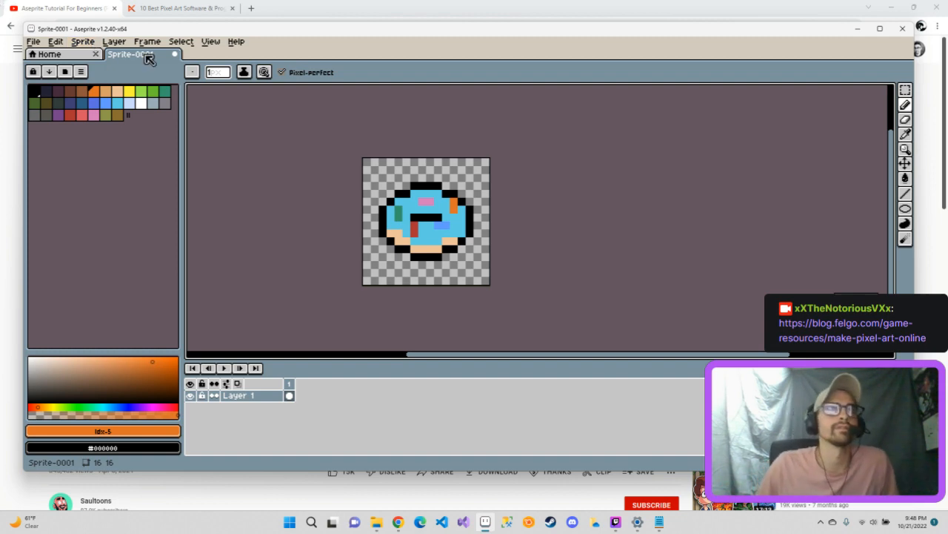
{"action": "left_click", "coordinate": [83, 42]}
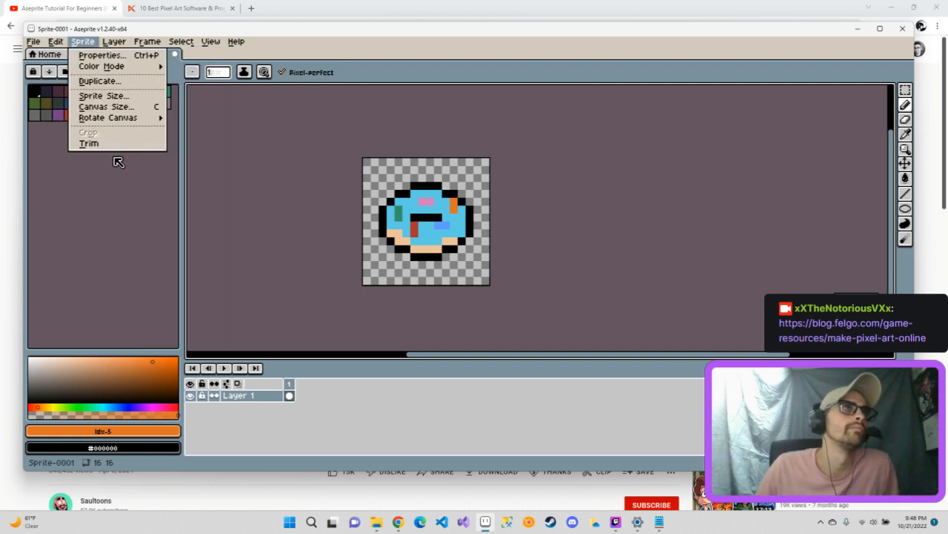
{"action": "mouse_move", "coordinate": [57, 43]}
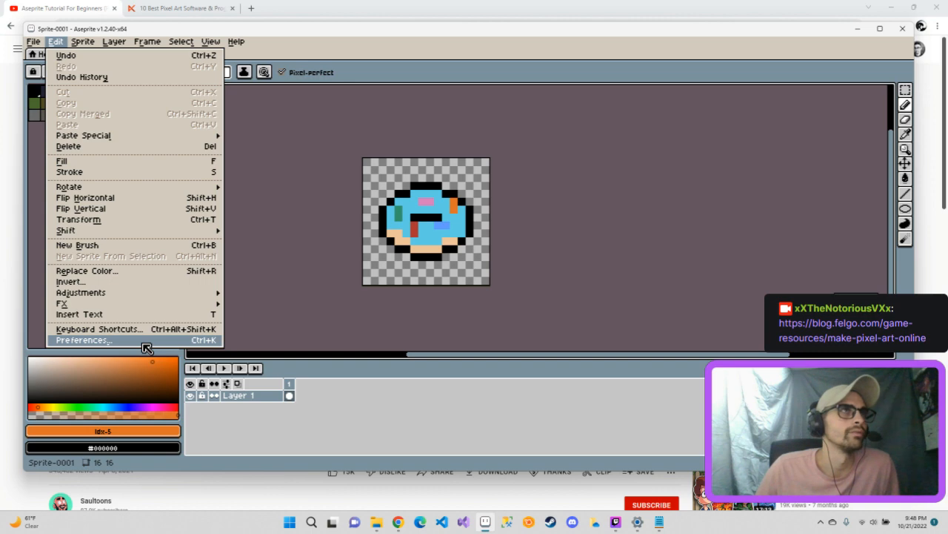
{"action": "left_click", "coordinate": [82, 339]}
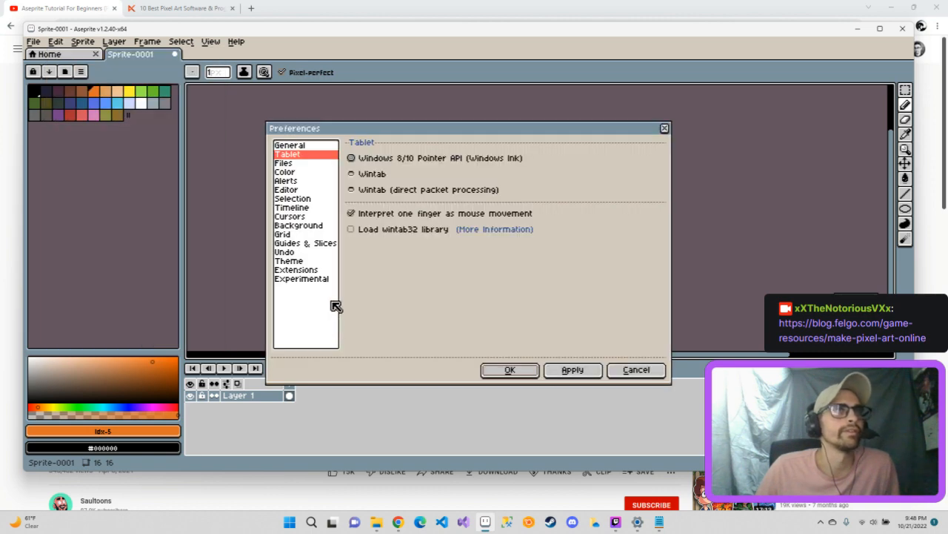
{"action": "left_click", "coordinate": [302, 226]}
{"action": "left_click", "coordinate": [664, 128]}
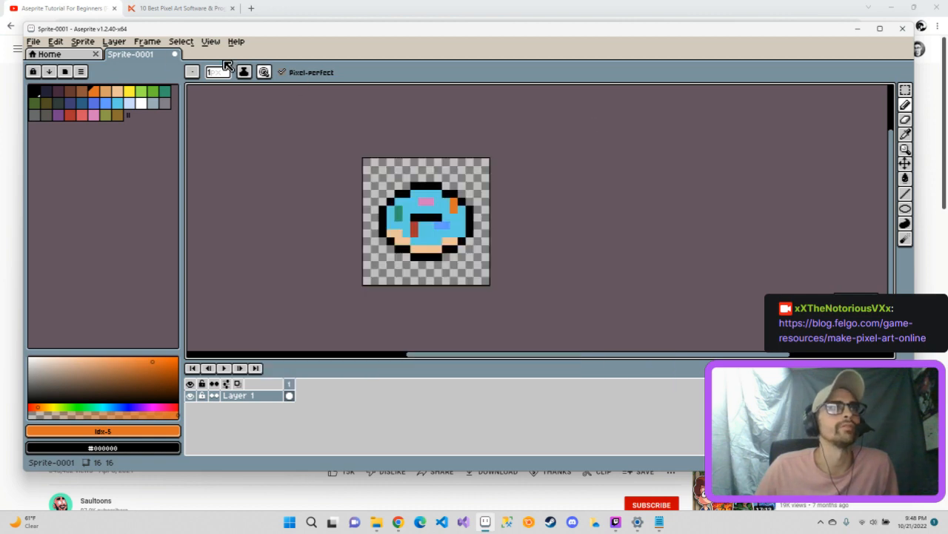
Extend the sprite's canvas by 32 px on its right border, for a width of 48 px.
{"action": "left_click", "coordinate": [83, 41]}
{"action": "left_click", "coordinate": [122, 107]}
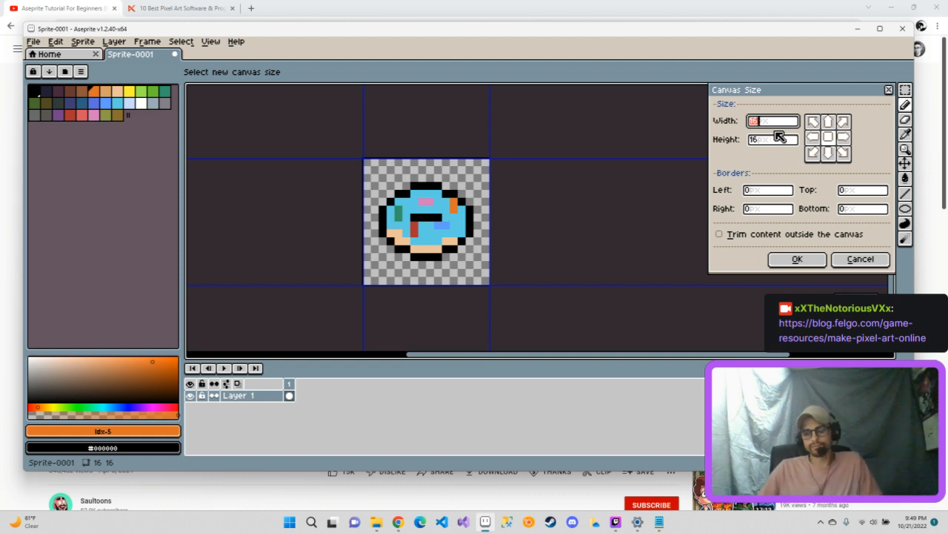
{"action": "left_click", "coordinate": [773, 210]}
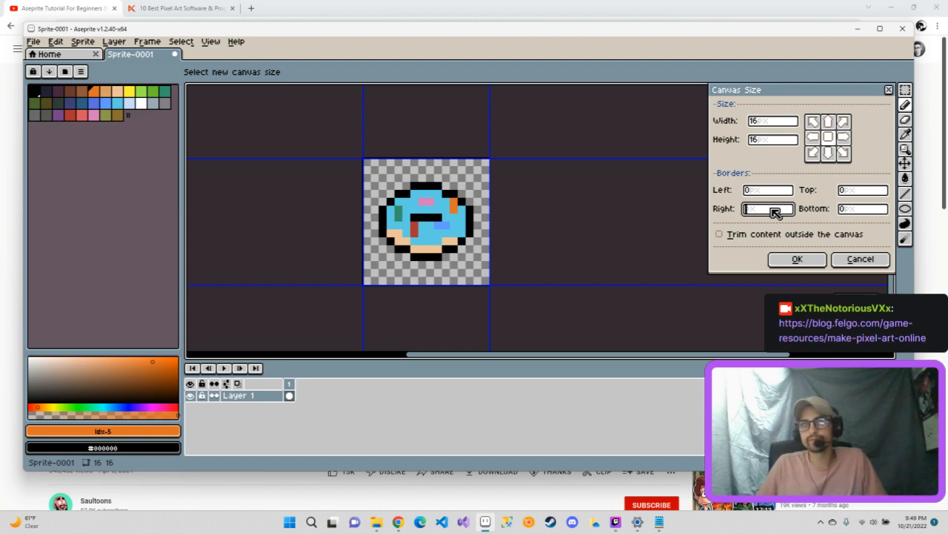
{"action": "type", "text": "36"}
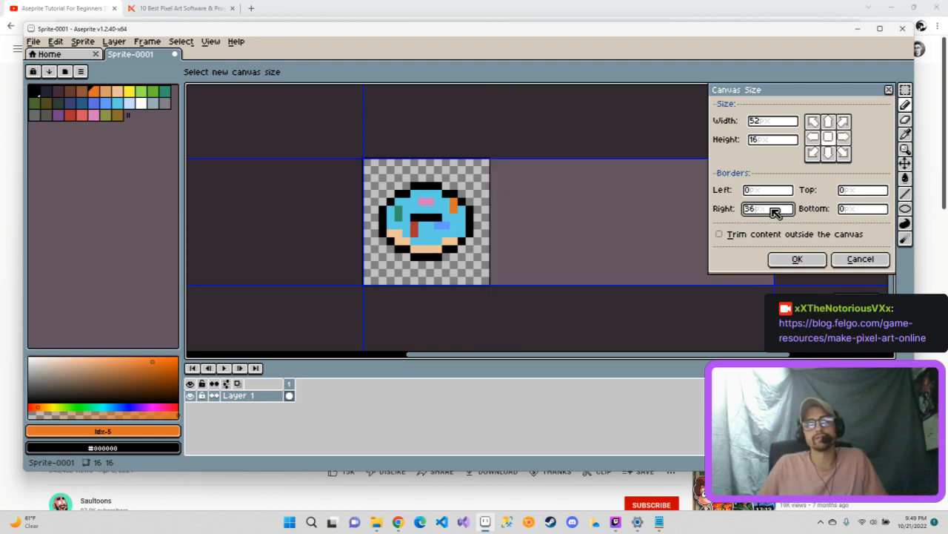
{"action": "key", "text": "BackSpace"}
{"action": "type", "text": "2"}
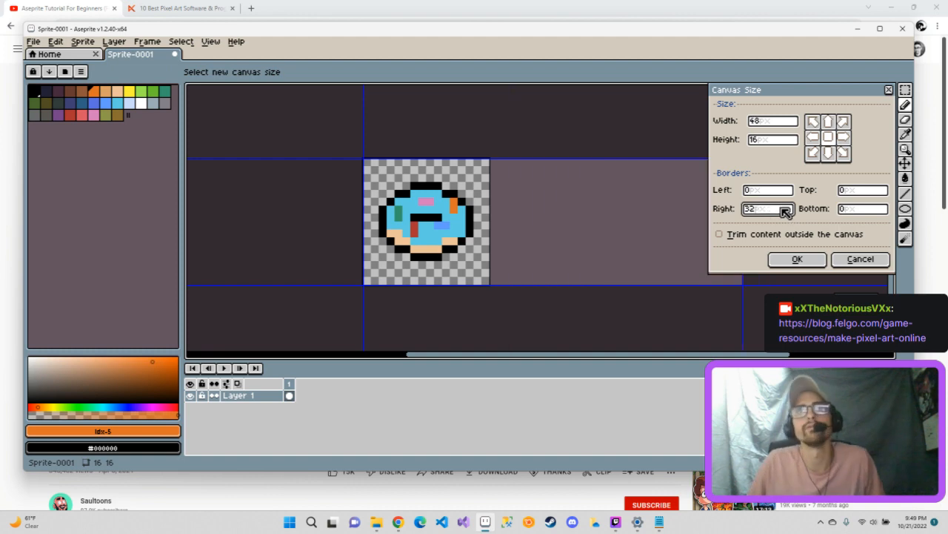
{"action": "left_click", "coordinate": [796, 259]}
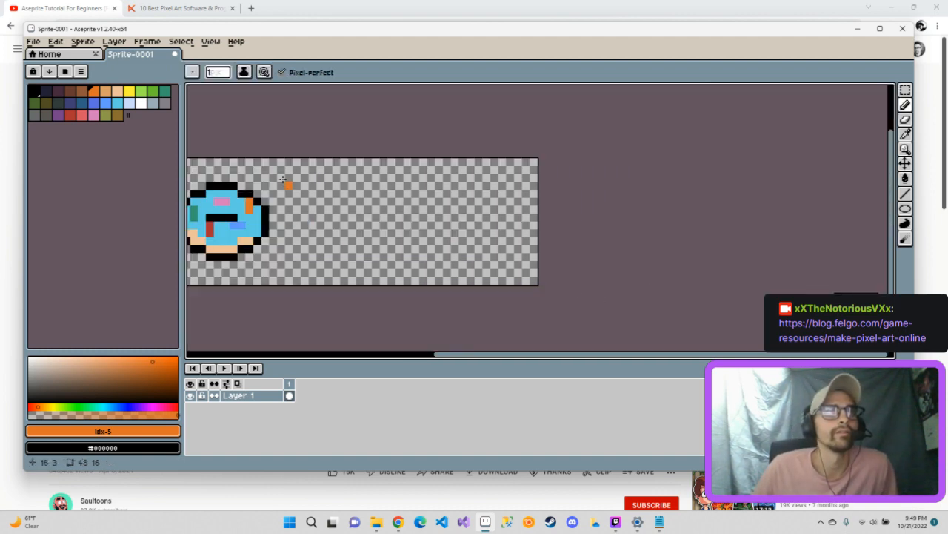
Set the checkered background size of the active document to 16x16 in the preferences and apply it.
{"action": "left_click_drag", "start_coordinate": [564, 354], "coordinate": [465, 353]}
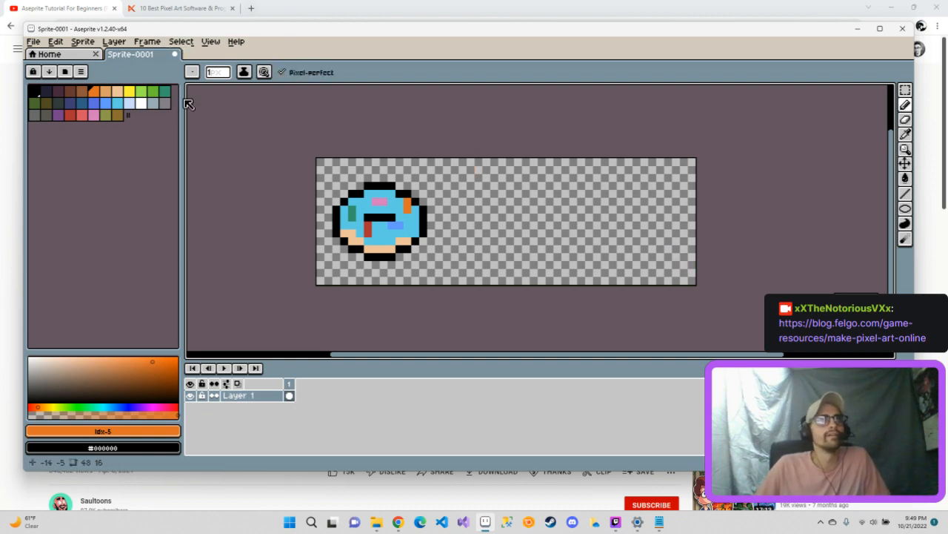
{"action": "left_click", "coordinate": [56, 41]}
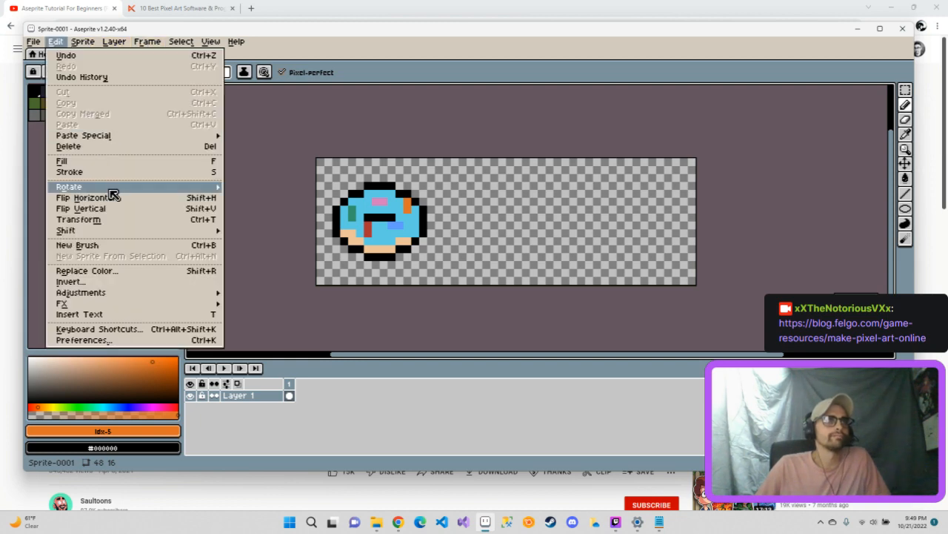
{"action": "left_click", "coordinate": [104, 340]}
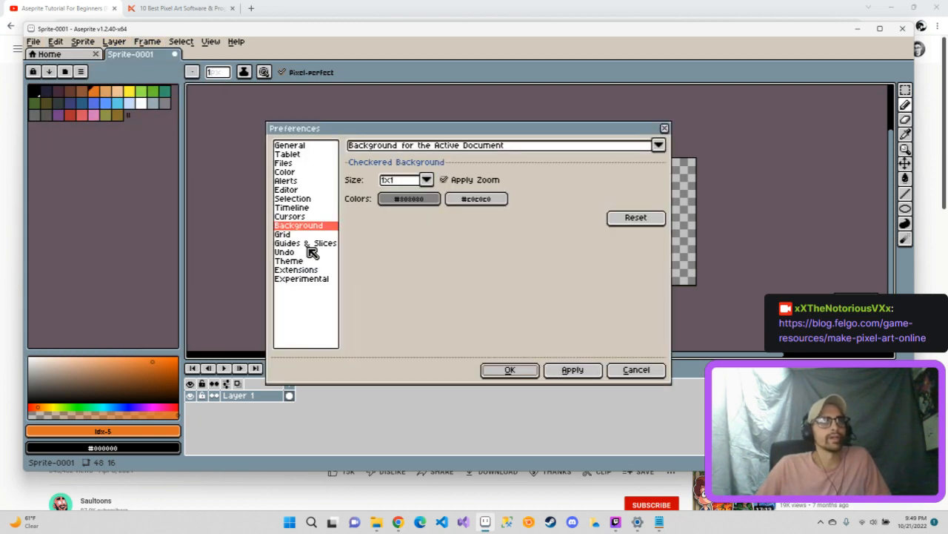
{"action": "left_click", "coordinate": [427, 179]}
{"action": "left_click", "coordinate": [405, 196]}
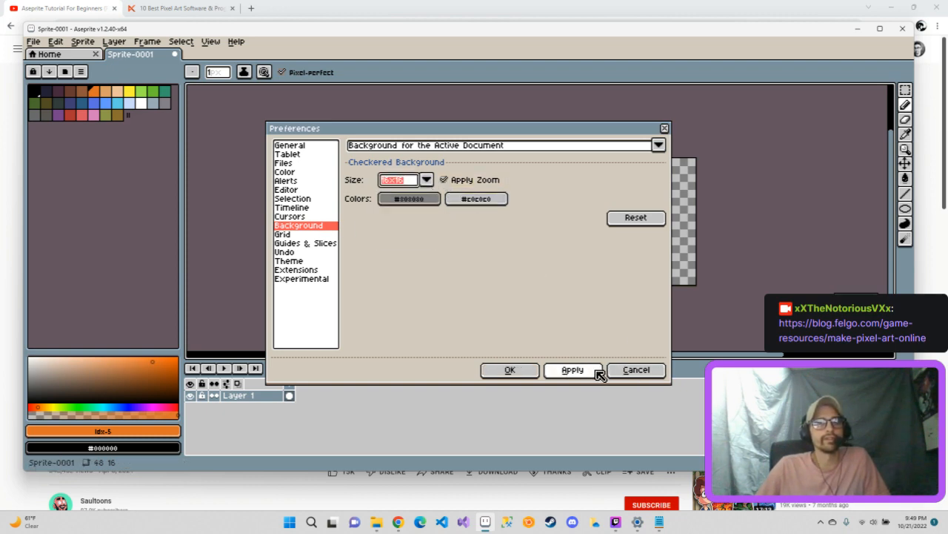
{"action": "left_click", "coordinate": [597, 372]}
{"action": "left_click", "coordinate": [504, 378]}
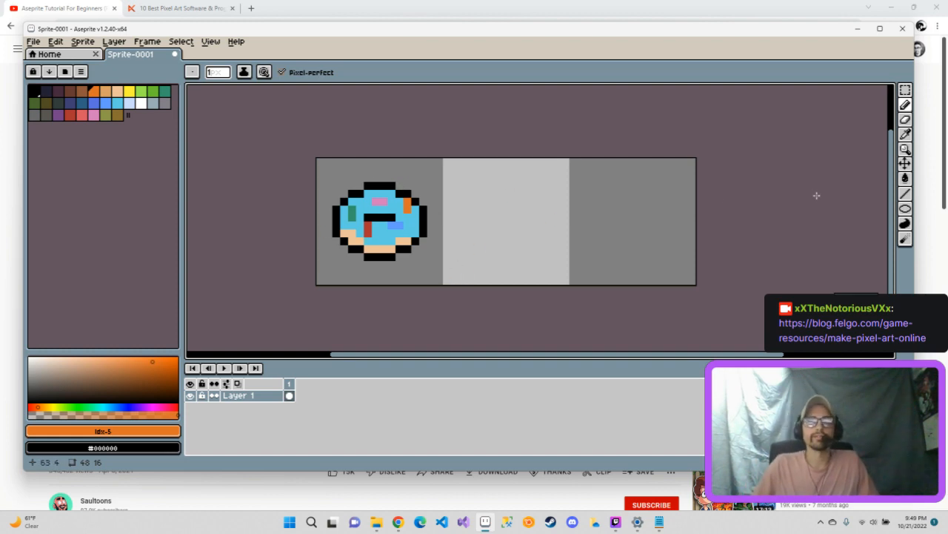
Try drawing a small black ellipse outline about 3 px across in the canvas's middle tile, and undo it.
{"action": "left_click", "coordinate": [905, 208]}
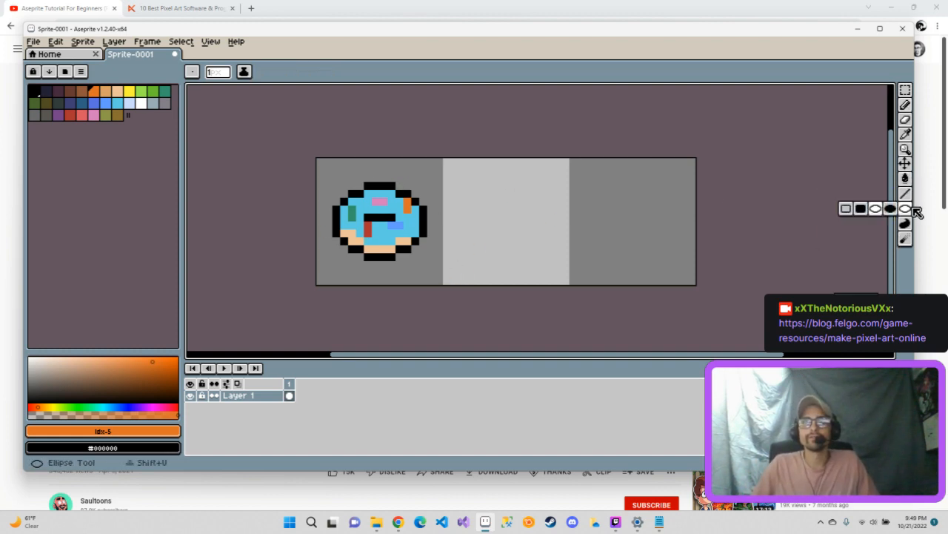
{"action": "left_click", "coordinate": [141, 103]}
{"action": "left_click", "coordinate": [35, 94]}
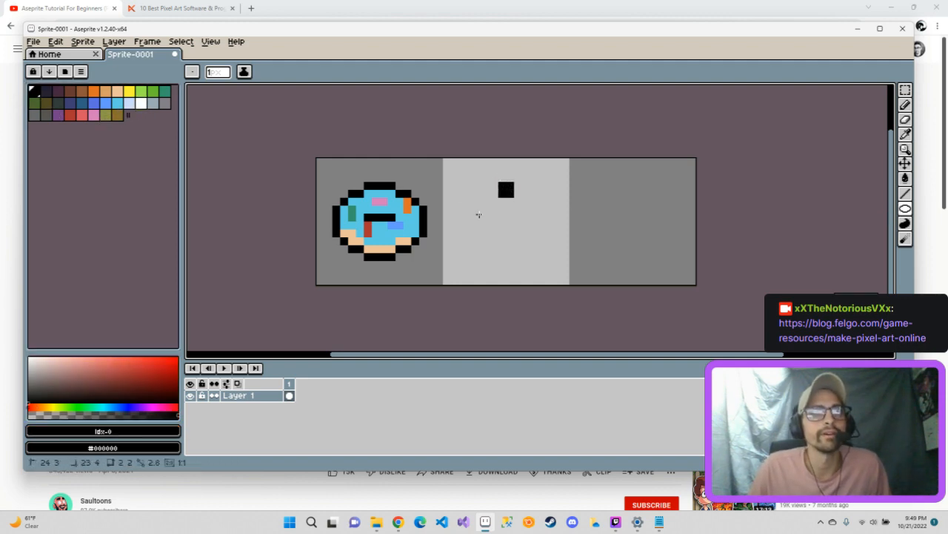
{"action": "left_click_drag", "start_coordinate": [506, 184], "coordinate": [515, 206]}
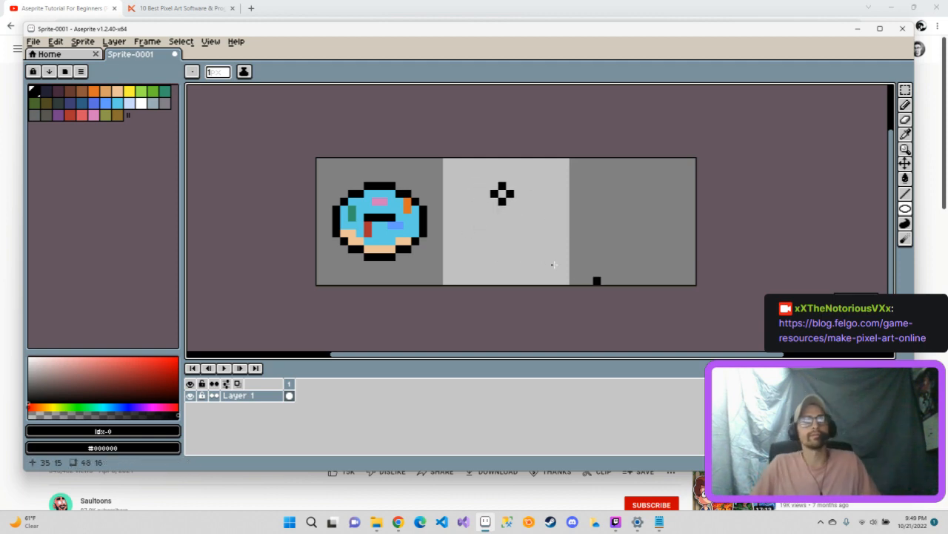
{"action": "key", "text": "ctrl+z"}
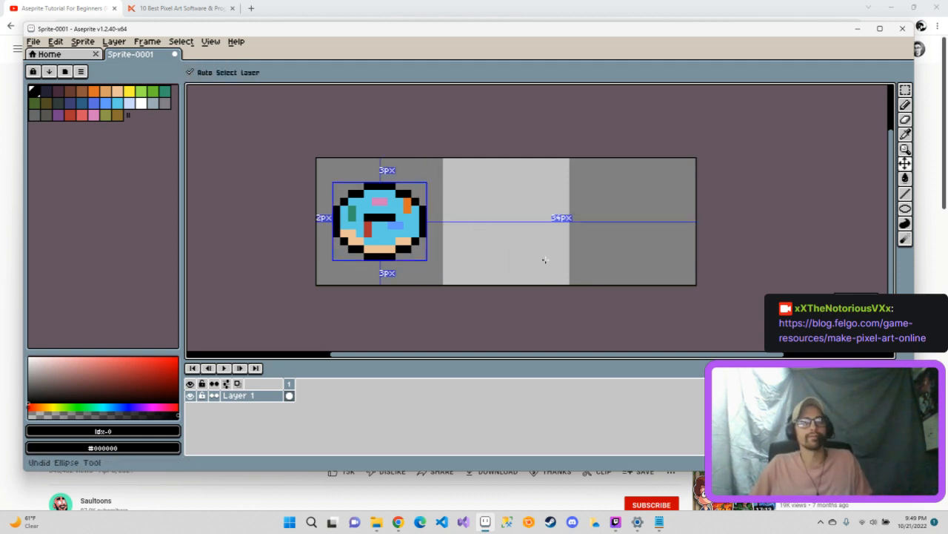
Rename the layer holding the finished donut as Donut_1.
{"action": "right_click", "coordinate": [228, 403]}
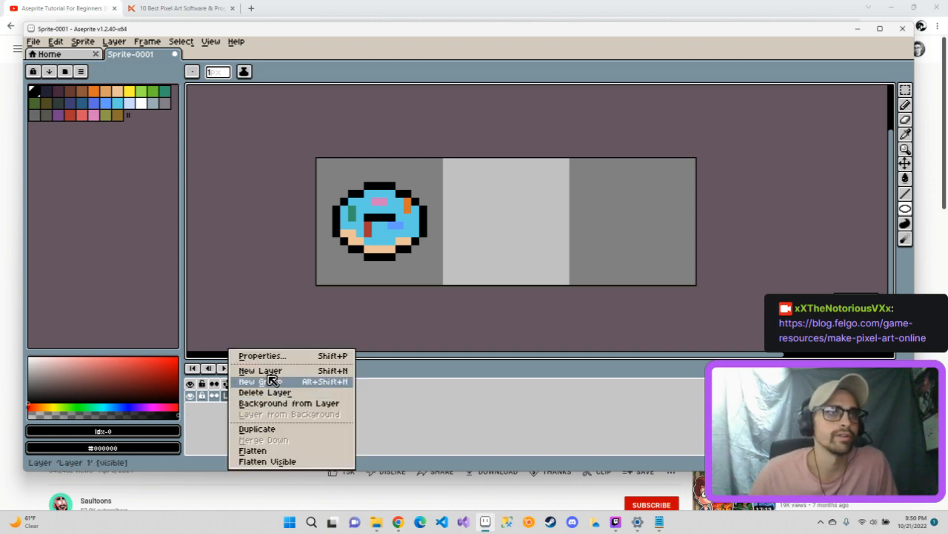
{"action": "left_click", "coordinate": [392, 423]}
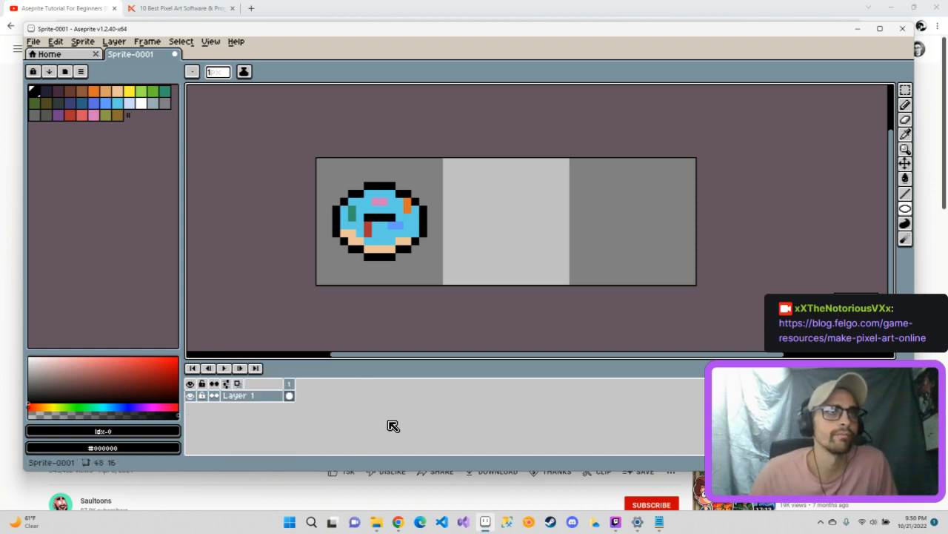
{"action": "double_click", "coordinate": [247, 399]}
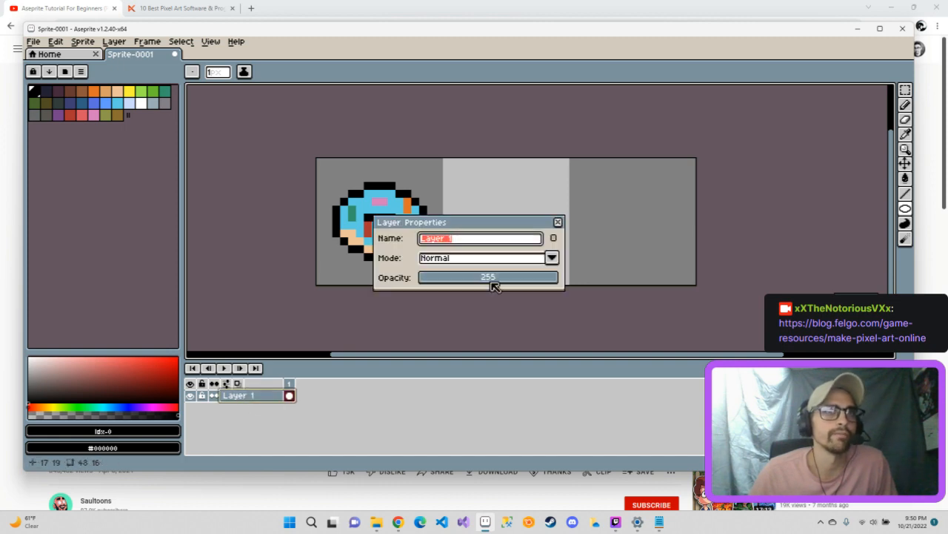
{"action": "type", "text": "donut_1"}
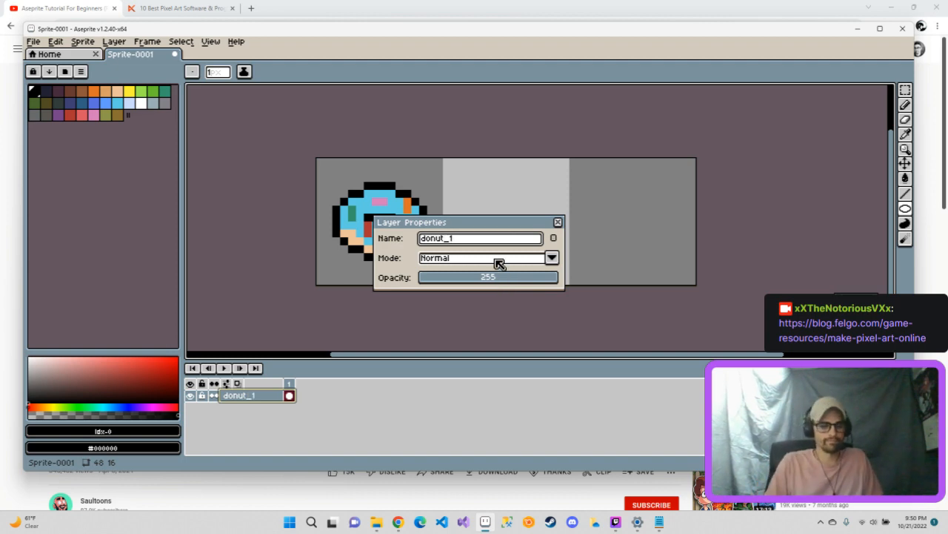
{"action": "type", "text": "D"}
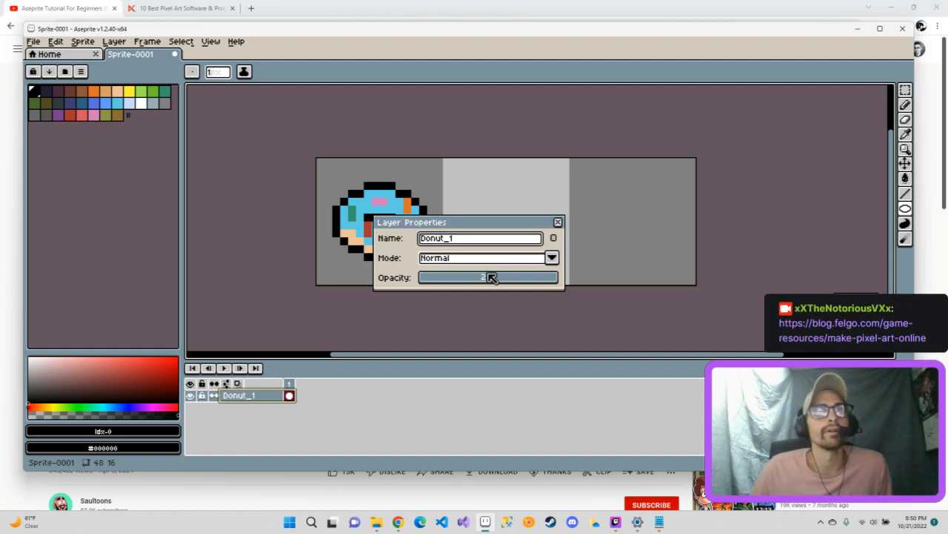
{"action": "left_click", "coordinate": [558, 222]}
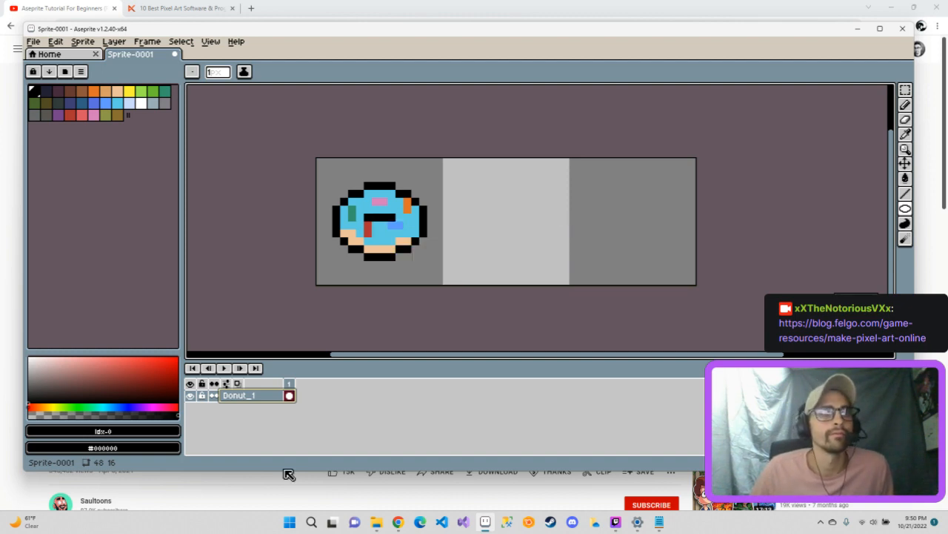
{"action": "right_click", "coordinate": [257, 400]}
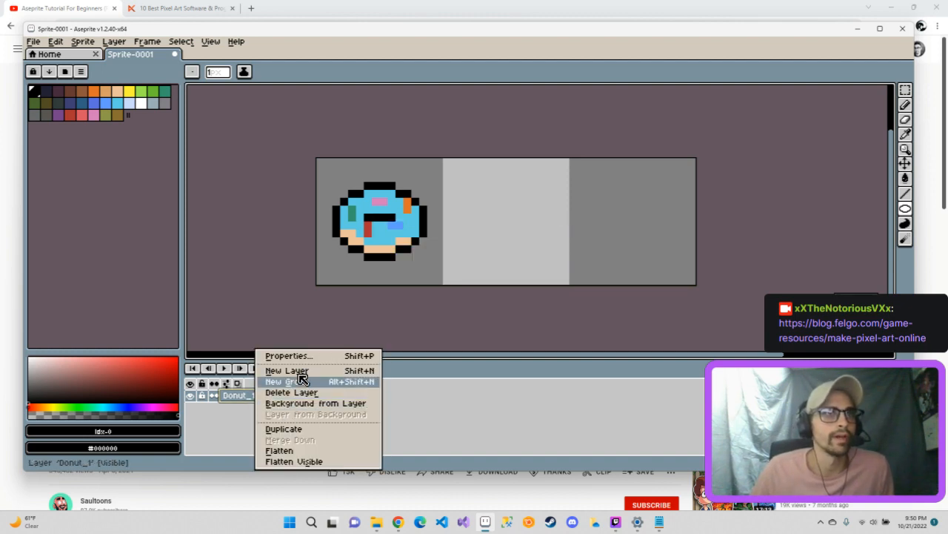
{"action": "left_click", "coordinate": [430, 392]}
{"action": "key", "text": "ctrl+n"}
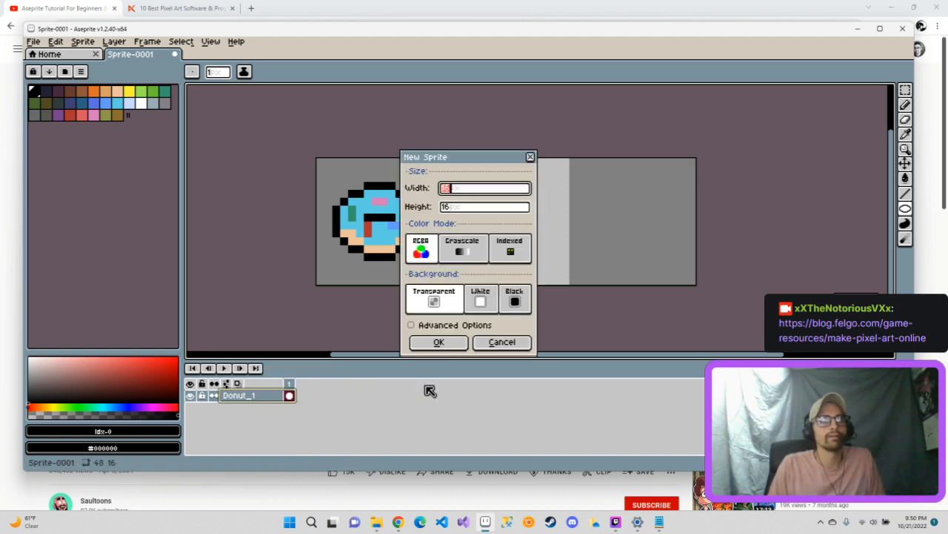
{"action": "left_click", "coordinate": [502, 344]}
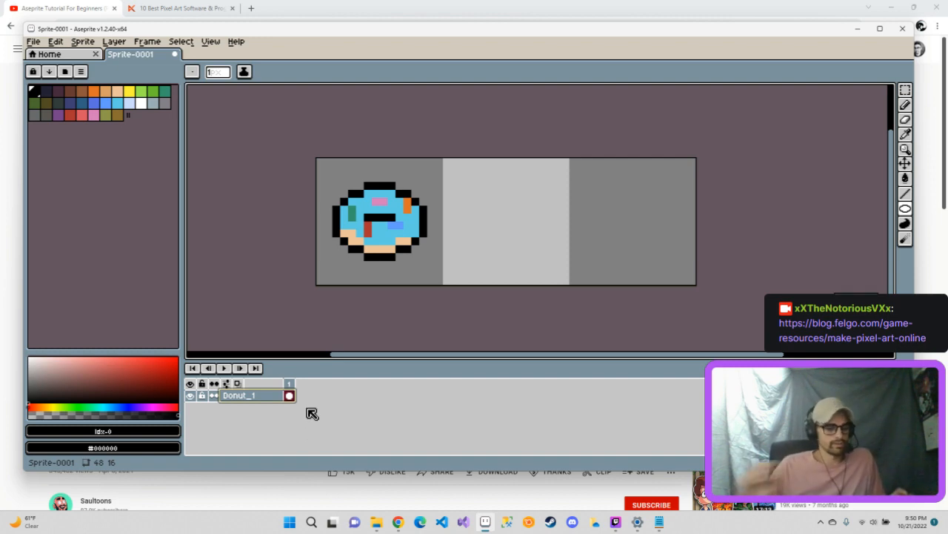
Add a new layer above Donut_1 and name it Donut_2.
{"action": "key", "text": "shift+n"}
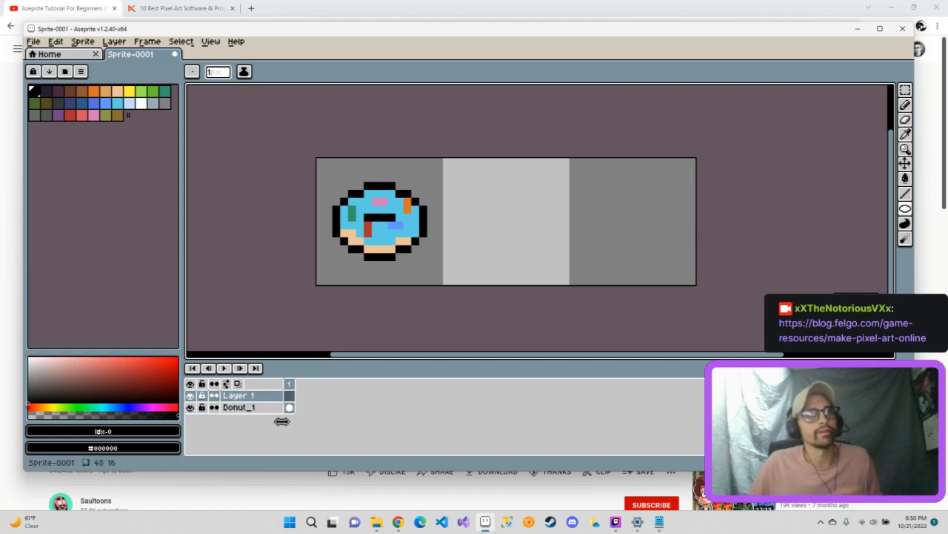
{"action": "double_click", "coordinate": [258, 398]}
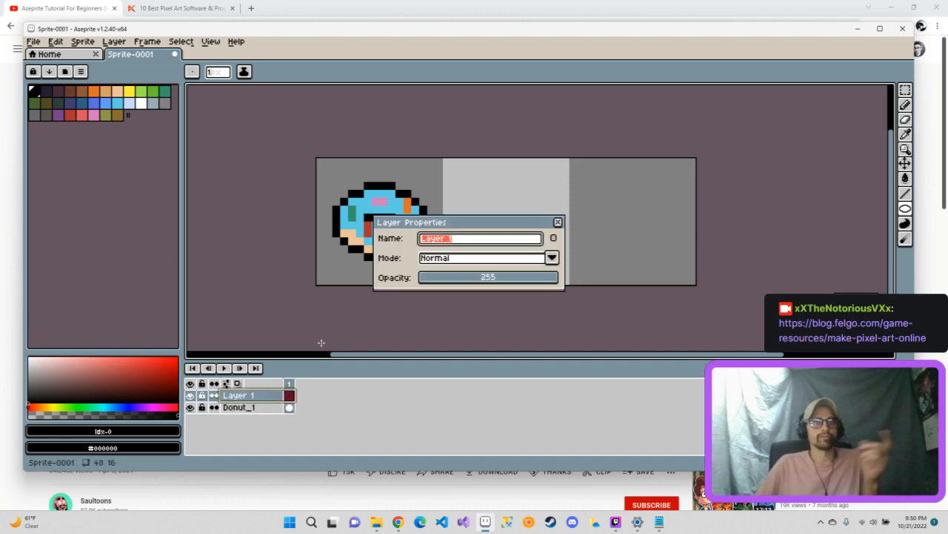
{"action": "type", "text": "Donut_2"}
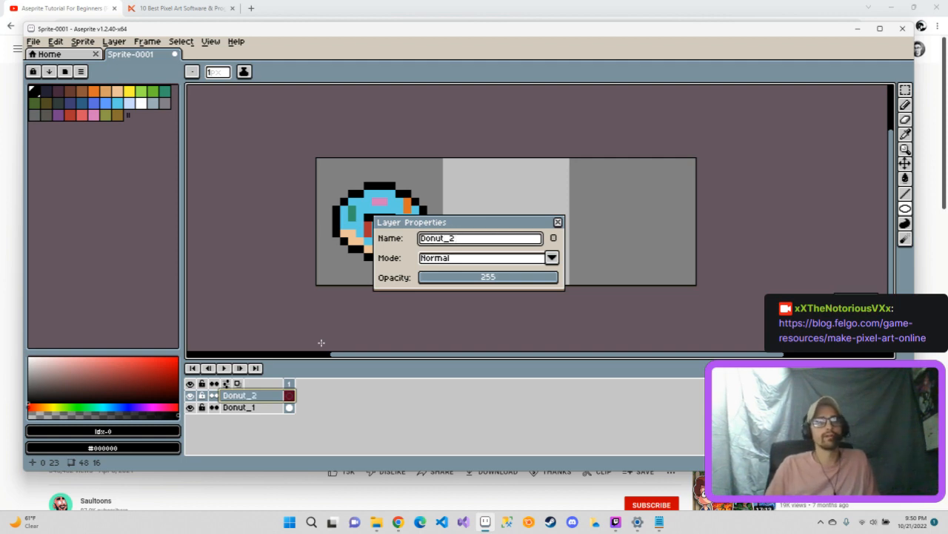
{"action": "key", "text": "Return"}
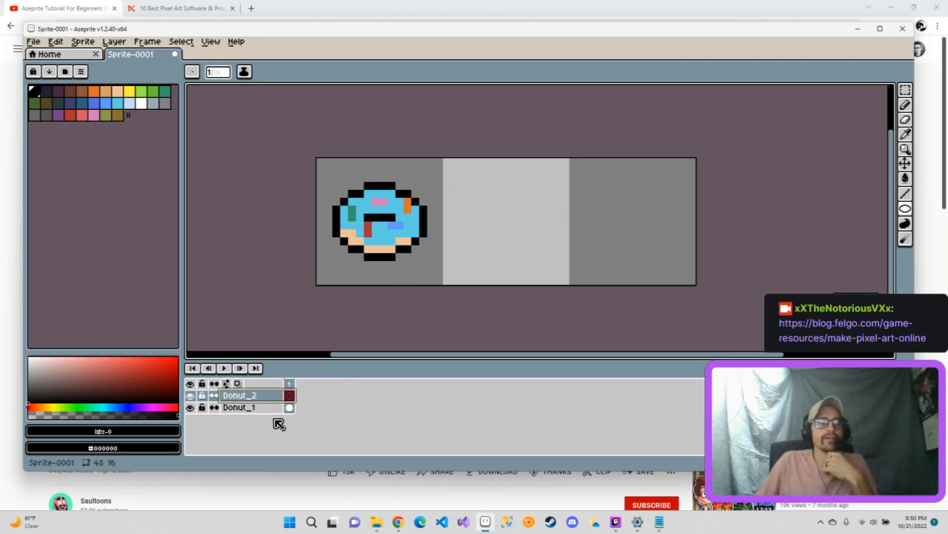
Toggle the Donut_1 layer's visibility off and on to check which artwork it holds.
{"action": "left_click", "coordinate": [192, 408]}
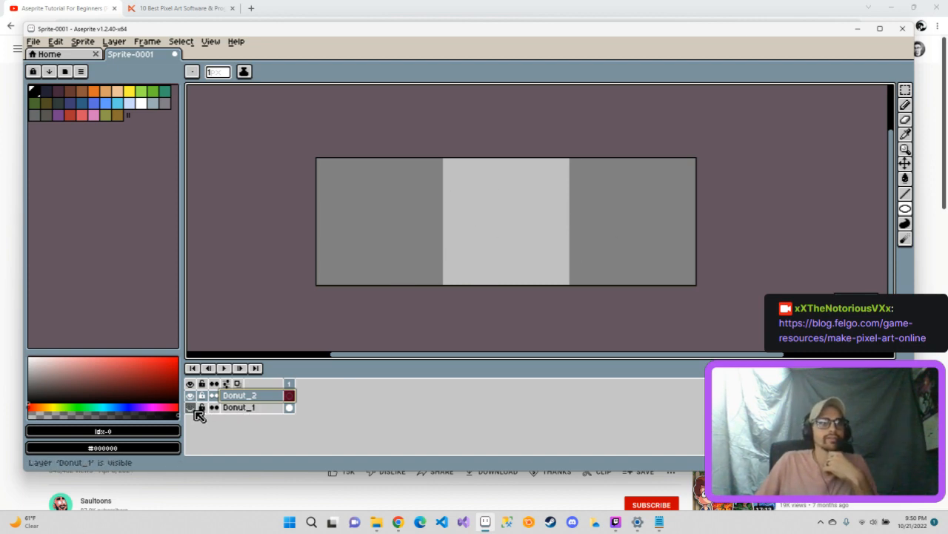
{"action": "left_click", "coordinate": [191, 407]}
{"action": "left_click", "coordinate": [191, 408]}
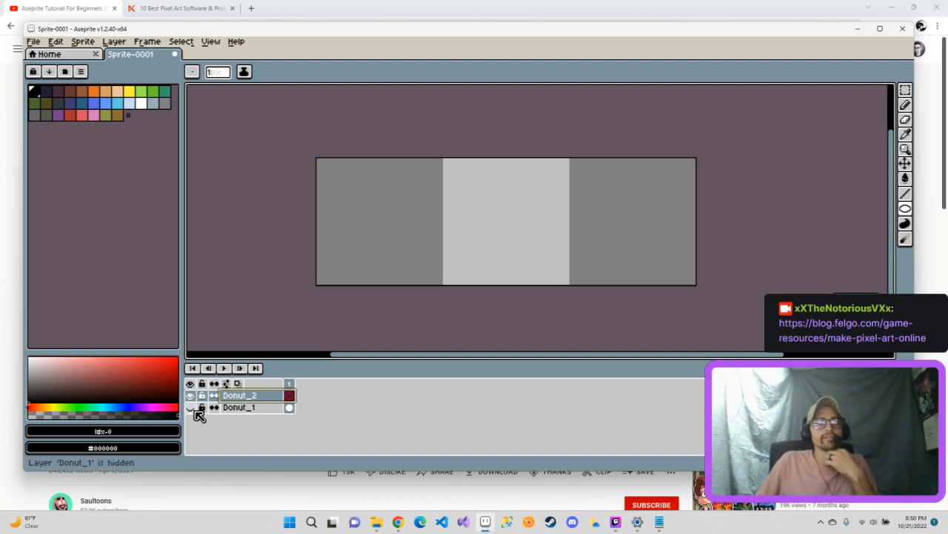
{"action": "left_click", "coordinate": [195, 409]}
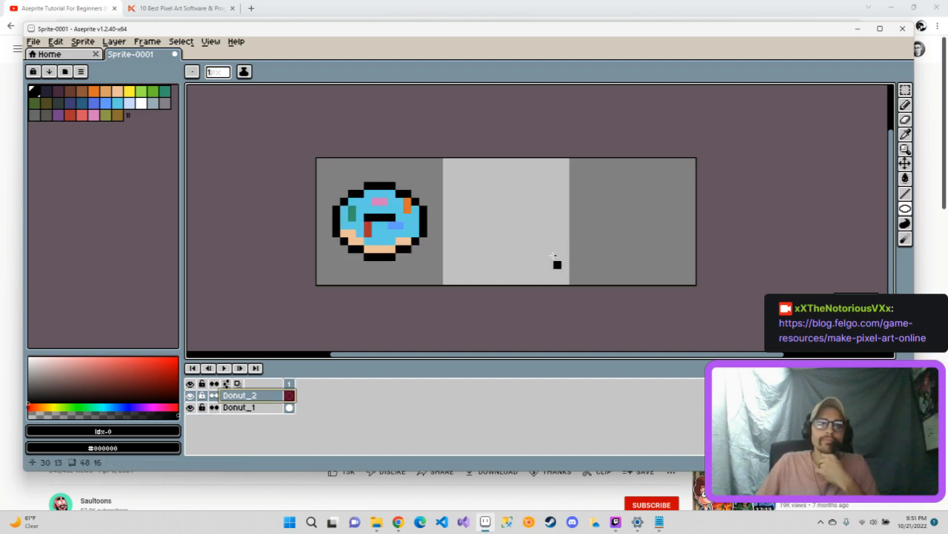
Try drawing a black stroke with the Curve tool across the middle tile on the Donut_2 layer, and undo it.
{"action": "left_click", "coordinate": [906, 198]}
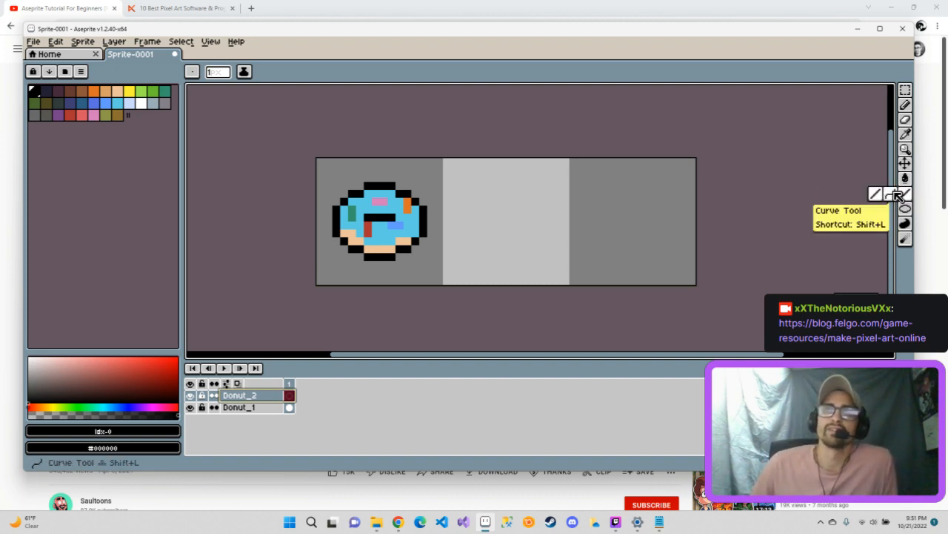
{"action": "left_click", "coordinate": [891, 195]}
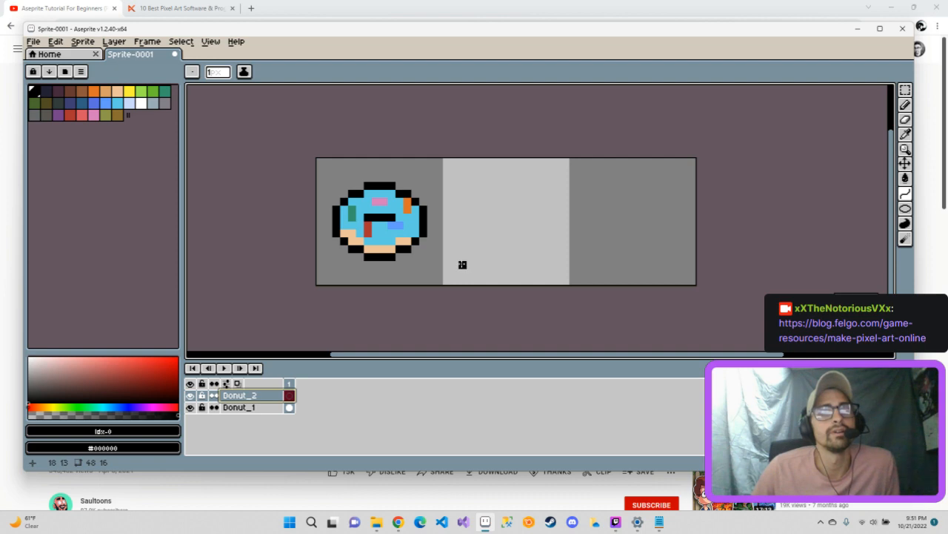
{"action": "mouse_move", "coordinate": [455, 257]}
{"action": "left_mouse_down"}
{"action": "mouse_move", "coordinate": [464, 212]}
{"action": "mouse_move", "coordinate": [521, 175]}
{"action": "mouse_move", "coordinate": [548, 175]}
{"action": "mouse_move", "coordinate": [525, 178]}
{"action": "mouse_move", "coordinate": [534, 186]}
{"action": "mouse_move", "coordinate": [534, 178]}
{"action": "mouse_move", "coordinate": [472, 185]}
{"action": "mouse_move", "coordinate": [441, 165]}
{"action": "mouse_move", "coordinate": [378, 190]}
{"action": "mouse_move", "coordinate": [425, 155]}
{"action": "mouse_move", "coordinate": [543, 244]}
{"action": "mouse_move", "coordinate": [561, 282]}
{"action": "mouse_move", "coordinate": [553, 318]}
{"action": "mouse_move", "coordinate": [527, 286]}
{"action": "mouse_move", "coordinate": [533, 269]}
{"action": "left_mouse_up"}
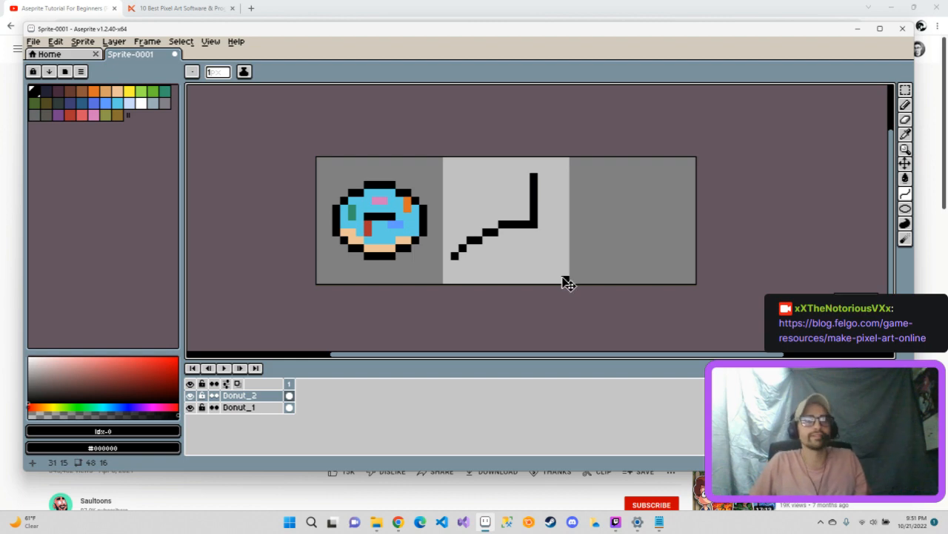
{"action": "key", "text": "ctrl+z"}
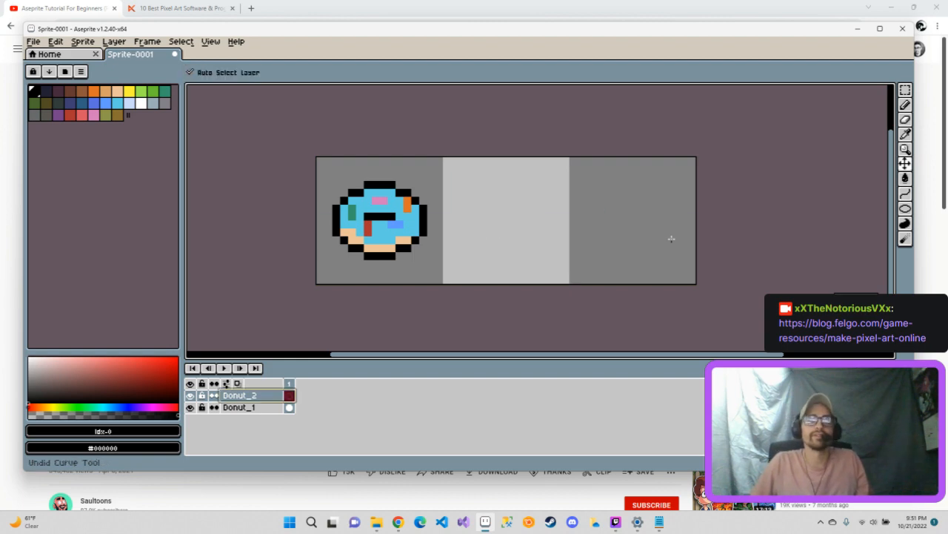
Try drawing a black diagonal about 10 px across in the middle tile with the Line tool, plus a shorter branch, and undo both.
{"action": "left_click", "coordinate": [909, 196]}
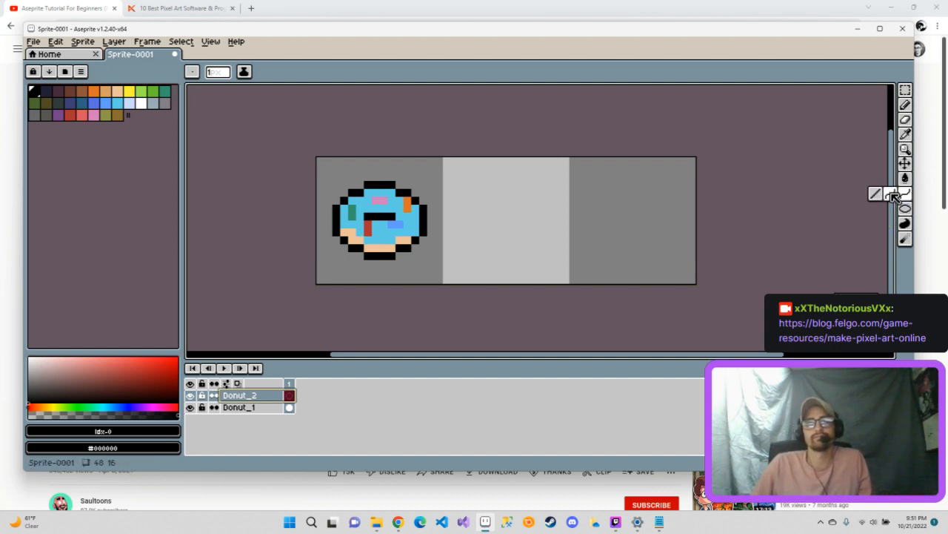
{"action": "left_click", "coordinate": [892, 197]}
{"action": "left_click", "coordinate": [910, 197]}
{"action": "left_click", "coordinate": [876, 195]}
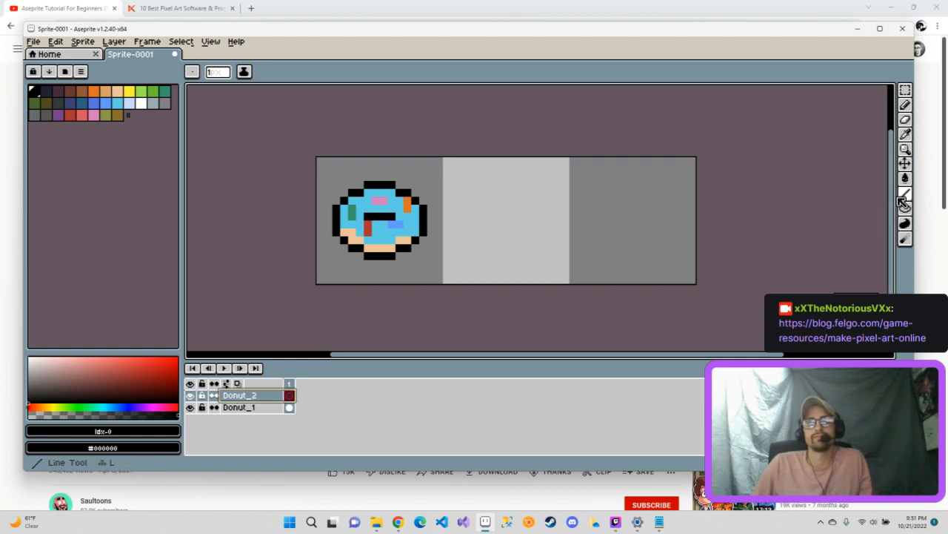
{"action": "left_click", "coordinate": [907, 197]}
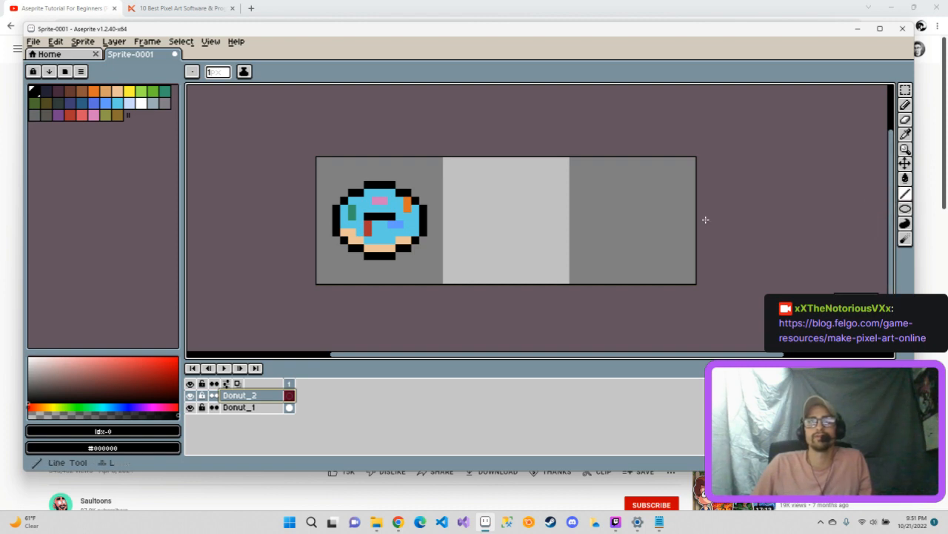
{"action": "left_click_drag", "start_coordinate": [470, 255], "coordinate": [541, 186]}
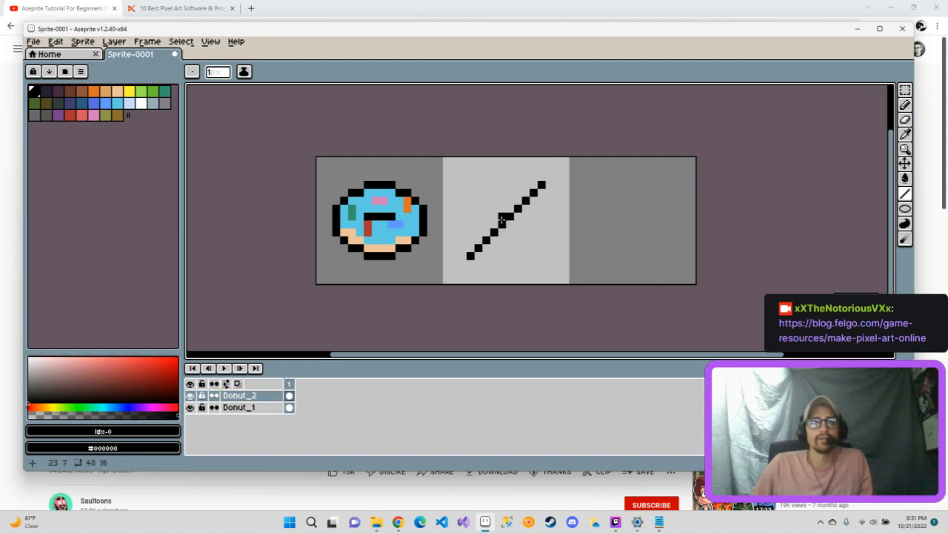
{"action": "left_click_drag", "start_coordinate": [502, 223], "coordinate": [479, 200]}
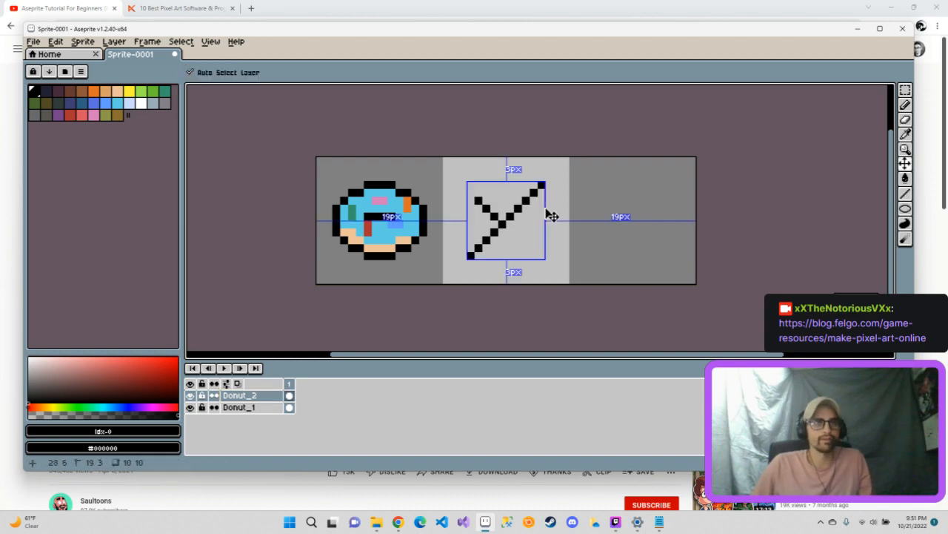
{"action": "key", "text": "ctrl+z"}
{"action": "key", "text": "ctrl+z"}
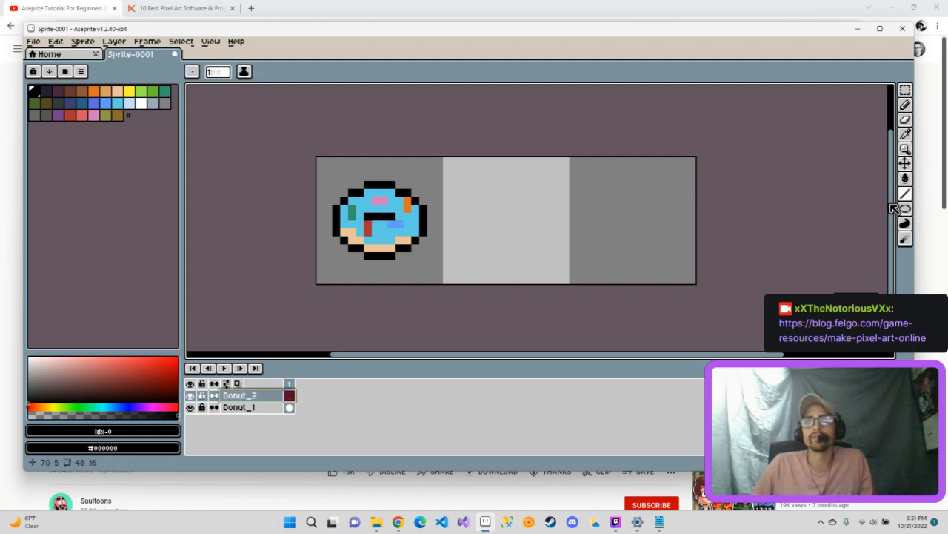
Draw a closed black mound outline about 11 px wide and 9 px tall in the middle tile with the Curve tool.
{"action": "mouse_move", "coordinate": [895, 196]}
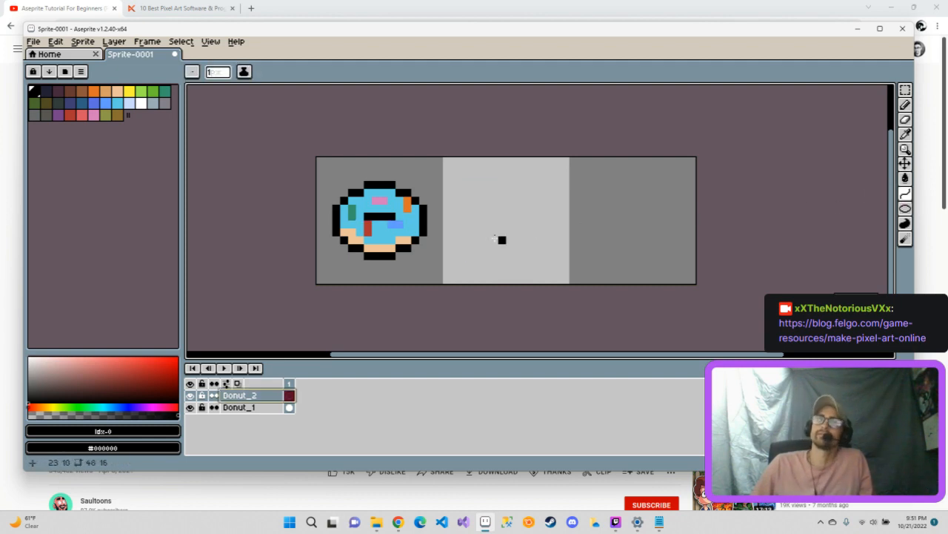
{"action": "left_click", "coordinate": [470, 247]}
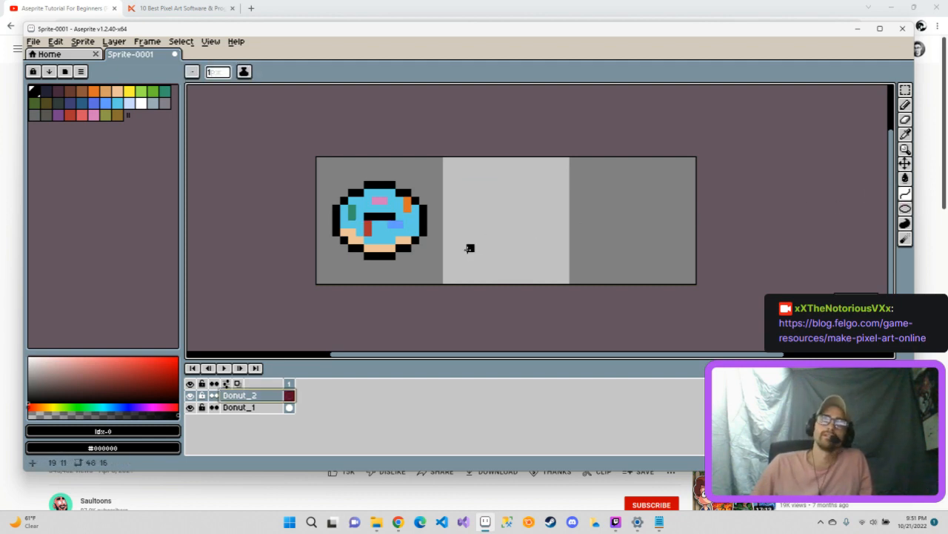
{"action": "mouse_move", "coordinate": [462, 242]}
{"action": "left_mouse_down"}
{"action": "mouse_move", "coordinate": [470, 201]}
{"action": "mouse_move", "coordinate": [504, 202]}
{"action": "mouse_move", "coordinate": [469, 194]}
{"action": "mouse_move", "coordinate": [533, 193]}
{"action": "mouse_move", "coordinate": [469, 197]}
{"action": "mouse_move", "coordinate": [480, 209]}
{"action": "mouse_move", "coordinate": [471, 194]}
{"action": "mouse_move", "coordinate": [493, 215]}
{"action": "mouse_move", "coordinate": [459, 205]}
{"action": "mouse_move", "coordinate": [470, 204]}
{"action": "left_mouse_up"}
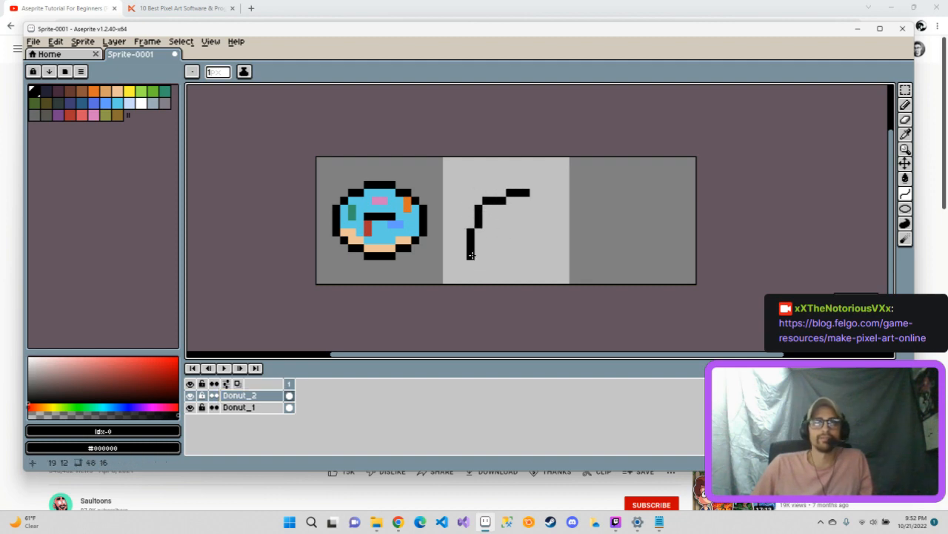
{"action": "left_click_drag", "start_coordinate": [471, 255], "coordinate": [563, 254]}
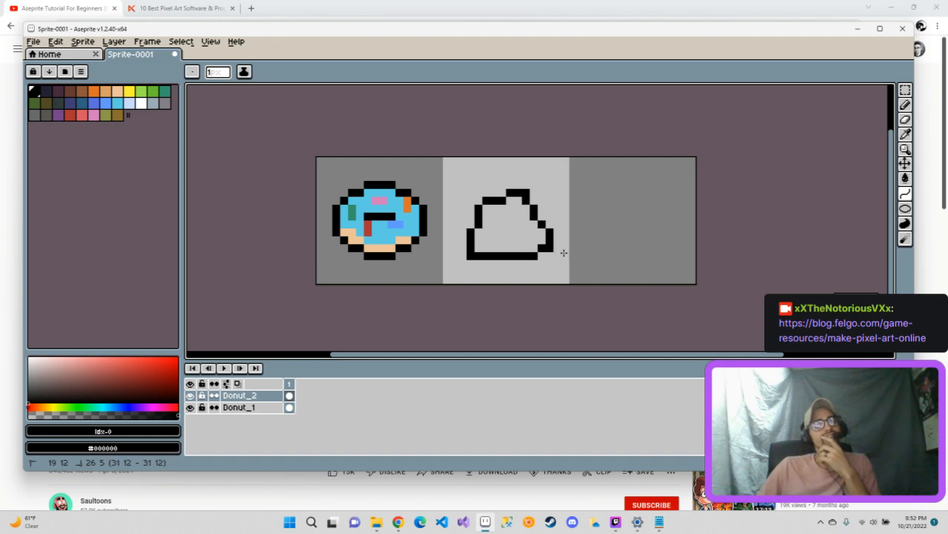
{"action": "left_click_drag", "start_coordinate": [581, 288], "coordinate": [563, 253]}
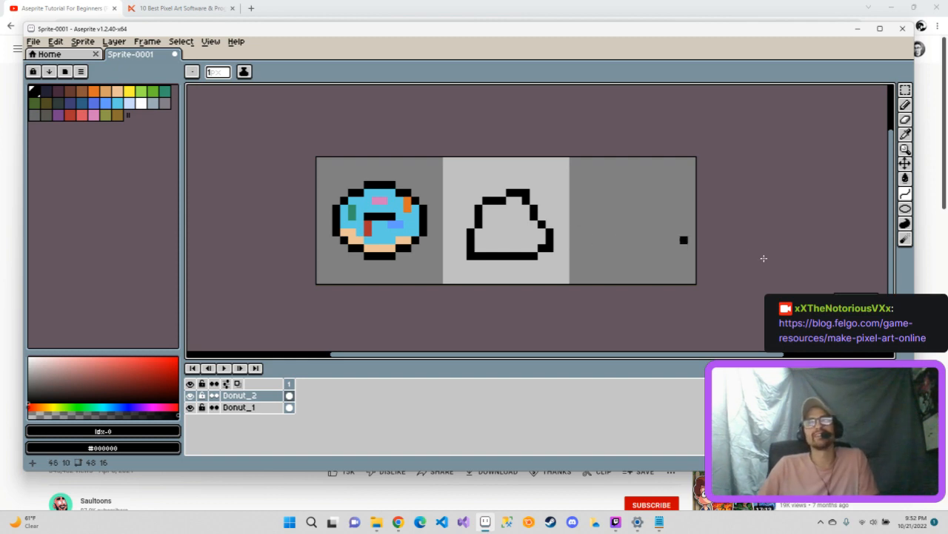
Try drawing a black dividing line across the lower part of the mound with the Pencil, and undo it.
{"action": "left_click", "coordinate": [905, 104]}
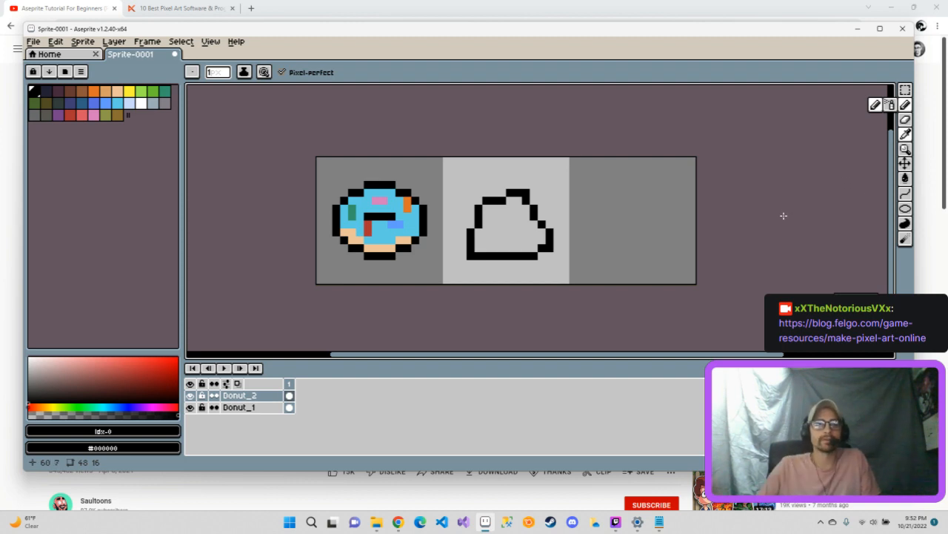
{"action": "left_click", "coordinate": [478, 235]}
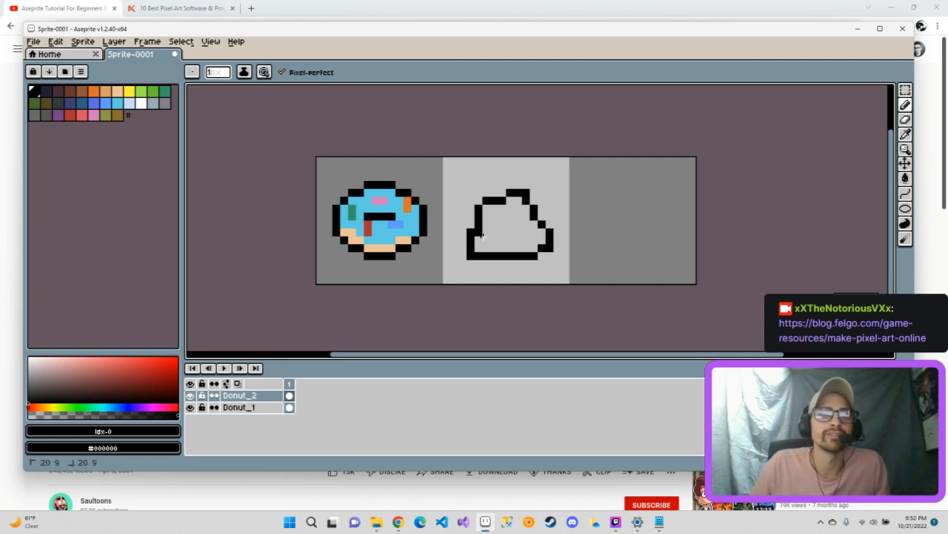
{"action": "left_click_drag", "start_coordinate": [482, 239], "coordinate": [529, 243]}
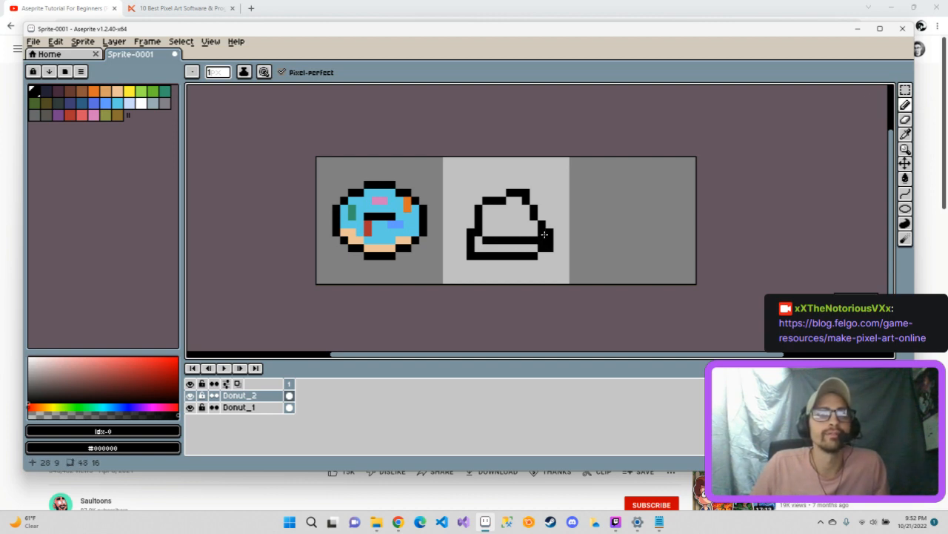
{"action": "key", "text": "ctrl+z"}
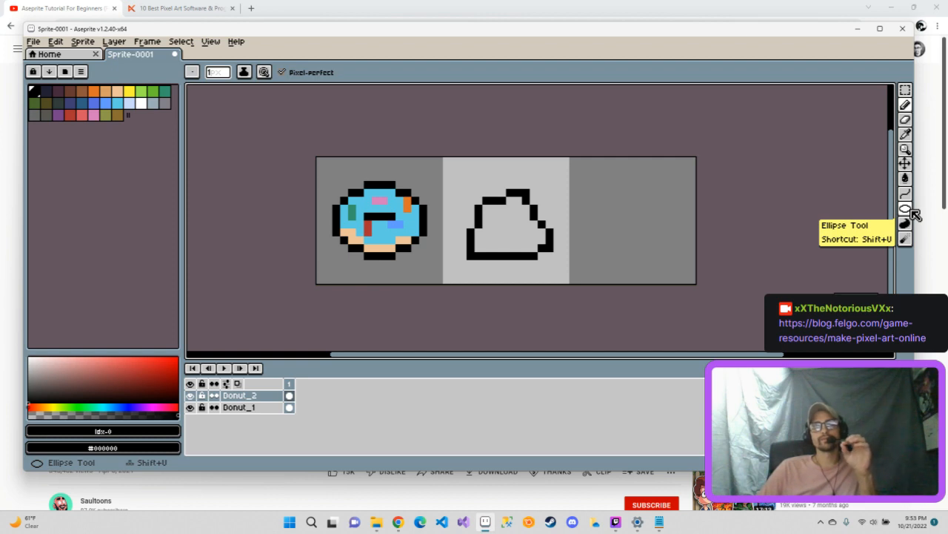
Fill the inside of the mound outline with the peach palette colour, index 7.
{"action": "left_click", "coordinate": [905, 178]}
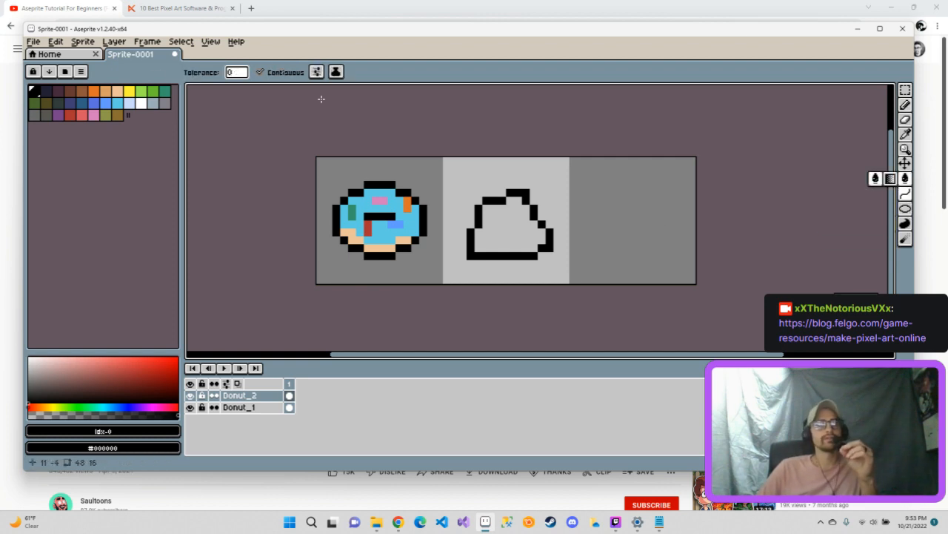
{"action": "left_click", "coordinate": [119, 94]}
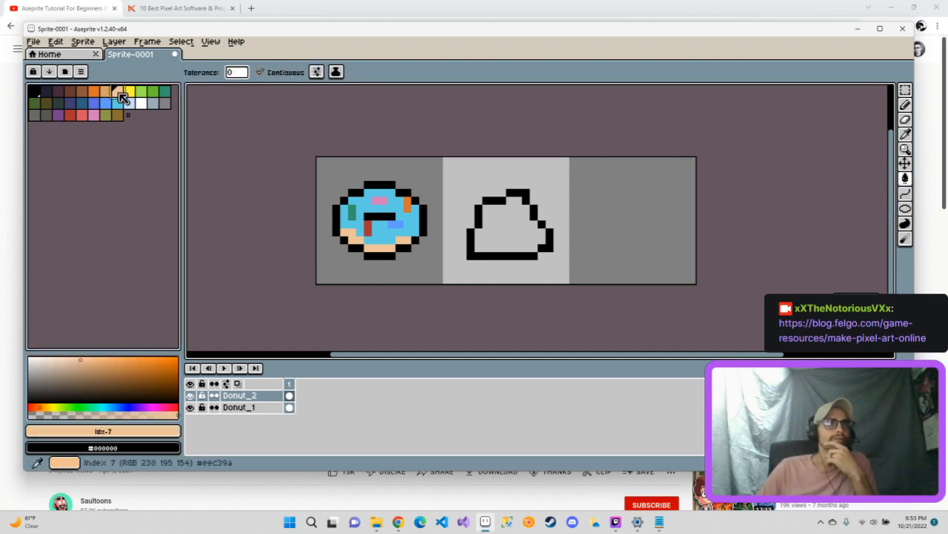
{"action": "left_click", "coordinate": [501, 232]}
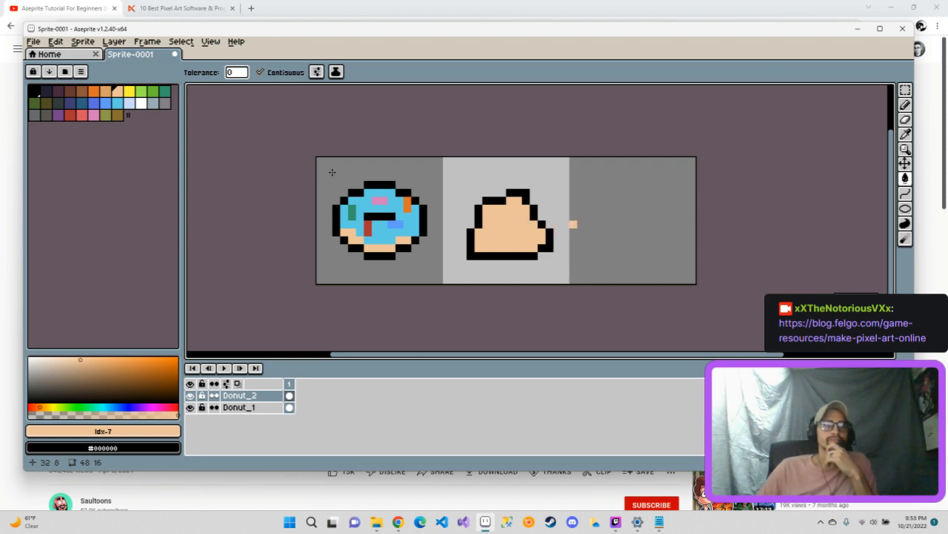
Draw a wavy white icing edge across the mound with the Pencil and fill the area above it with white.
{"action": "left_click", "coordinate": [141, 103]}
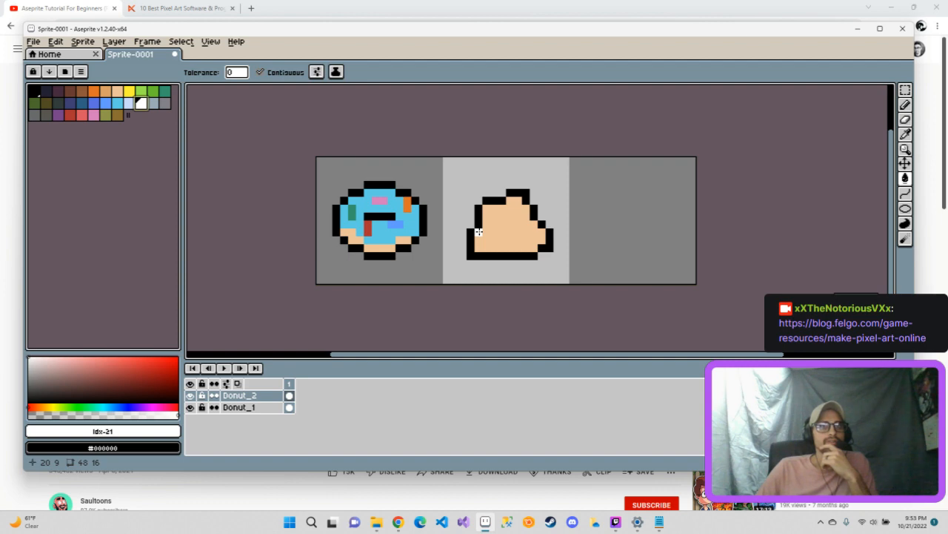
{"action": "left_click", "coordinate": [905, 105]}
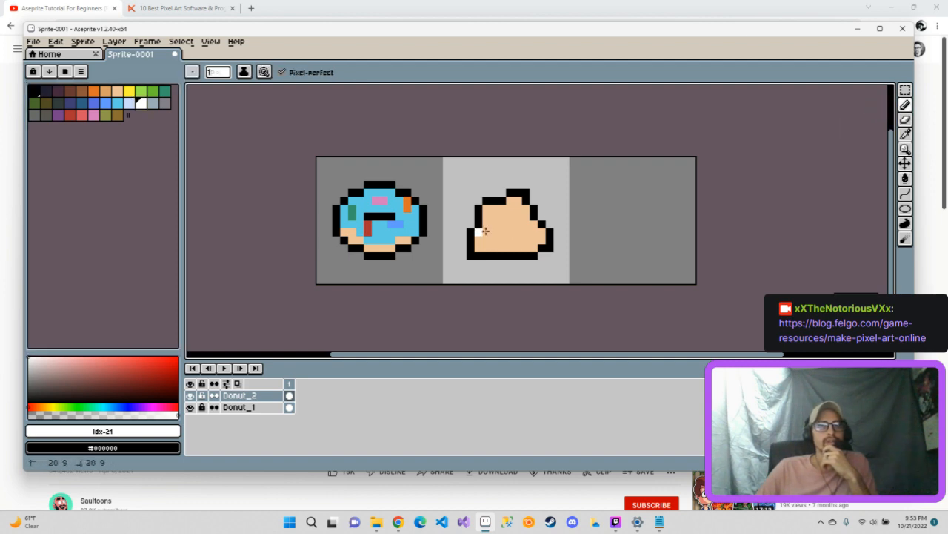
{"action": "left_click_drag", "start_coordinate": [479, 233], "coordinate": [524, 232]}
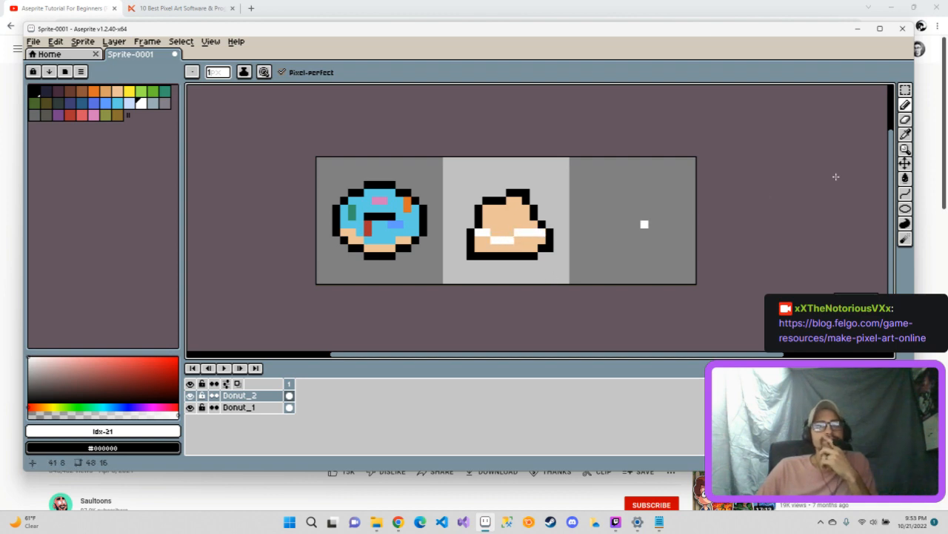
{"action": "left_click", "coordinate": [905, 178]}
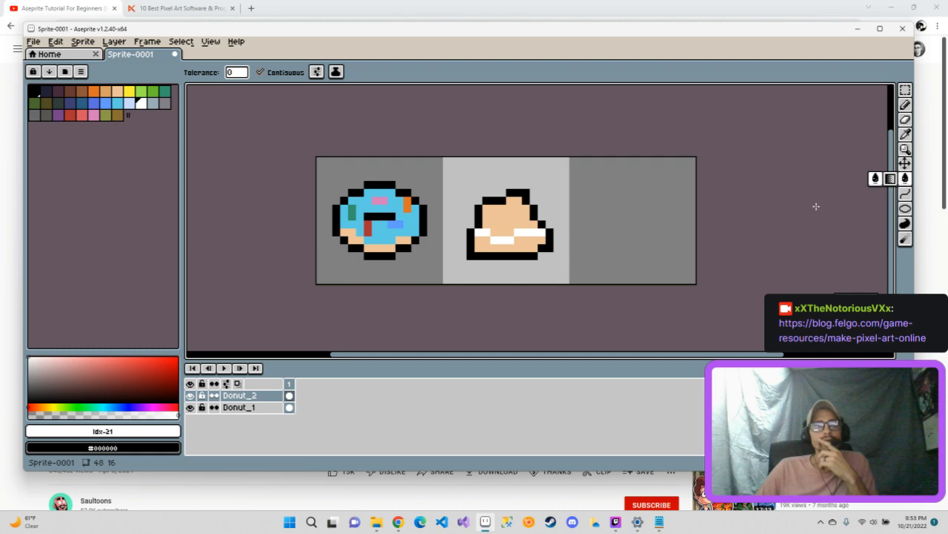
{"action": "left_click", "coordinate": [511, 212]}
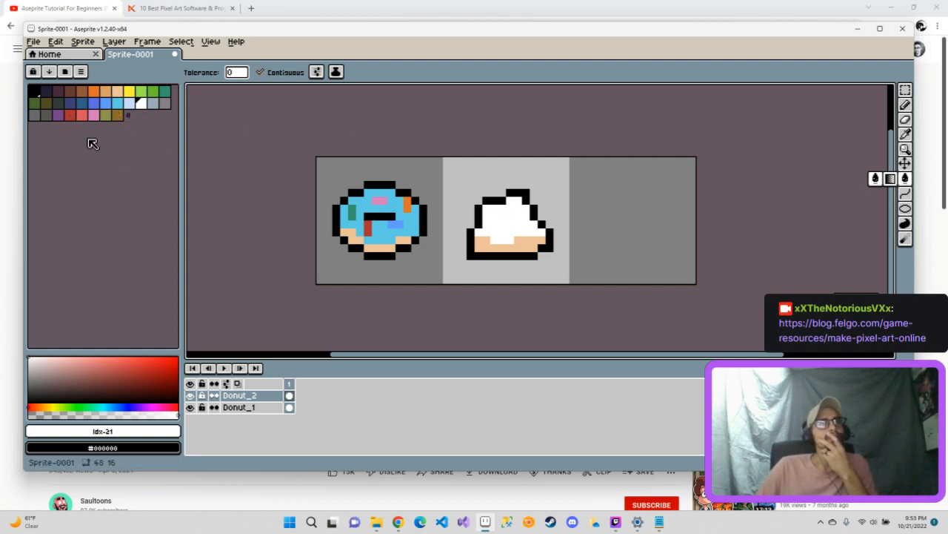
Try filling the mound's white icing with red, palette index 27, and undo the fill.
{"action": "left_click", "coordinate": [70, 115]}
{"action": "left_click", "coordinate": [510, 209]}
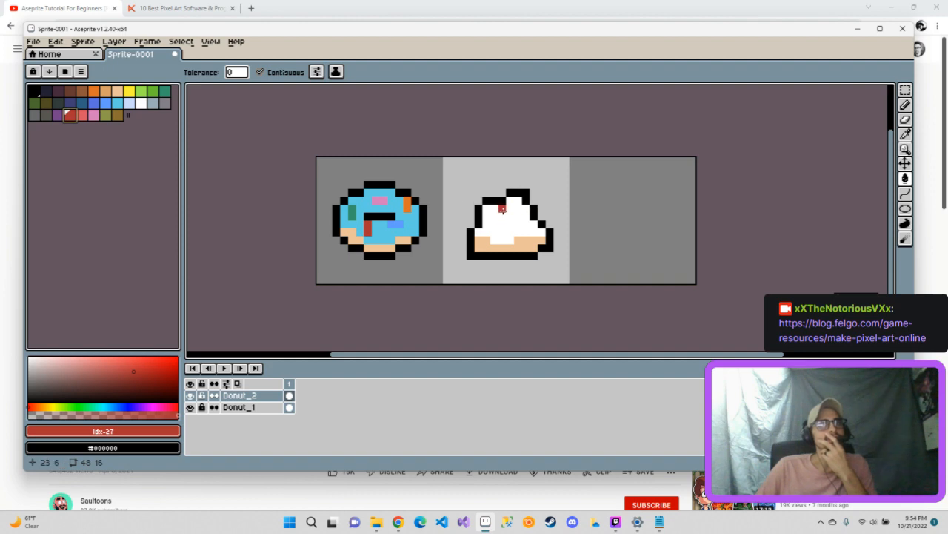
{"action": "left_click", "coordinate": [502, 209]}
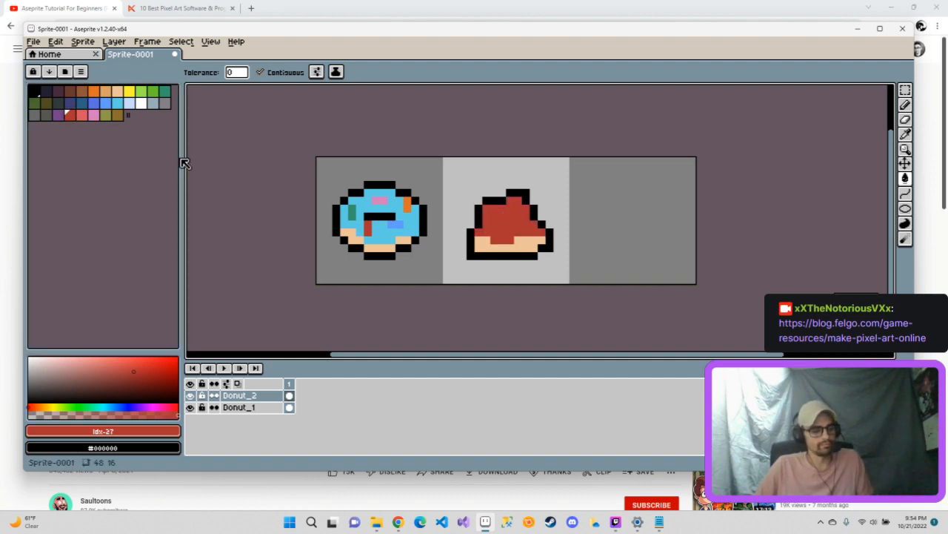
{"action": "key", "text": "ctrl+z"}
Draw a red cherry 2 px wide and 2 px tall at the top of the white icing with the Pencil.
{"action": "key", "text": "b"}
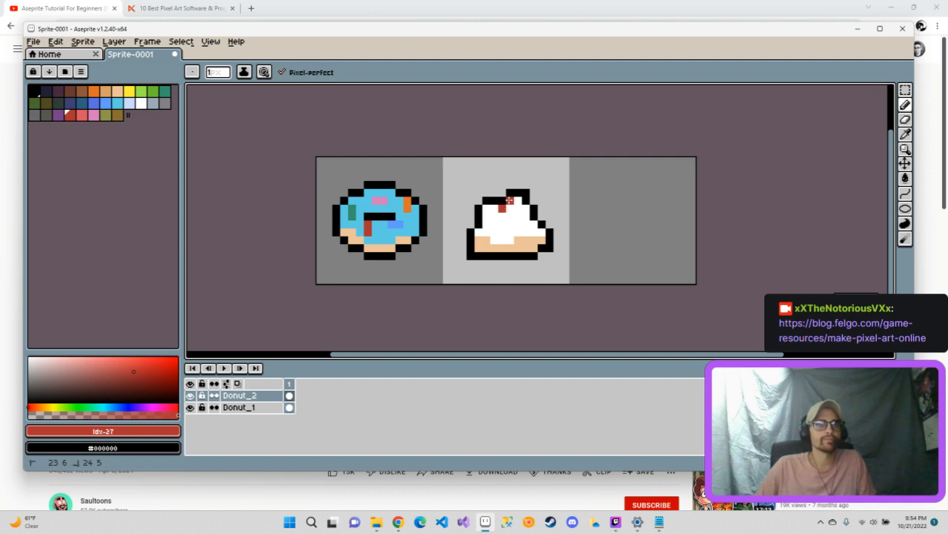
{"action": "left_click_drag", "start_coordinate": [511, 201], "coordinate": [509, 208]}
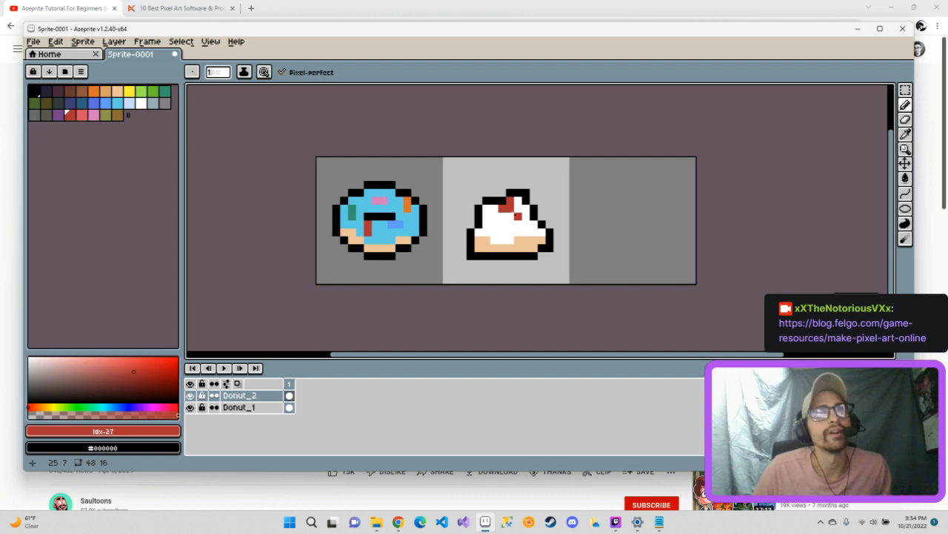
{"action": "key", "text": "ctrl+z"}
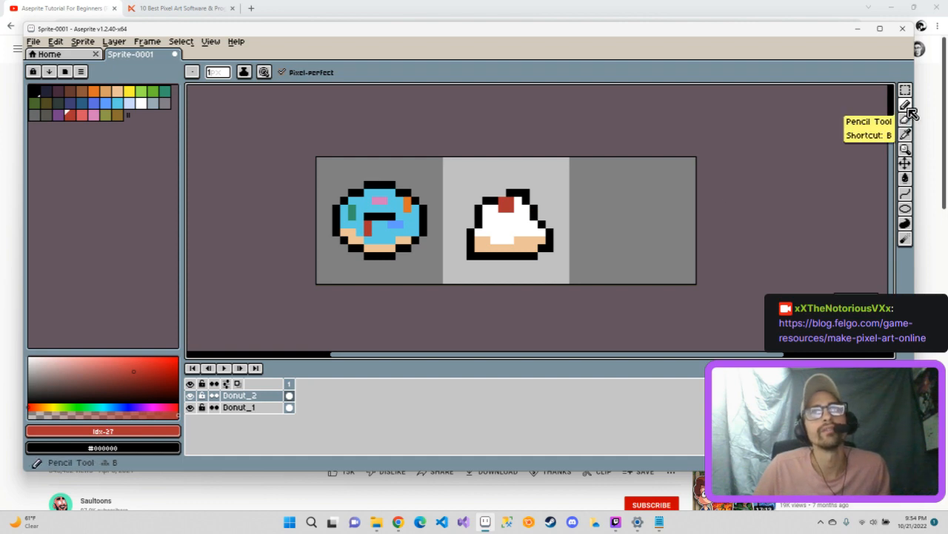
Extend the mound's black outline by one pixel above the red cherry.
{"action": "left_click", "coordinate": [33, 90]}
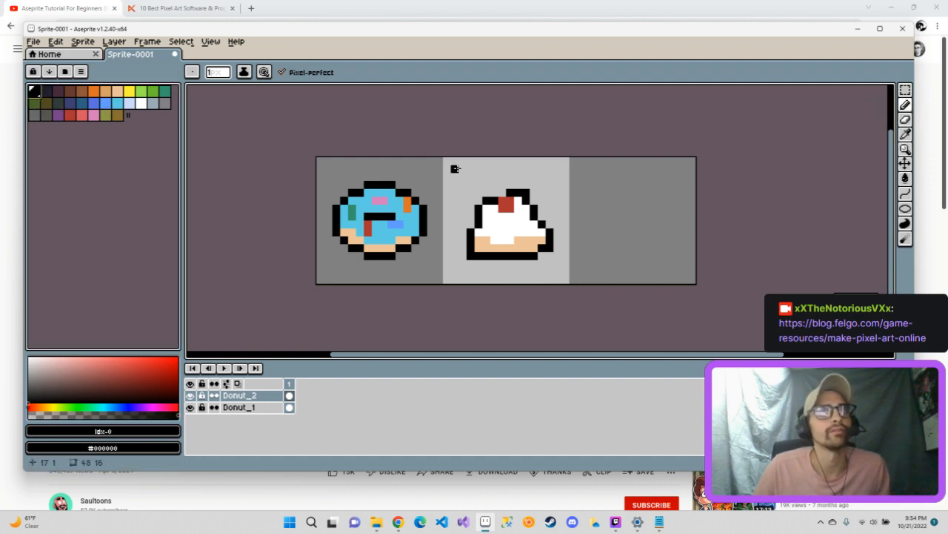
{"action": "left_click", "coordinate": [495, 185]}
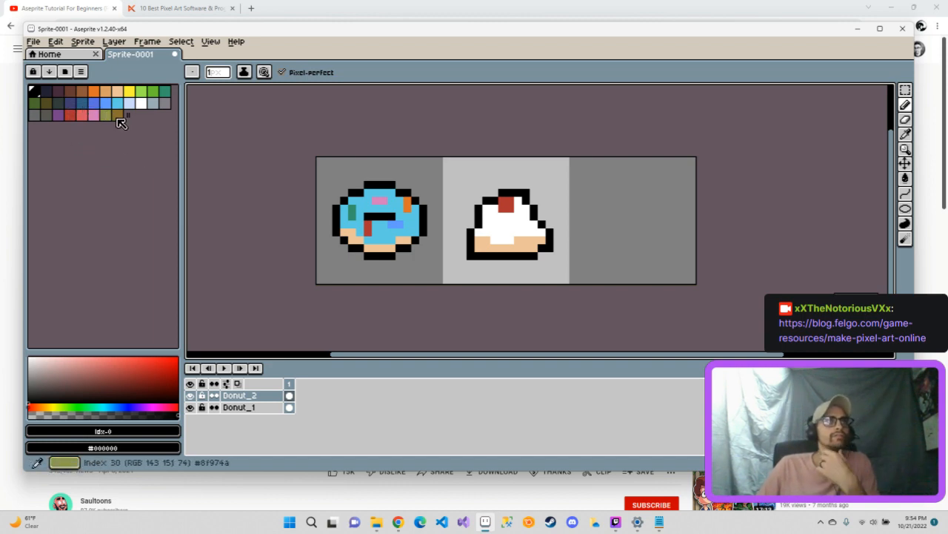
Add small grey-blue shading marks, palette index 22, across the lower part of the pastry's white icing with the Pencil.
{"action": "left_click", "coordinate": [153, 103]}
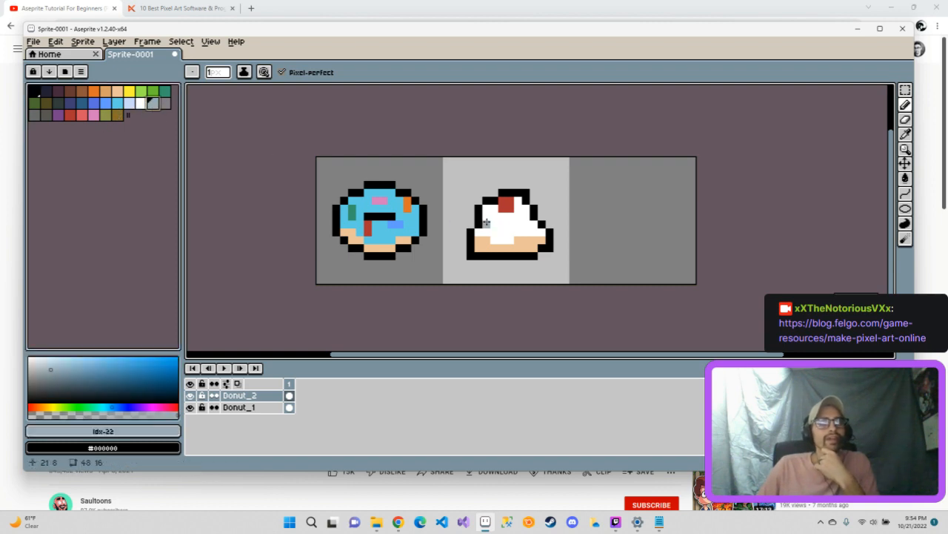
{"action": "left_click", "coordinate": [486, 222]}
{"action": "left_click", "coordinate": [495, 230]}
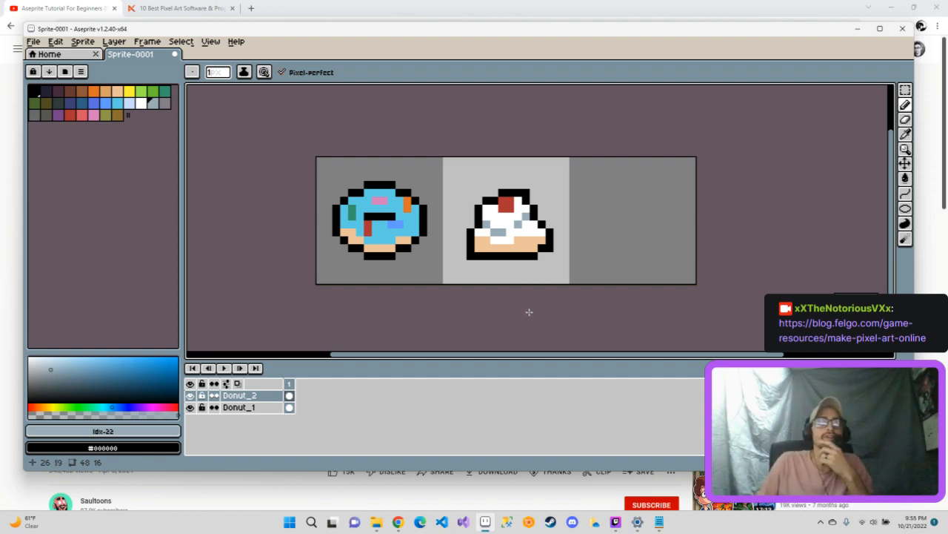
Try shading the pastry's lowest dough row with brown, palette index 4, and undo back to a single brown pixel in its left corner.
{"action": "left_click", "coordinate": [81, 90]}
{"action": "left_click", "coordinate": [398, 279]}
{"action": "key", "text": "ctrl+z"}
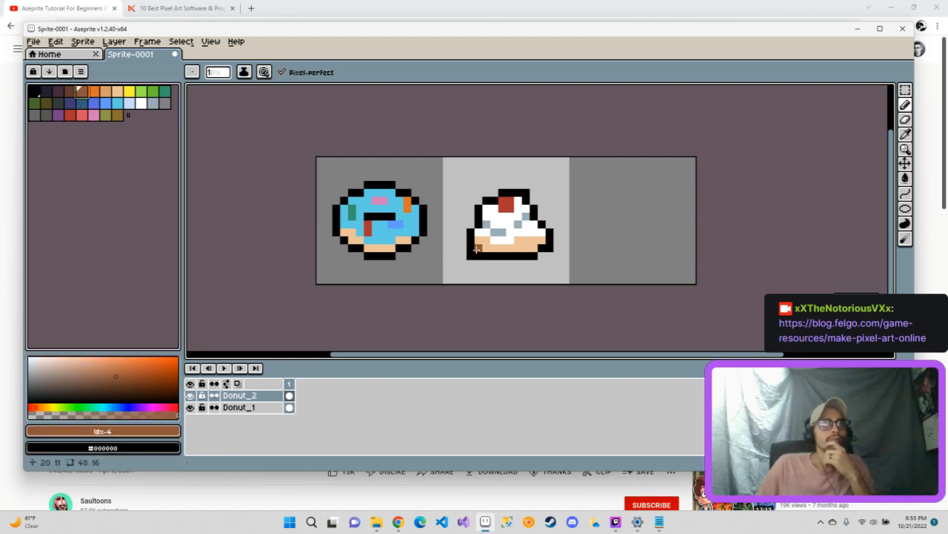
{"action": "left_click_drag", "start_coordinate": [477, 249], "coordinate": [547, 249]}
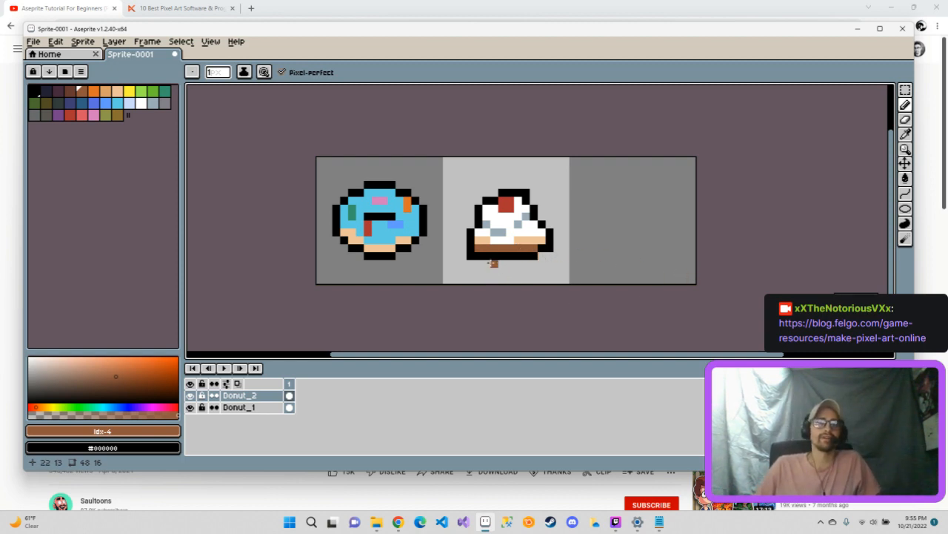
{"action": "left_click", "coordinate": [487, 252]}
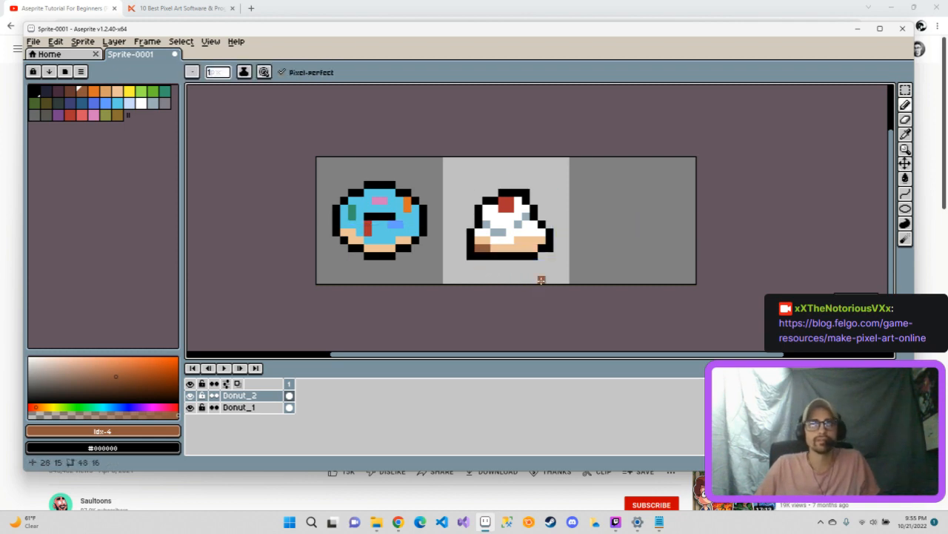
{"action": "key", "text": "ctrl+z"}
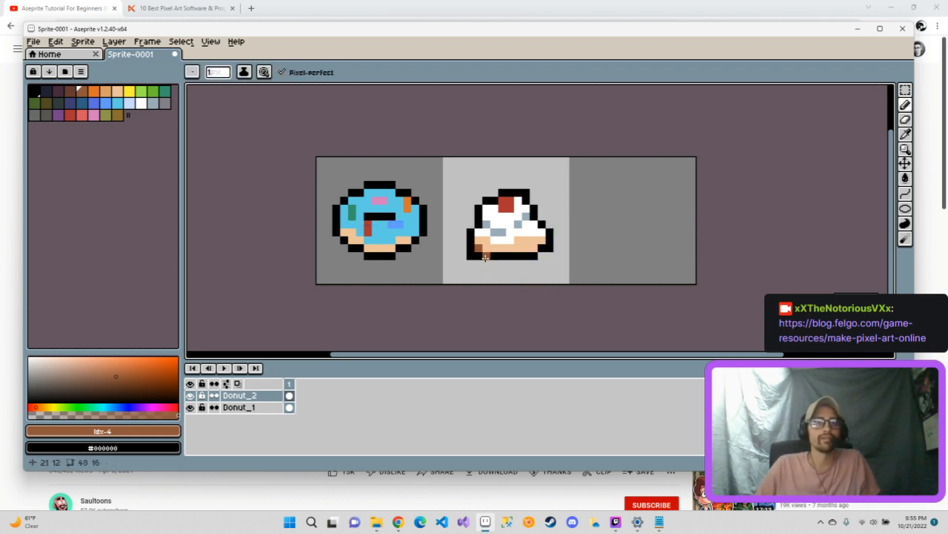
Paint the pastry's bottom outline and right dough corner brown, and redraw the black outline one pixel lower.
{"action": "left_click_drag", "start_coordinate": [486, 256], "coordinate": [507, 257]}
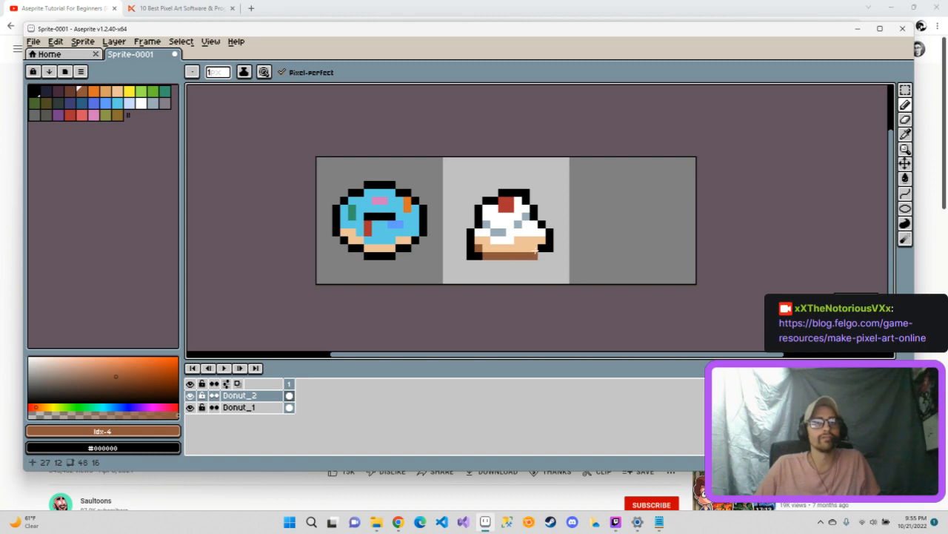
{"action": "left_click", "coordinate": [535, 250]}
{"action": "left_click", "coordinate": [34, 91]}
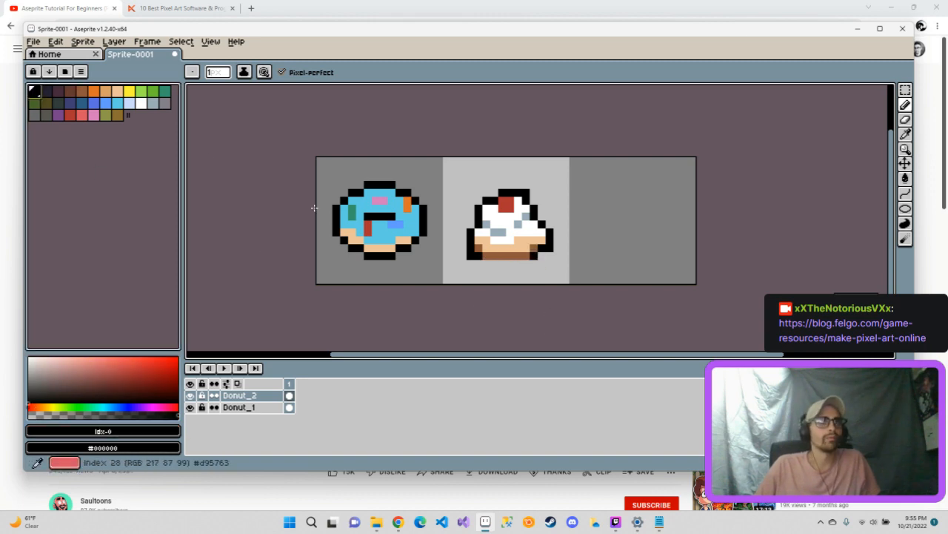
{"action": "left_click_drag", "start_coordinate": [478, 264], "coordinate": [534, 263]}
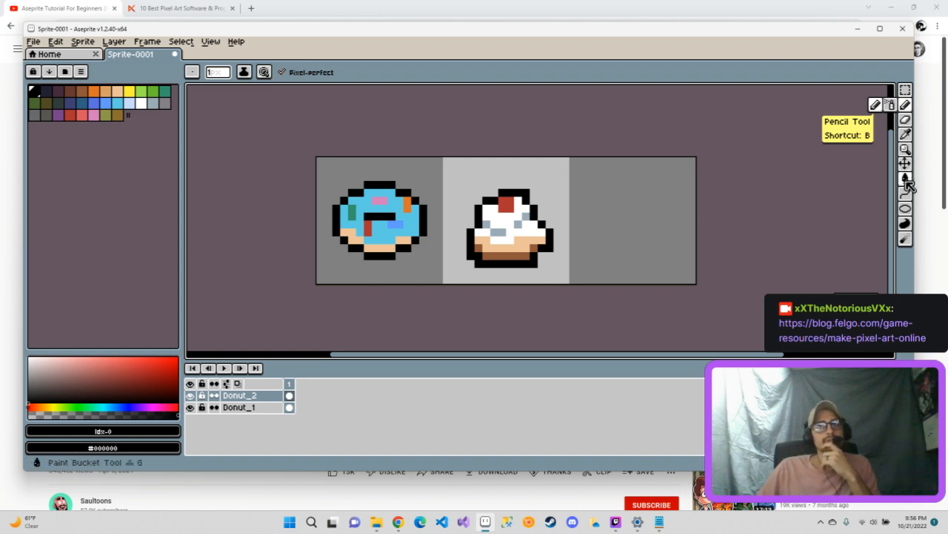
Look through the ellipse, curve, paint bucket, gradient and pencil tools, the pencil's dynamics options and the sprite commands.
{"action": "left_click", "coordinate": [908, 209]}
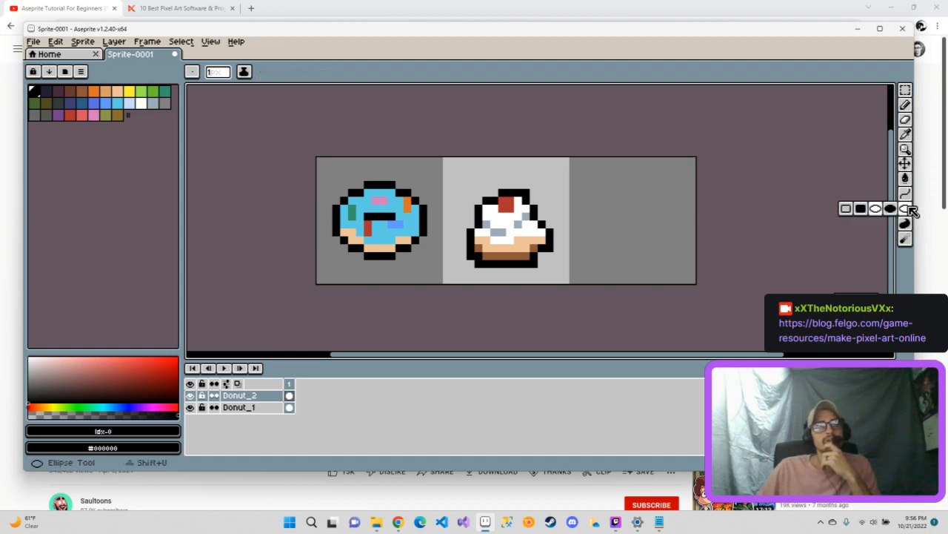
{"action": "left_click", "coordinate": [910, 197]}
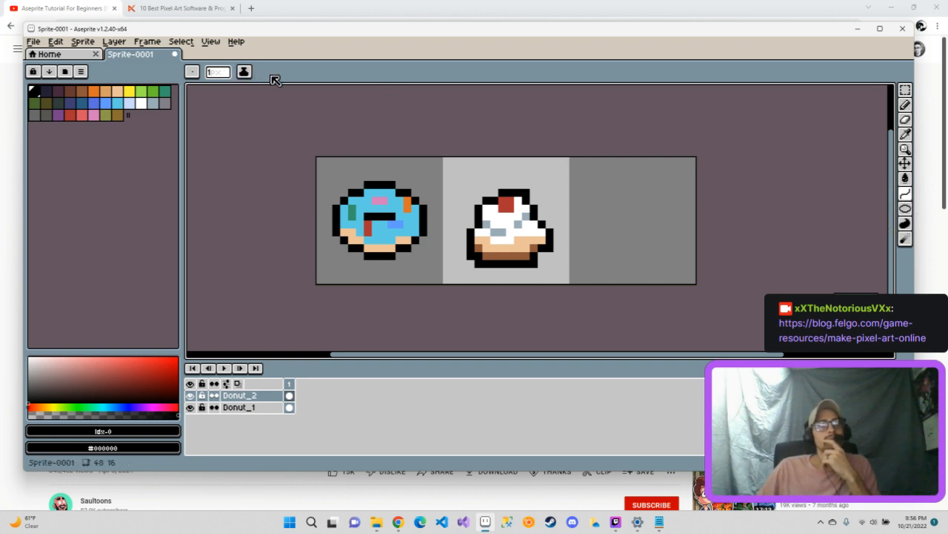
{"action": "left_click", "coordinate": [906, 179]}
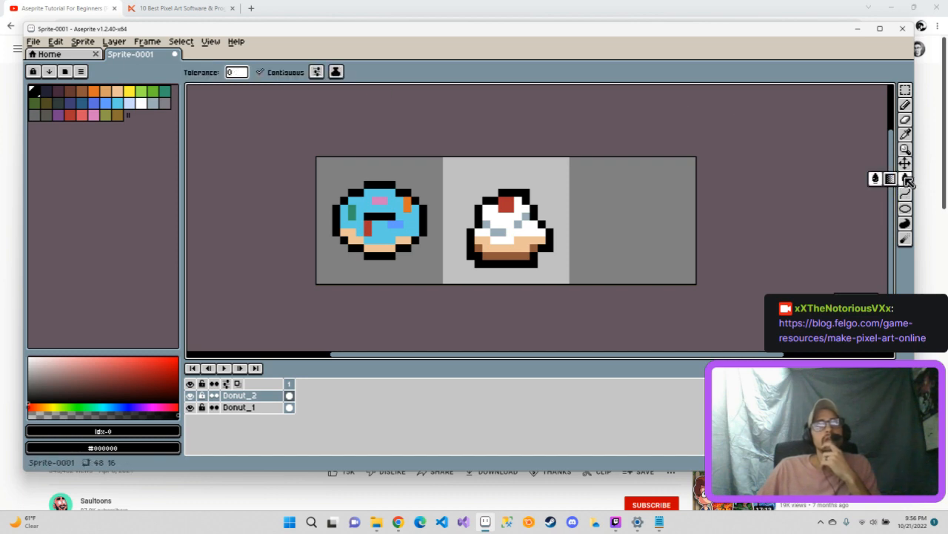
{"action": "left_click", "coordinate": [890, 179]}
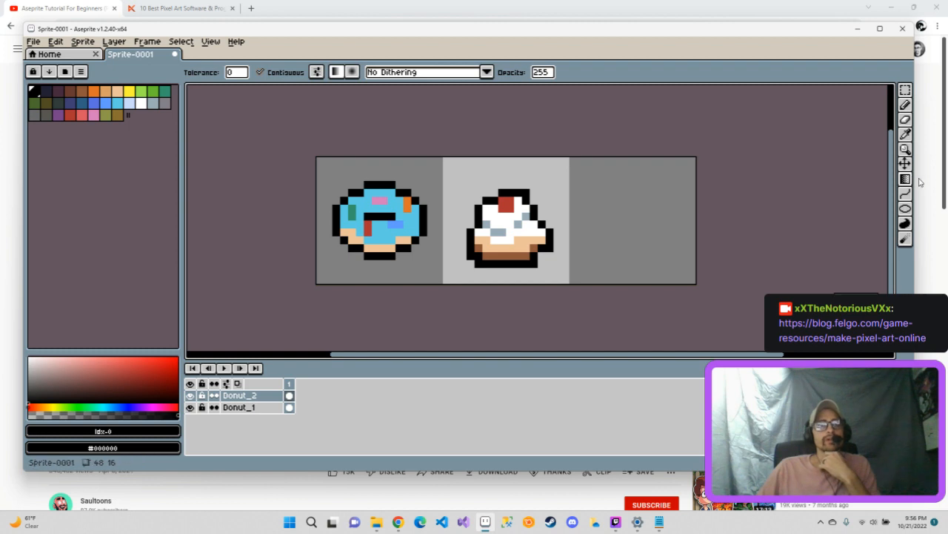
{"action": "left_click", "coordinate": [906, 180]}
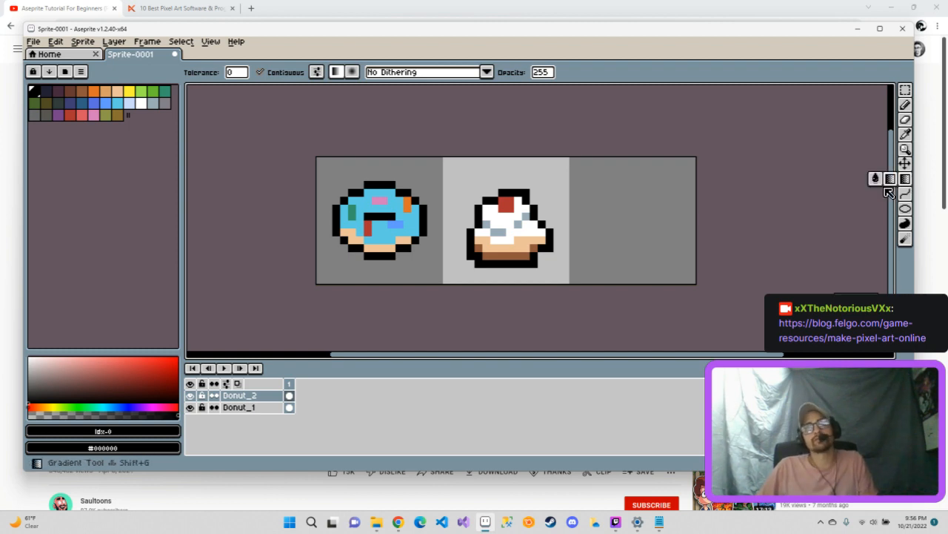
{"action": "left_click", "coordinate": [889, 182]}
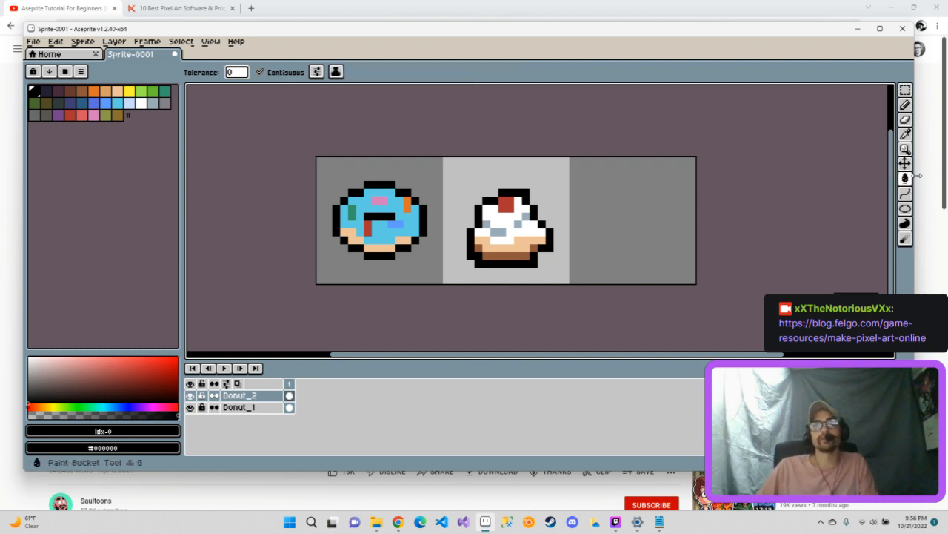
{"action": "left_click", "coordinate": [908, 109]}
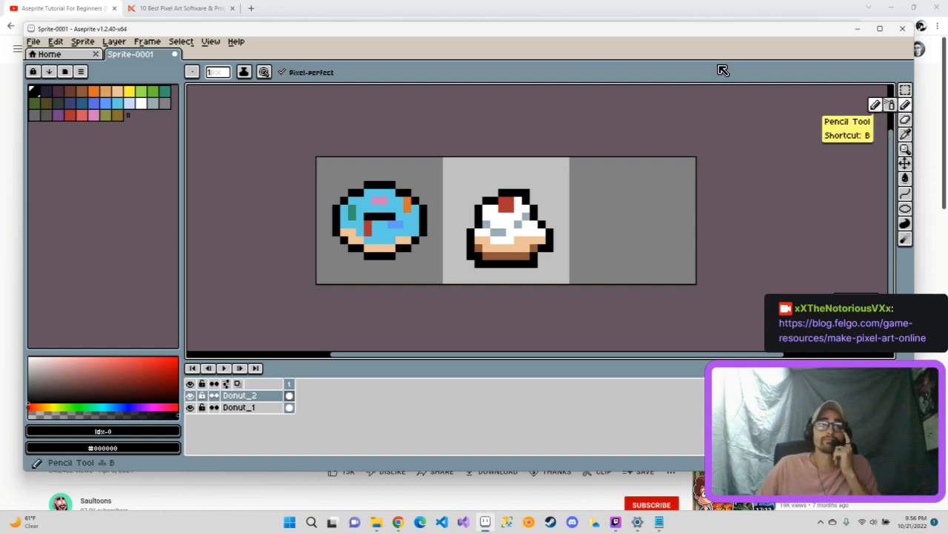
{"action": "left_click", "coordinate": [269, 76]}
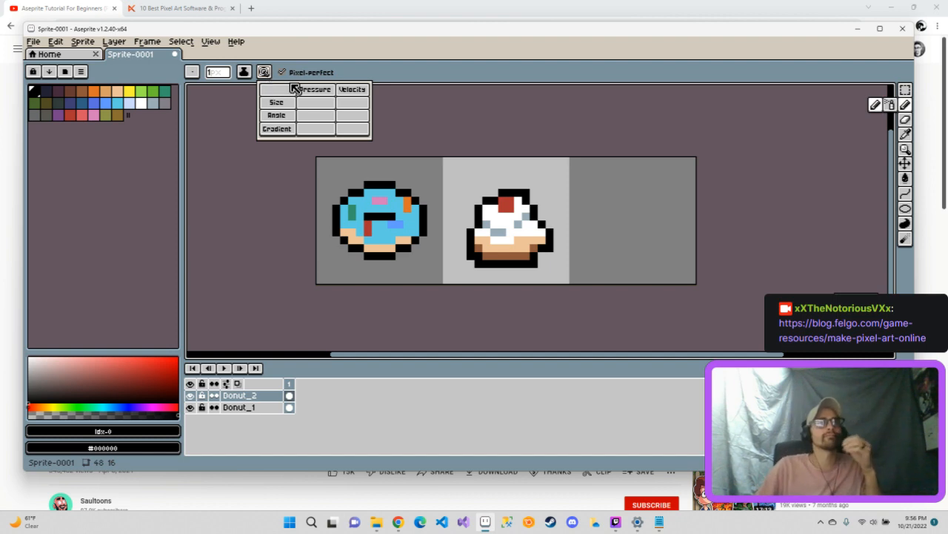
{"action": "left_click", "coordinate": [94, 44]}
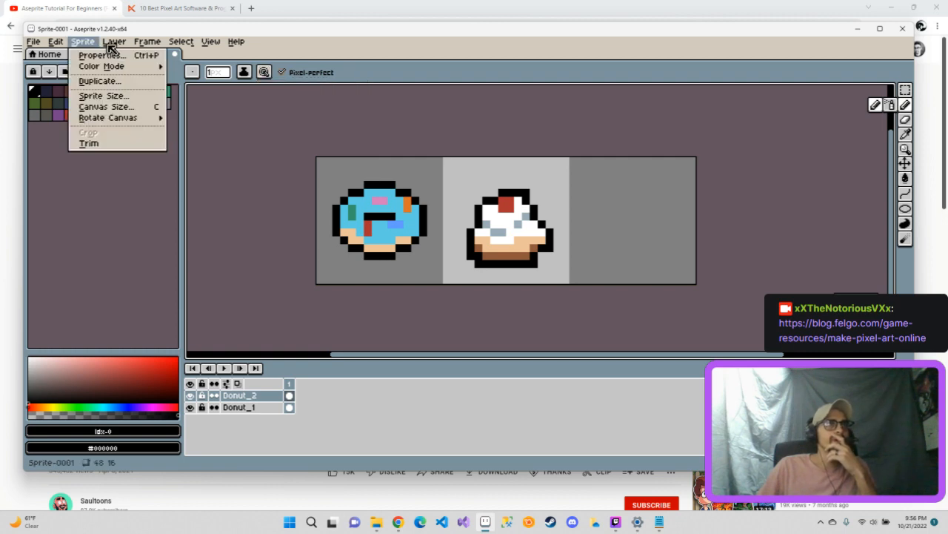
{"action": "left_click", "coordinate": [362, 409]}
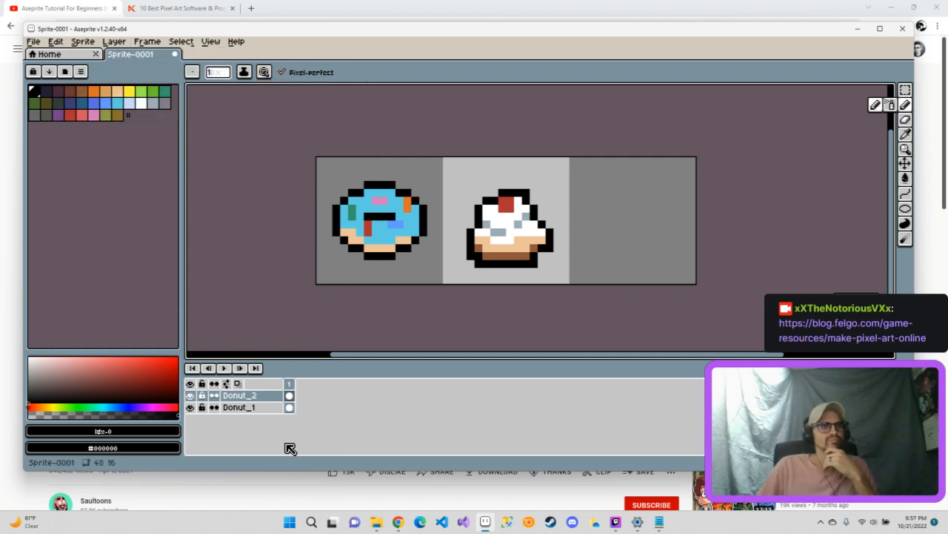
Rename the Donut_2 layer as Pastry.
{"action": "double_click", "coordinate": [259, 395]}
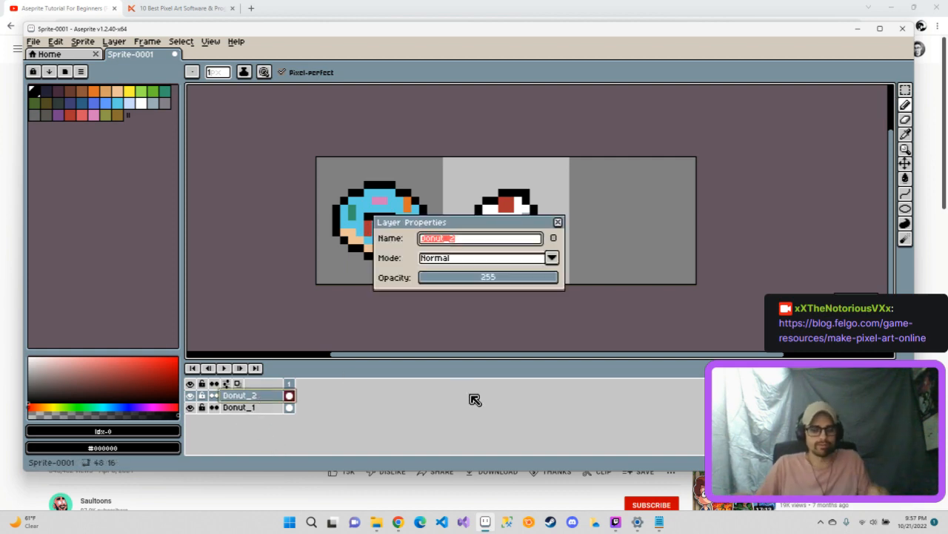
{"action": "type", "text": "Pastry"}
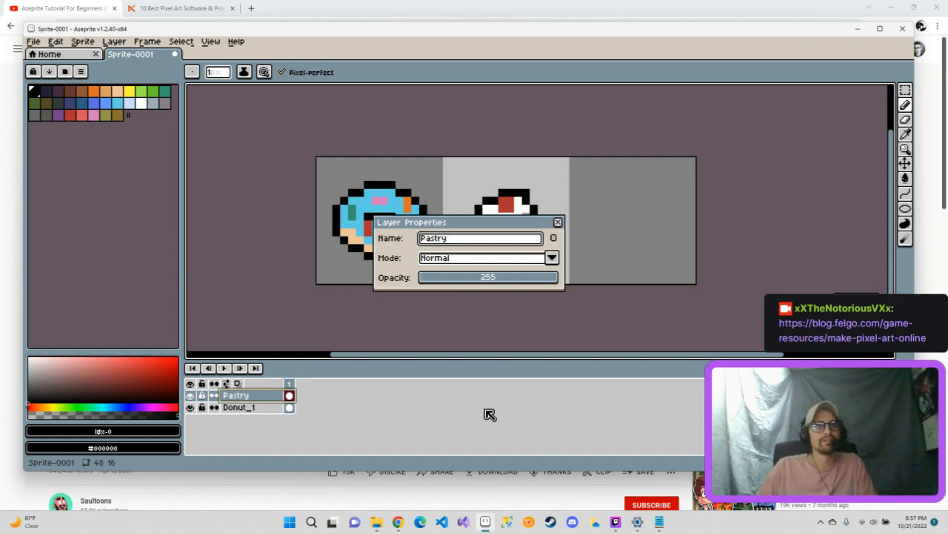
{"action": "key", "text": "Return"}
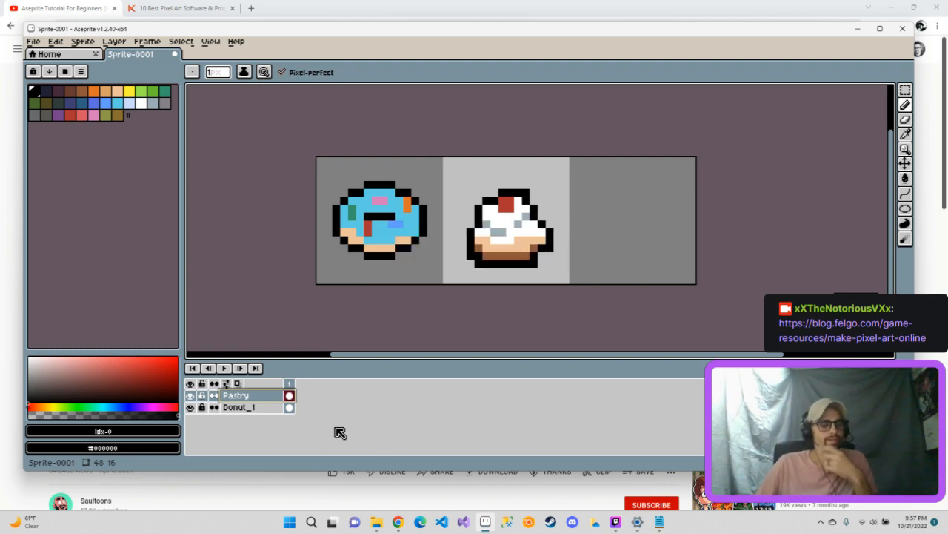
Add a new layer above Pastry and name it Donut_2.
{"action": "key", "text": "shift+n"}
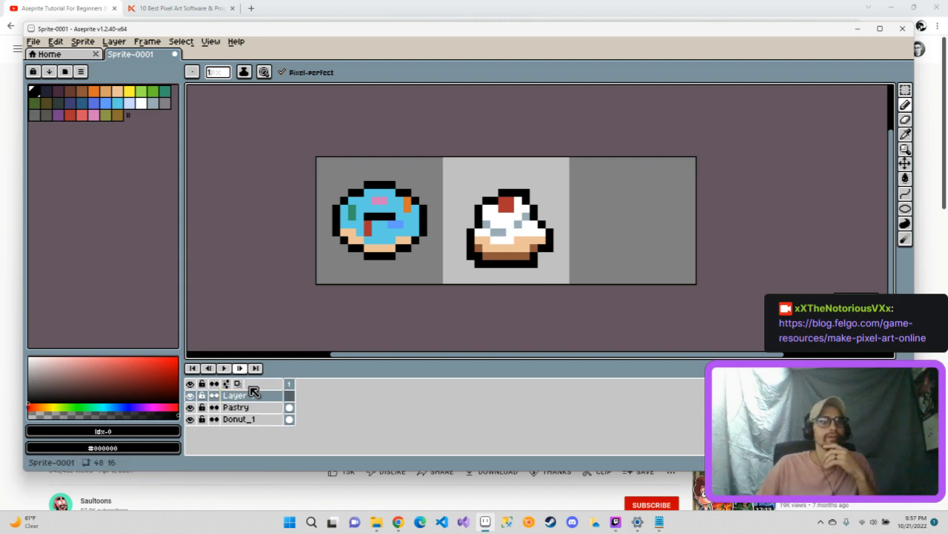
{"action": "double_click", "coordinate": [269, 398]}
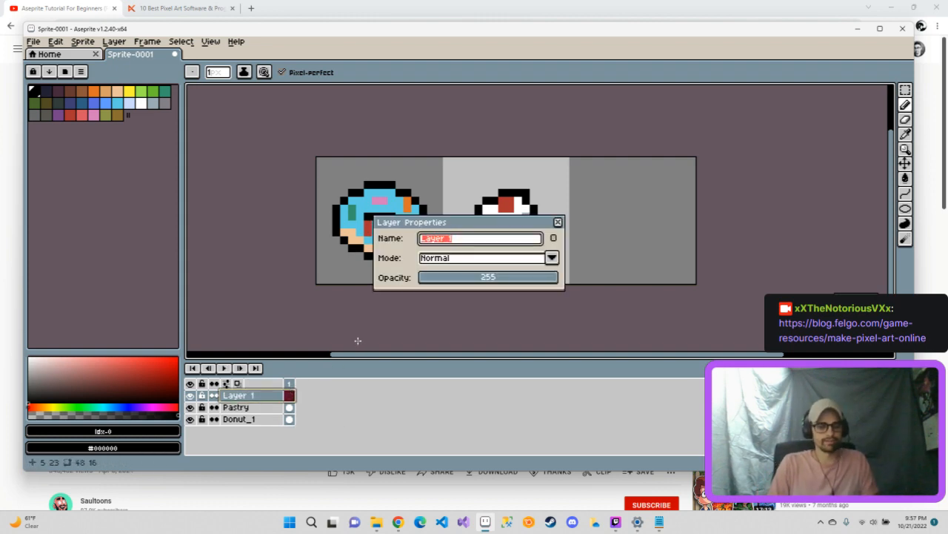
{"action": "type", "text": "Donut"}
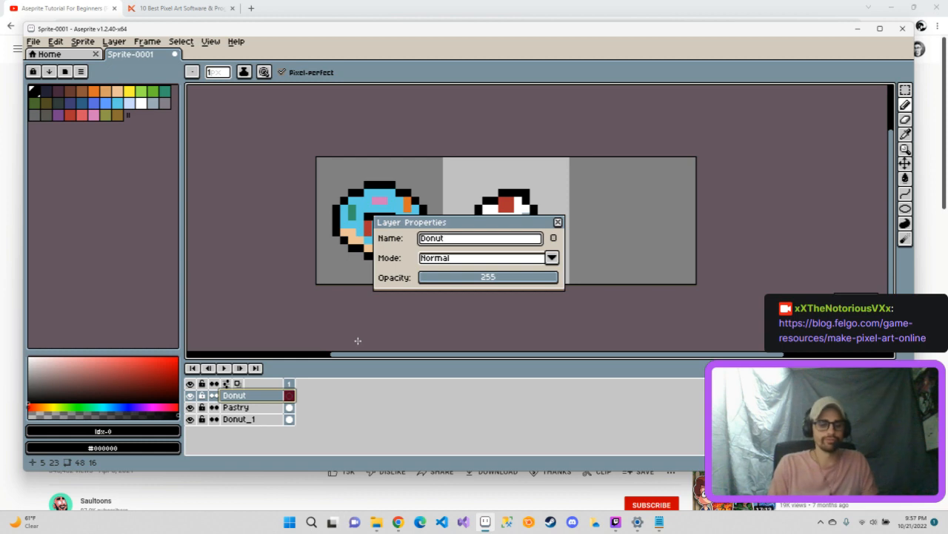
{"action": "type", "text": "_2"}
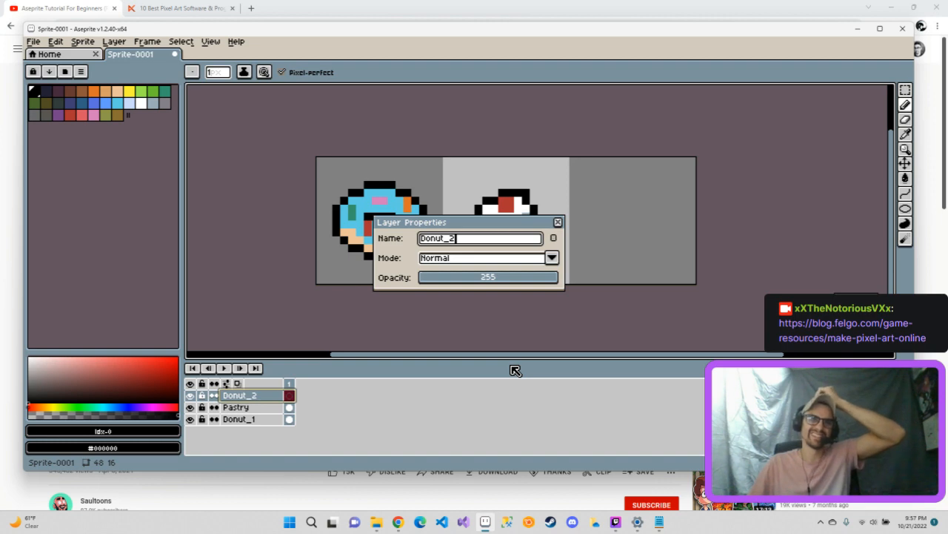
{"action": "key", "text": "Return"}
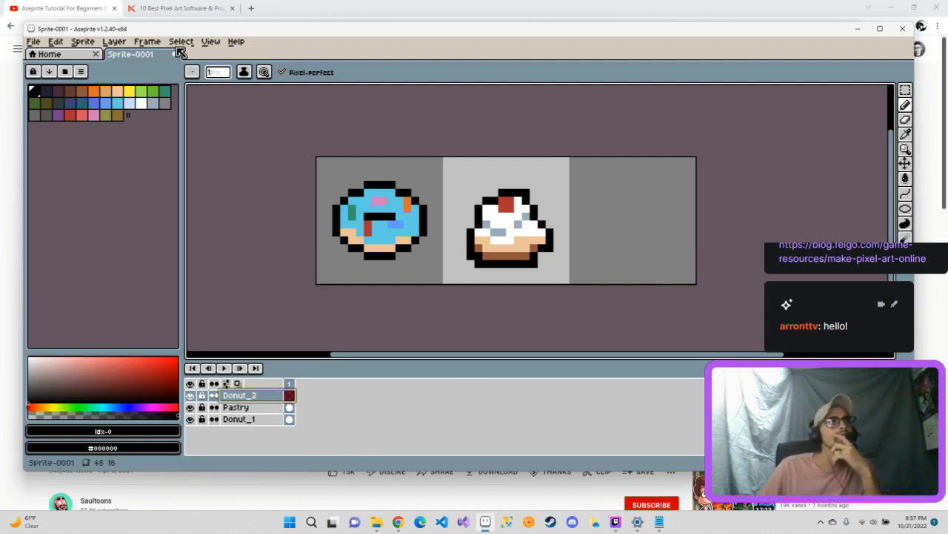
{"action": "left_click", "coordinate": [83, 42]}
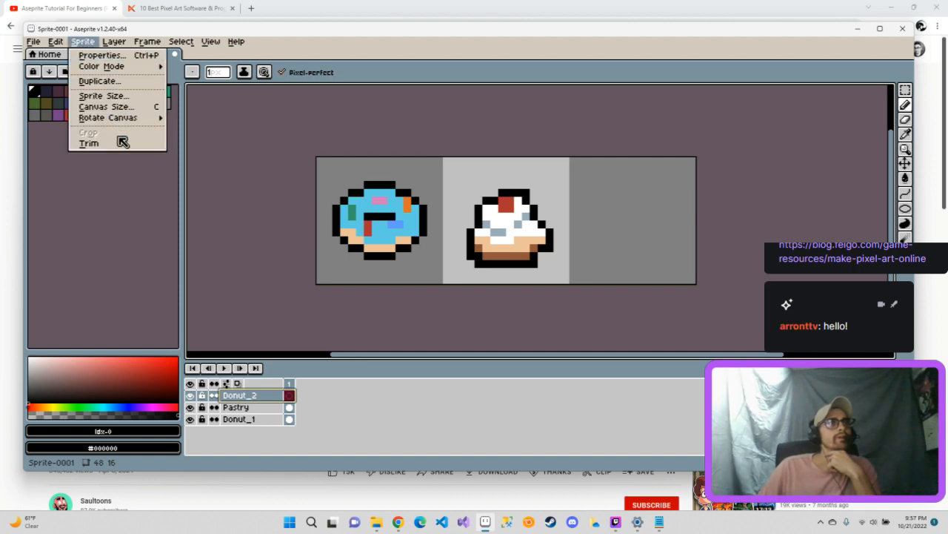
{"action": "mouse_move", "coordinate": [56, 46]}
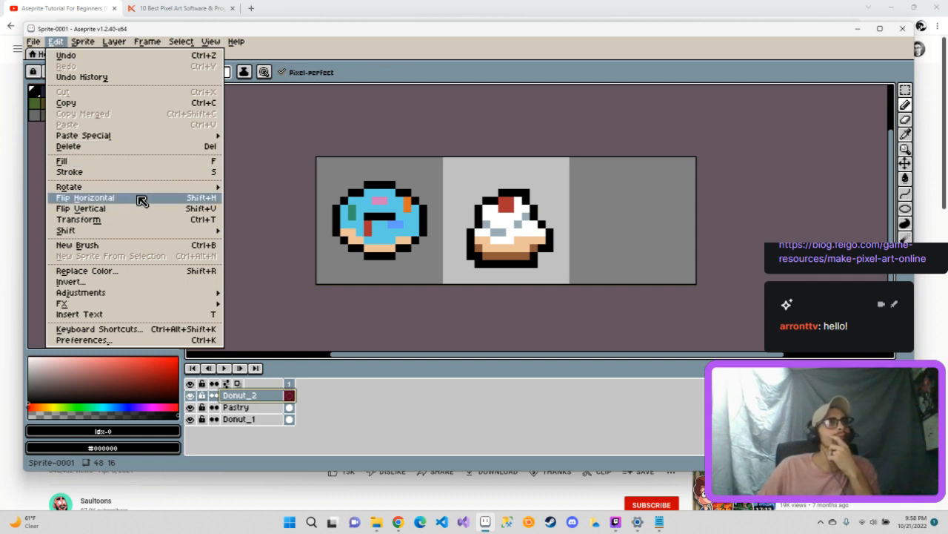
{"action": "mouse_move", "coordinate": [117, 231]}
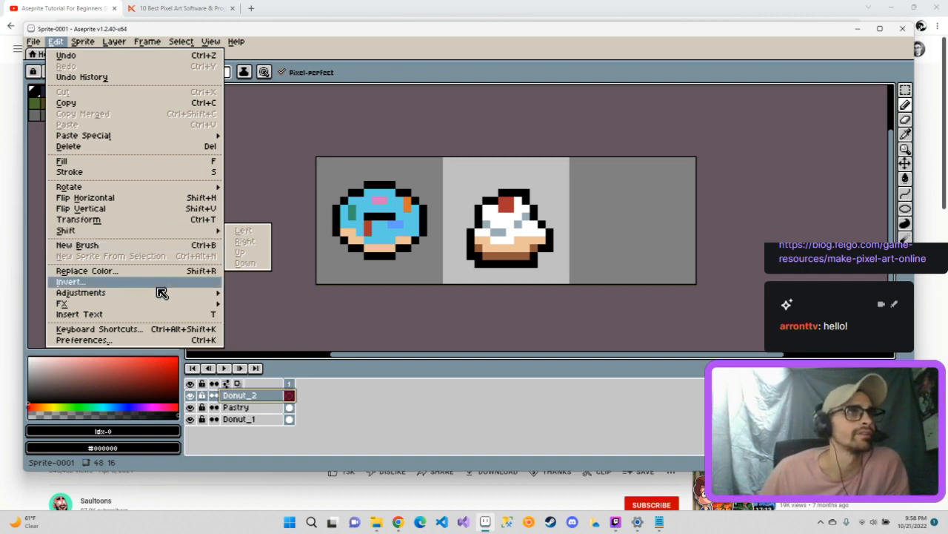
{"action": "mouse_move", "coordinate": [160, 297]}
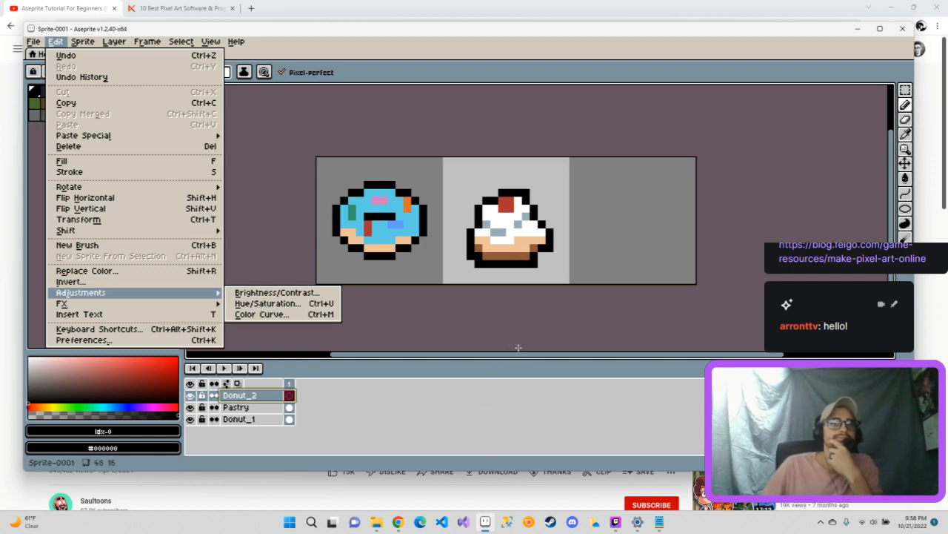
{"action": "left_click", "coordinate": [649, 363]}
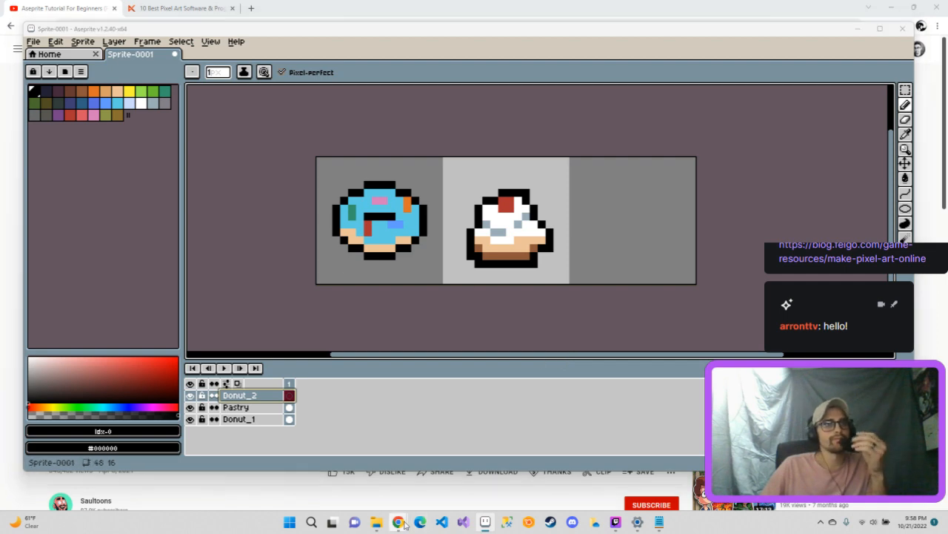
Switch to the Aseprite tutorial video in Chrome and rewind it to 10:20, in the Advanced Drawing Tools chapter.
{"action": "mouse_move", "coordinate": [398, 522]}
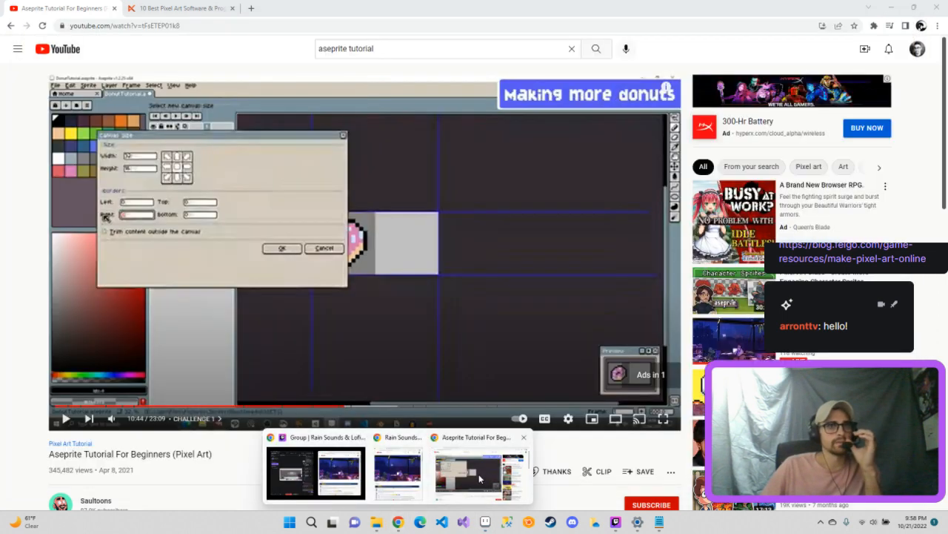
{"action": "left_click", "coordinate": [479, 473]}
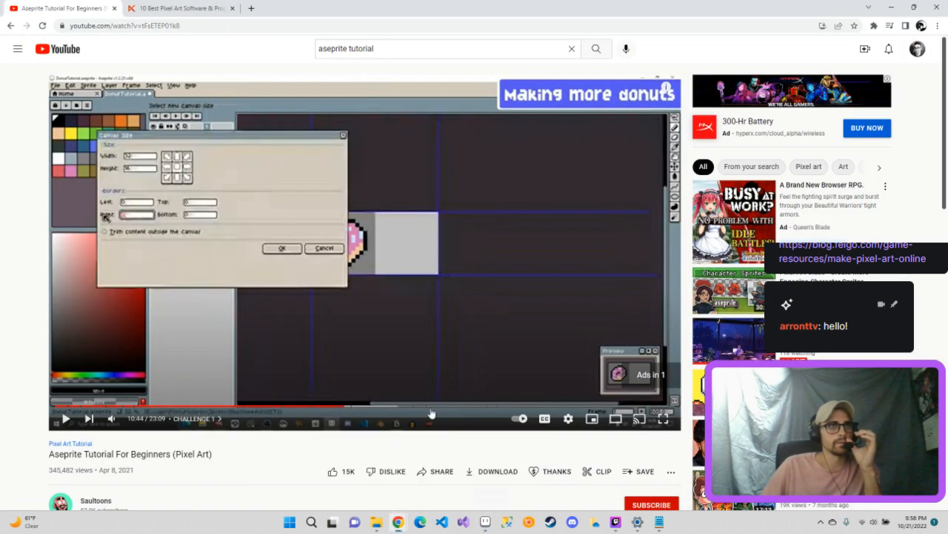
{"action": "left_click", "coordinate": [333, 407]}
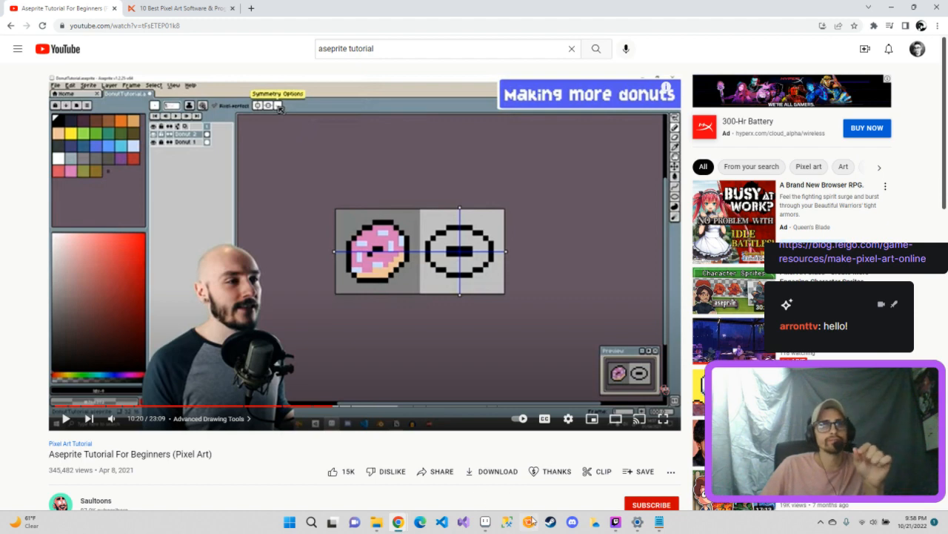
Switch back to Aseprite and look through the marquee, lasso, magic wand, pencil and ellipse tools and their options.
{"action": "left_click", "coordinate": [485, 521]}
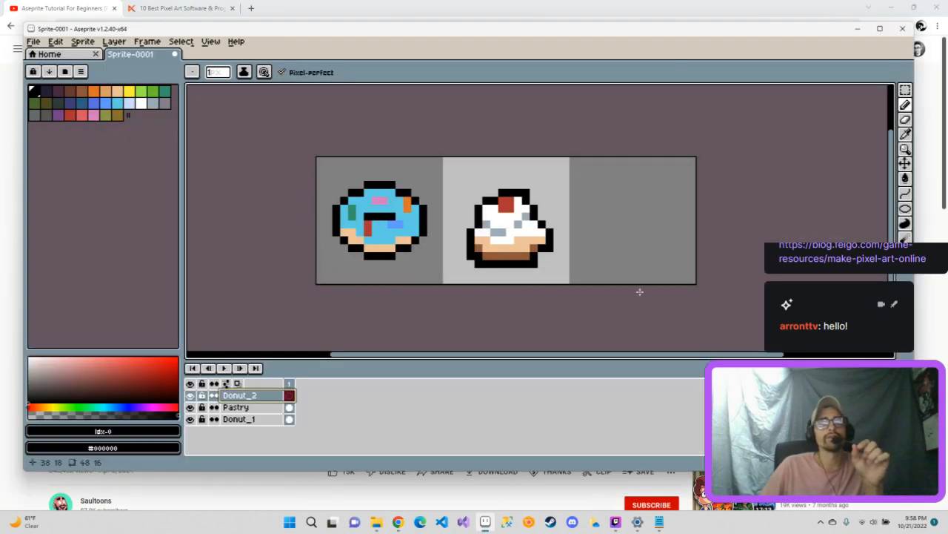
{"action": "left_click", "coordinate": [905, 90]}
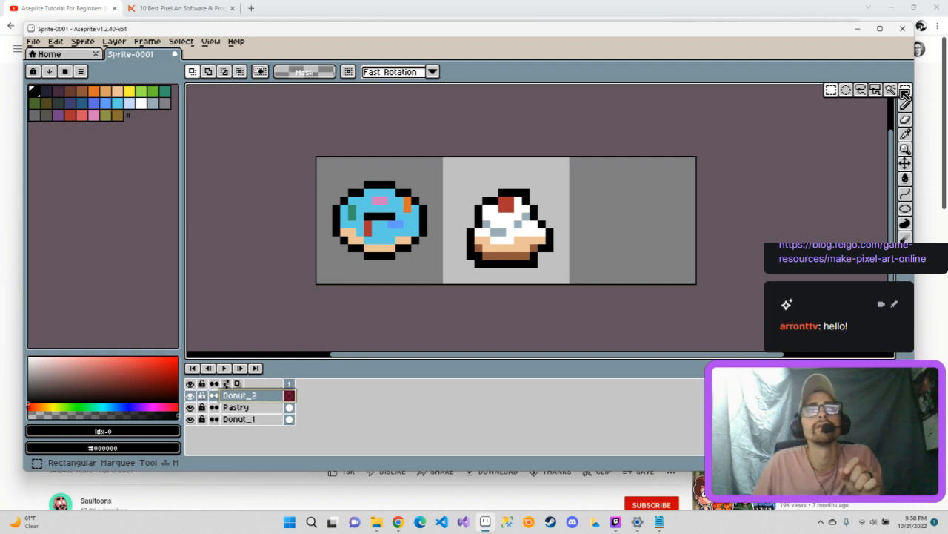
{"action": "left_click", "coordinate": [861, 92]}
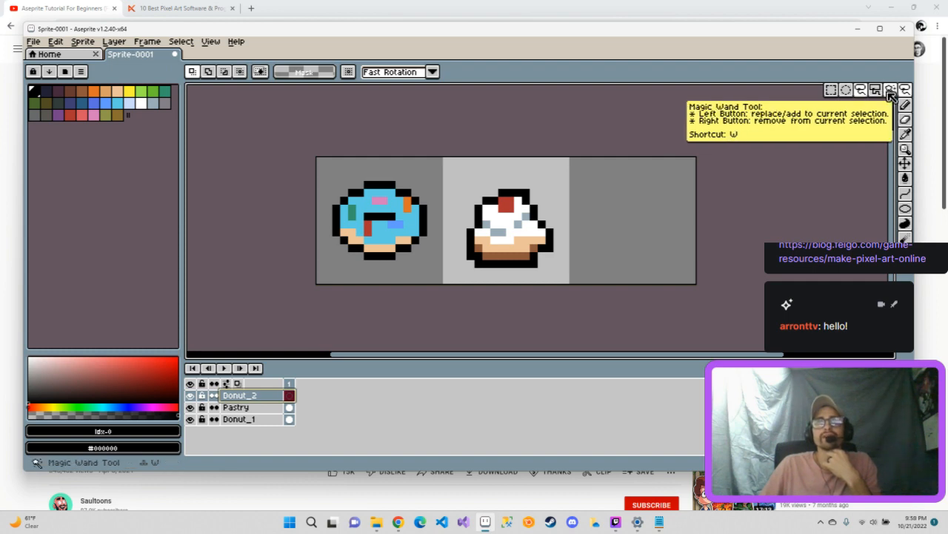
{"action": "left_click", "coordinate": [891, 91]}
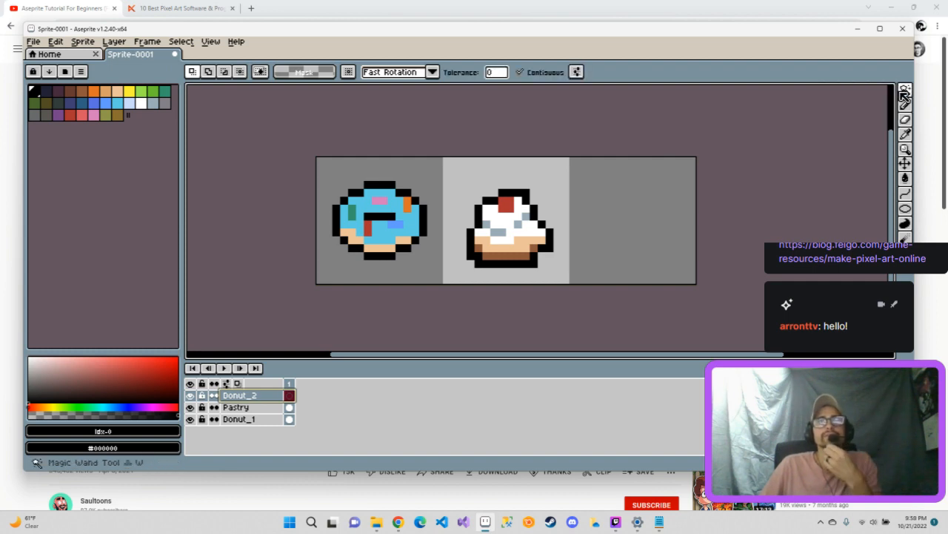
{"action": "left_click", "coordinate": [841, 94]}
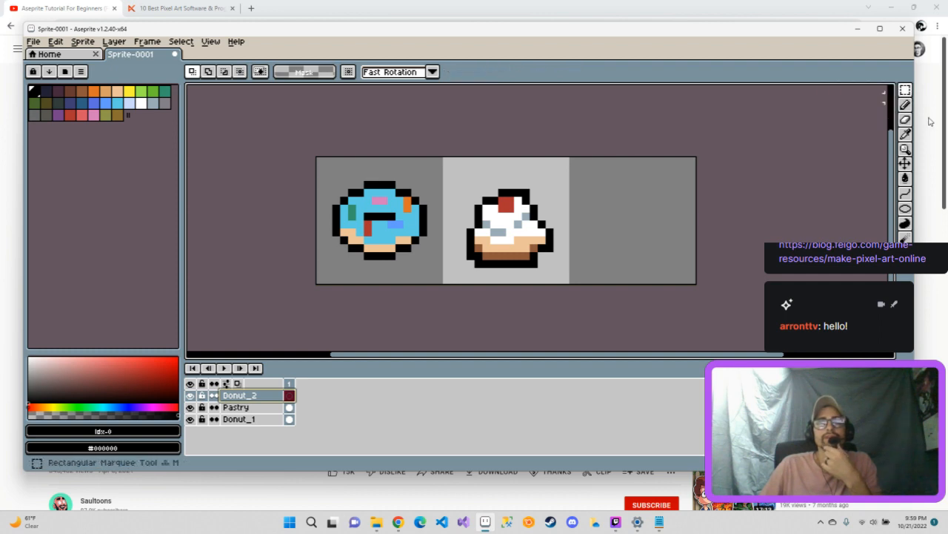
{"action": "left_click", "coordinate": [906, 105]}
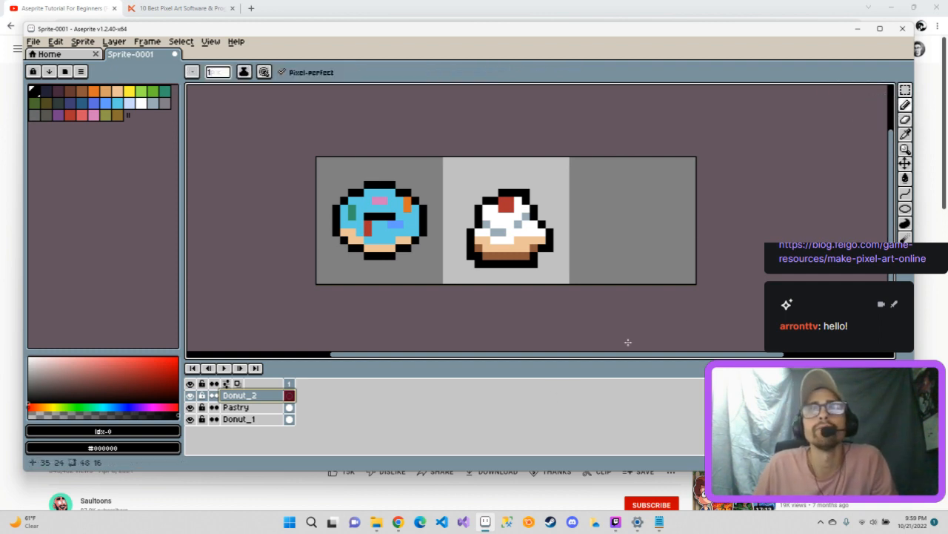
{"action": "left_click", "coordinate": [906, 209]}
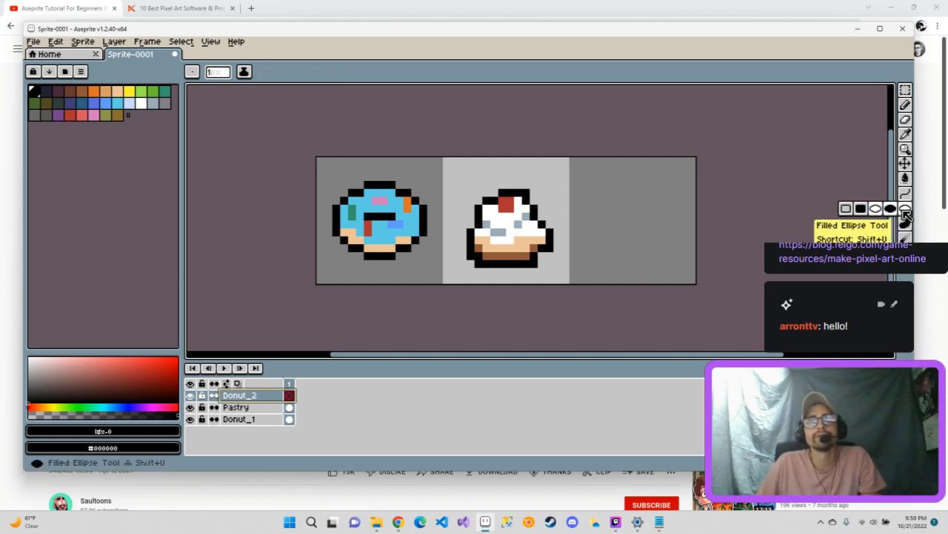
{"action": "left_click", "coordinate": [907, 105]}
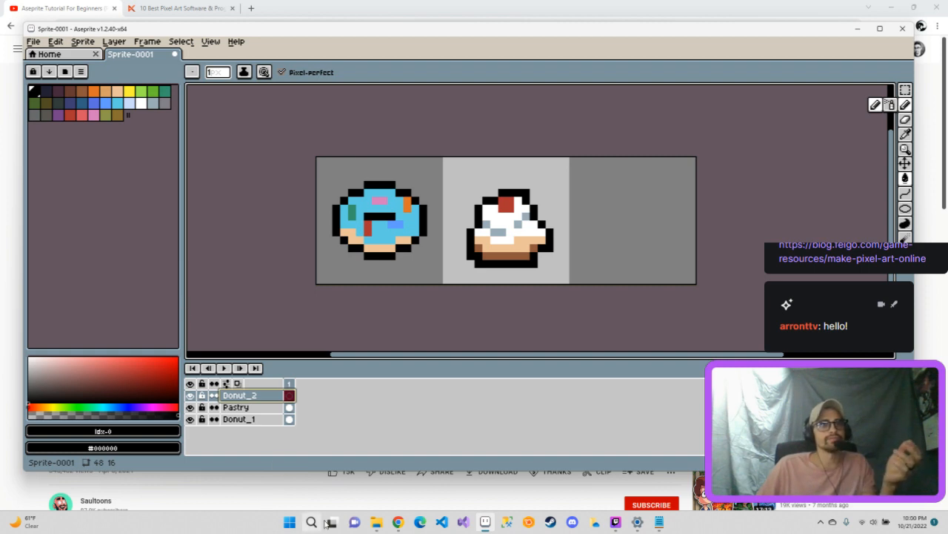
Switch to the Aseprite tutorial video in Chrome and rewind it to 10:04, in the Advanced Drawing Tools chapter.
{"action": "left_click", "coordinate": [277, 483]}
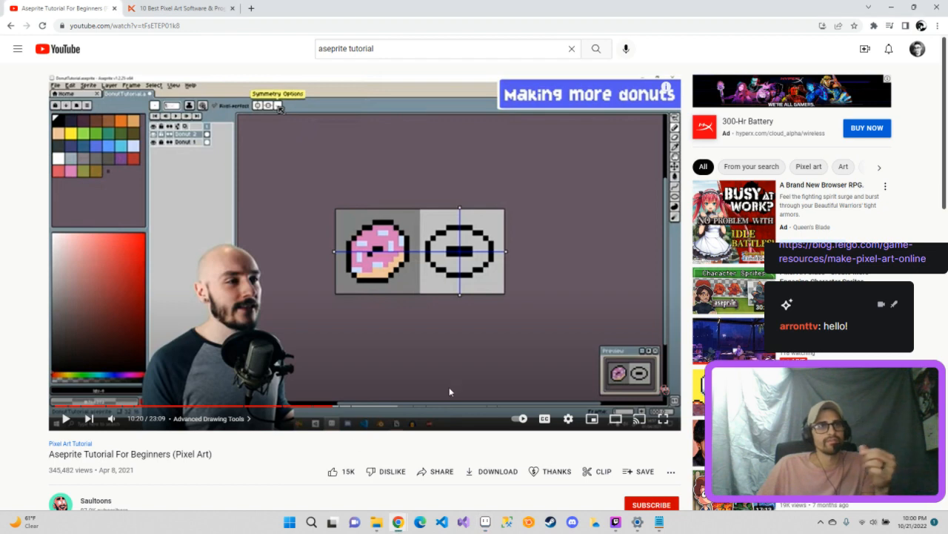
{"action": "left_click", "coordinate": [325, 406]}
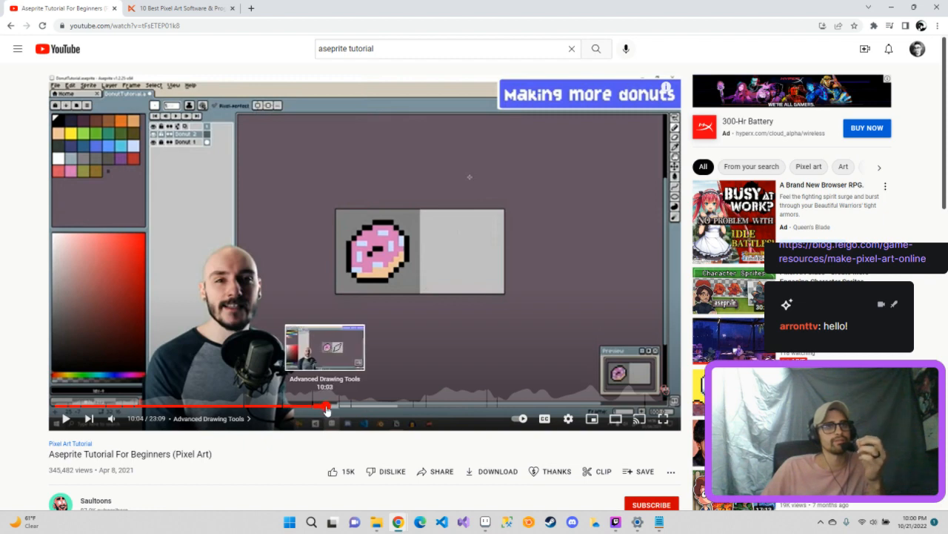
Return to Aseprite and examine the sprite's properties, including its pixel aspect ratio and color profile.
{"action": "left_click", "coordinate": [485, 527]}
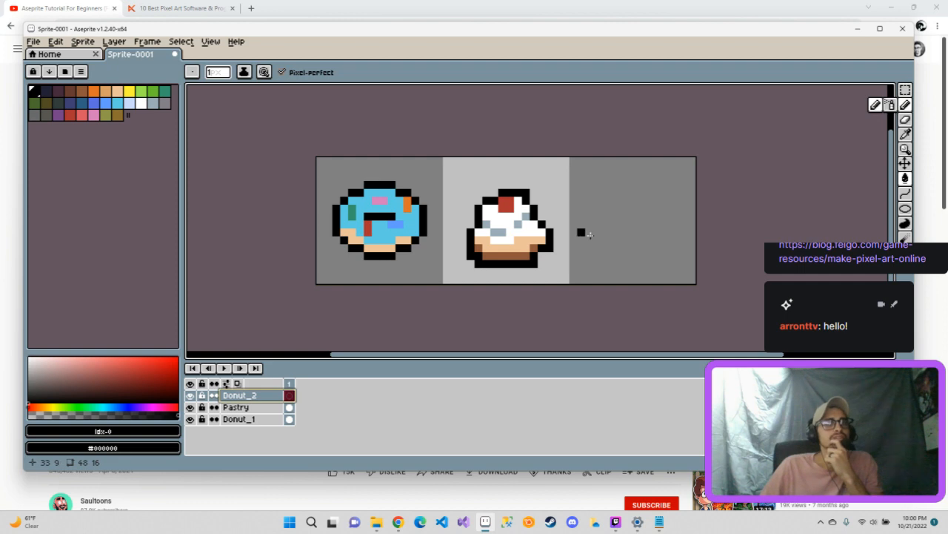
{"action": "left_click", "coordinate": [96, 43]}
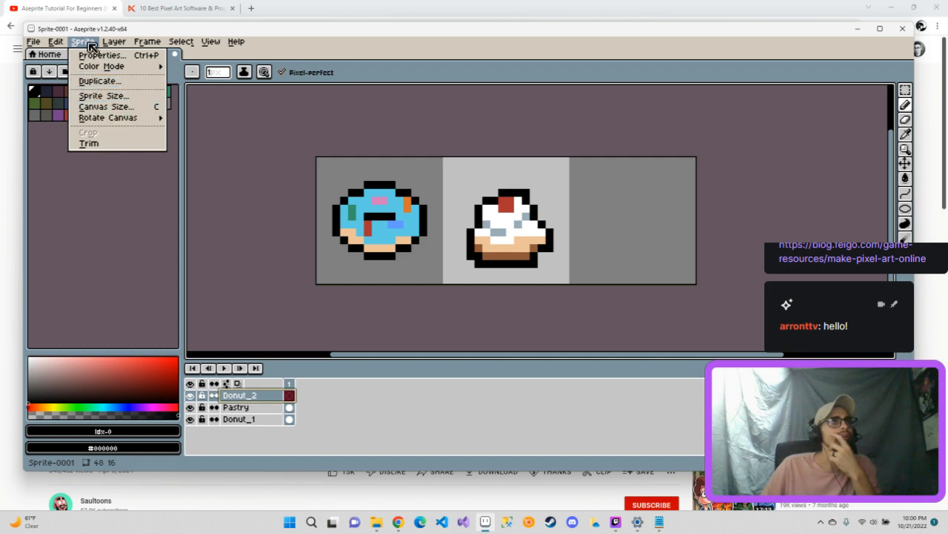
{"action": "left_click", "coordinate": [104, 58]}
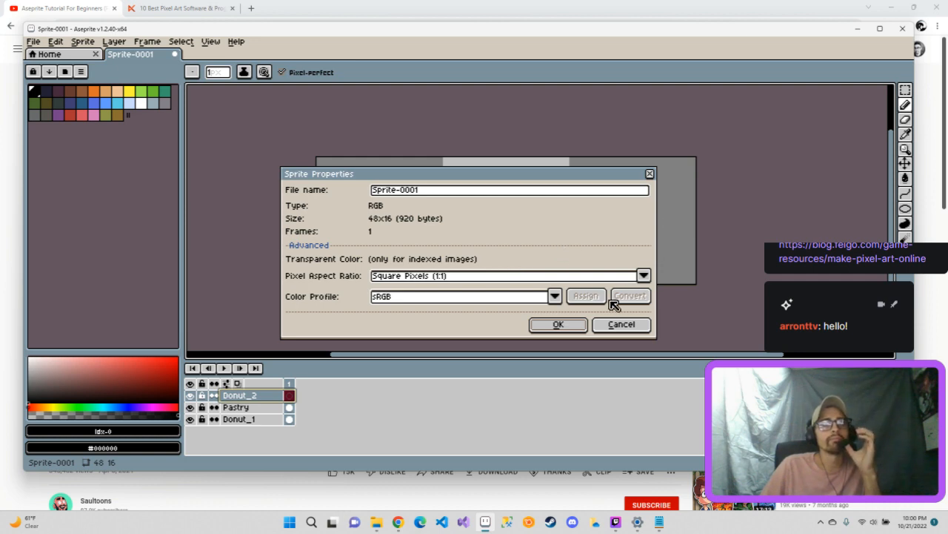
{"action": "left_click", "coordinate": [650, 174]}
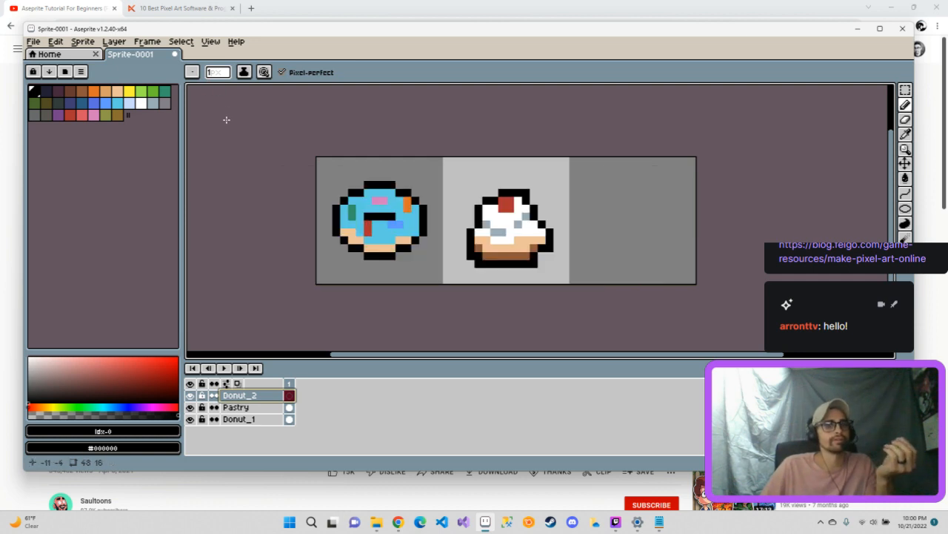
Open the preferences and review the General, Tablet, Files, Editor, Selection, Cursors and Theme settings.
{"action": "left_click", "coordinate": [57, 48]}
{"action": "mouse_move", "coordinate": [37, 43]}
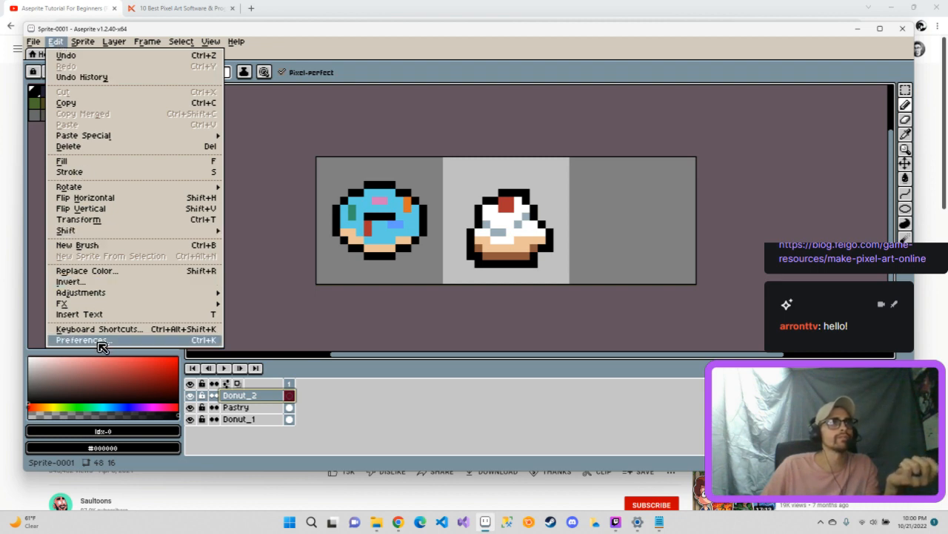
{"action": "left_click", "coordinate": [100, 342]}
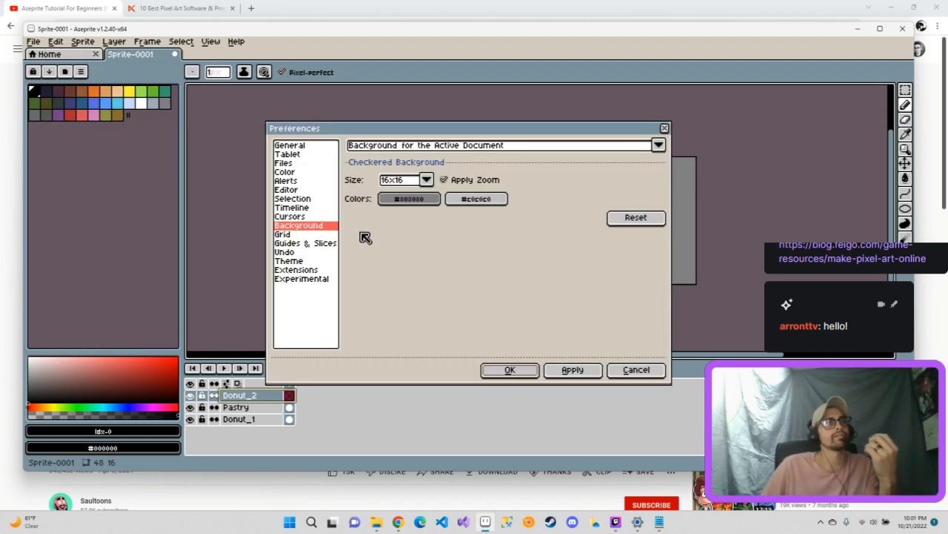
{"action": "left_click", "coordinate": [291, 147]}
{"action": "left_click", "coordinate": [288, 154]}
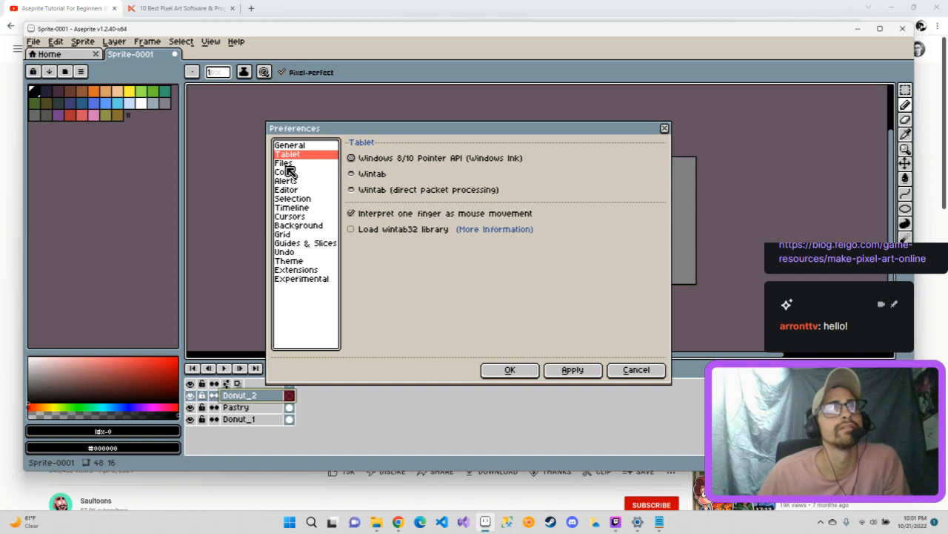
{"action": "left_click", "coordinate": [285, 163]}
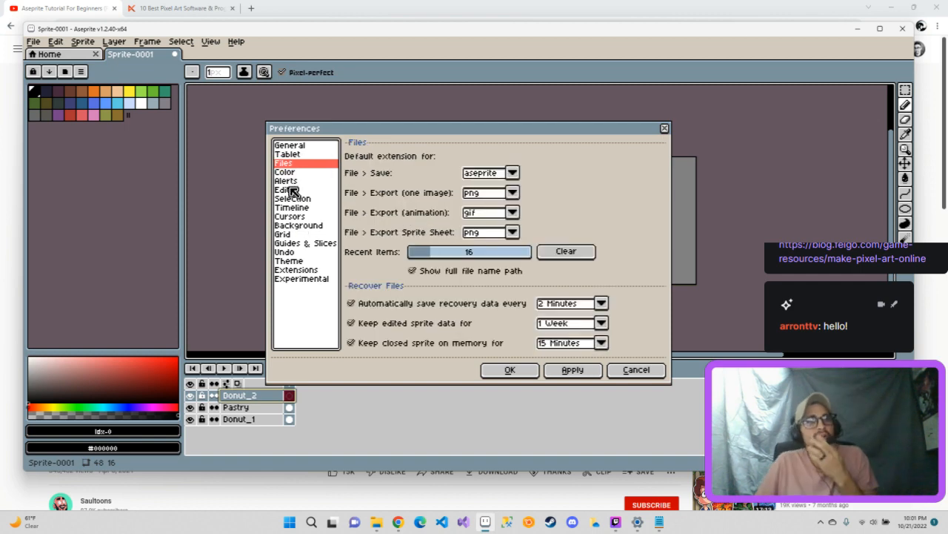
{"action": "left_click", "coordinate": [291, 191]}
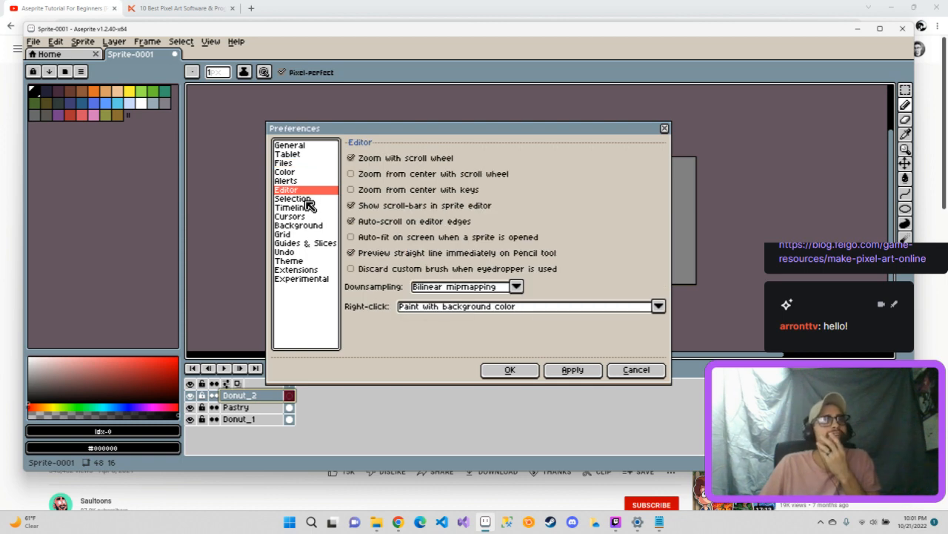
{"action": "left_click", "coordinate": [306, 200]}
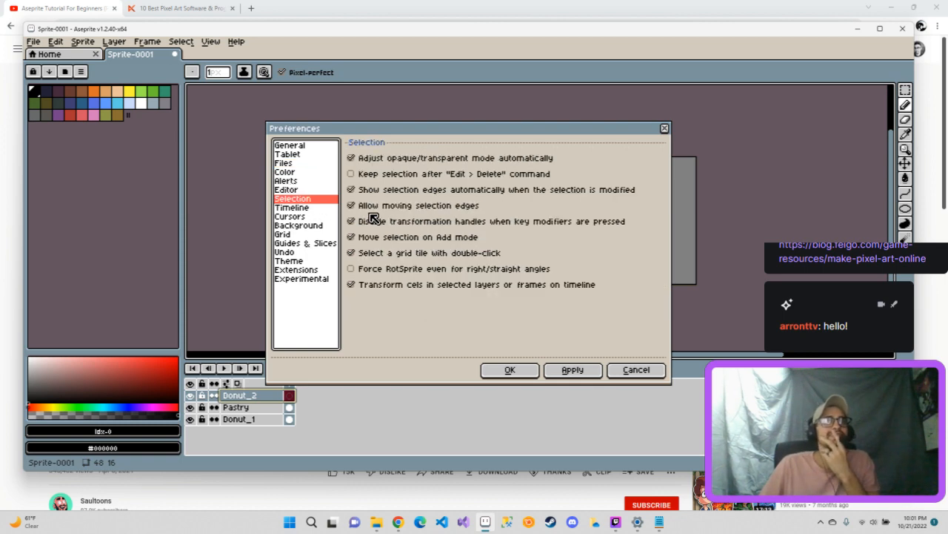
{"action": "left_click", "coordinate": [306, 217]}
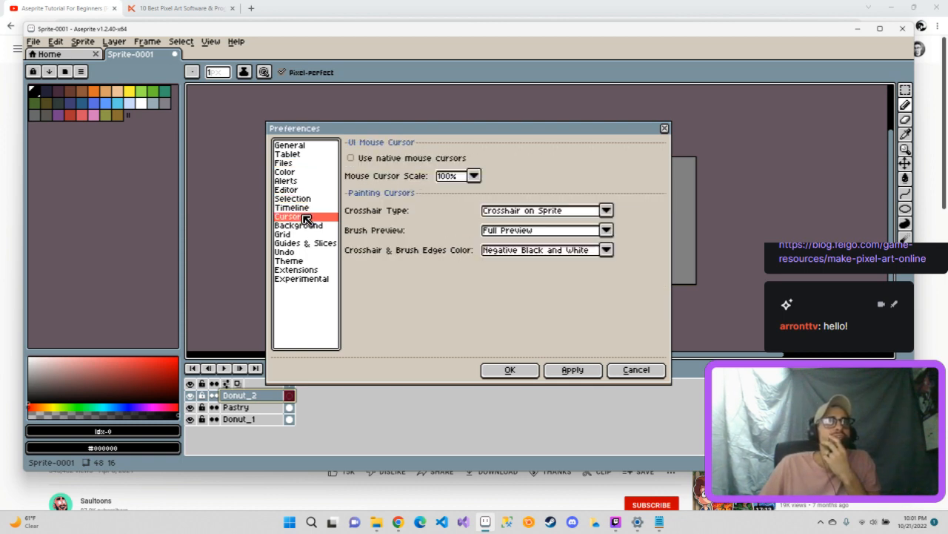
{"action": "left_click", "coordinate": [290, 261]}
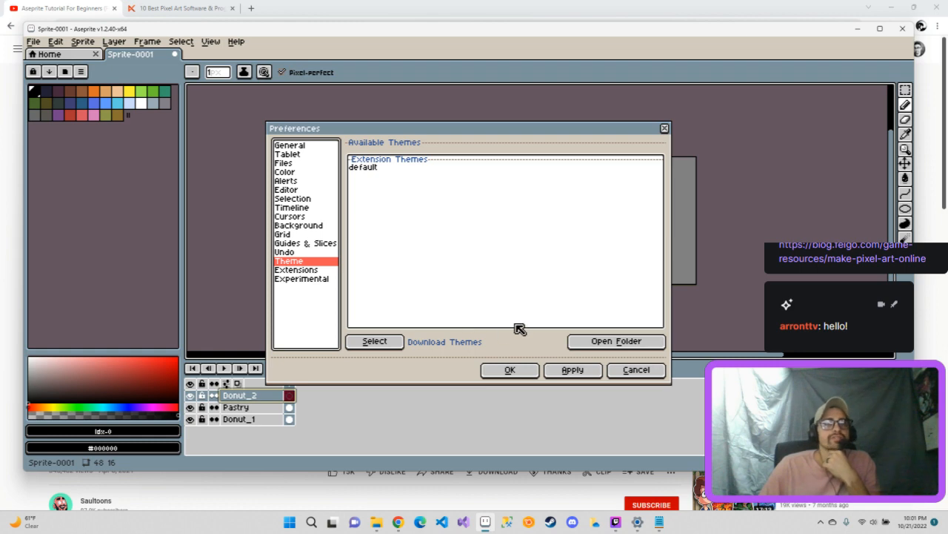
Browse the downloadable Aseprite themes on GitHub, then close the page and the preferences.
{"action": "left_click", "coordinate": [449, 340]}
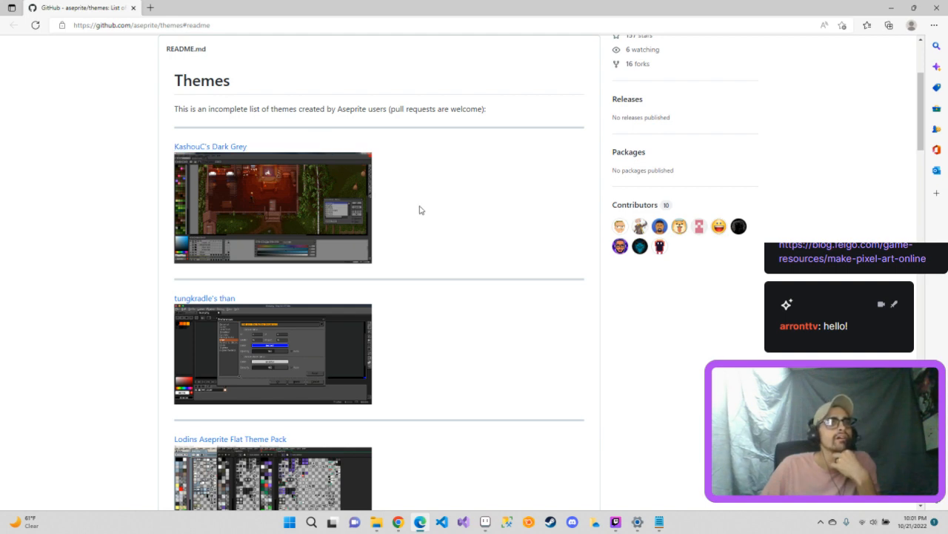
{"action": "scroll", "coordinate": [420, 210], "scroll_direction": "down", "scroll_amount": 2}
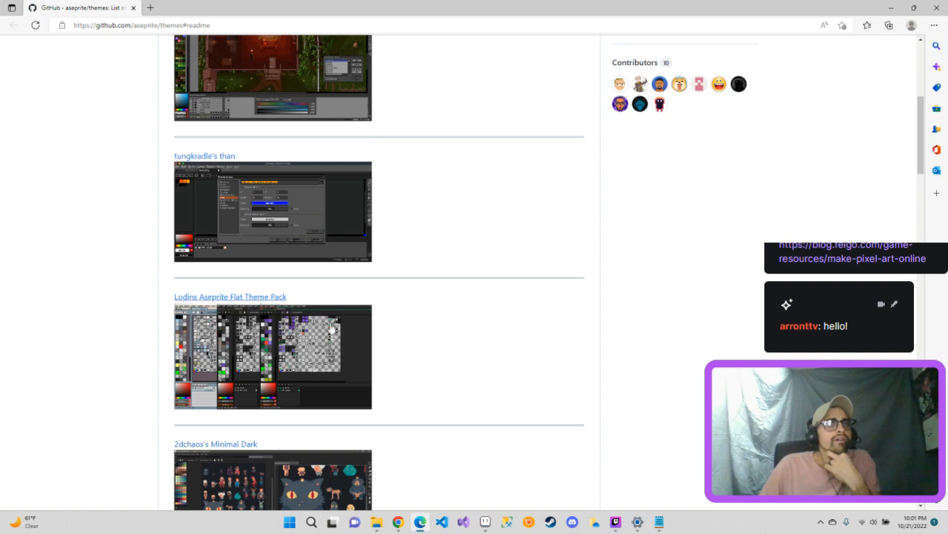
{"action": "scroll", "coordinate": [245, 337], "scroll_direction": "down", "scroll_amount": 2}
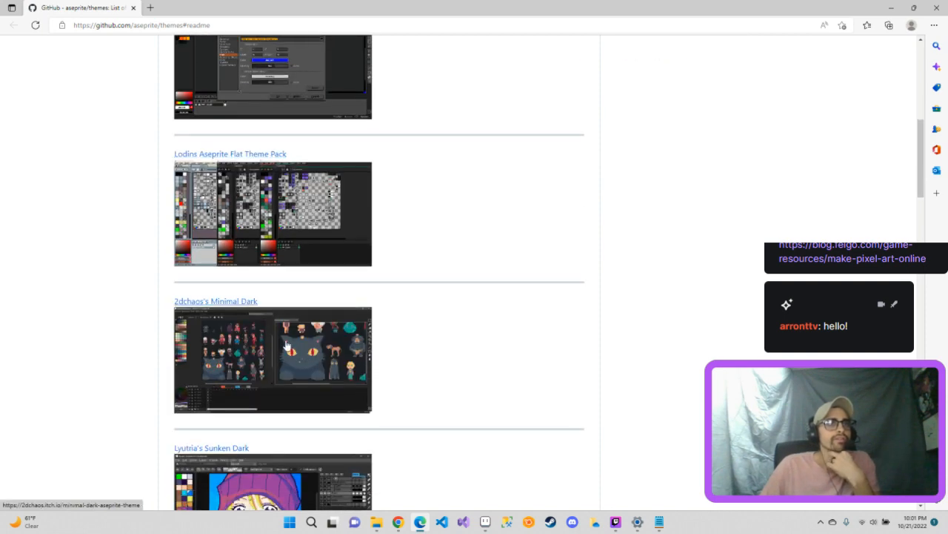
{"action": "scroll", "coordinate": [285, 344], "scroll_direction": "down", "scroll_amount": 3}
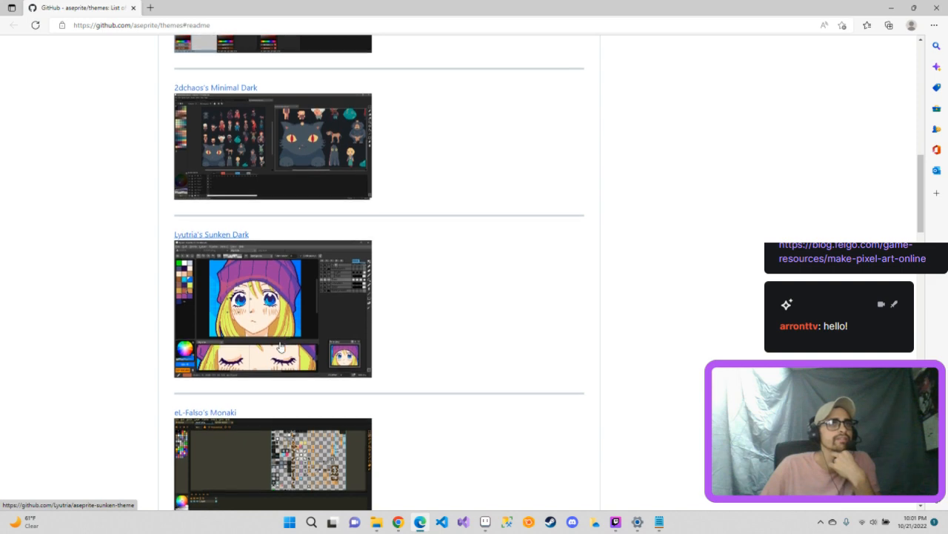
{"action": "scroll", "coordinate": [281, 345], "scroll_direction": "down", "scroll_amount": 1}
{"action": "scroll", "coordinate": [279, 346], "scroll_direction": "down", "scroll_amount": 1}
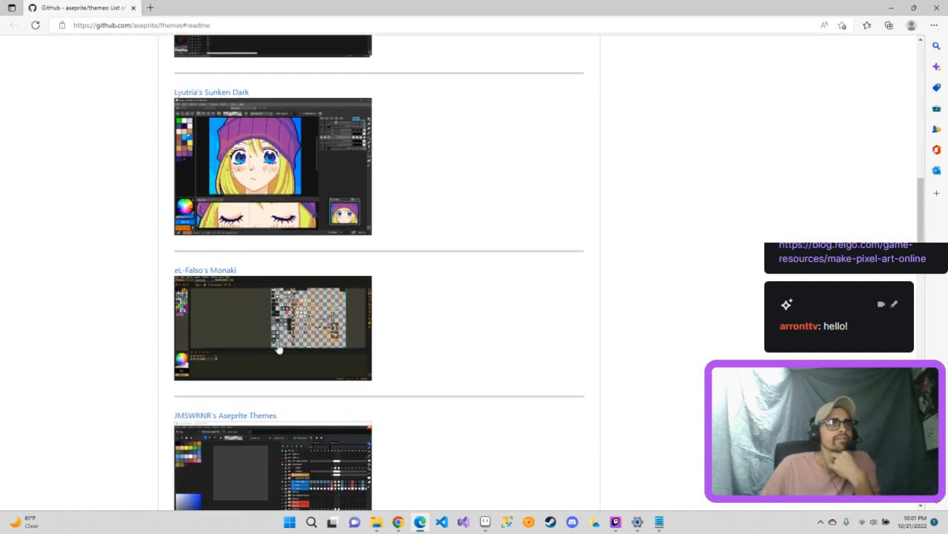
{"action": "scroll", "coordinate": [279, 346], "scroll_direction": "down", "scroll_amount": 3}
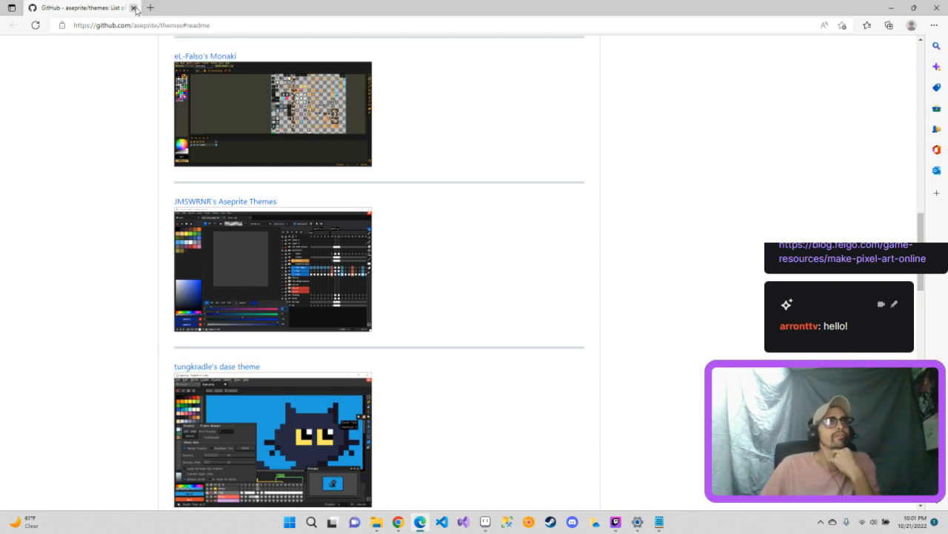
{"action": "left_click", "coordinate": [134, 8]}
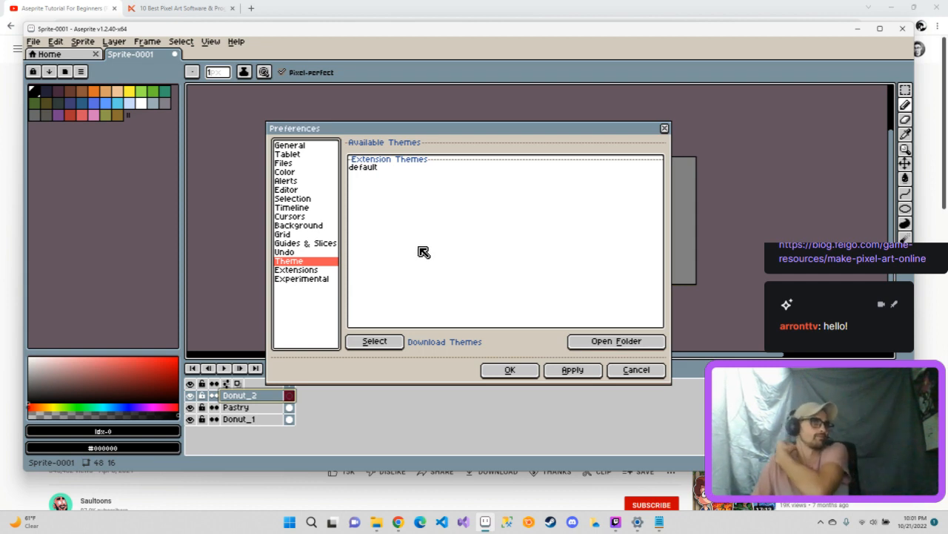
{"action": "left_click", "coordinate": [665, 128]}
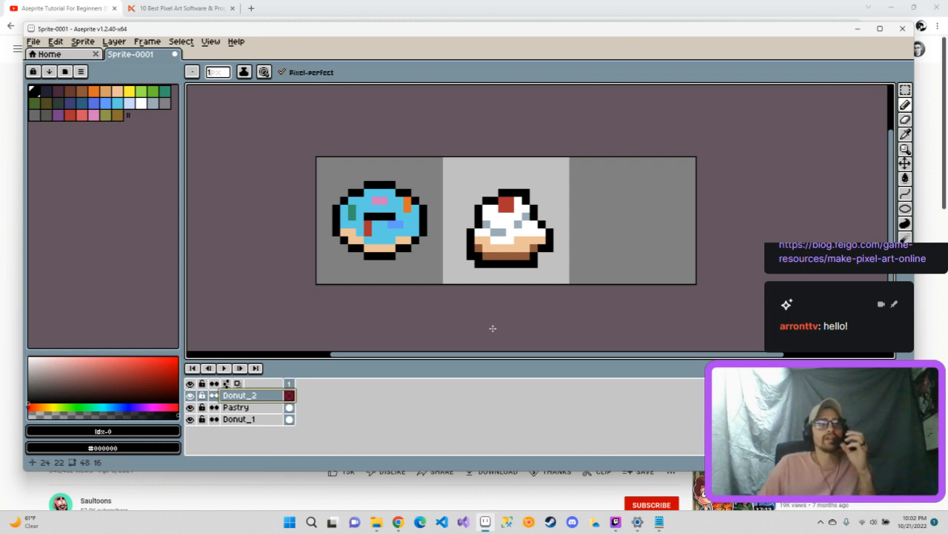
Check the Donut_2 layer's name, mode and opacity in its layer properties.
{"action": "right_click", "coordinate": [271, 396]}
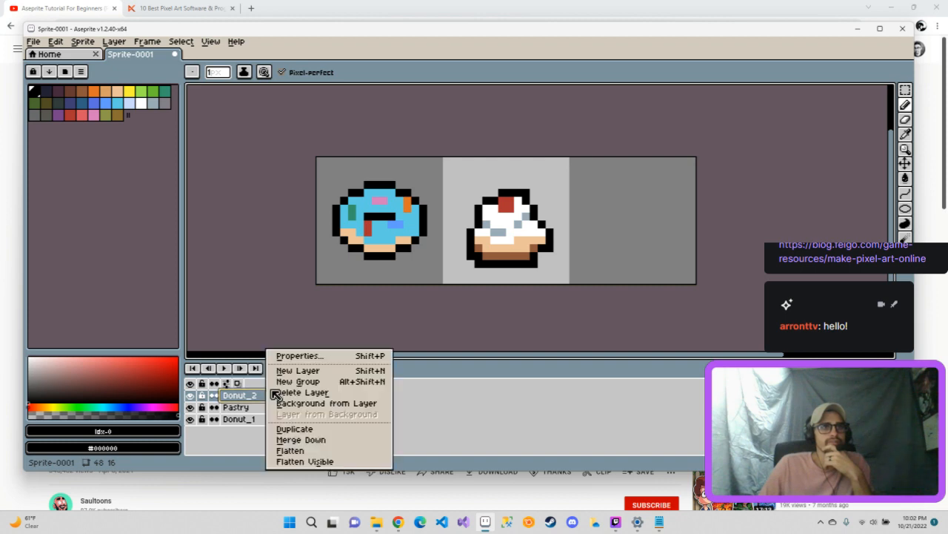
{"action": "left_click", "coordinate": [357, 356]}
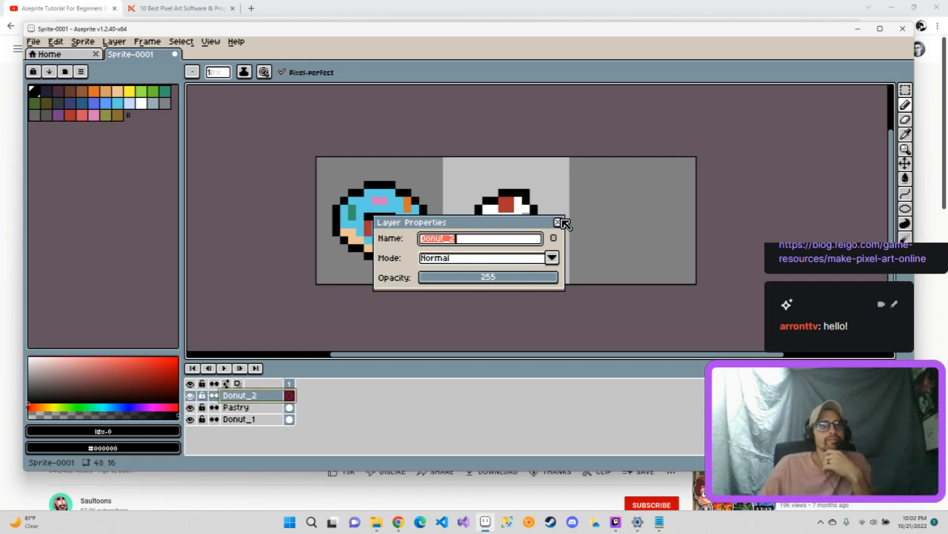
{"action": "left_click", "coordinate": [558, 224]}
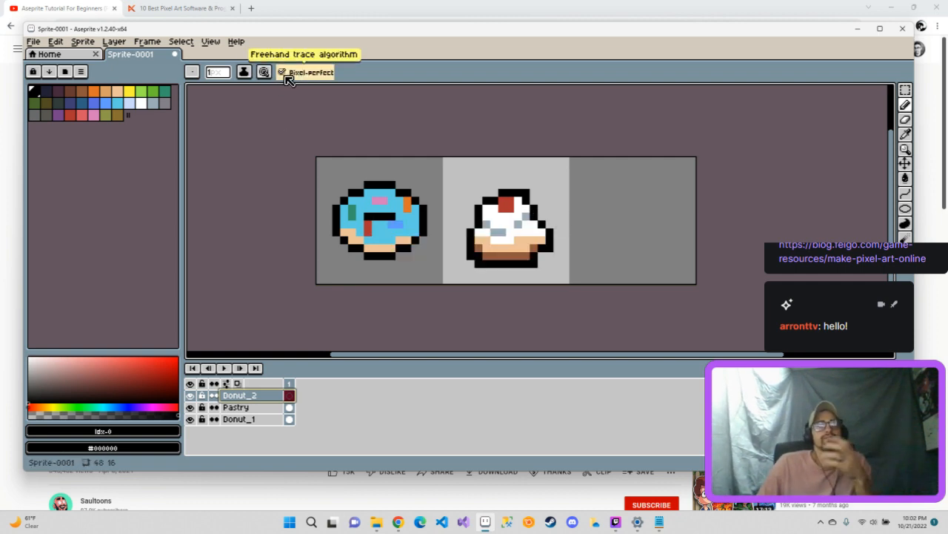
Switch to the browser and search the web for "adding symetry to aseprite" in a new tab.
{"action": "left_click", "coordinate": [81, 74]}
{"action": "left_click", "coordinate": [124, 8]}
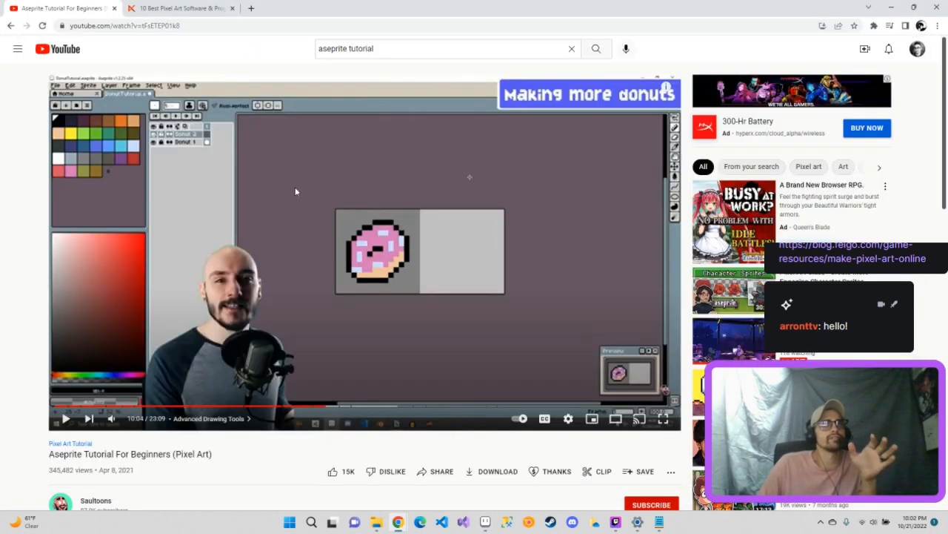
{"action": "left_click", "coordinate": [251, 8]}
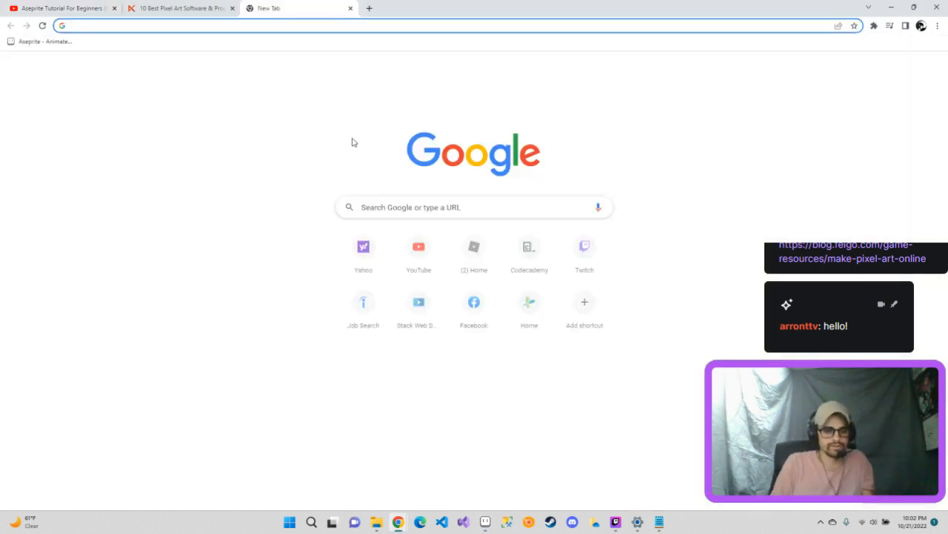
{"action": "type", "text": "adding s"}
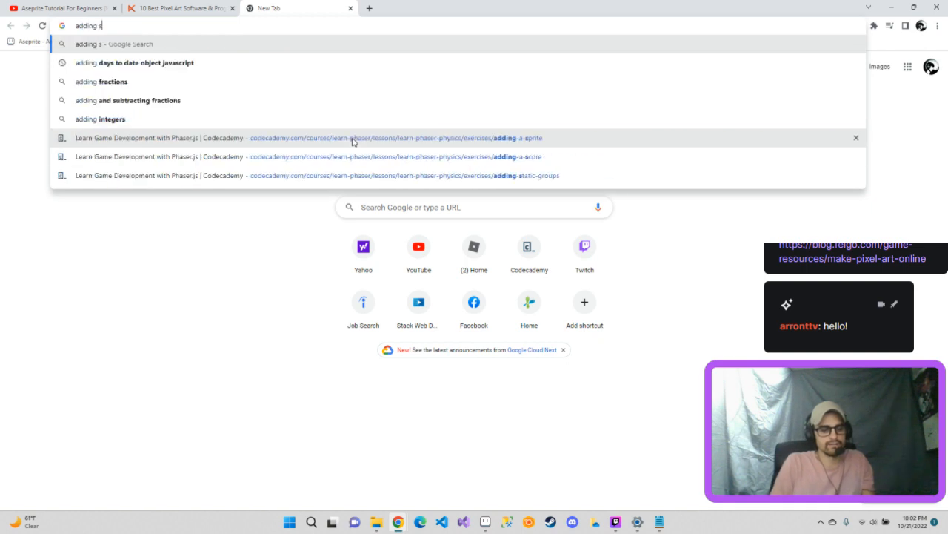
{"action": "type", "text": "ymetry"}
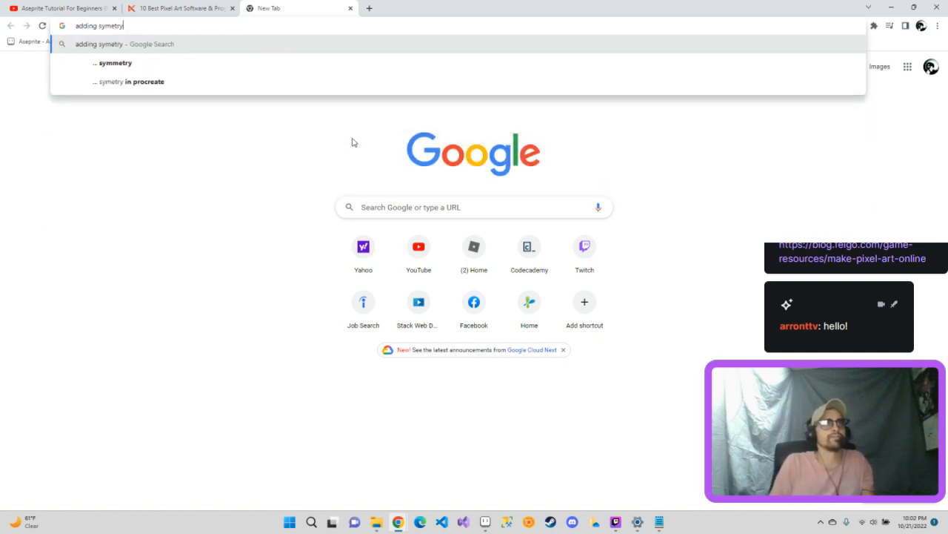
{"action": "type", "text": " to "}
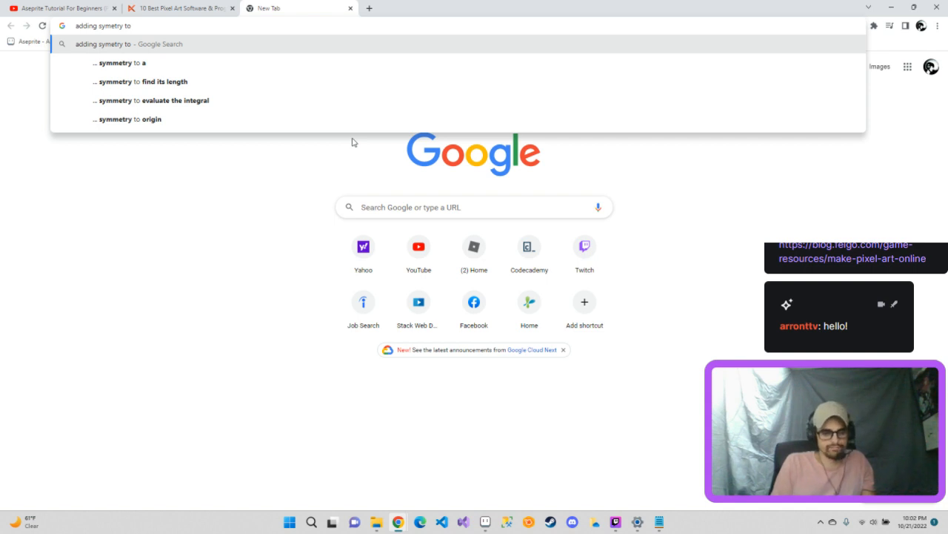
{"action": "type", "text": "asep"}
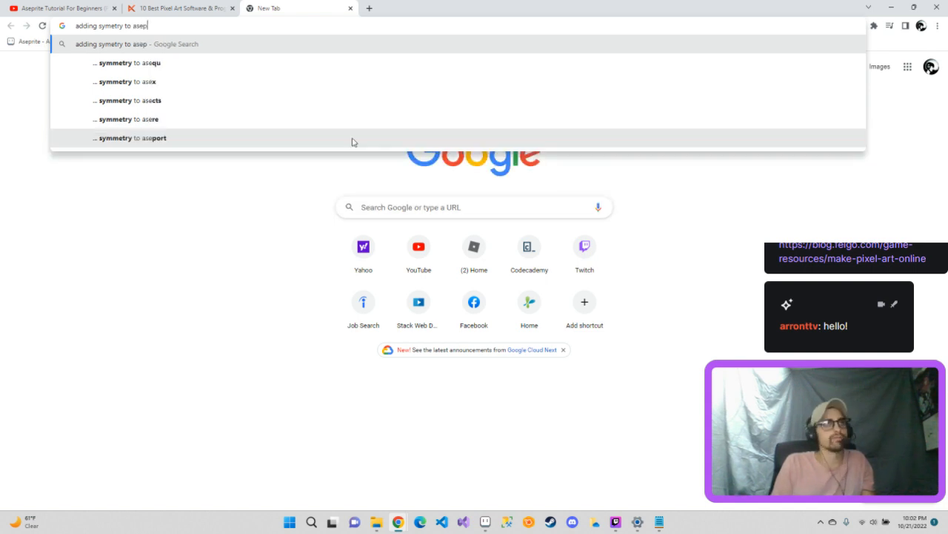
{"action": "type", "text": "r"}
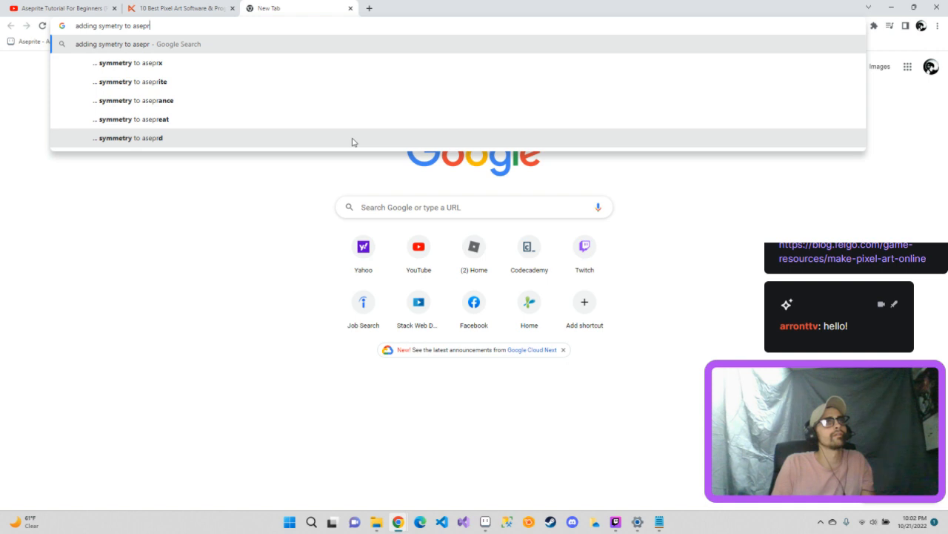
{"action": "type", "text": "ite"}
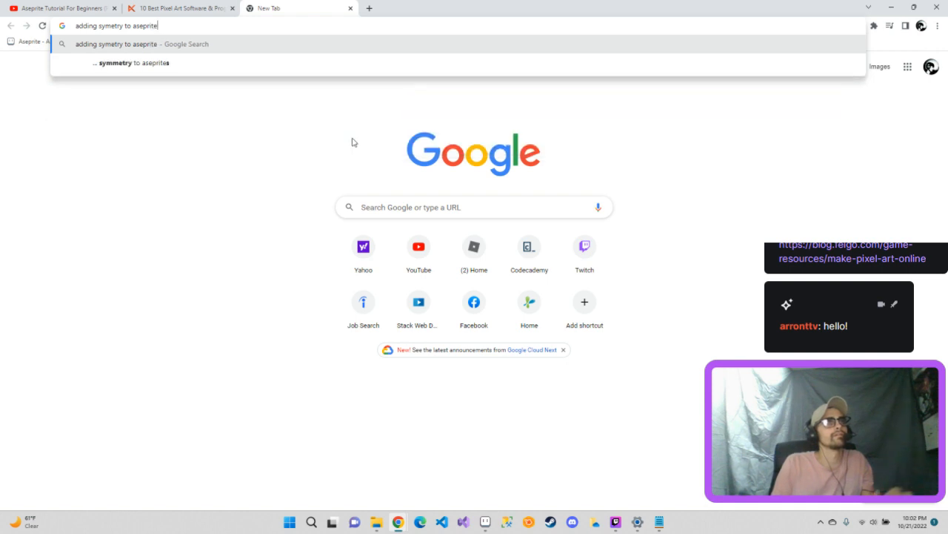
{"action": "key", "text": "Return"}
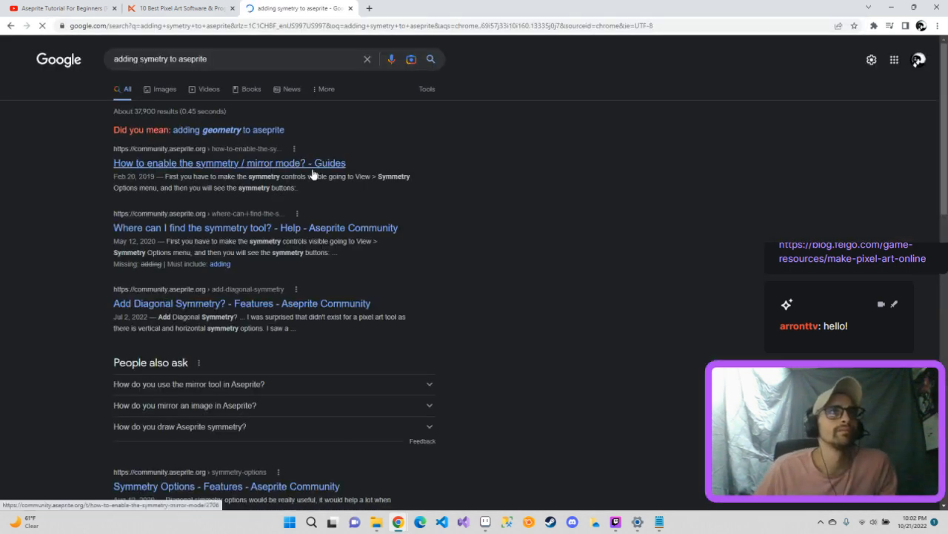
Read the Aseprite community guide "How to enable the symmetry / mirror mode?" and close it.
{"action": "left_click", "coordinate": [300, 166]}
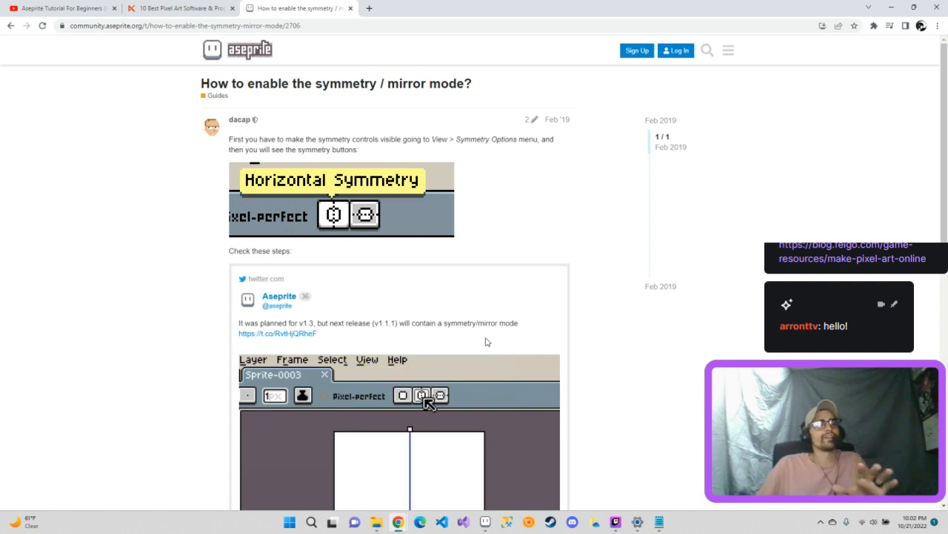
{"action": "scroll", "coordinate": [483, 342], "scroll_direction": "down", "scroll_amount": 2}
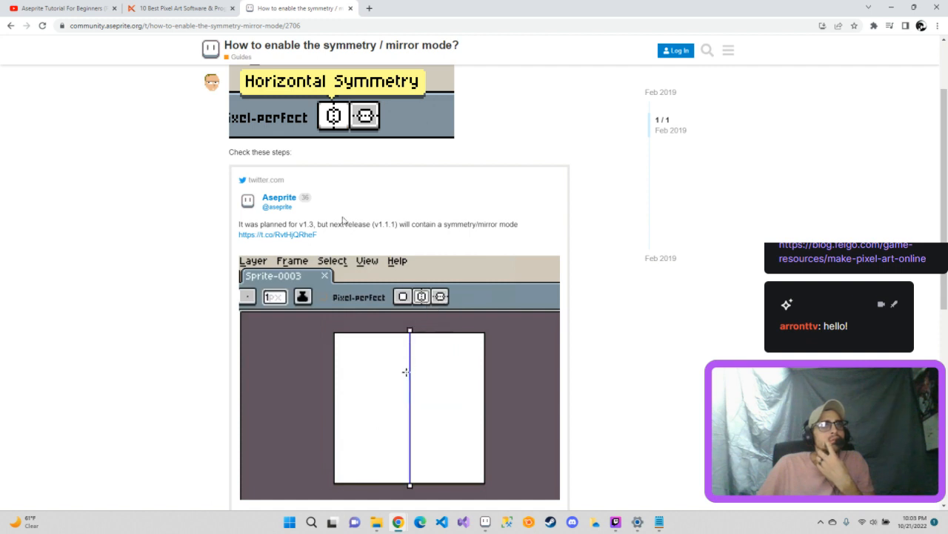
{"action": "scroll", "coordinate": [345, 243], "scroll_direction": "down", "scroll_amount": 1}
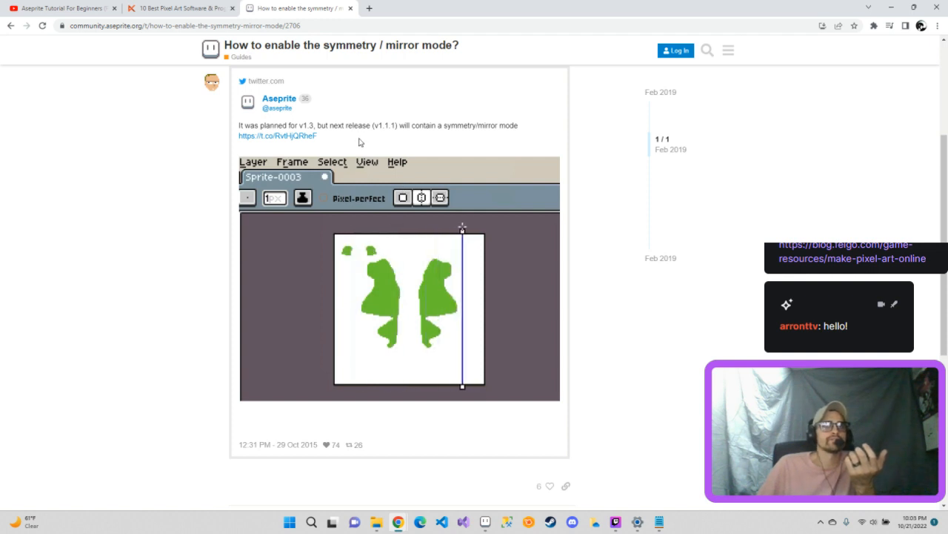
{"action": "scroll", "coordinate": [332, 128], "scroll_direction": "up", "scroll_amount": 2}
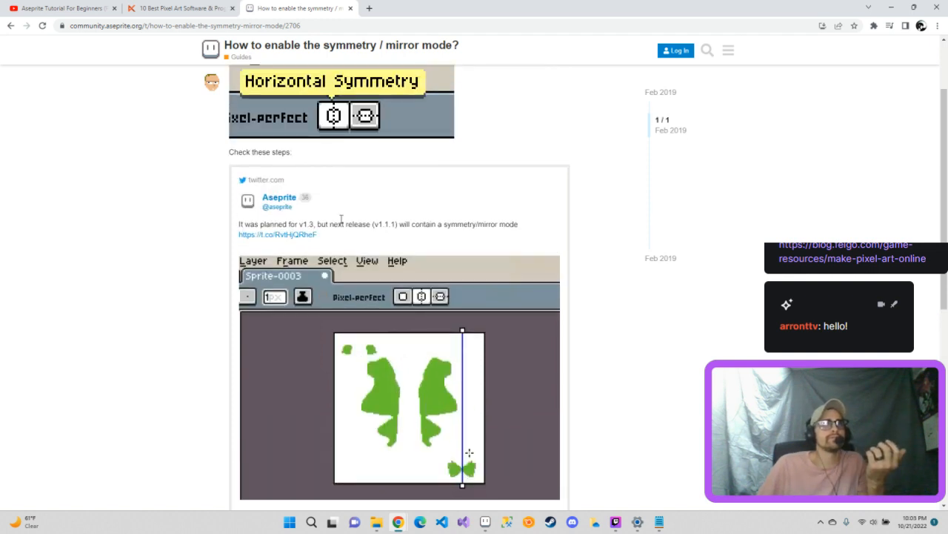
{"action": "scroll", "coordinate": [337, 127], "scroll_direction": "up", "scroll_amount": 1}
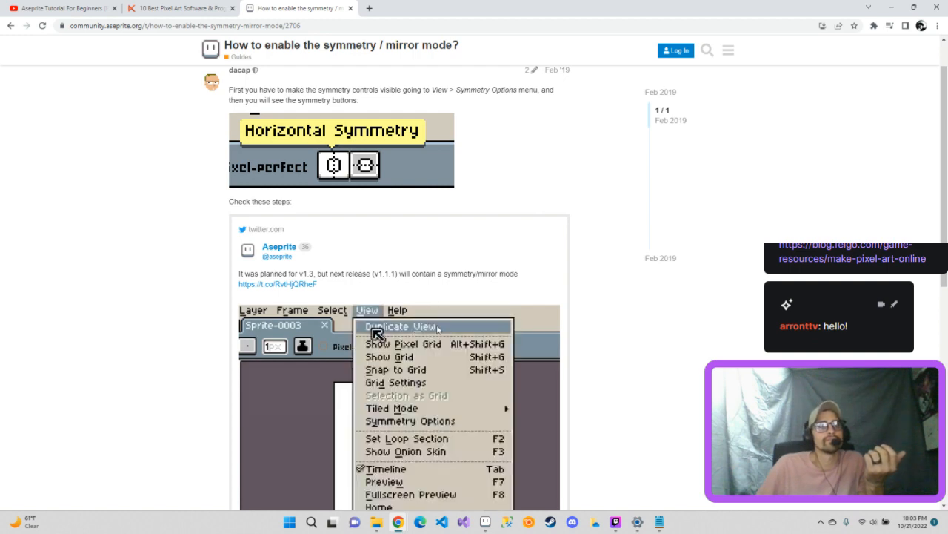
{"action": "left_click", "coordinate": [351, 8]}
Return to Aseprite, show the Symmetry Options and turn on mirroring across the horizontal axis.
{"action": "left_click", "coordinate": [485, 522]}
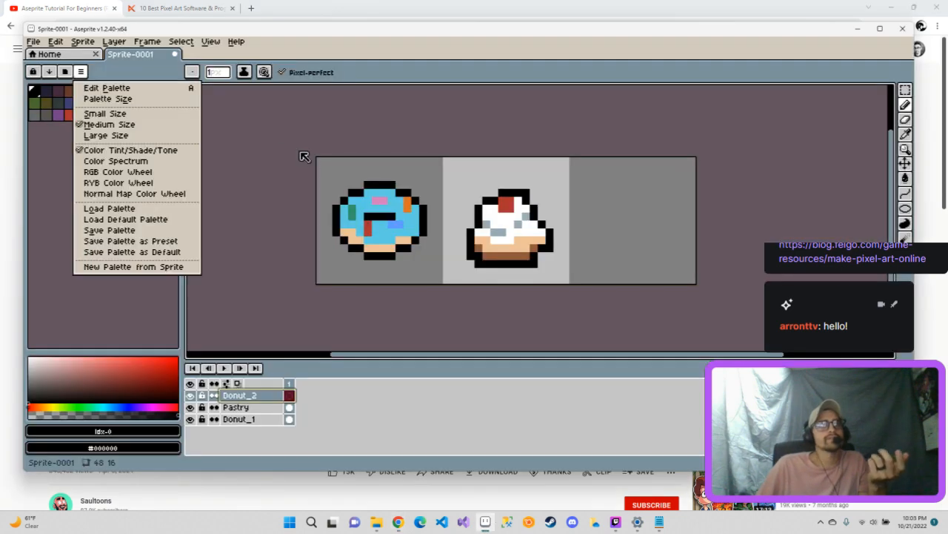
{"action": "left_click", "coordinate": [219, 54]}
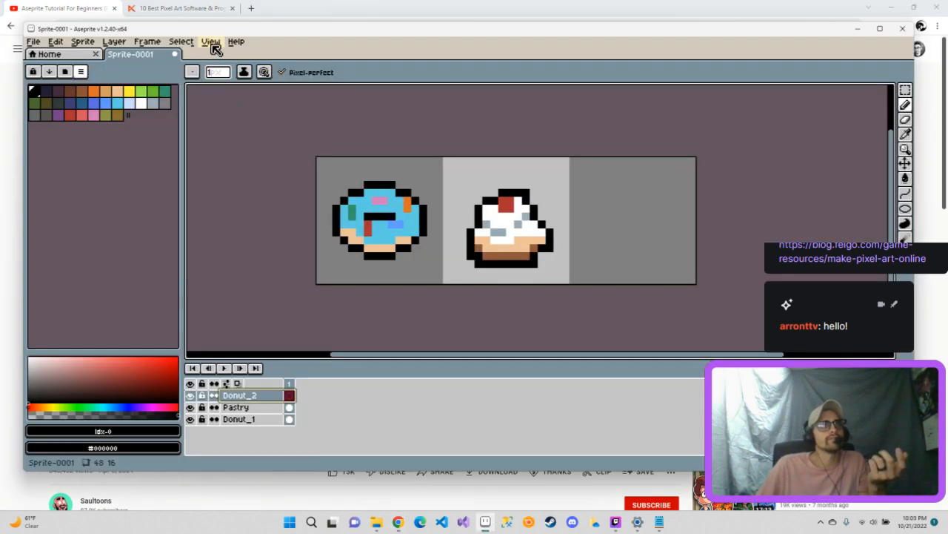
{"action": "left_click", "coordinate": [212, 45]}
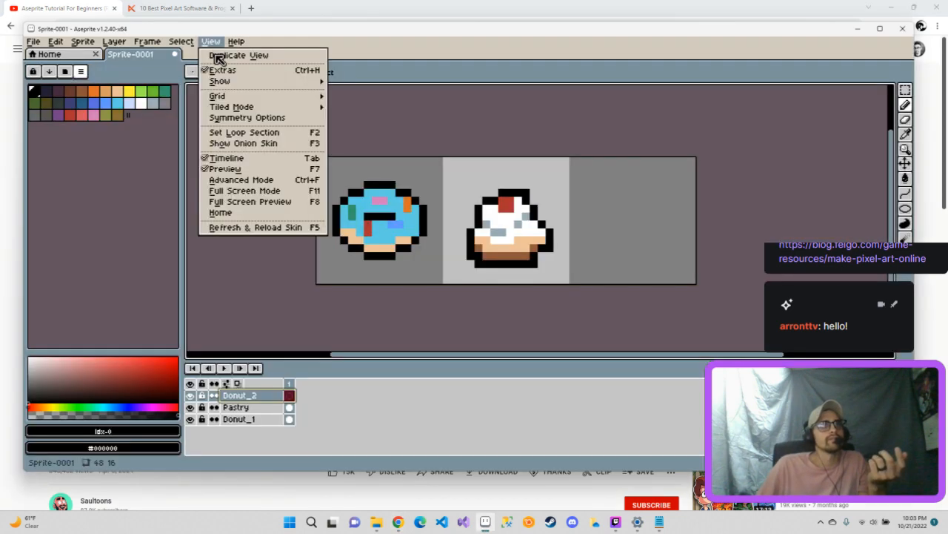
{"action": "left_click", "coordinate": [256, 118]}
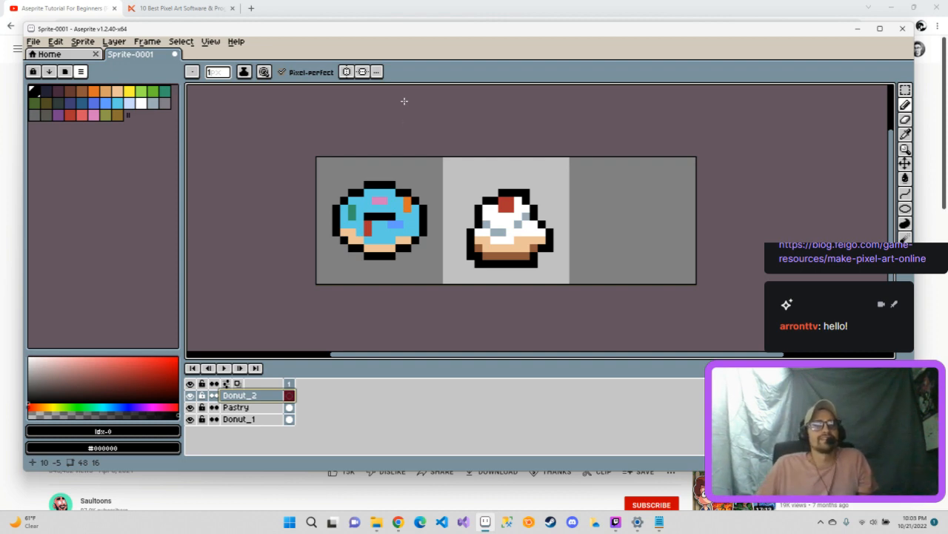
{"action": "left_click", "coordinate": [375, 161]}
{"action": "key", "text": "ctrl+z"}
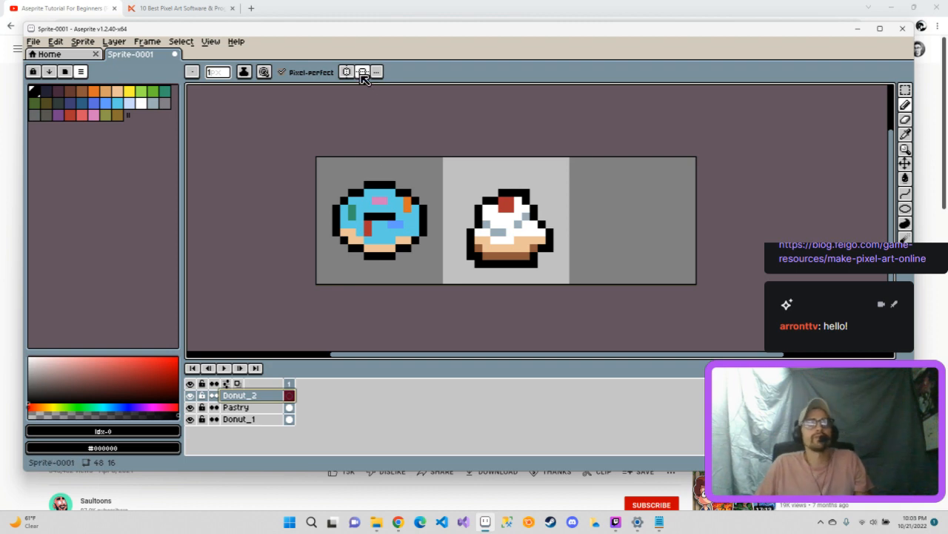
{"action": "left_click", "coordinate": [364, 77]}
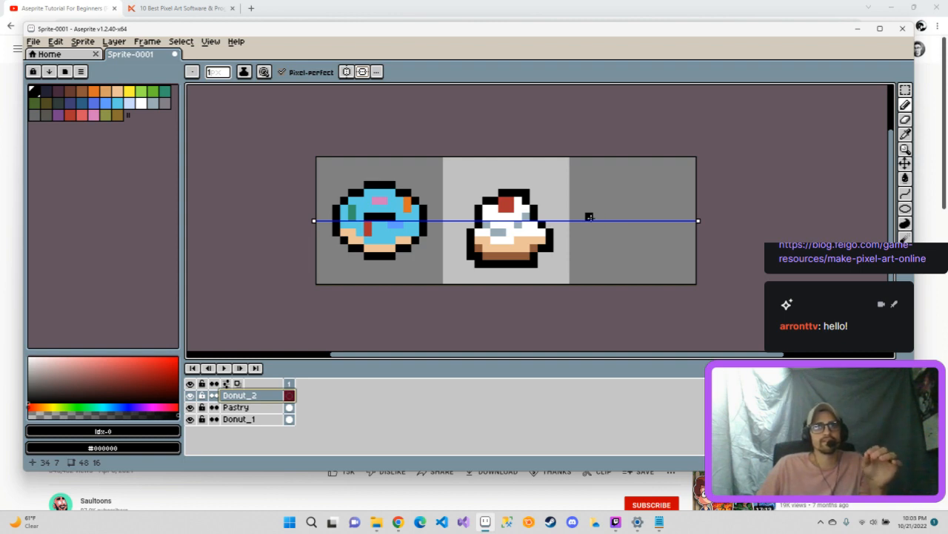
Try two mirrored black donut outlines in the empty third tile, about 14 and 11 pixels wide, undoing each one.
{"action": "mouse_move", "coordinate": [589, 217]}
{"action": "left_mouse_down"}
{"action": "mouse_move", "coordinate": [601, 188]}
{"action": "mouse_move", "coordinate": [629, 178]}
{"action": "mouse_move", "coordinate": [666, 180]}
{"action": "mouse_move", "coordinate": [691, 219]}
{"action": "left_mouse_up"}
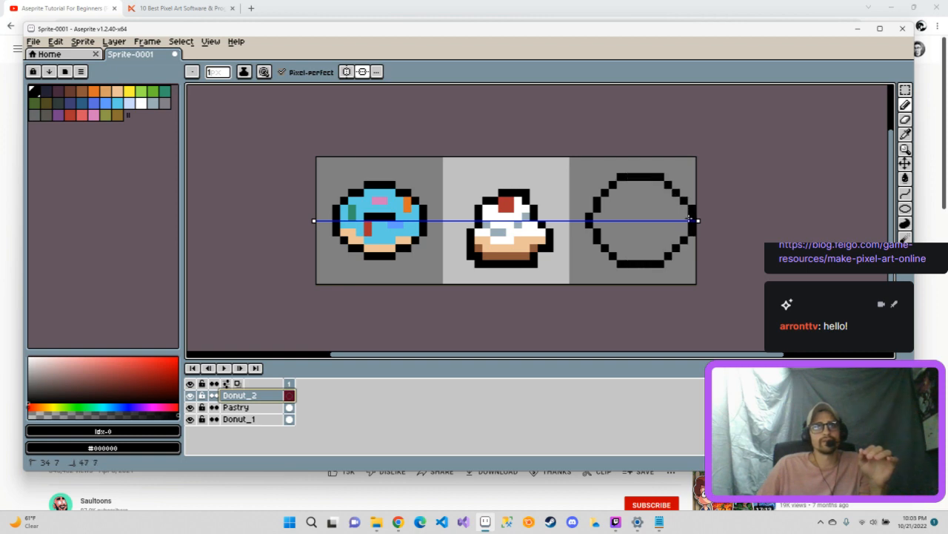
{"action": "key", "text": "ctrl"}
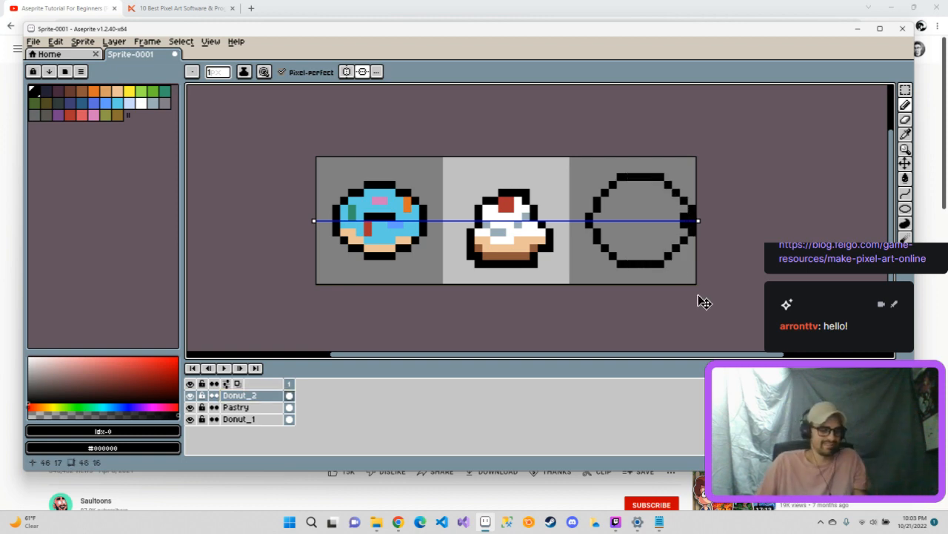
{"action": "key", "text": "ctrl+z"}
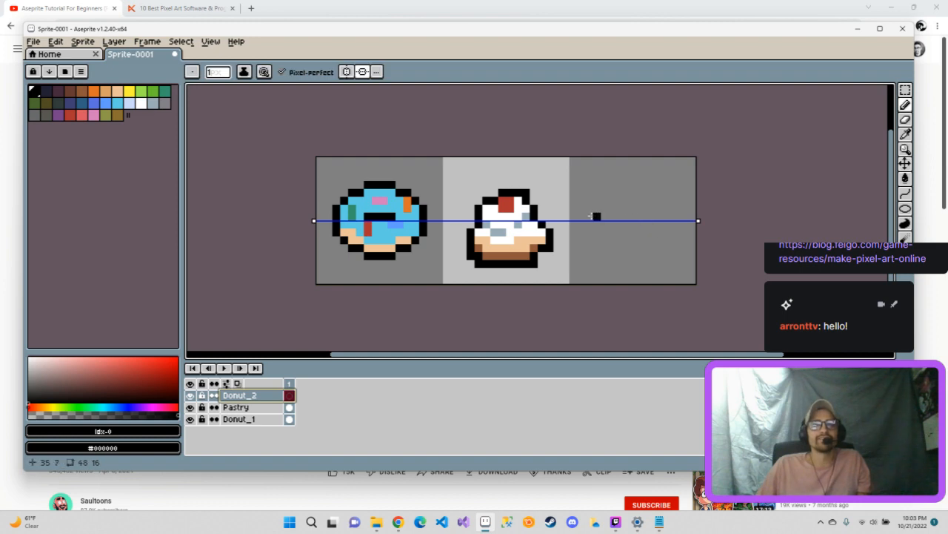
{"action": "mouse_move", "coordinate": [589, 216]}
{"action": "left_mouse_down"}
{"action": "mouse_move", "coordinate": [607, 197]}
{"action": "mouse_move", "coordinate": [638, 191]}
{"action": "mouse_move", "coordinate": [661, 199]}
{"action": "mouse_move", "coordinate": [674, 220]}
{"action": "left_mouse_up"}
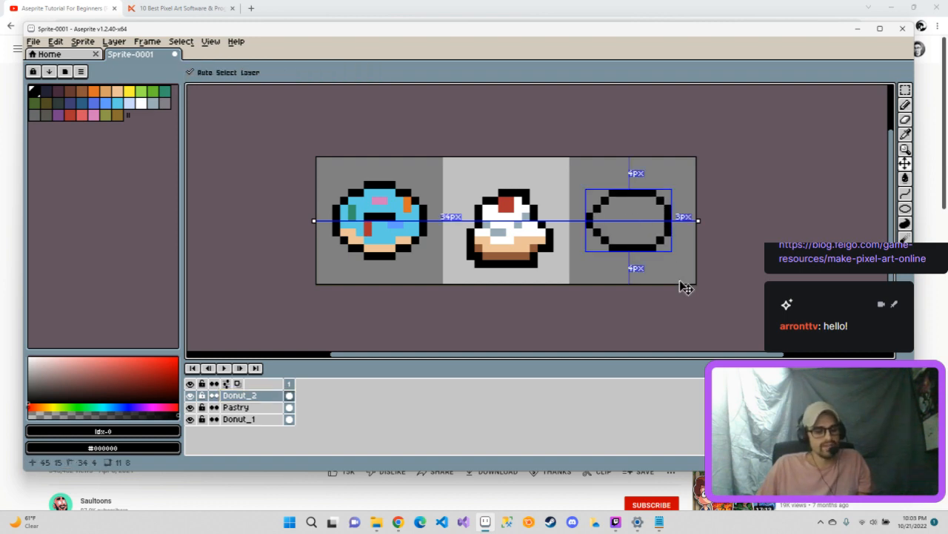
{"action": "key", "text": "ctrl+z"}
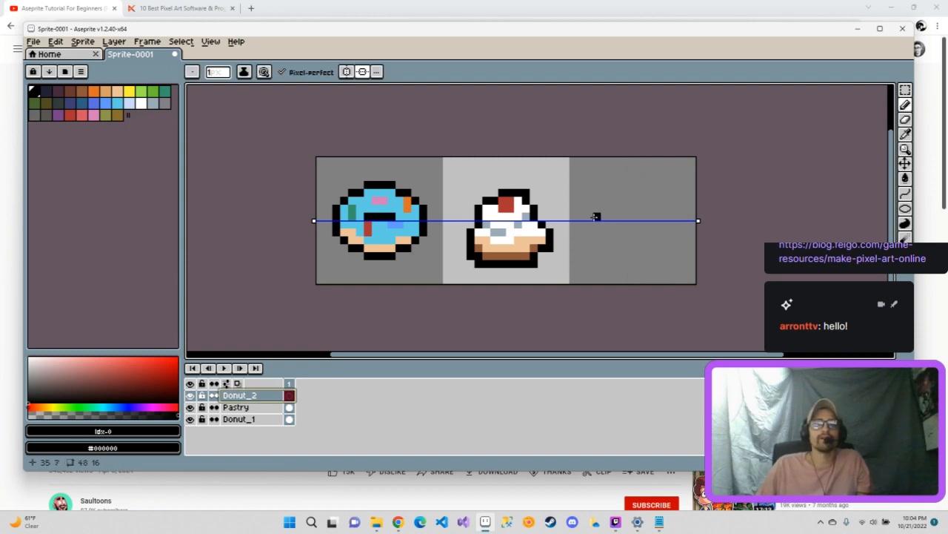
Try a flatter oval donut outline of about 12 by 10 pixels in the third tile, and undo it.
{"action": "left_click_drag", "start_coordinate": [596, 216], "coordinate": [634, 184]}
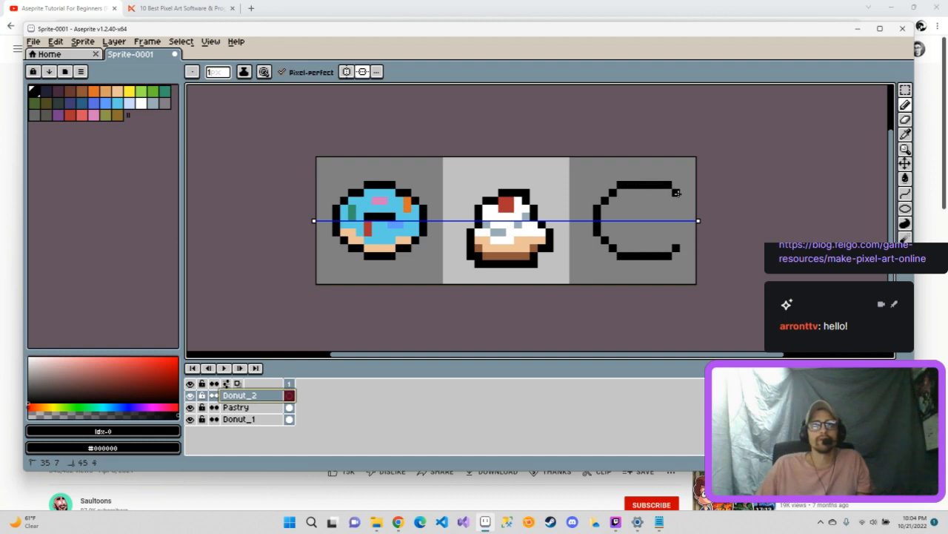
{"action": "left_click_drag", "start_coordinate": [685, 215], "coordinate": [686, 215]}
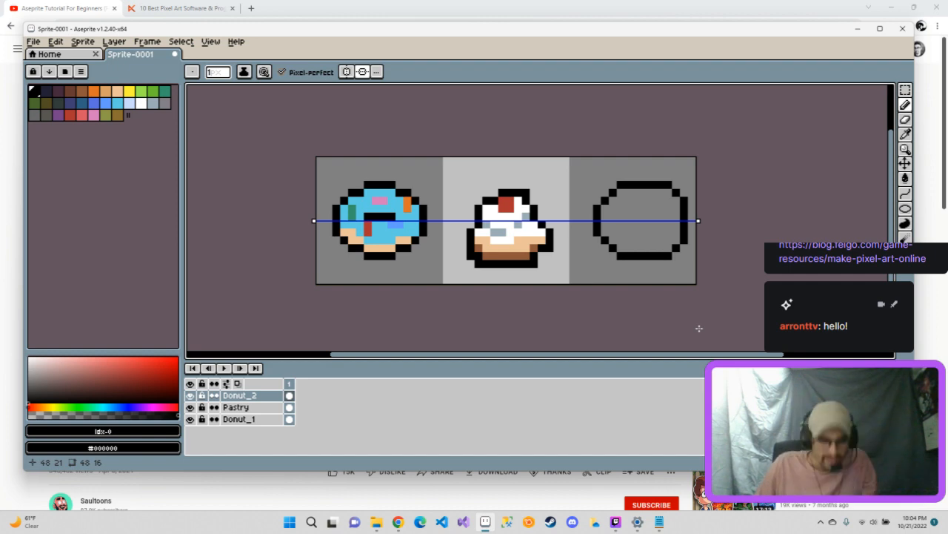
{"action": "key", "text": "v"}
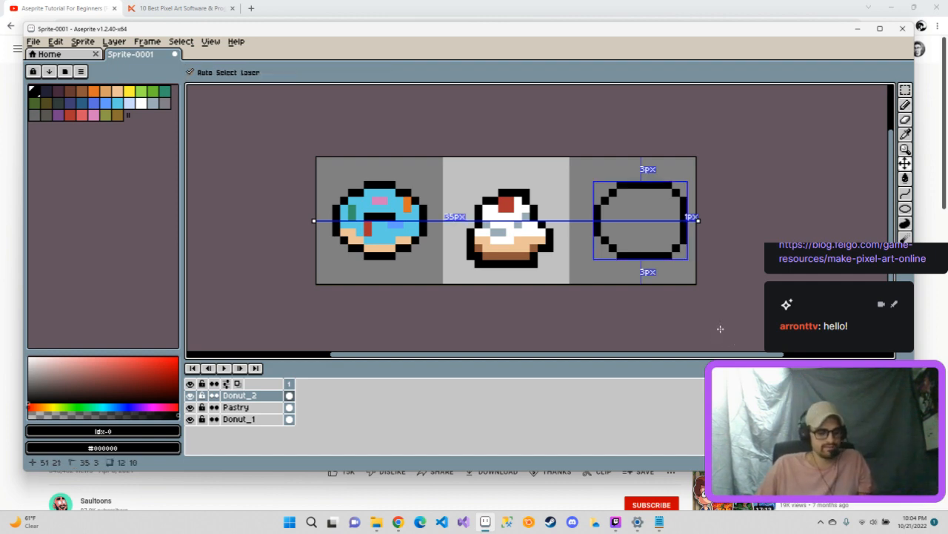
{"action": "key", "text": "ctrl+z"}
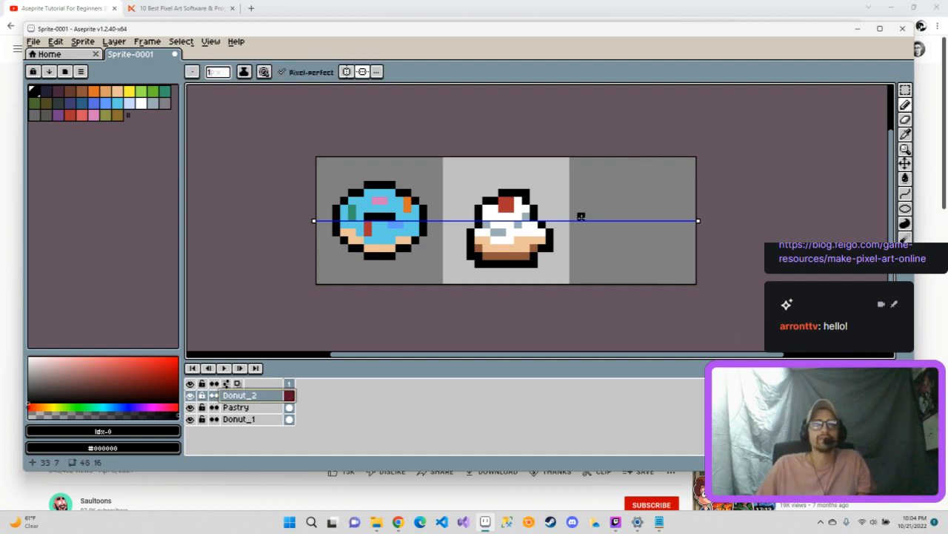
Try three rounder donut outlines of about 13 by 12 pixels in the third tile, undoing each one.
{"action": "mouse_move", "coordinate": [589, 216]}
{"action": "left_mouse_down"}
{"action": "mouse_move", "coordinate": [606, 184]}
{"action": "mouse_move", "coordinate": [642, 179]}
{"action": "mouse_move", "coordinate": [675, 198]}
{"action": "mouse_move", "coordinate": [681, 221]}
{"action": "left_mouse_up"}
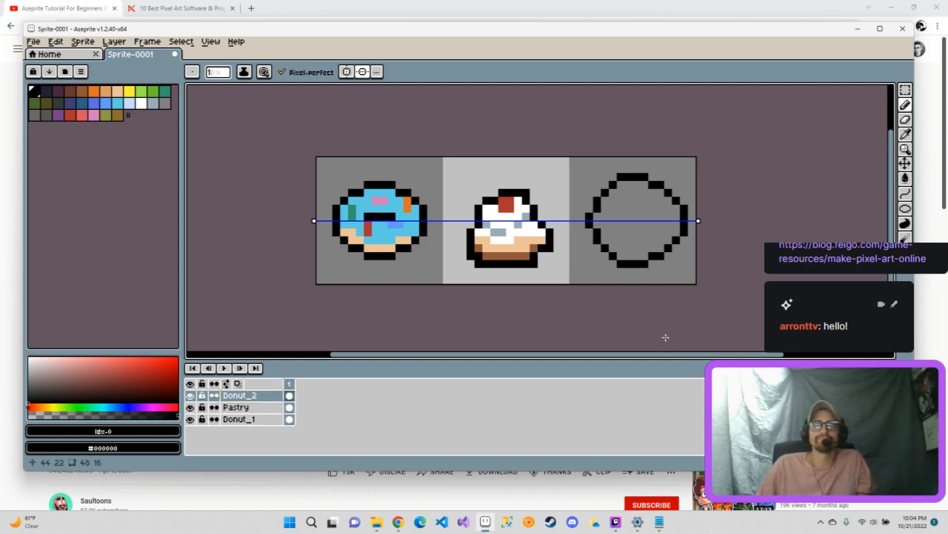
{"action": "key", "text": "ctrl+z"}
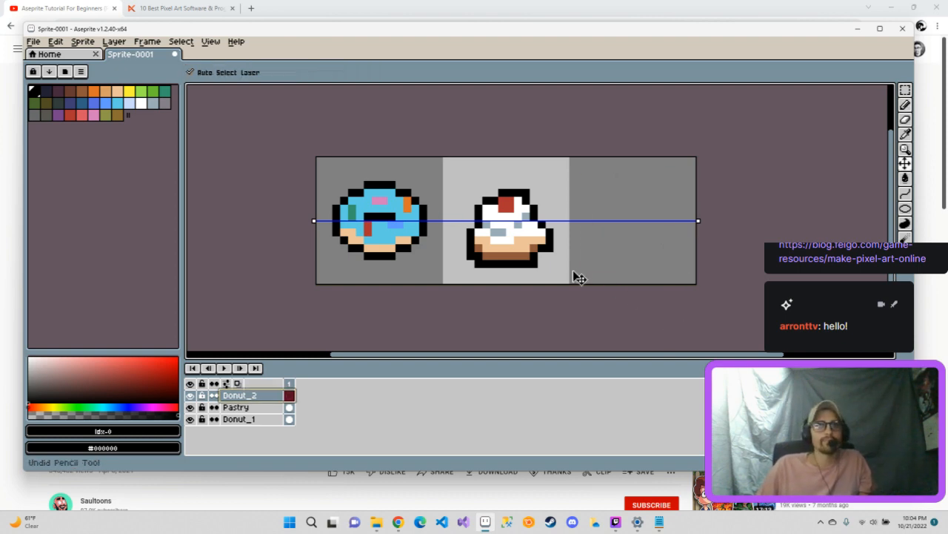
{"action": "mouse_move", "coordinate": [589, 216]}
{"action": "left_mouse_down"}
{"action": "mouse_move", "coordinate": [605, 186]}
{"action": "mouse_move", "coordinate": [634, 179]}
{"action": "mouse_move", "coordinate": [672, 195]}
{"action": "mouse_move", "coordinate": [681, 222]}
{"action": "left_mouse_up"}
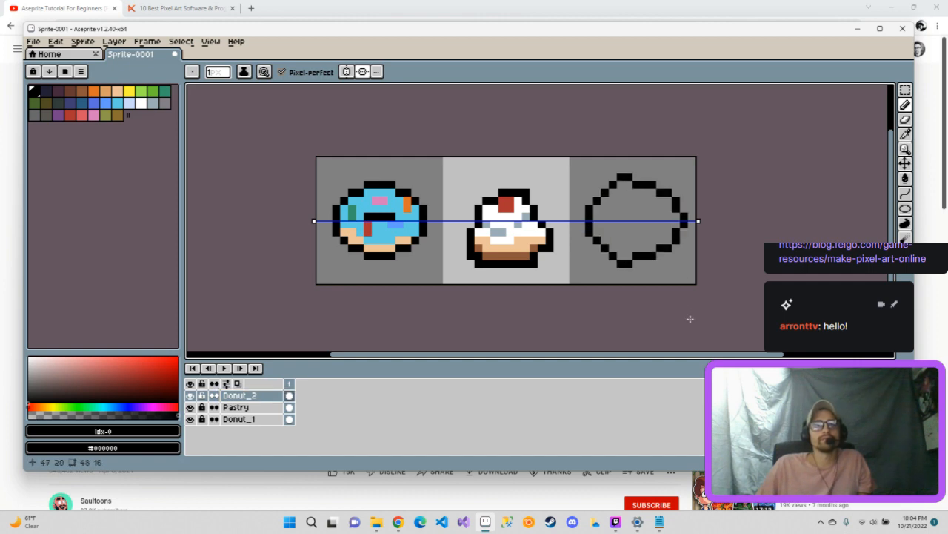
{"action": "key", "text": "ctrl+z"}
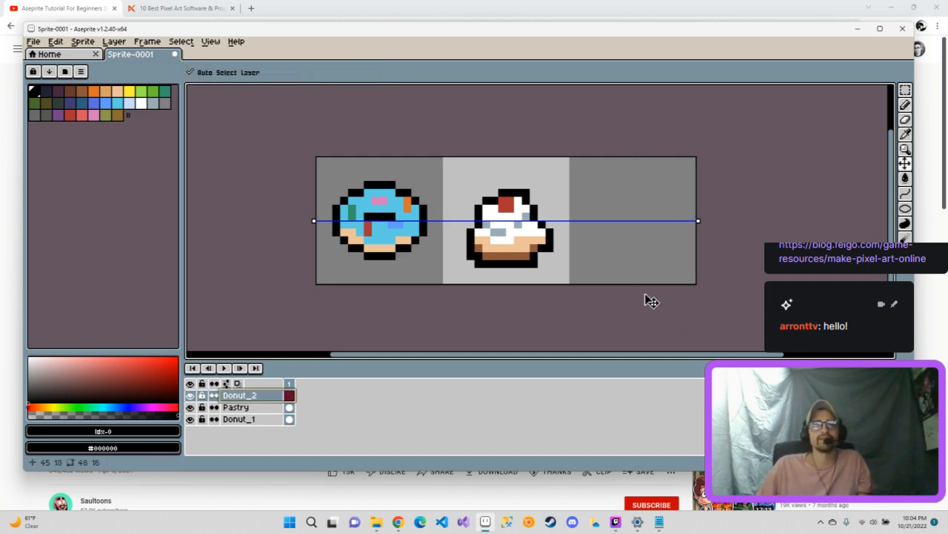
{"action": "mouse_move", "coordinate": [589, 216]}
{"action": "left_mouse_down"}
{"action": "mouse_move", "coordinate": [598, 196]}
{"action": "mouse_move", "coordinate": [640, 178]}
{"action": "mouse_move", "coordinate": [672, 194]}
{"action": "mouse_move", "coordinate": [682, 221]}
{"action": "left_mouse_up"}
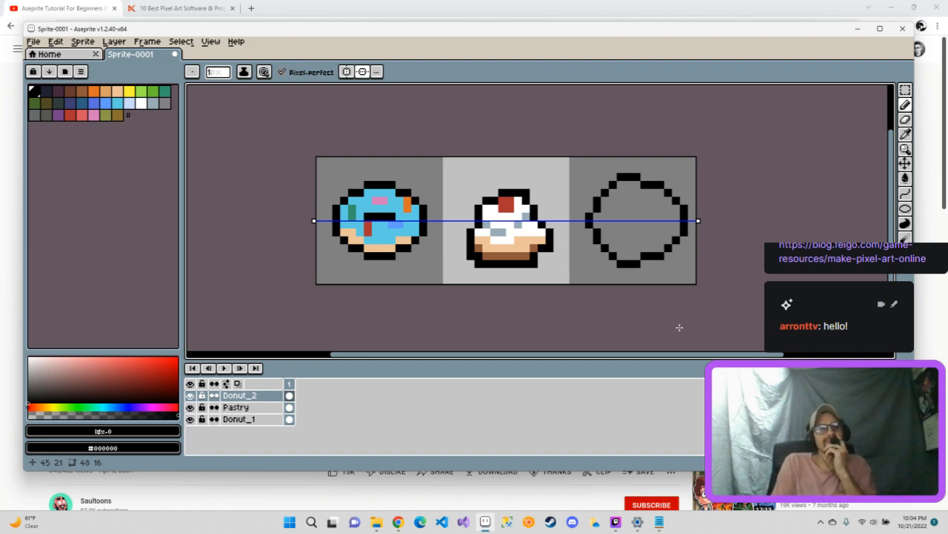
{"action": "key", "text": "ctrl+z"}
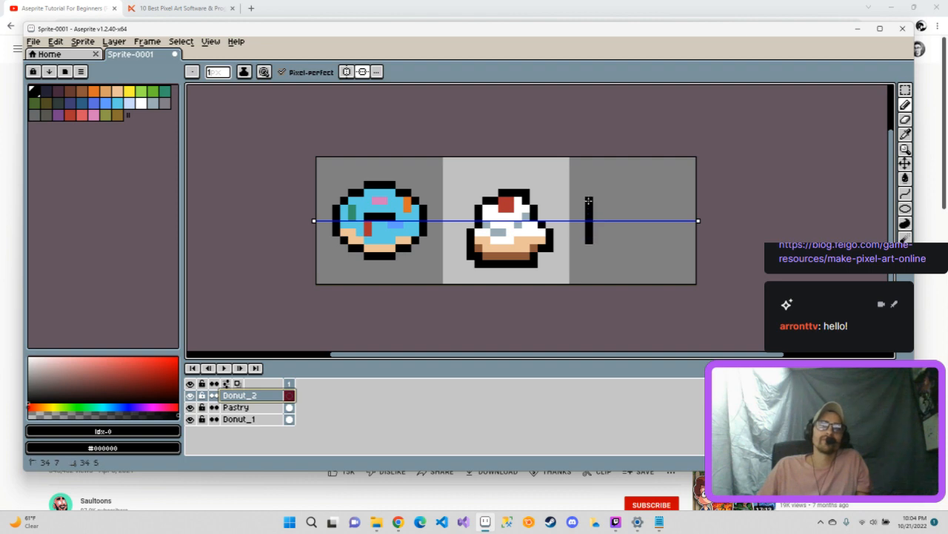
Draw a mirrored black donut outline about 12 by 10 pixels in the third tile, then reshape its diagonal edges with the 1-pixel Eraser and Pencil.
{"action": "mouse_move", "coordinate": [595, 197]}
{"action": "left_mouse_down"}
{"action": "mouse_move", "coordinate": [613, 185]}
{"action": "mouse_move", "coordinate": [661, 186]}
{"action": "mouse_move", "coordinate": [678, 222]}
{"action": "left_mouse_up"}
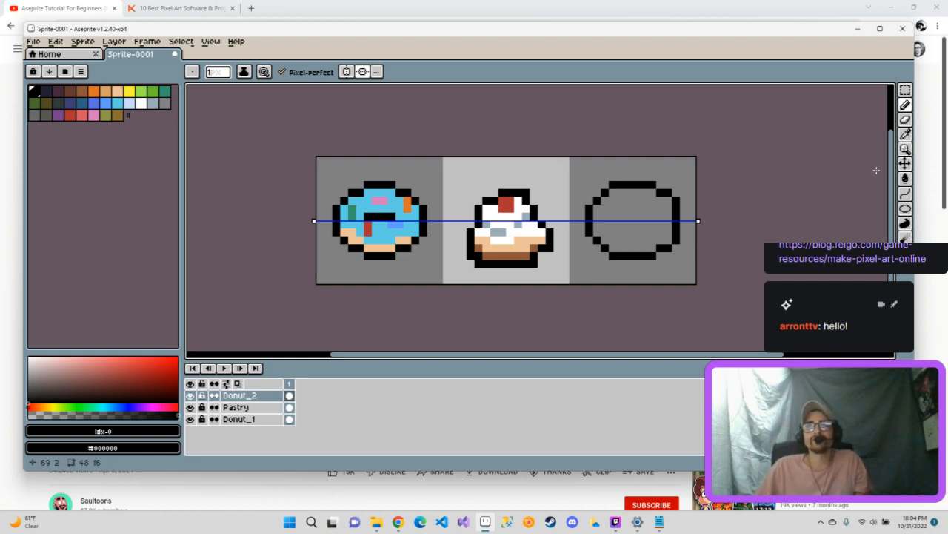
{"action": "left_click", "coordinate": [905, 119]}
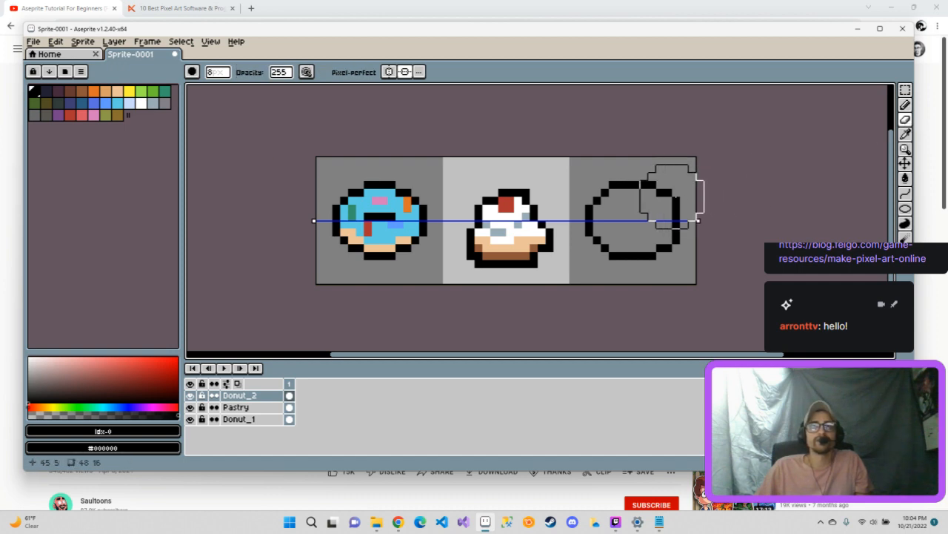
{"action": "scroll", "coordinate": [677, 183], "scroll_direction": "down", "scroll_amount": 1}
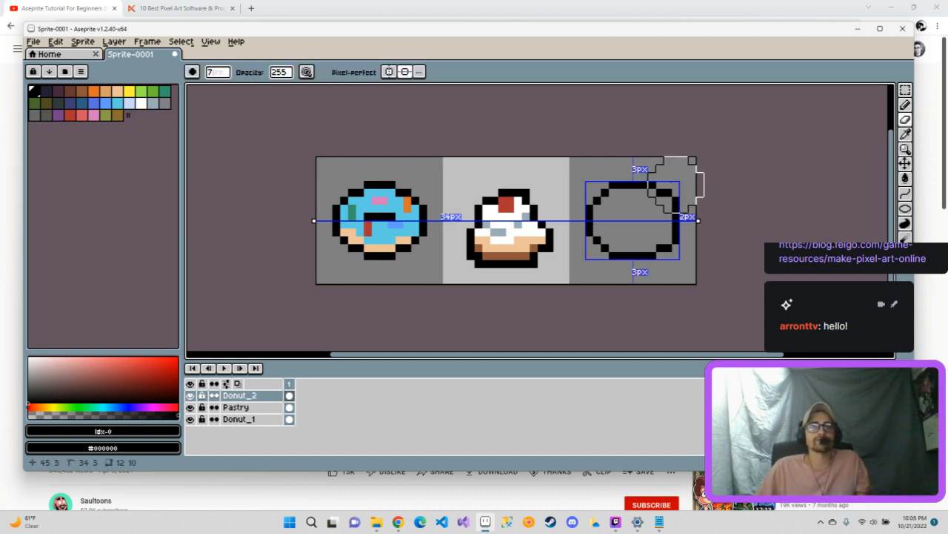
{"action": "scroll", "coordinate": [671, 181], "scroll_direction": "down", "scroll_amount": 2}
{"action": "scroll", "coordinate": [668, 182], "scroll_direction": "down", "scroll_amount": 2}
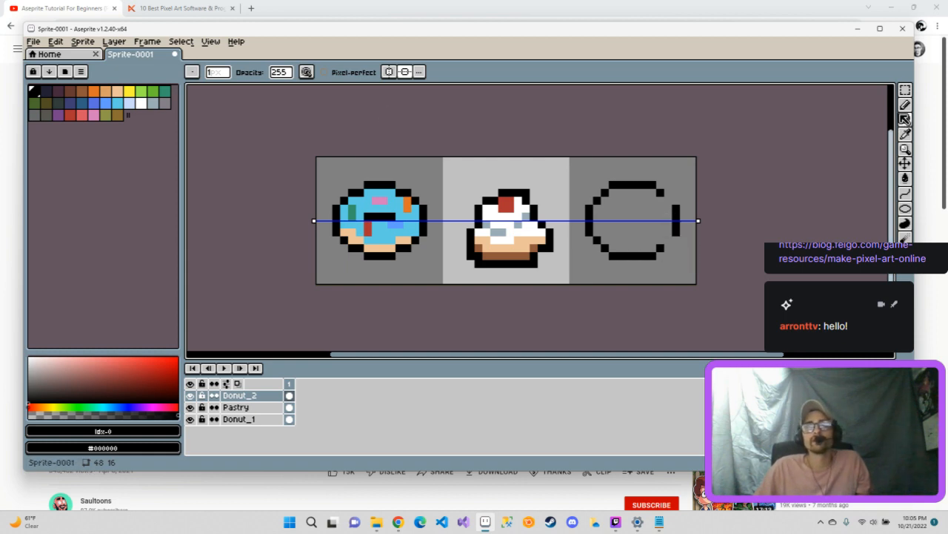
{"action": "left_click", "coordinate": [905, 105]}
{"action": "left_click", "coordinate": [669, 240]}
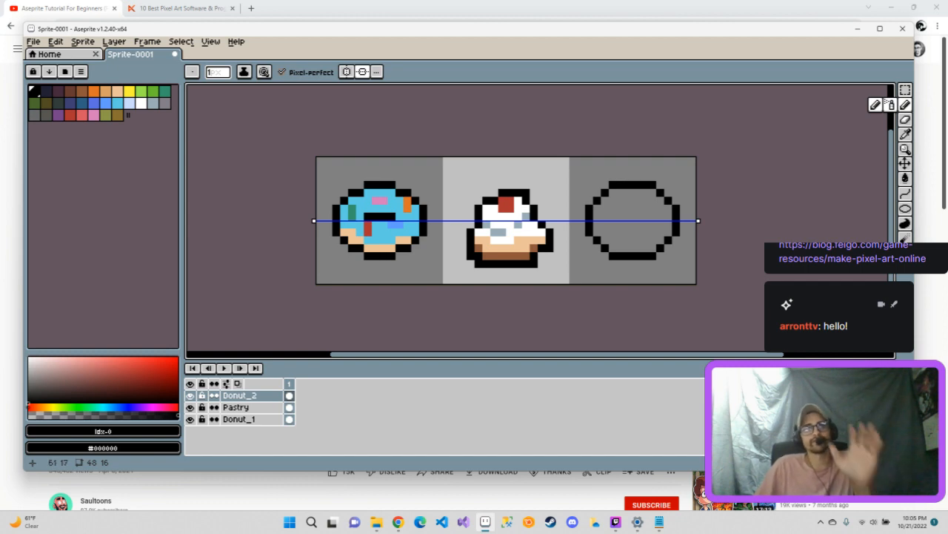
Draw a solid black donut hole about 4 by 2 pixels at the centre of the third tile's outline.
{"action": "left_click", "coordinate": [621, 222]}
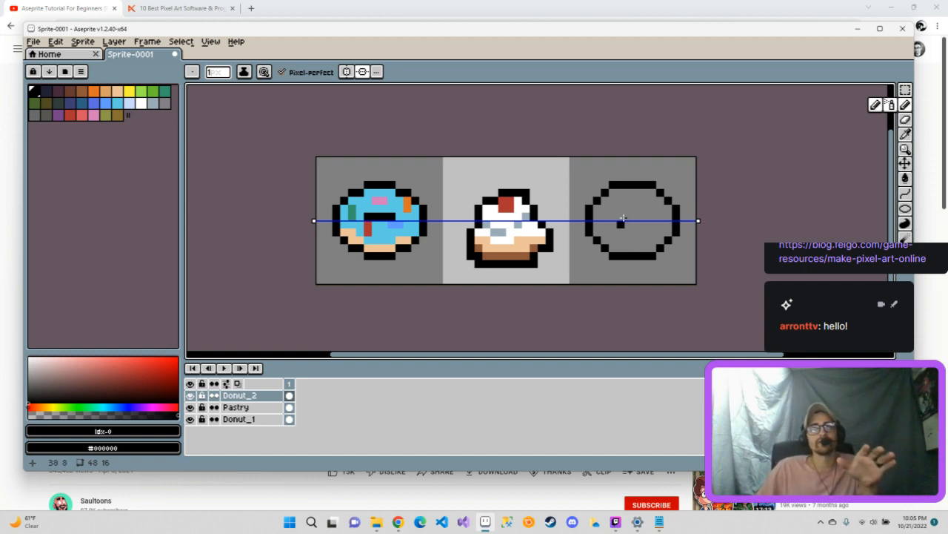
{"action": "key", "text": "ctrl+z"}
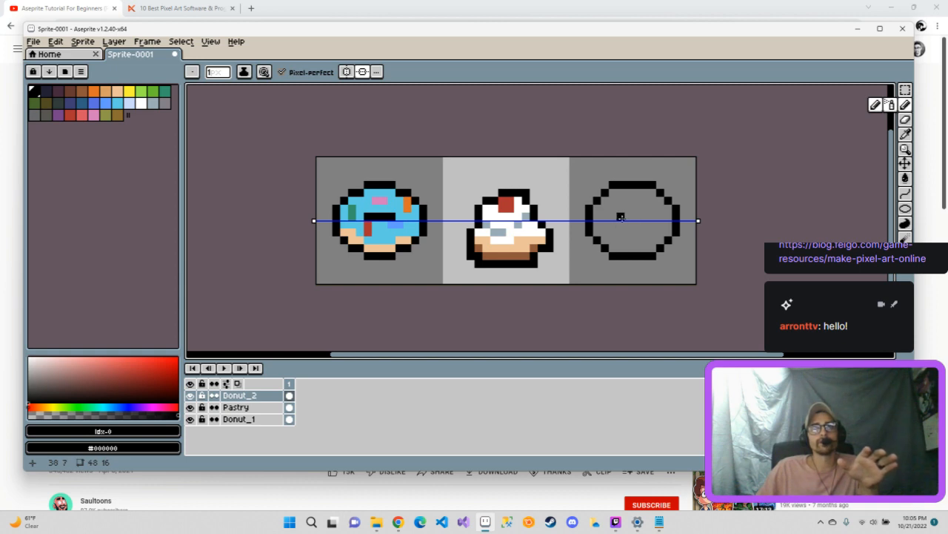
{"action": "left_click_drag", "start_coordinate": [628, 216], "coordinate": [620, 219]}
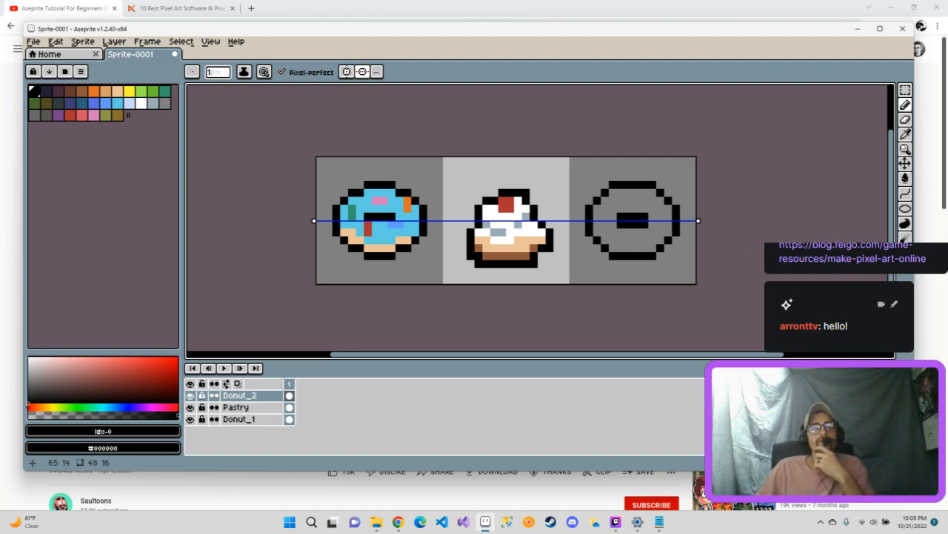
{"action": "left_click", "coordinate": [635, 230]}
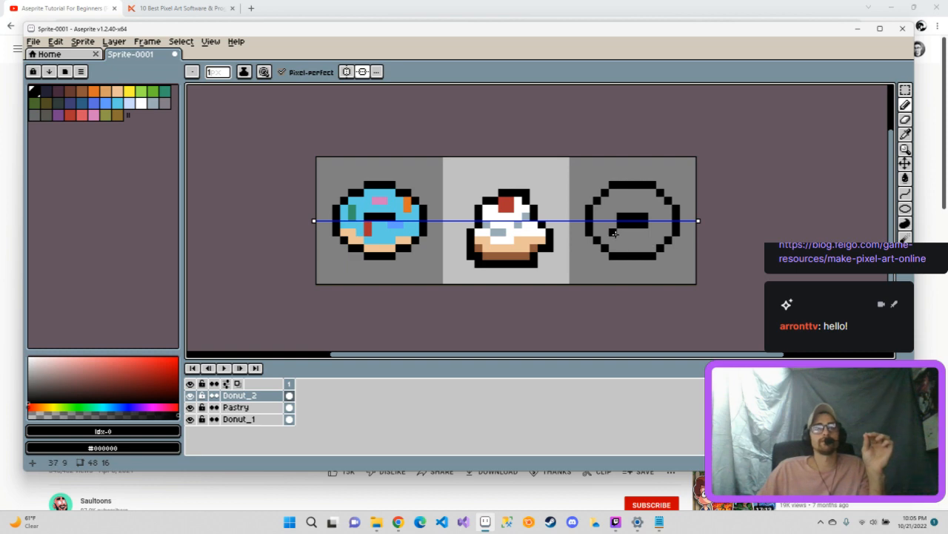
Turn off the mirroring and fill the second donut's body with light peach (Idx-7) using the Paint Bucket.
{"action": "left_click", "coordinate": [117, 91]}
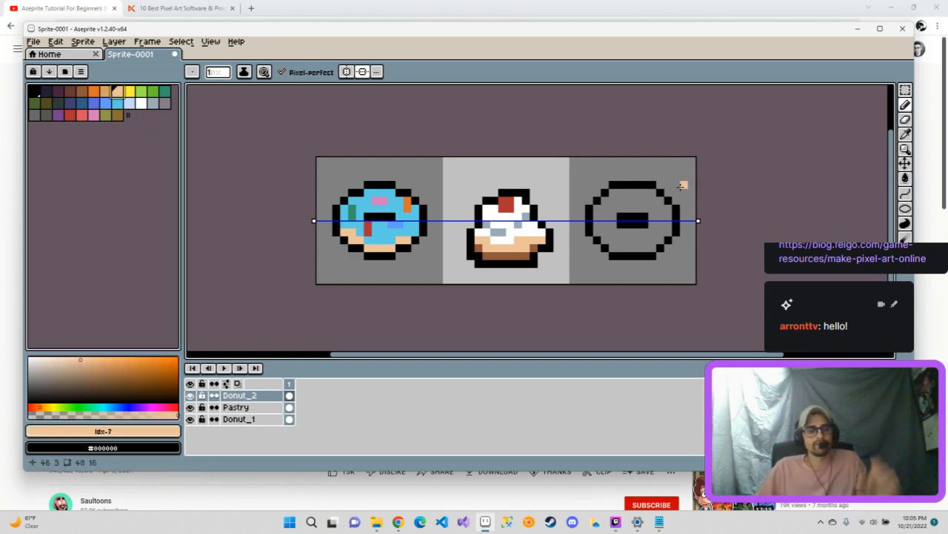
{"action": "key", "text": "g"}
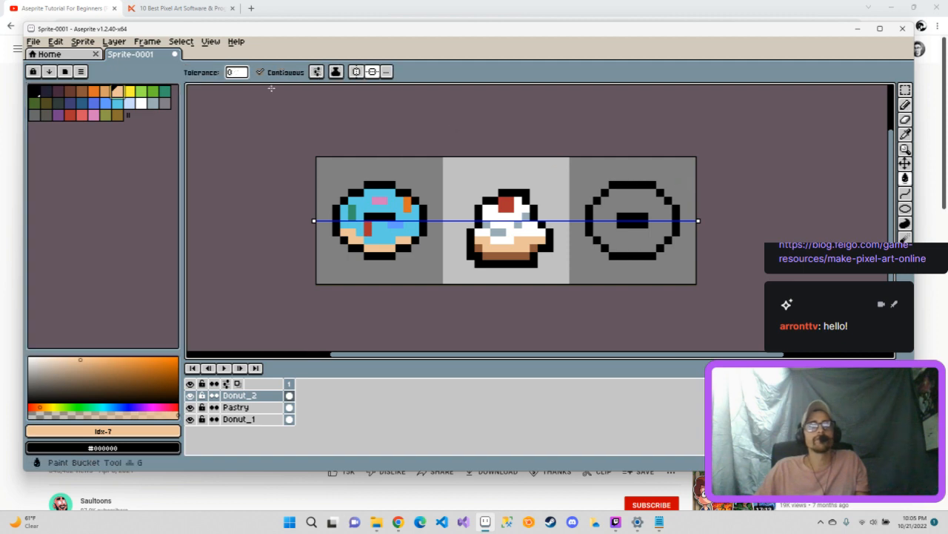
{"action": "left_click", "coordinate": [377, 73]}
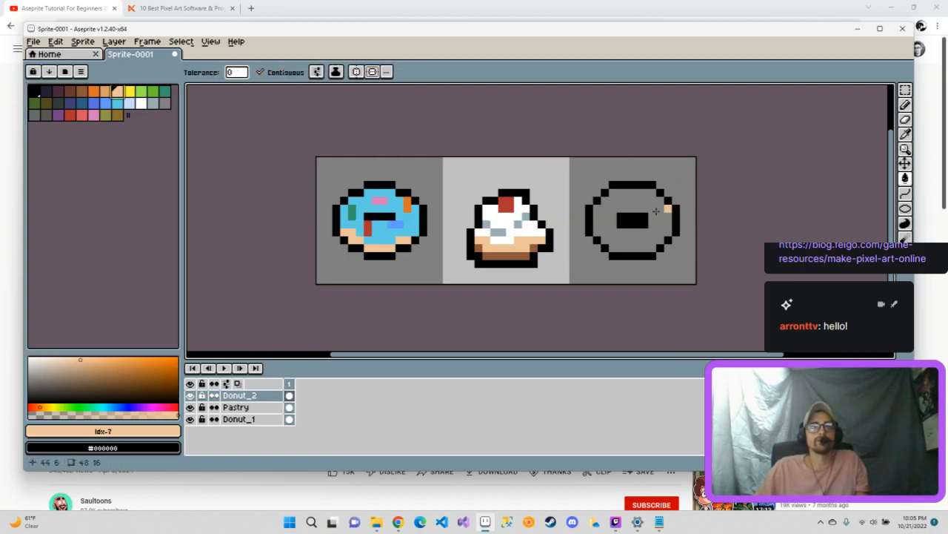
{"action": "left_click", "coordinate": [642, 205]}
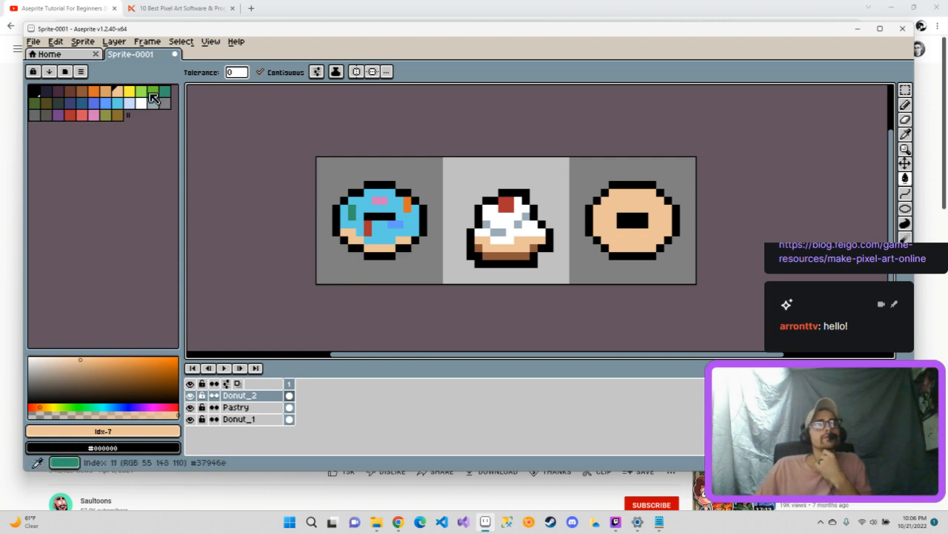
Turn mirroring back on and paint a solid red (Idx-27) icing ring about 8 by 6 pixels around the second donut's hole.
{"action": "left_click", "coordinate": [73, 116]}
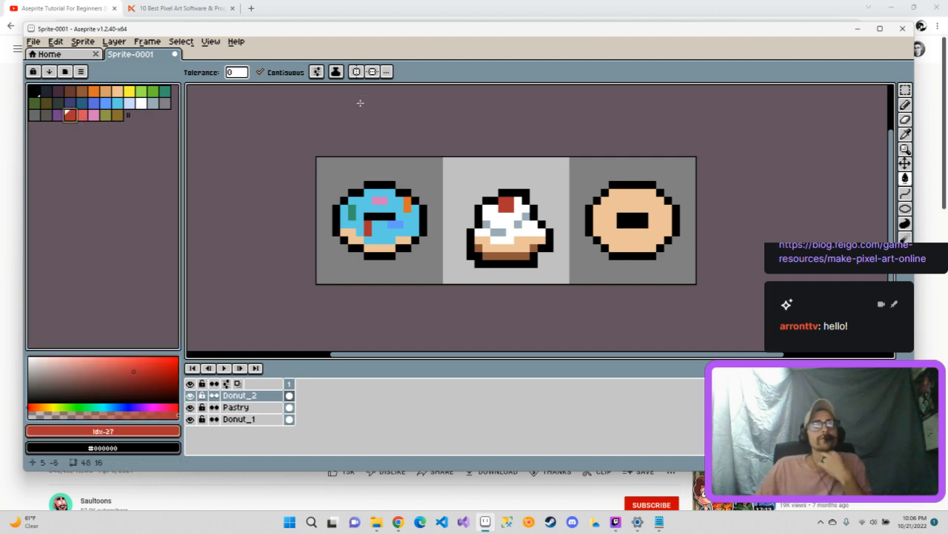
{"action": "left_click", "coordinate": [372, 71]}
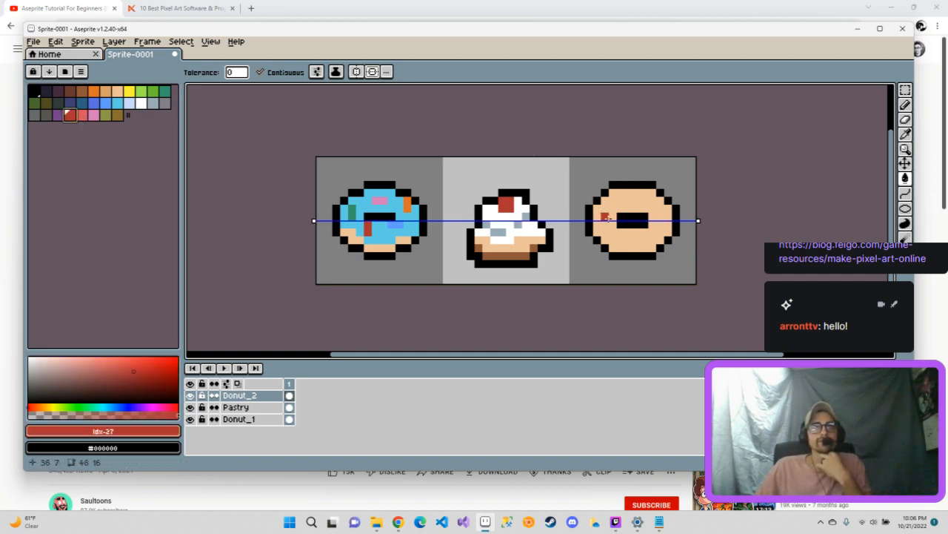
{"action": "left_click", "coordinate": [605, 217]}
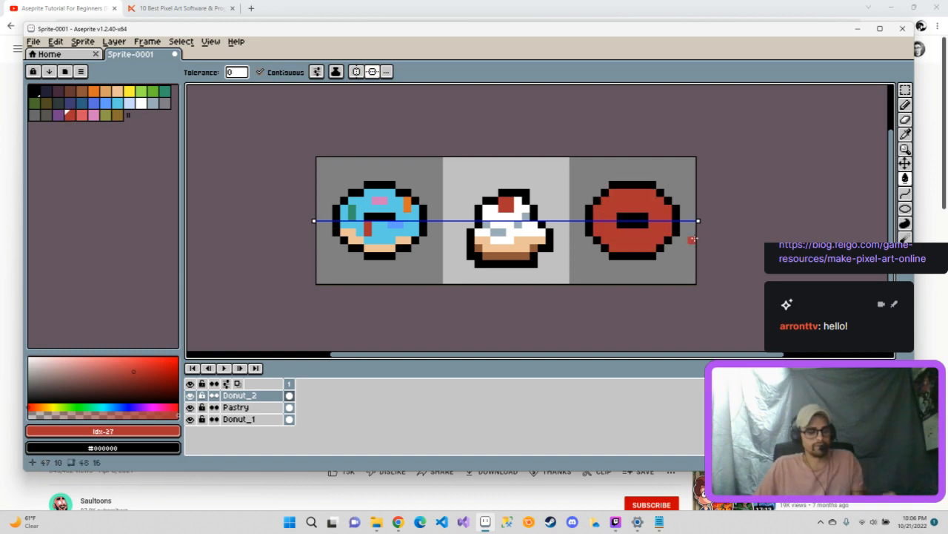
{"action": "key", "text": "ctrl+z"}
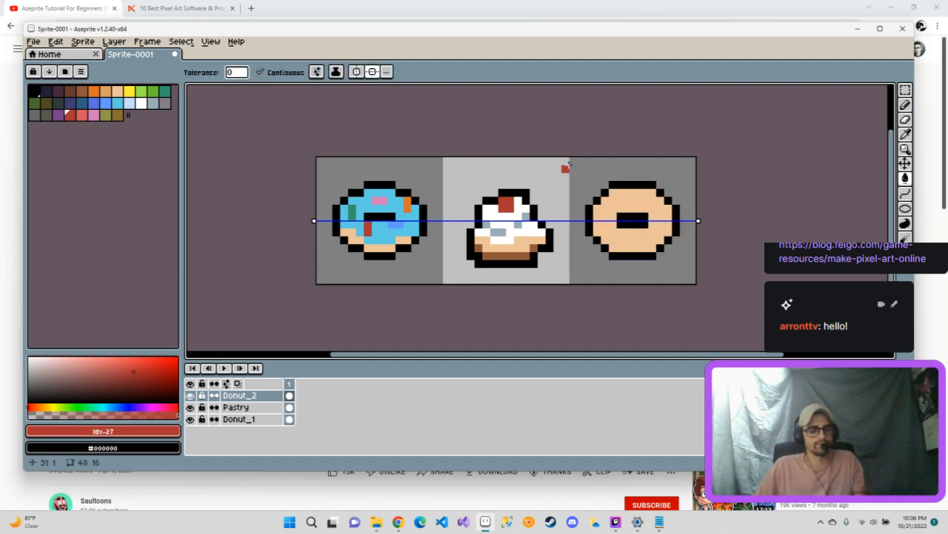
{"action": "key", "text": "b"}
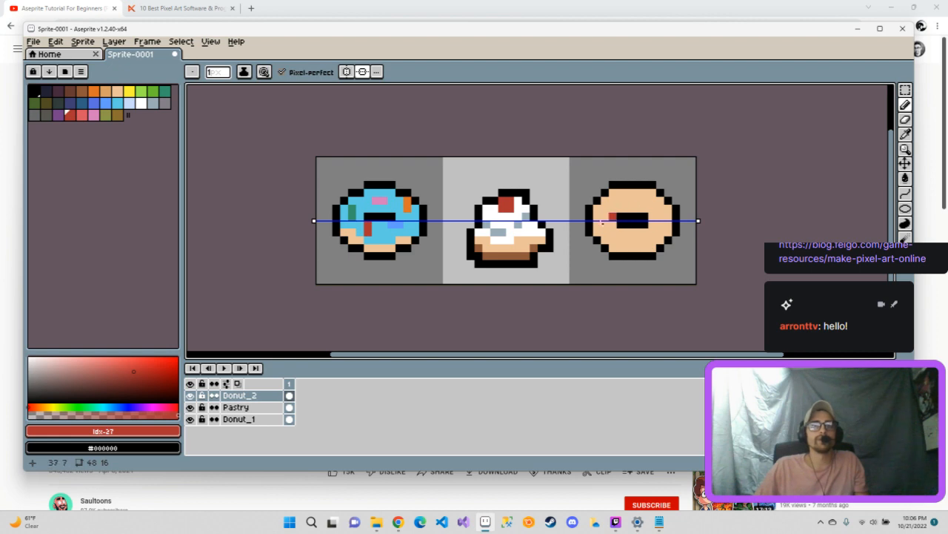
{"action": "mouse_move", "coordinate": [604, 216]}
{"action": "left_mouse_down"}
{"action": "mouse_move", "coordinate": [625, 197]}
{"action": "mouse_move", "coordinate": [646, 200]}
{"action": "mouse_move", "coordinate": [661, 220]}
{"action": "left_mouse_up"}
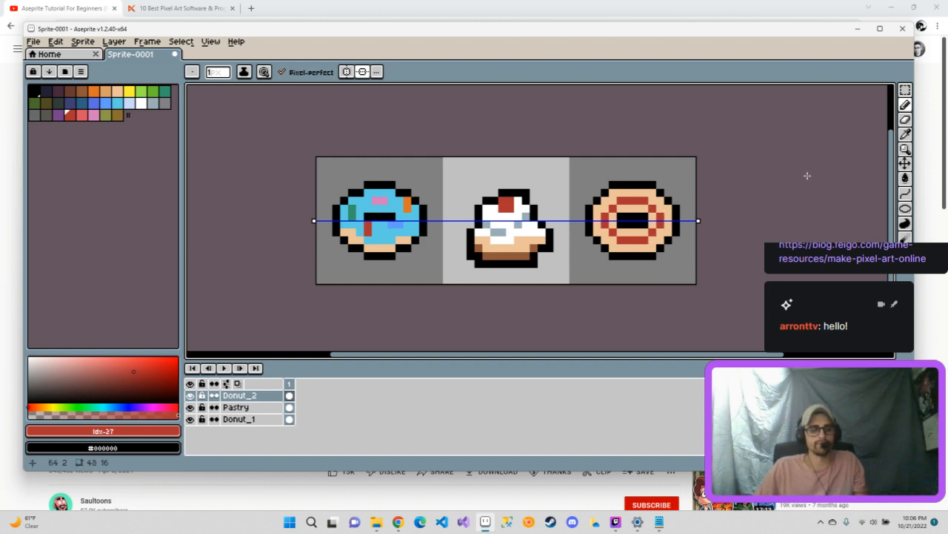
{"action": "key", "text": "g"}
{"action": "left_click", "coordinate": [631, 205]}
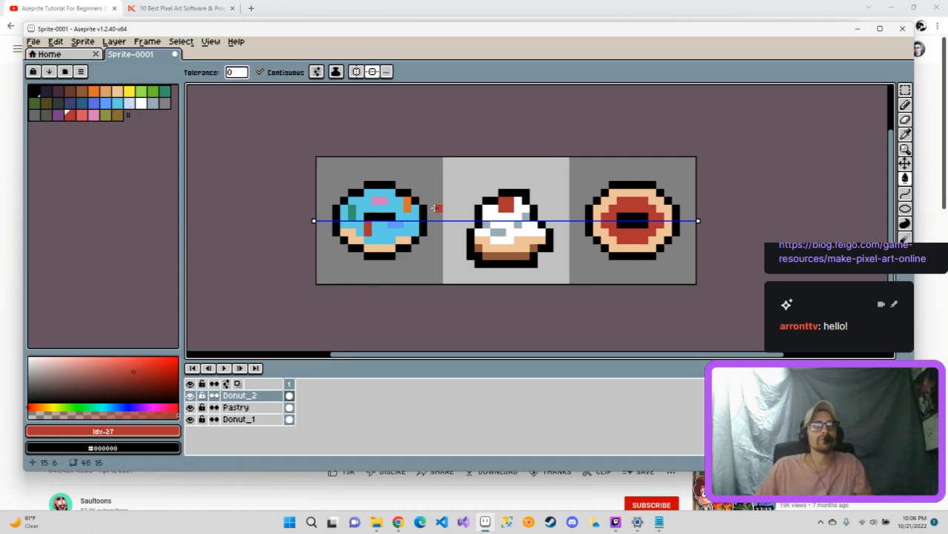
Fill the second donut's black hole with light peach (Idx-7), undoing the stray fill of the background.
{"action": "left_click", "coordinate": [117, 91]}
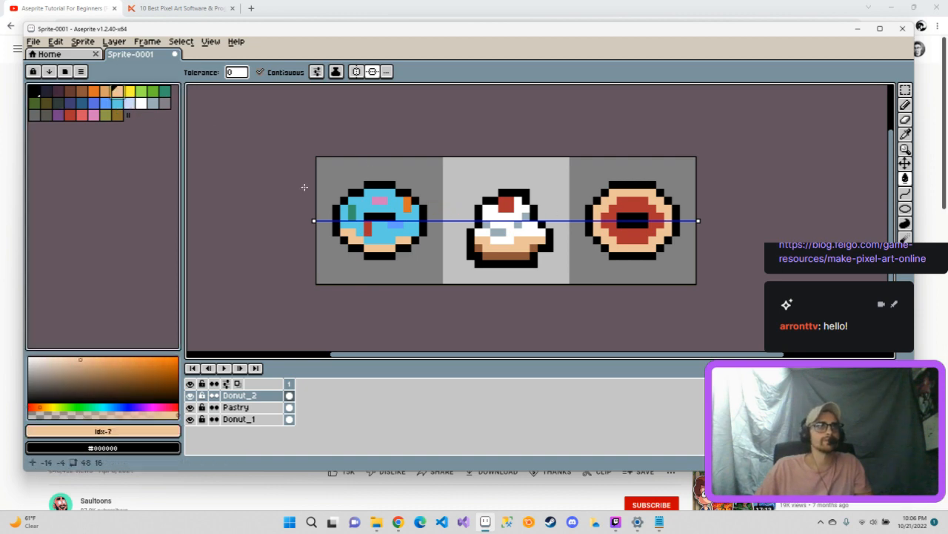
{"action": "left_click", "coordinate": [382, 216]}
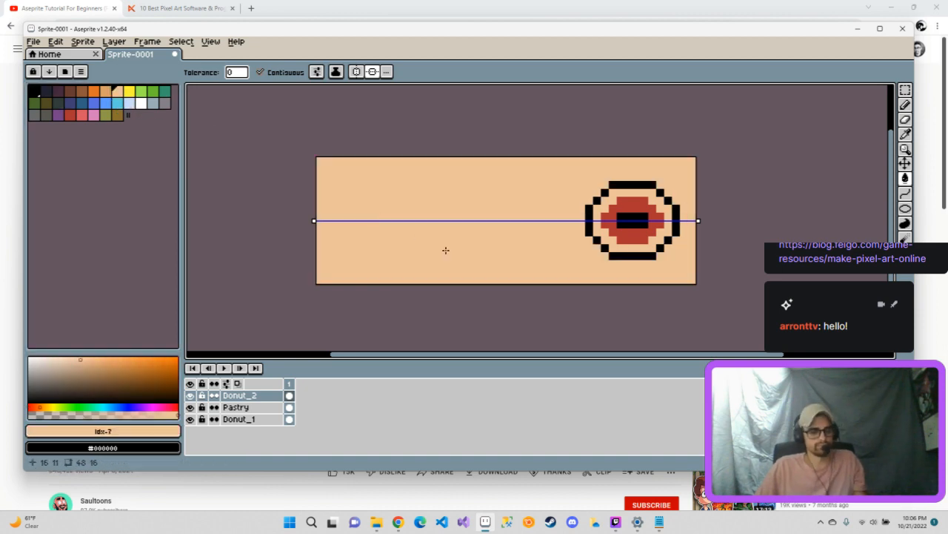
{"action": "key", "text": "v"}
{"action": "key", "text": "ctrl+z"}
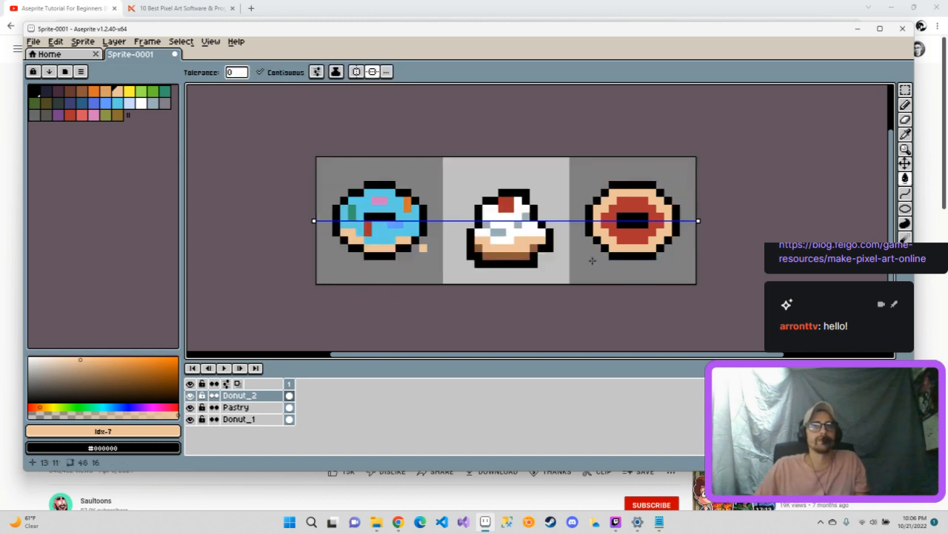
{"action": "left_click", "coordinate": [633, 218]}
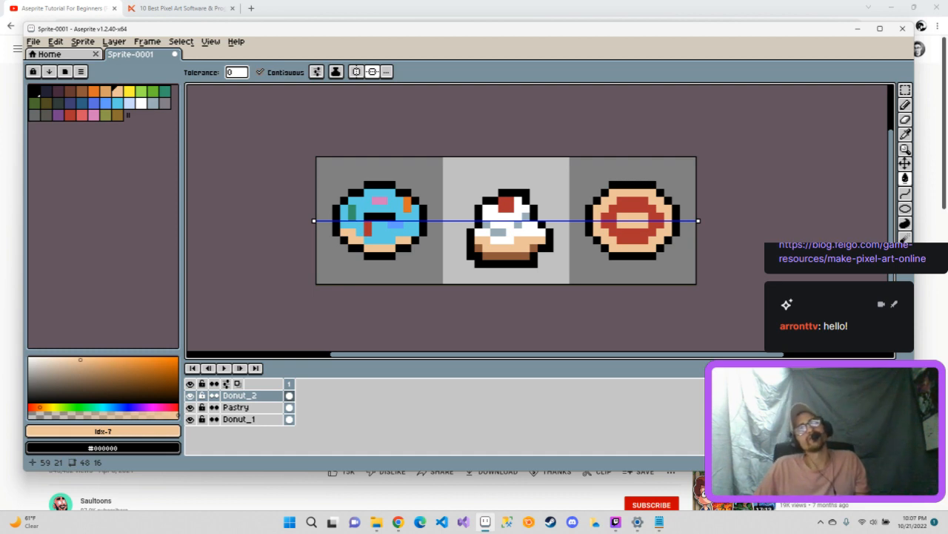
Turn off the mirroring and draw a black row about 4 pixels wide along the lower half of the second donut's hole.
{"action": "left_click", "coordinate": [906, 104]}
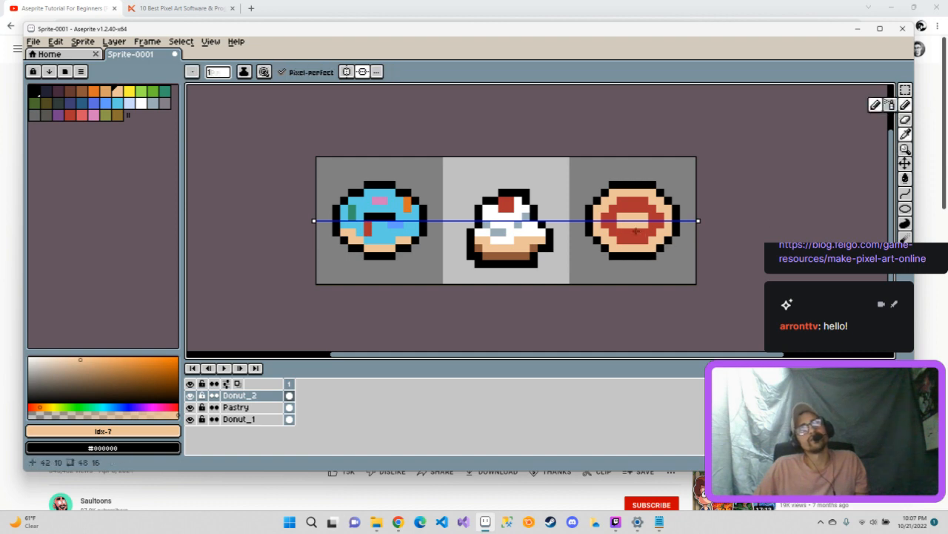
{"action": "left_click", "coordinate": [363, 73]}
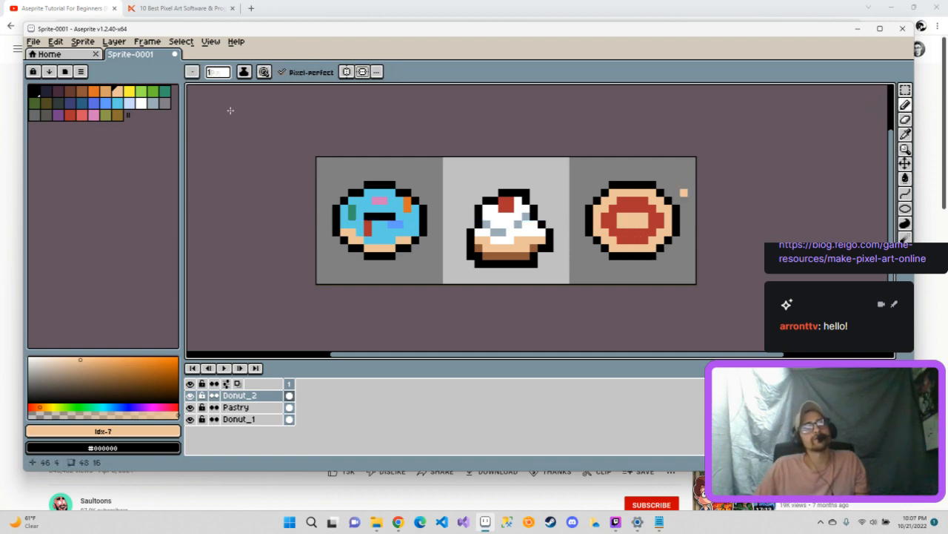
{"action": "left_click", "coordinate": [36, 92]}
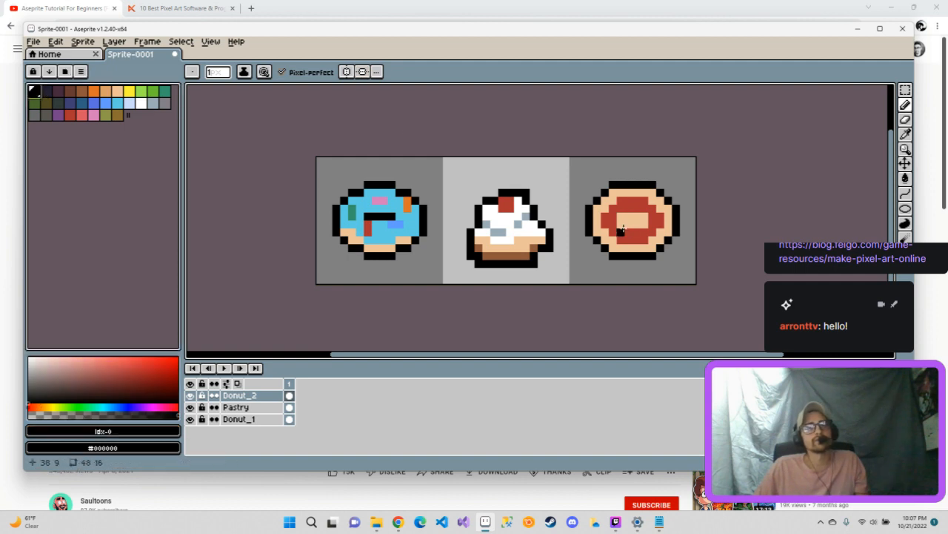
{"action": "left_click_drag", "start_coordinate": [620, 224], "coordinate": [657, 225]}
{"action": "key", "text": "v"}
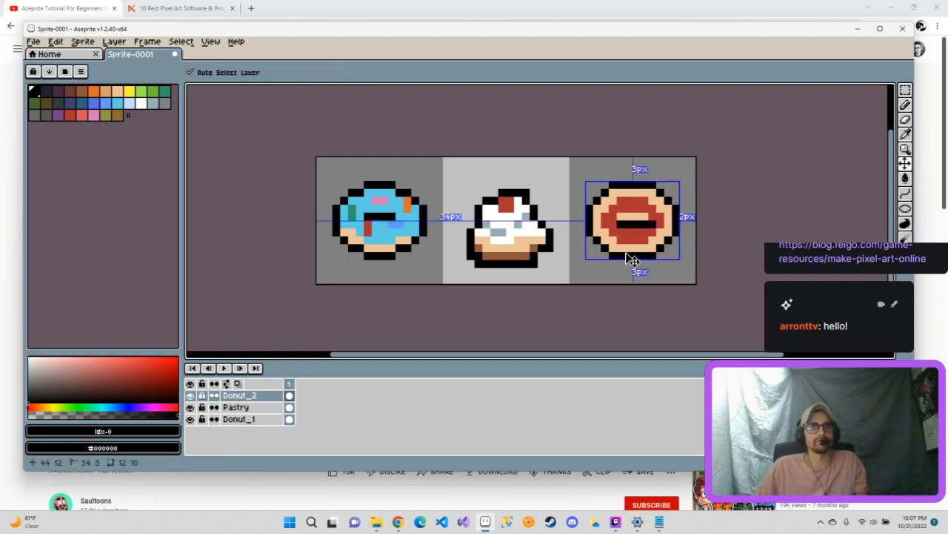
{"action": "key", "text": "b"}
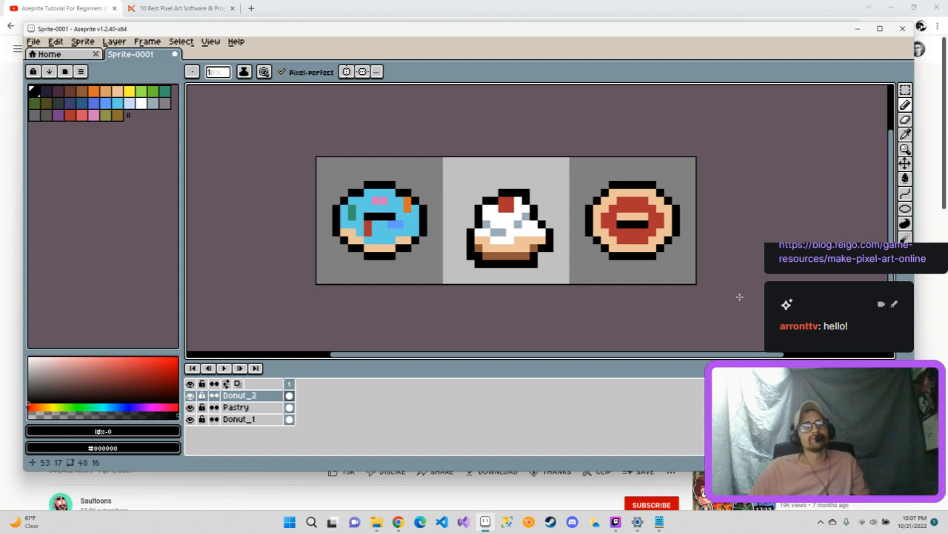
Try a light peach (Idx-7) row above the first donut's hole on the Donut_1 layer, and undo it.
{"action": "left_click", "coordinate": [269, 421]}
{"action": "left_click", "coordinate": [117, 91]}
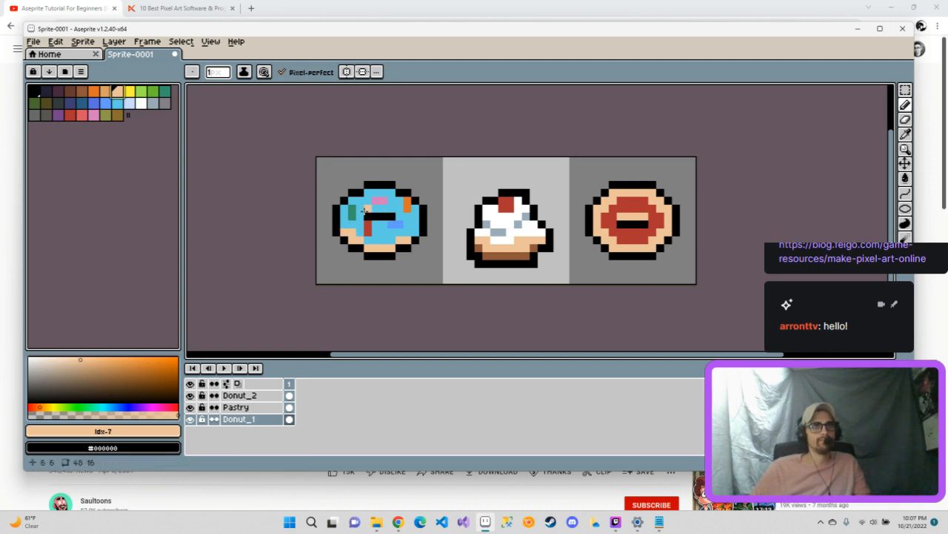
{"action": "left_click", "coordinate": [422, 248]}
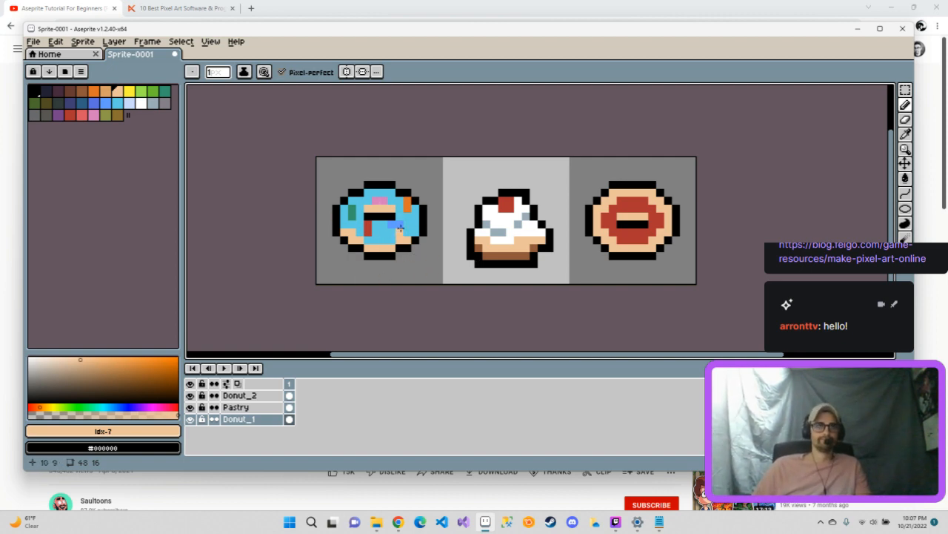
{"action": "key", "text": "ctrl+z"}
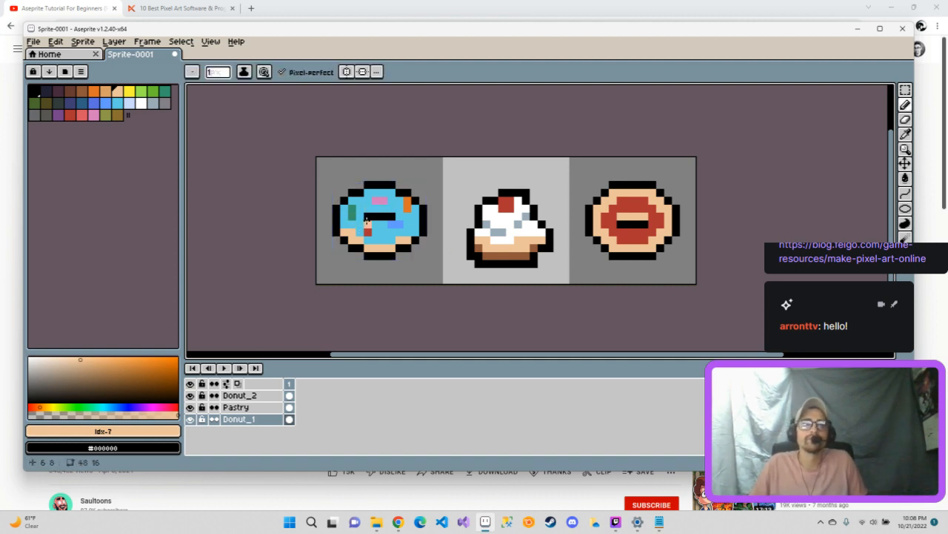
Try repainting the first donut's hole in light peach with a black row above it, and undo both strokes.
{"action": "left_click_drag", "start_coordinate": [367, 217], "coordinate": [393, 217]}
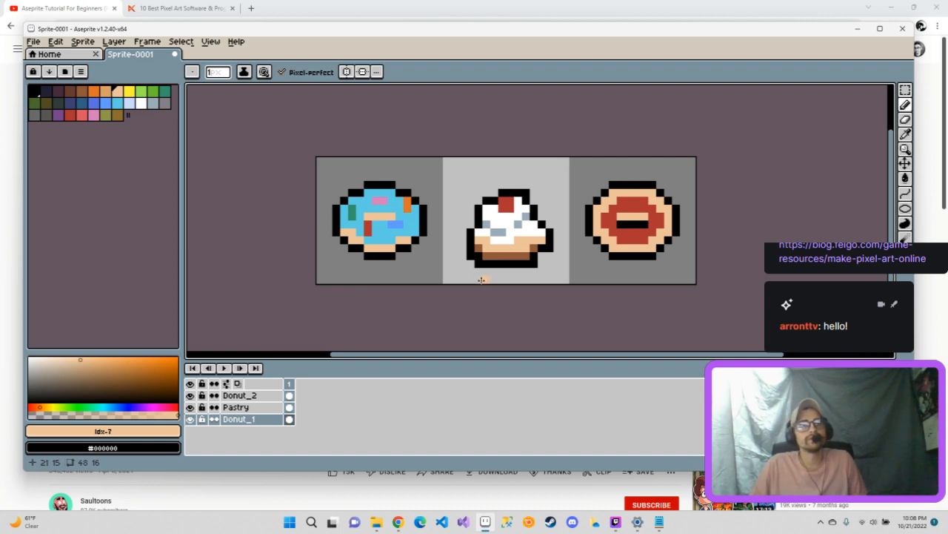
{"action": "left_click", "coordinate": [38, 94]}
{"action": "left_click_drag", "start_coordinate": [378, 211], "coordinate": [391, 209]}
{"action": "key", "text": "ctrl+z"}
{"action": "key", "text": "ctrl+z"}
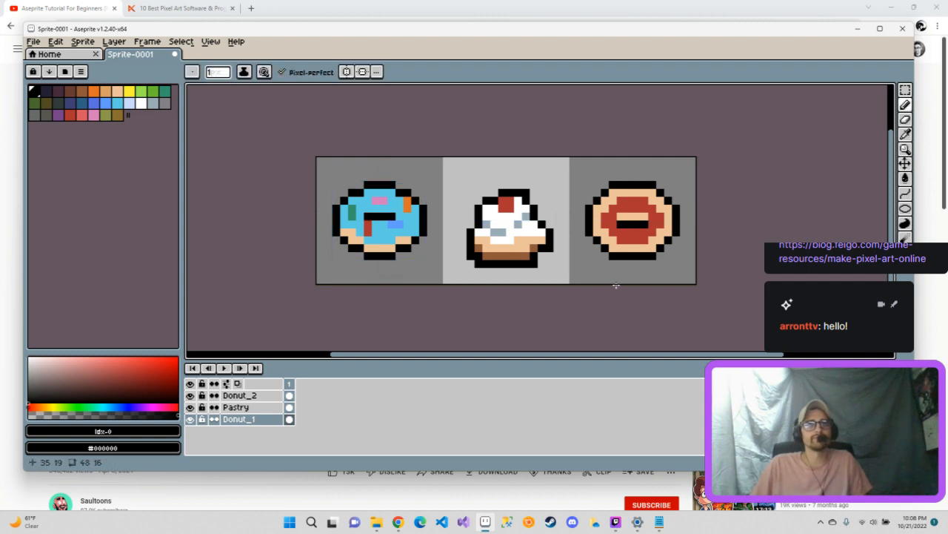
Return to the Donut_2 layer and undo the black row in the second donut's hole.
{"action": "key", "text": "v"}
{"action": "left_click", "coordinate": [245, 395]}
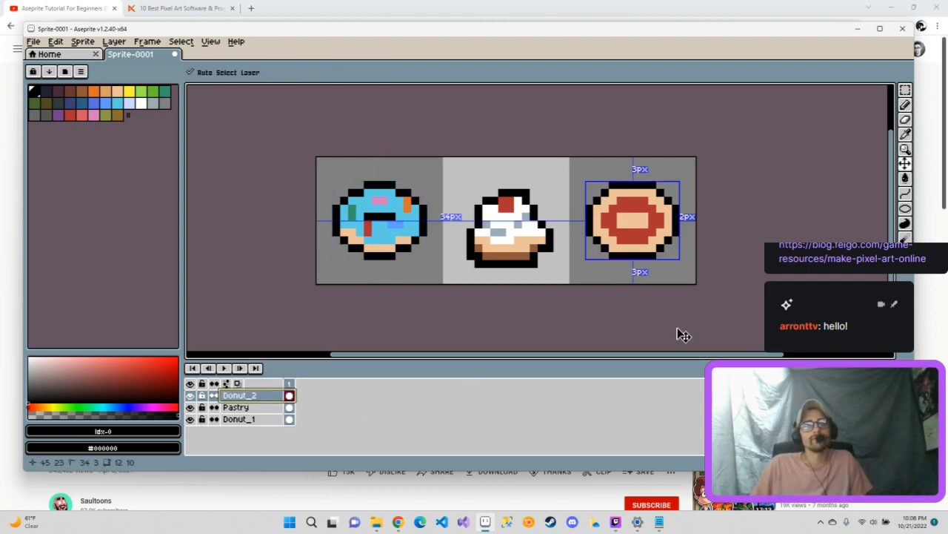
Undo the light peach repaint of the second donut's hole and return to the Pencil tool.
{"action": "key", "text": "ctrl+z"}
{"action": "key", "text": "b"}
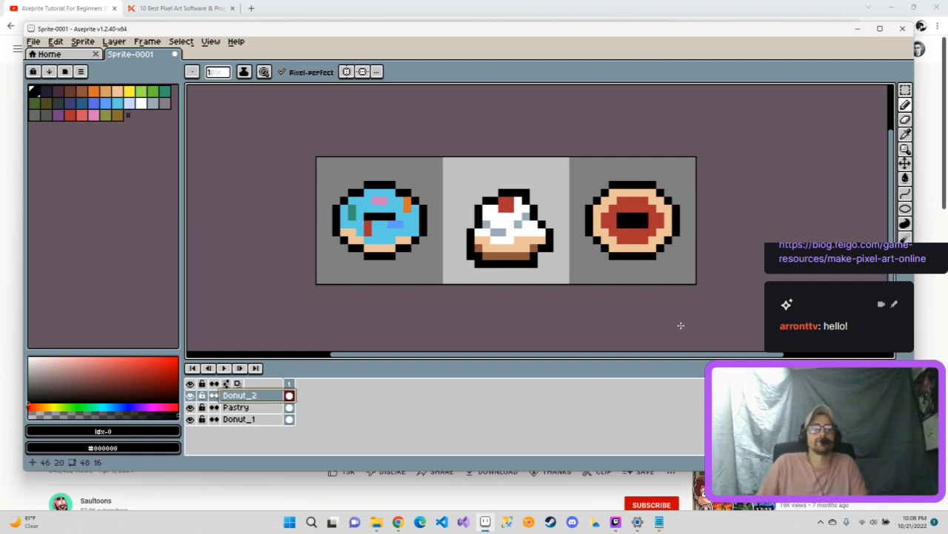
Try white (Idx-21) stripes across the upper and left parts of the second donut's red icing.
{"action": "left_click", "coordinate": [141, 103]}
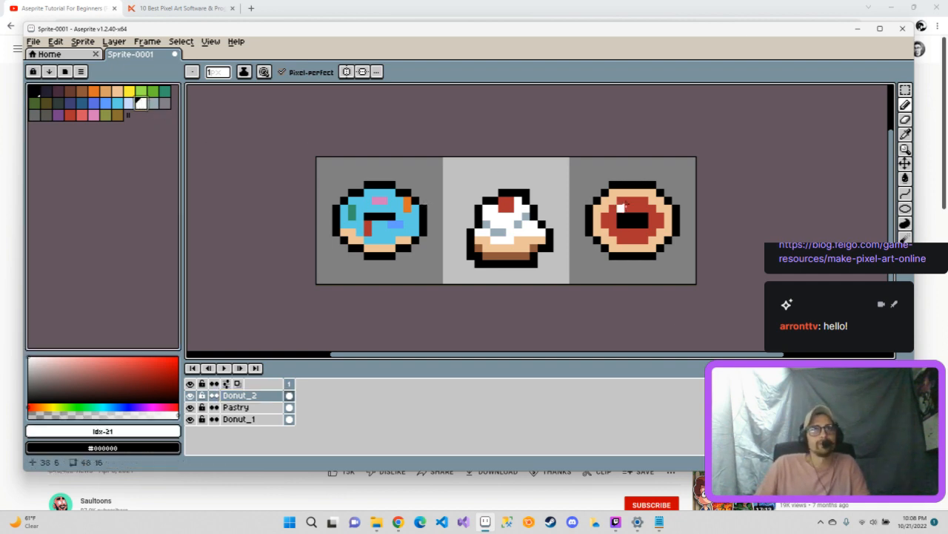
{"action": "left_click_drag", "start_coordinate": [629, 202], "coordinate": [630, 209]}
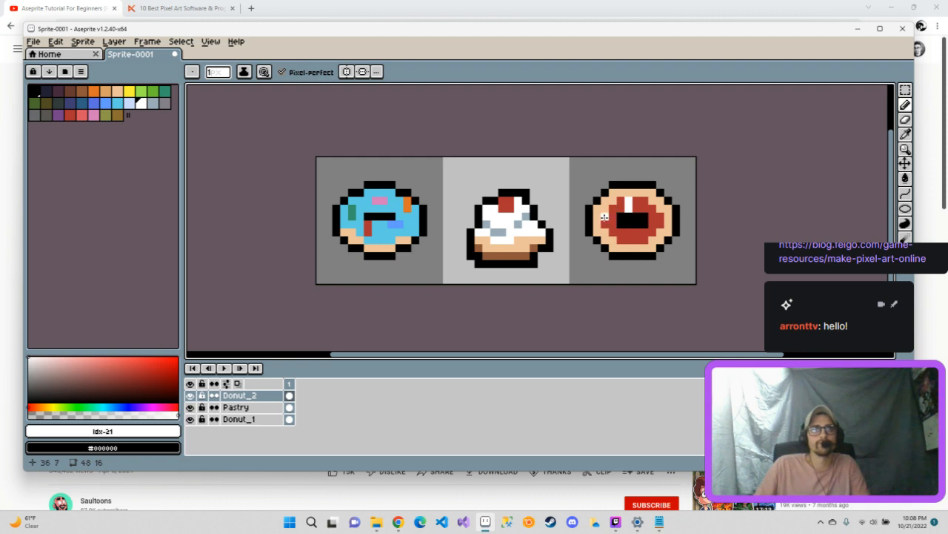
{"action": "left_click_drag", "start_coordinate": [605, 216], "coordinate": [614, 216]}
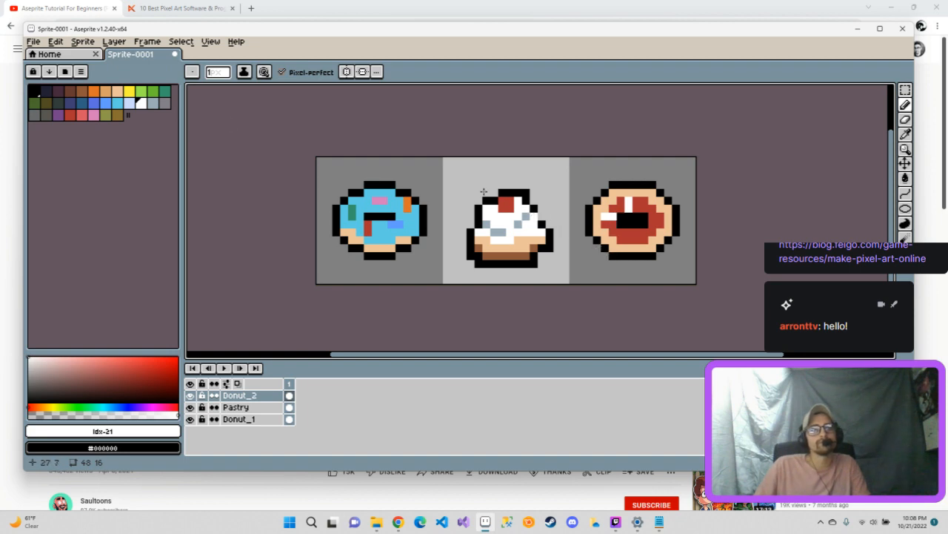
Try narrowing the second donut's black hole to 2 pixels wide with red (Idx-27).
{"action": "left_click", "coordinate": [69, 114]}
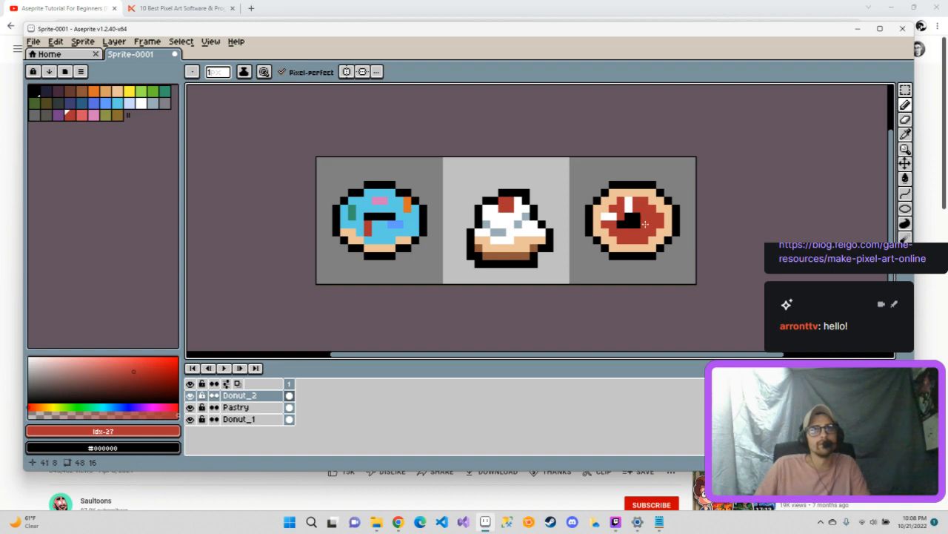
{"action": "right_click", "coordinate": [644, 224]}
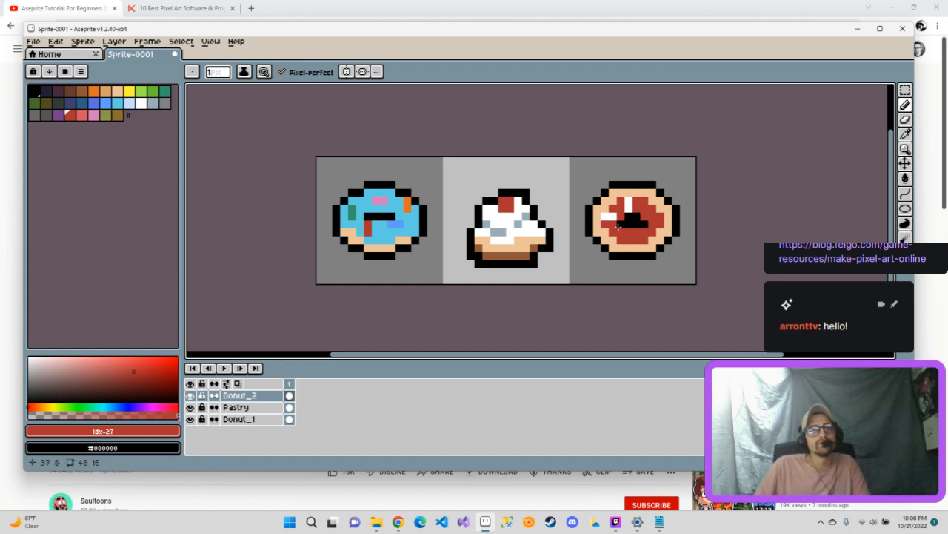
{"action": "left_click_drag", "start_coordinate": [618, 227], "coordinate": [628, 228]}
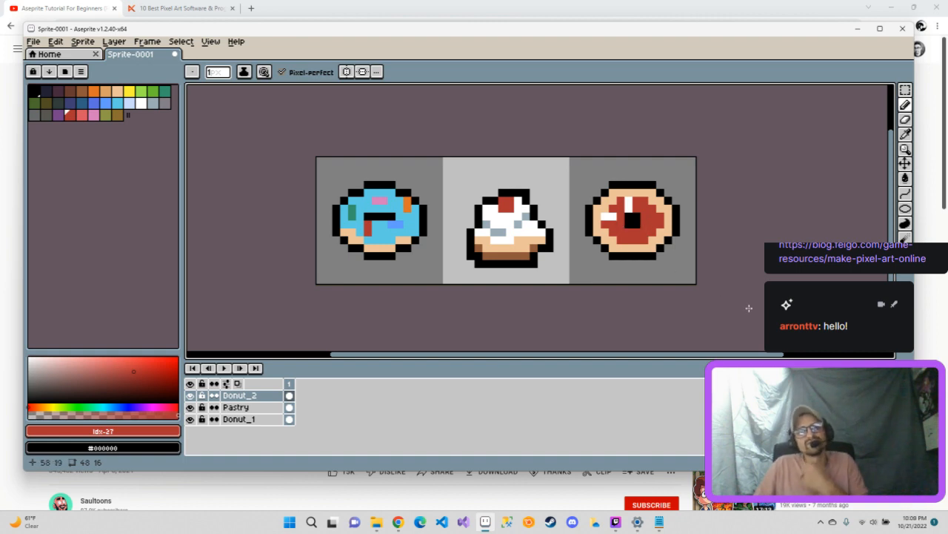
Try more white (Idx-21) stripes on the lower and right parts of the icing, then retouch them in red (Idx-27).
{"action": "left_click", "coordinate": [142, 103]}
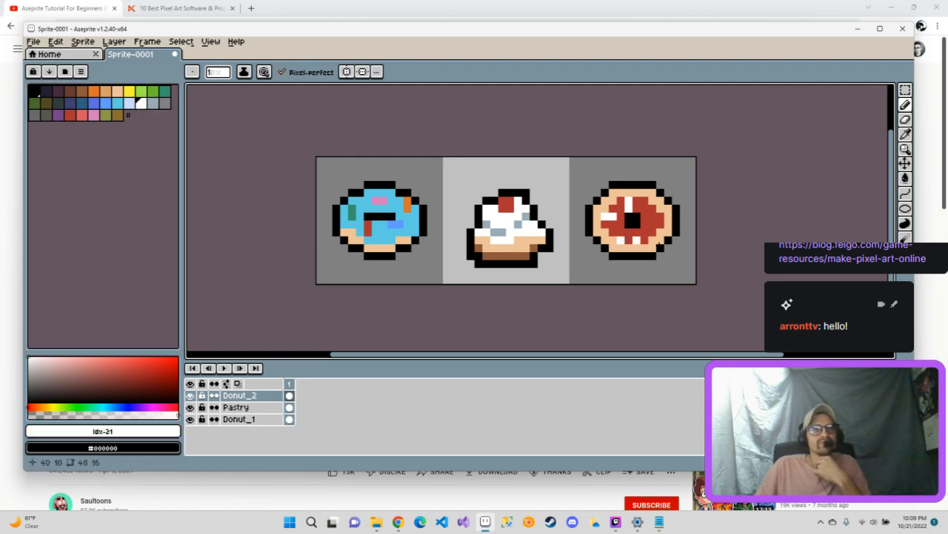
{"action": "left_click_drag", "start_coordinate": [624, 238], "coordinate": [623, 233]}
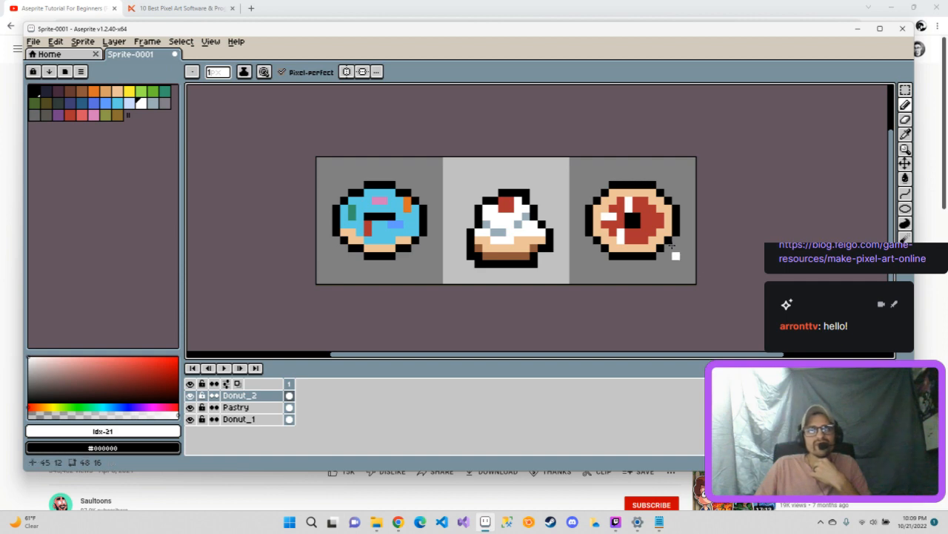
{"action": "left_click_drag", "start_coordinate": [644, 224], "coordinate": [653, 224]}
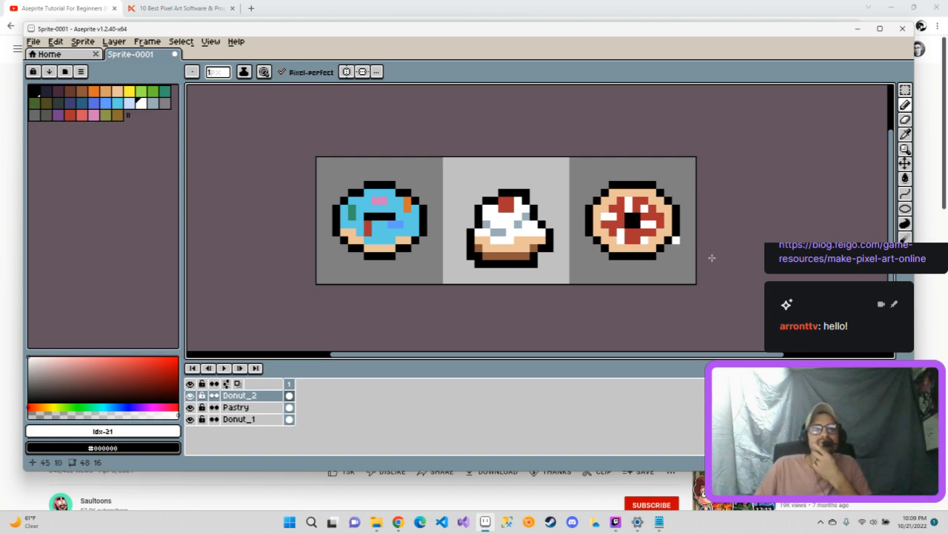
{"action": "left_click", "coordinate": [70, 115]}
{"action": "left_click", "coordinate": [644, 241]}
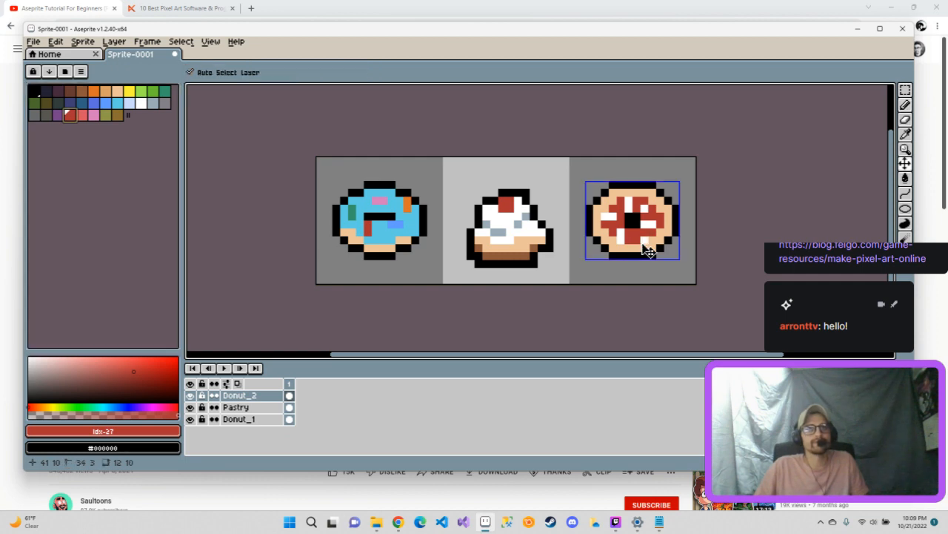
Undo the white stripes and the hole narrowing back to the plain red icing ring.
{"action": "key", "text": "ctrl+z"}
{"action": "key", "text": "ctrl+z"}
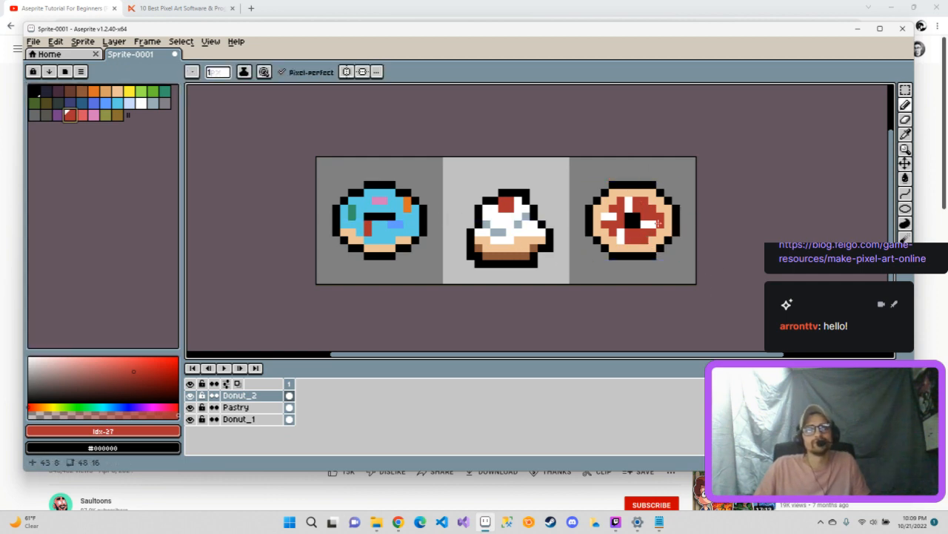
{"action": "key", "text": "ctrl+z"}
{"action": "key", "text": "ctrl+z"}
{"action": "key", "text": "ctrl+z"}
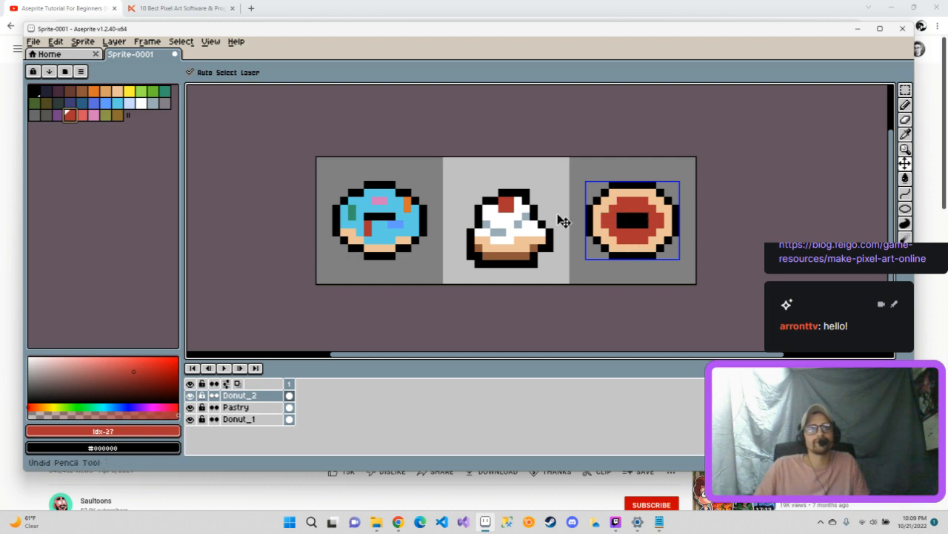
Narrow the second donut's hole to 2 by 2 pixels with red and dot six white (Idx-21) sprinkles around it.
{"action": "left_click_drag", "start_coordinate": [623, 217], "coordinate": [622, 225]}
{"action": "left_click", "coordinate": [141, 102]}
{"action": "left_click", "coordinate": [636, 200]}
{"action": "left_click", "coordinate": [613, 222]}
{"action": "left_click", "coordinate": [652, 214]}
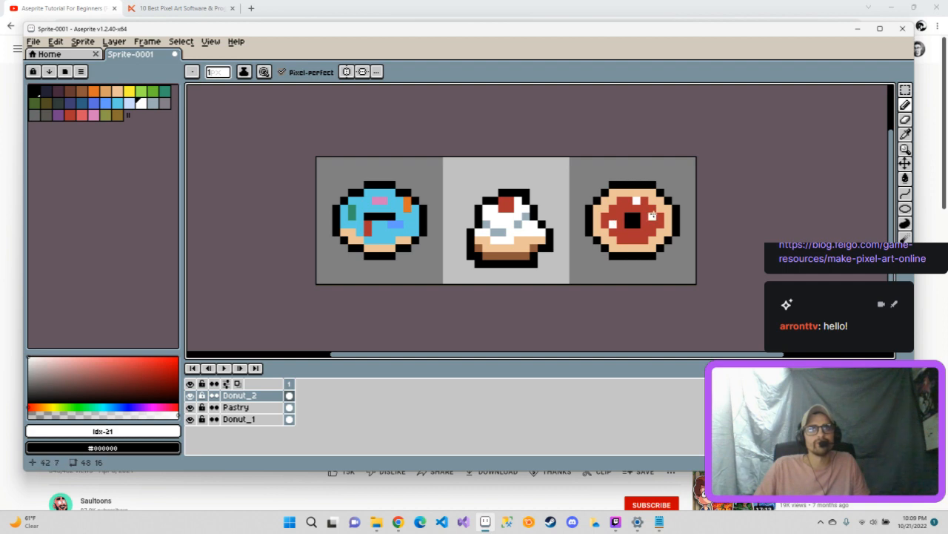
{"action": "left_click", "coordinate": [641, 238]}
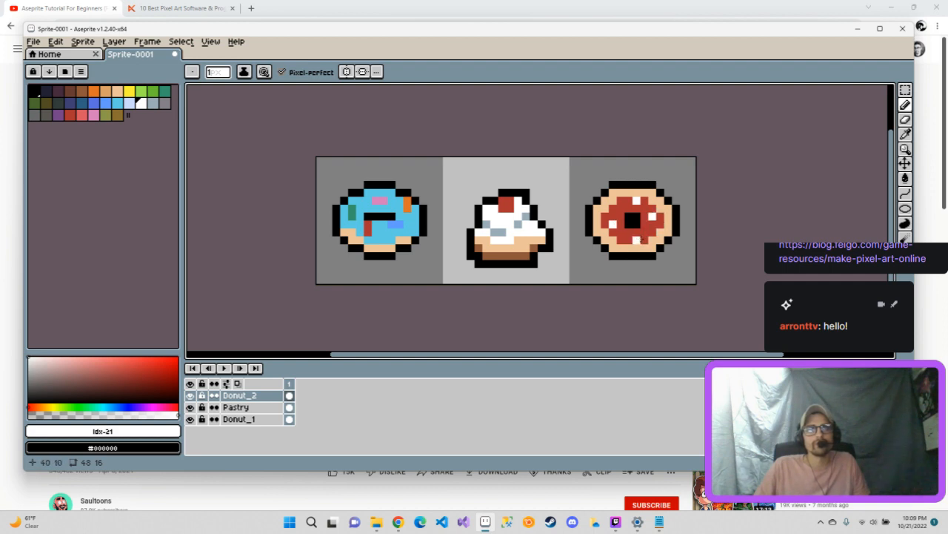
{"action": "left_click", "coordinate": [628, 232]}
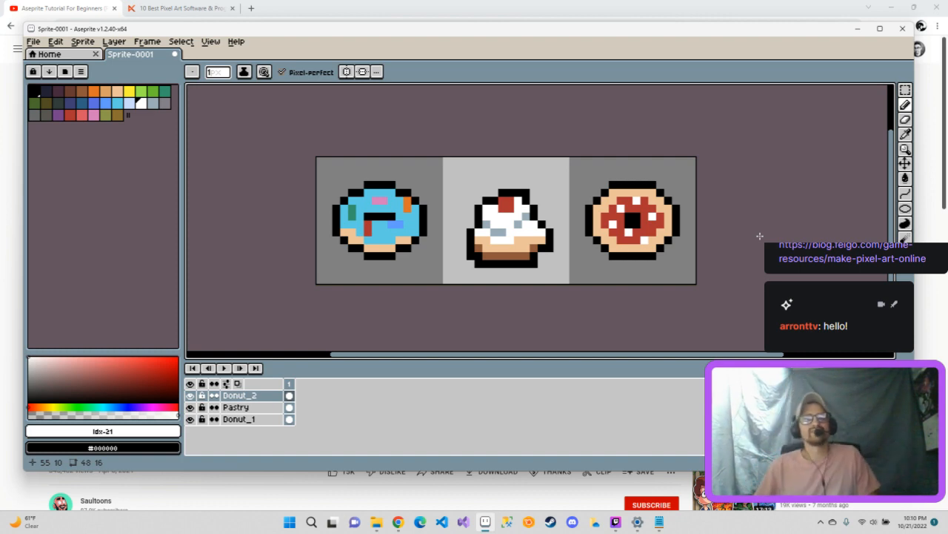
Fill the second donut's peach outer ring with red (Idx-27) using the Paint Bucket tool.
{"action": "left_click", "coordinate": [71, 119]}
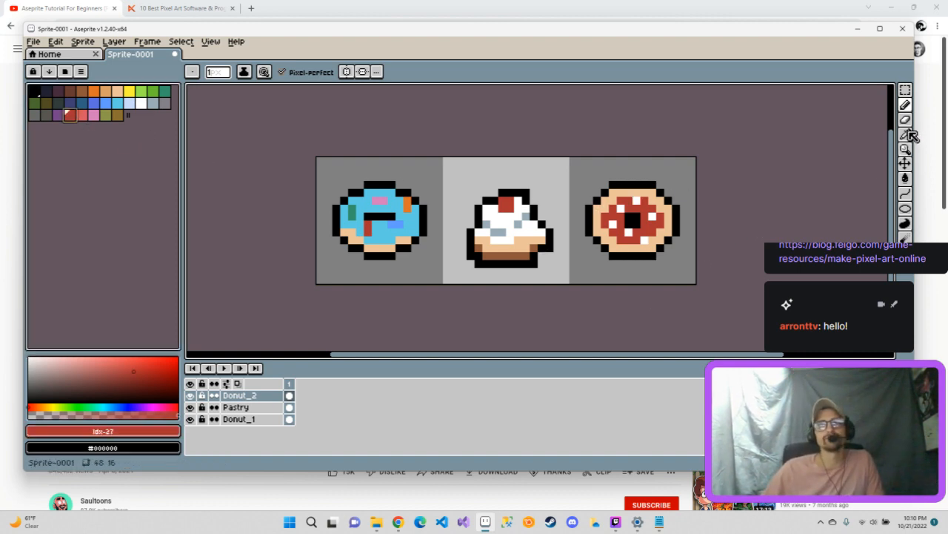
{"action": "left_click", "coordinate": [905, 178]}
{"action": "left_click", "coordinate": [604, 222]}
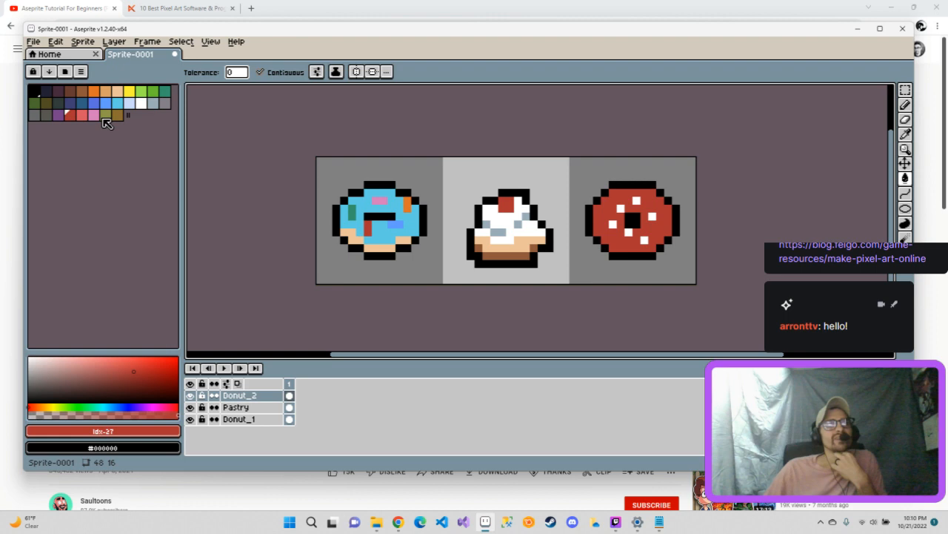
Pencil a light peach (Idx-7) dough edge along the second donut's bottom rim, including the lower corner pixels.
{"action": "left_click", "coordinate": [117, 90]}
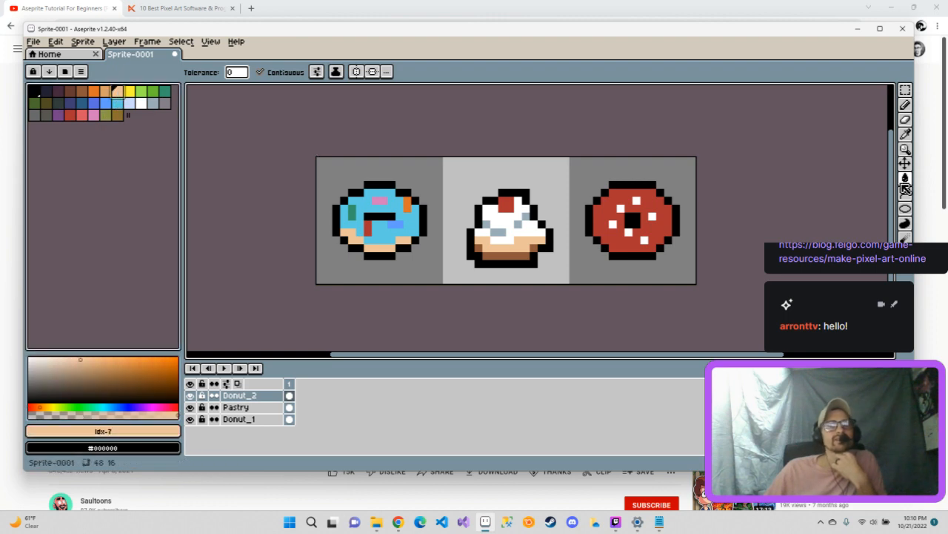
{"action": "left_click", "coordinate": [905, 104]}
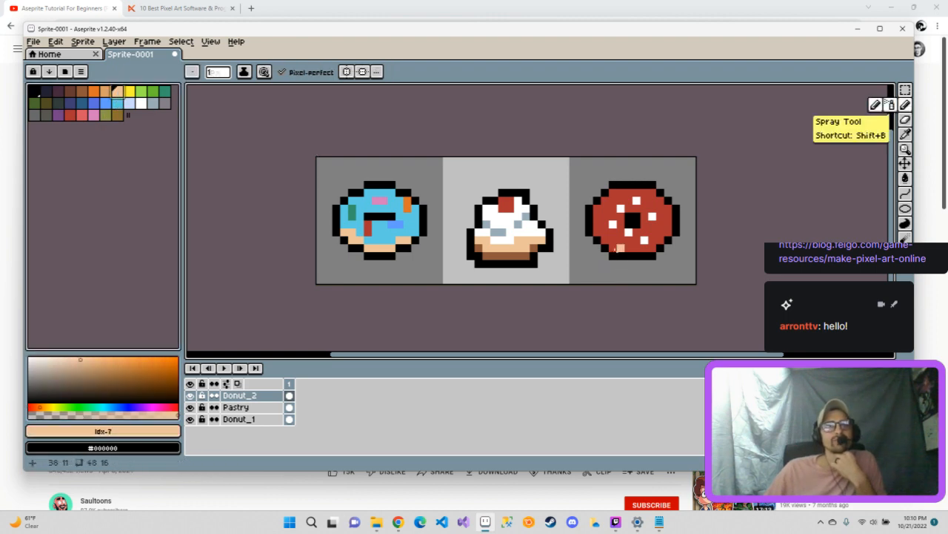
{"action": "left_click_drag", "start_coordinate": [615, 248], "coordinate": [655, 248]}
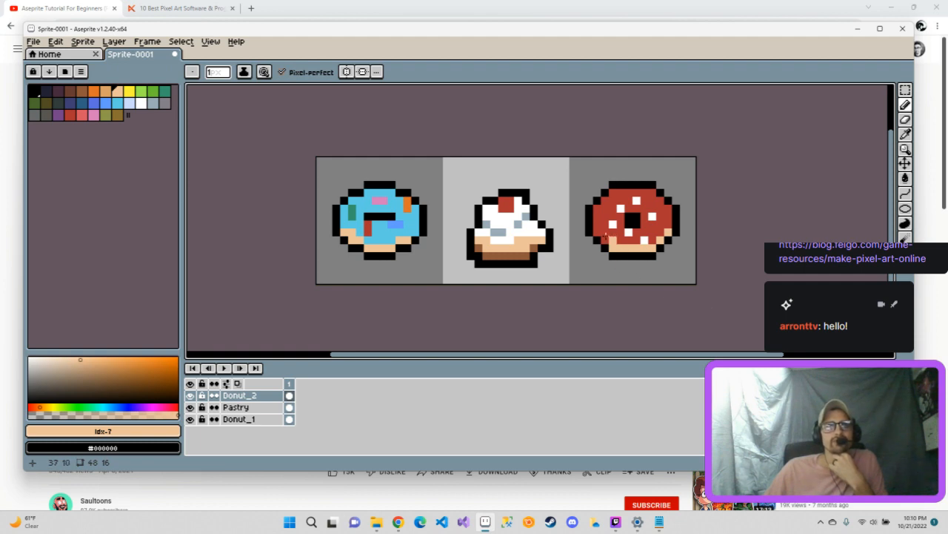
{"action": "left_click", "coordinate": [606, 240]}
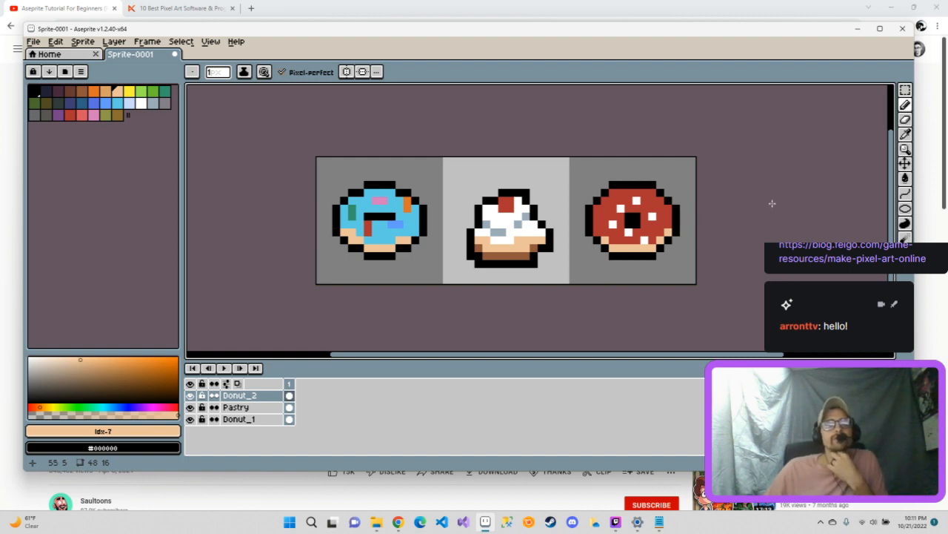
Lengthen the upper, right and lower sprinkles on the second donut to two pixels each in white (Idx-21).
{"action": "left_click", "coordinate": [646, 215]}
{"action": "left_click", "coordinate": [141, 103]}
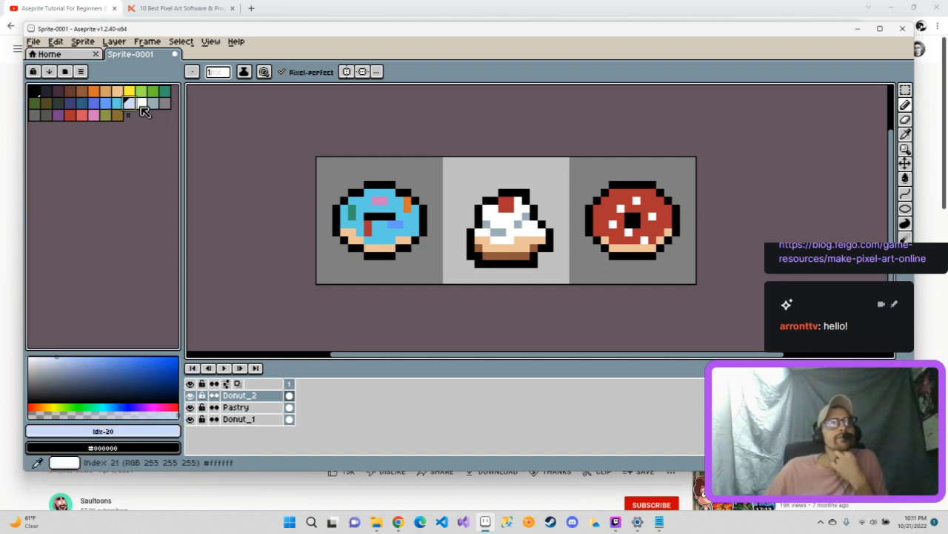
{"action": "left_click", "coordinate": [621, 200]}
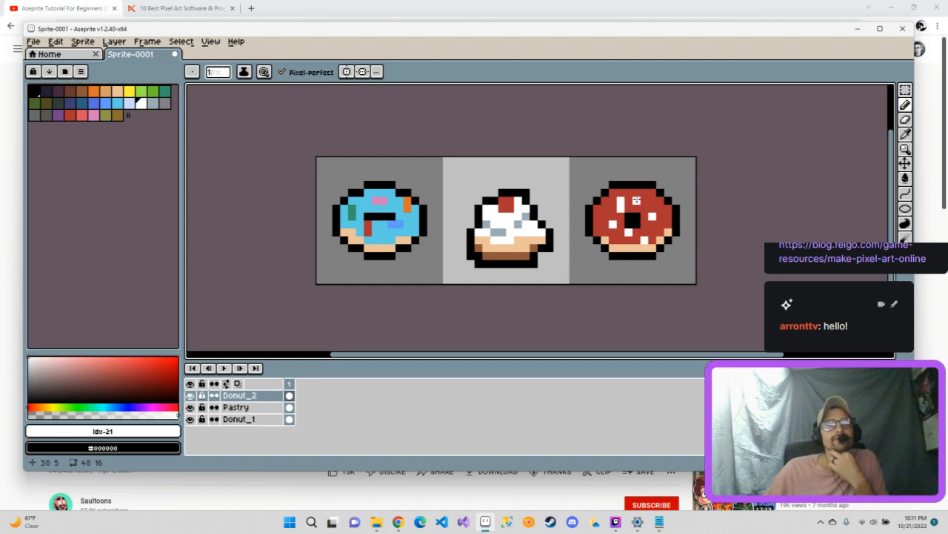
{"action": "left_click", "coordinate": [645, 200]}
{"action": "left_click", "coordinate": [653, 225]}
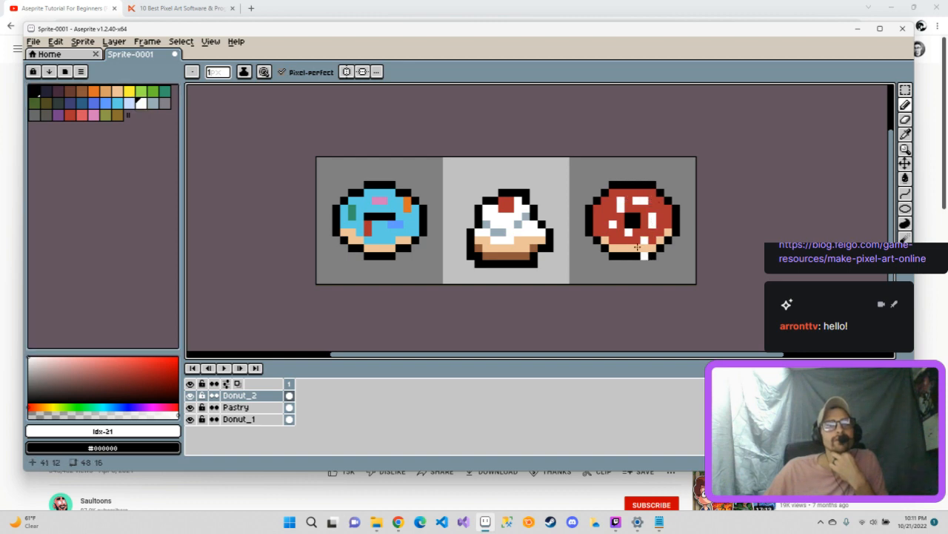
{"action": "left_click", "coordinate": [632, 232]}
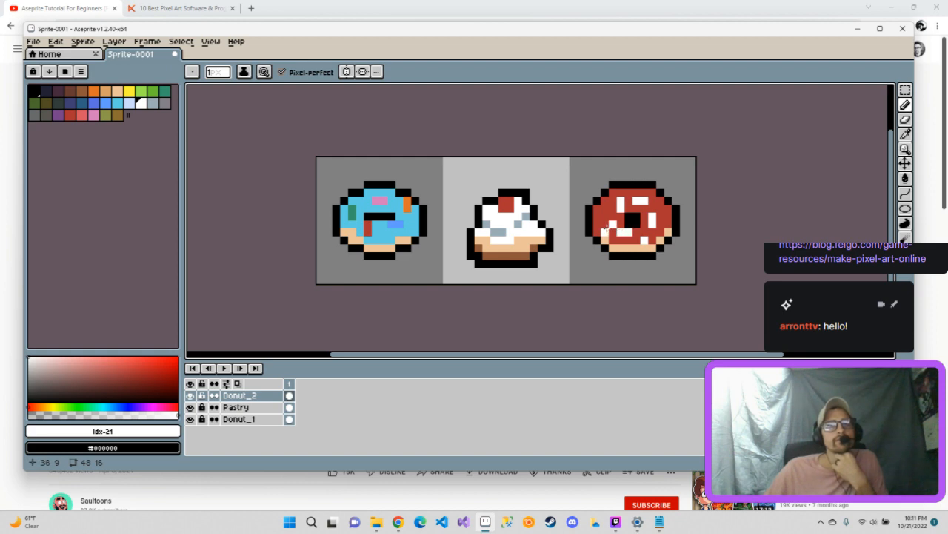
Try widening the second donut's left sprinkle to two pixels, comparing it with undo and redo.
{"action": "left_click", "coordinate": [605, 224]}
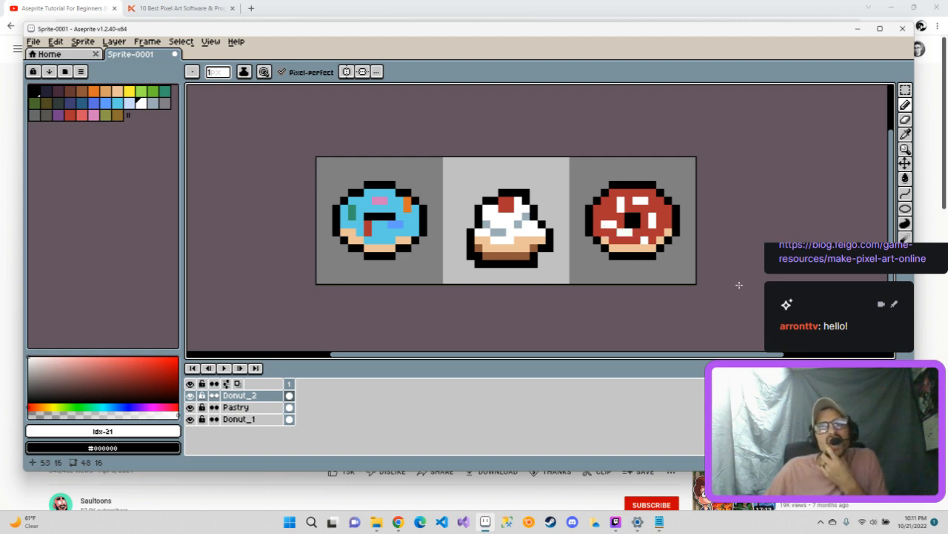
{"action": "key", "text": "ctrl+z"}
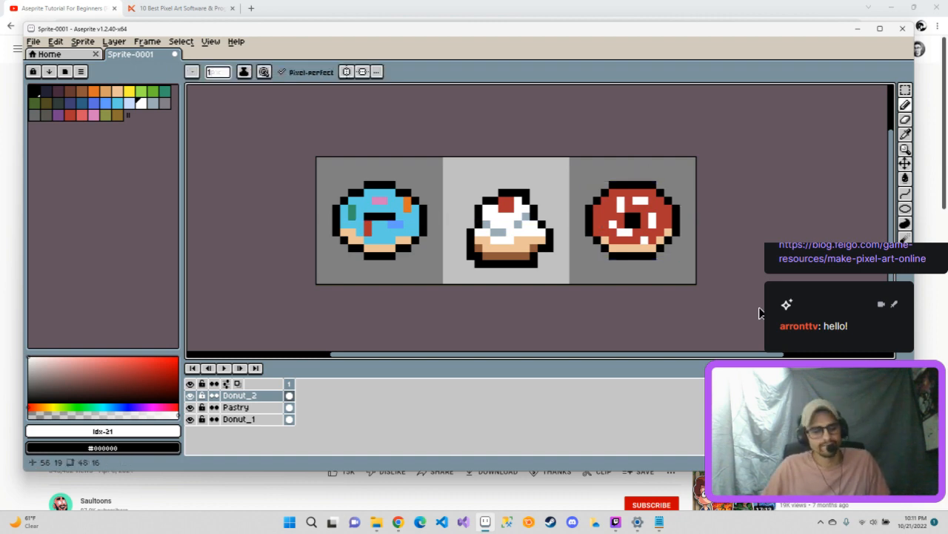
{"action": "key", "text": "ctrl"}
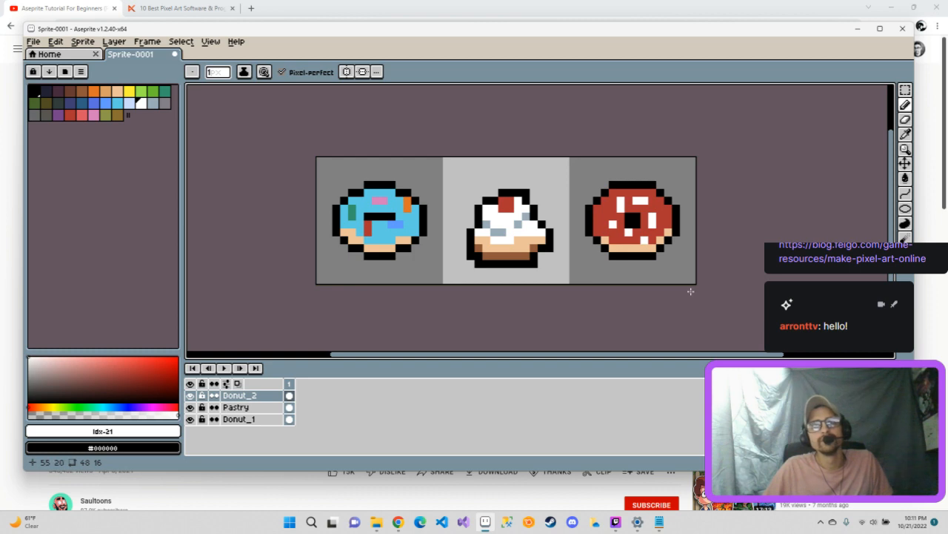
{"action": "key", "text": "ctrl"}
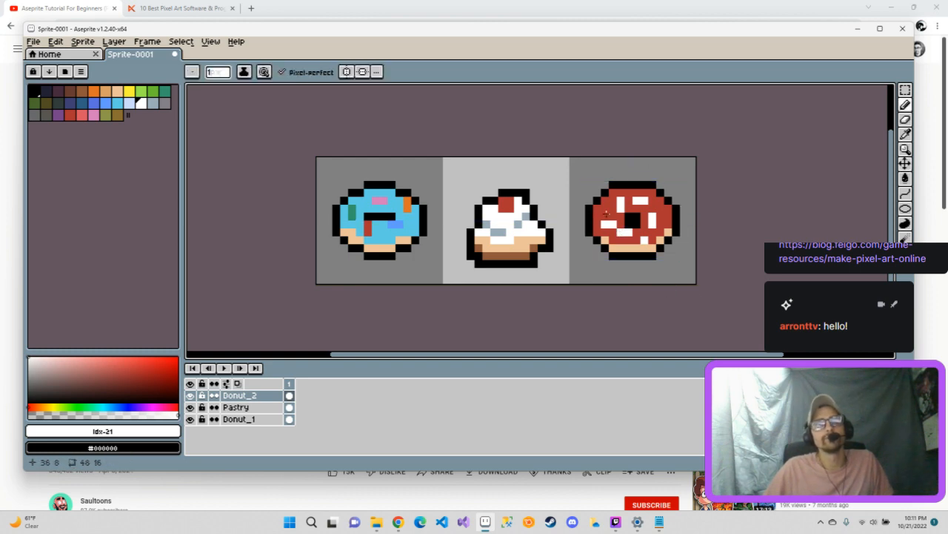
Cover the left and lower-right sprinkles with red (Idx-27) and add a vertical two-pixel white (Idx-21) sprinkle higher on the left side.
{"action": "left_click", "coordinate": [69, 114]}
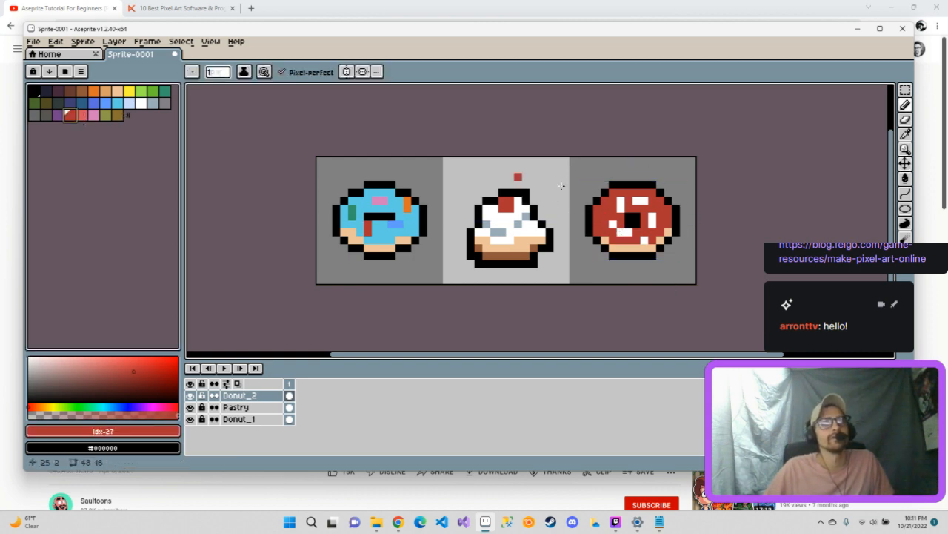
{"action": "left_click", "coordinate": [615, 224]}
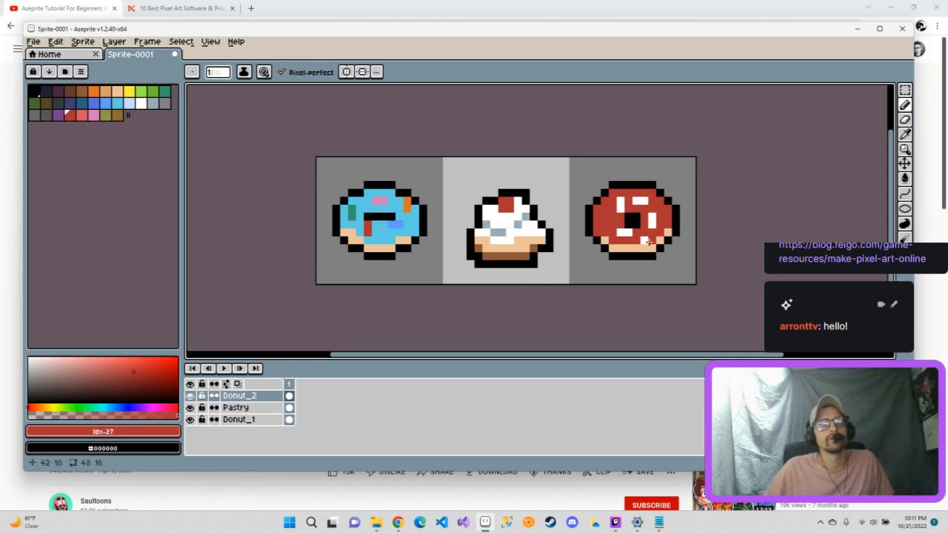
{"action": "left_click", "coordinate": [141, 102]}
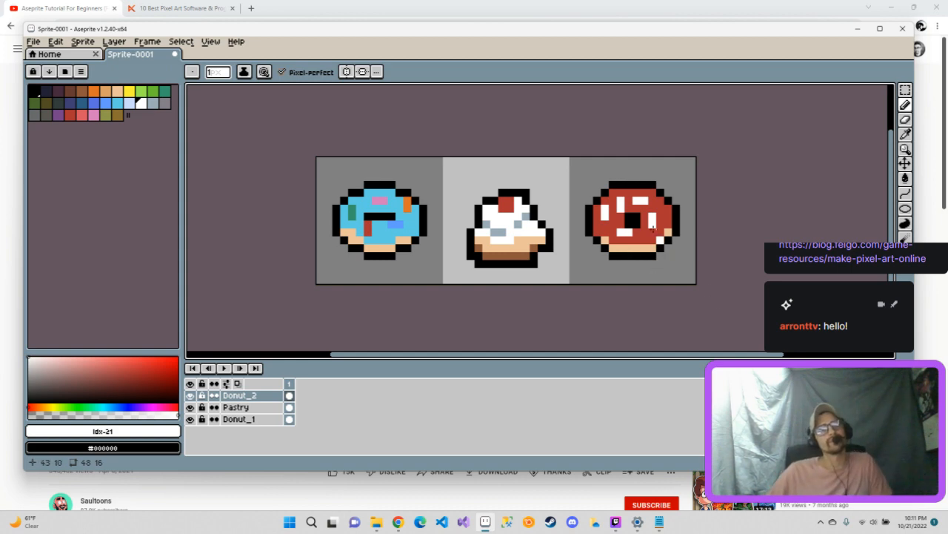
{"action": "left_click_drag", "start_coordinate": [640, 212], "coordinate": [645, 209]}
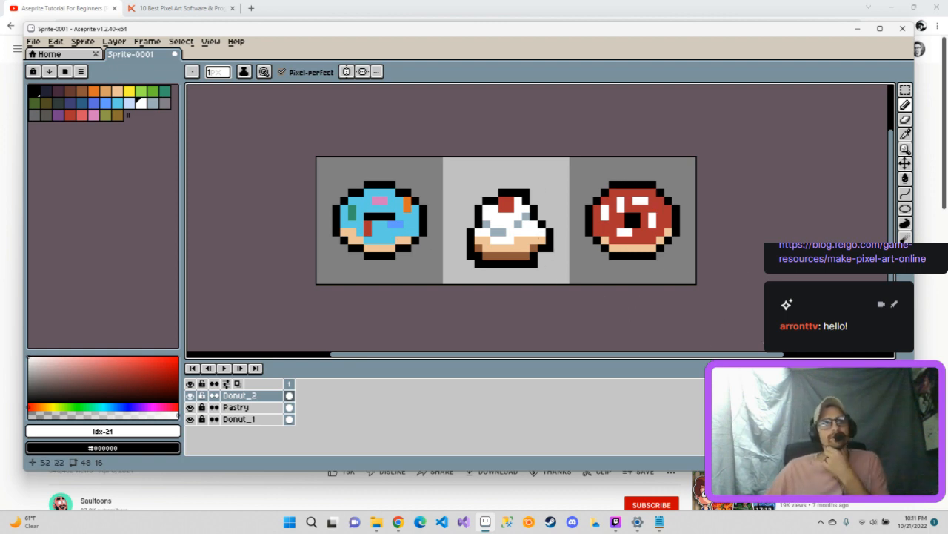
{"action": "left_click_drag", "start_coordinate": [741, 354], "coordinate": [722, 354]}
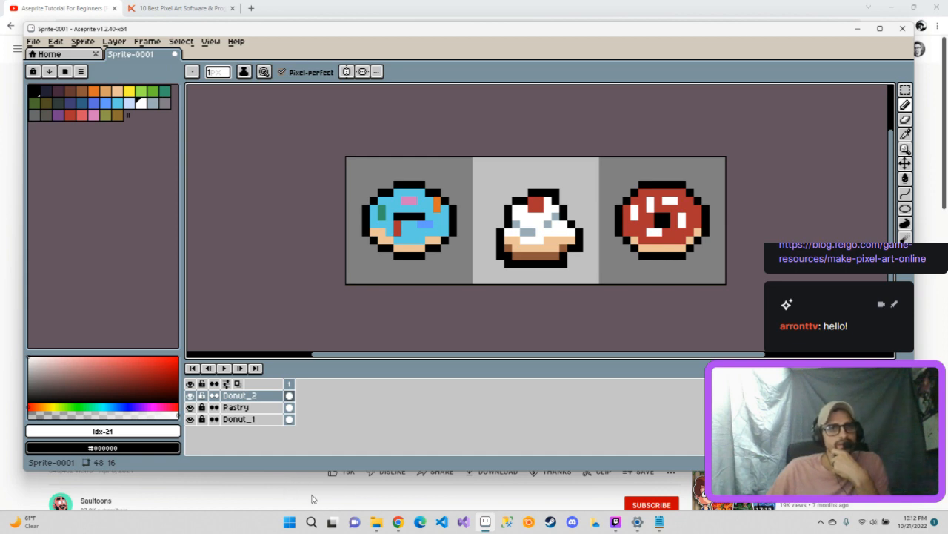
Switch to the Aseprite beginner tutorial on YouTube, skip ahead to Challenge 1 and watch the Move tool demonstration, pausing at 11:14.
{"action": "left_click", "coordinate": [213, 484]}
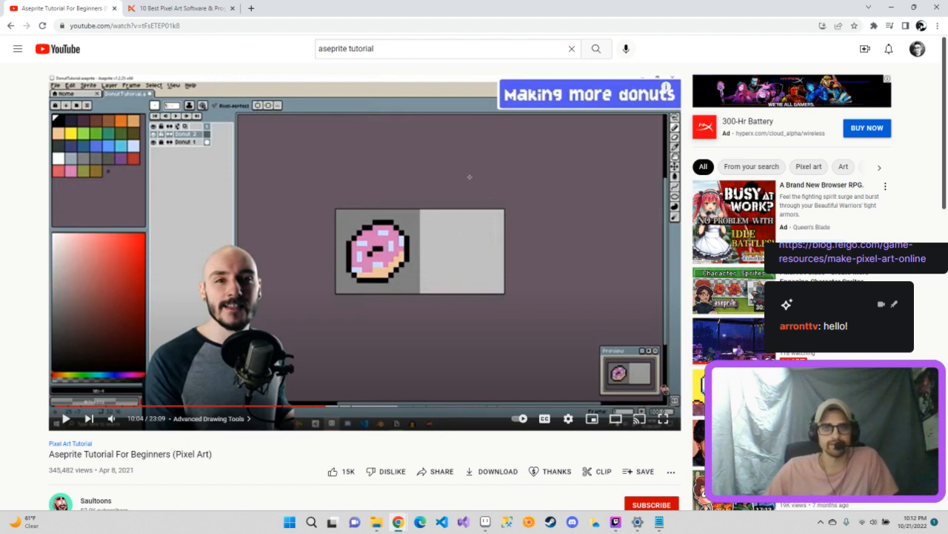
{"action": "left_click", "coordinate": [67, 421]}
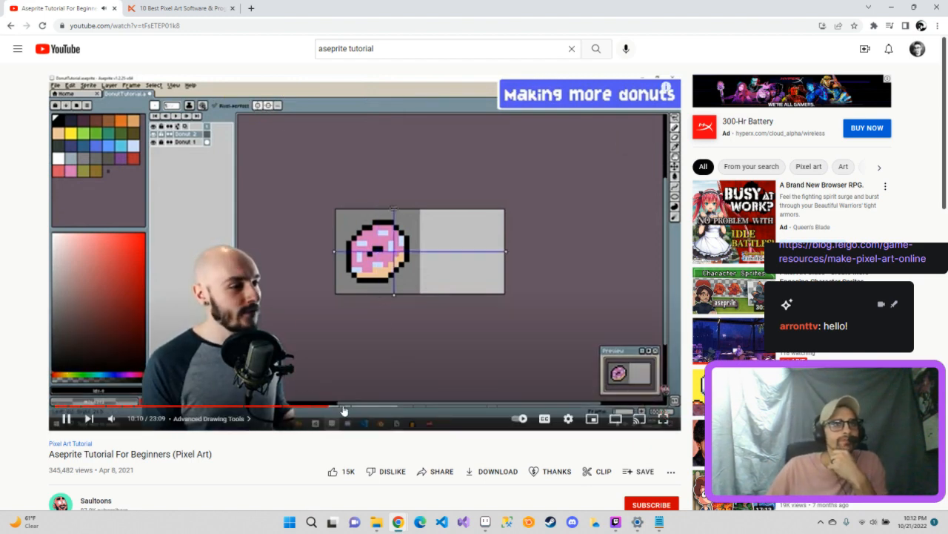
{"action": "left_click", "coordinate": [344, 409]}
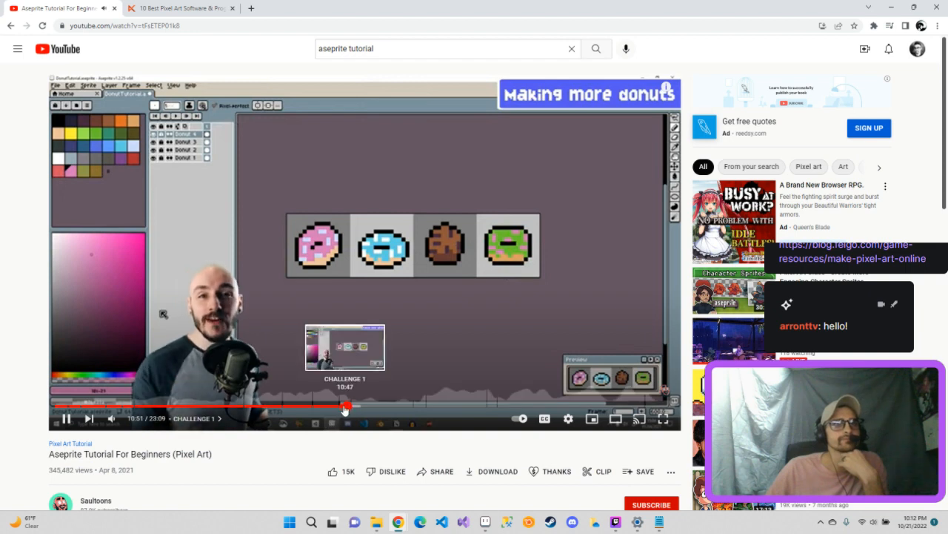
{"action": "left_click", "coordinate": [342, 409]}
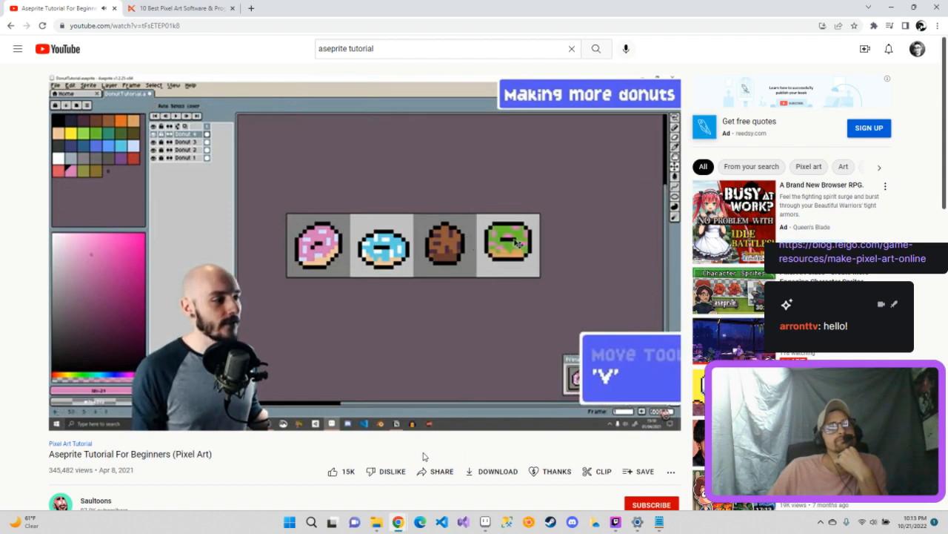
{"action": "mouse_move", "coordinate": [65, 421]}
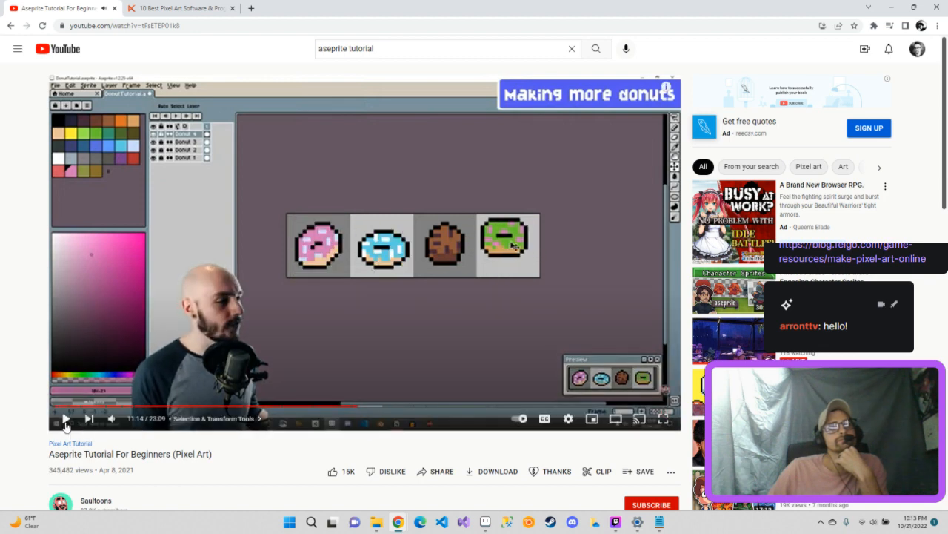
Switch to Aseprite and use the Move tool to shift the Donut_2 and Donut_1 layer artwork down one pixel each.
{"action": "left_click", "coordinate": [485, 523]}
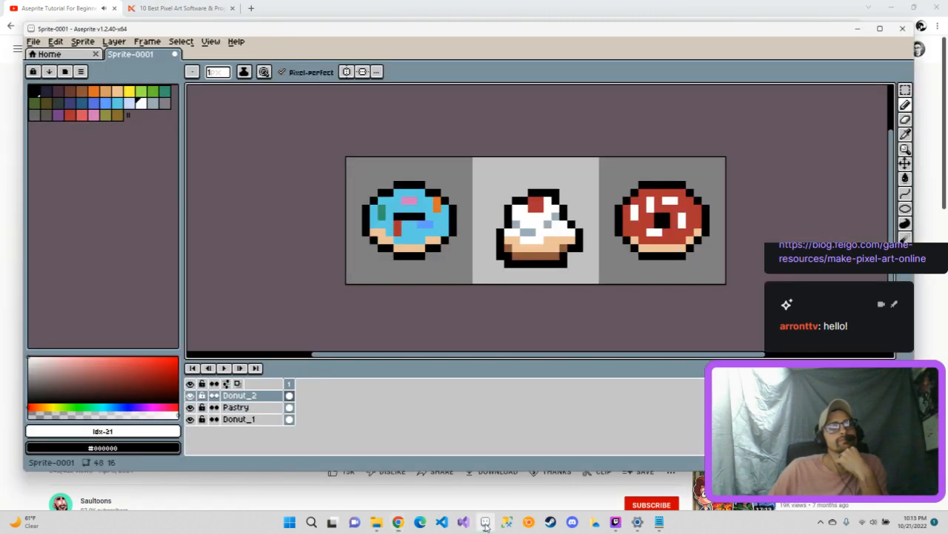
{"action": "key", "text": "v"}
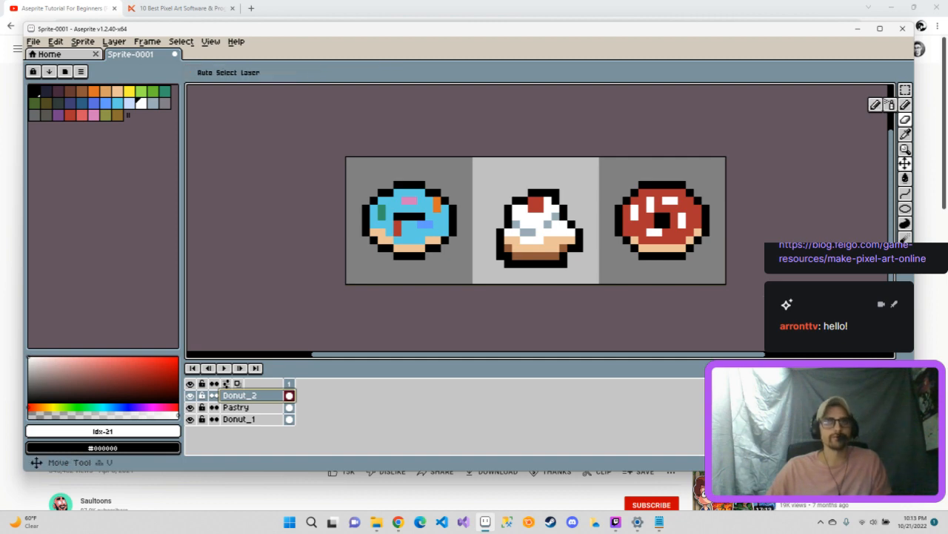
{"action": "mouse_move", "coordinate": [665, 224]}
{"action": "left_mouse_down"}
{"action": "mouse_move", "coordinate": [649, 211]}
{"action": "mouse_move", "coordinate": [555, 217]}
{"action": "mouse_move", "coordinate": [667, 219]}
{"action": "mouse_move", "coordinate": [673, 231]}
{"action": "left_mouse_up"}
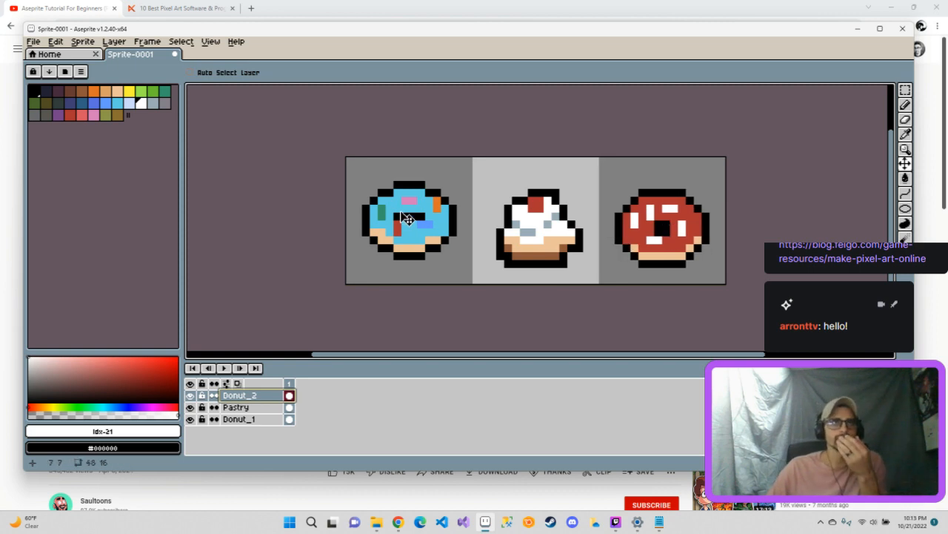
{"action": "left_click", "coordinate": [251, 419]}
{"action": "left_click_drag", "start_coordinate": [425, 214], "coordinate": [423, 221]}
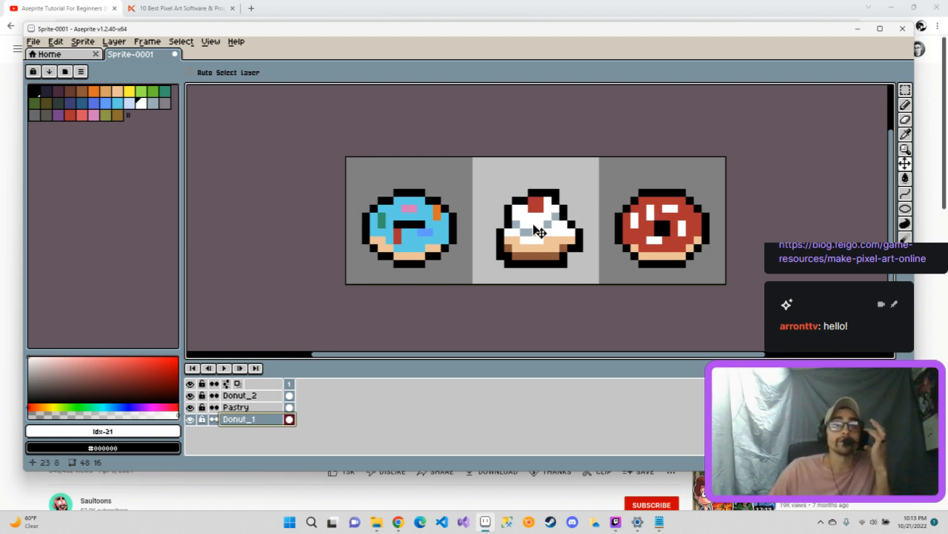
Move the artwork on the Donut_1, Pastry and Donut_2 layers up one pixel each.
{"action": "left_click_drag", "start_coordinate": [412, 231], "coordinate": [413, 225]}
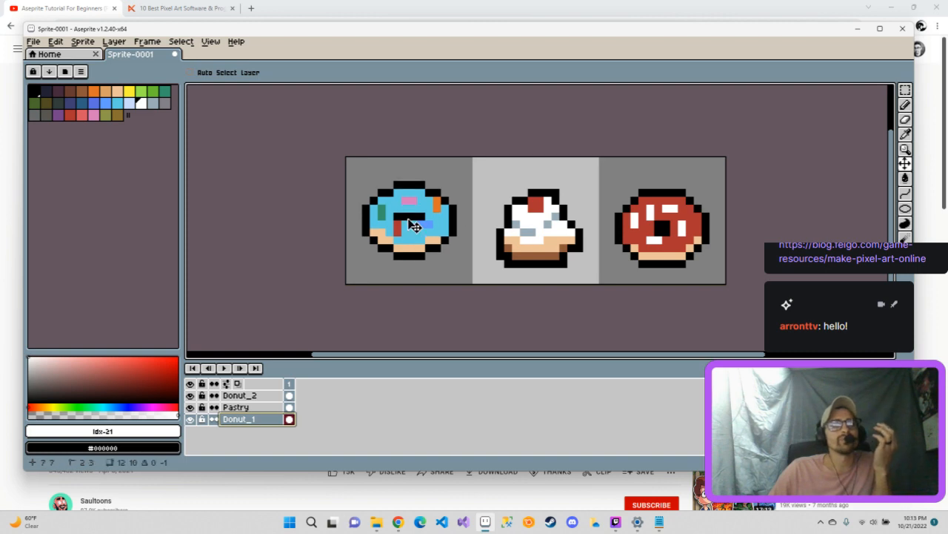
{"action": "left_click", "coordinate": [245, 407]}
{"action": "left_click_drag", "start_coordinate": [540, 245], "coordinate": [540, 238]}
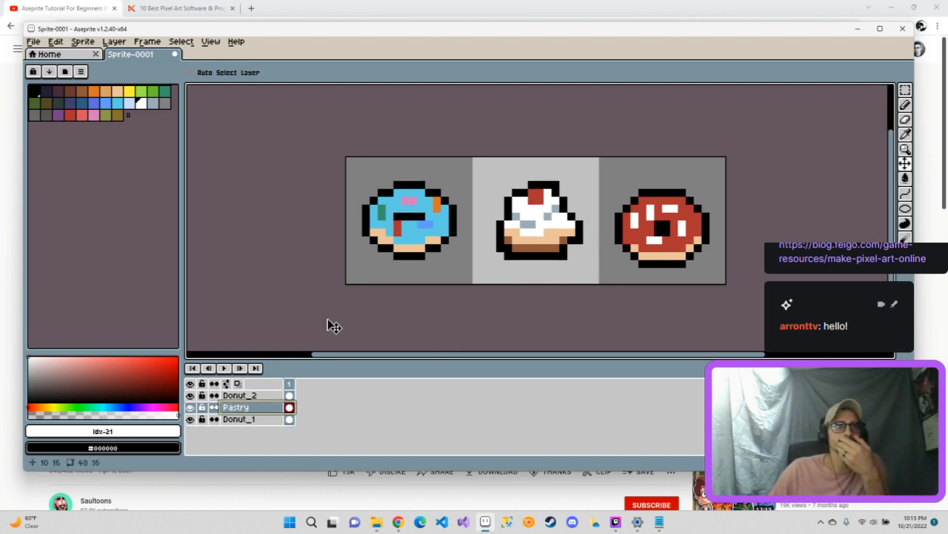
{"action": "left_click", "coordinate": [244, 395]}
{"action": "left_click_drag", "start_coordinate": [661, 236], "coordinate": [661, 228]}
{"action": "left_click_drag", "start_coordinate": [722, 355], "coordinate": [727, 353]}
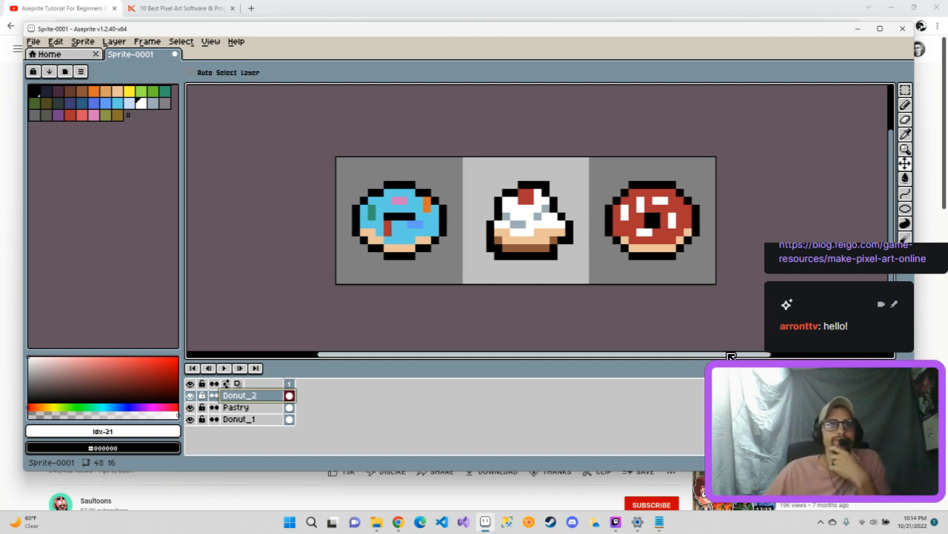
Switch to the YouTube tutorial and watch the selection and transform tools section up to Challenge 2, pausing there.
{"action": "left_click", "coordinate": [245, 471]}
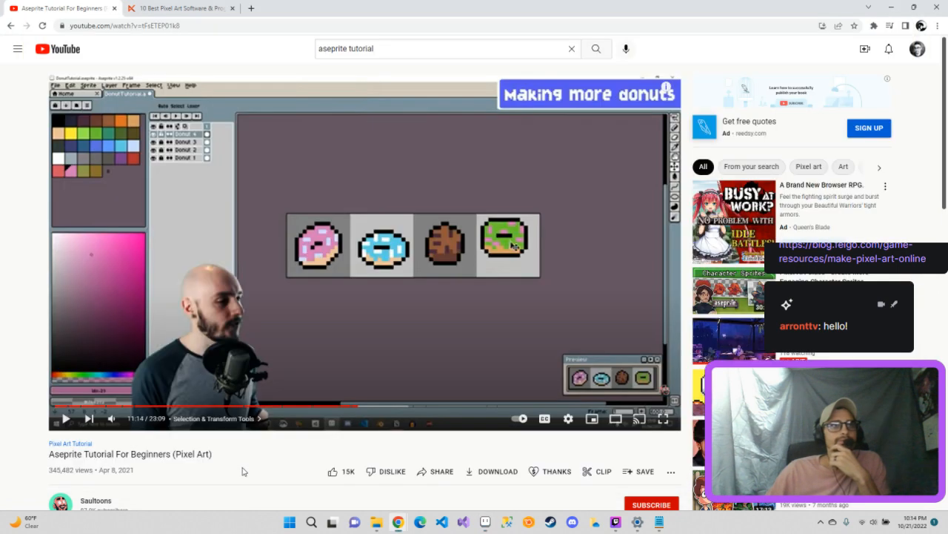
{"action": "left_click", "coordinate": [67, 419]}
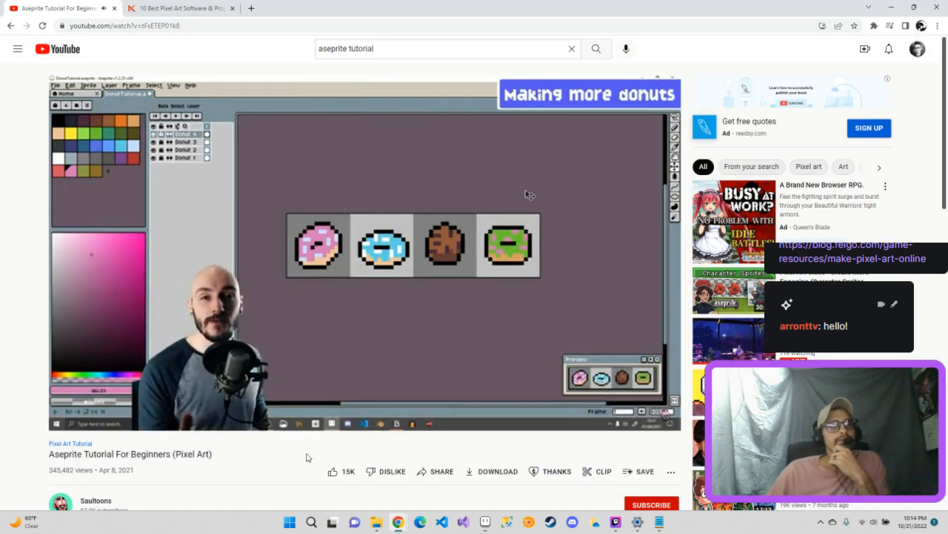
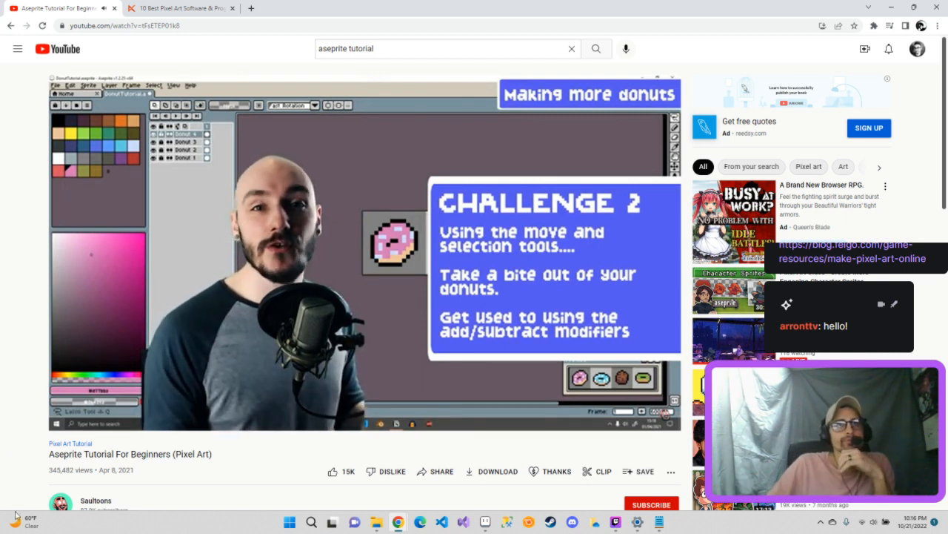
{"action": "mouse_move", "coordinate": [388, 345]}
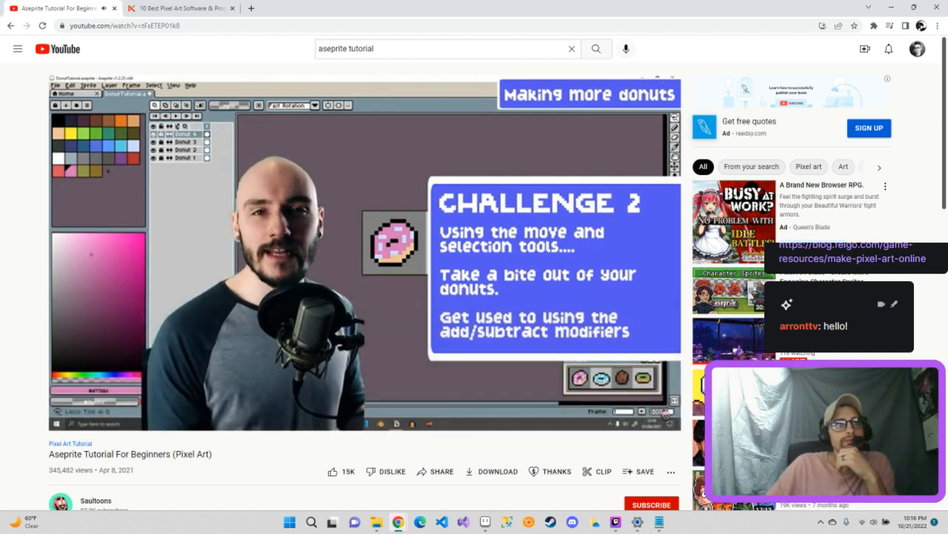
{"action": "left_click", "coordinate": [401, 339]}
{"action": "left_click", "coordinate": [401, 338]}
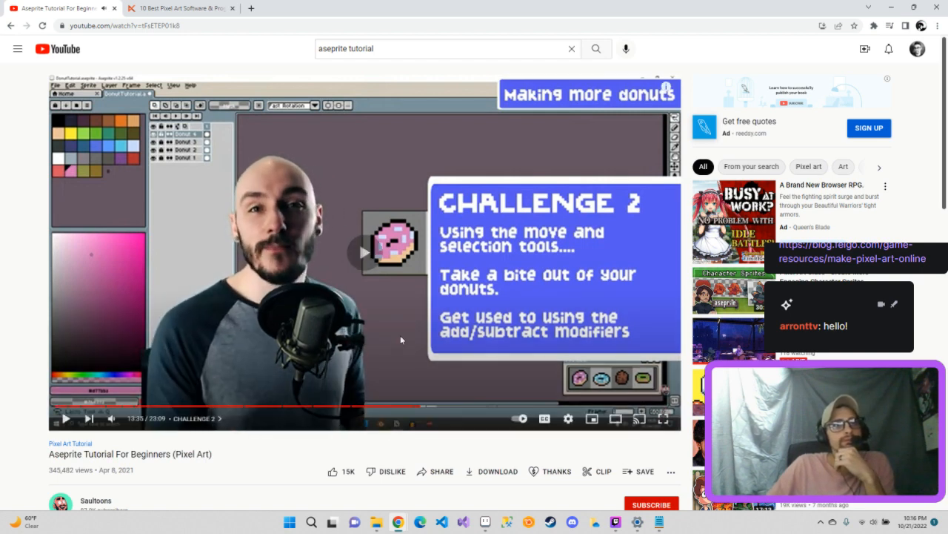
{"action": "left_click", "coordinate": [400, 339]}
Switch to Aseprite and delete an elliptical marquee area of about 6 by 4 pixels from the upper left of the Donut_1 donut.
{"action": "key", "text": "alt+Tab"}
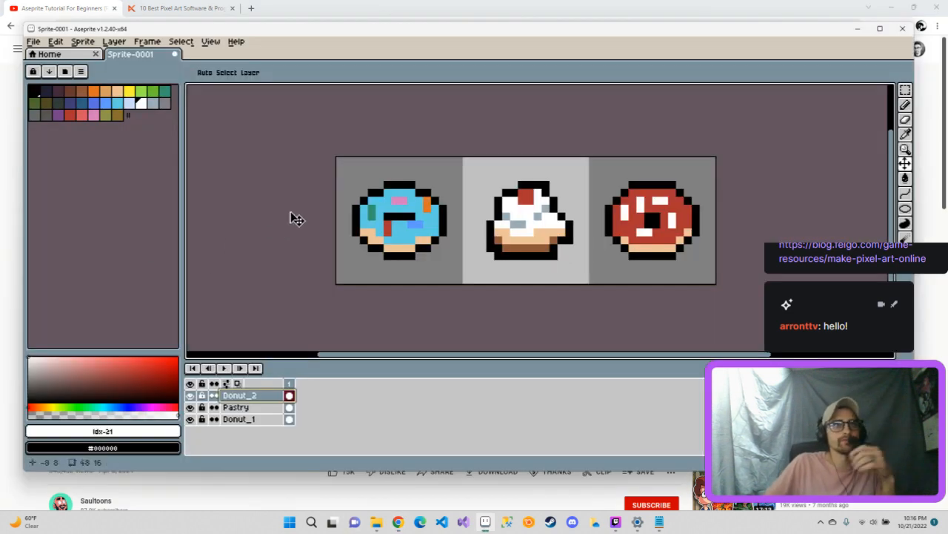
{"action": "left_click", "coordinate": [905, 90]}
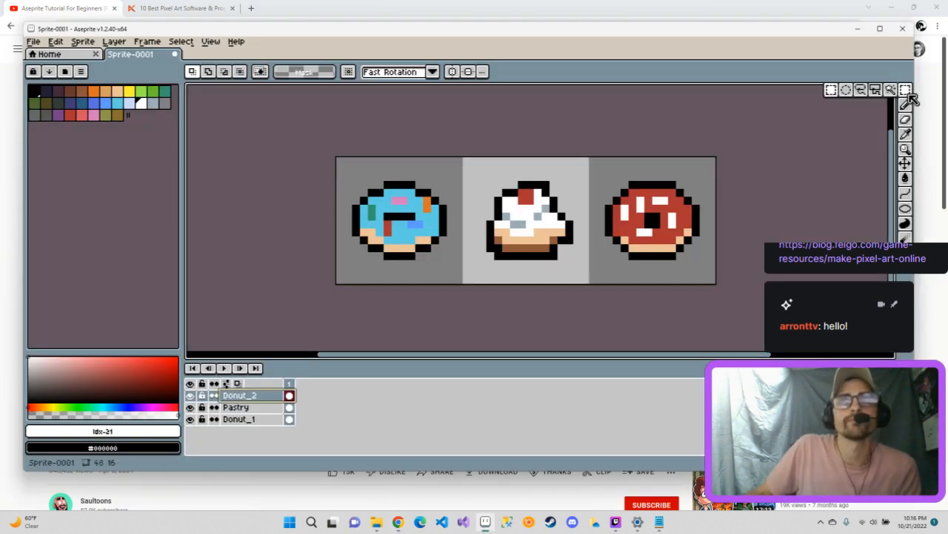
{"action": "left_click", "coordinate": [846, 90]}
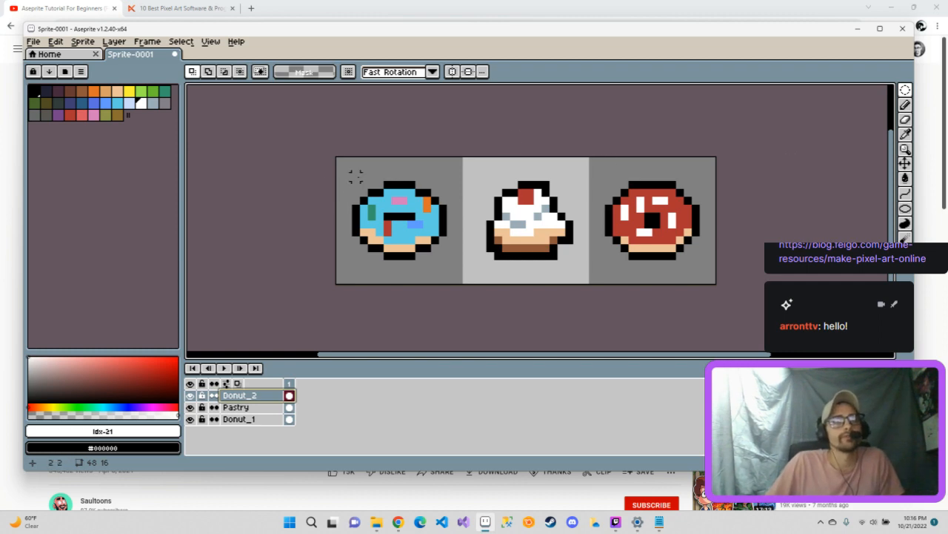
{"action": "left_click", "coordinate": [252, 419]}
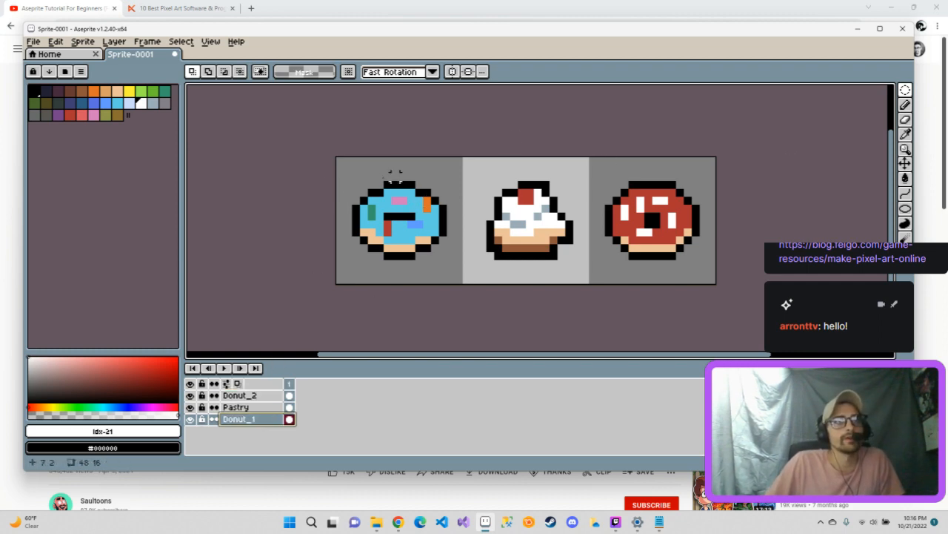
{"action": "left_click_drag", "start_coordinate": [363, 181], "coordinate": [418, 207]}
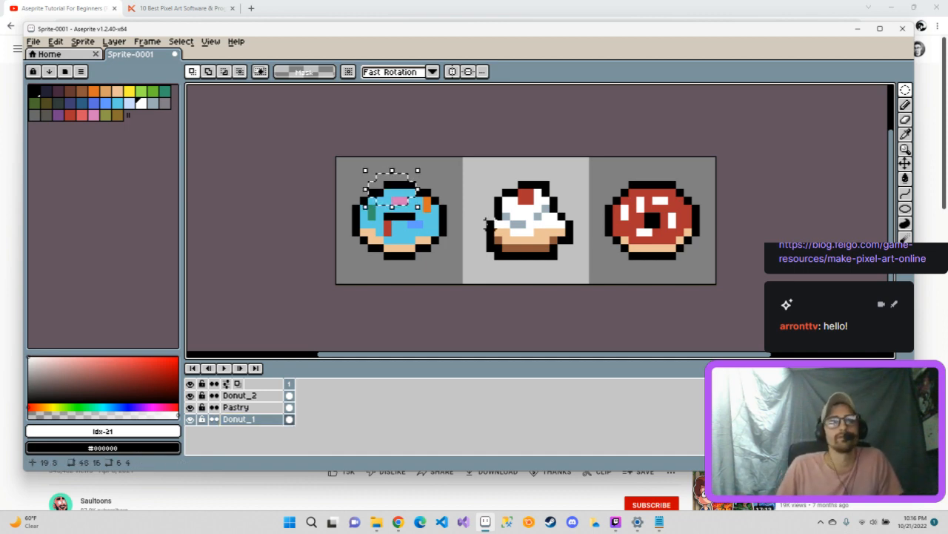
{"action": "key", "text": "Delete"}
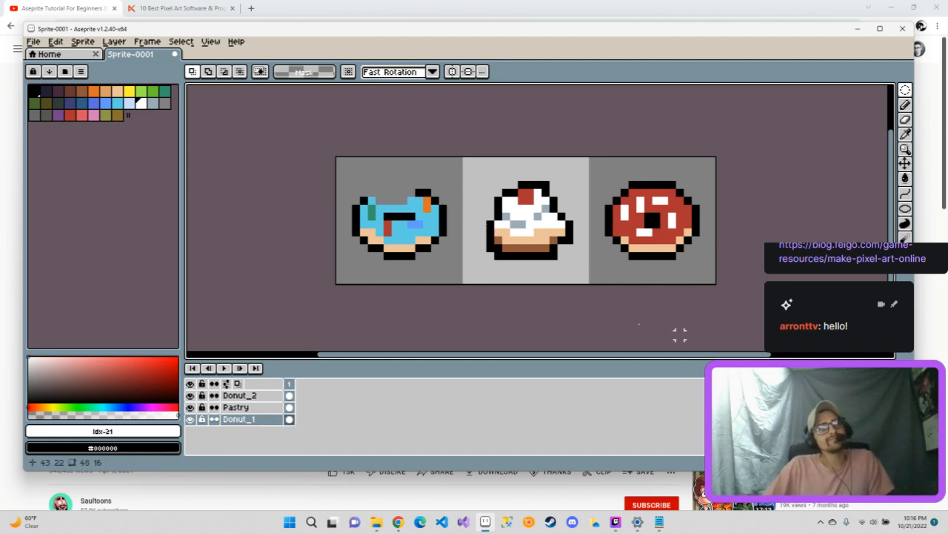
Lasso an area of about 7 by 6 pixels over the pastry's lower left on the Pastry layer and delete it.
{"action": "left_click", "coordinate": [905, 90]}
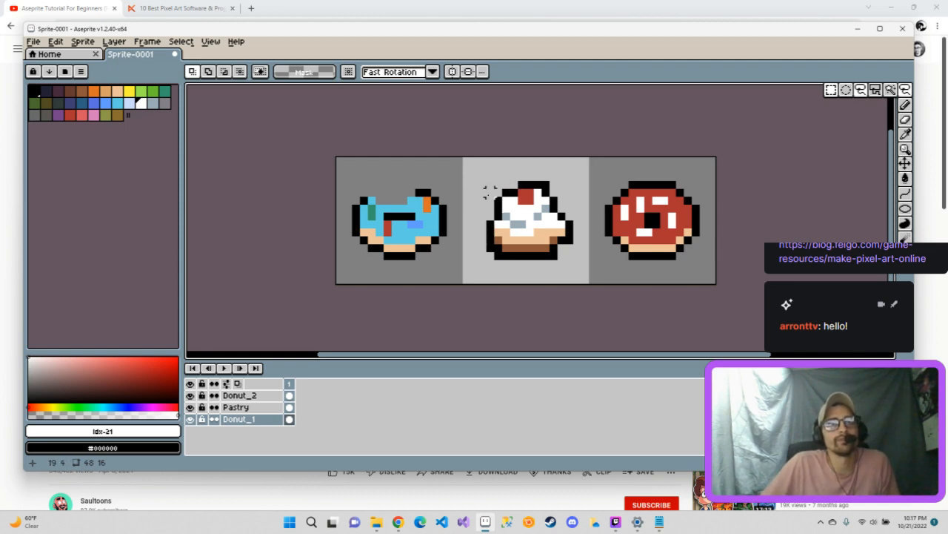
{"action": "mouse_move", "coordinate": [482, 193]}
{"action": "left_mouse_down"}
{"action": "mouse_move", "coordinate": [517, 226]}
{"action": "mouse_move", "coordinate": [519, 251]}
{"action": "mouse_move", "coordinate": [514, 265]}
{"action": "mouse_move", "coordinate": [493, 268]}
{"action": "mouse_move", "coordinate": [465, 261]}
{"action": "mouse_move", "coordinate": [457, 207]}
{"action": "mouse_move", "coordinate": [483, 194]}
{"action": "left_mouse_up"}
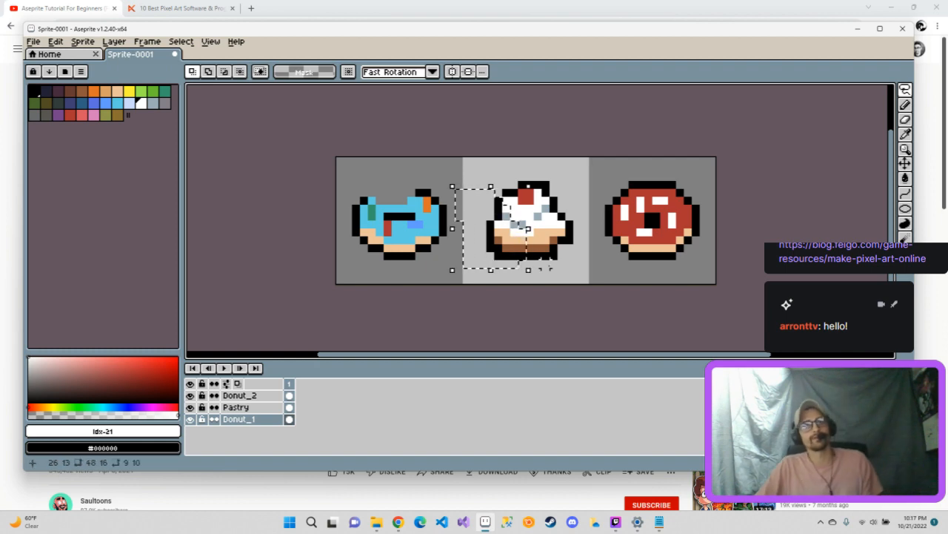
{"action": "left_click", "coordinate": [577, 282]}
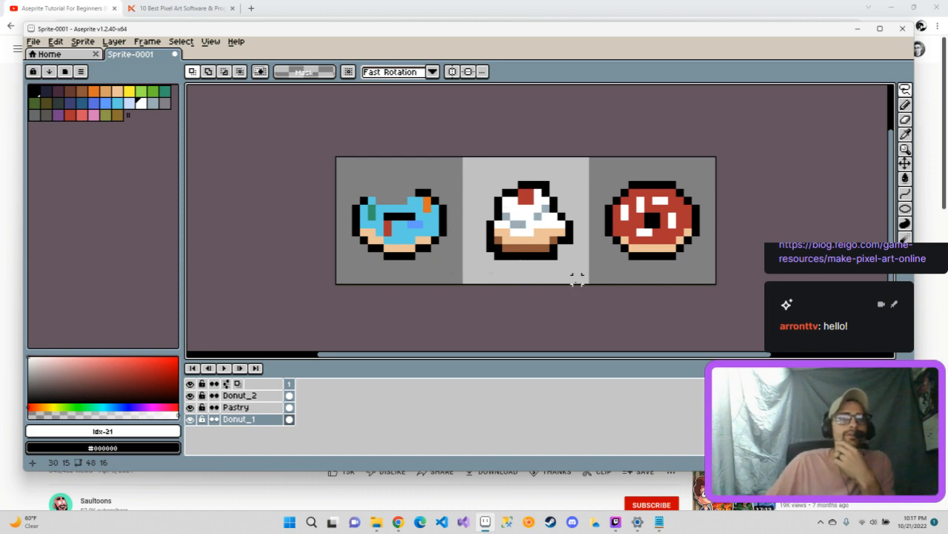
{"action": "left_click", "coordinate": [256, 407]}
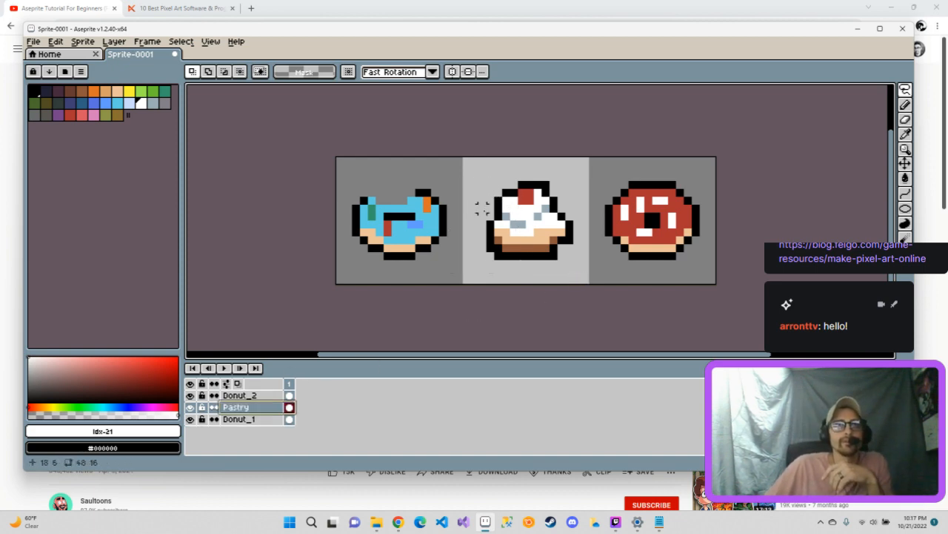
{"action": "mouse_move", "coordinate": [482, 210]}
{"action": "left_mouse_down"}
{"action": "mouse_move", "coordinate": [528, 239]}
{"action": "mouse_move", "coordinate": [510, 259]}
{"action": "mouse_move", "coordinate": [473, 248]}
{"action": "mouse_move", "coordinate": [478, 255]}
{"action": "left_mouse_up"}
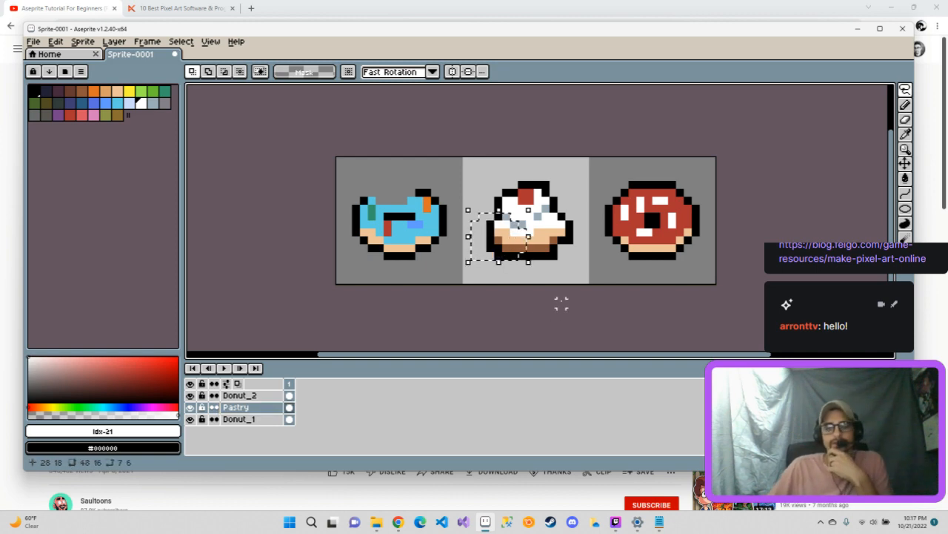
{"action": "key", "text": "Delete"}
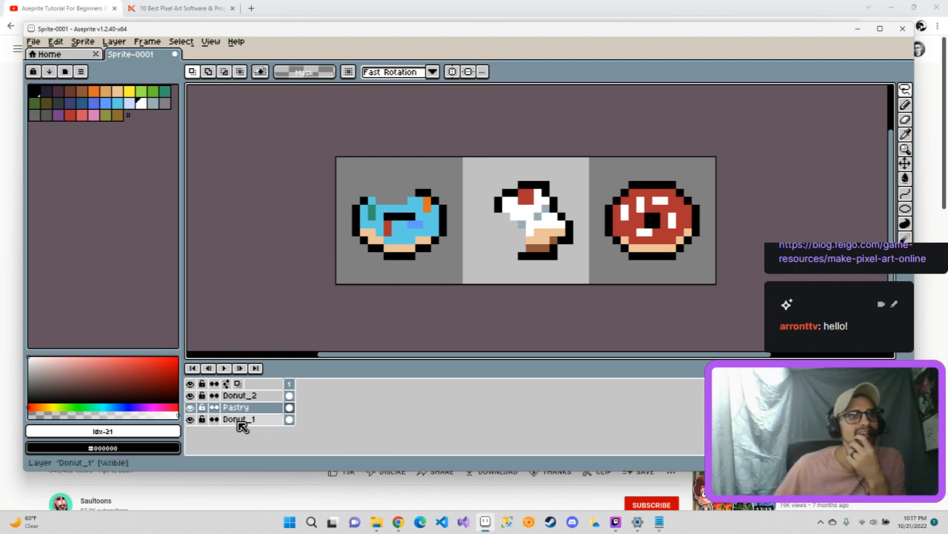
On the Donut_2 layer, lasso an area of about 6 by 7 pixels over the red donut's upper left.
{"action": "left_click", "coordinate": [239, 395]}
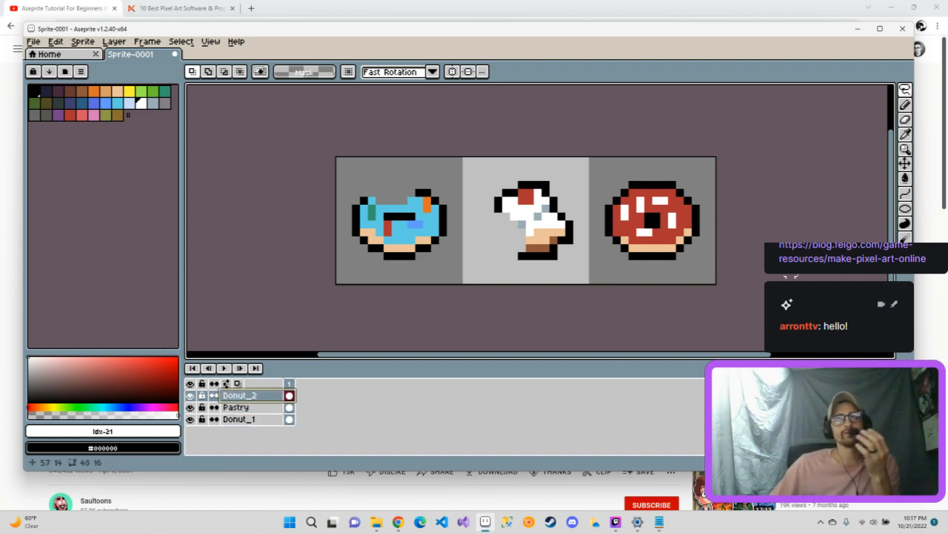
{"action": "left_click", "coordinate": [905, 90]}
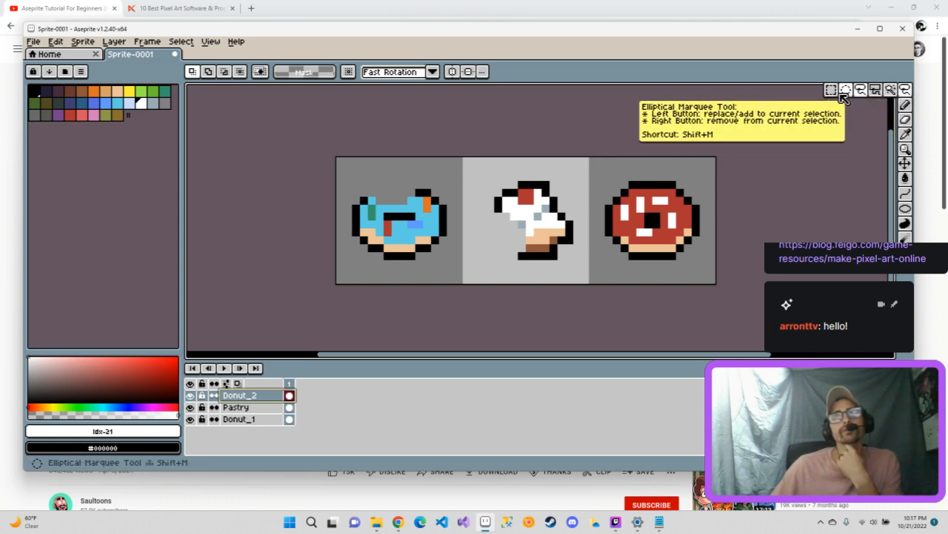
{"action": "left_click", "coordinate": [833, 91]}
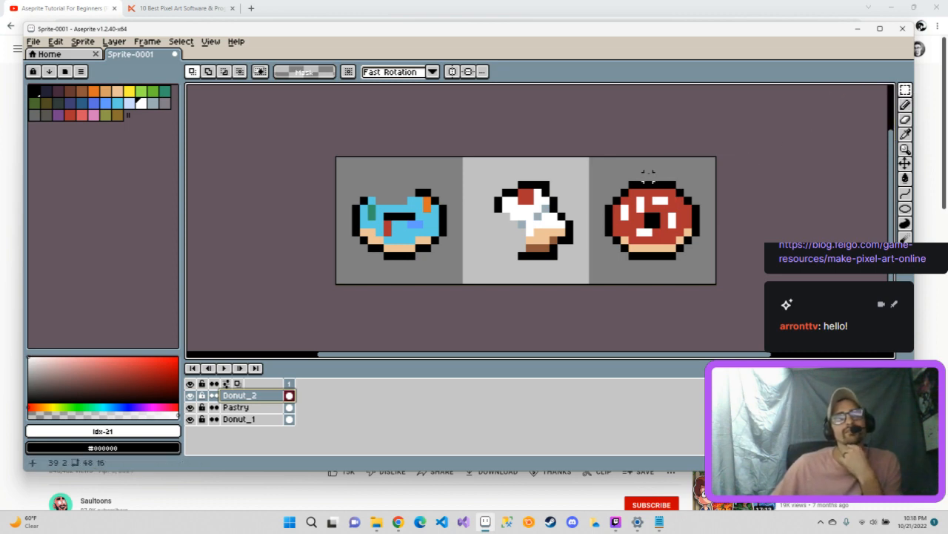
{"action": "left_click", "coordinate": [905, 90]}
{"action": "left_click", "coordinate": [845, 90]}
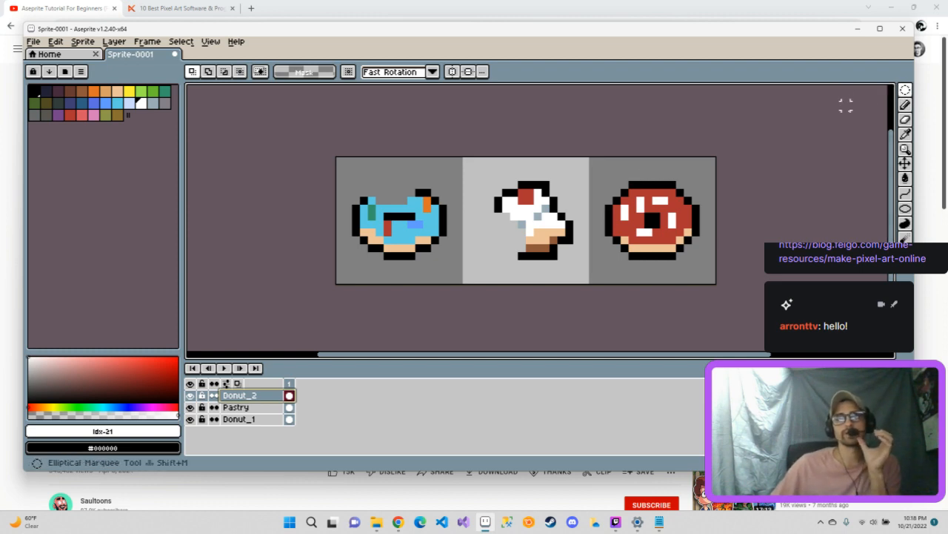
{"action": "left_click", "coordinate": [904, 90]}
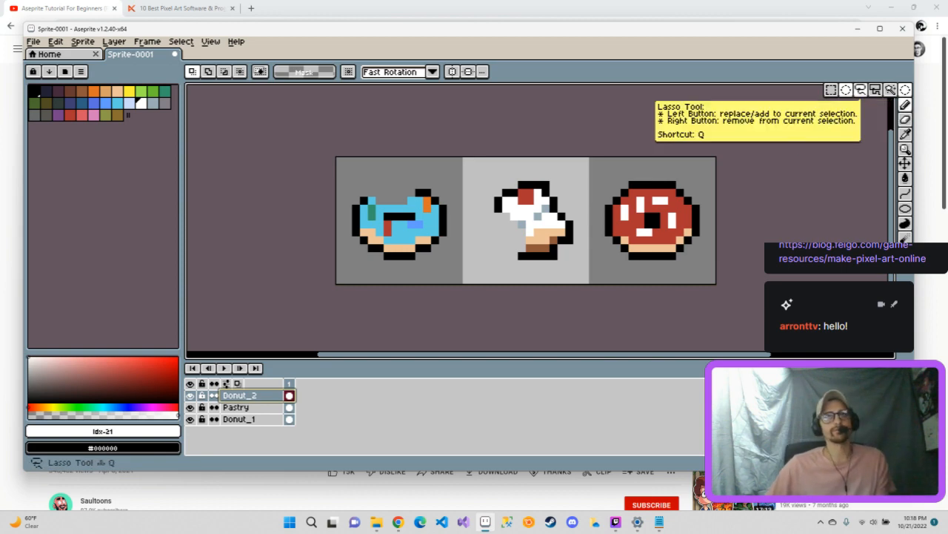
{"action": "left_click", "coordinate": [861, 89]}
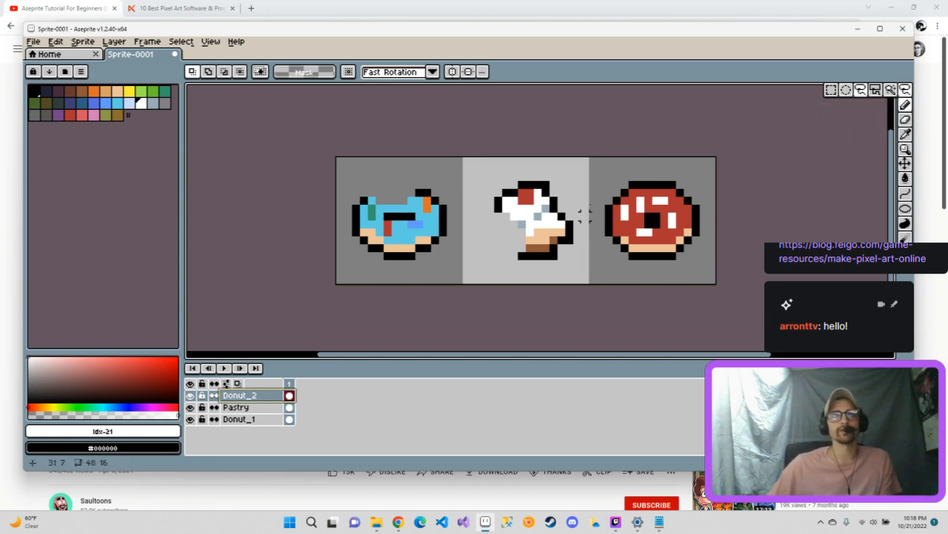
{"action": "mouse_move", "coordinate": [630, 169]}
{"action": "left_mouse_down"}
{"action": "mouse_move", "coordinate": [608, 199]}
{"action": "mouse_move", "coordinate": [618, 212]}
{"action": "mouse_move", "coordinate": [655, 192]}
{"action": "left_mouse_up"}
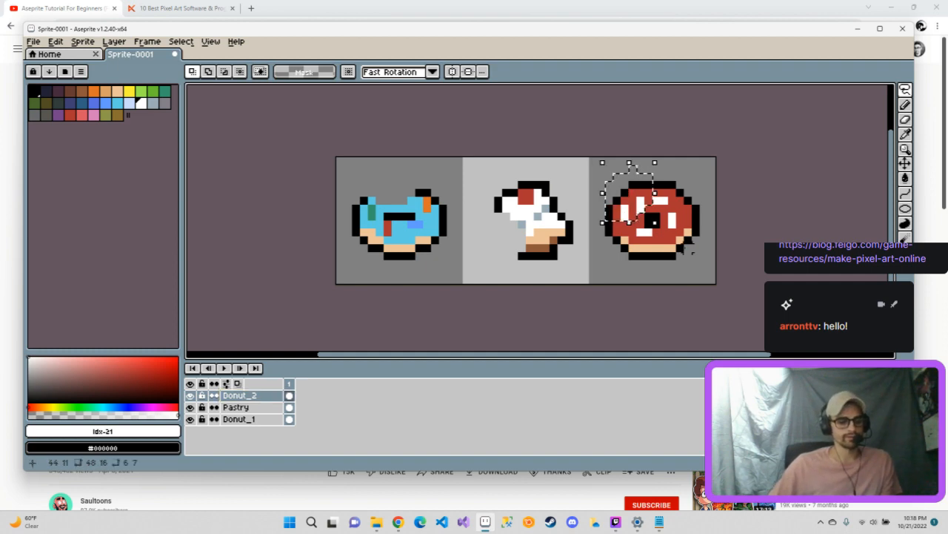
Add a lassoed area of about 6 by 3 pixels over the red donut's lower right to the selection and delete both areas.
{"action": "mouse_move", "coordinate": [700, 250]}
{"action": "left_mouse_down"}
{"action": "mouse_move", "coordinate": [659, 246]}
{"action": "mouse_move", "coordinate": [656, 261]}
{"action": "mouse_move", "coordinate": [687, 264]}
{"action": "left_mouse_up"}
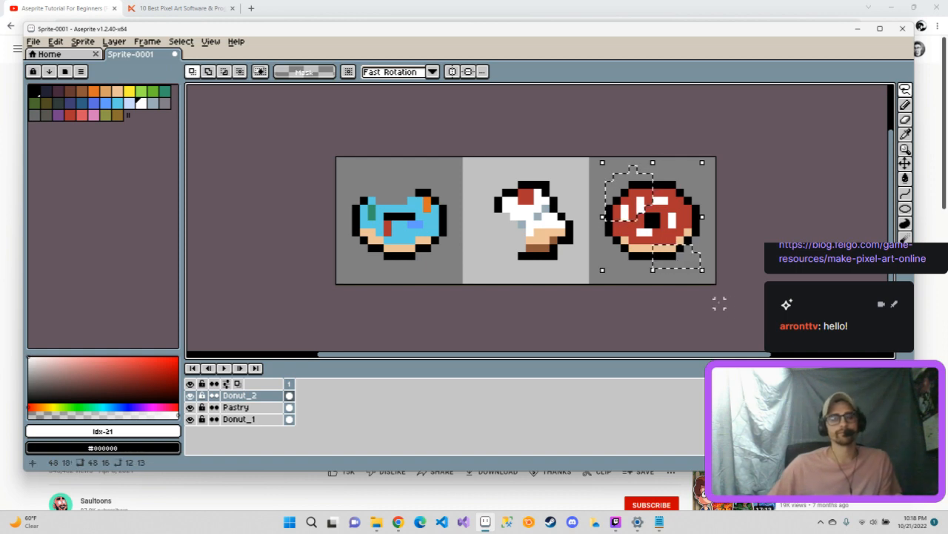
{"action": "key", "text": "Delete"}
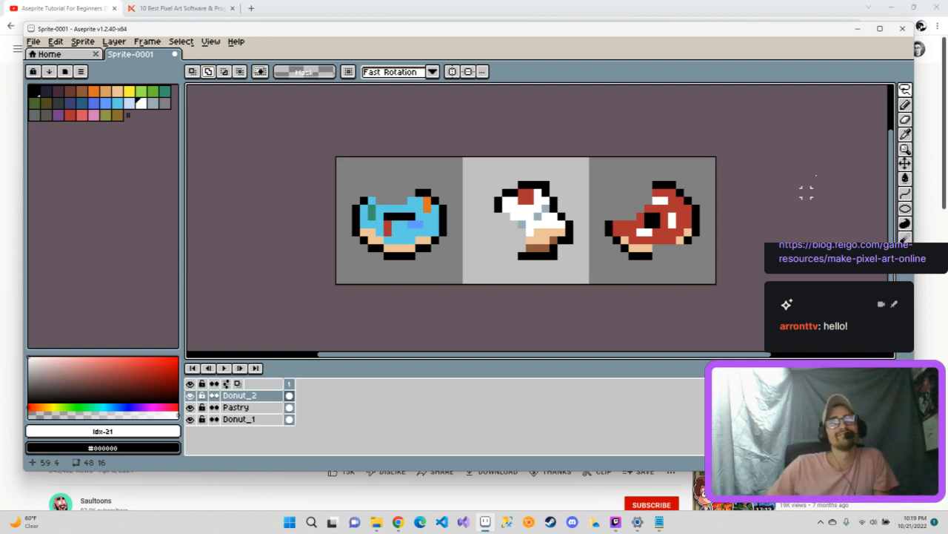
Build a combined lasso selection over the red donut's upper right and lower left, about 13 by 14 pixels overall, and clear it.
{"action": "left_click_drag", "start_coordinate": [618, 162], "coordinate": [671, 207]}
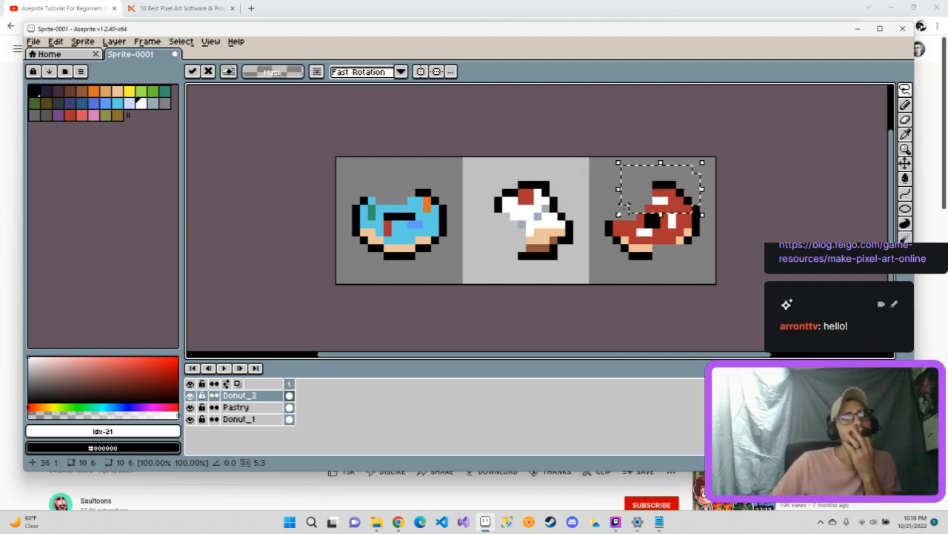
{"action": "left_click", "coordinate": [625, 249], "text": "shift"}
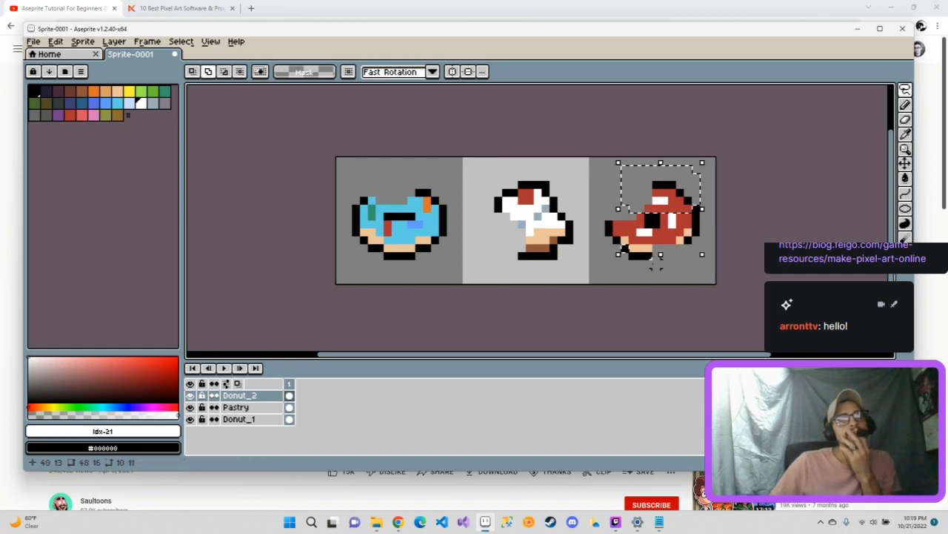
{"action": "mouse_move", "coordinate": [601, 247]}
{"action": "left_mouse_down"}
{"action": "mouse_move", "coordinate": [649, 239]}
{"action": "mouse_move", "coordinate": [617, 263]}
{"action": "mouse_move", "coordinate": [601, 246]}
{"action": "left_mouse_up"}
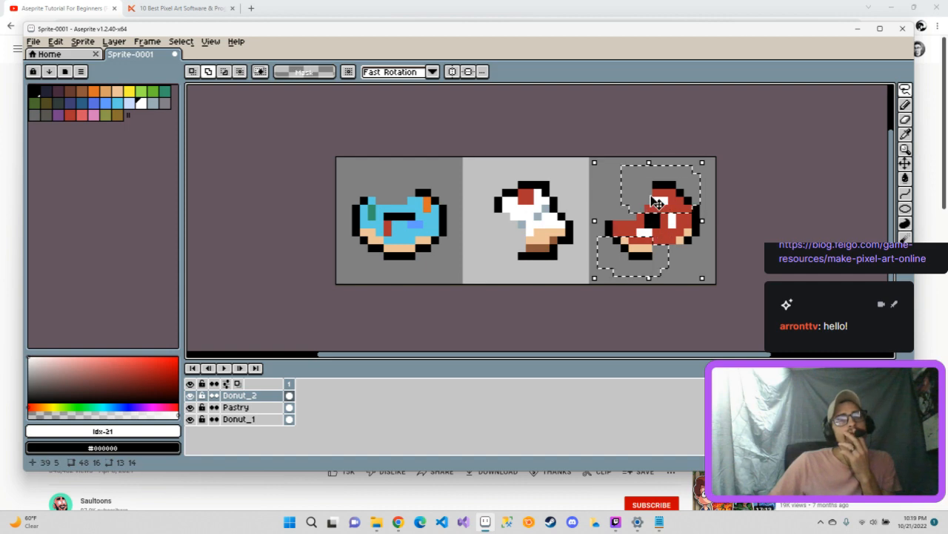
{"action": "mouse_move", "coordinate": [651, 197]}
{"action": "left_mouse_down"}
{"action": "mouse_move", "coordinate": [613, 196]}
{"action": "mouse_move", "coordinate": [651, 198]}
{"action": "left_mouse_up"}
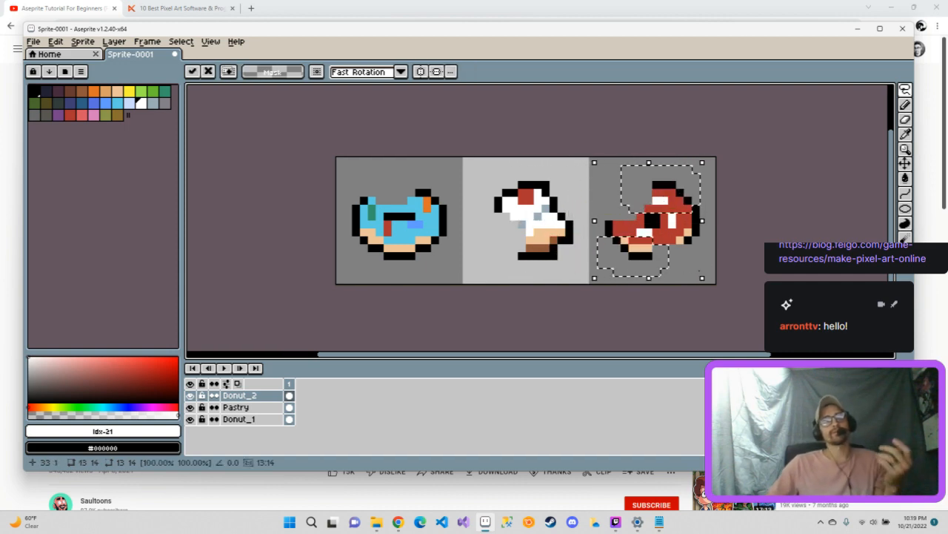
{"action": "key", "text": "ctrl+z"}
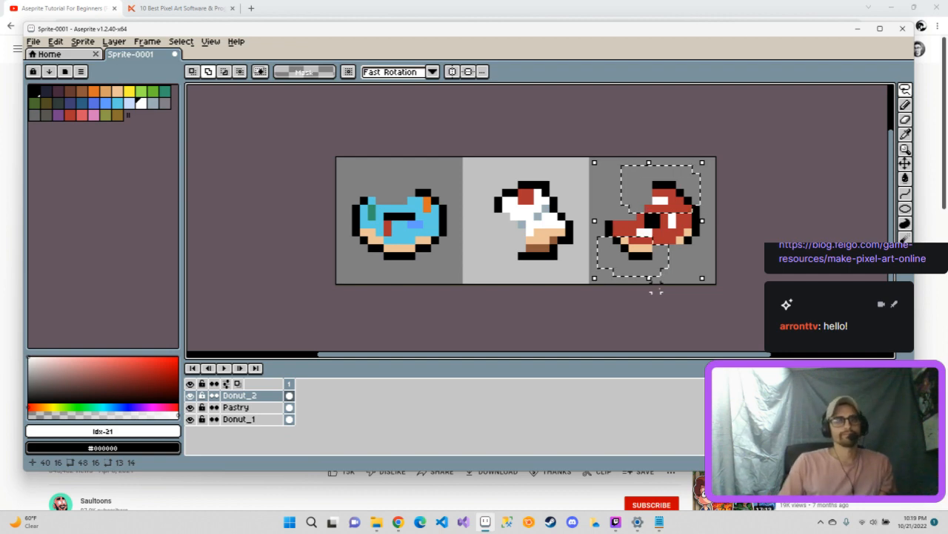
{"action": "key", "text": "ctrl+y"}
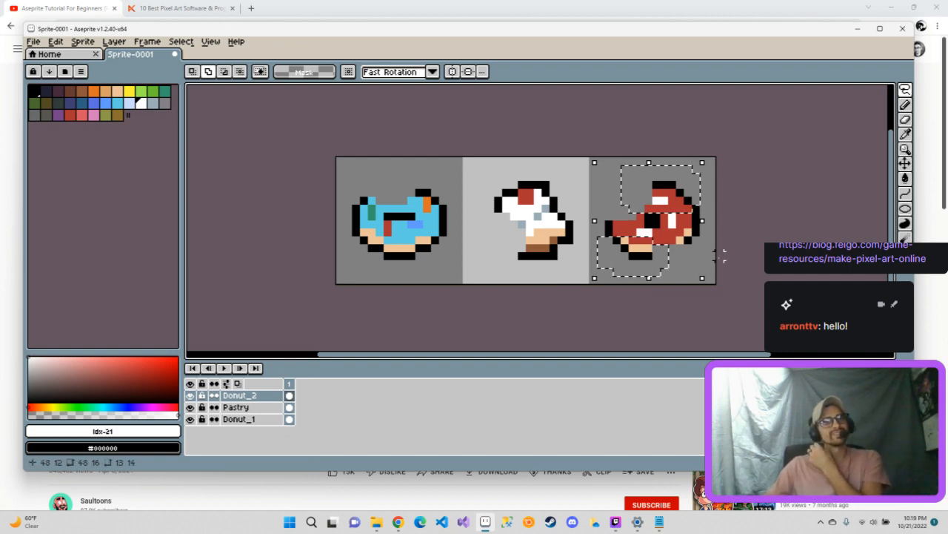
{"action": "key", "text": "m"}
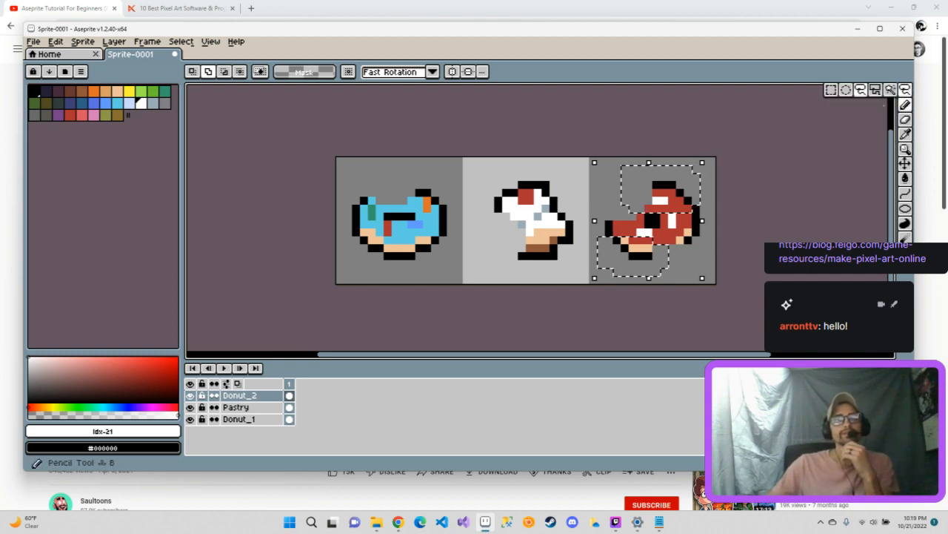
{"action": "key", "text": "shift+m"}
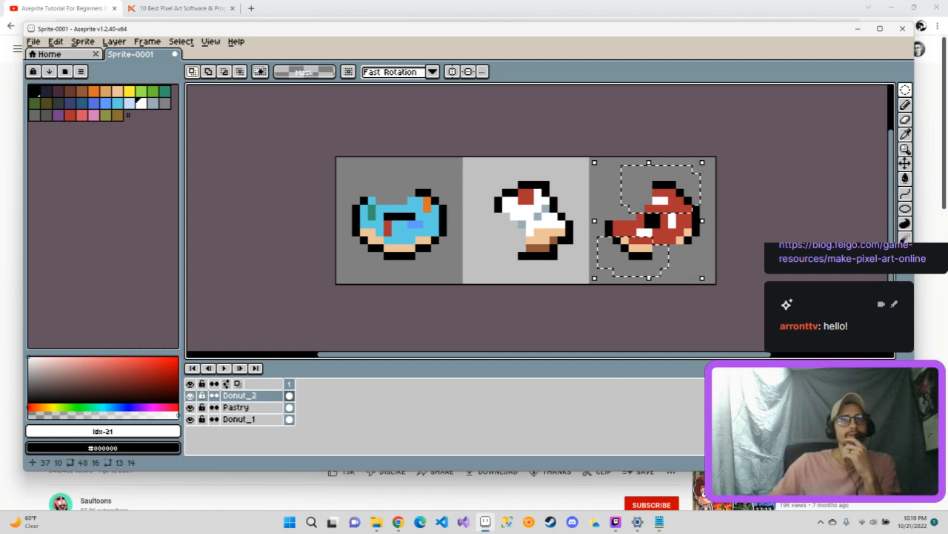
{"action": "left_click", "coordinate": [616, 192]}
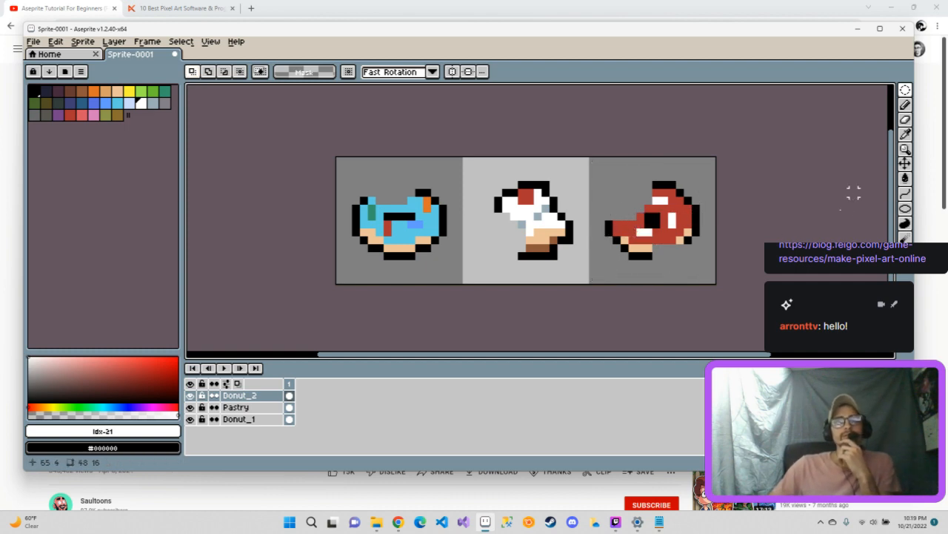
{"action": "mouse_move", "coordinate": [905, 90]}
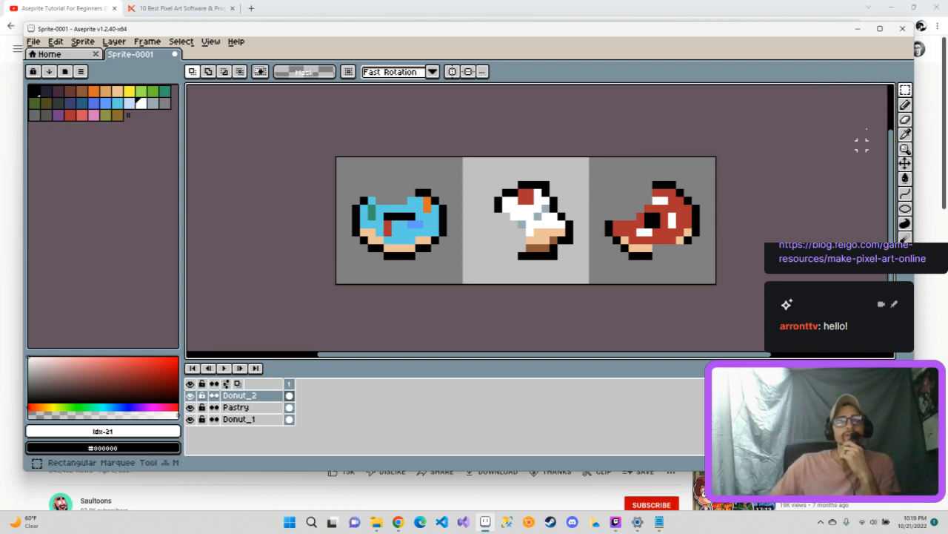
Switch to the YouTube tutorial and watch the start of Challenge 2.
{"action": "left_click", "coordinate": [24, 487]}
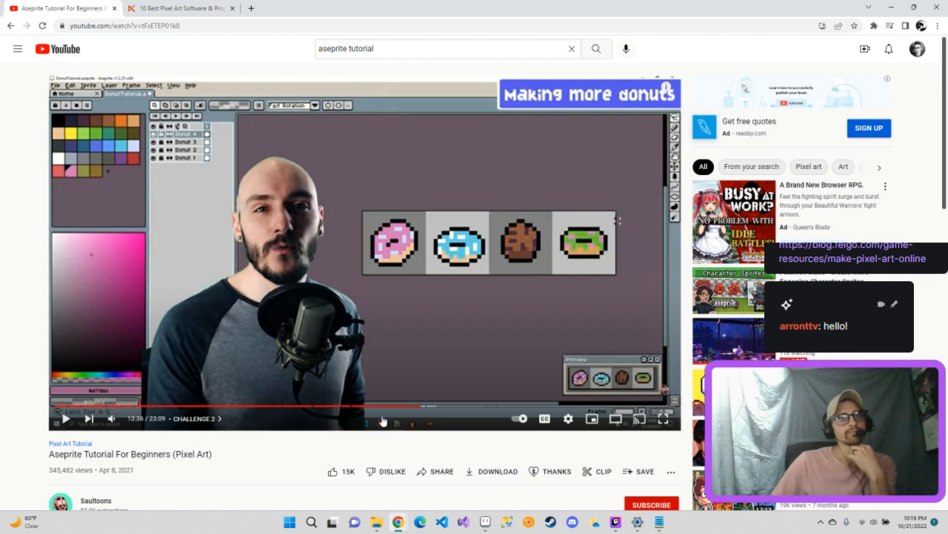
{"action": "left_click", "coordinate": [66, 418]}
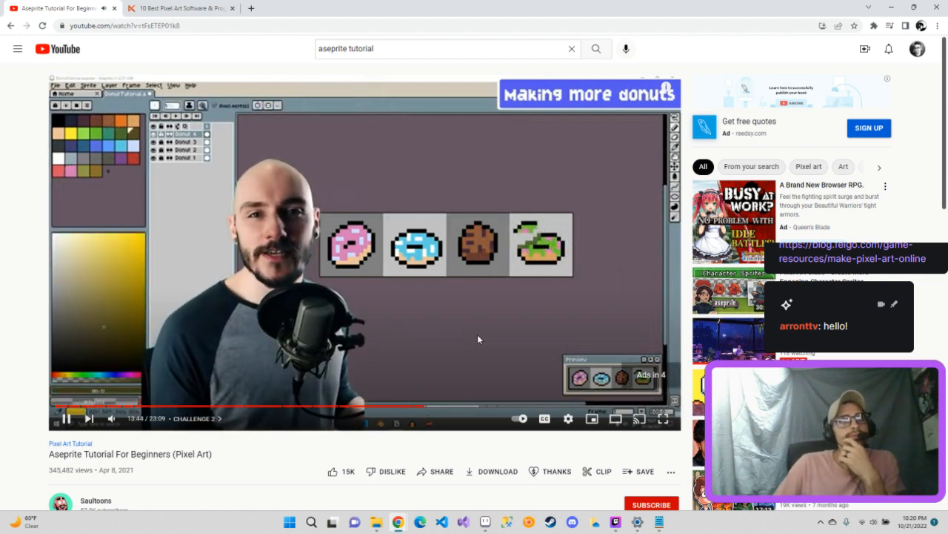
Switch to Aseprite, undo back to the first lasso selection on the red donut, and move that piece one pixel left and two pixels up.
{"action": "left_click", "coordinate": [485, 522]}
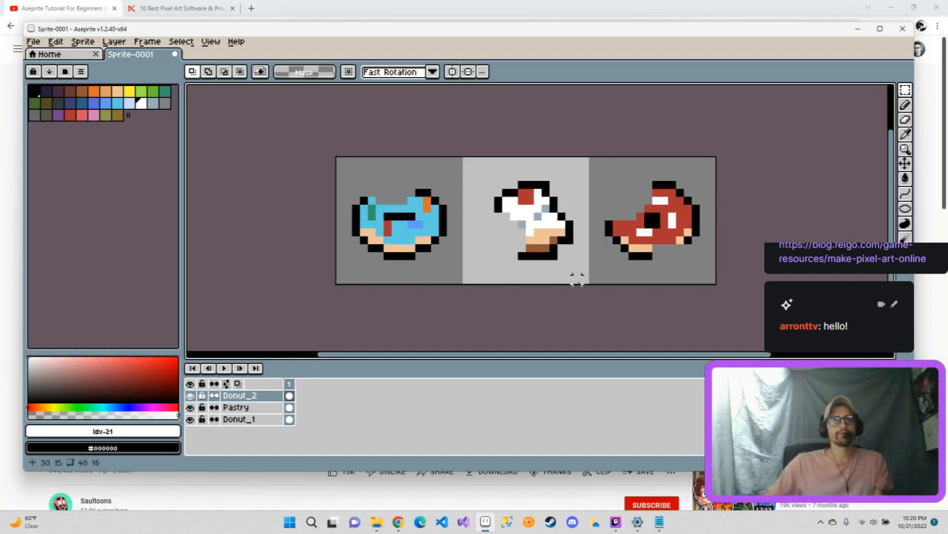
{"action": "key", "text": "ctrl+z"}
{"action": "key", "text": "ctrl+z"}
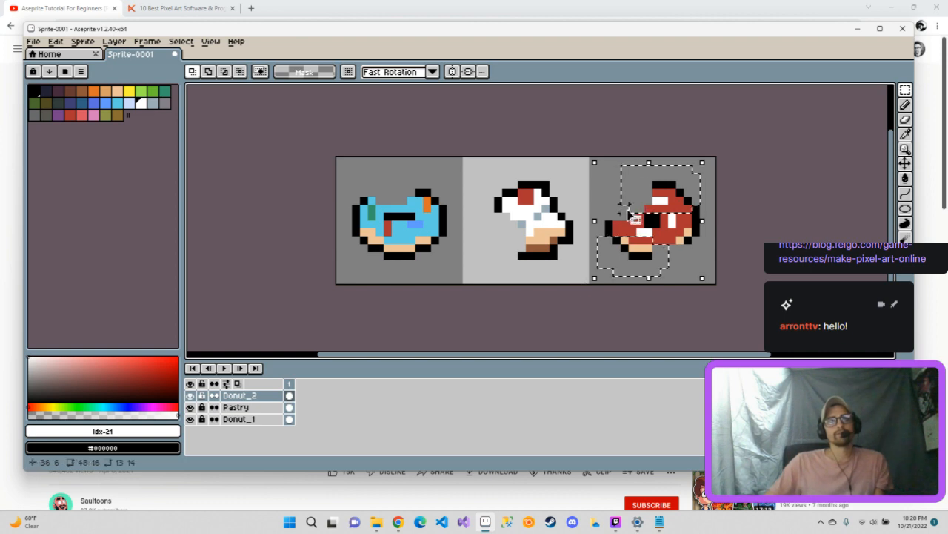
{"action": "key", "text": "ctrl+z"}
{"action": "key", "text": "ctrl+z"}
{"action": "key", "text": "ctrl+z"}
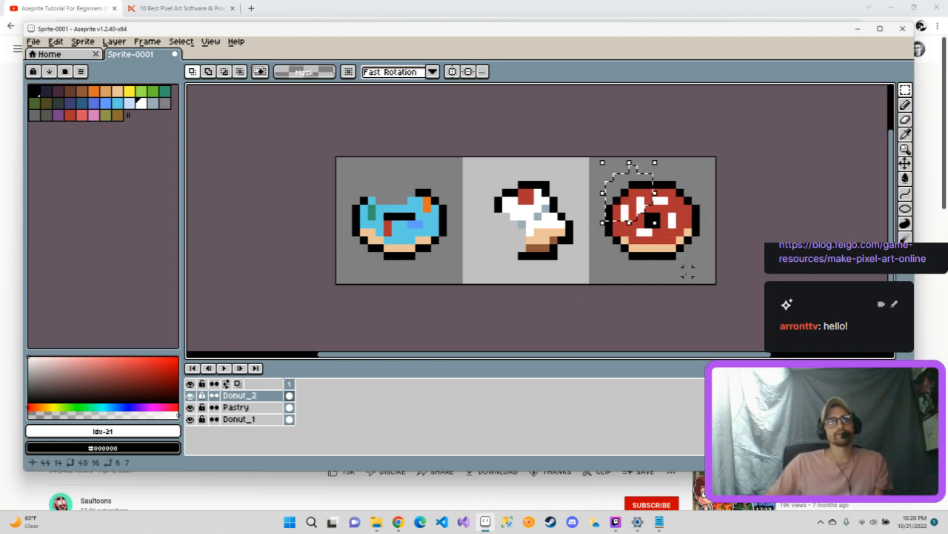
{"action": "key", "text": "ctrl+z"}
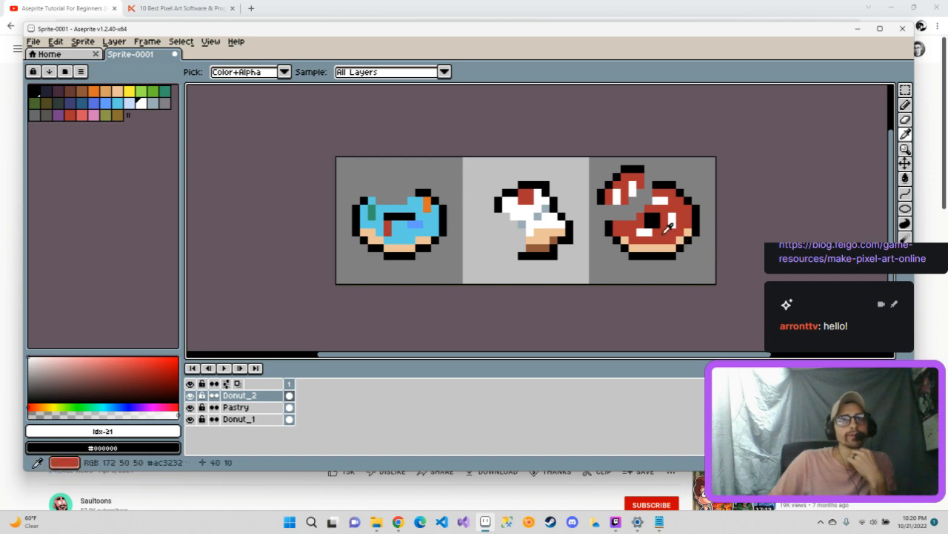
Pick the red #ac3232 from the Donut_2 donut as the foreground colour.
{"action": "left_click", "coordinate": [666, 229]}
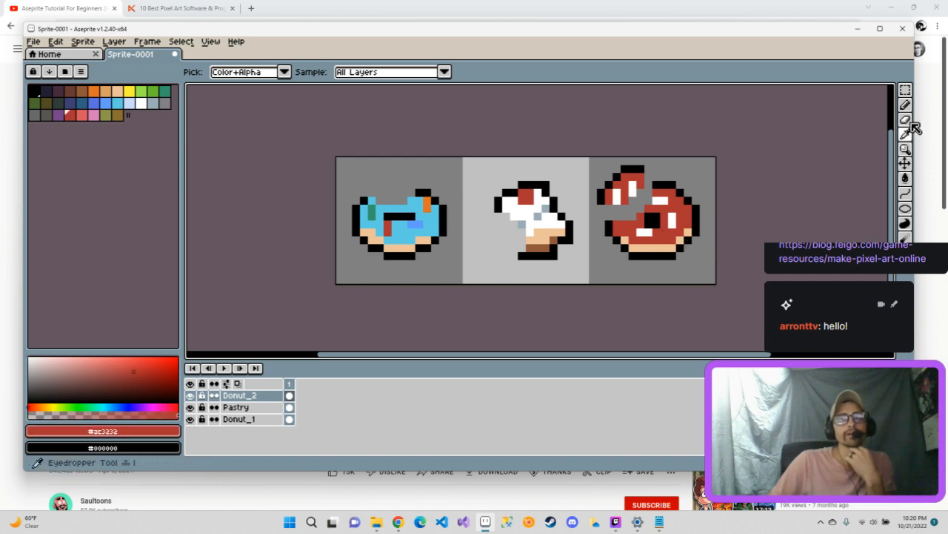
Pick a slightly darker red and draw shading pixels with the pencil along the bitten upper-left edge of the red donut.
{"action": "key", "text": "b"}
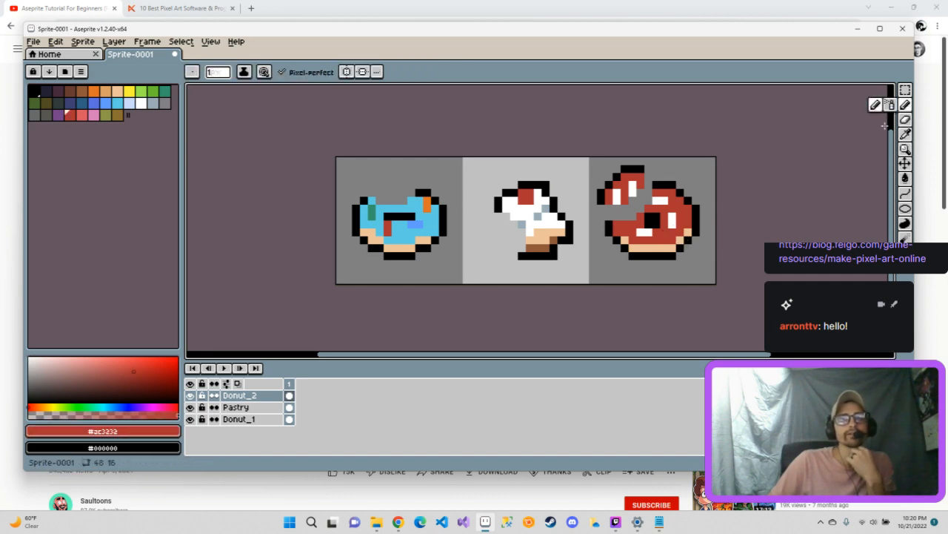
{"action": "left_click", "coordinate": [610, 216]}
{"action": "key", "text": "ctrl+z"}
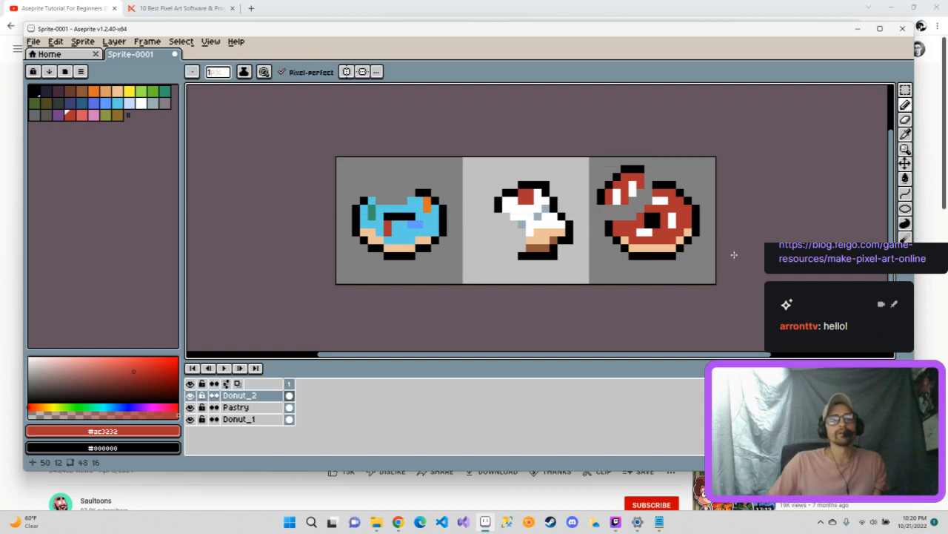
{"action": "left_click", "coordinate": [136, 375]}
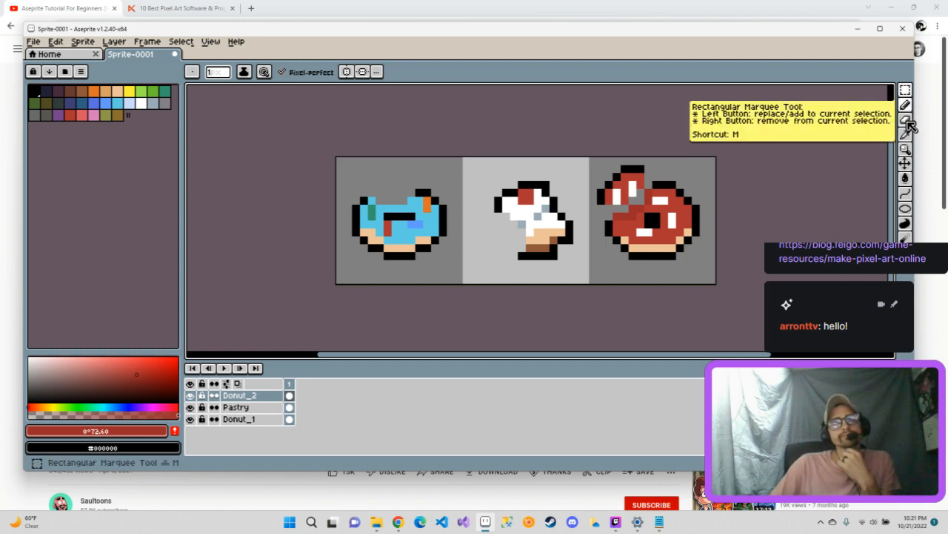
Lasso the broken-off piece of the red donut, move it one pixel to the left and deselect it.
{"action": "left_click", "coordinate": [905, 90]}
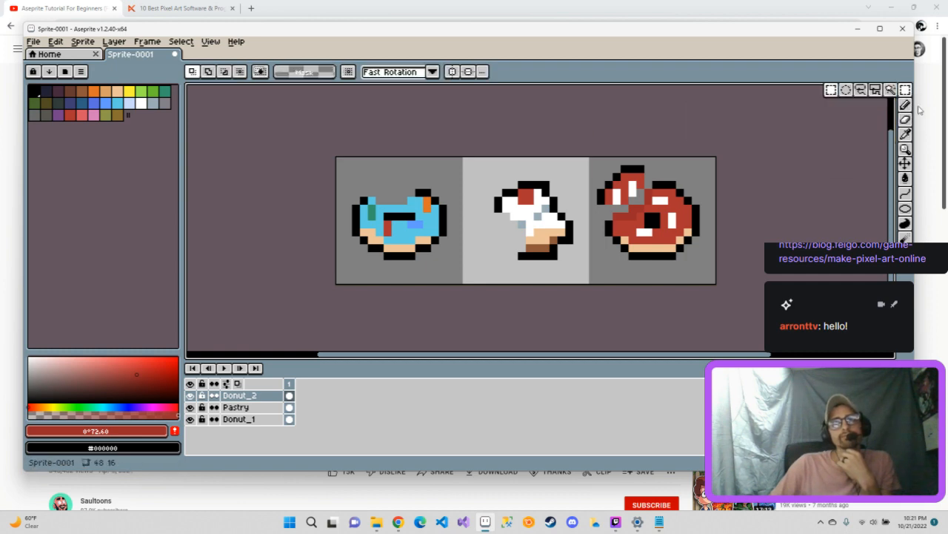
{"action": "left_click", "coordinate": [857, 93]}
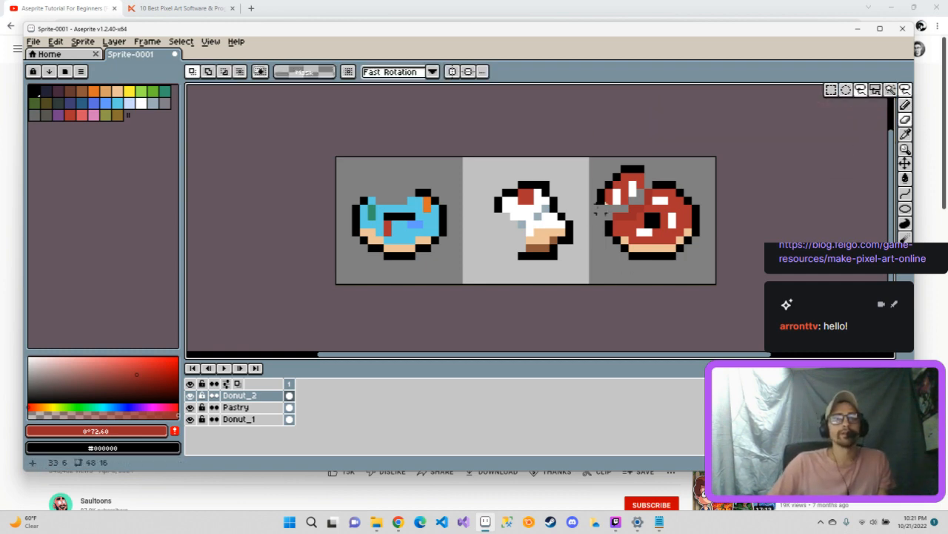
{"action": "left_click", "coordinate": [601, 184]}
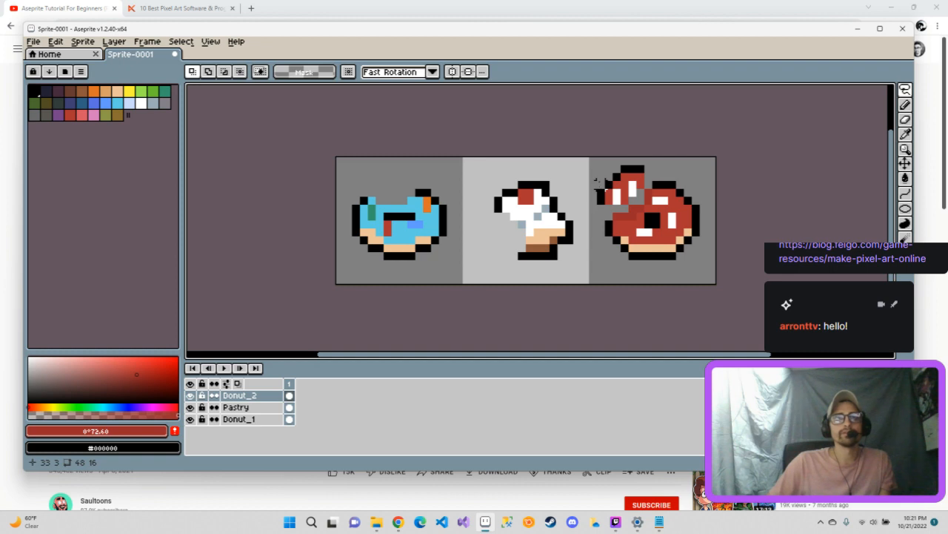
{"action": "left_click_drag", "start_coordinate": [607, 167], "coordinate": [584, 194]}
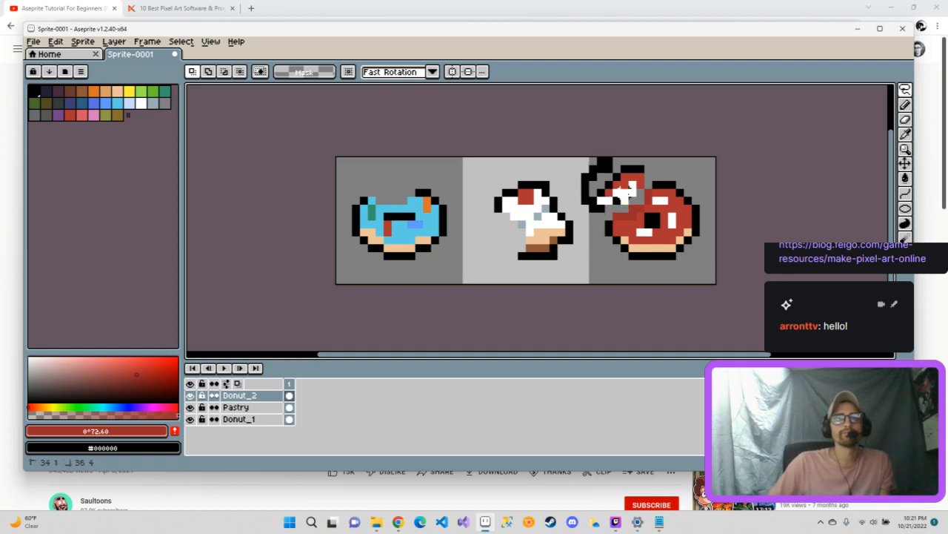
{"action": "left_click", "coordinate": [620, 185]}
{"action": "mouse_move", "coordinate": [632, 186]}
{"action": "left_mouse_down"}
{"action": "mouse_move", "coordinate": [612, 164]}
{"action": "mouse_move", "coordinate": [619, 189]}
{"action": "left_mouse_up"}
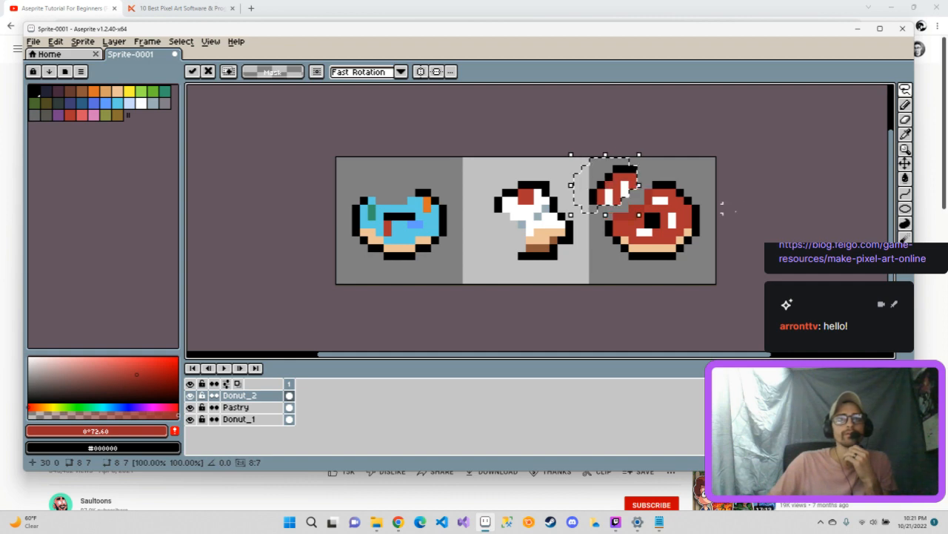
{"action": "left_click", "coordinate": [741, 214]}
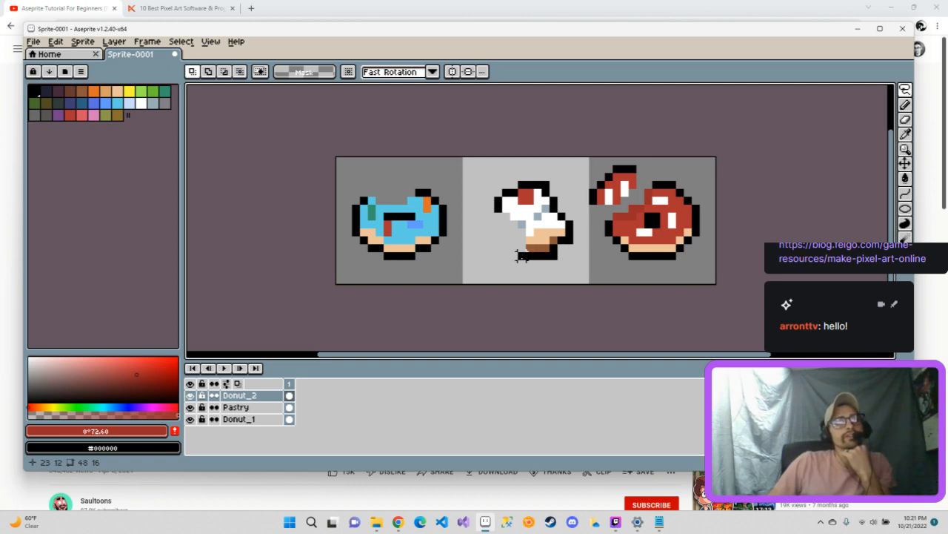
Erase the outermost black outline pixel at the pastry's lower-left corner on the Pastry layer.
{"action": "left_click", "coordinate": [905, 119]}
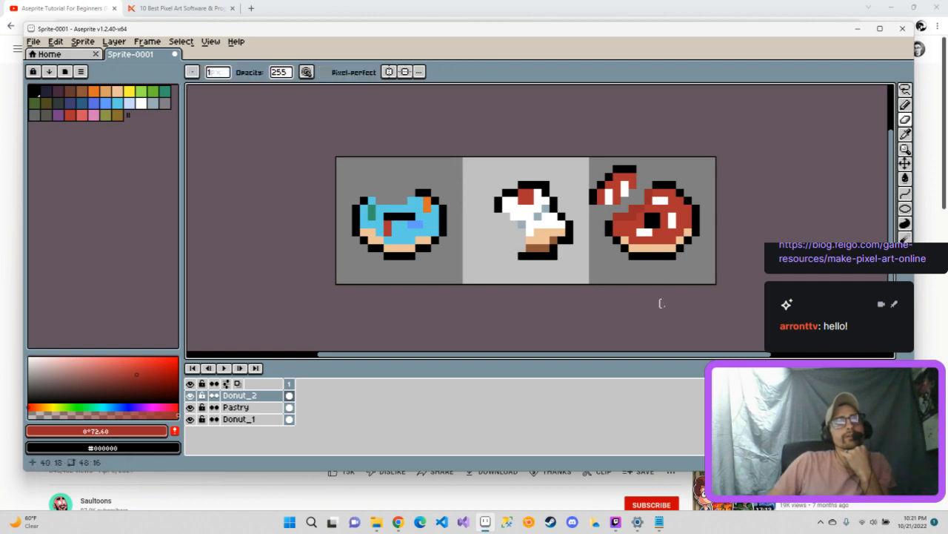
{"action": "left_click", "coordinate": [269, 406]}
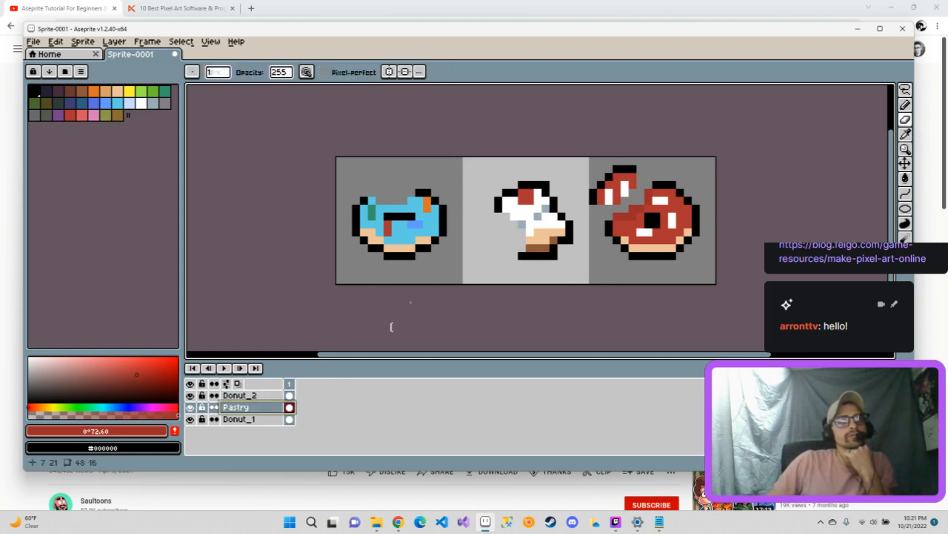
{"action": "left_click", "coordinate": [521, 257]}
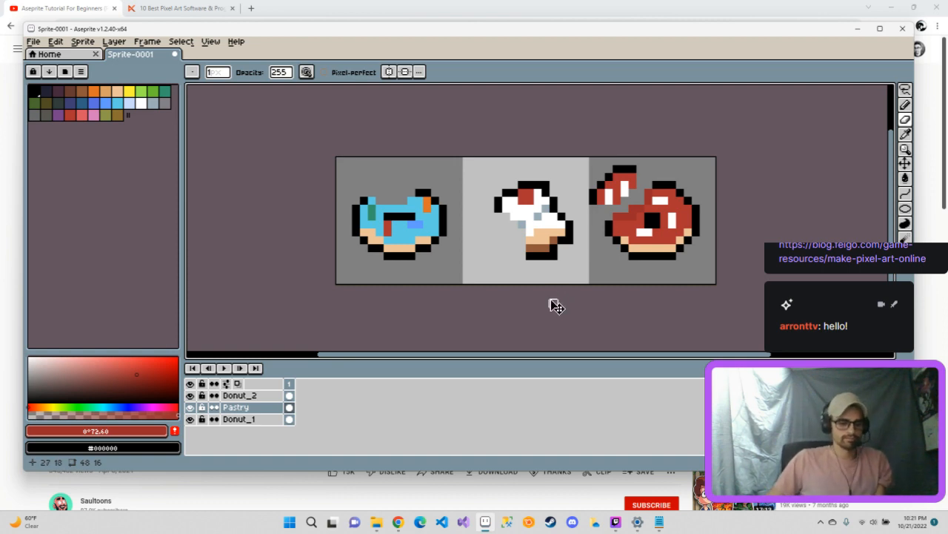
{"action": "key", "text": "ctrl+z"}
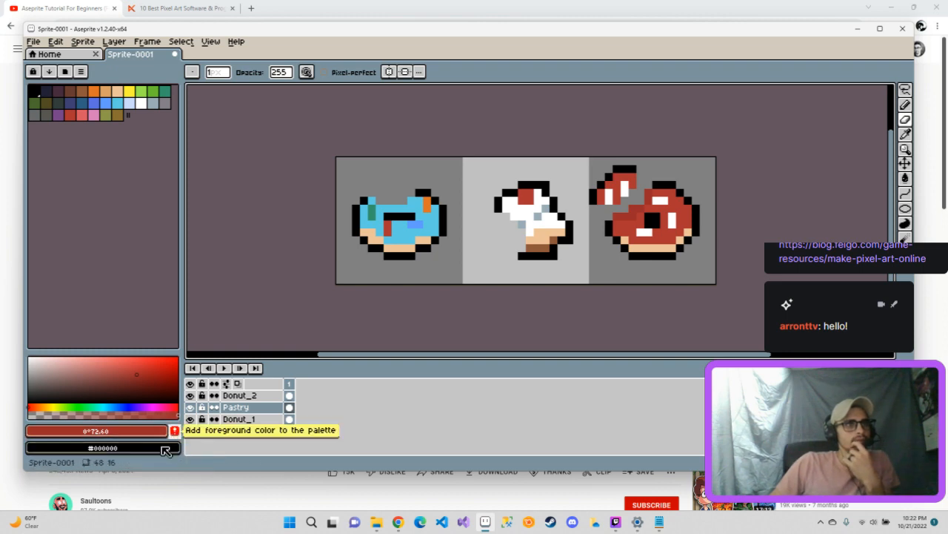
Switch to the Aseprite tutorial on YouTube, watch the Mass Editing Options section through to Challenge 3, and pause it.
{"action": "left_click", "coordinate": [7, 477]}
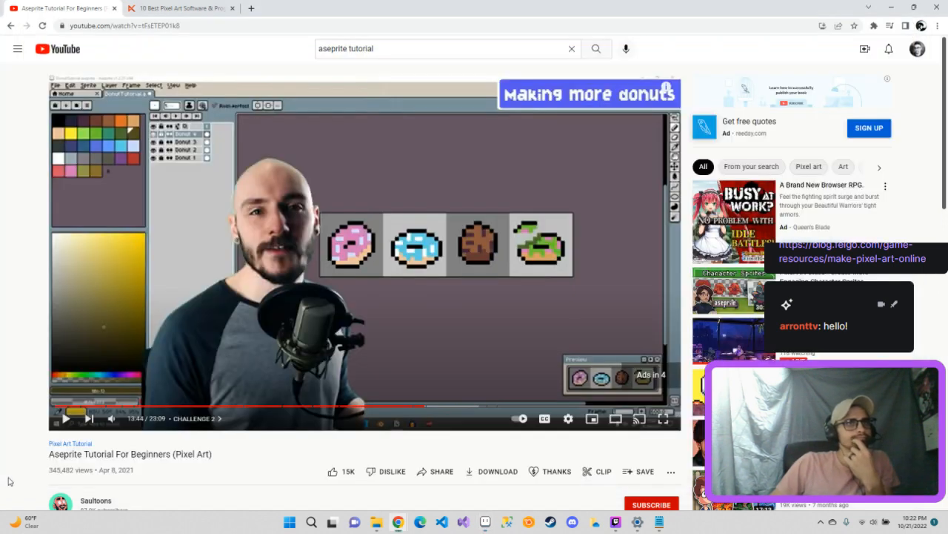
{"action": "left_click", "coordinate": [66, 424]}
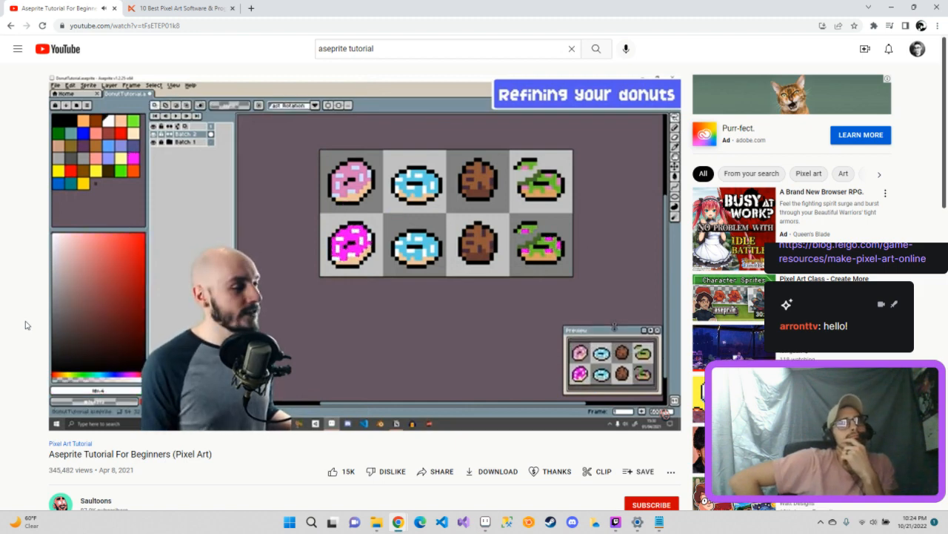
{"action": "mouse_move", "coordinate": [541, 425]}
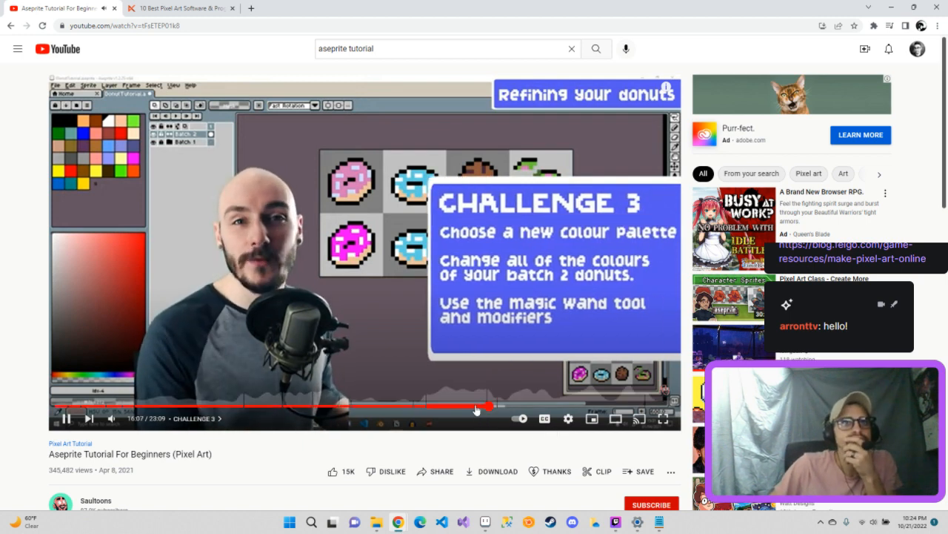
{"action": "left_click", "coordinate": [473, 407]}
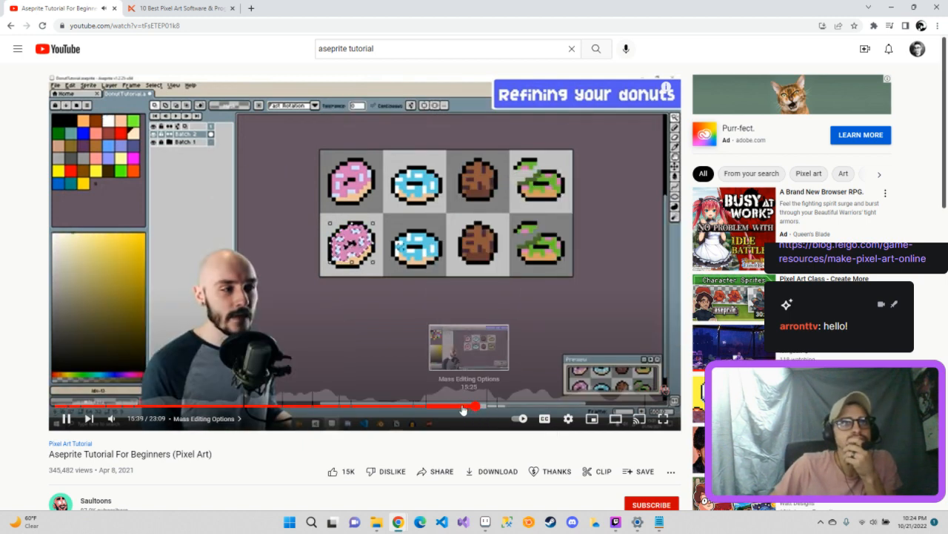
{"action": "left_click", "coordinate": [459, 406]}
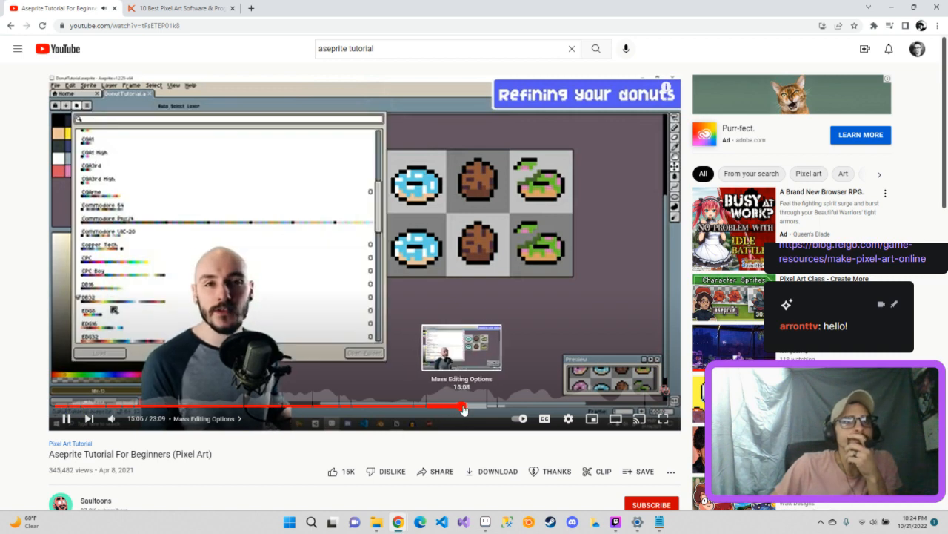
{"action": "left_click", "coordinate": [463, 408]}
{"action": "left_click", "coordinate": [468, 407]}
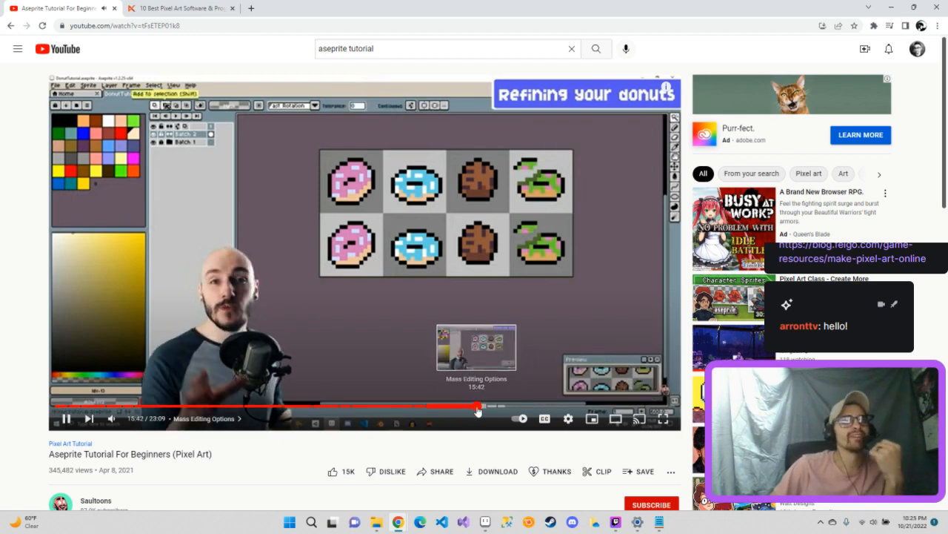
{"action": "left_click", "coordinate": [481, 409]}
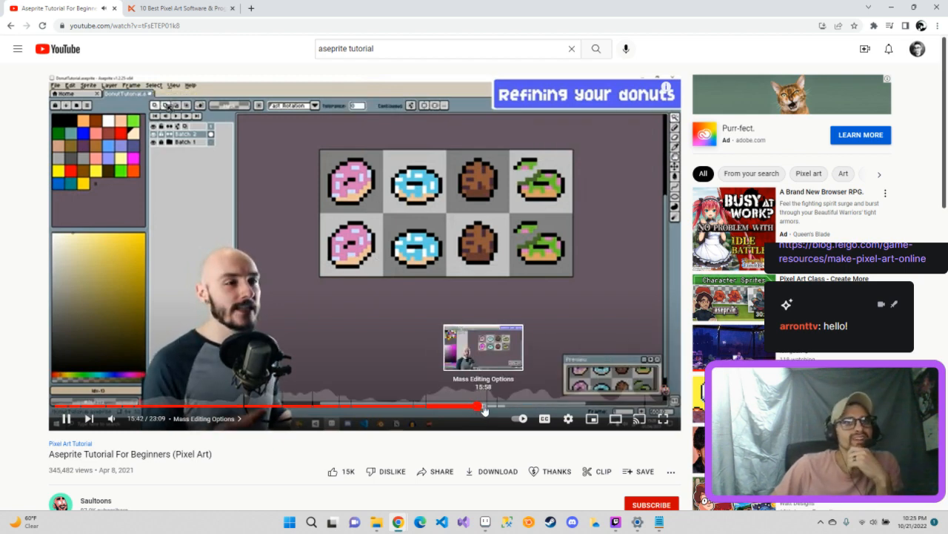
{"action": "left_click", "coordinate": [481, 409]}
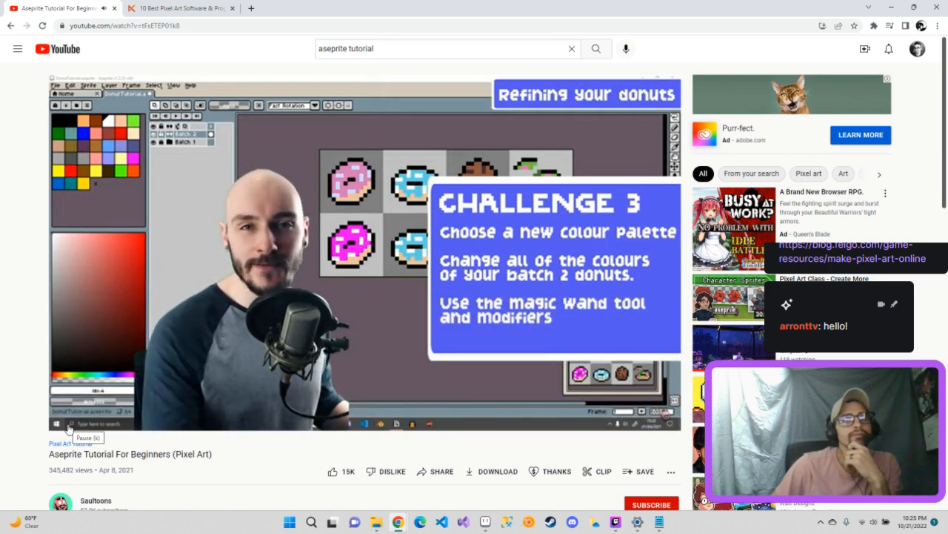
{"action": "left_click", "coordinate": [69, 427]}
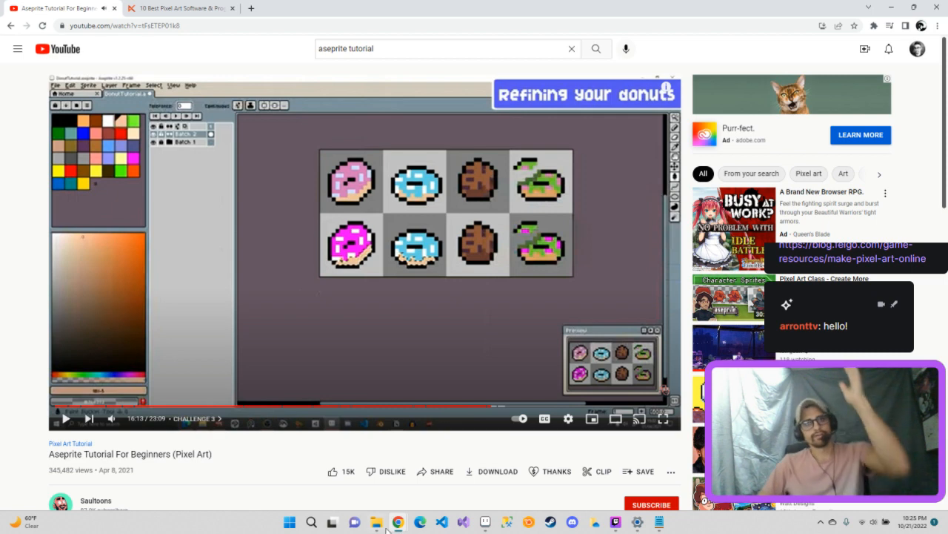
Switch back to Aseprite and put the Donut_2, Pastry and Donut_1 layers into a new group.
{"action": "mouse_move", "coordinate": [386, 529]}
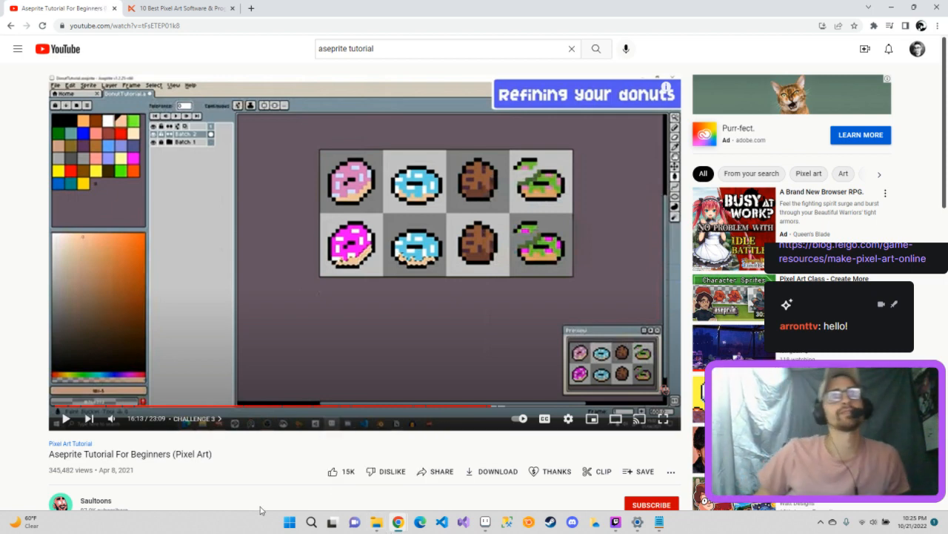
{"action": "left_click", "coordinate": [483, 524]}
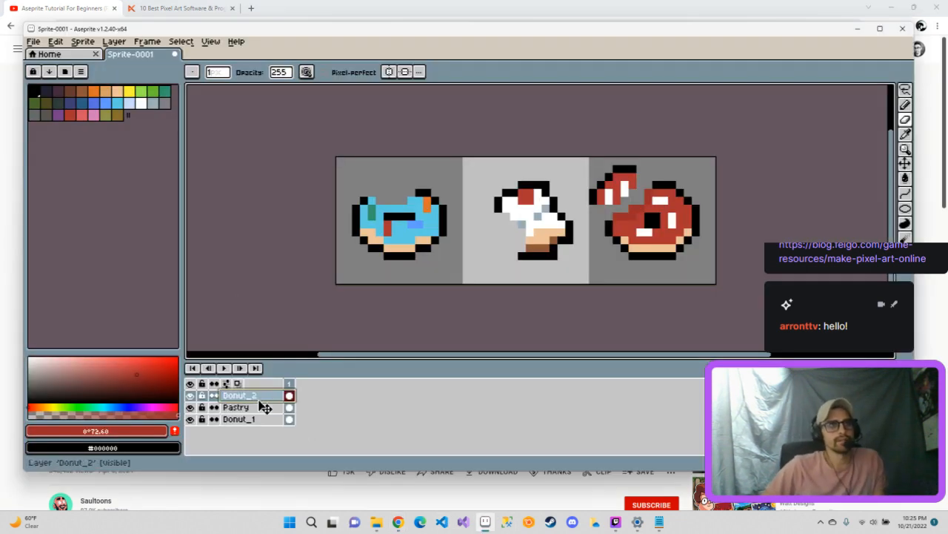
{"action": "left_click", "coordinate": [259, 419]}
{"action": "left_click", "coordinate": [257, 396], "text": "shift"}
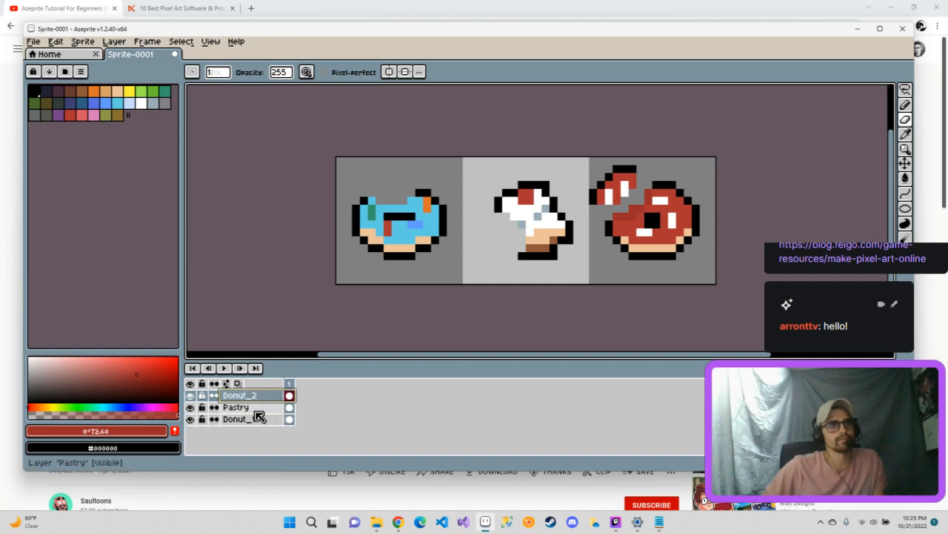
{"action": "right_click", "coordinate": [265, 415]}
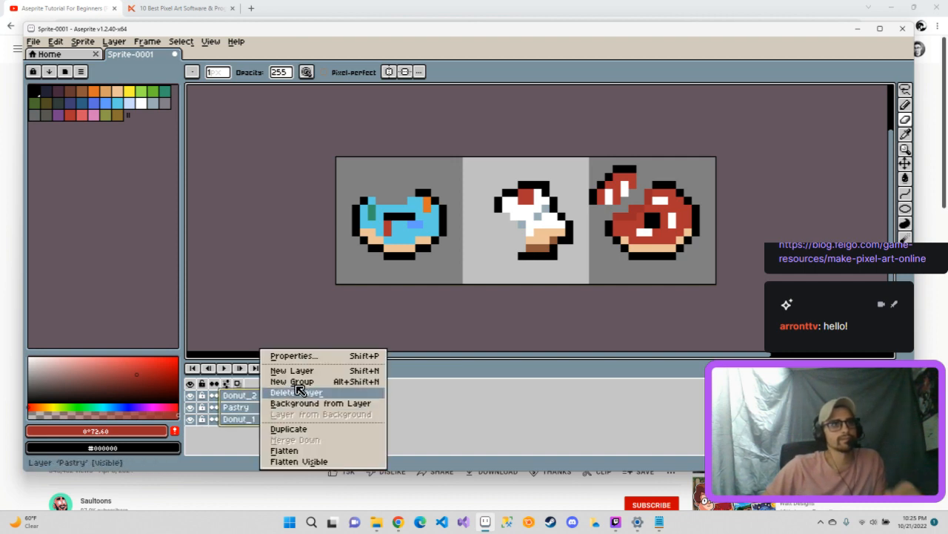
{"action": "left_click", "coordinate": [289, 391]}
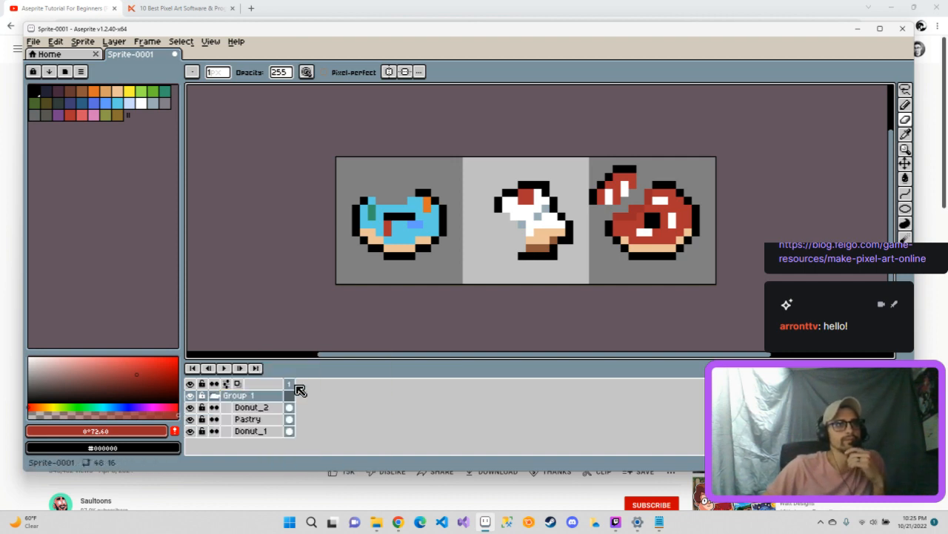
Rename the new layer group as Batch1.
{"action": "double_click", "coordinate": [252, 396]}
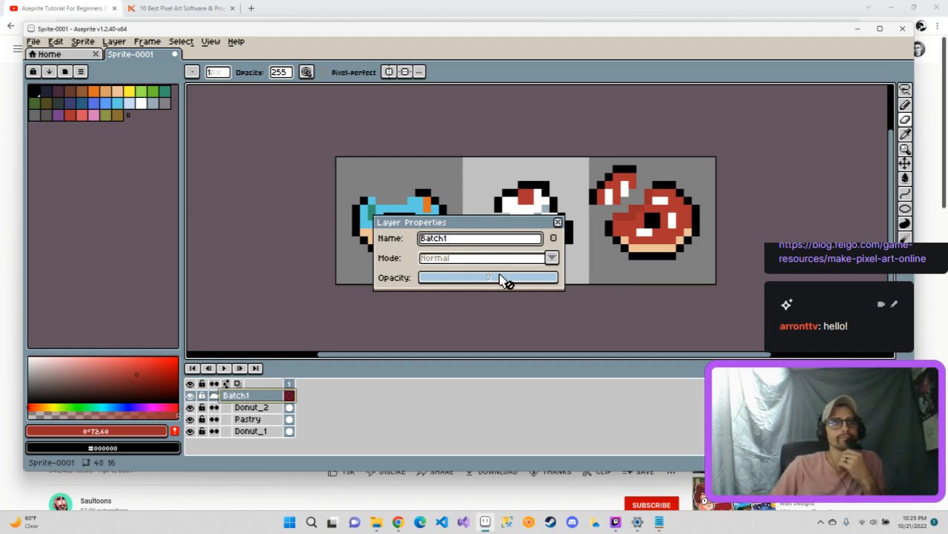
{"action": "key", "text": "Return"}
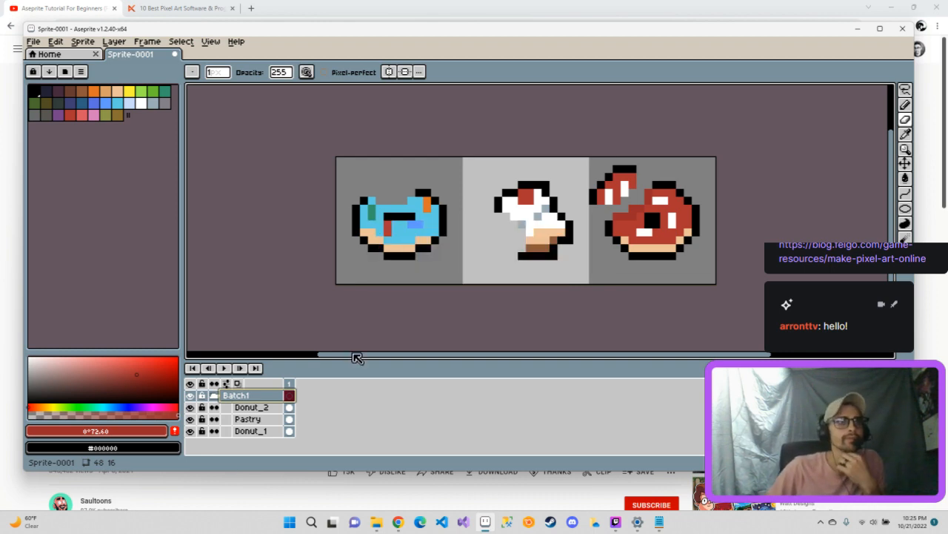
{"action": "double_click", "coordinate": [247, 397]}
{"action": "left_click", "coordinate": [558, 223]}
Try to select the Donut_2, Pastry and Donut_1 layers together inside the Batch1 group.
{"action": "left_click", "coordinate": [254, 408]}
{"action": "left_click", "coordinate": [256, 431], "text": "ctrl"}
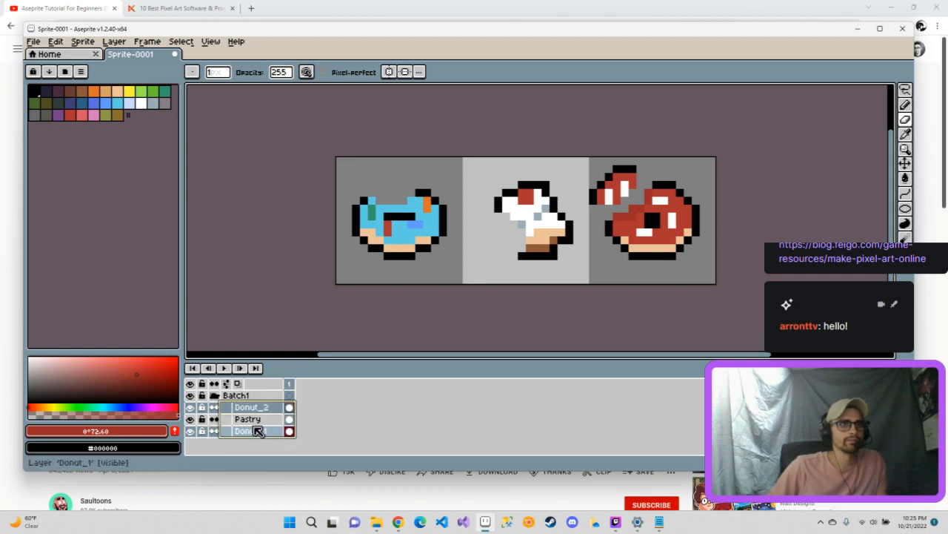
{"action": "left_click", "coordinate": [252, 420], "text": "ctrl"}
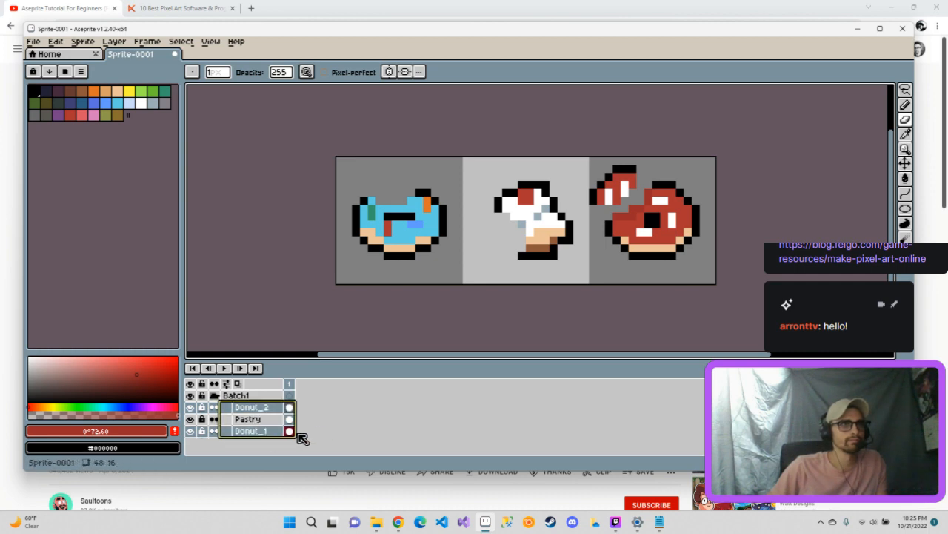
{"action": "left_click", "coordinate": [254, 409]}
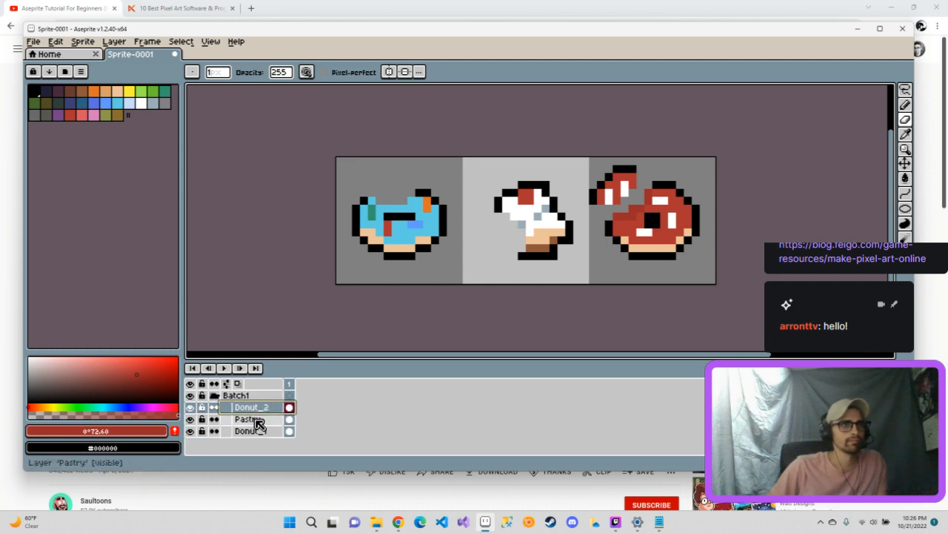
{"action": "left_click", "coordinate": [255, 421], "text": "ctrl"}
{"action": "left_click", "coordinate": [256, 430], "text": "ctrl"}
{"action": "left_click", "coordinate": [256, 420], "text": "ctrl"}
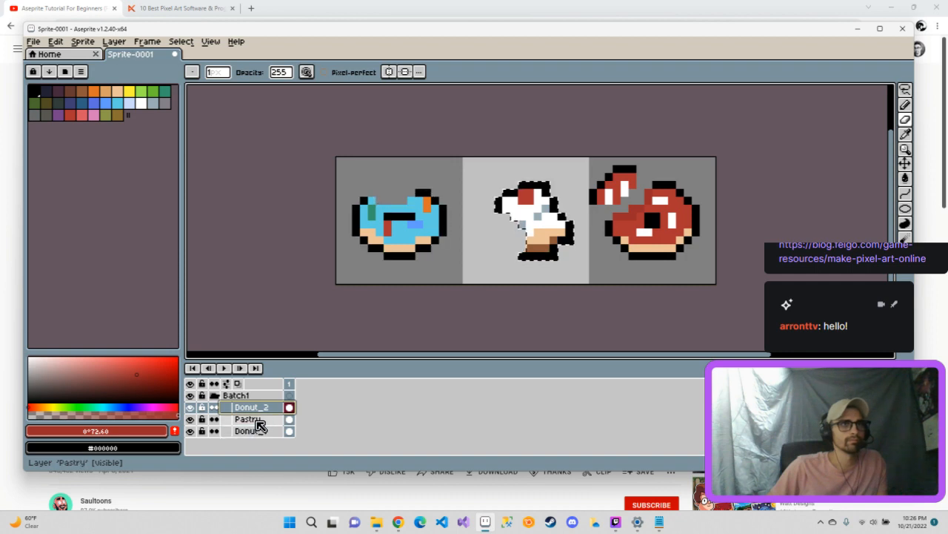
{"action": "left_click", "coordinate": [261, 418]}
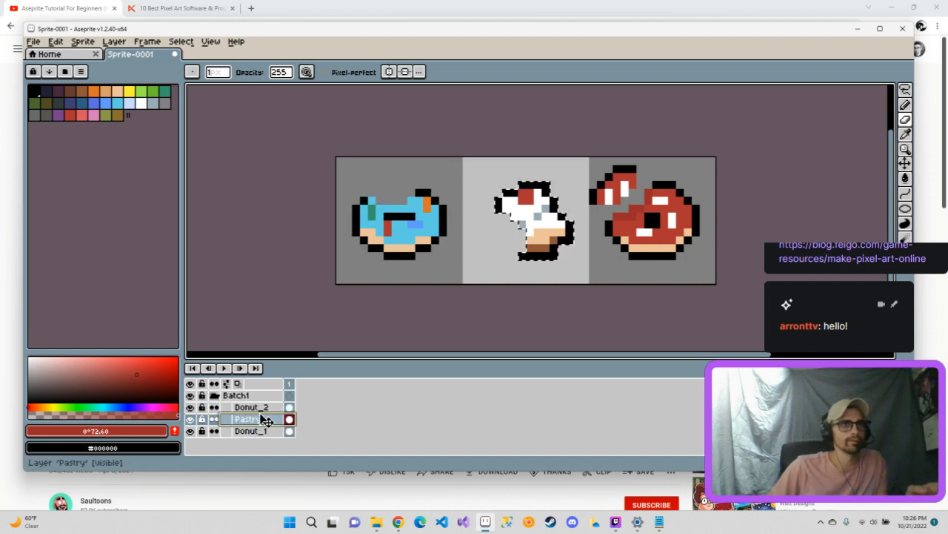
{"action": "left_click", "coordinate": [258, 410], "text": "shift"}
Select the Batch1 group and check what it contains by hiding and showing it again.
{"action": "left_click", "coordinate": [237, 396]}
{"action": "left_click", "coordinate": [191, 396]}
{"action": "left_click", "coordinate": [191, 395]}
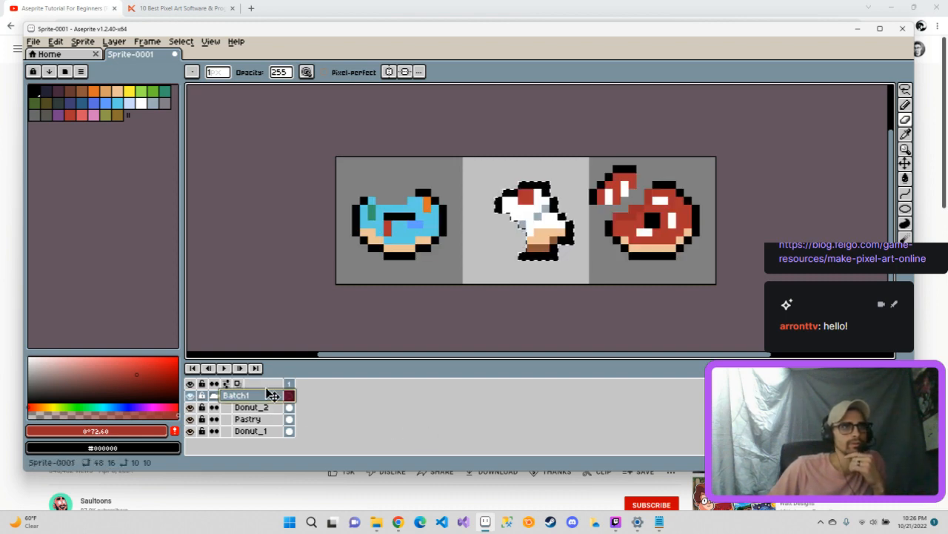
Lock and hide the Batch1 group, and duplicate it with all its layers.
{"action": "left_click", "coordinate": [203, 396]}
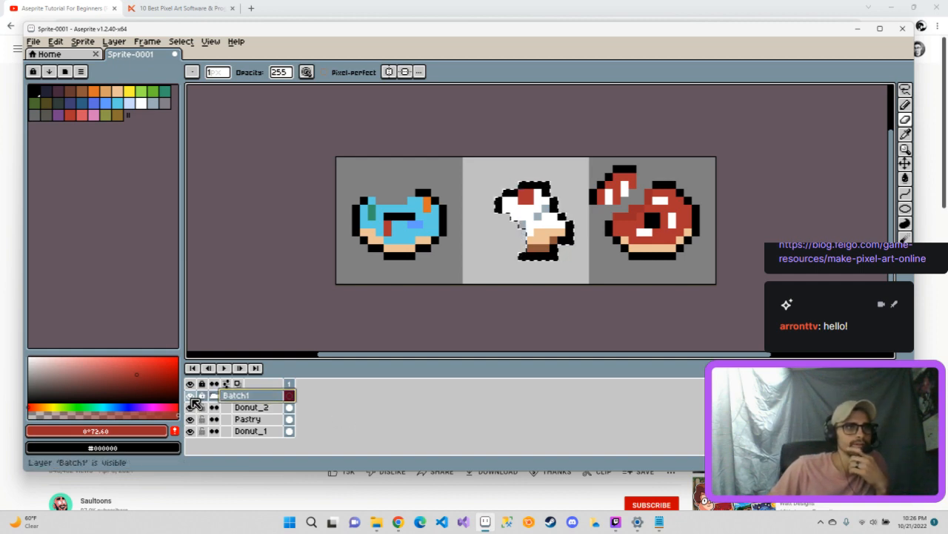
{"action": "left_click", "coordinate": [191, 397]}
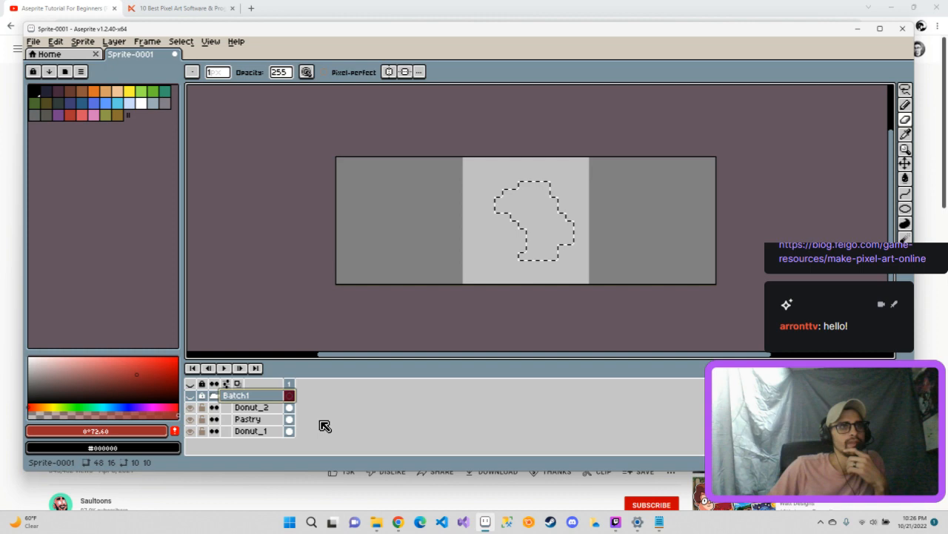
{"action": "right_click", "coordinate": [248, 401]}
{"action": "left_click", "coordinate": [285, 427]}
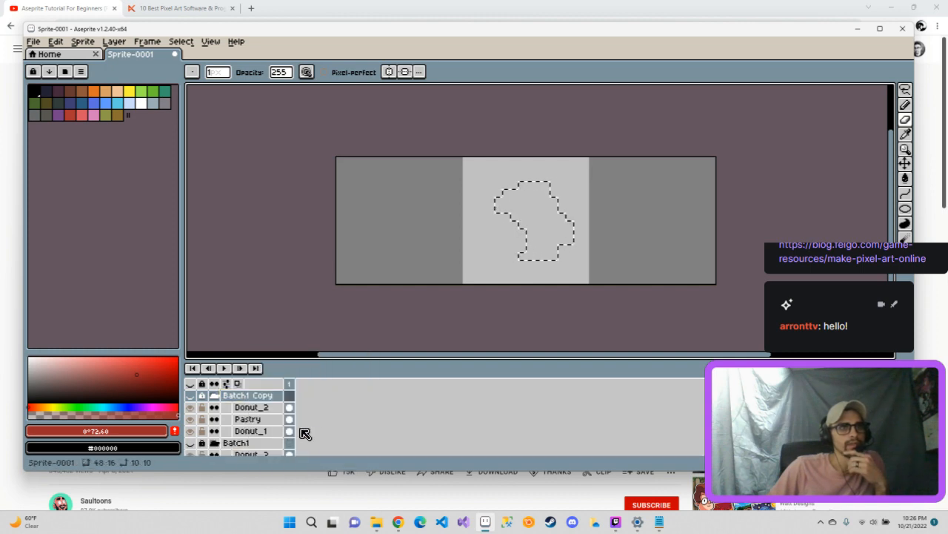
Rename the lower, original Batch1 group as Batch2 and make it unlocked and visible.
{"action": "scroll", "coordinate": [335, 432], "scroll_direction": "down", "scroll_amount": 3}
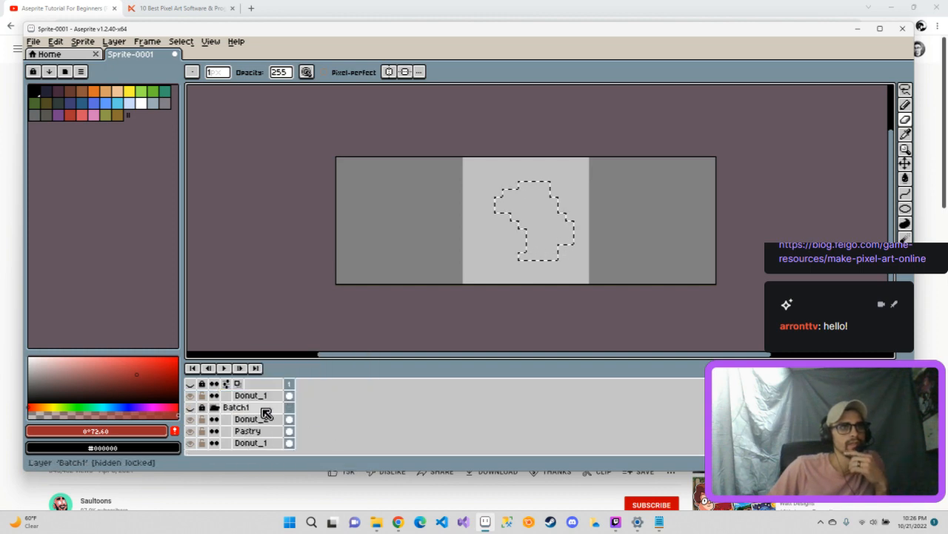
{"action": "left_click", "coordinate": [265, 413]}
{"action": "double_click", "coordinate": [265, 413]}
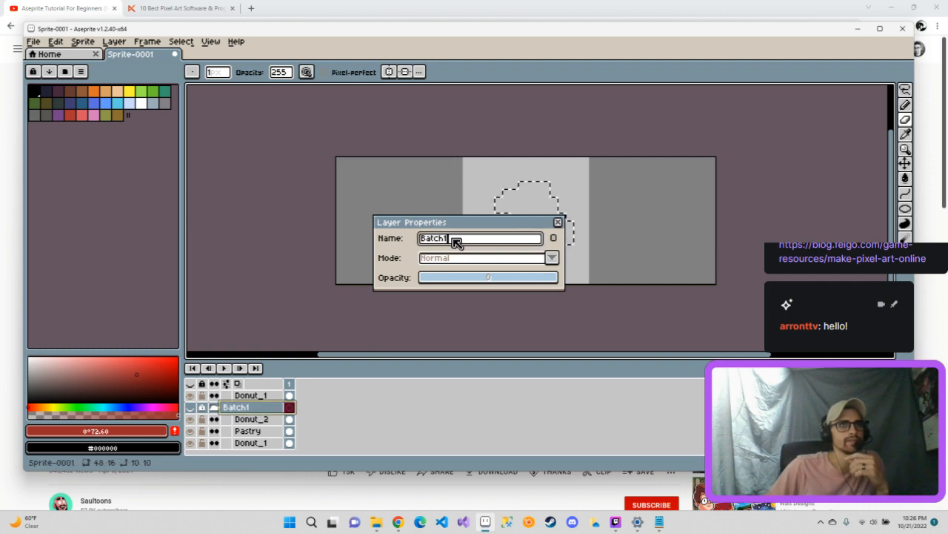
{"action": "type", "text": "2"}
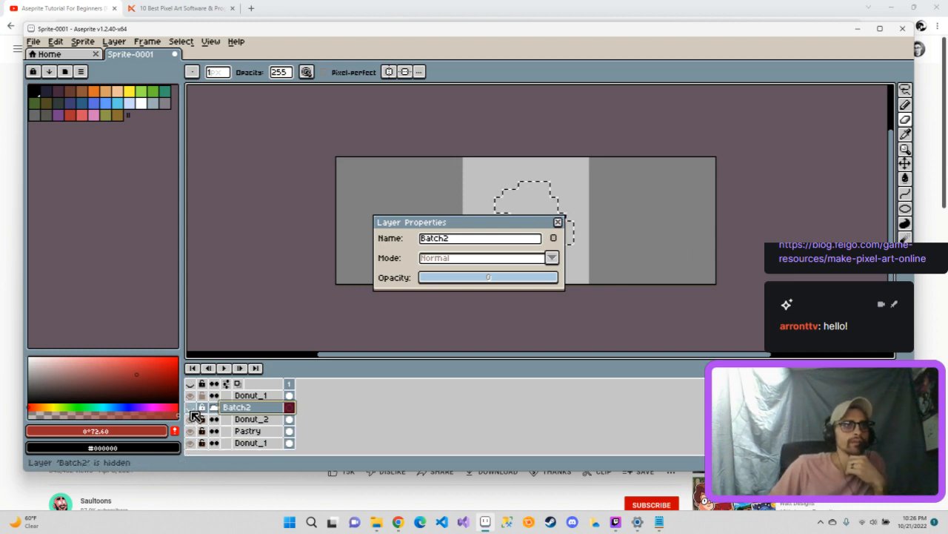
{"action": "left_click", "coordinate": [191, 411]}
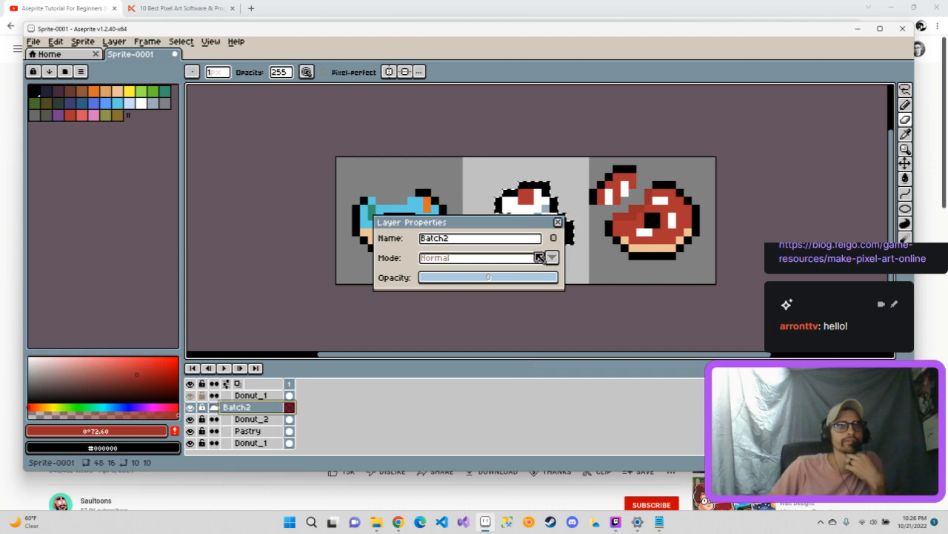
{"action": "left_click", "coordinate": [558, 222]}
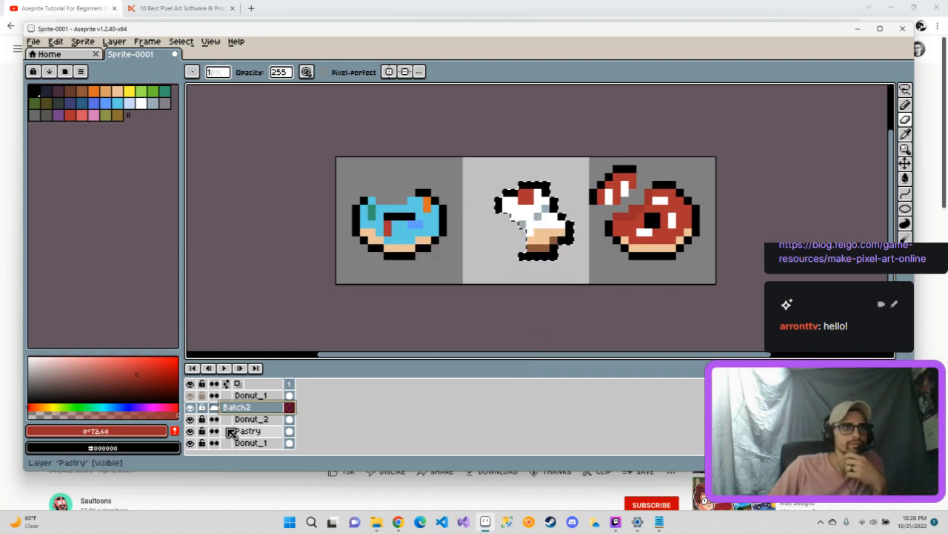
Collapse the Batch1 Copy group and rename it as Batch1.
{"action": "scroll", "coordinate": [231, 432], "scroll_direction": "up", "scroll_amount": 1}
{"action": "scroll", "coordinate": [230, 434], "scroll_direction": "up", "scroll_amount": 2}
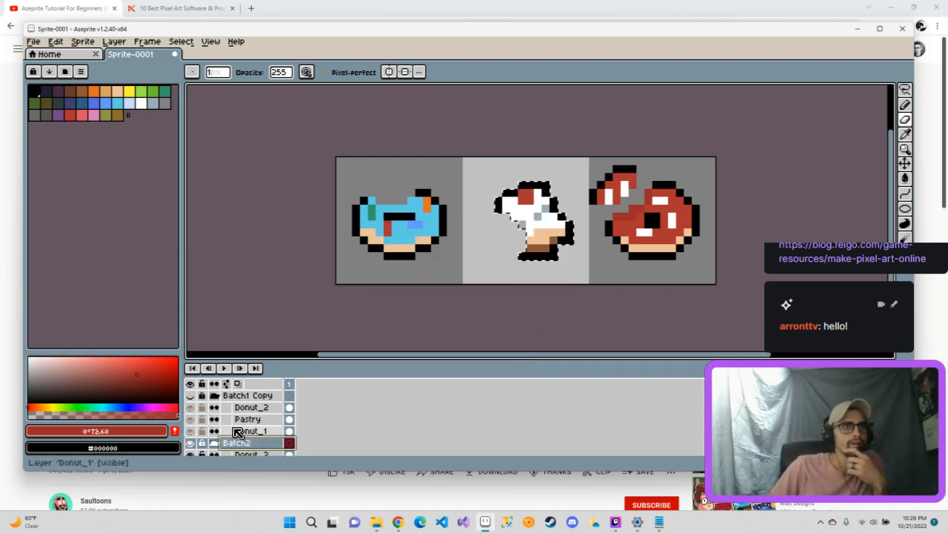
{"action": "left_click", "coordinate": [214, 395]}
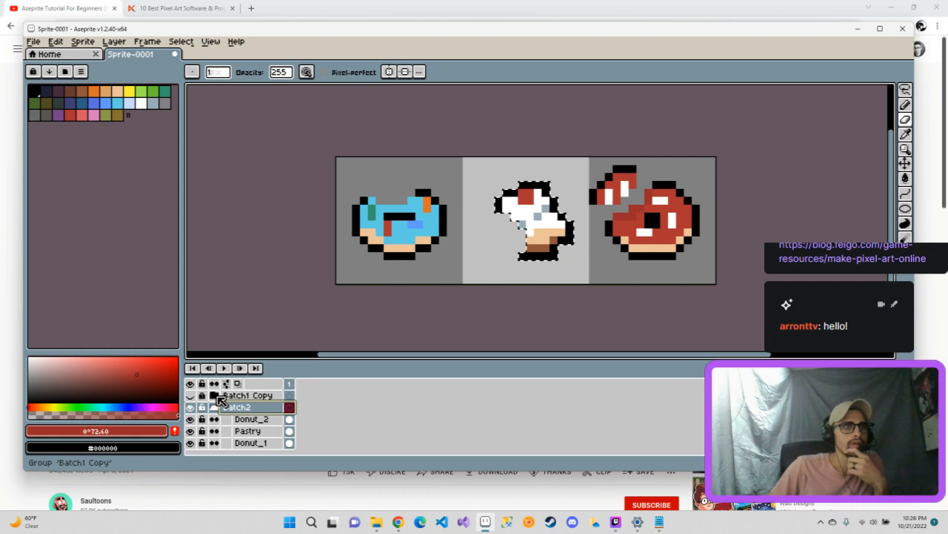
{"action": "double_click", "coordinate": [265, 399]}
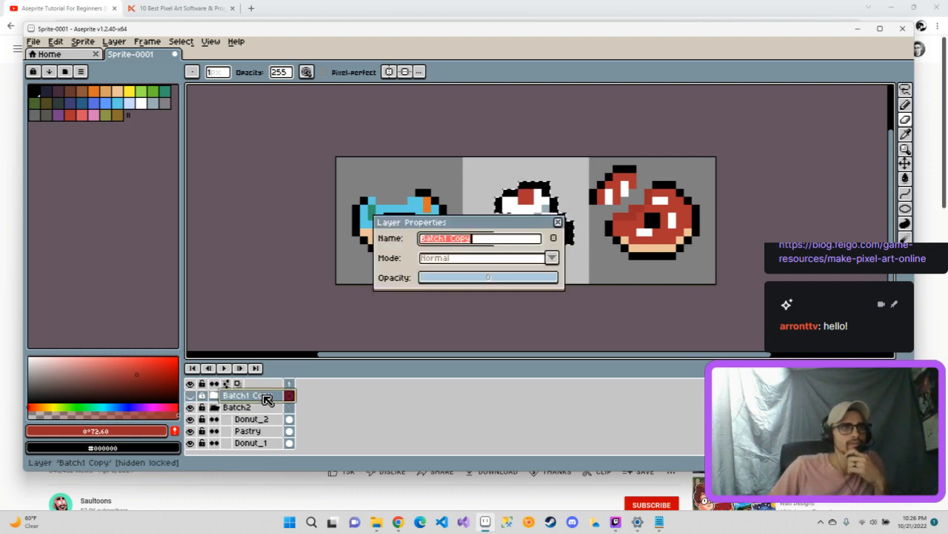
{"action": "key", "text": "BackSpace"}
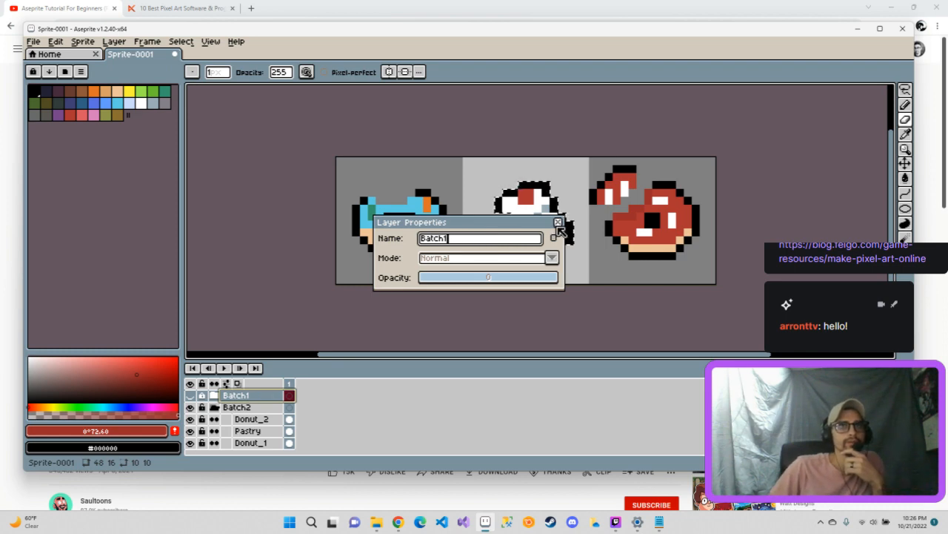
{"action": "left_click", "coordinate": [558, 222]}
Flatten the Batch2 group into a single layer.
{"action": "left_click", "coordinate": [259, 420]}
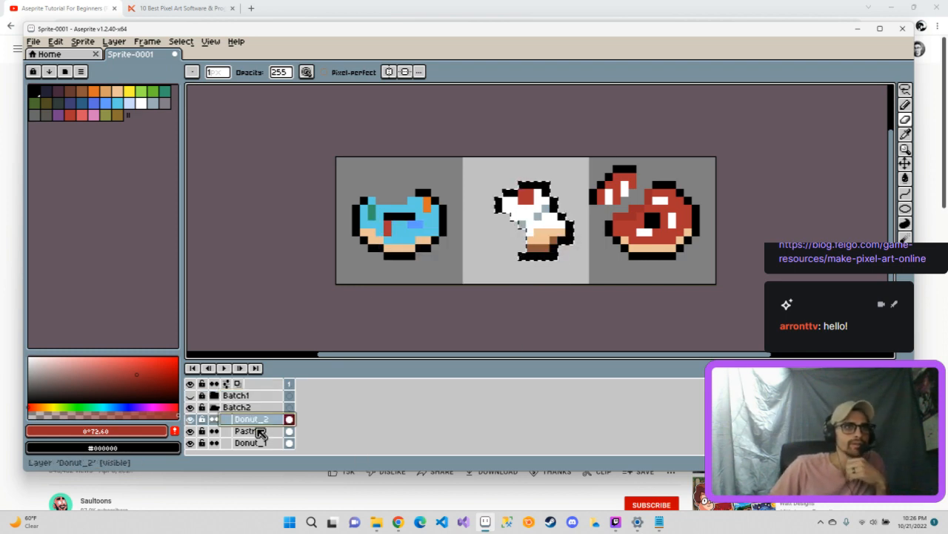
{"action": "right_click", "coordinate": [261, 409]}
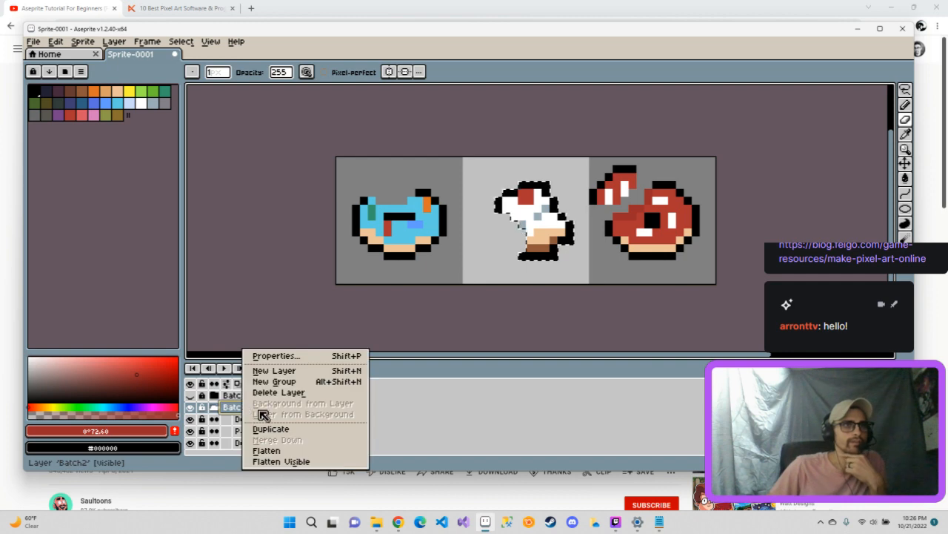
{"action": "left_click", "coordinate": [435, 425]}
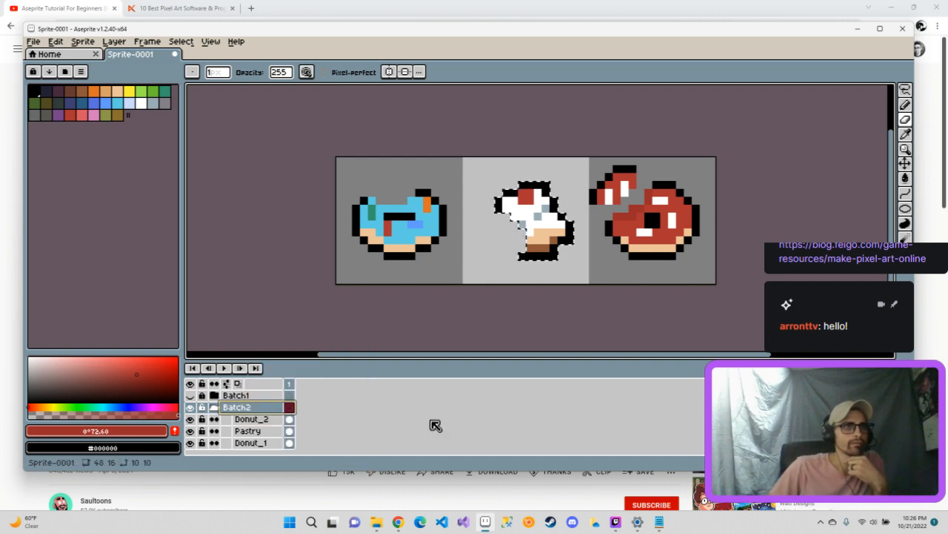
{"action": "right_click", "coordinate": [239, 409]}
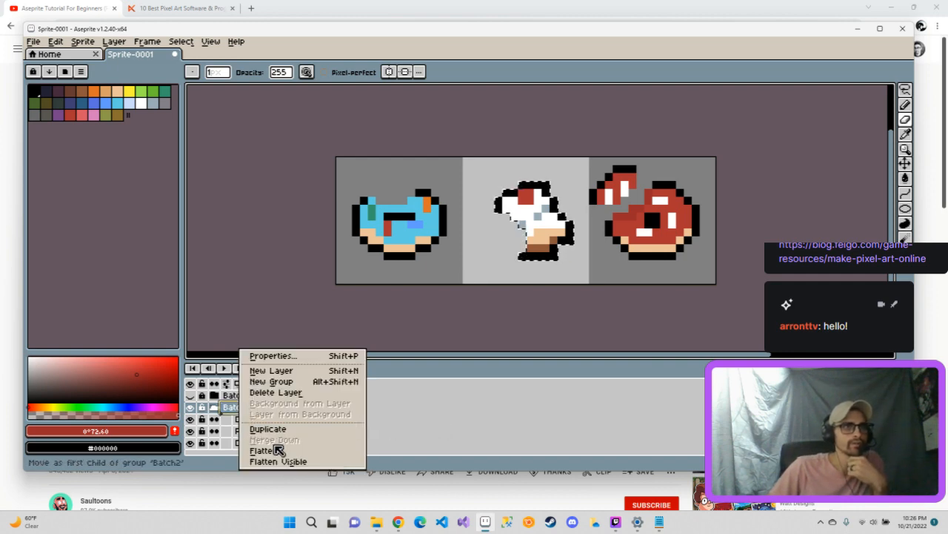
{"action": "left_click", "coordinate": [276, 451]}
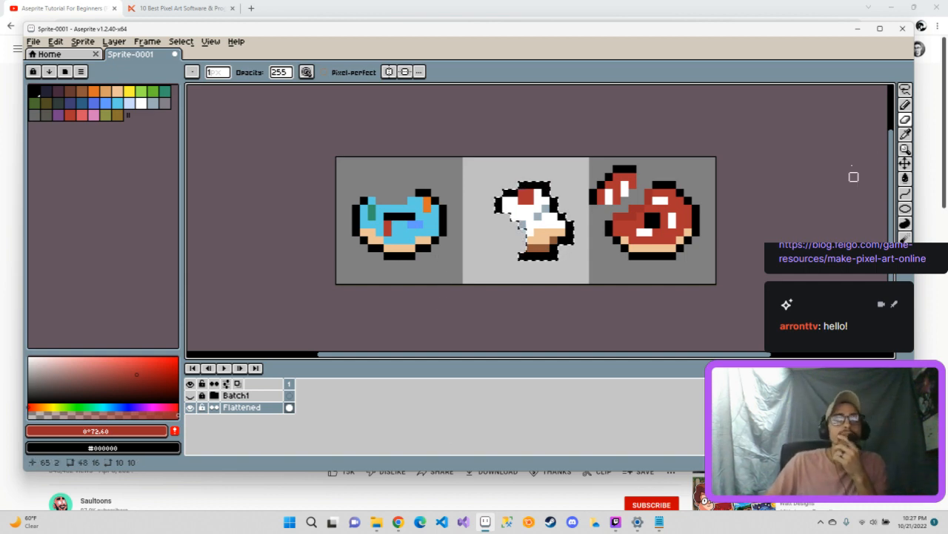
Turn on palette editing and try resizing the colour palette.
{"action": "left_click", "coordinate": [907, 91]}
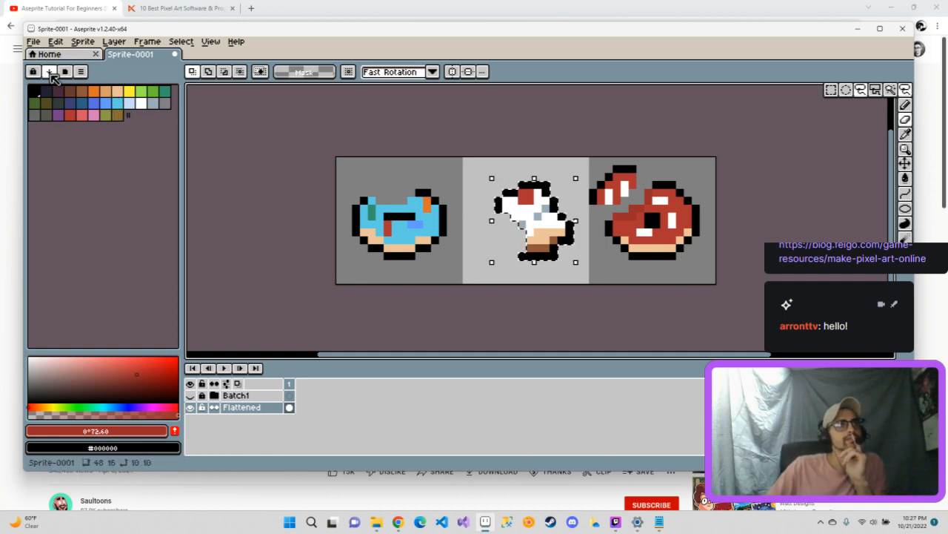
{"action": "left_click", "coordinate": [81, 74]}
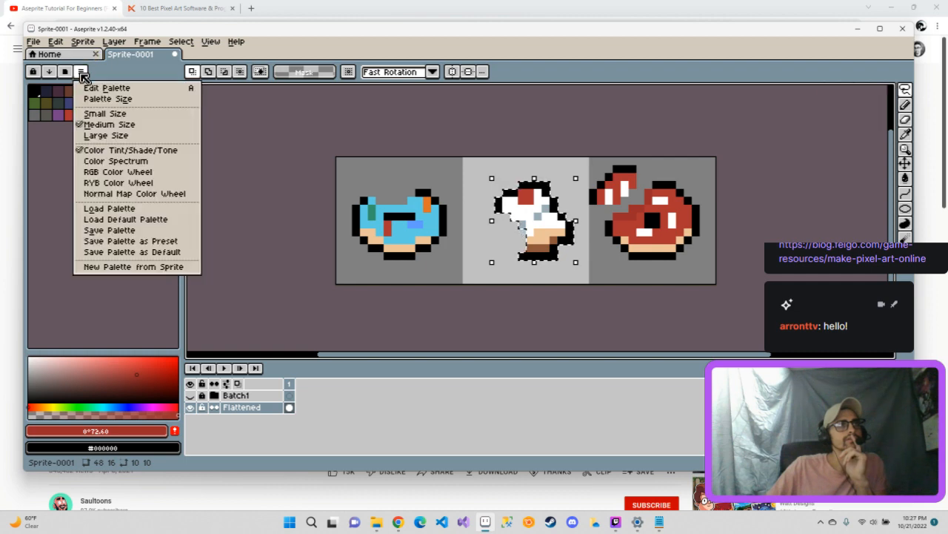
{"action": "left_click", "coordinate": [95, 86]}
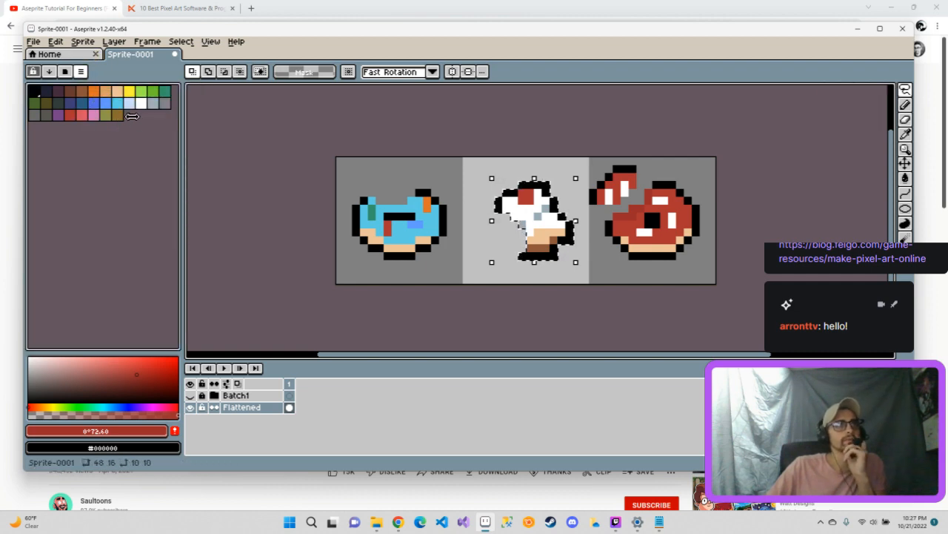
{"action": "mouse_move", "coordinate": [132, 116]}
{"action": "left_mouse_down"}
{"action": "mouse_move", "coordinate": [164, 119]}
{"action": "mouse_move", "coordinate": [175, 156]}
{"action": "mouse_move", "coordinate": [176, 131]}
{"action": "mouse_move", "coordinate": [130, 116]}
{"action": "left_mouse_up"}
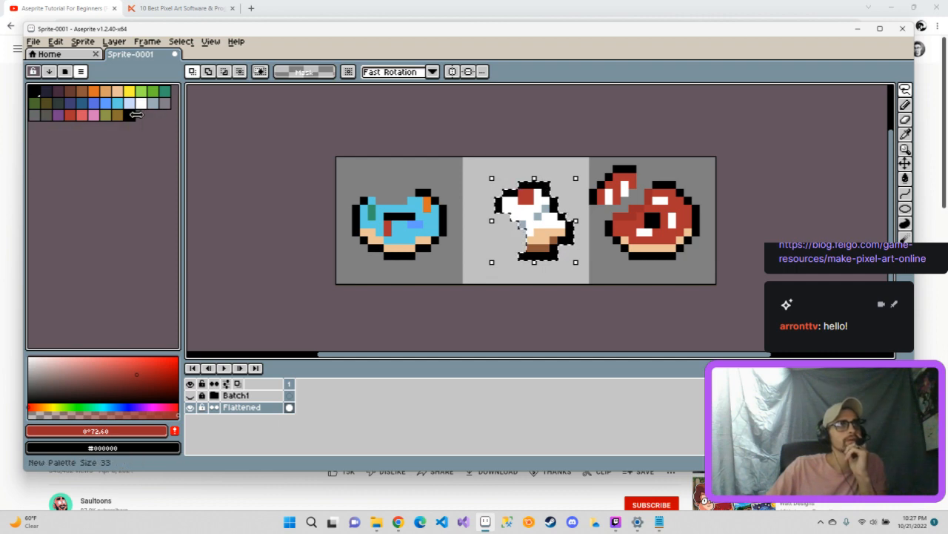
Open the palette presets and switch to the YouTube tutorial to review the Challenge 3 instructions from 16:10.
{"action": "left_click", "coordinate": [66, 73]}
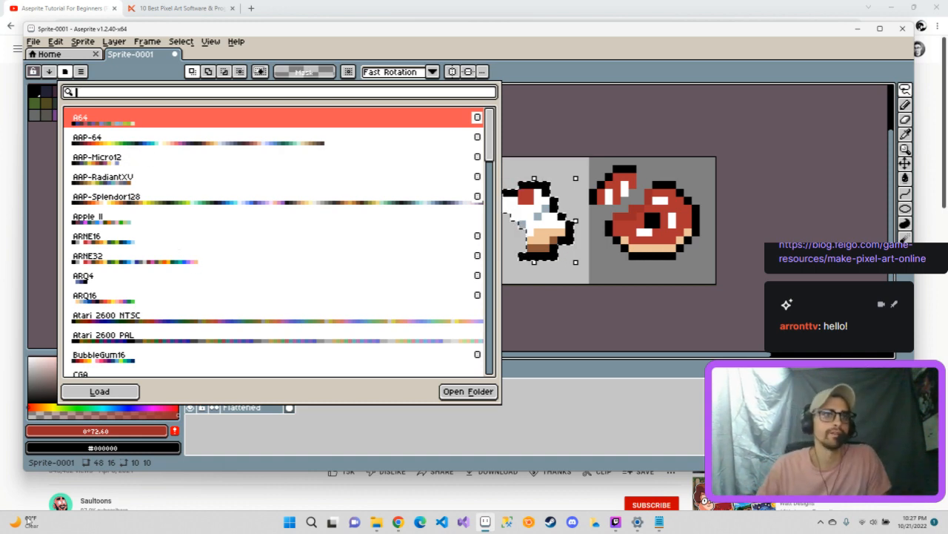
{"action": "left_click", "coordinate": [185, 494]}
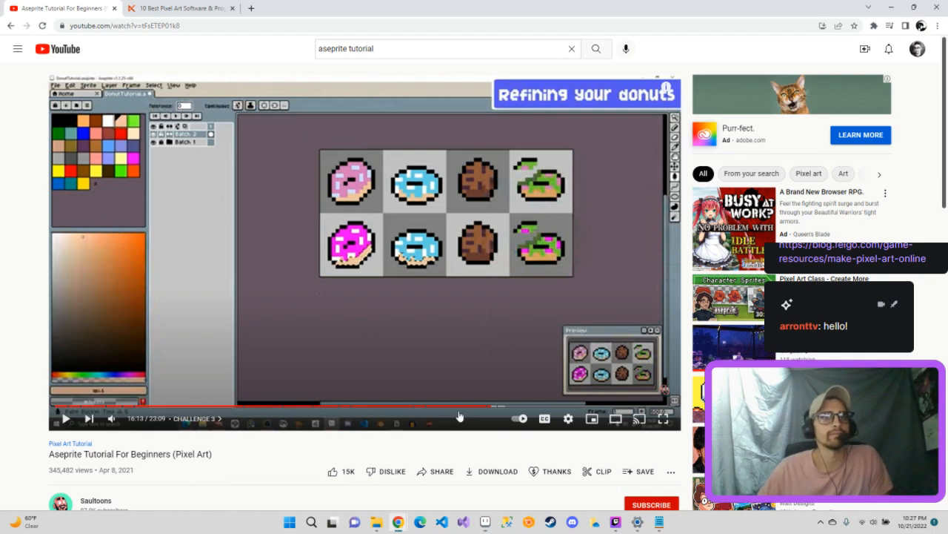
{"action": "left_click", "coordinate": [77, 419]}
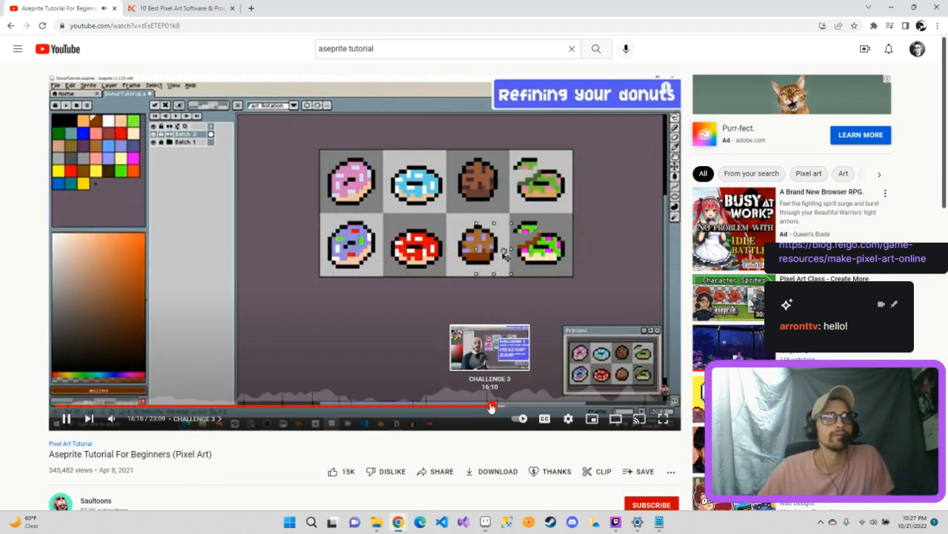
{"action": "left_click", "coordinate": [489, 408]}
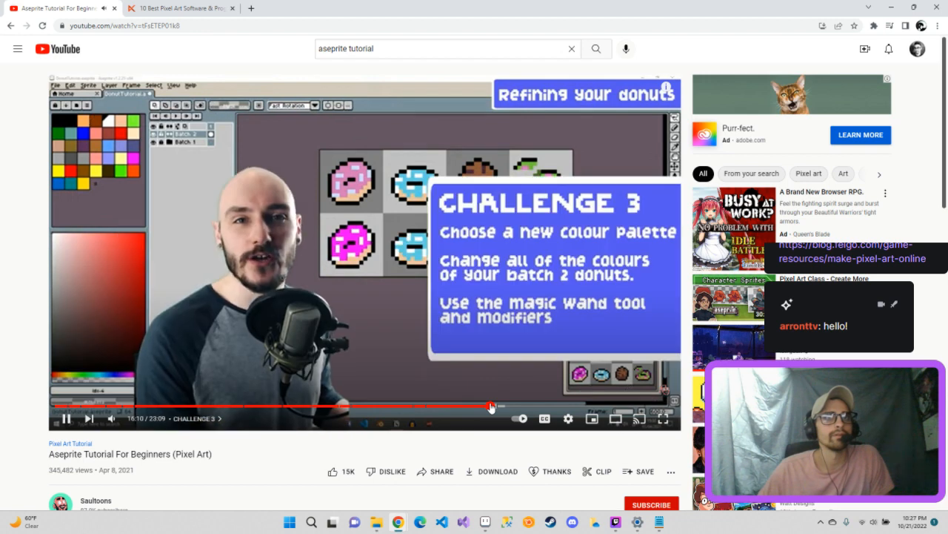
{"action": "left_click", "coordinate": [413, 329]}
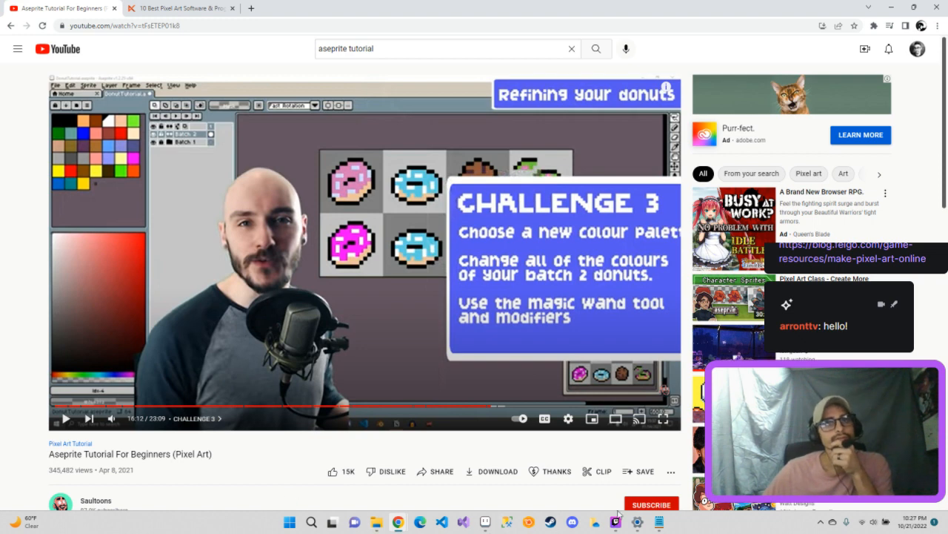
Switch back to Aseprite and load the NES palette from the presets.
{"action": "left_click", "coordinate": [489, 515]}
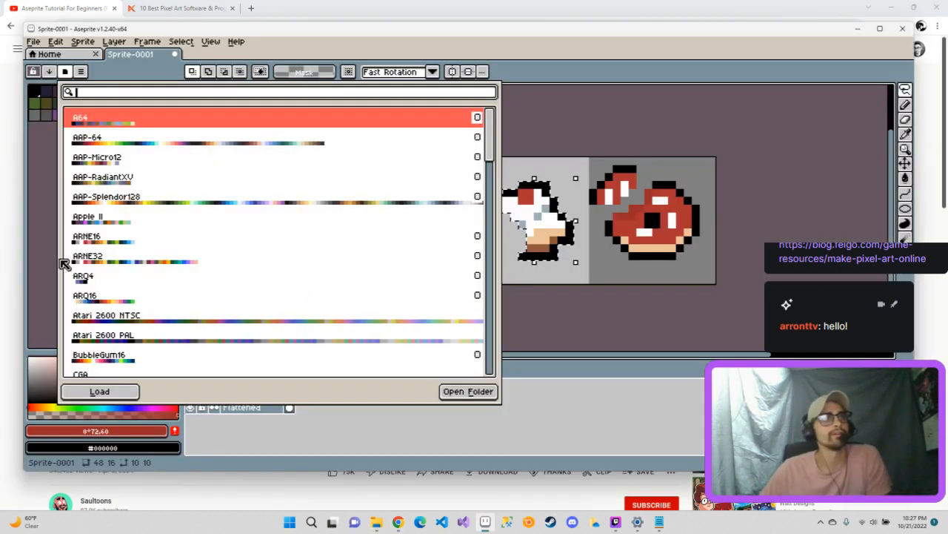
{"action": "scroll", "coordinate": [165, 258], "scroll_direction": "down", "scroll_amount": 2}
{"action": "scroll", "coordinate": [165, 258], "scroll_direction": "down", "scroll_amount": 7}
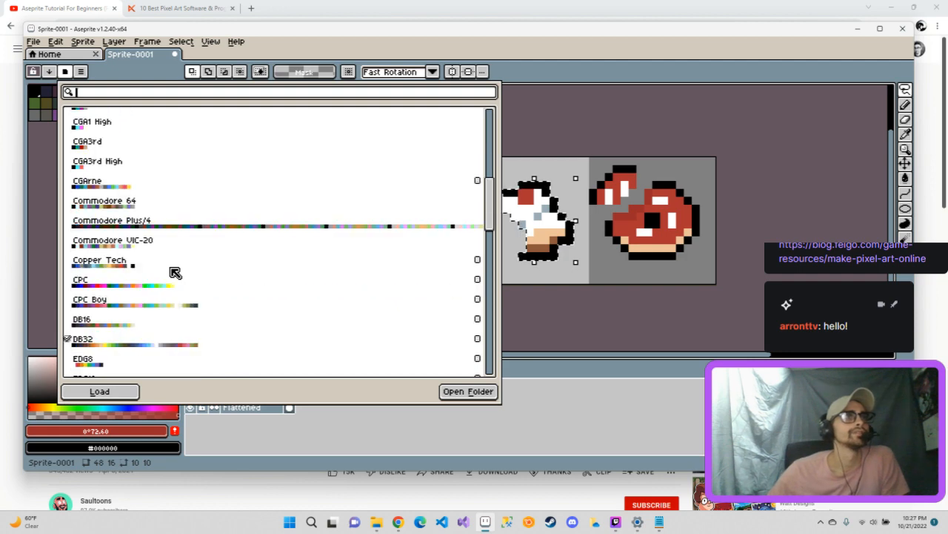
{"action": "scroll", "coordinate": [172, 274], "scroll_direction": "down", "scroll_amount": 4}
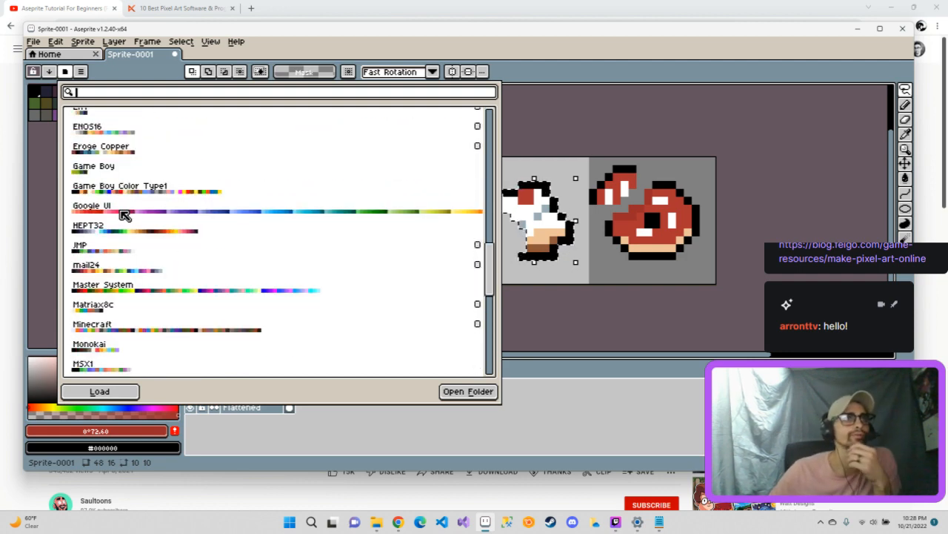
{"action": "scroll", "coordinate": [215, 312], "scroll_direction": "down", "scroll_amount": 2}
{"action": "scroll", "coordinate": [215, 312], "scroll_direction": "down", "scroll_amount": 1}
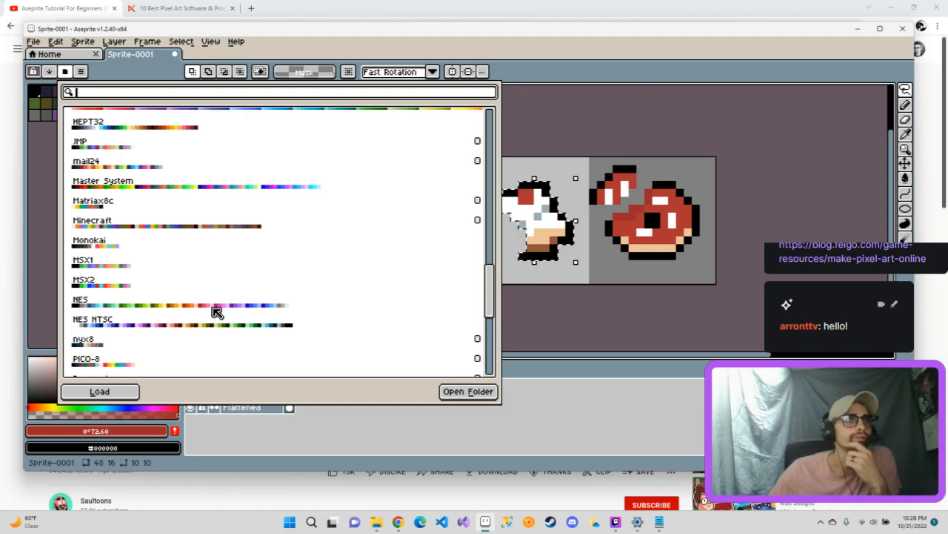
{"action": "left_click", "coordinate": [179, 304]}
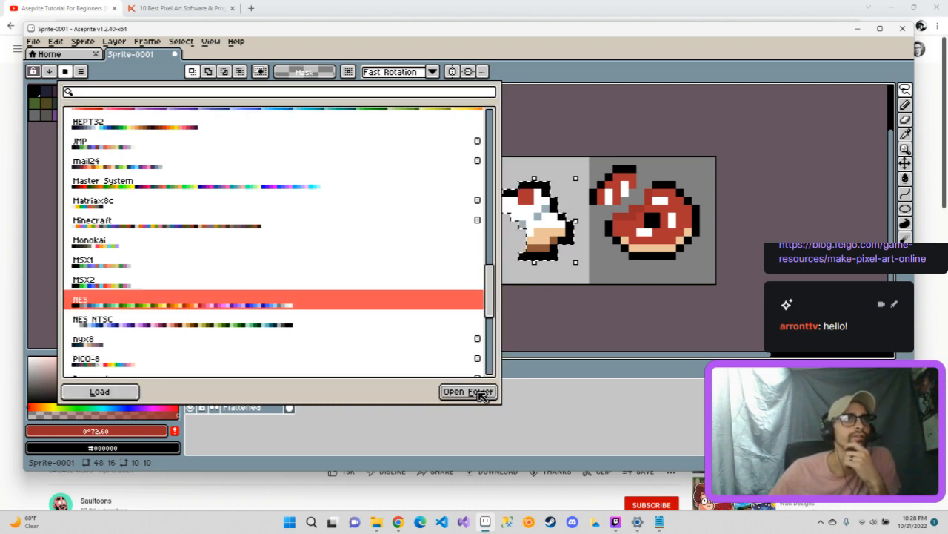
{"action": "double_click", "coordinate": [200, 307]}
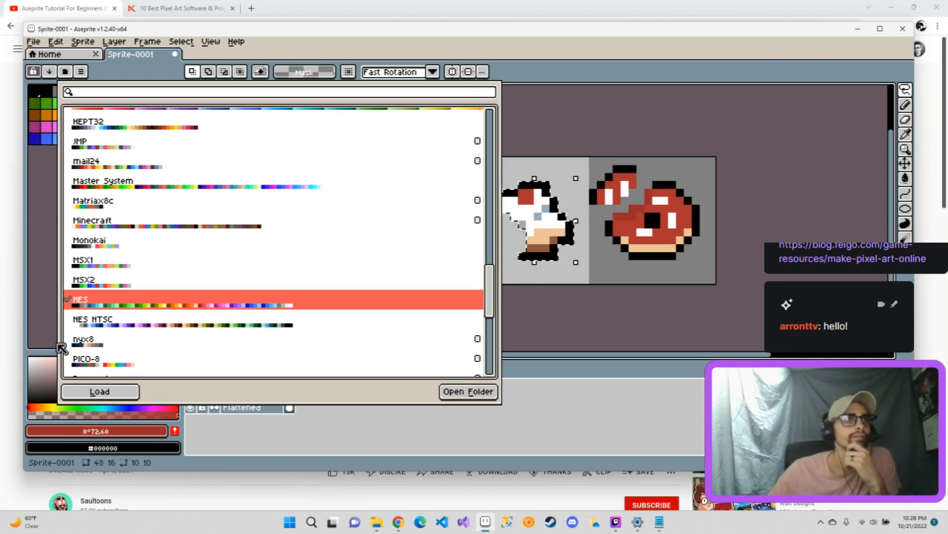
{"action": "left_click", "coordinate": [43, 289]}
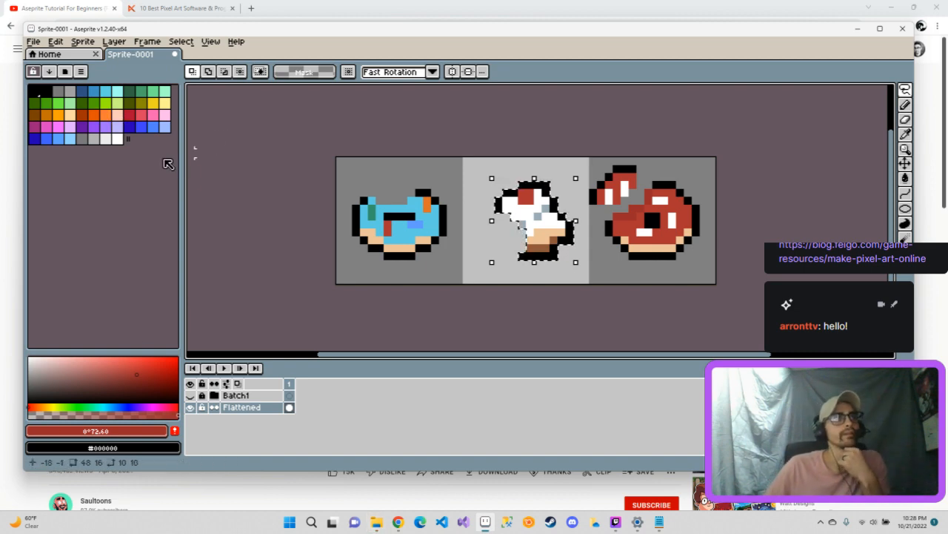
Select the first donut's blue icing with the Magic Wand, turn off Contiguous, and fill the icing with green palette index 10.
{"action": "left_click", "coordinate": [907, 91]}
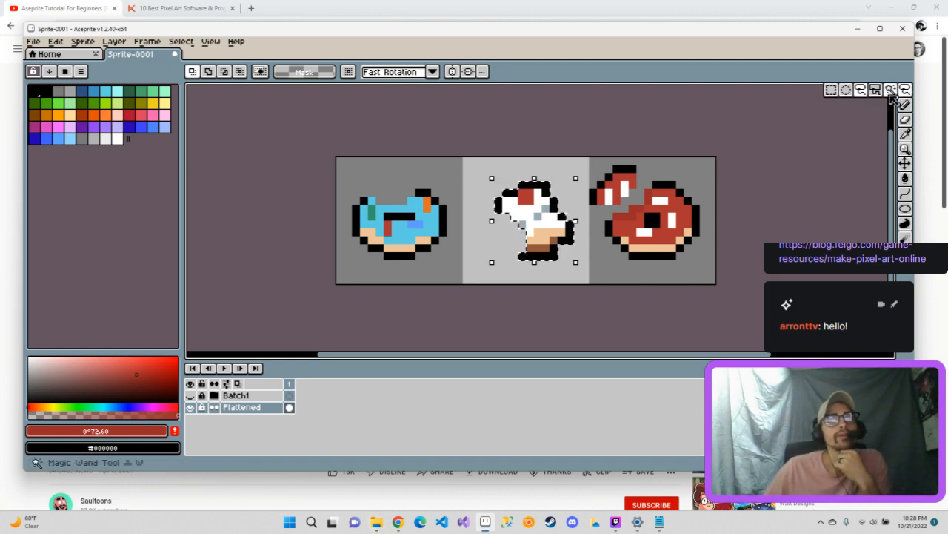
{"action": "left_click", "coordinate": [892, 93]}
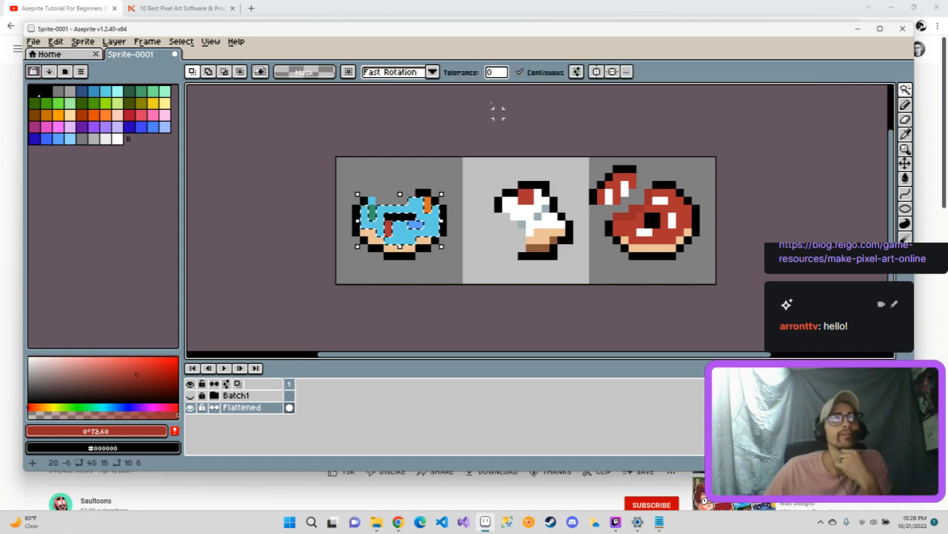
{"action": "left_click", "coordinate": [521, 72]}
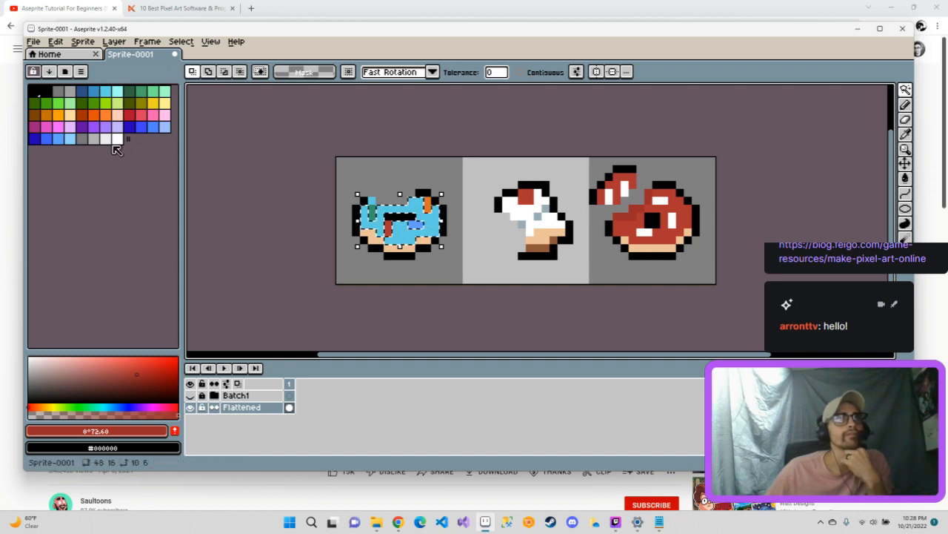
{"action": "left_click", "coordinate": [159, 94]}
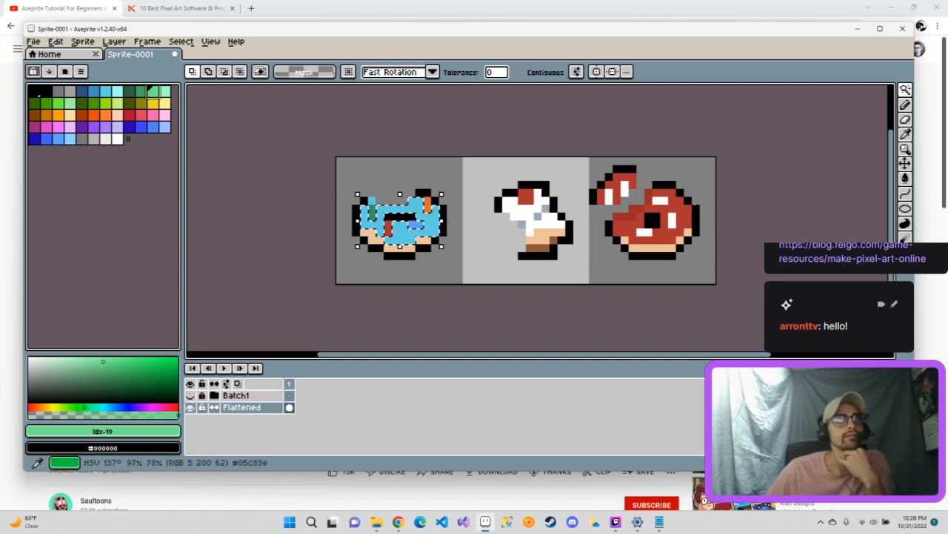
{"action": "left_click", "coordinate": [914, 180]}
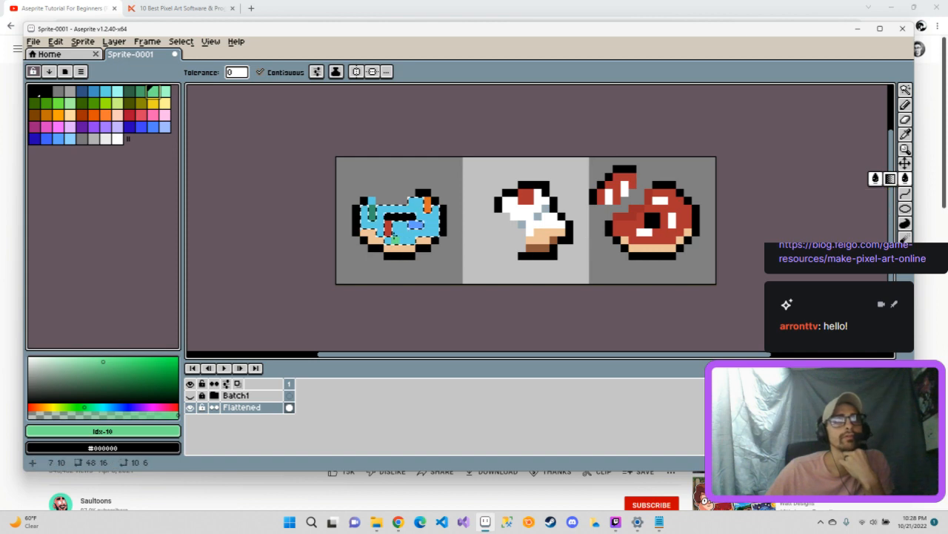
{"action": "left_click", "coordinate": [399, 232]}
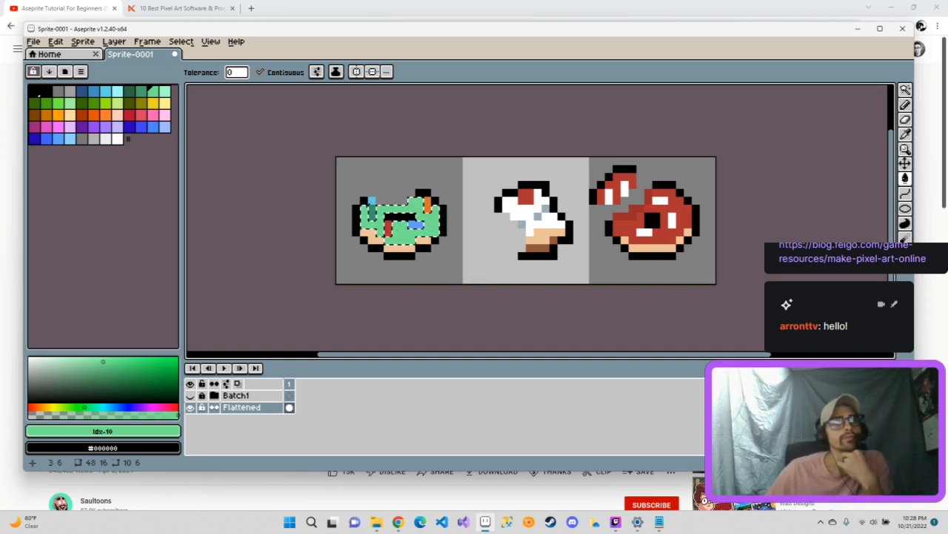
Try to recolour the leftover light-blue pixel atop the first donut green using the Paint Bucket and the Pencil.
{"action": "left_click", "coordinate": [372, 200]}
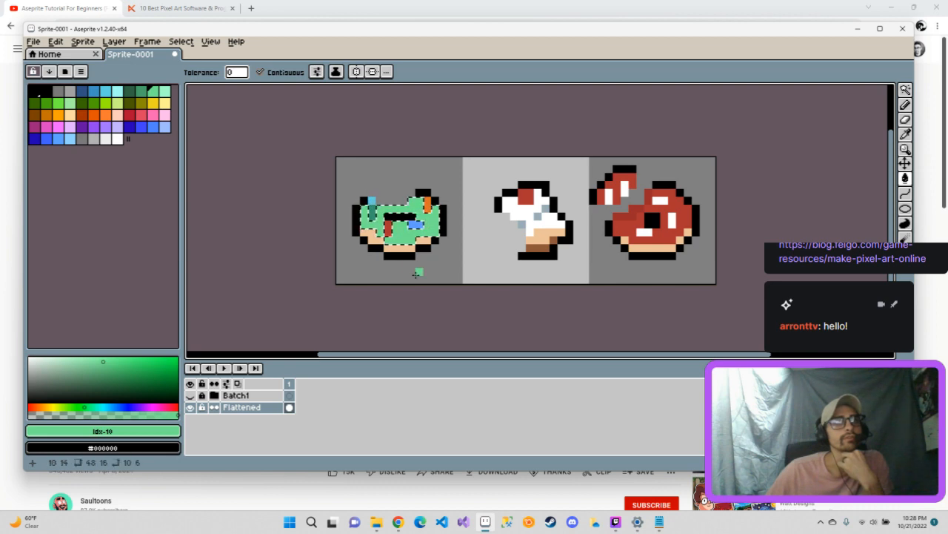
{"action": "left_click", "coordinate": [906, 104]}
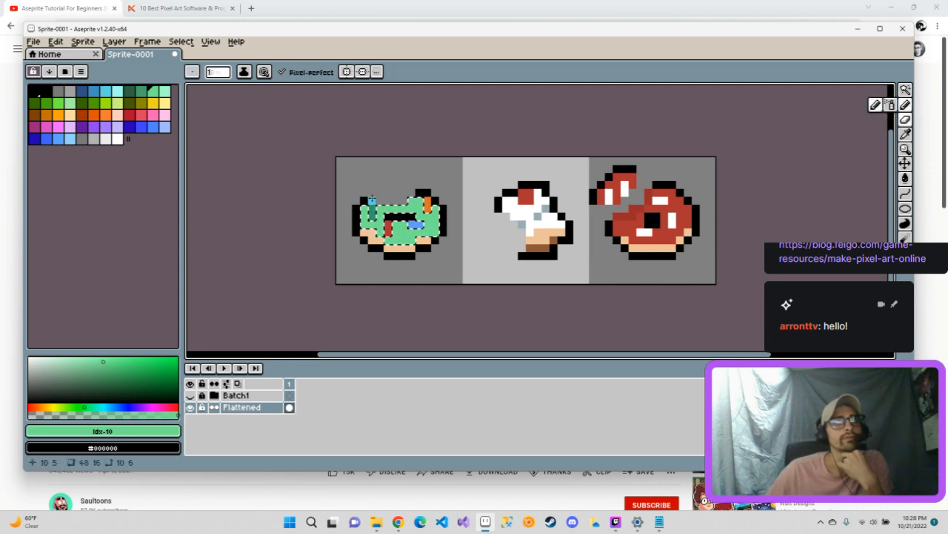
{"action": "left_click", "coordinate": [373, 200]}
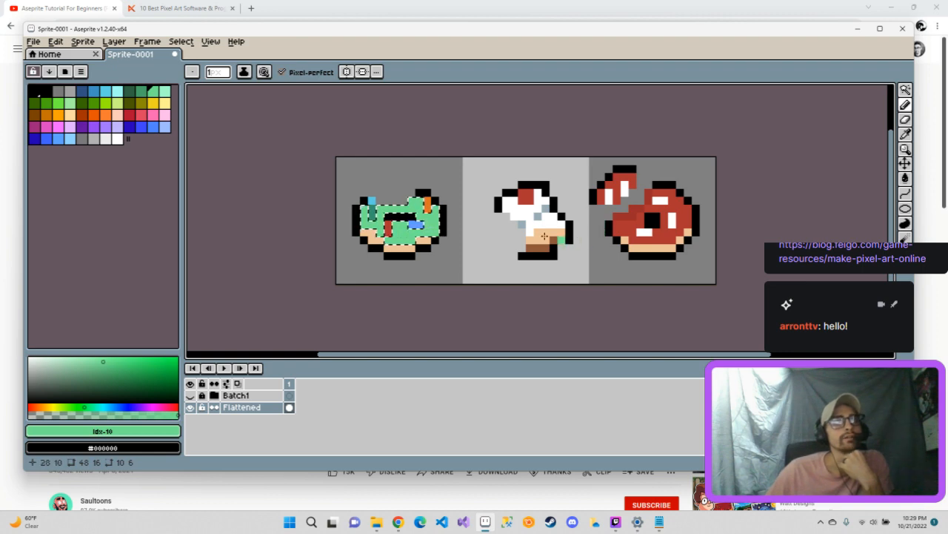
{"action": "left_click", "coordinate": [907, 108]}
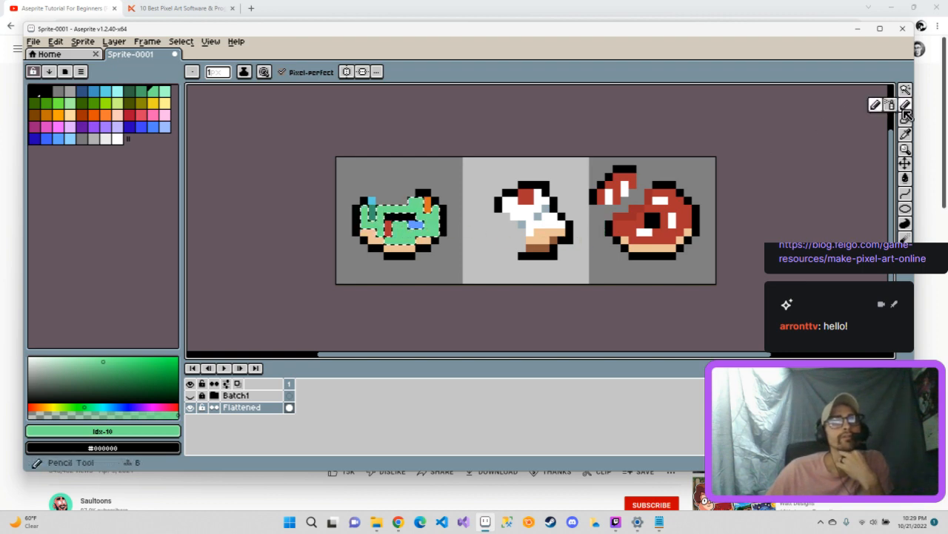
Select all white areas with the Magic Wand, fill the pastry's white icing with blue palette index 5, and undo the fill.
{"action": "left_click", "coordinate": [906, 89]}
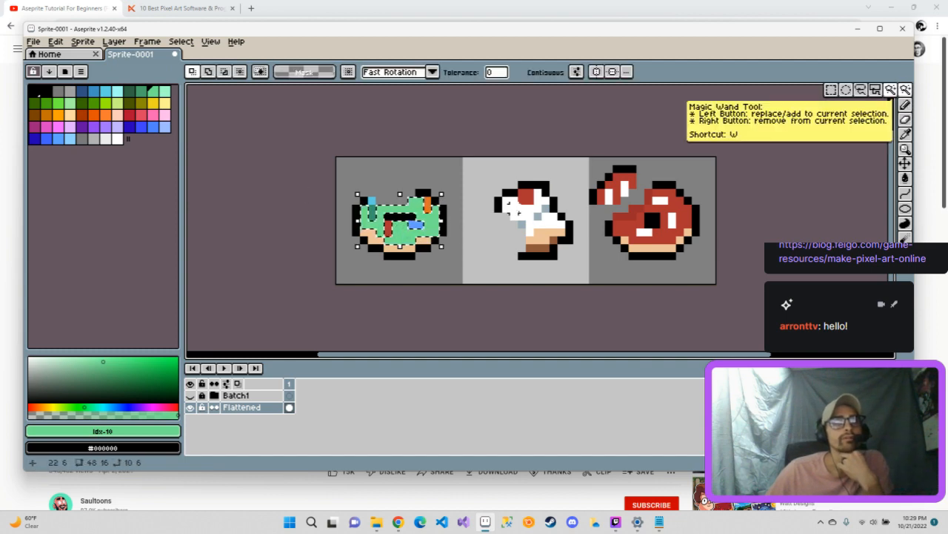
{"action": "left_click", "coordinate": [515, 208]}
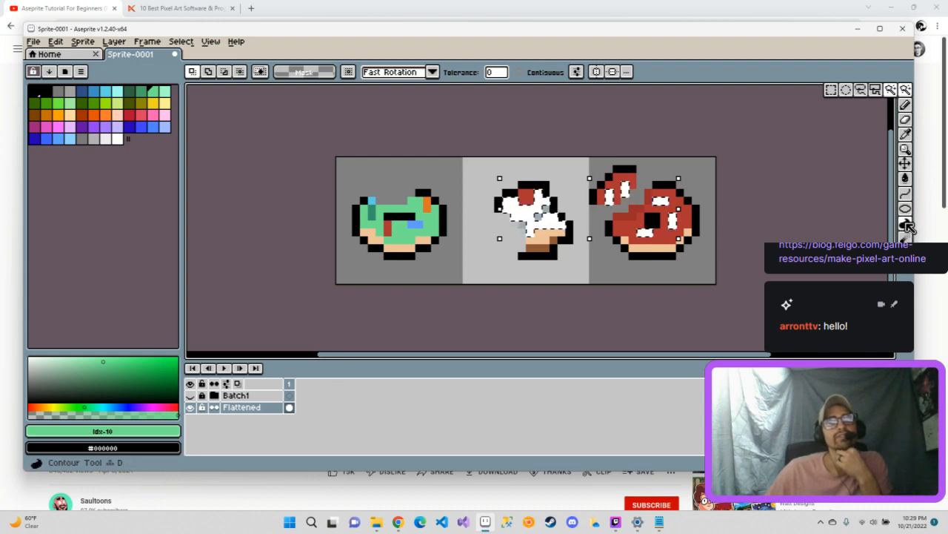
{"action": "left_click", "coordinate": [905, 178]}
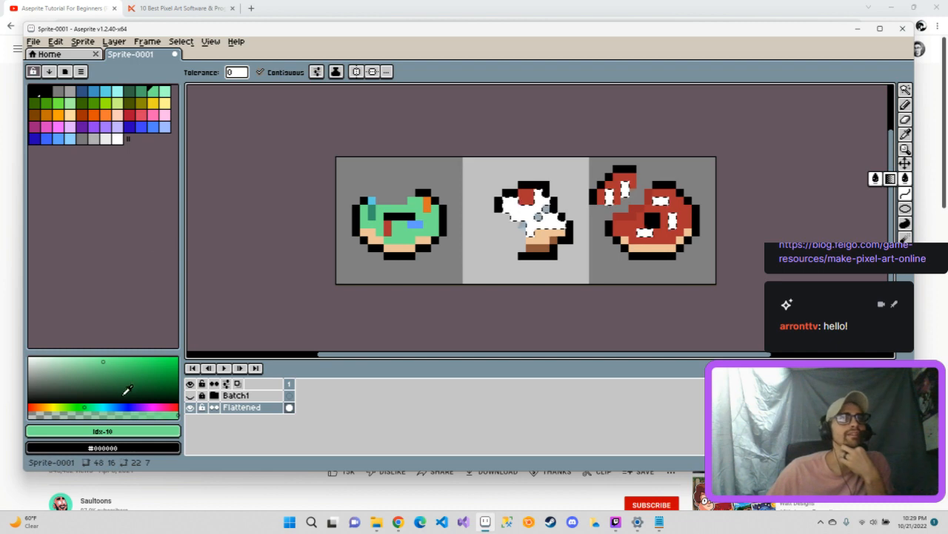
{"action": "left_click", "coordinate": [93, 90]}
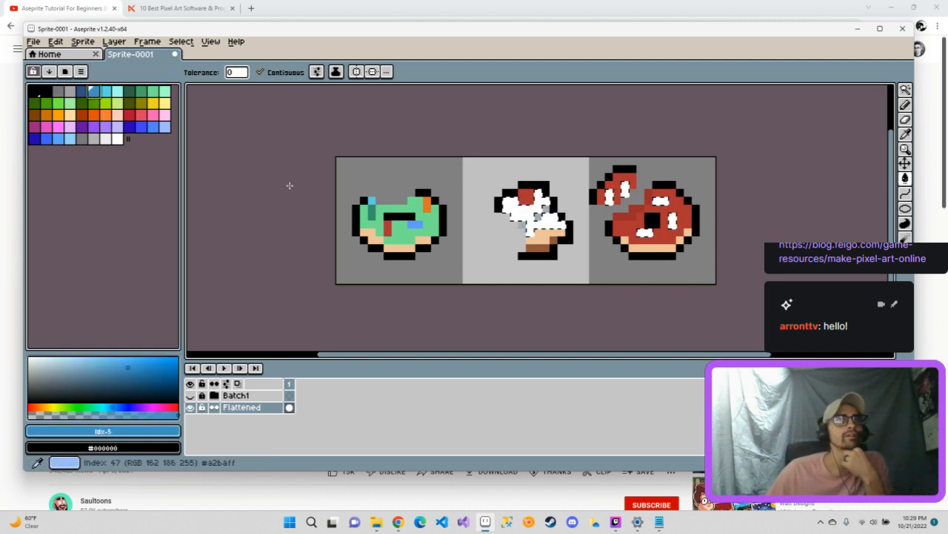
{"action": "left_click", "coordinate": [524, 213]}
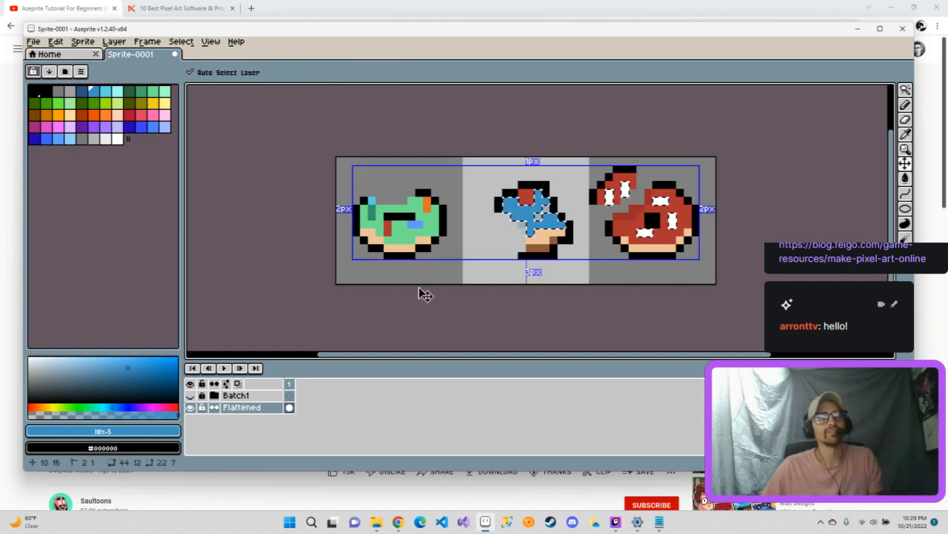
{"action": "key", "text": "ctrl+z"}
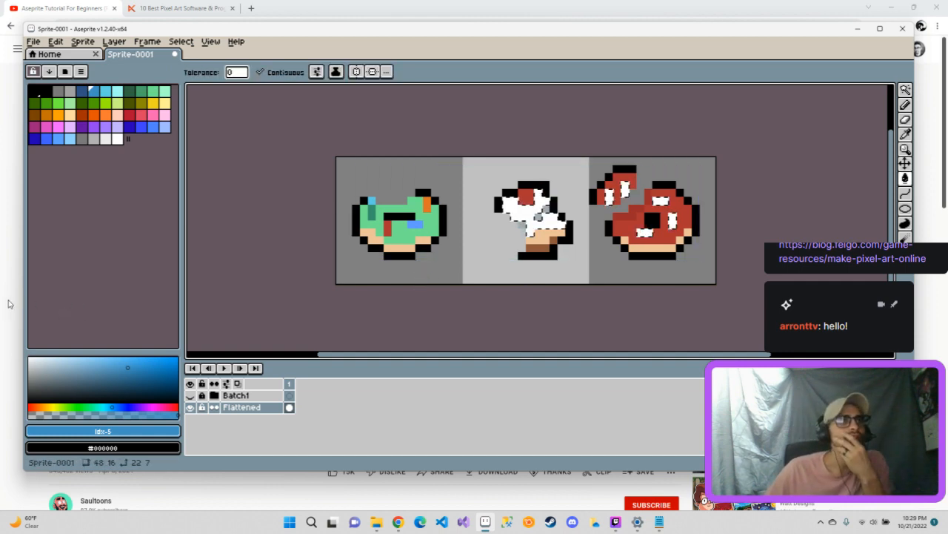
Switch to the YouTube tutorial, replay the Mass Editing Options section just before 16:02, and return to Aseprite.
{"action": "key", "text": "alt+Tab"}
{"action": "left_click", "coordinate": [66, 420]}
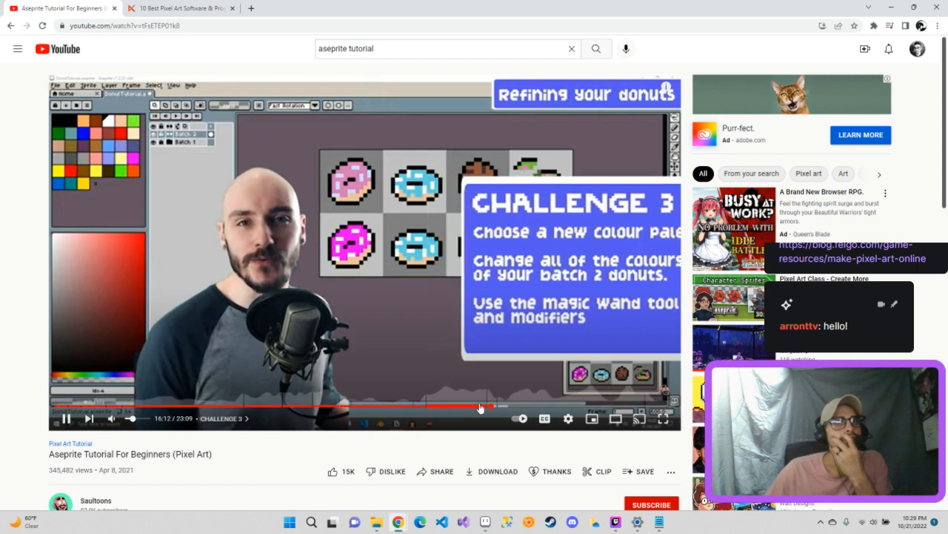
{"action": "left_click", "coordinate": [484, 407]}
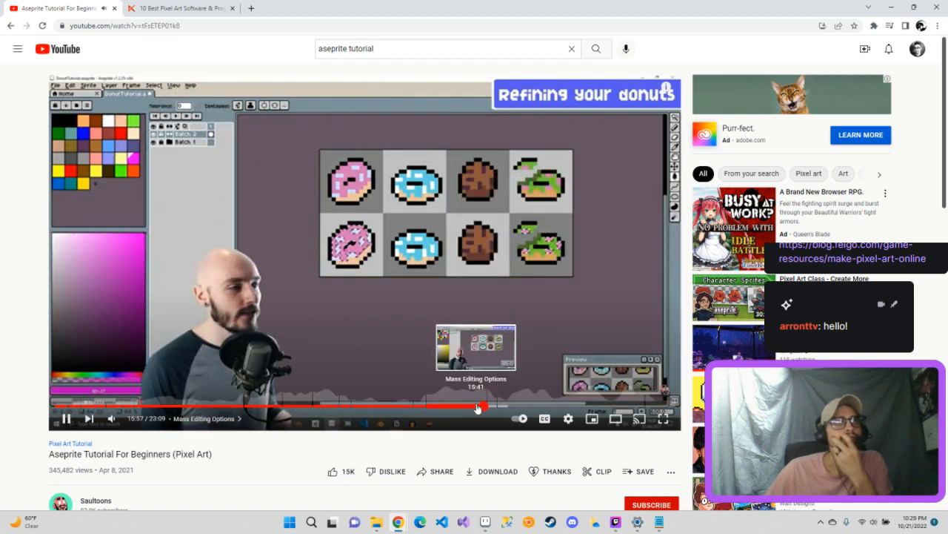
{"action": "left_click", "coordinate": [472, 406]}
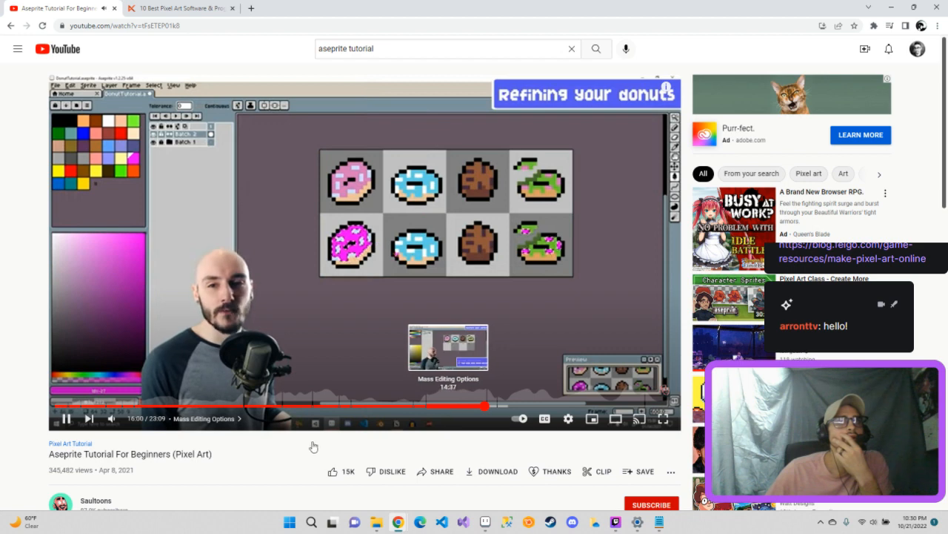
{"action": "mouse_move", "coordinate": [68, 419]}
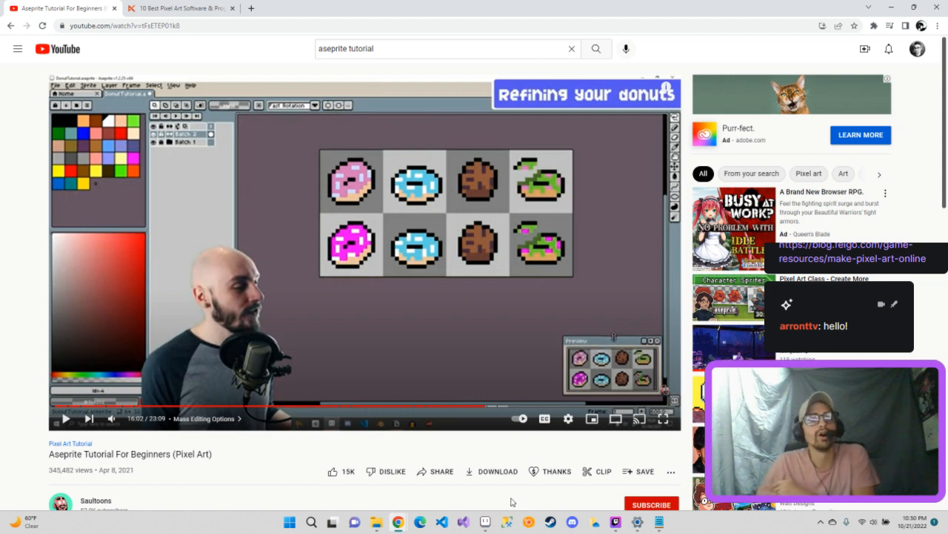
{"action": "mouse_move", "coordinate": [493, 524]}
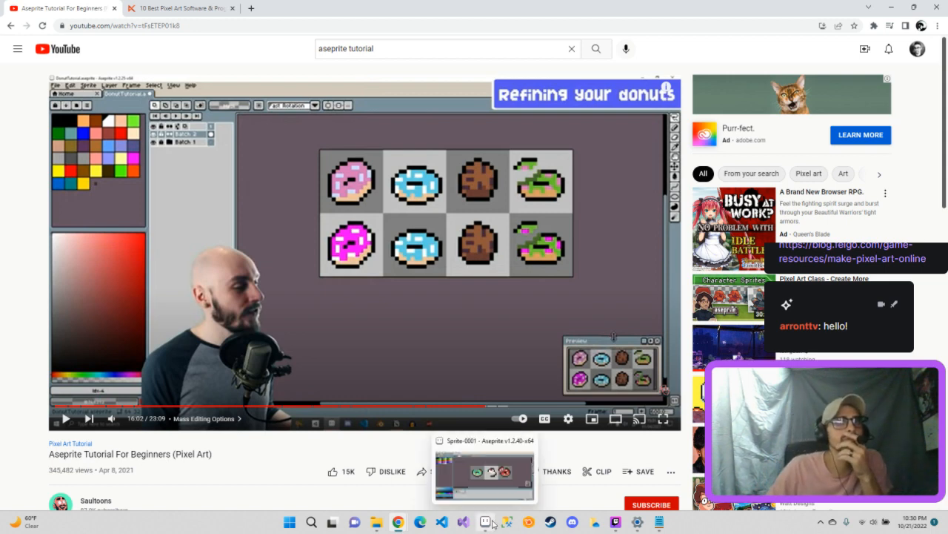
{"action": "left_click", "coordinate": [493, 524]}
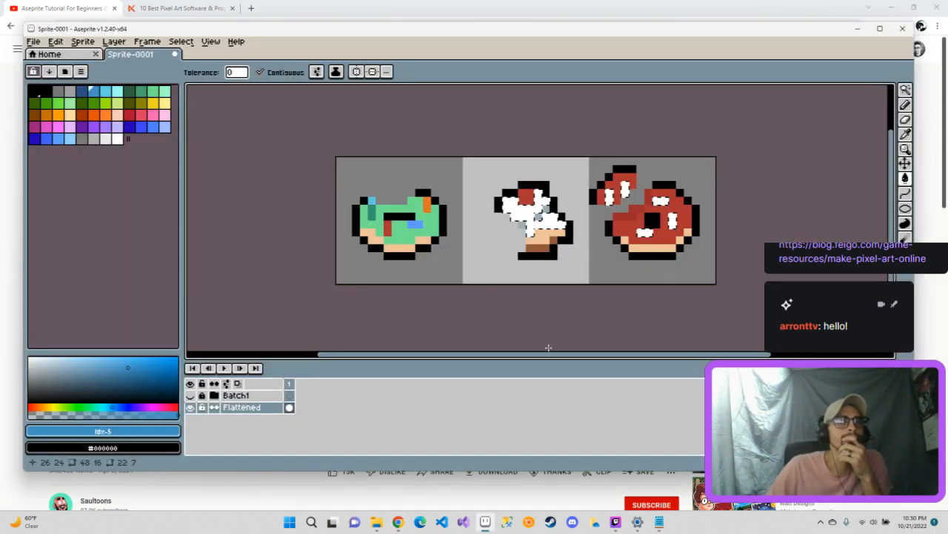
Undo the selection of the white areas and the green fill on the first donut's icing.
{"action": "key", "text": "ctrl+z"}
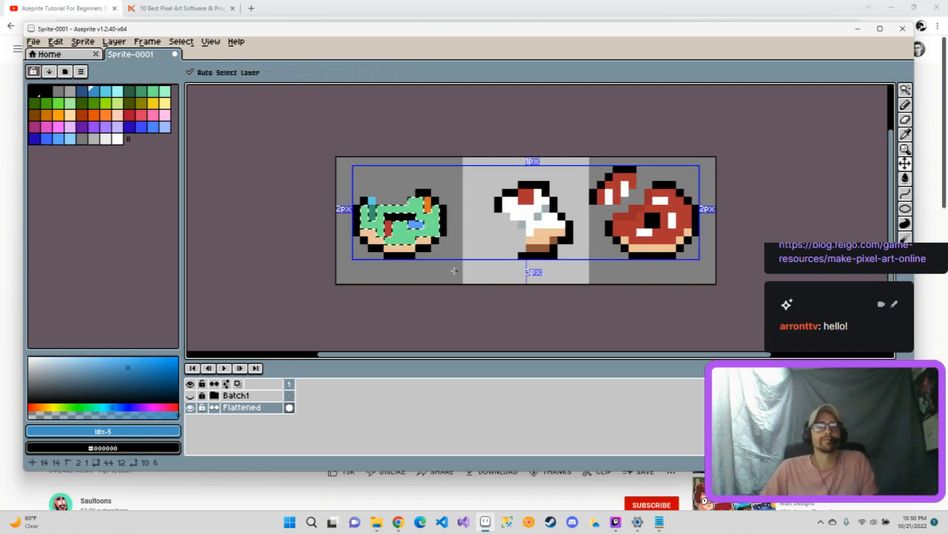
{"action": "key", "text": "g"}
{"action": "key", "text": "ctrl+z"}
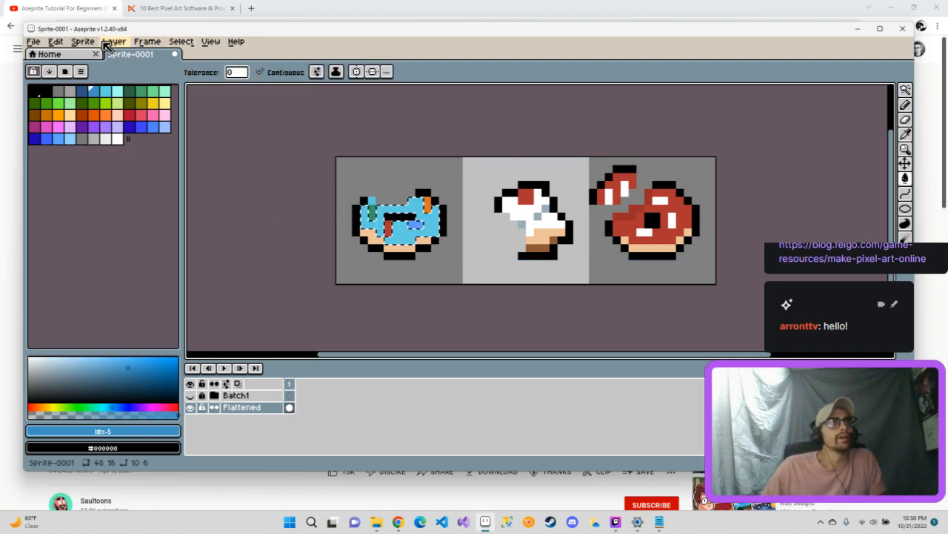
Extend the canvas by 16 px at its bottom border, making it 48 by 32 px.
{"action": "key", "text": "ctrl+alt+c"}
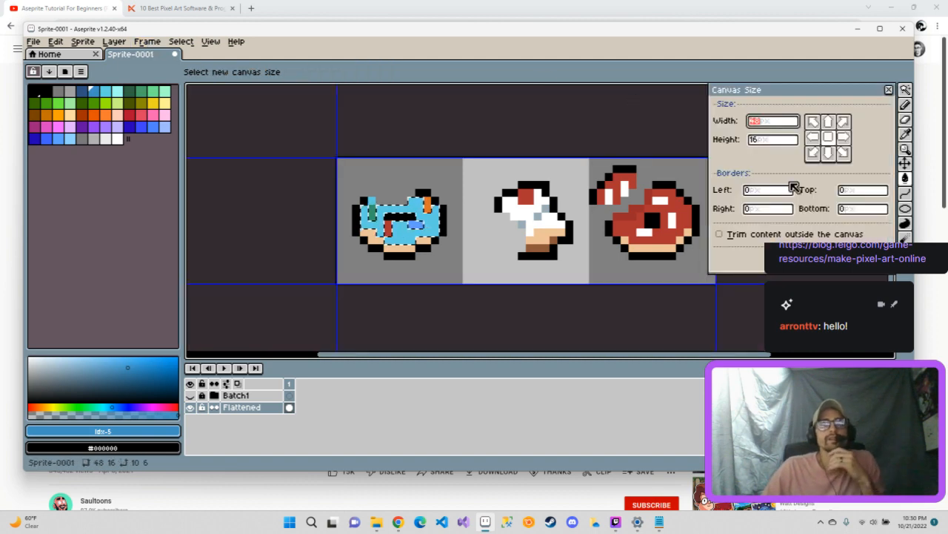
{"action": "left_click", "coordinate": [854, 210]}
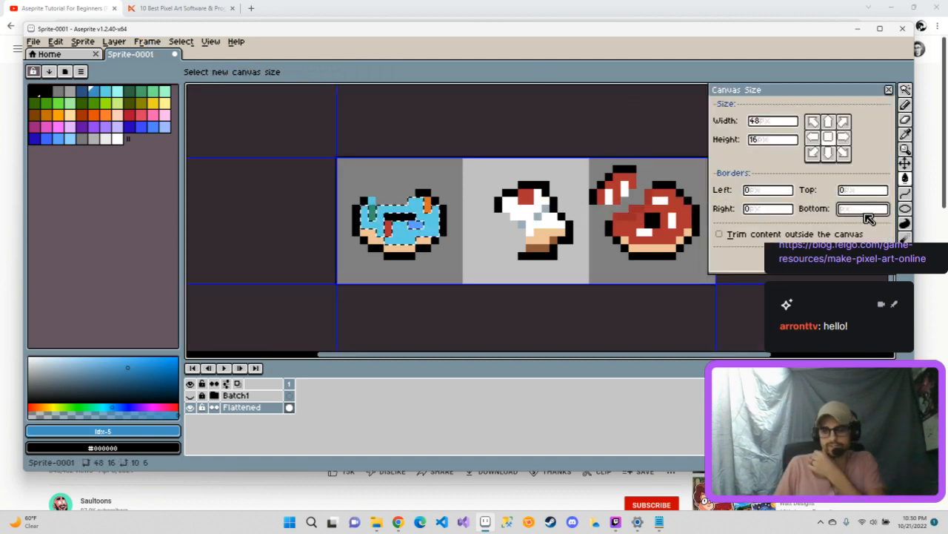
{"action": "type", "text": "16"}
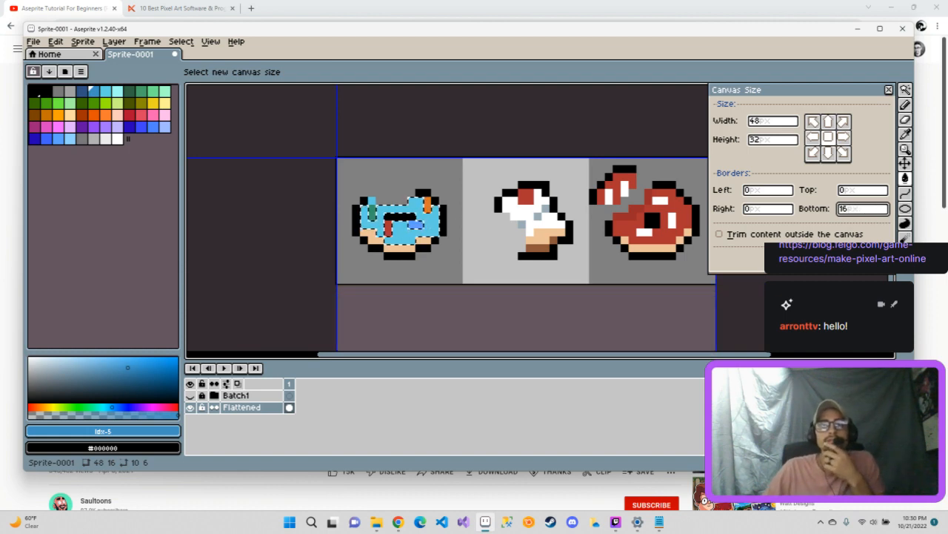
{"action": "left_click", "coordinate": [799, 259]}
{"action": "scroll", "coordinate": [778, 265], "scroll_direction": "down", "scroll_amount": 5}
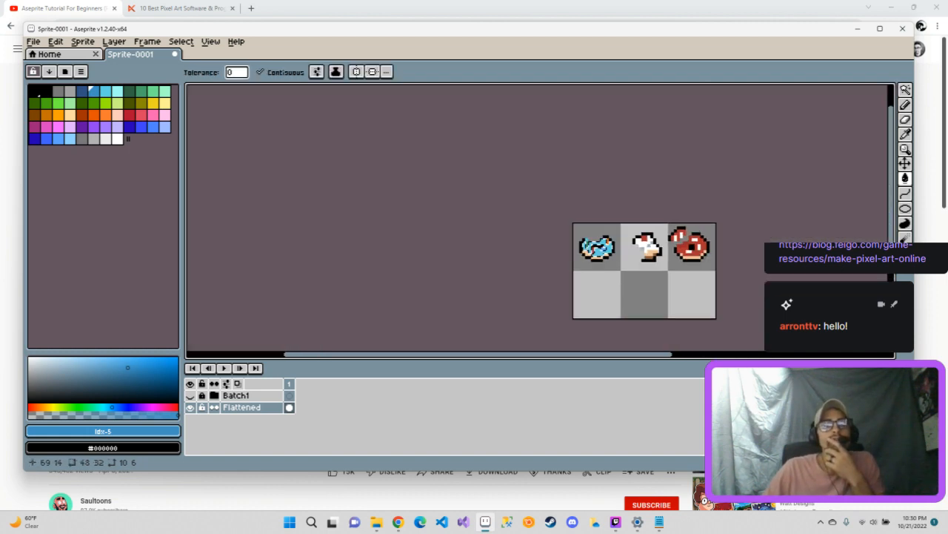
{"action": "scroll", "coordinate": [777, 265], "scroll_direction": "up", "scroll_amount": 2}
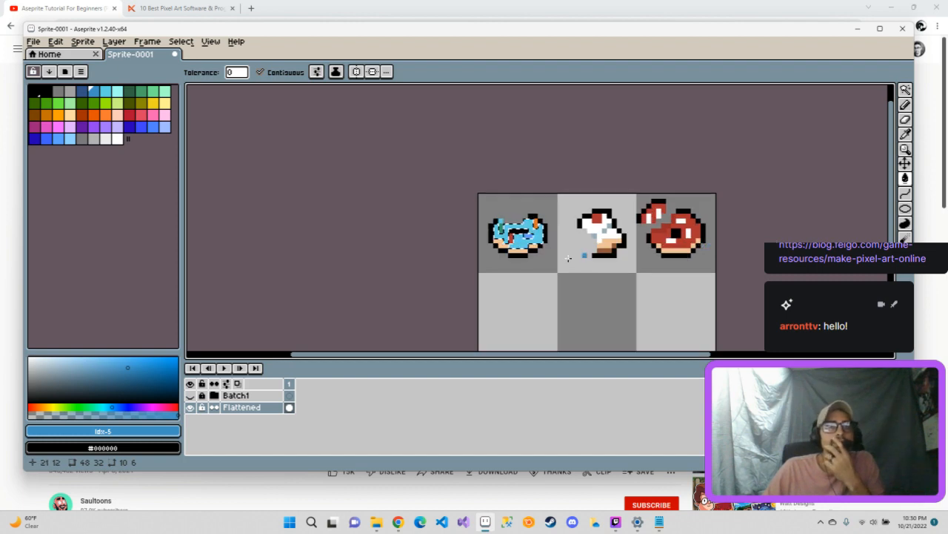
{"action": "left_click", "coordinate": [263, 398]}
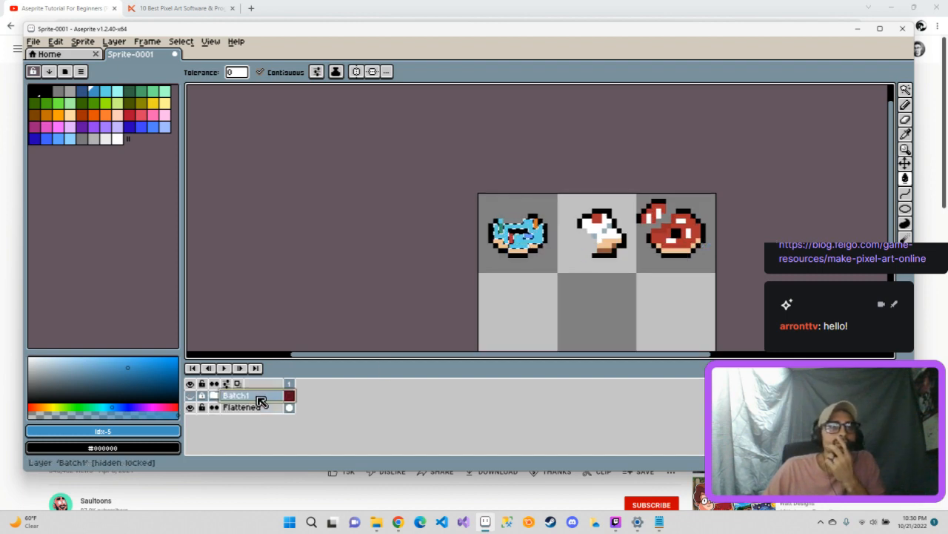
{"action": "left_click", "coordinate": [200, 397]}
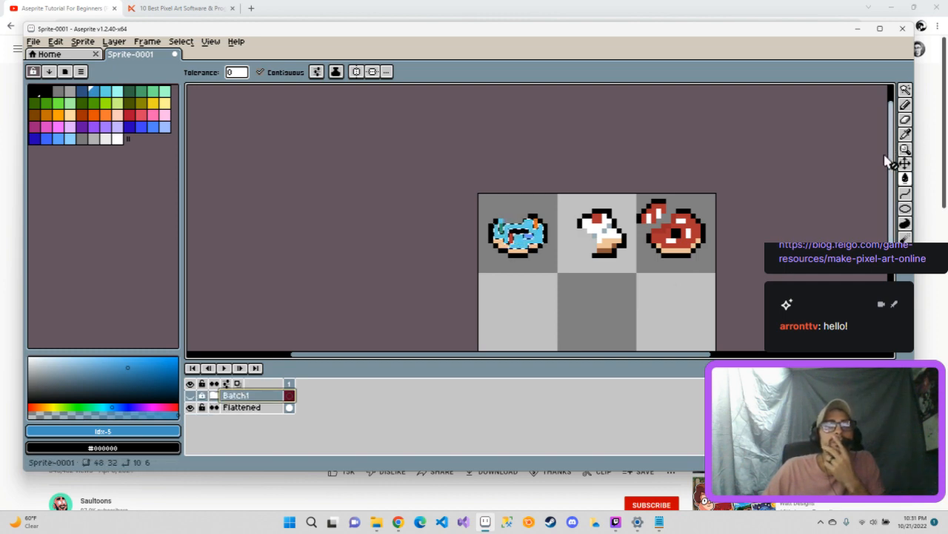
{"action": "left_click_drag", "start_coordinate": [798, 276], "coordinate": [711, 222]}
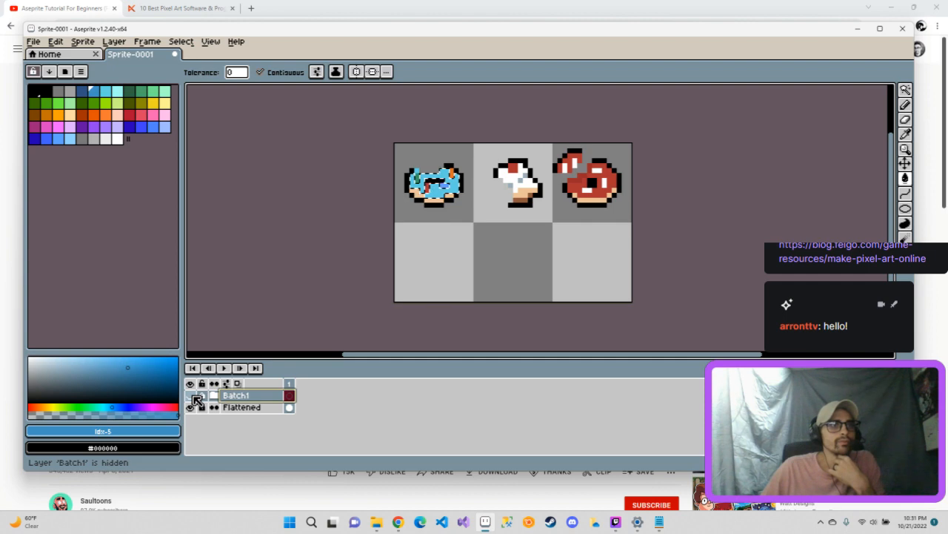
Duplicate the Flattened layer.
{"action": "left_click", "coordinate": [238, 409]}
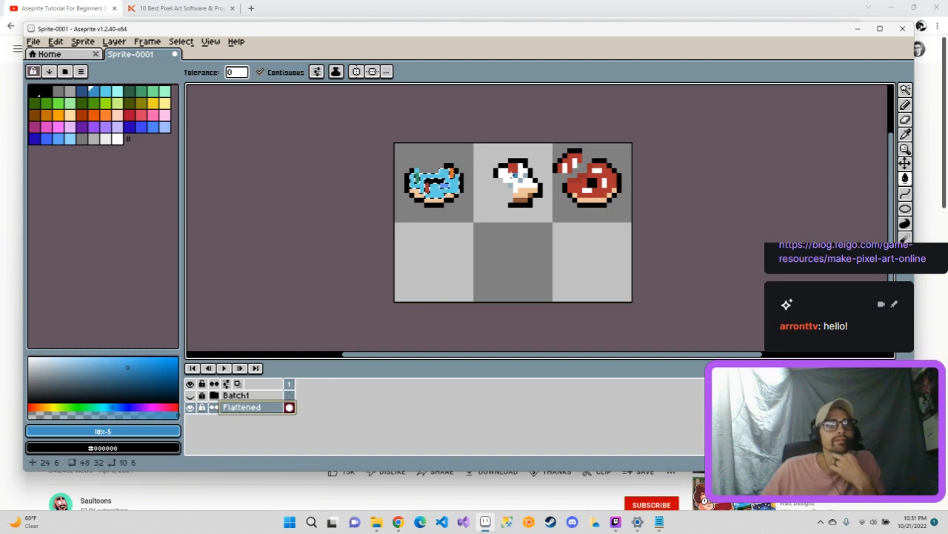
{"action": "right_click", "coordinate": [263, 409]}
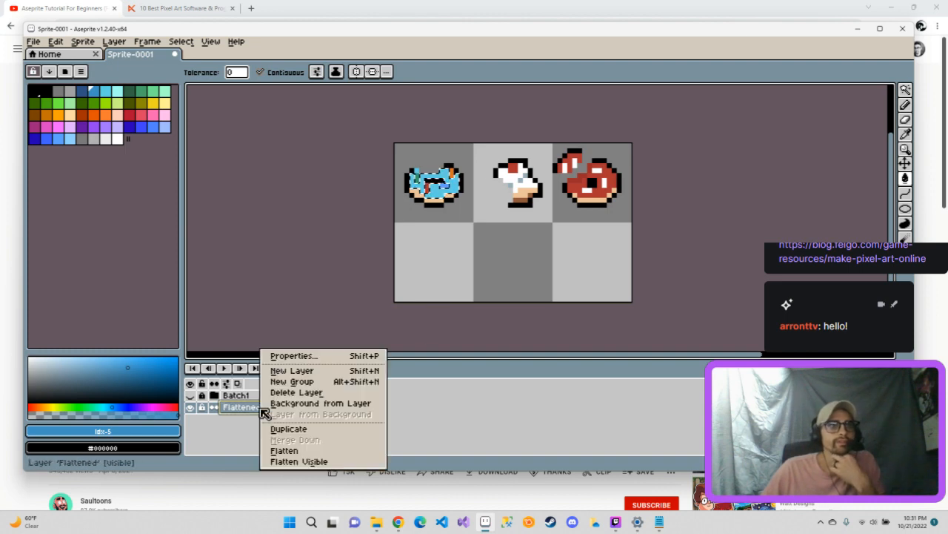
{"action": "left_click", "coordinate": [301, 429]}
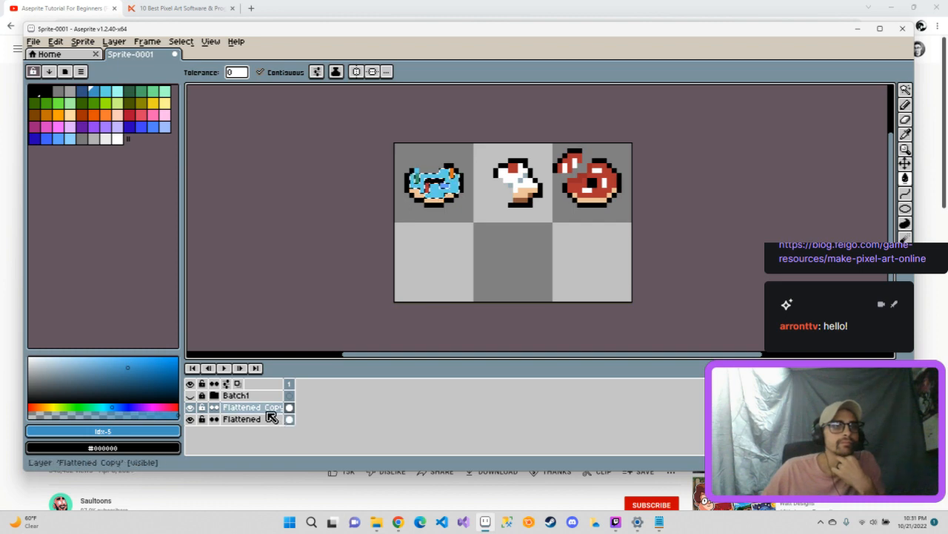
Switch to the YouTube tutorial, review the Mass Editing Options section around 15:54 and 15:41, and return to Aseprite.
{"action": "mouse_move", "coordinate": [404, 525]}
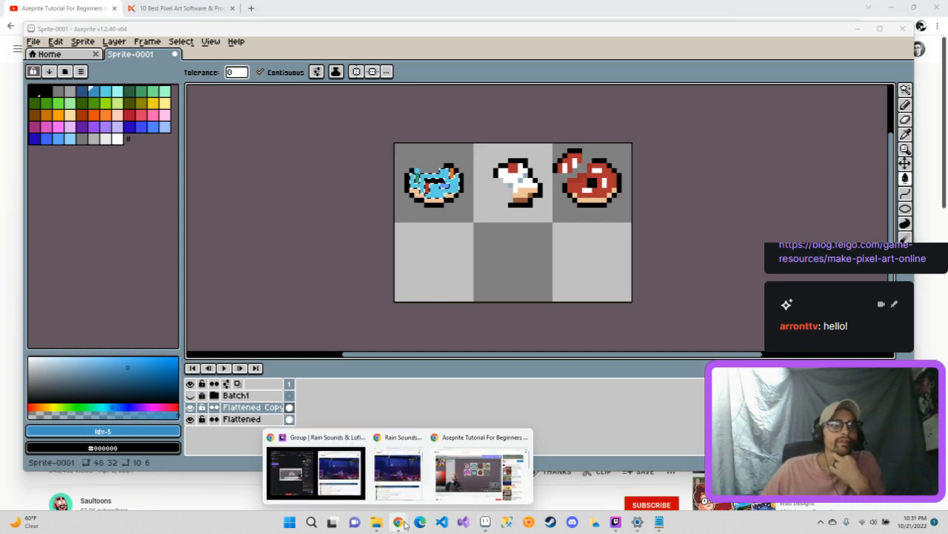
{"action": "left_click", "coordinate": [482, 475]}
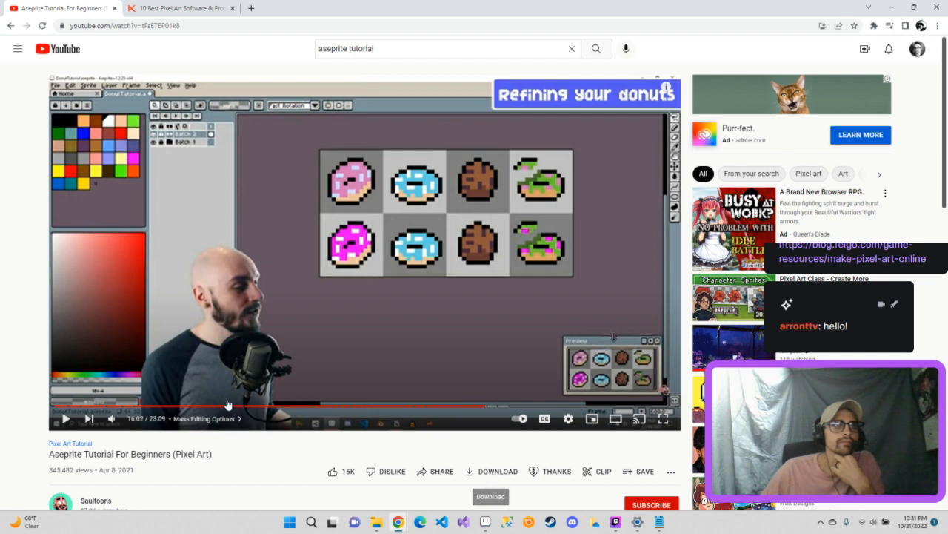
{"action": "left_click", "coordinate": [484, 408]}
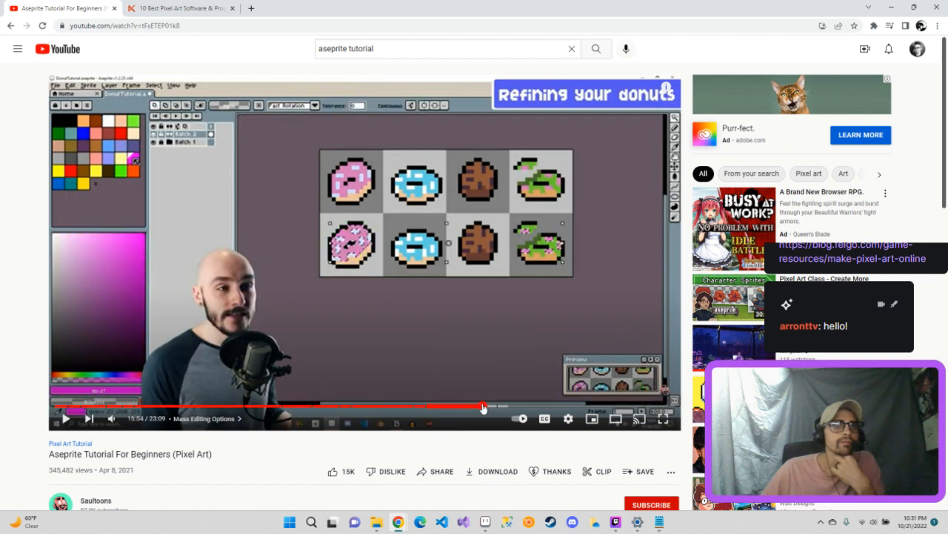
{"action": "left_click", "coordinate": [477, 408]}
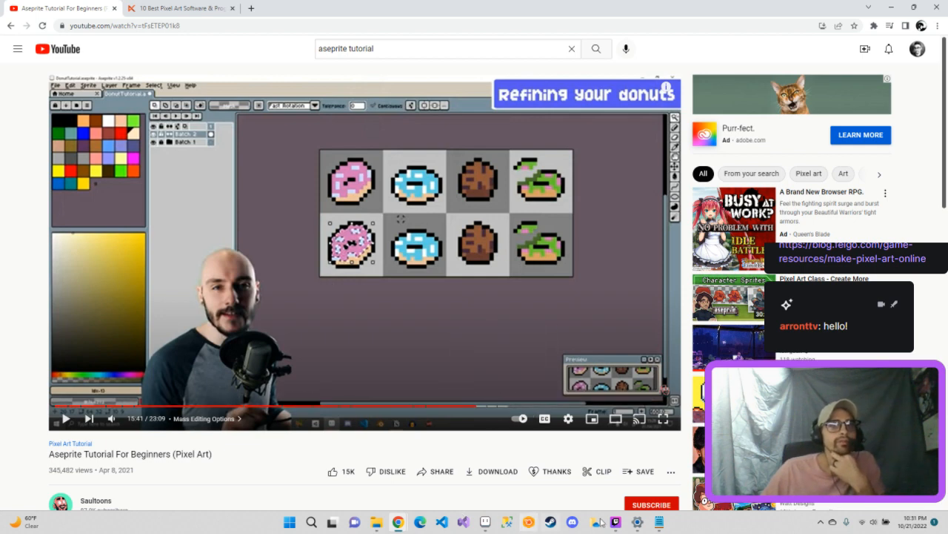
{"action": "mouse_move", "coordinate": [645, 525]}
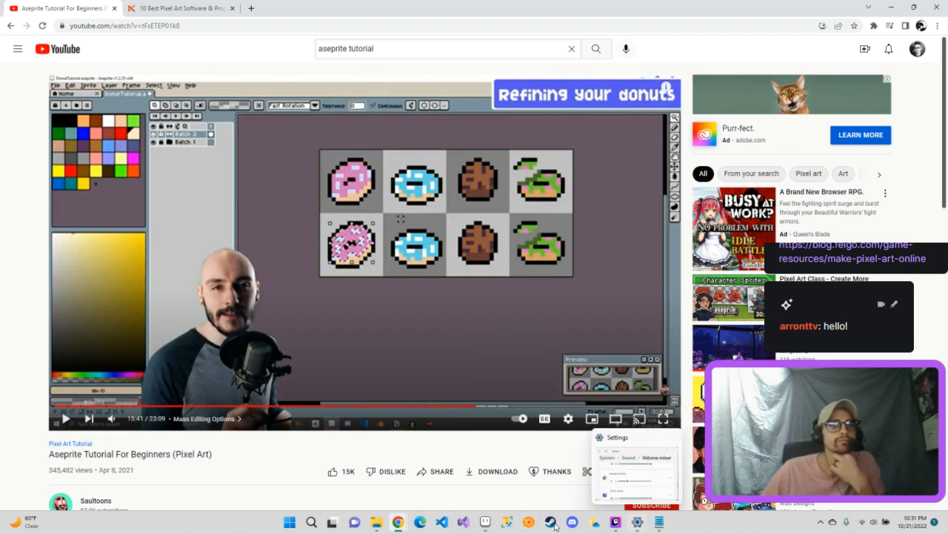
{"action": "mouse_move", "coordinate": [400, 523]}
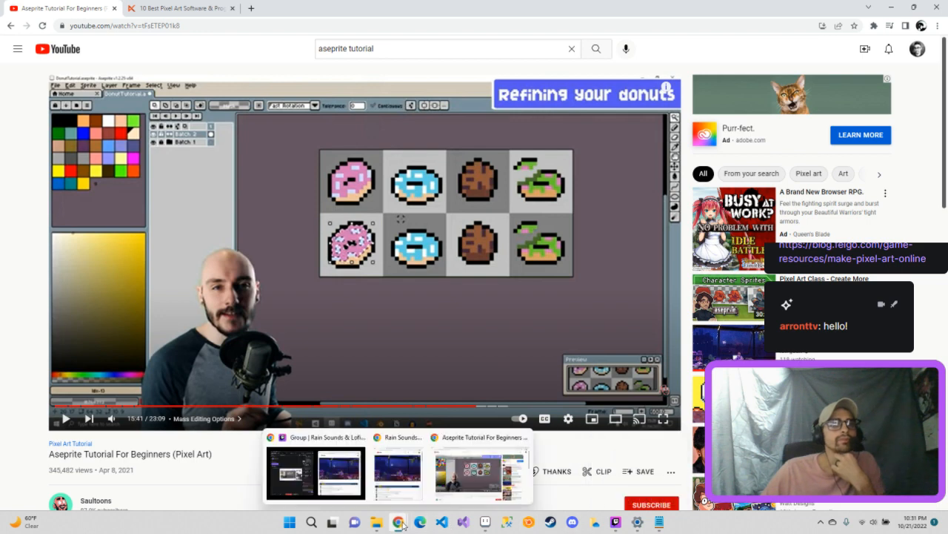
{"action": "left_click", "coordinate": [472, 485]}
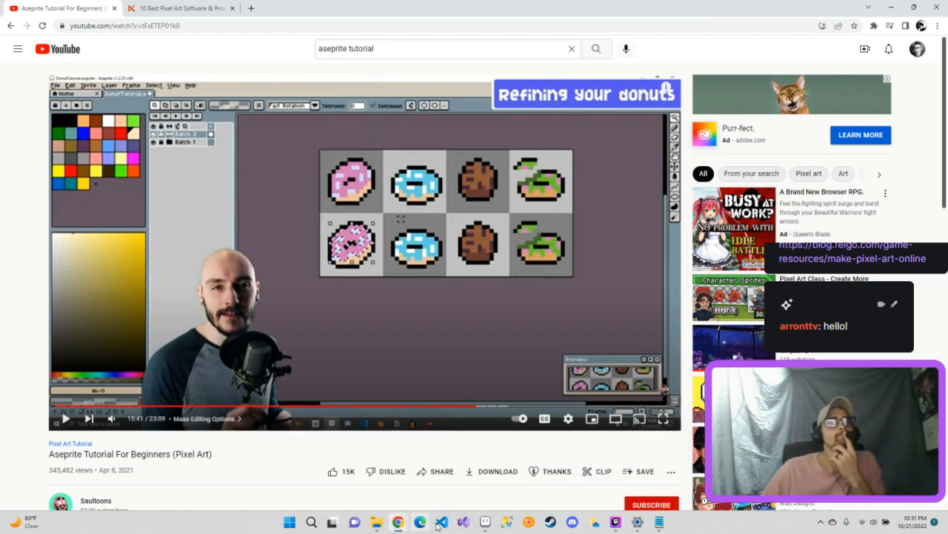
{"action": "left_click", "coordinate": [484, 522]}
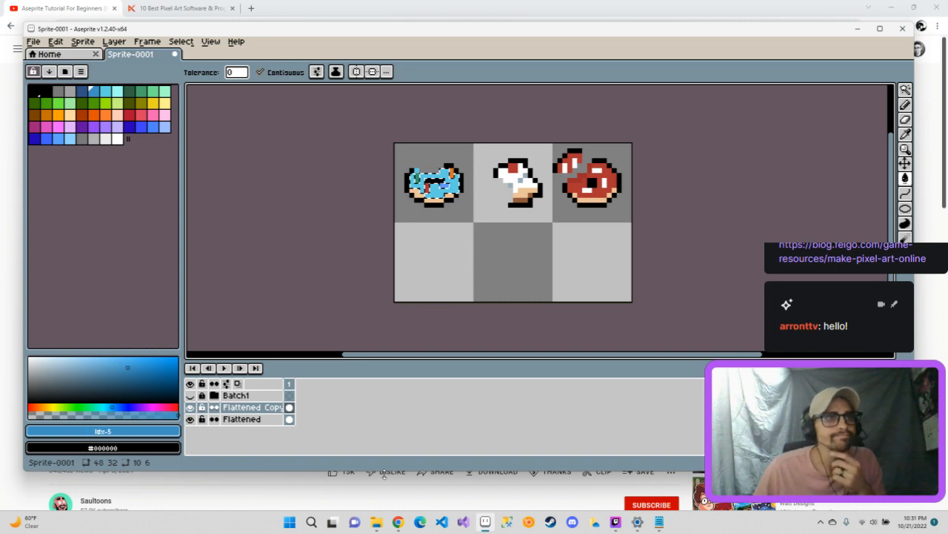
Delete the Flattened Copy layer.
{"action": "right_click", "coordinate": [256, 409]}
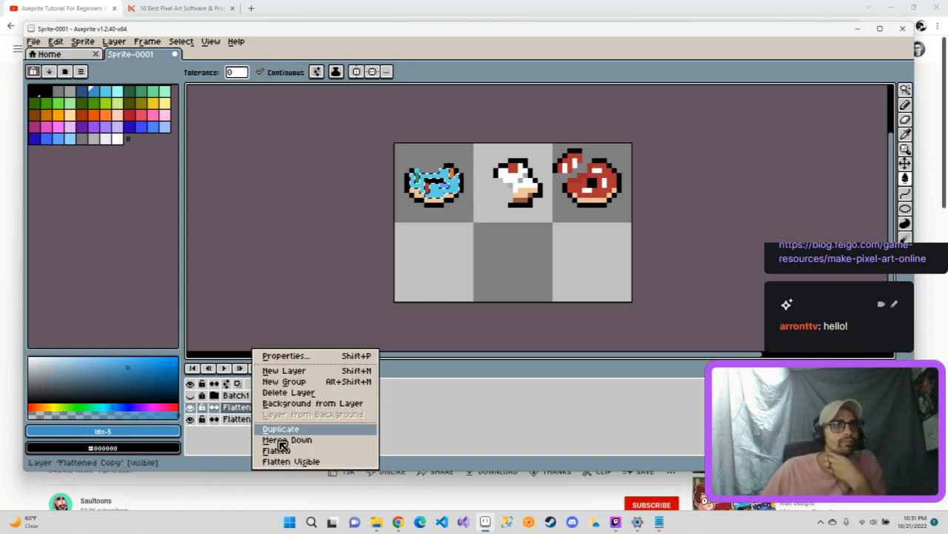
{"action": "left_click", "coordinate": [303, 395]}
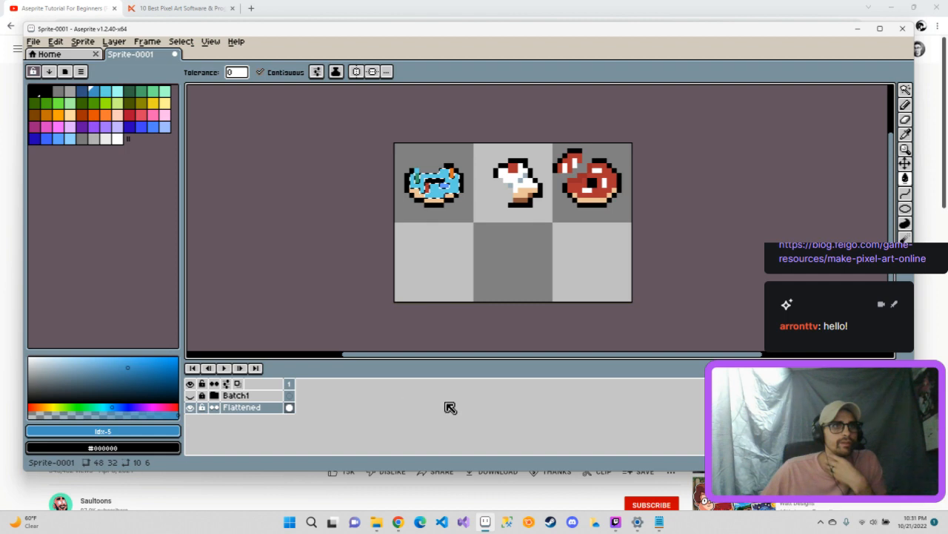
{"action": "right_click", "coordinate": [258, 410]}
{"action": "left_click", "coordinate": [548, 416]}
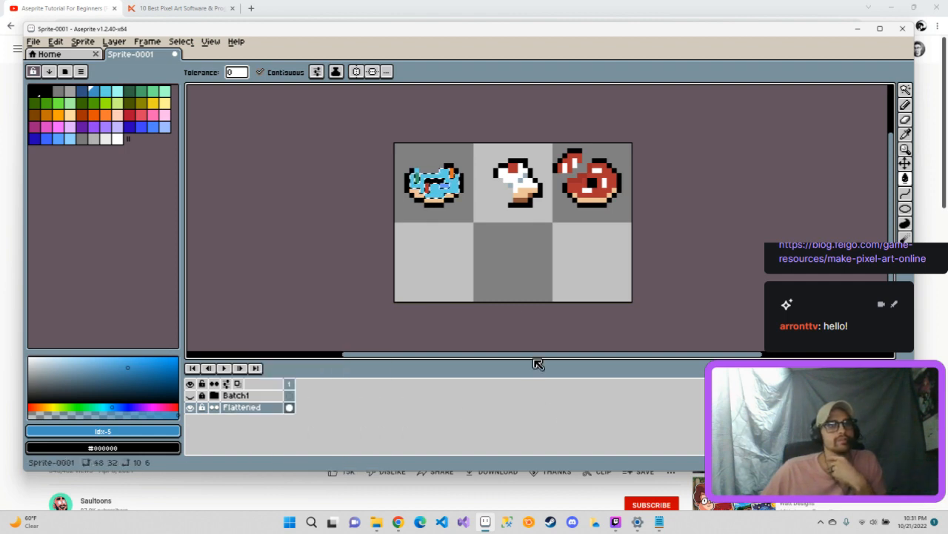
Marquee-select the three pastries in the upper row, place a copy 16 px lower in the empty row, and deselect it.
{"action": "left_click", "coordinate": [910, 97]}
{"action": "left_click", "coordinate": [835, 92]}
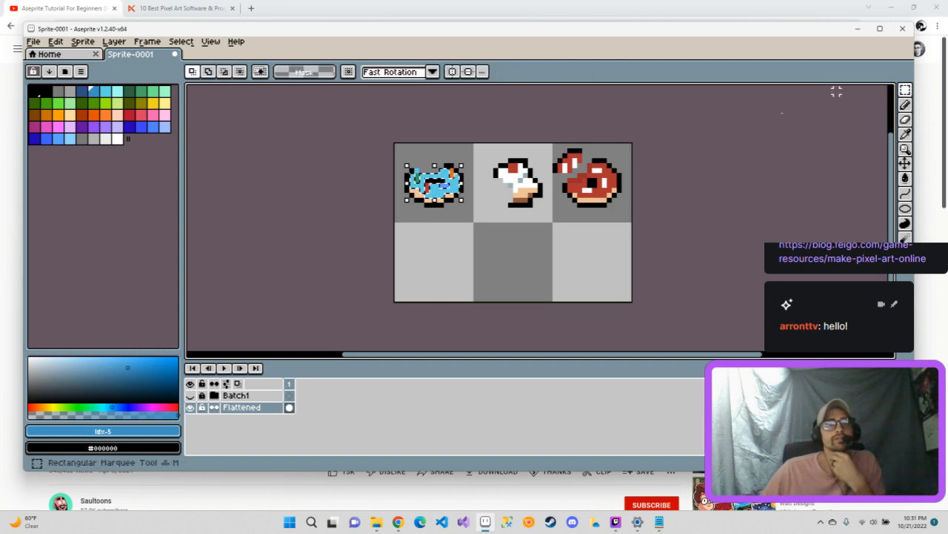
{"action": "left_click", "coordinate": [398, 152]}
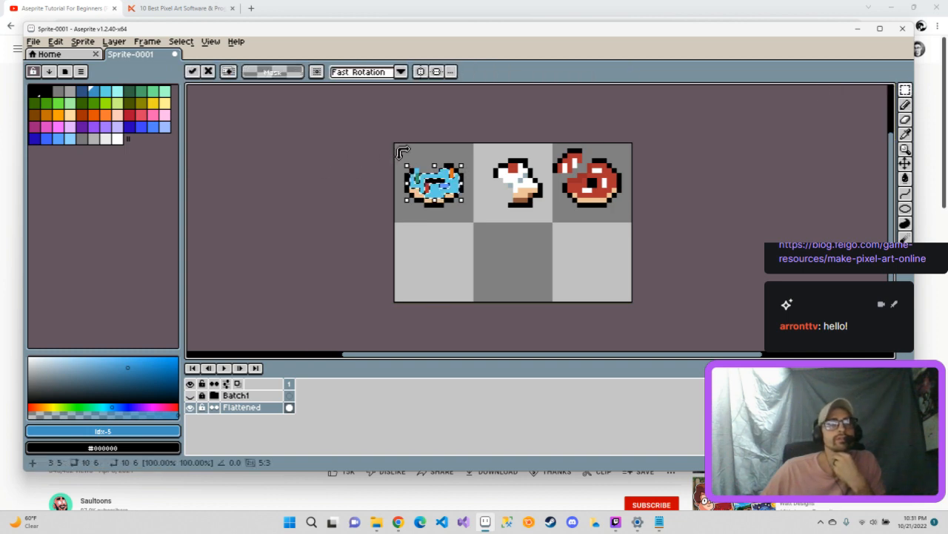
{"action": "left_click_drag", "start_coordinate": [406, 150], "coordinate": [625, 223]}
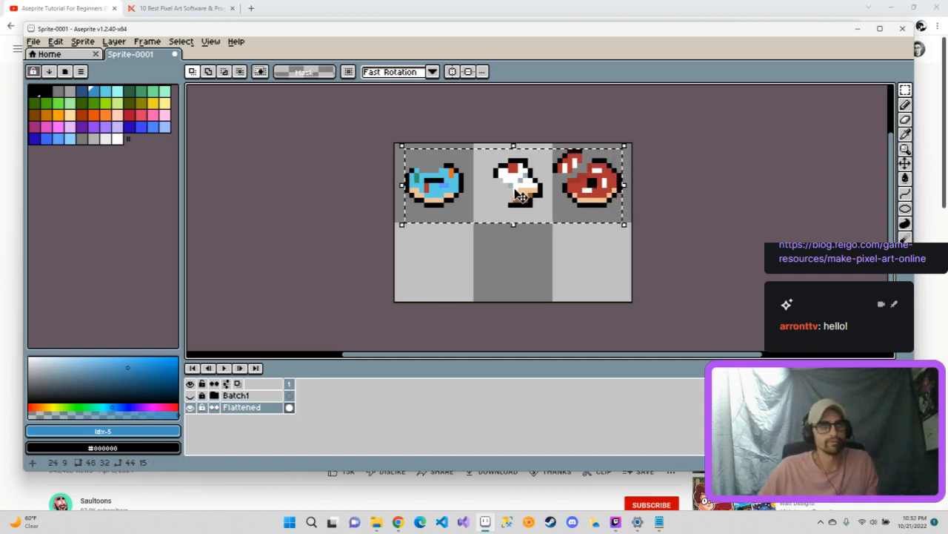
{"action": "left_click", "coordinate": [515, 190], "text": "shift"}
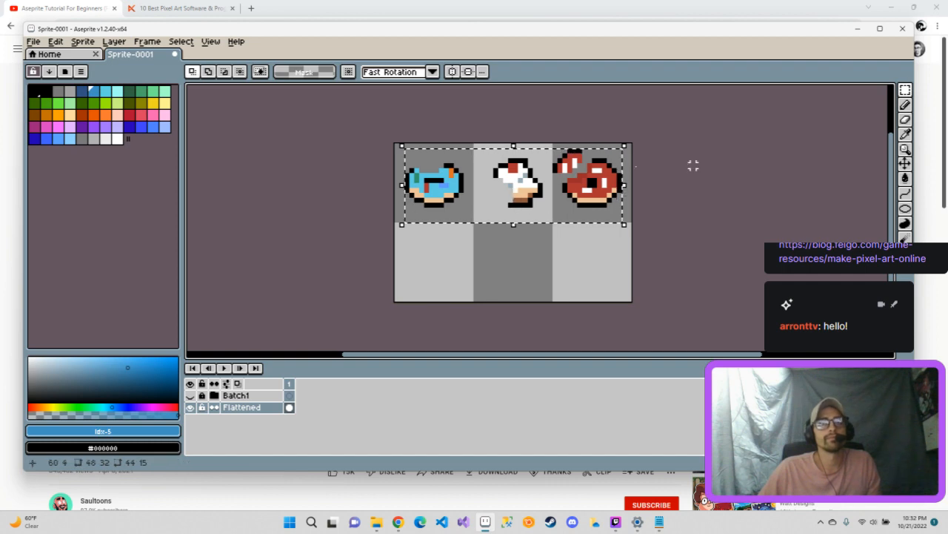
{"action": "left_click_drag", "start_coordinate": [541, 194], "coordinate": [541, 281]}
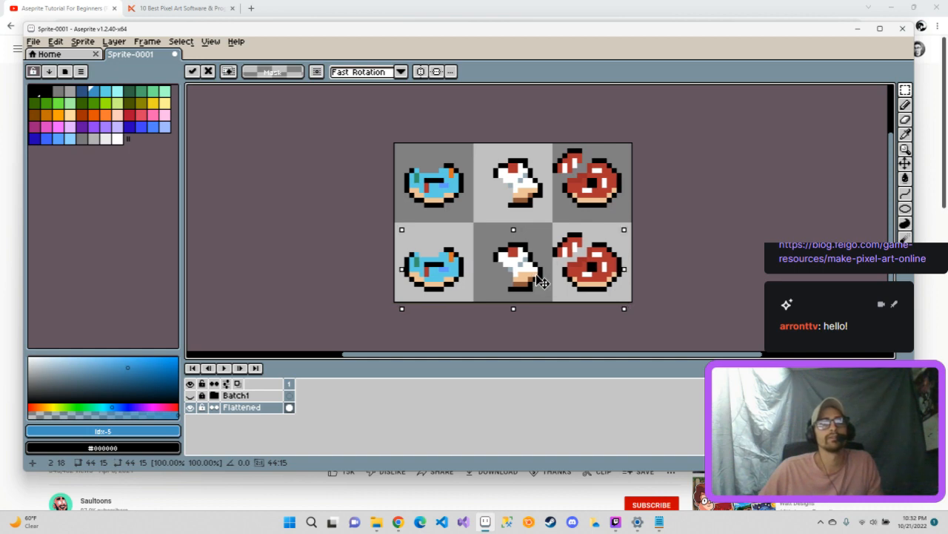
{"action": "left_click_drag", "start_coordinate": [540, 281], "coordinate": [541, 275]}
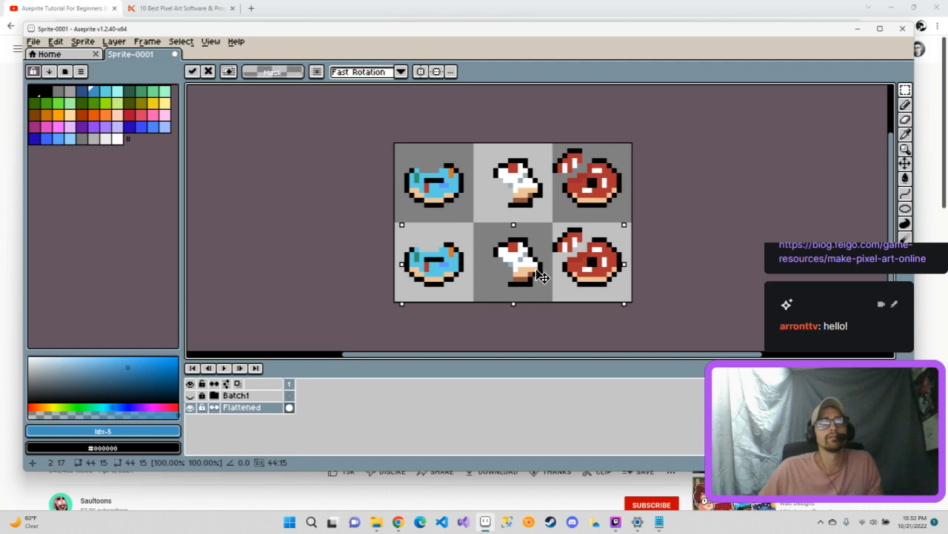
{"action": "left_click", "coordinate": [671, 274]}
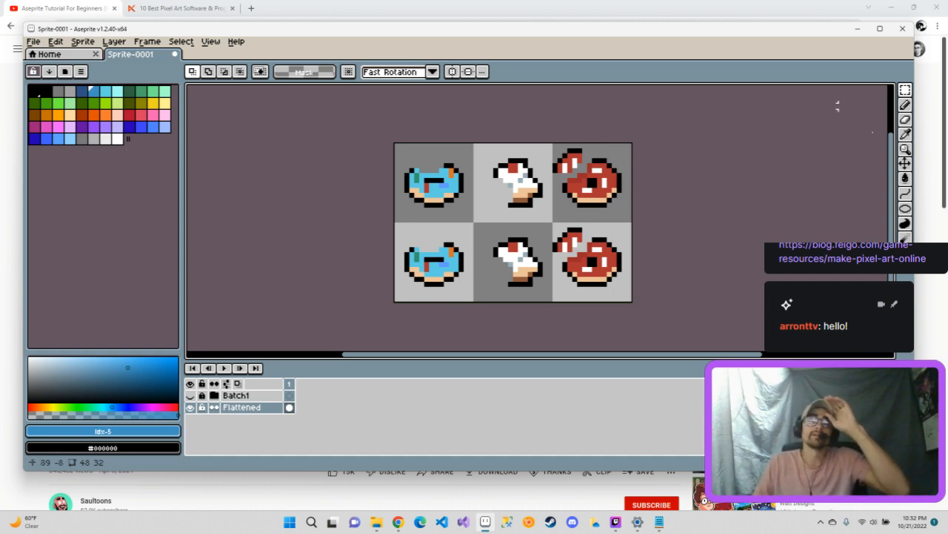
Try to recolour the blue donut icing by selecting it with the Magic Wand and filling it with pink (index 34), and undo the fill.
{"action": "left_click", "coordinate": [904, 92]}
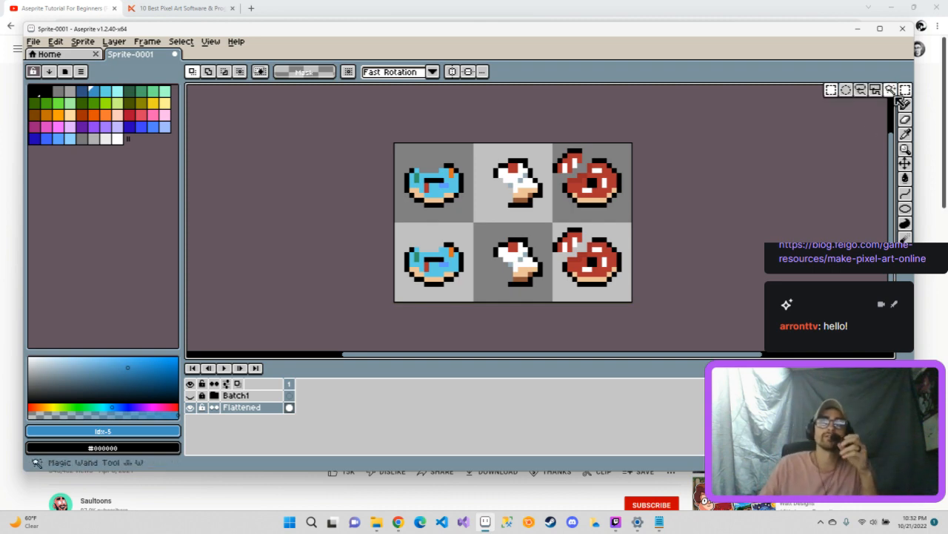
{"action": "left_click", "coordinate": [890, 90]}
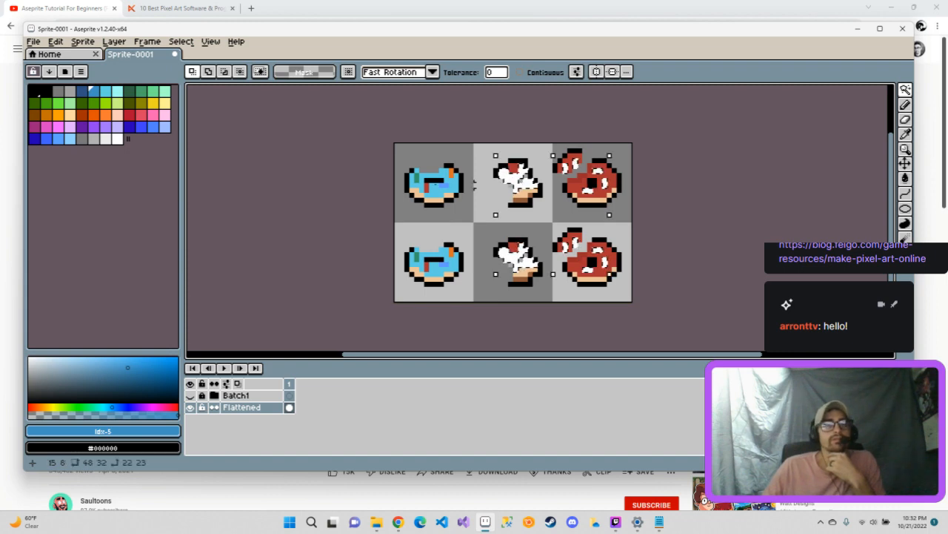
{"action": "left_click", "coordinate": [437, 193]}
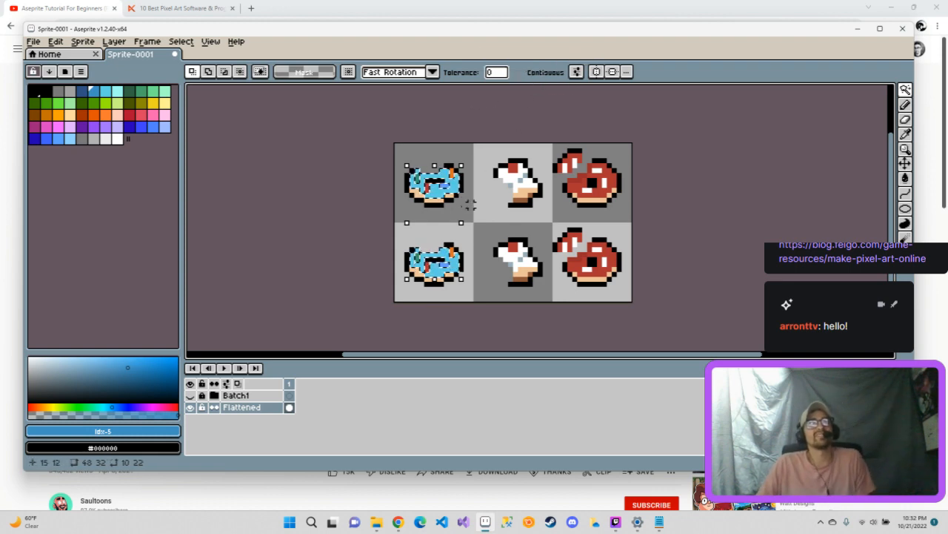
{"action": "left_click", "coordinate": [154, 117]}
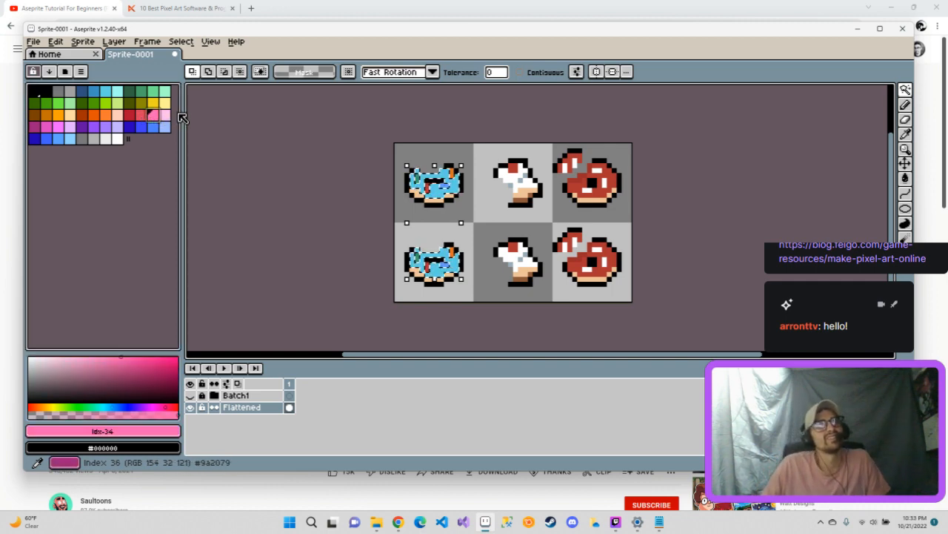
{"action": "left_click", "coordinate": [905, 179]}
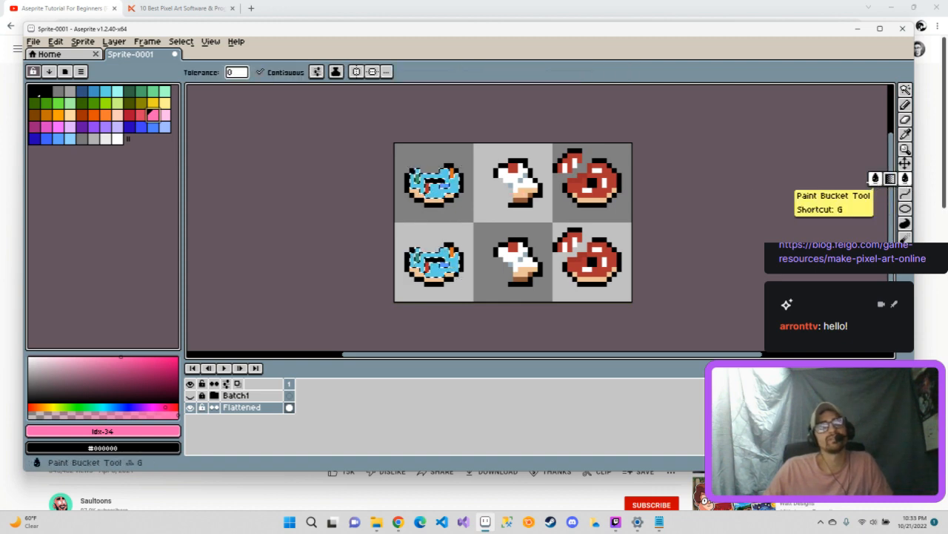
{"action": "left_click", "coordinate": [440, 192]}
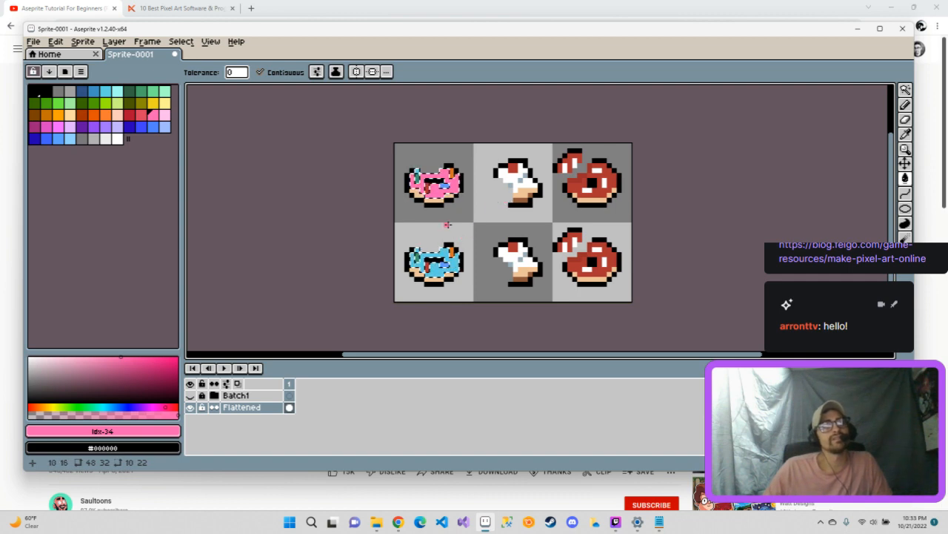
{"action": "key", "text": "ctrl+z"}
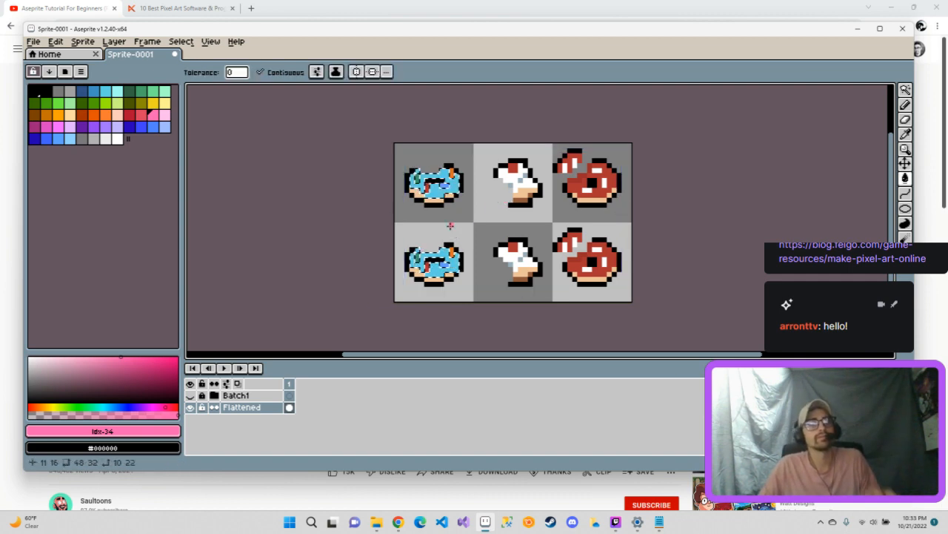
Switch to the YouTube tutorial, rewind to 14:27, skim to 15:21, watch the Magic Wand recolouring up to 15:55, and return to Aseprite.
{"action": "left_click", "coordinate": [259, 479]}
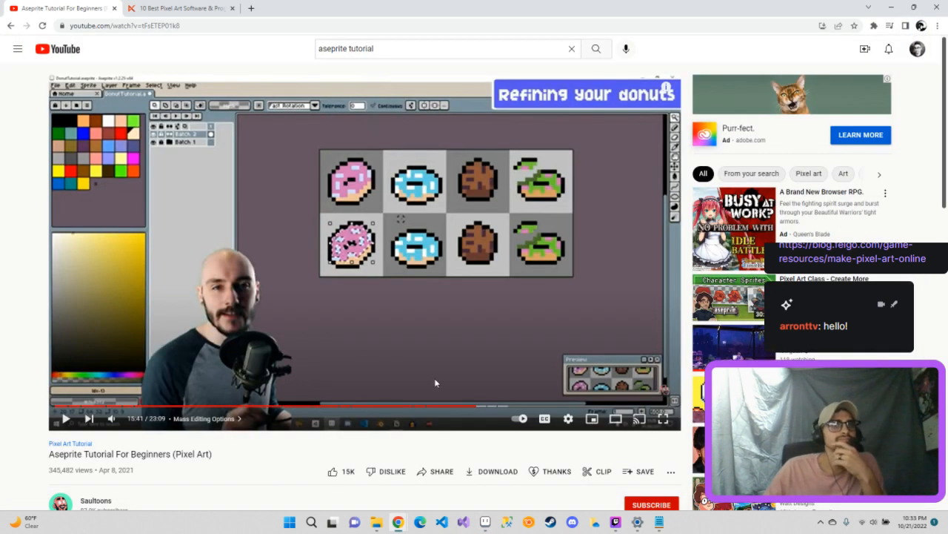
{"action": "left_click", "coordinate": [452, 407]}
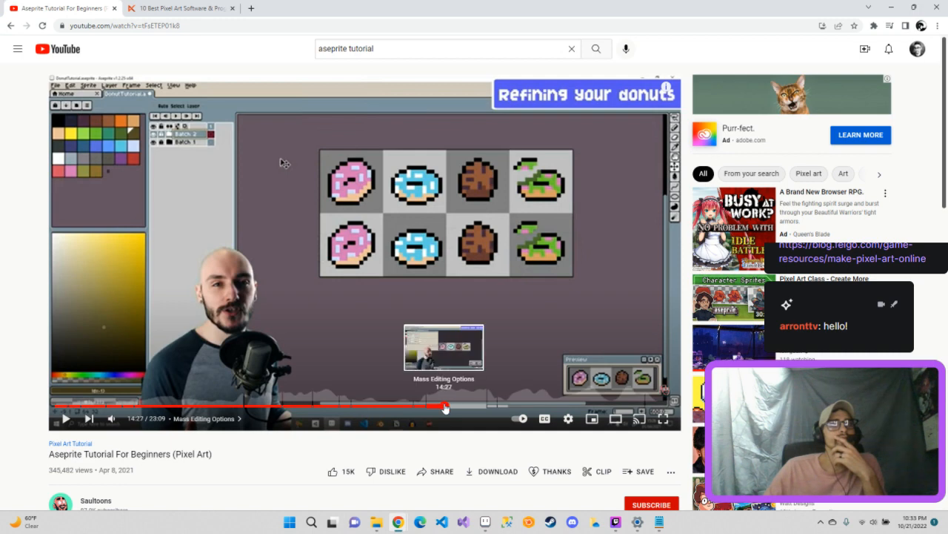
{"action": "left_click", "coordinate": [453, 407]}
{"action": "left_click", "coordinate": [459, 405]}
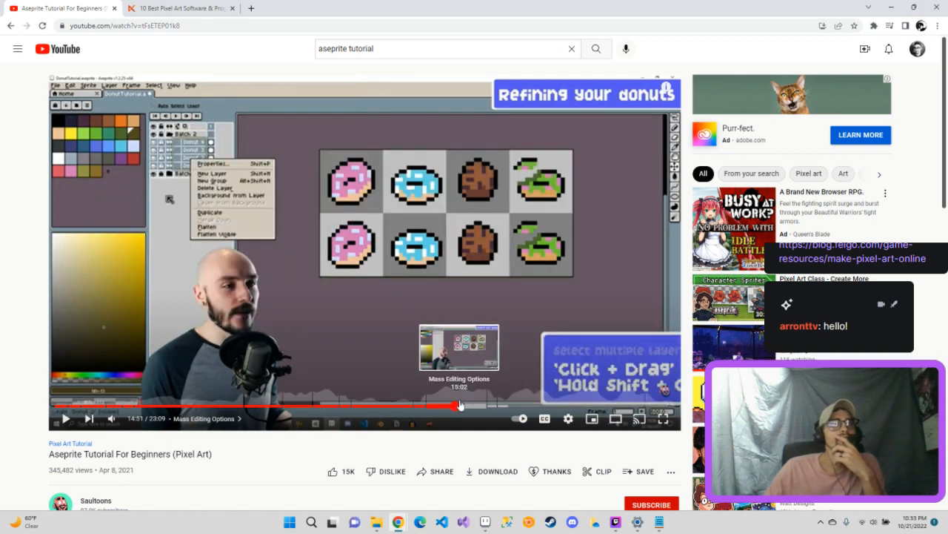
{"action": "left_click", "coordinate": [462, 407]}
{"action": "left_click", "coordinate": [464, 405]}
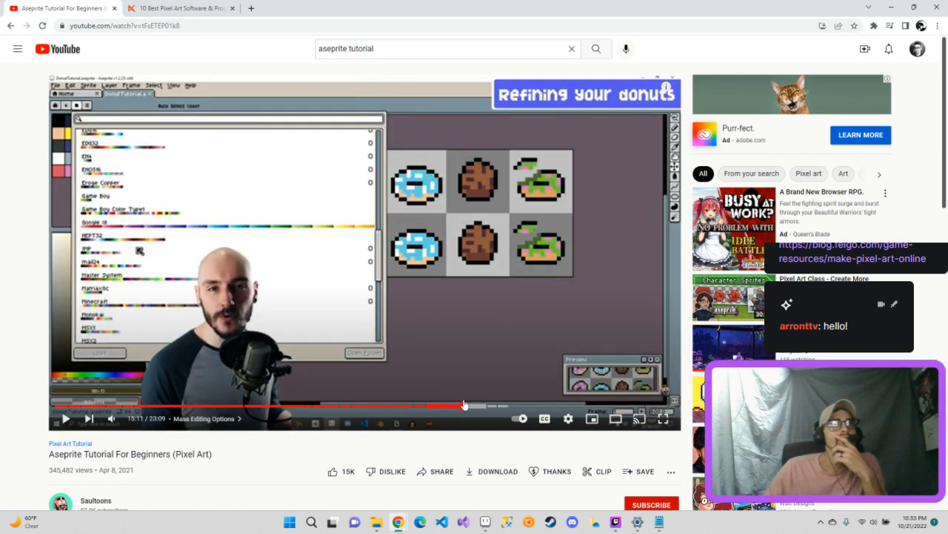
{"action": "left_click", "coordinate": [469, 405]}
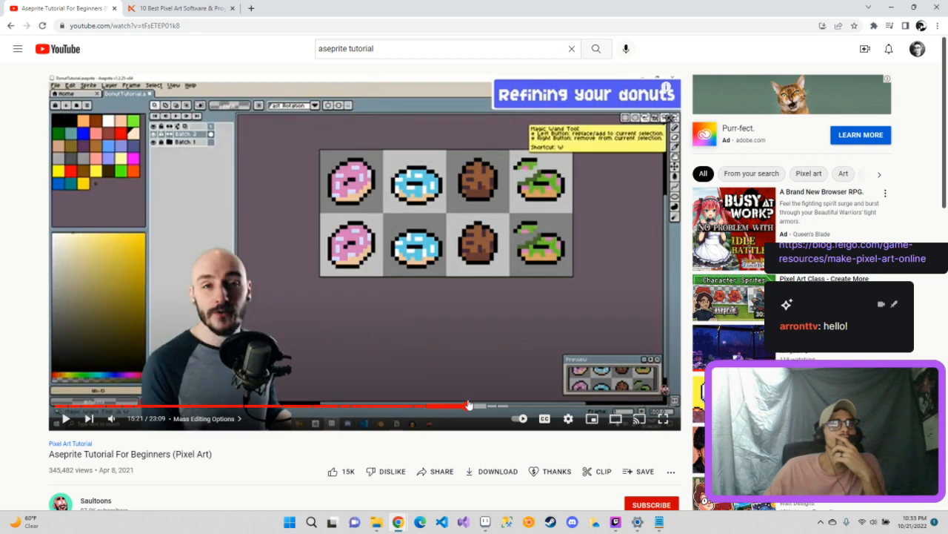
{"action": "left_click", "coordinate": [66, 419]}
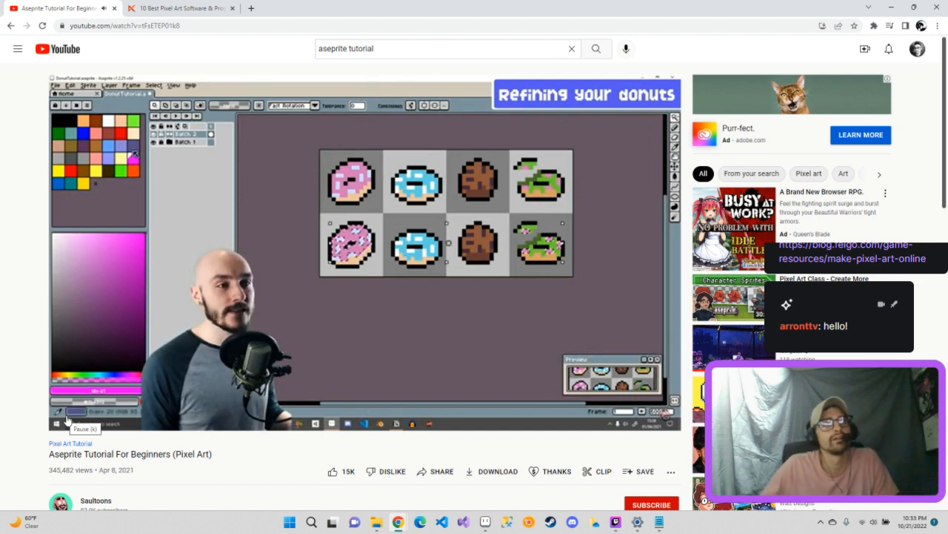
{"action": "left_click", "coordinate": [70, 419]}
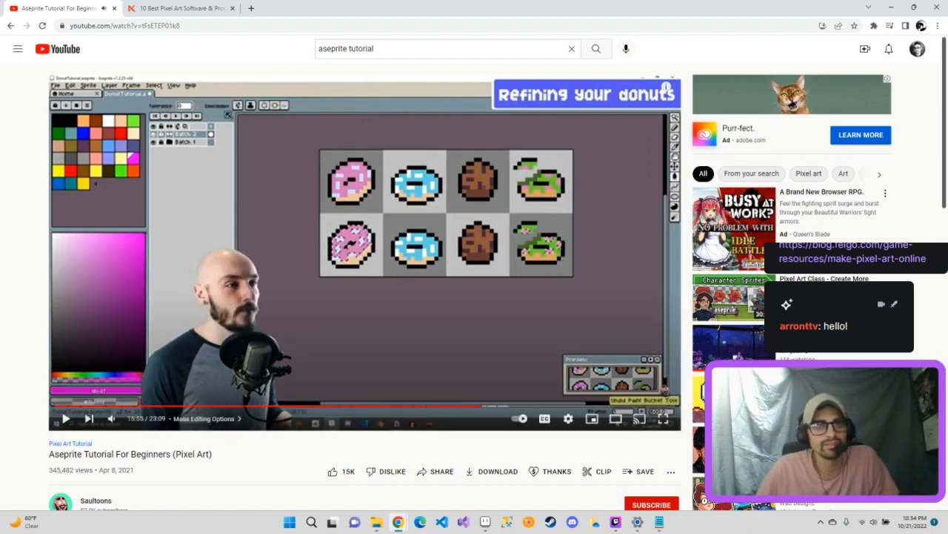
{"action": "left_click", "coordinate": [485, 521]}
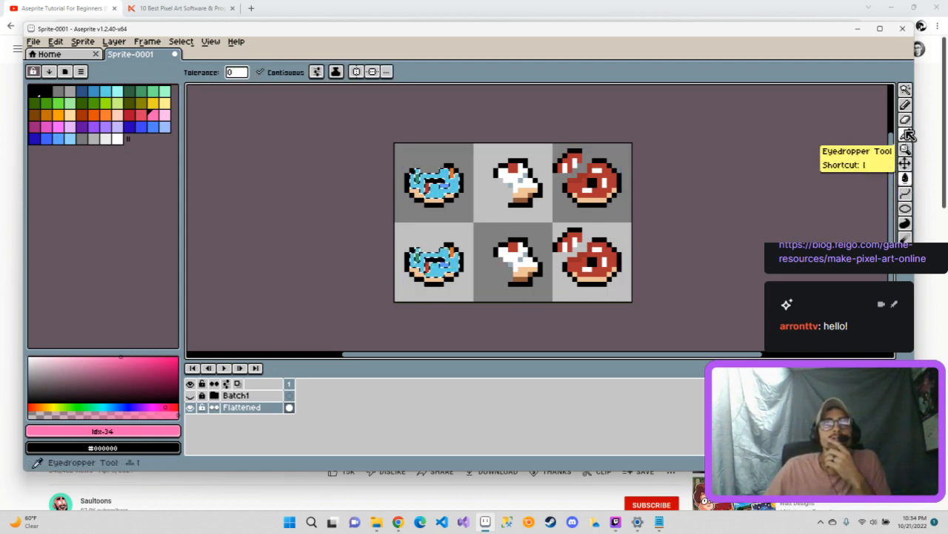
Select the blue donut icing in both rows with the Magic Wand and fill it non-contiguously with pink (index 34).
{"action": "left_click", "coordinate": [905, 90]}
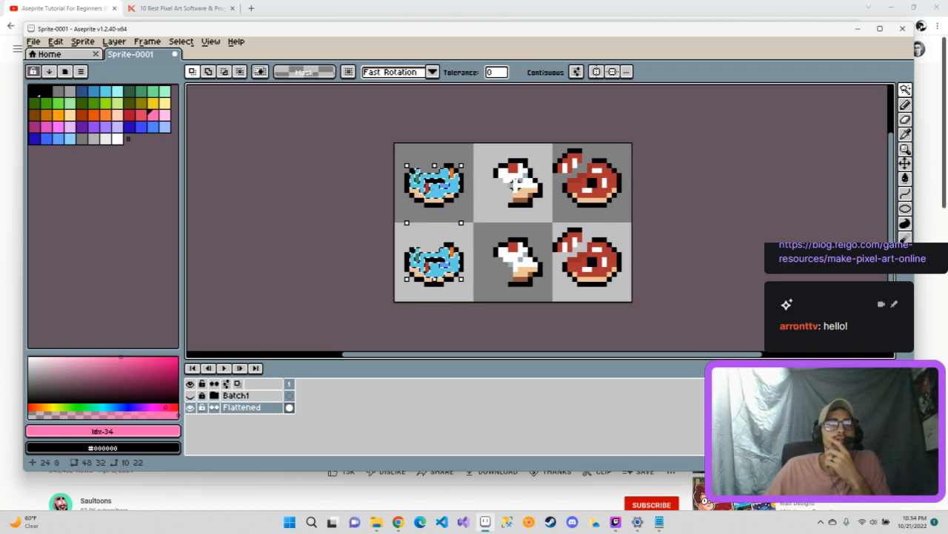
{"action": "left_click", "coordinate": [515, 181]}
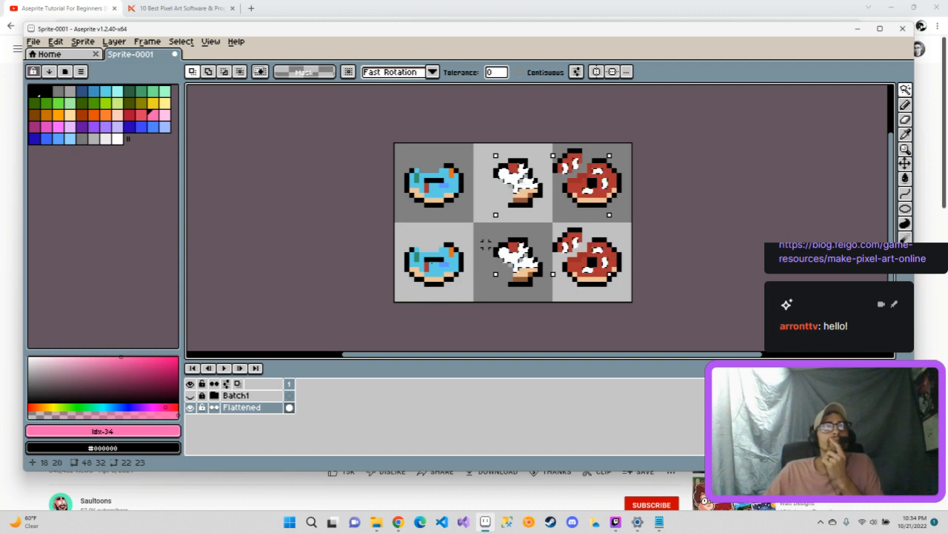
{"action": "left_click", "coordinate": [437, 271]}
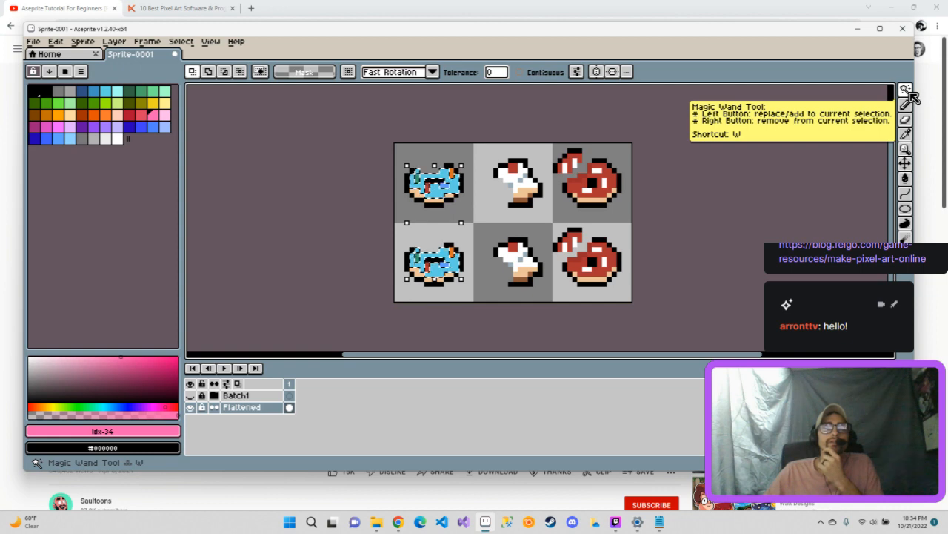
{"action": "left_click", "coordinate": [907, 183]}
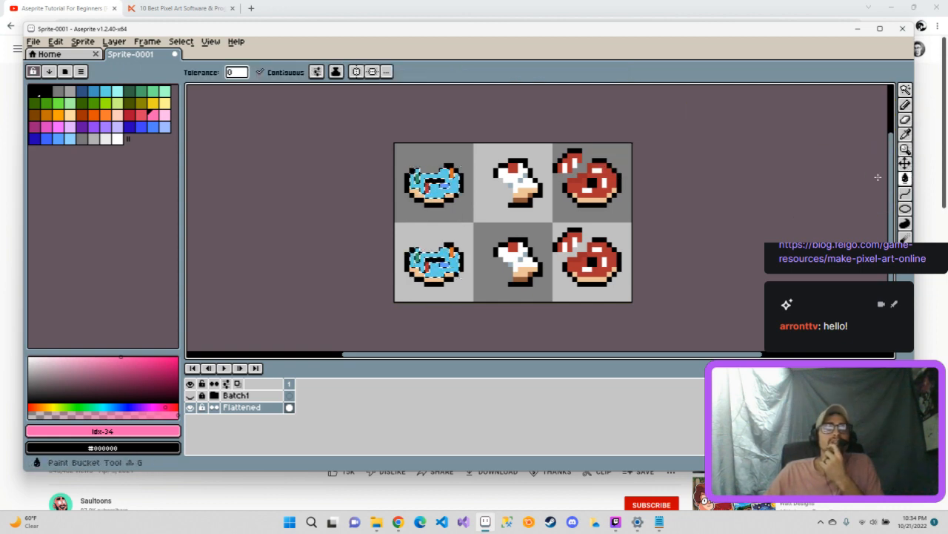
{"action": "left_click", "coordinate": [273, 74]}
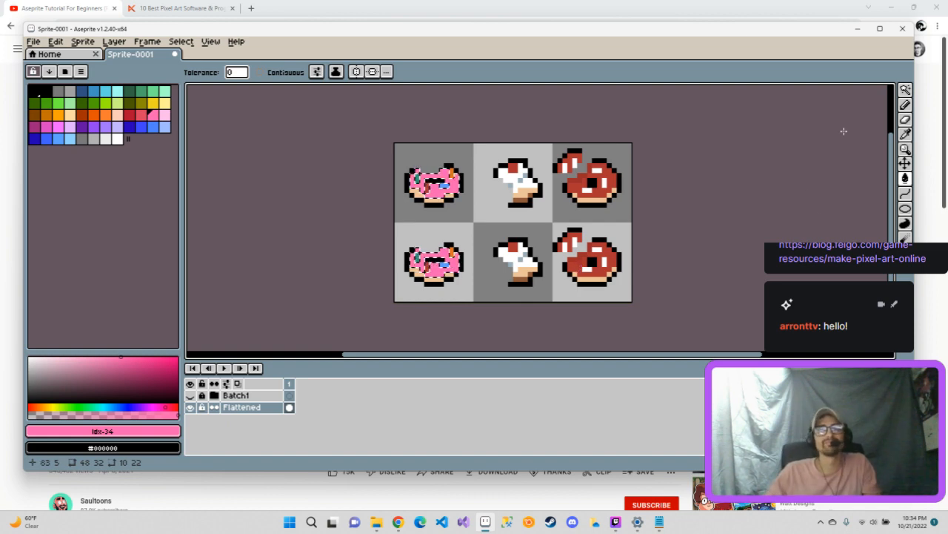
Select the white pastry cream and the red donut's white sprinkles with the Magic Wand and recolour them light blue using index 5.
{"action": "left_click", "coordinate": [906, 90]}
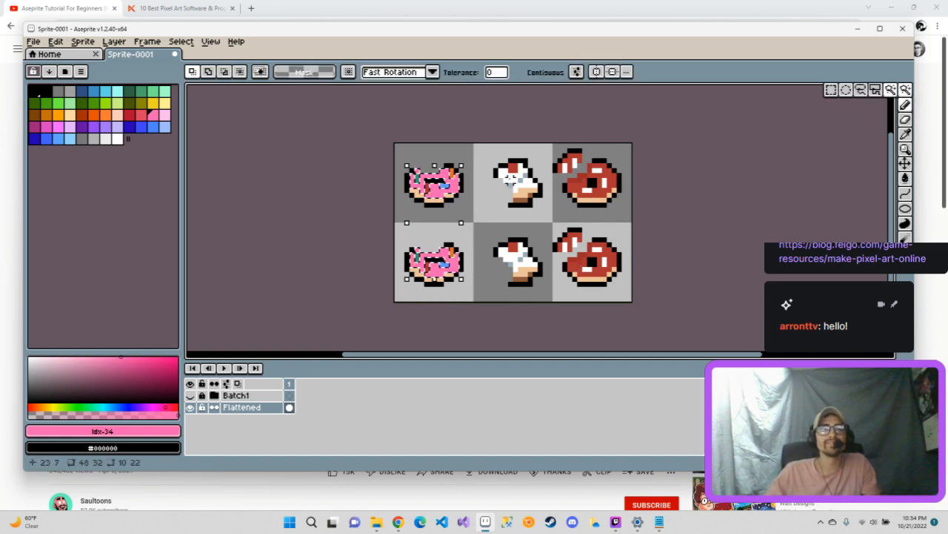
{"action": "left_click", "coordinate": [512, 180]}
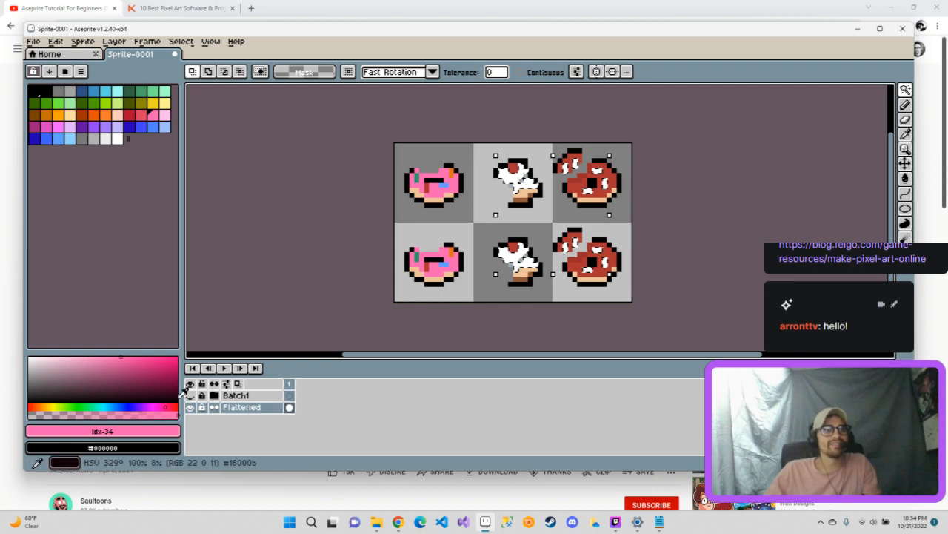
{"action": "left_click", "coordinate": [95, 94]}
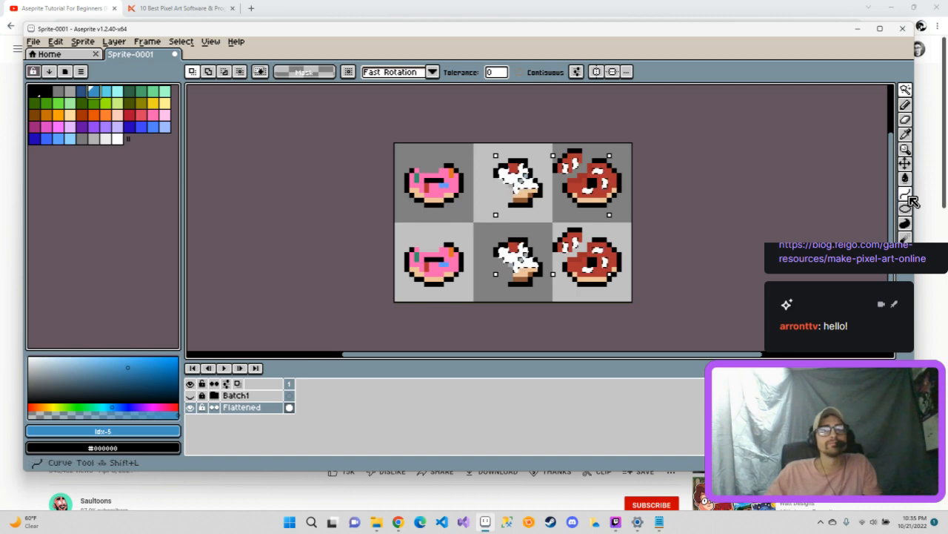
{"action": "left_click", "coordinate": [905, 178]}
{"action": "left_click", "coordinate": [511, 180]}
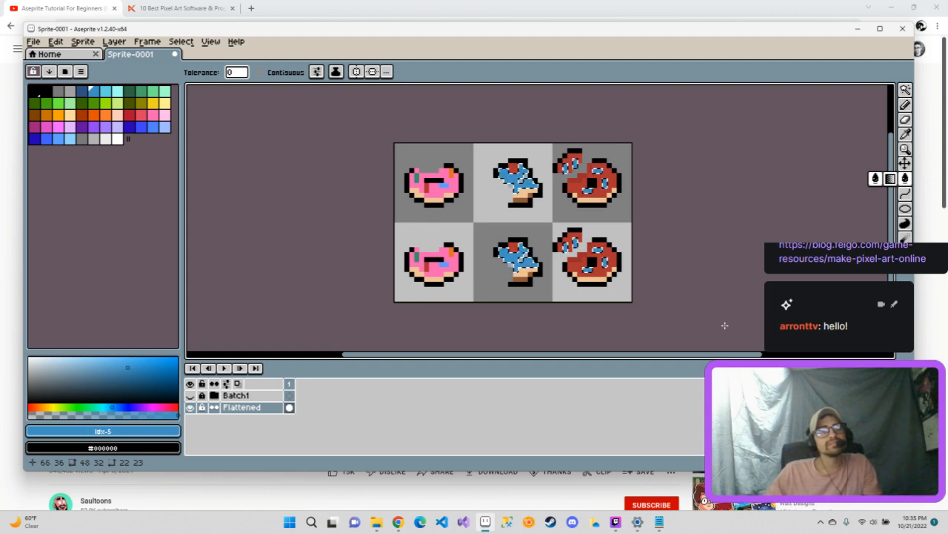
{"action": "left_click", "coordinate": [90, 361]}
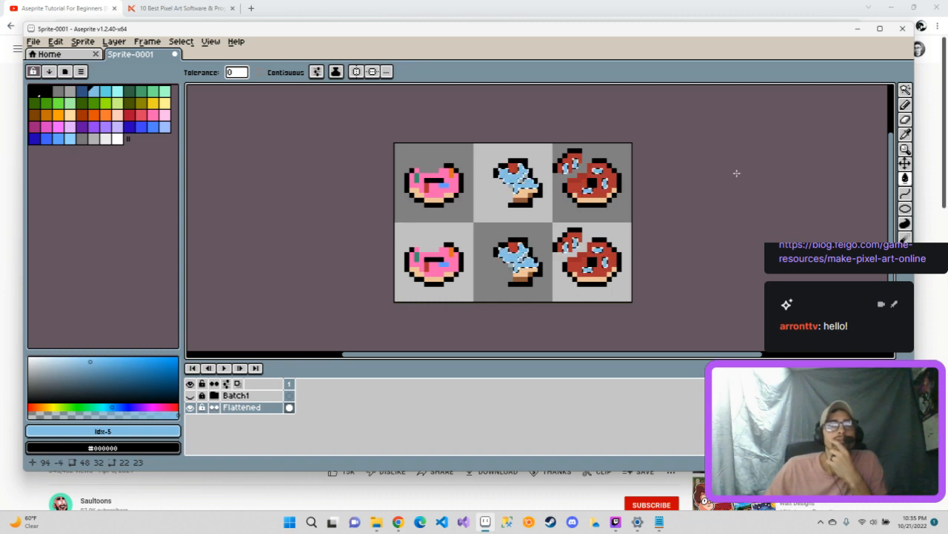
Change the colour to light green, undo a stray fill, select the main red areas with the Magic Wand, and fill them green.
{"action": "left_click", "coordinate": [84, 405]}
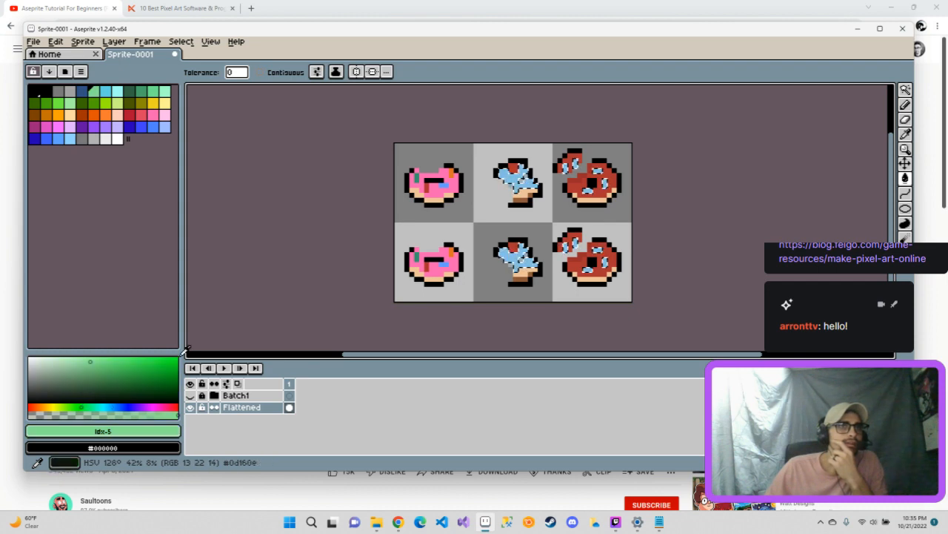
{"action": "left_click", "coordinate": [593, 194]}
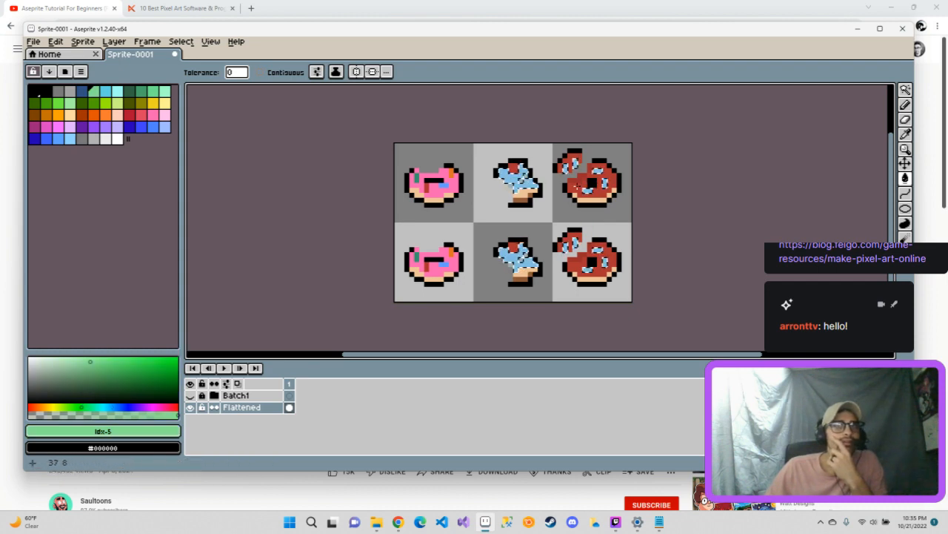
{"action": "key", "text": "ctrl+z"}
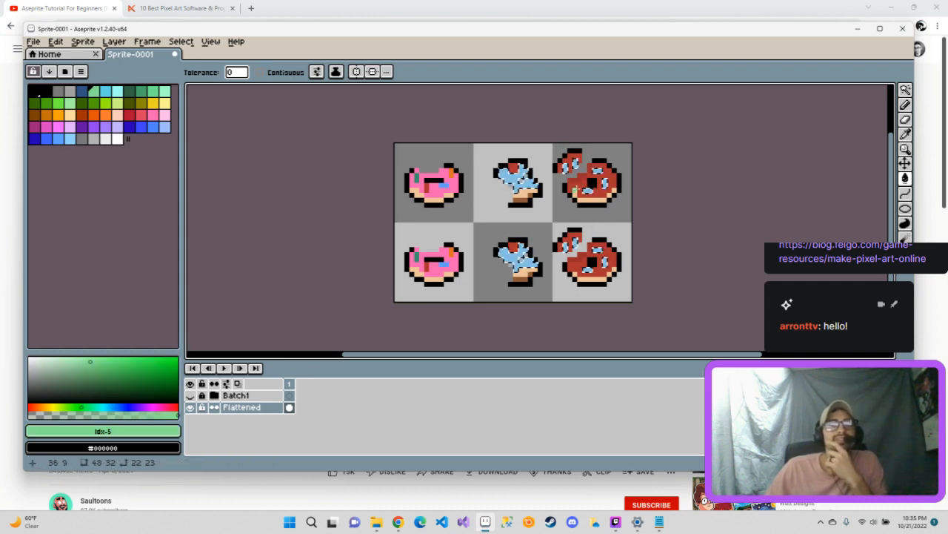
{"action": "left_click", "coordinate": [905, 90]}
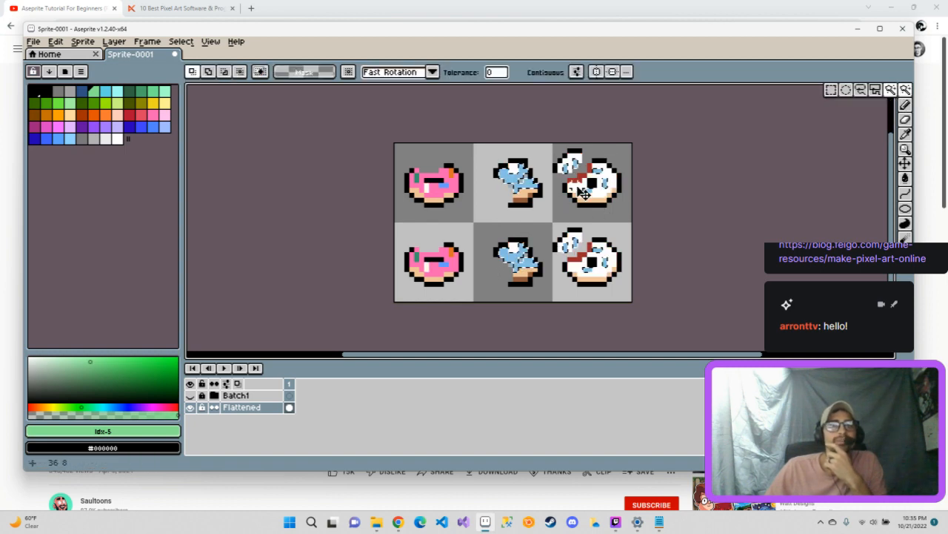
{"action": "left_click", "coordinate": [614, 217]}
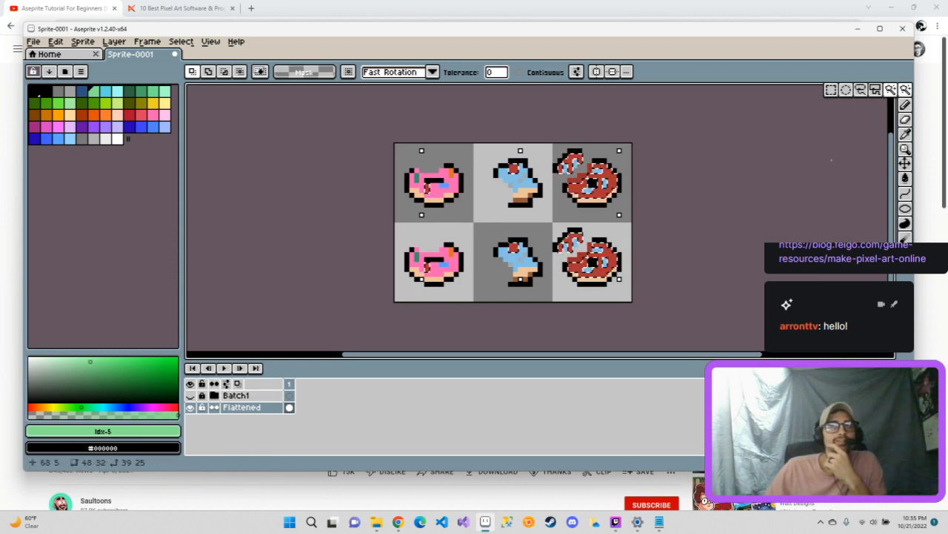
{"action": "left_click", "coordinate": [905, 179]}
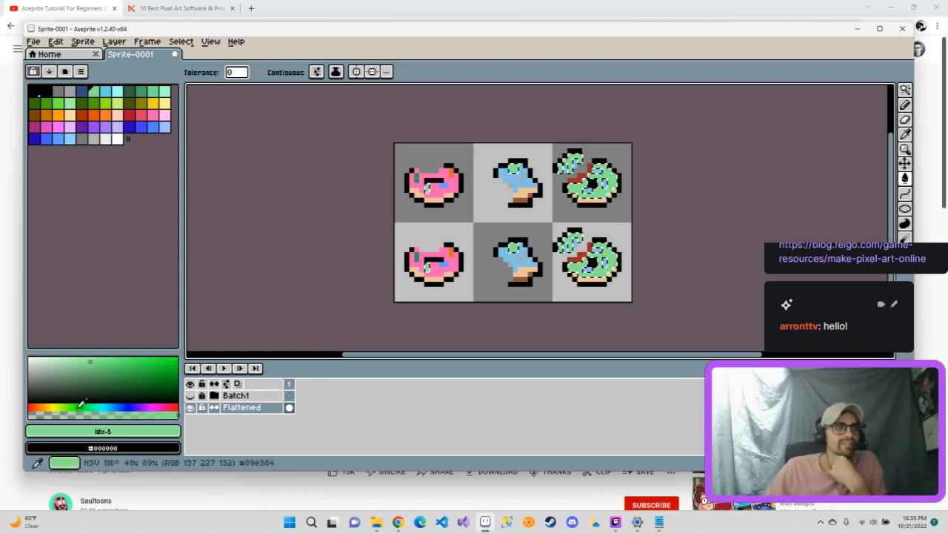
Select the dark red shading beside the donuts' bite with the Magic Wand and fill it with a darker green.
{"action": "left_click", "coordinate": [104, 368]}
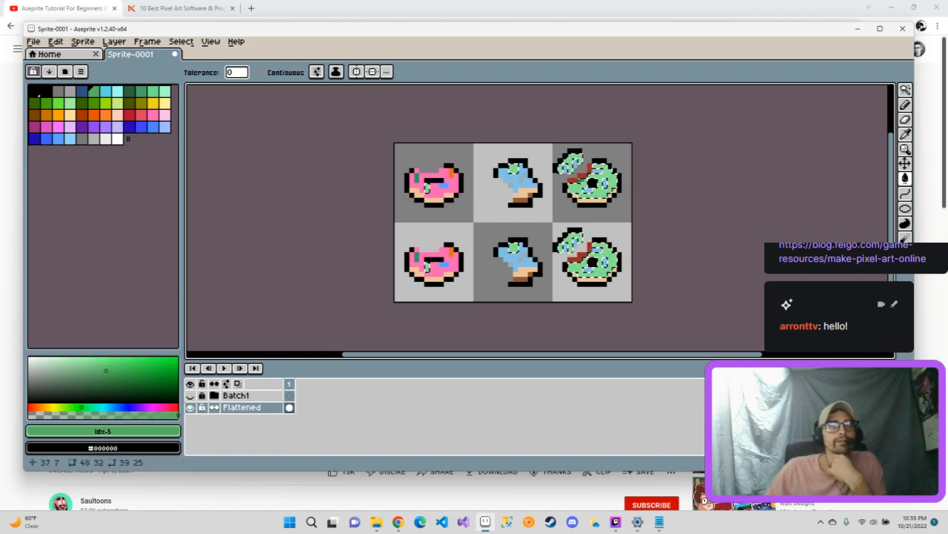
{"action": "left_click", "coordinate": [906, 89]}
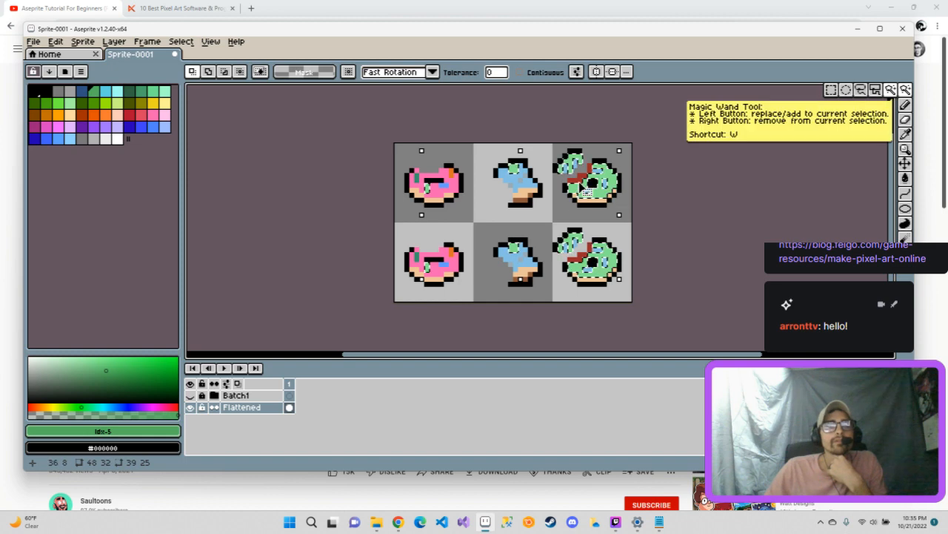
{"action": "left_click", "coordinate": [586, 185]}
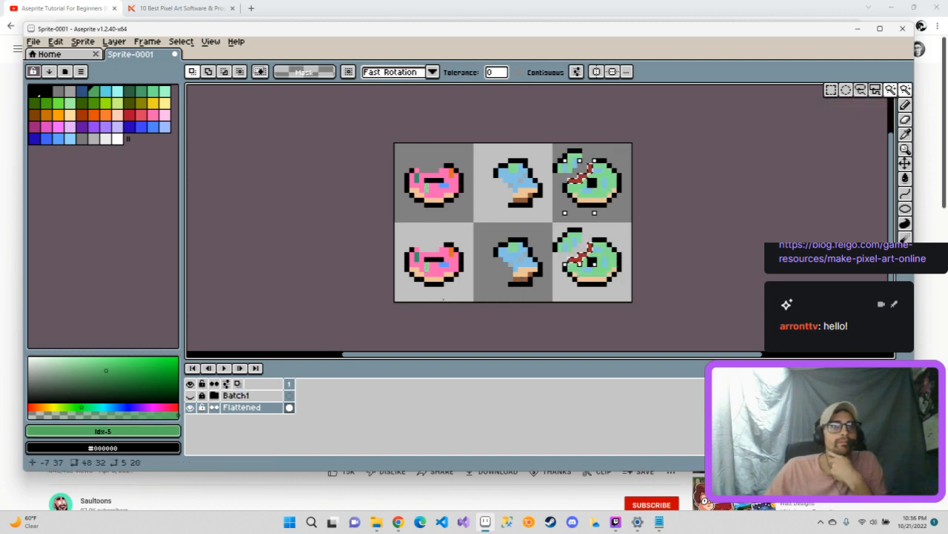
{"action": "left_click", "coordinate": [906, 178]}
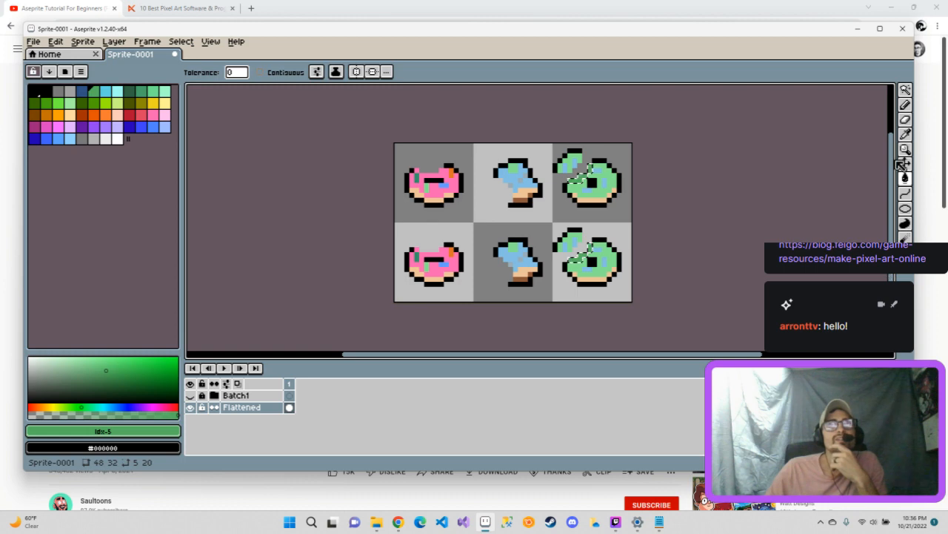
Switch to the YouTube tutorial, watch the donut refining section up to 16:21, and return to Aseprite.
{"action": "left_click", "coordinate": [905, 105]}
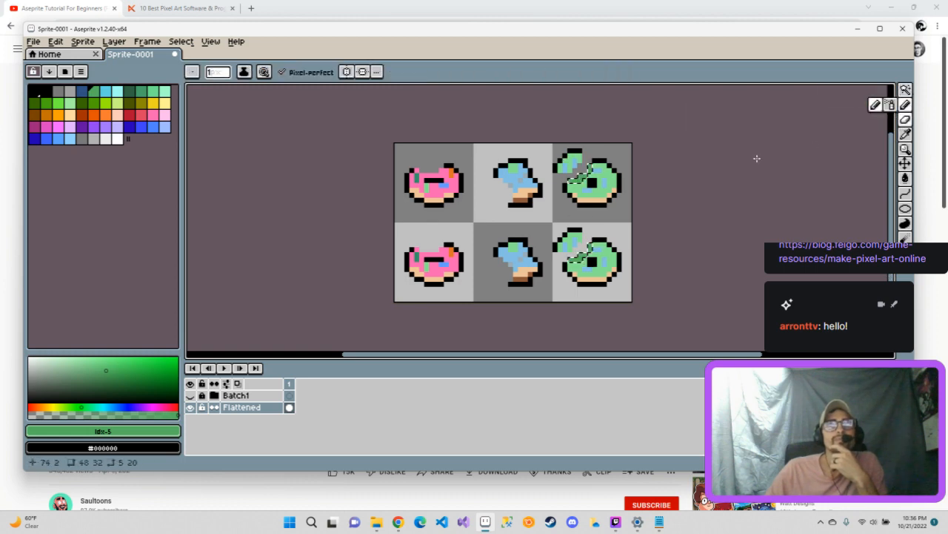
{"action": "left_click", "coordinate": [905, 90]}
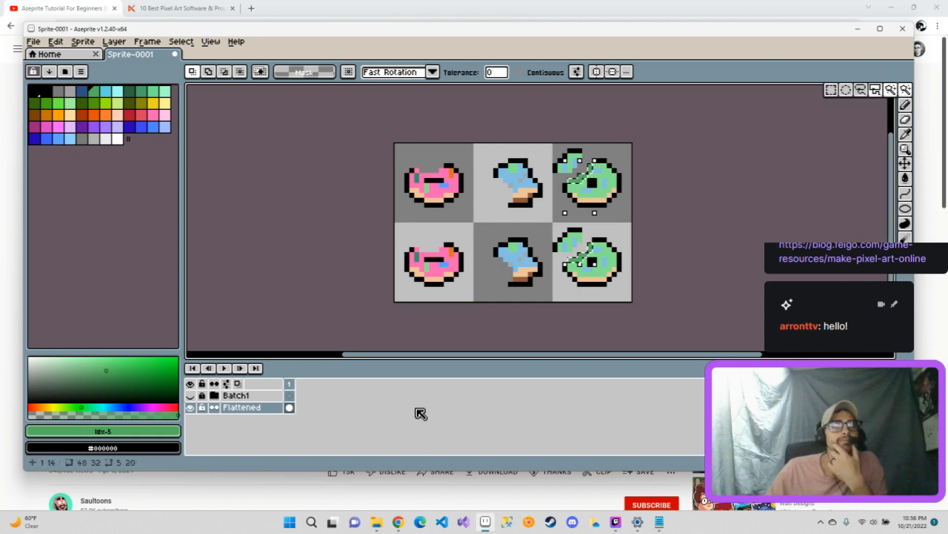
{"action": "left_click", "coordinate": [373, 475]}
{"action": "left_click", "coordinate": [348, 359]}
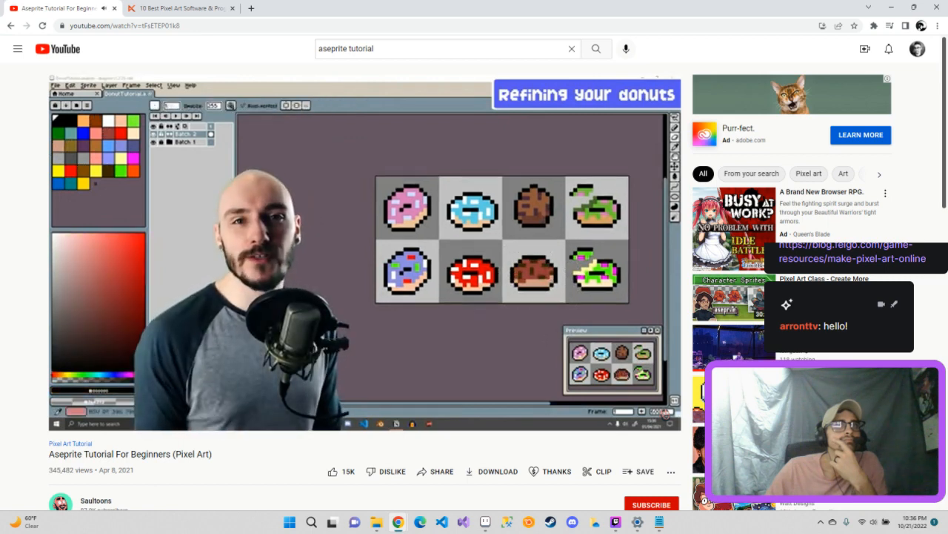
{"action": "mouse_move", "coordinate": [438, 311]}
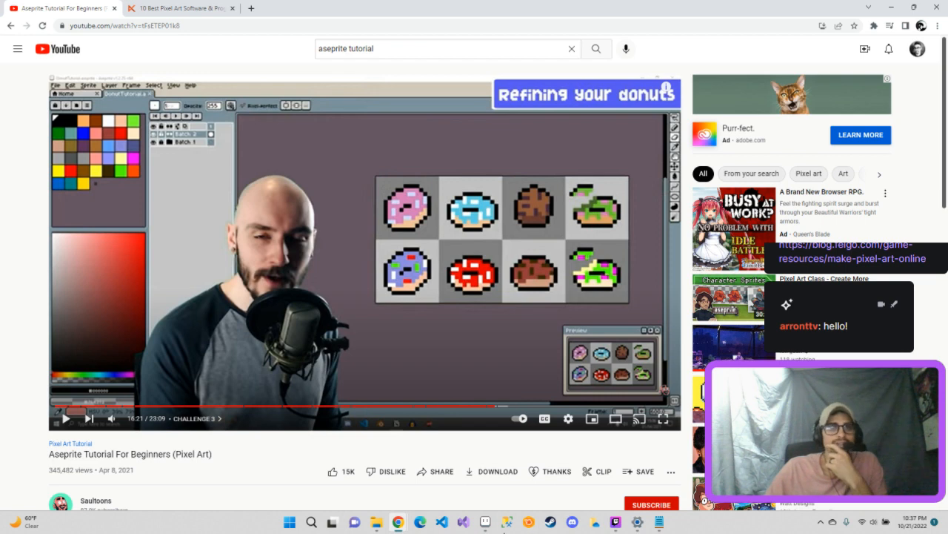
{"action": "left_click", "coordinate": [486, 523]}
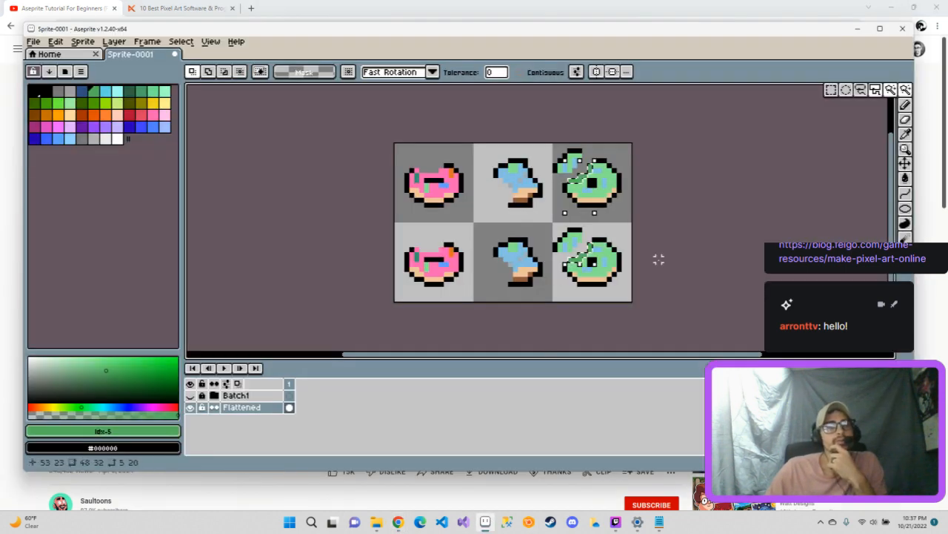
Select the entire canvas, check the paused tutorial in the browser, and make the Batch1 group visible.
{"action": "key", "text": "ctrl+a"}
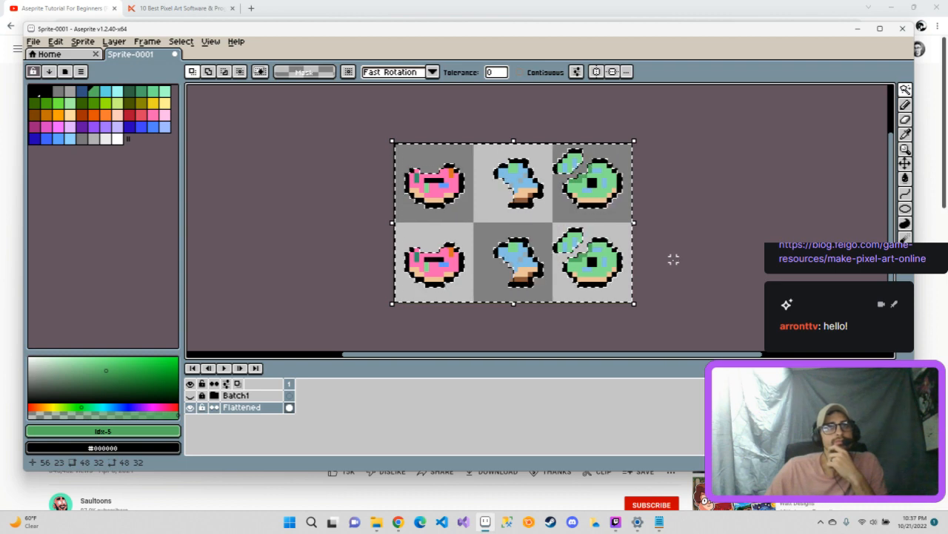
{"action": "left_click", "coordinate": [190, 394]}
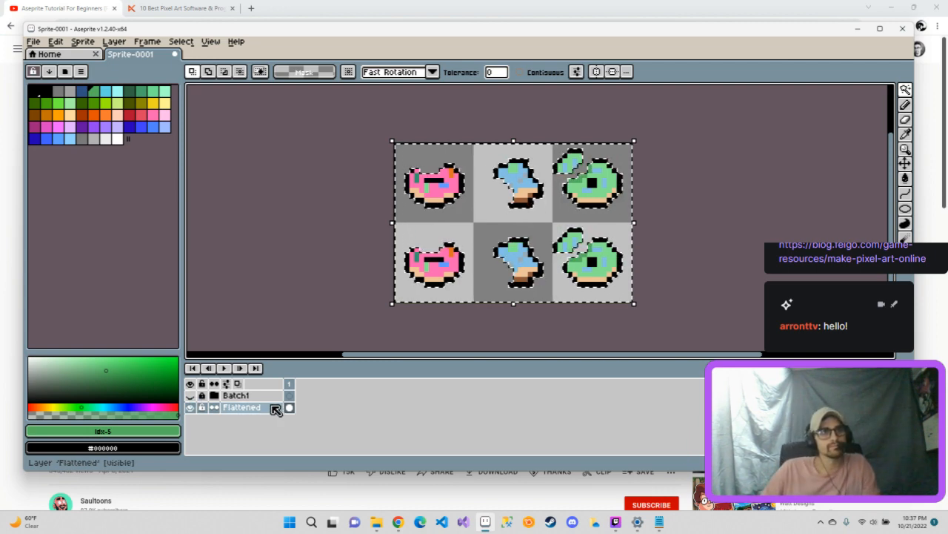
{"action": "mouse_move", "coordinate": [397, 521]}
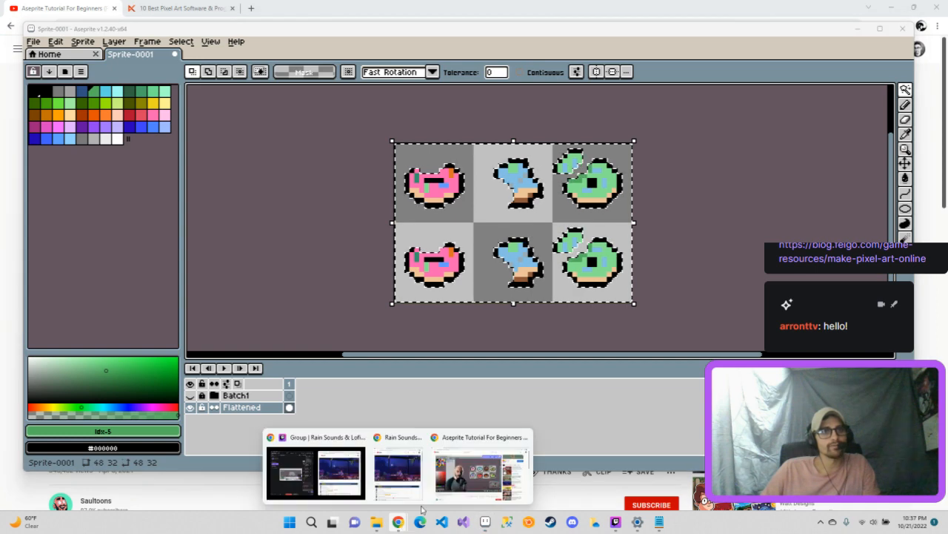
{"action": "left_click", "coordinate": [444, 491]}
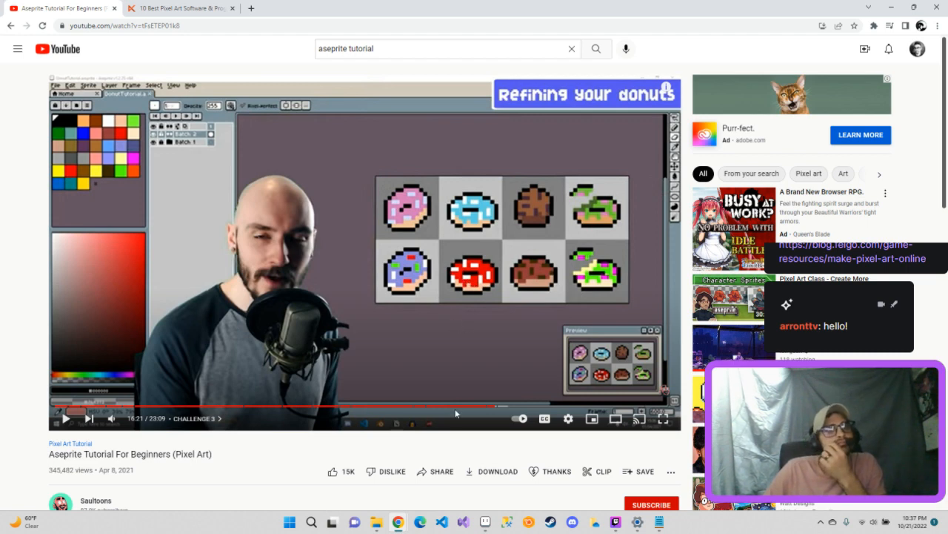
{"action": "mouse_move", "coordinate": [403, 522]}
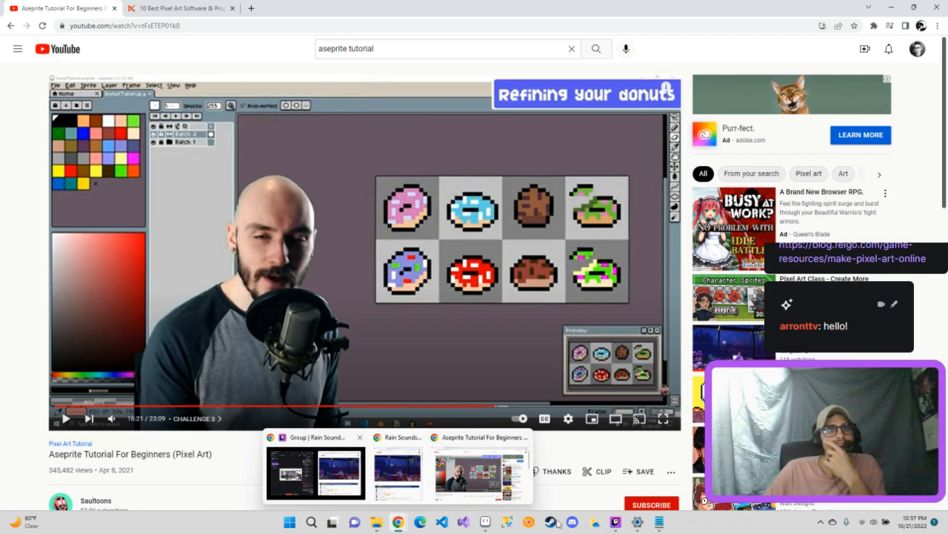
{"action": "left_click", "coordinate": [486, 521]}
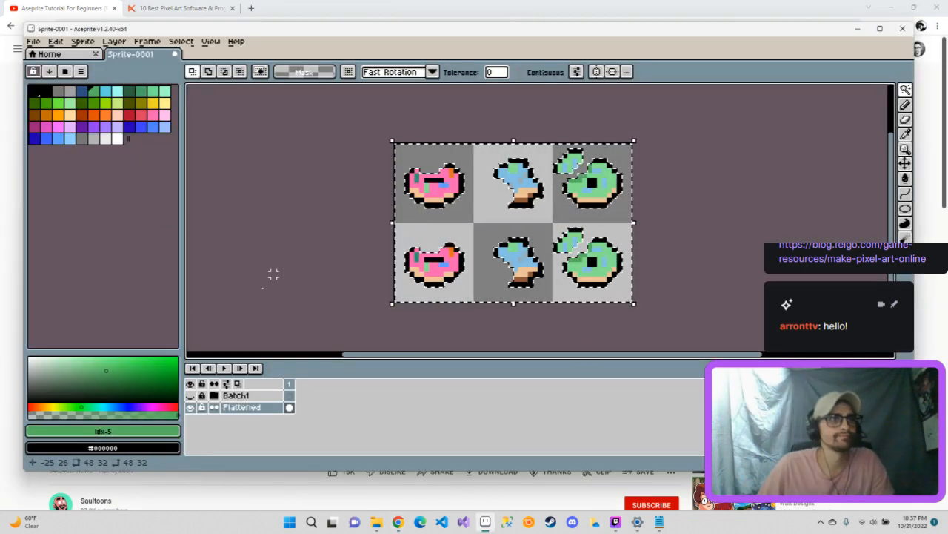
{"action": "left_click", "coordinate": [191, 395]}
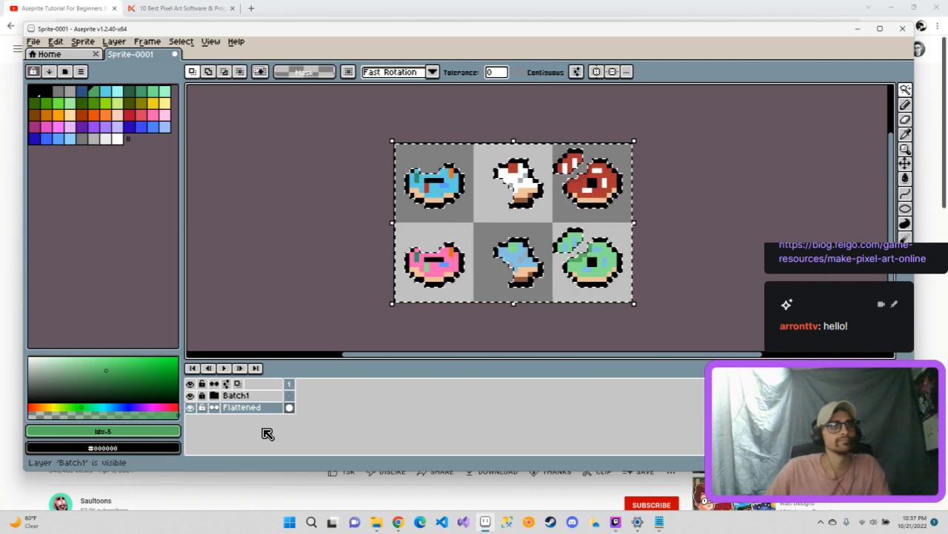
Compare the sprites with the paused tutorial frame at 16:21 and return to Aseprite.
{"action": "left_click", "coordinate": [274, 493]}
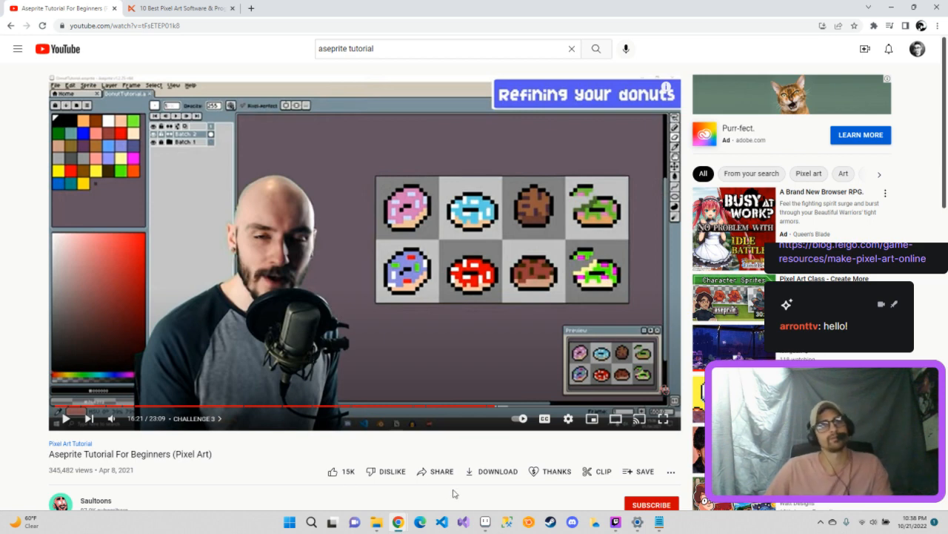
{"action": "left_click", "coordinate": [485, 521]}
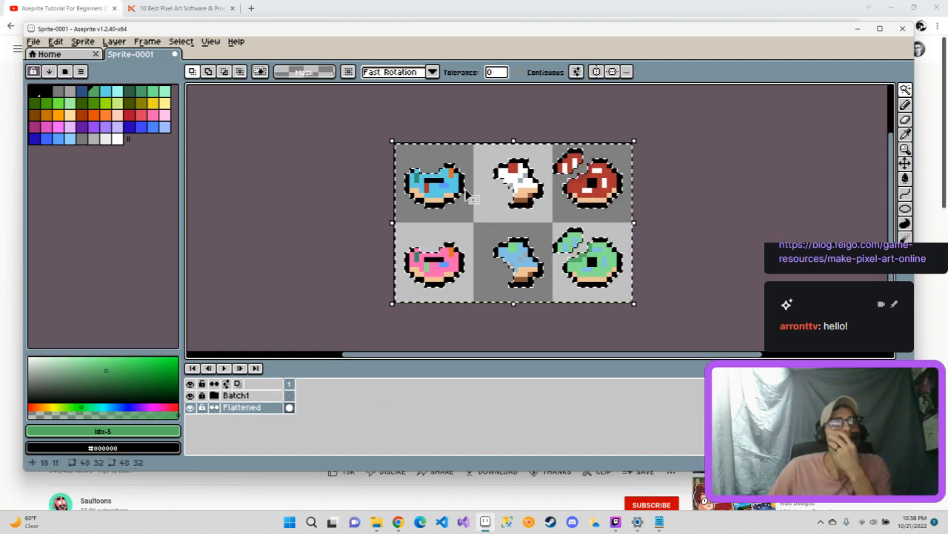
{"action": "mouse_move", "coordinate": [906, 89]}
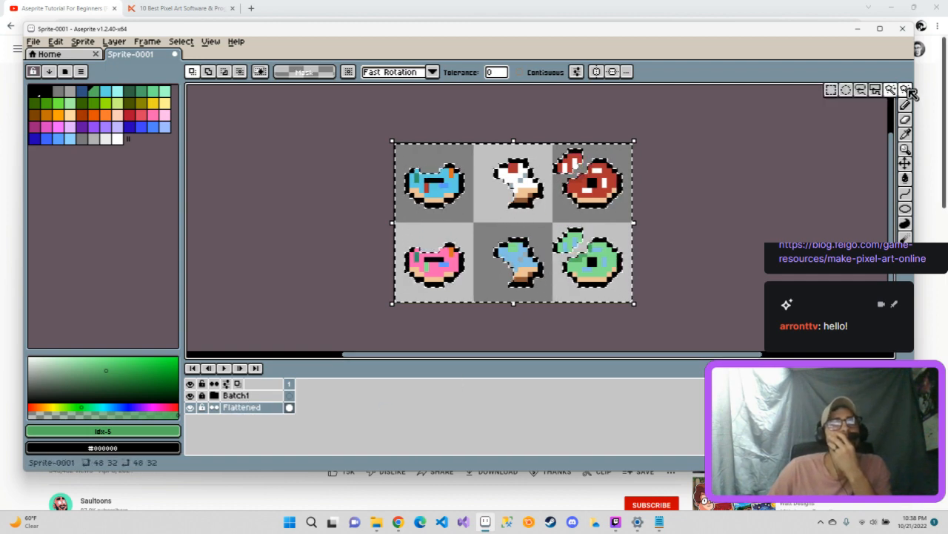
Switch to the Rectangular Marquee tool and clear the selection covering the whole canvas.
{"action": "left_click", "coordinate": [832, 90]}
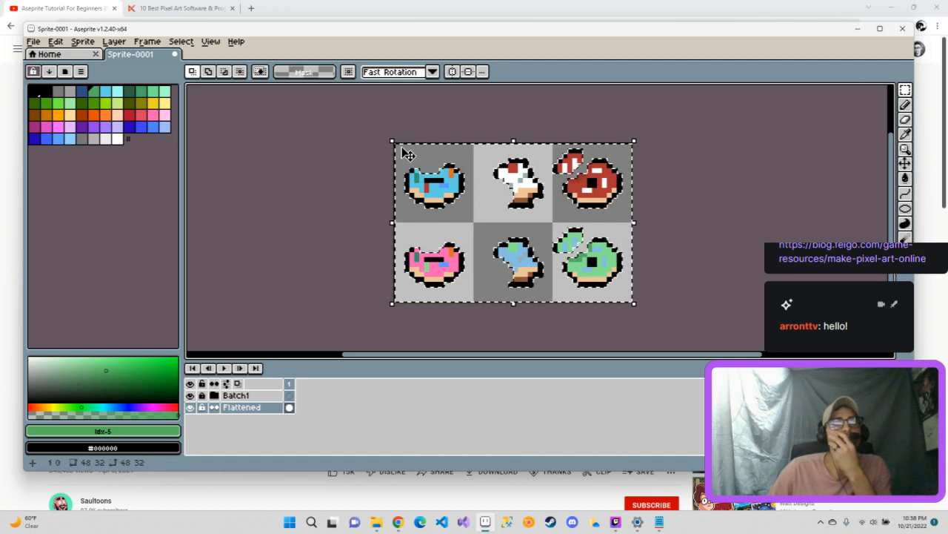
{"action": "left_click_drag", "start_coordinate": [409, 153], "coordinate": [491, 175]}
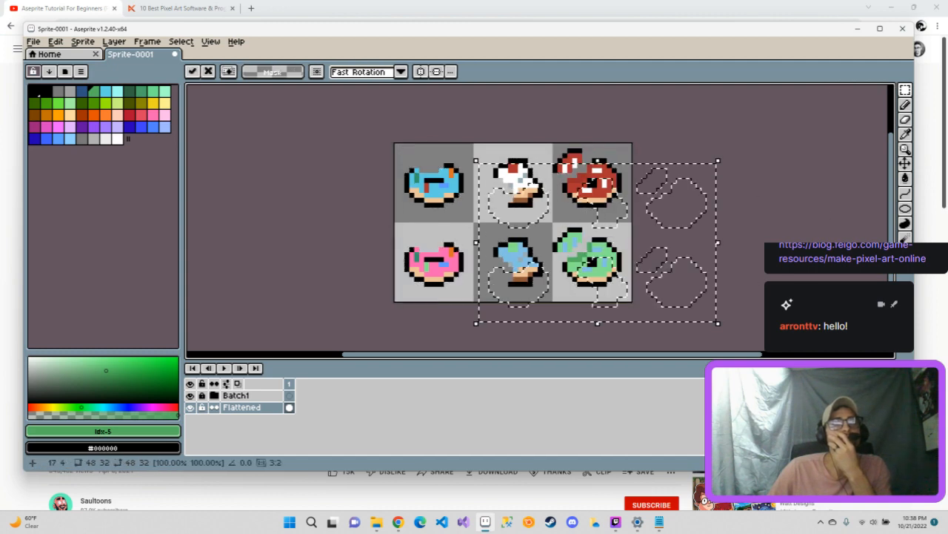
{"action": "left_click", "coordinate": [757, 190]}
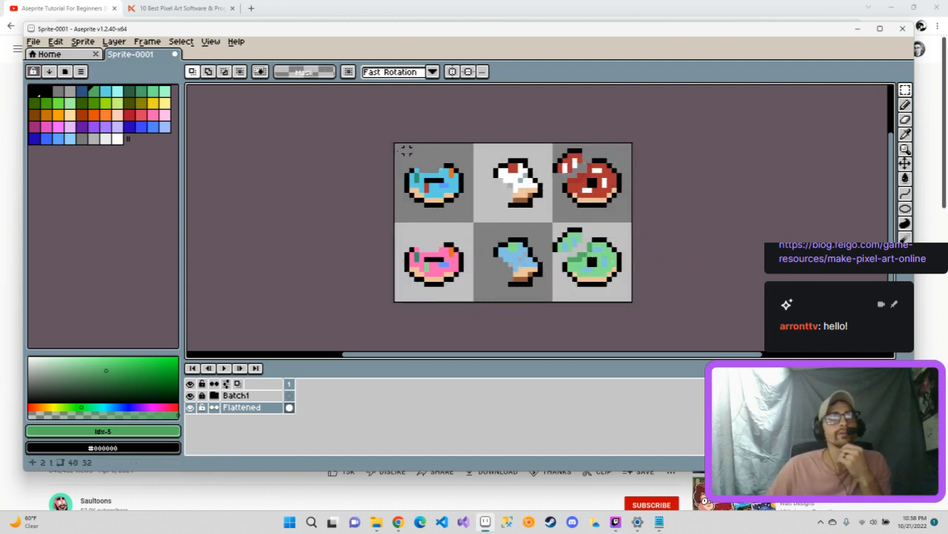
{"action": "left_click_drag", "start_coordinate": [405, 150], "coordinate": [628, 224]}
{"action": "left_click", "coordinate": [688, 210]}
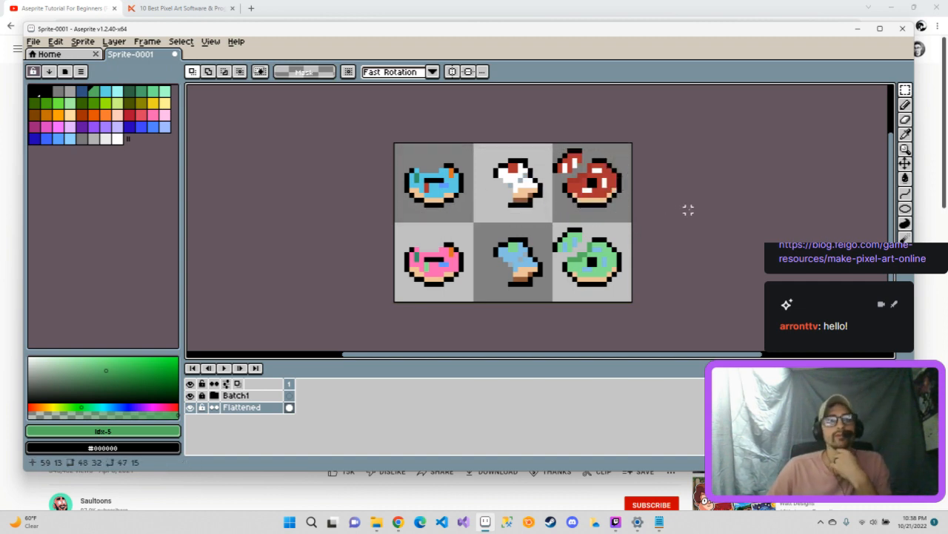
Toggle the visibility of the Batch1 group and the Flattened layer to check which sprites each one holds.
{"action": "double_click", "coordinate": [258, 406]}
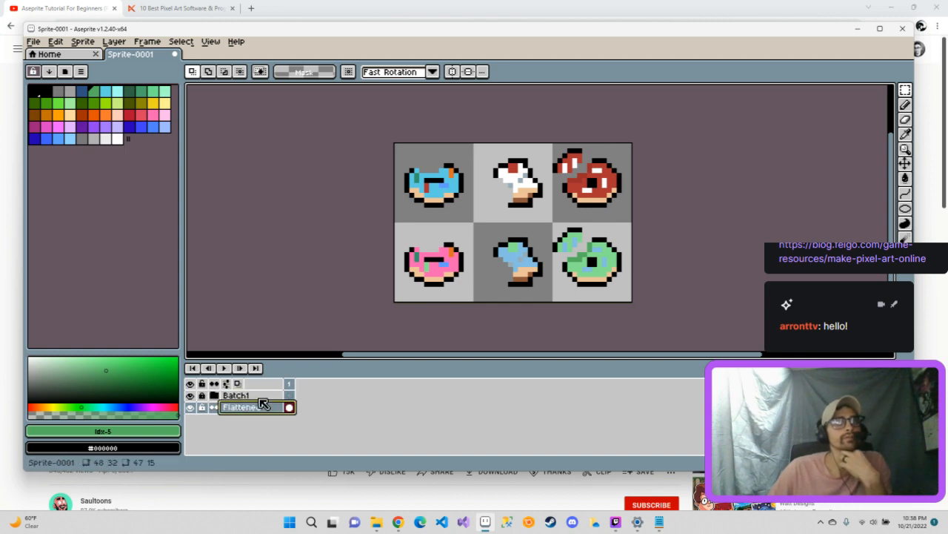
{"action": "left_click", "coordinate": [262, 395]}
{"action": "left_click", "coordinate": [260, 407]}
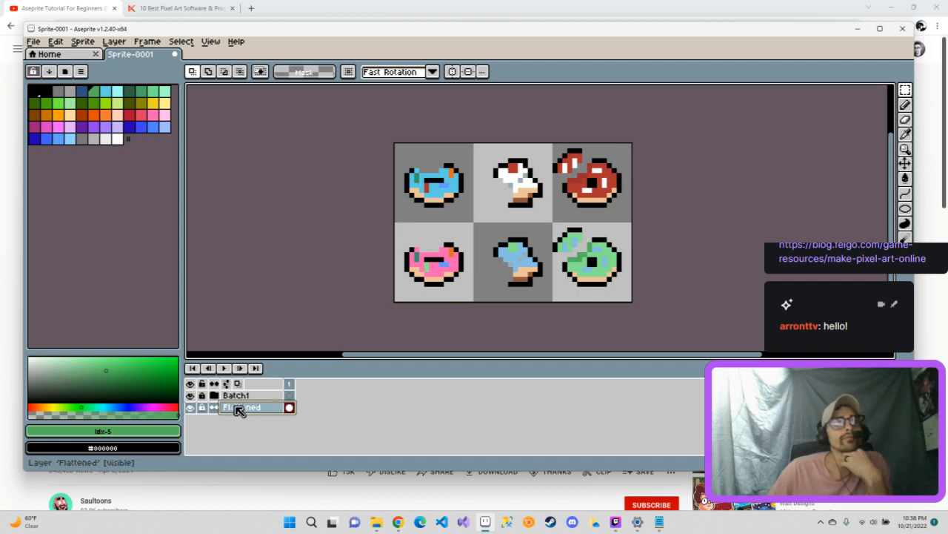
{"action": "left_click", "coordinate": [189, 395]}
{"action": "left_click", "coordinate": [190, 395]}
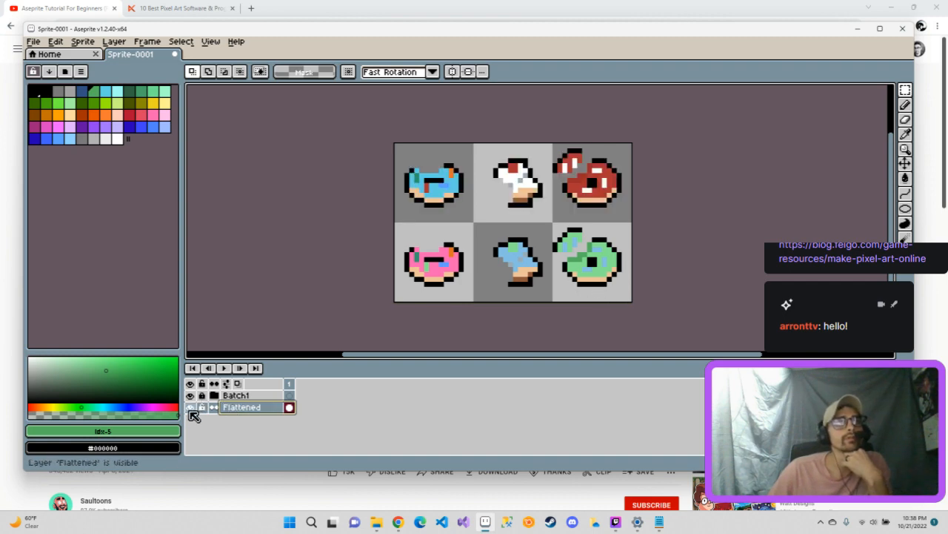
{"action": "left_click", "coordinate": [190, 407]}
{"action": "left_click", "coordinate": [189, 406]}
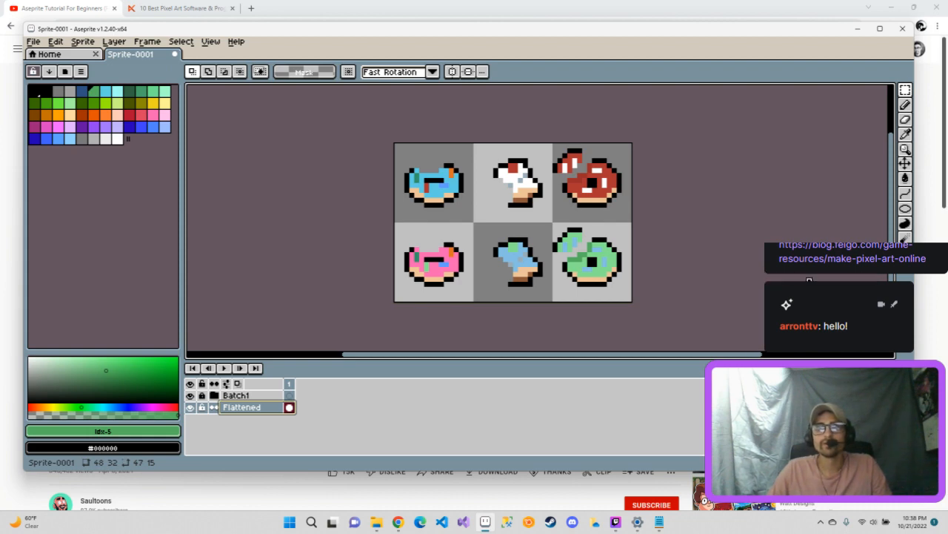
Maximise the Aseprite window, switch to the YouTube tutorial, resume it from 16:21 and dismiss the ad overlay.
{"action": "left_click", "coordinate": [880, 28]}
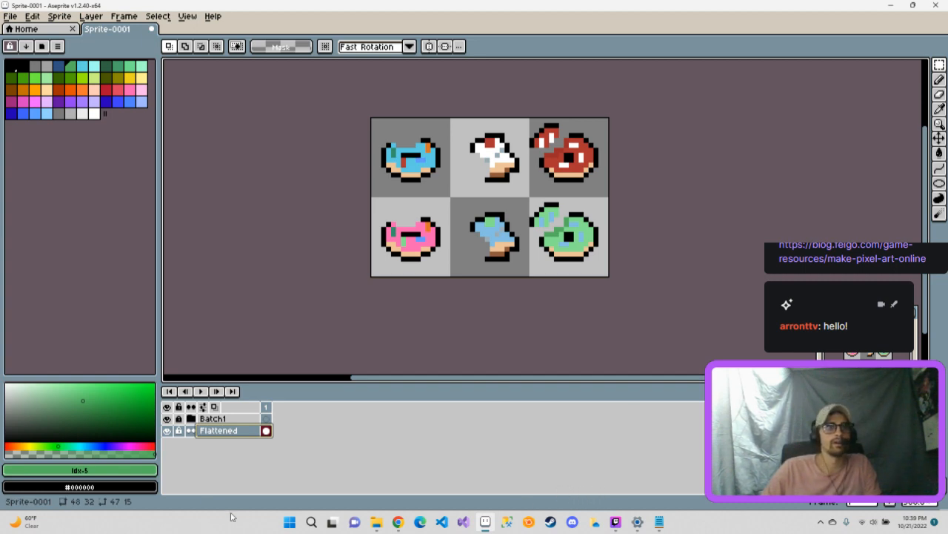
{"action": "mouse_move", "coordinate": [399, 521]}
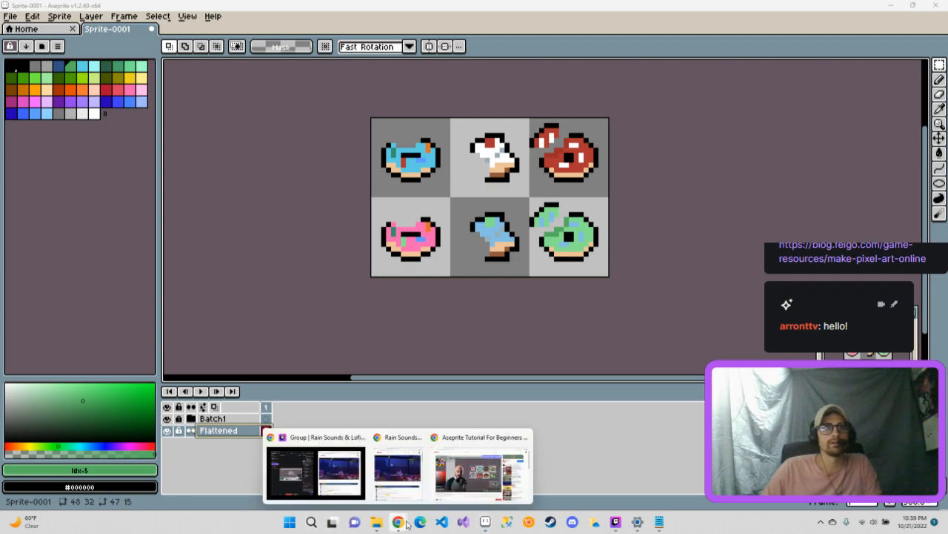
{"action": "left_click", "coordinate": [450, 481]}
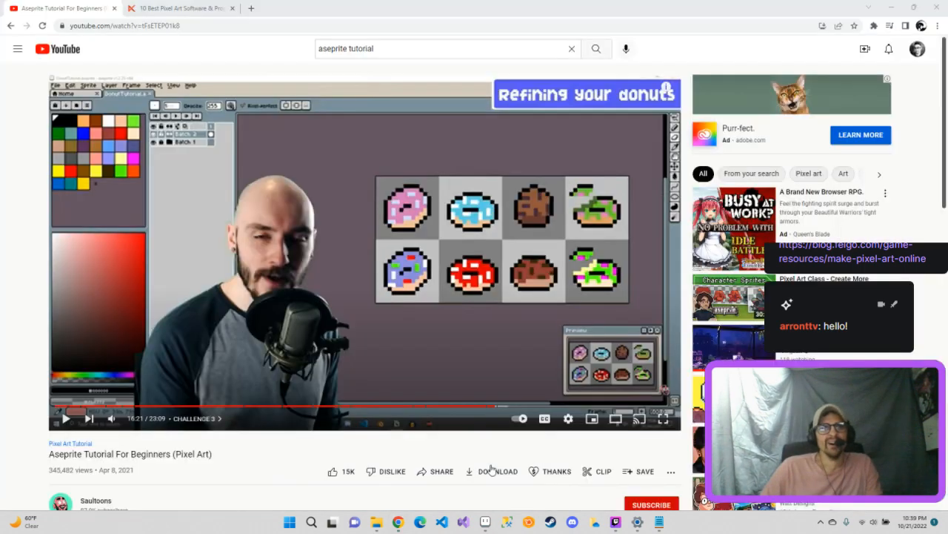
{"action": "left_click", "coordinate": [482, 471]}
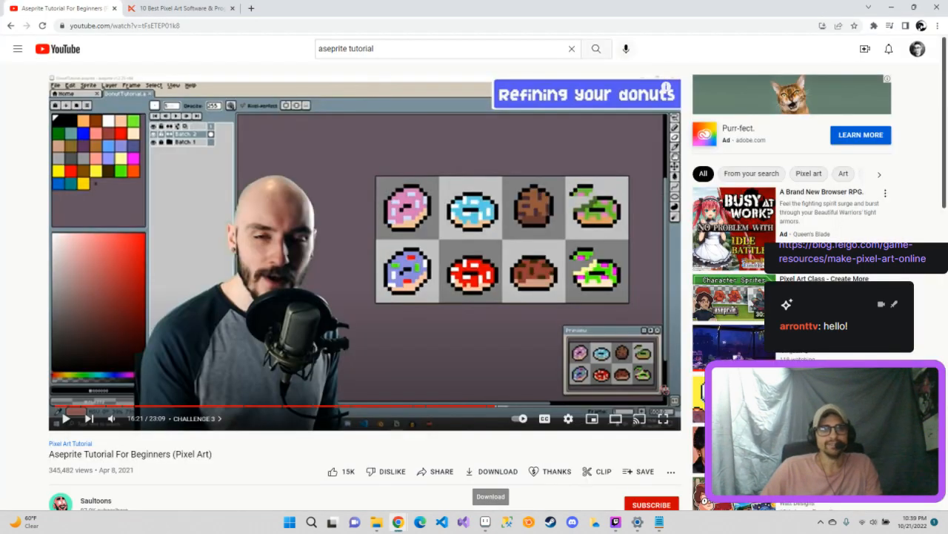
{"action": "left_click", "coordinate": [64, 419]}
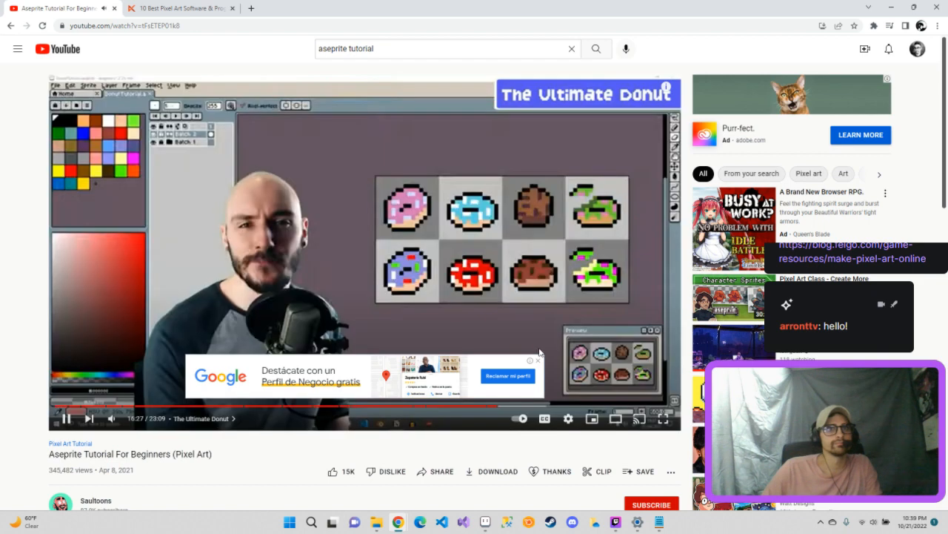
{"action": "left_click", "coordinate": [539, 360]}
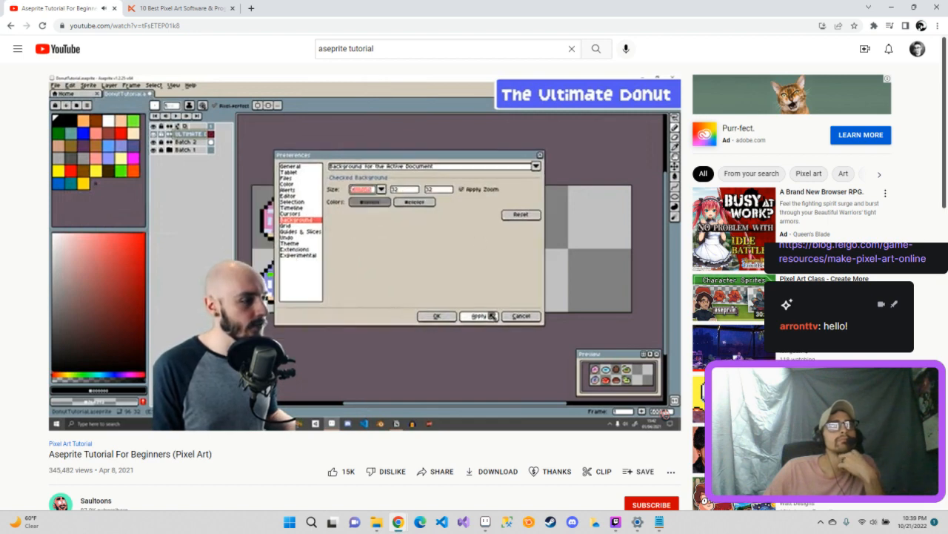
Rewatch the Ultimate Donut section from about 17:46, follow the tutorial to its closing screen and pause it at 23:07.
{"action": "mouse_move", "coordinate": [77, 422]}
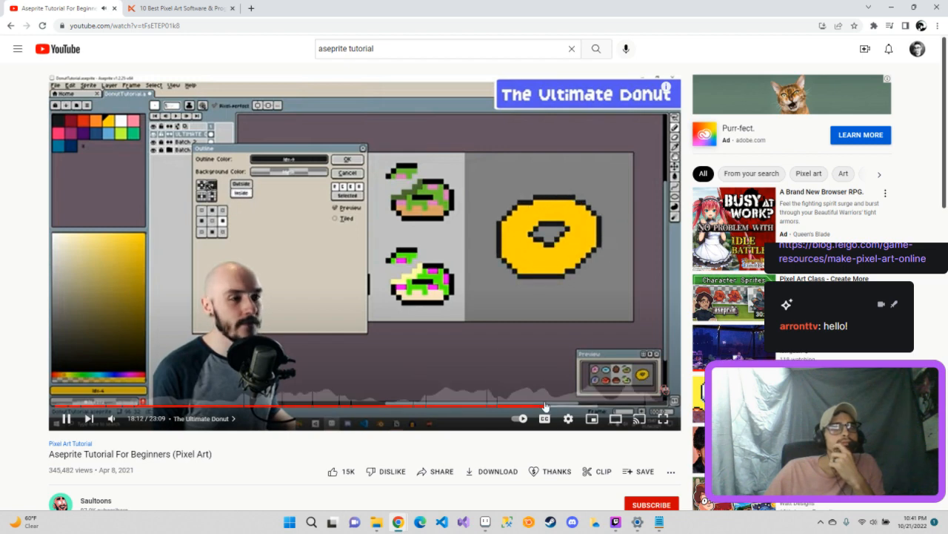
{"action": "left_click", "coordinate": [544, 407]}
{"action": "left_click", "coordinate": [534, 408]}
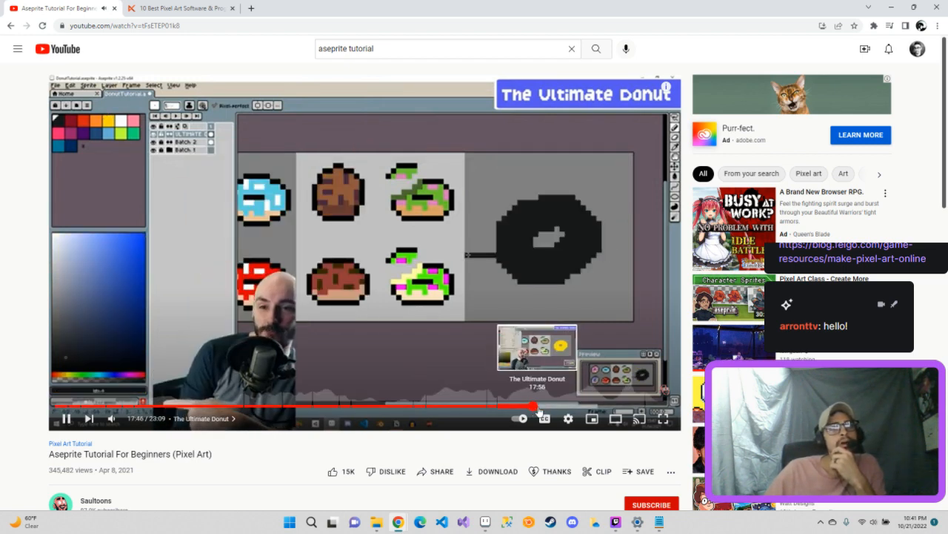
{"action": "left_click", "coordinate": [541, 408]}
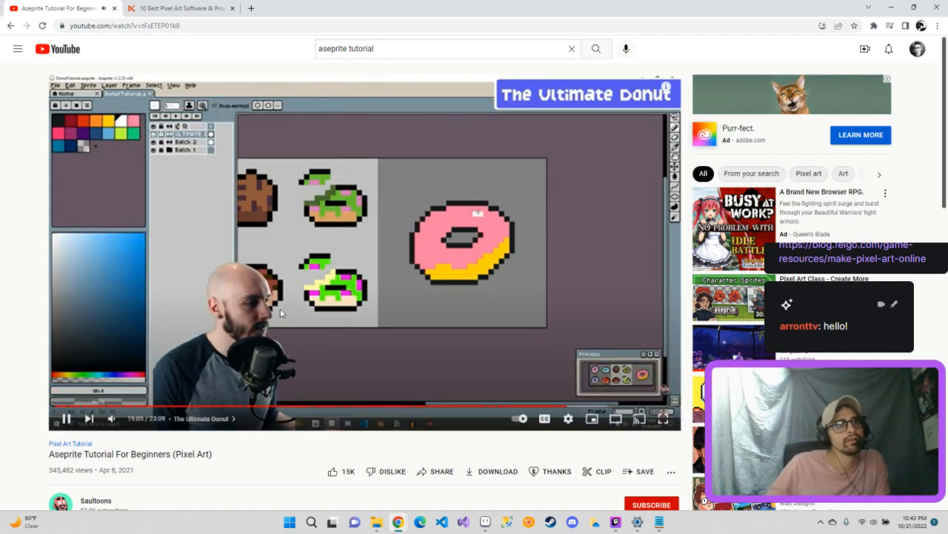
{"action": "left_click", "coordinate": [433, 376]}
{"action": "left_click", "coordinate": [547, 353]}
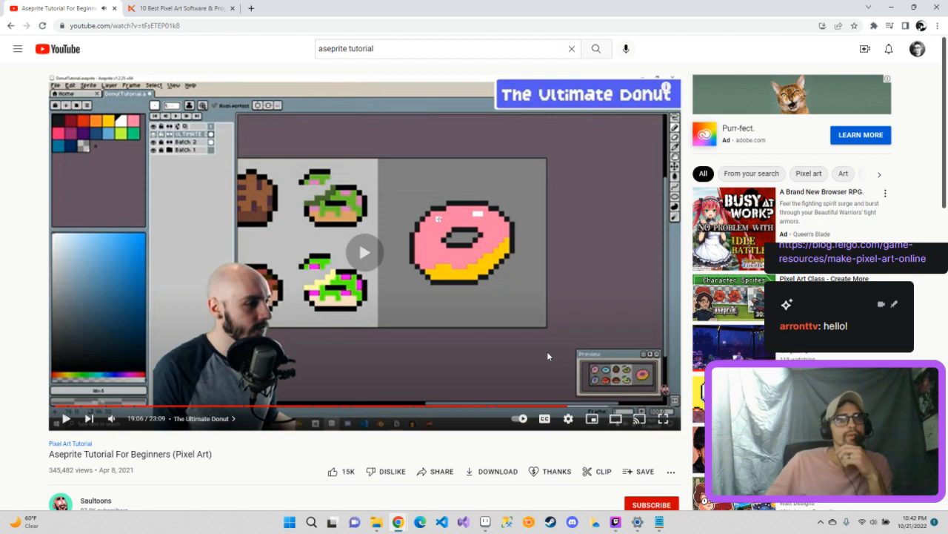
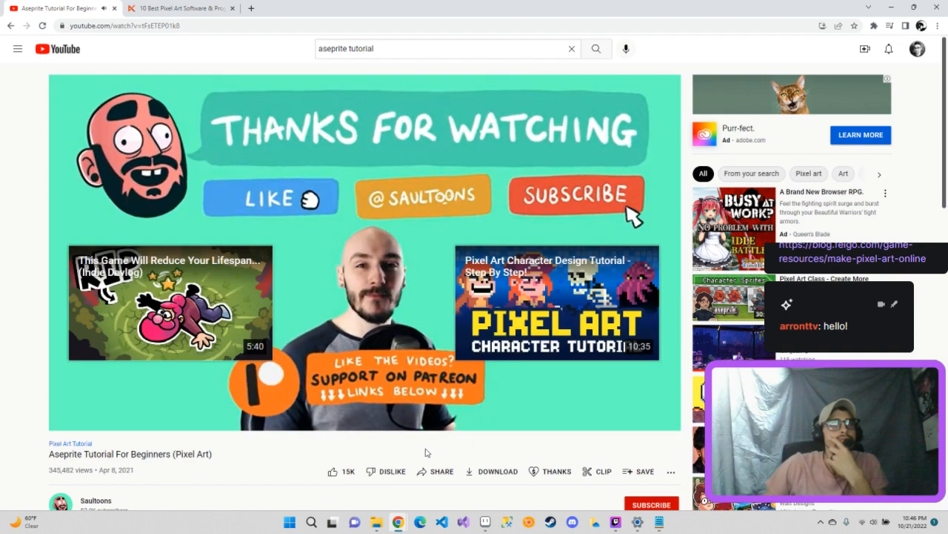
{"action": "left_click", "coordinate": [380, 310]}
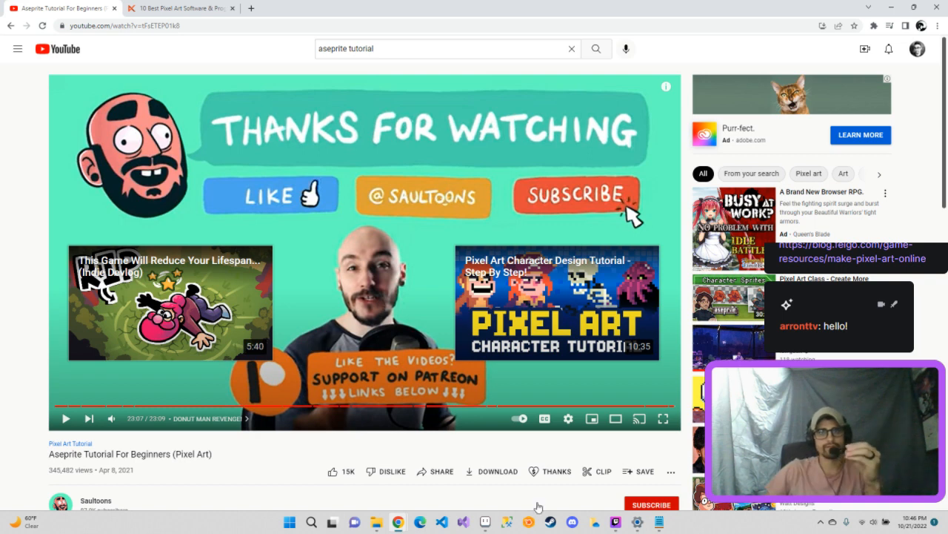
Return to Aseprite and extend the canvas by a 32 px right border, making it 80 px wide.
{"action": "left_click", "coordinate": [484, 522]}
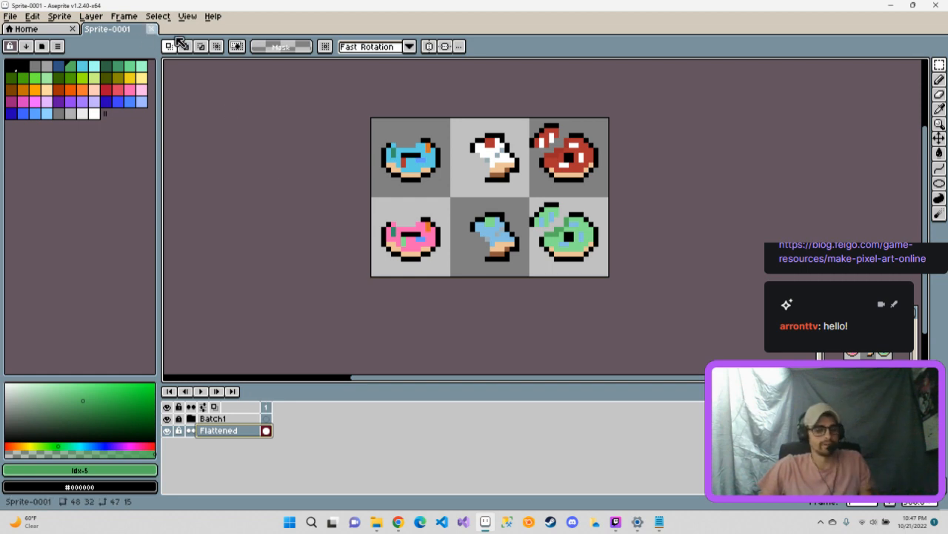
{"action": "key", "text": "ctrl+alt+c"}
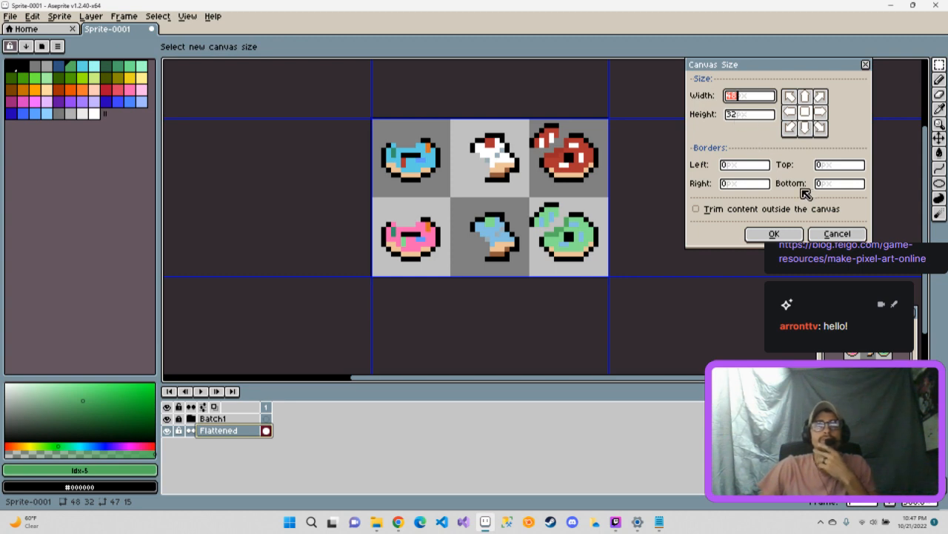
{"action": "left_click", "coordinate": [844, 185]}
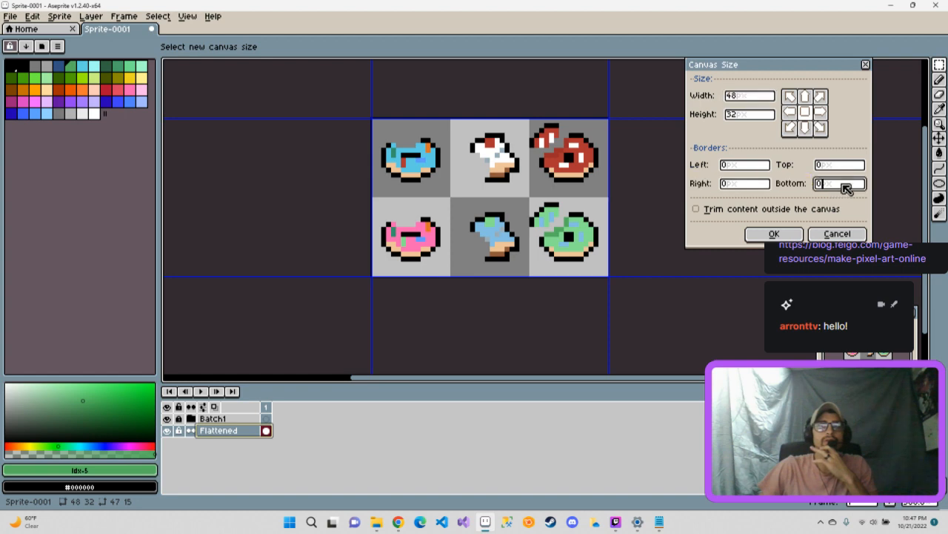
{"action": "left_click", "coordinate": [747, 185]}
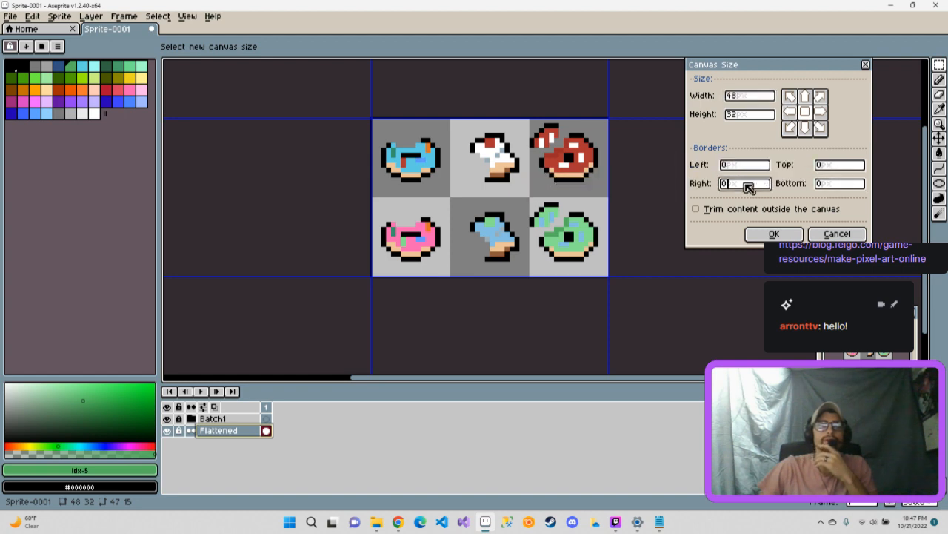
{"action": "key", "text": "BackSpace"}
{"action": "type", "text": "32"}
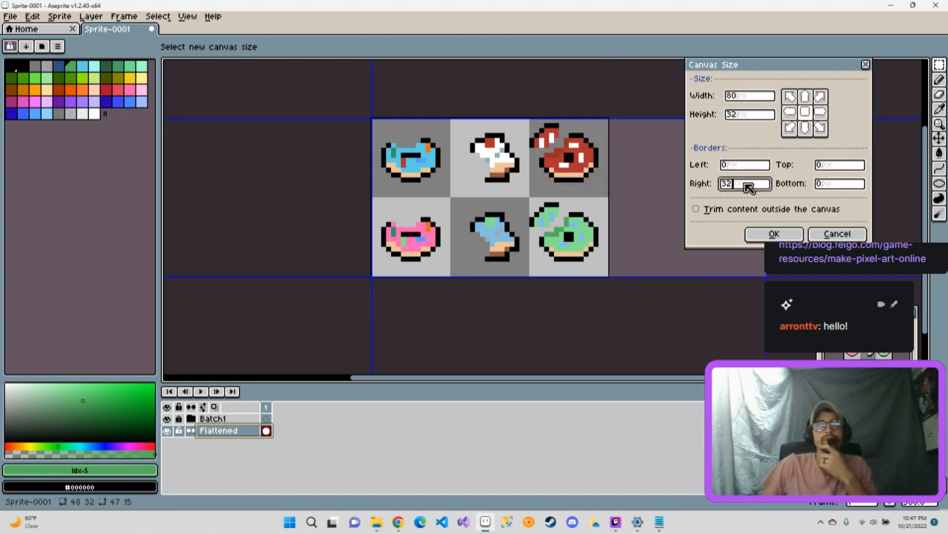
{"action": "left_click", "coordinate": [774, 234]}
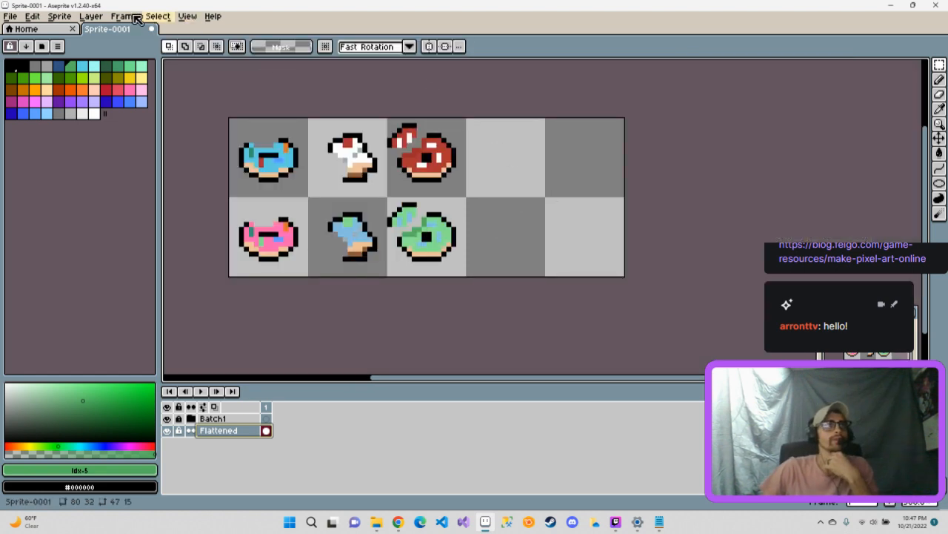
Open the preferences at the Background settings for the active document.
{"action": "left_click", "coordinate": [13, 19]}
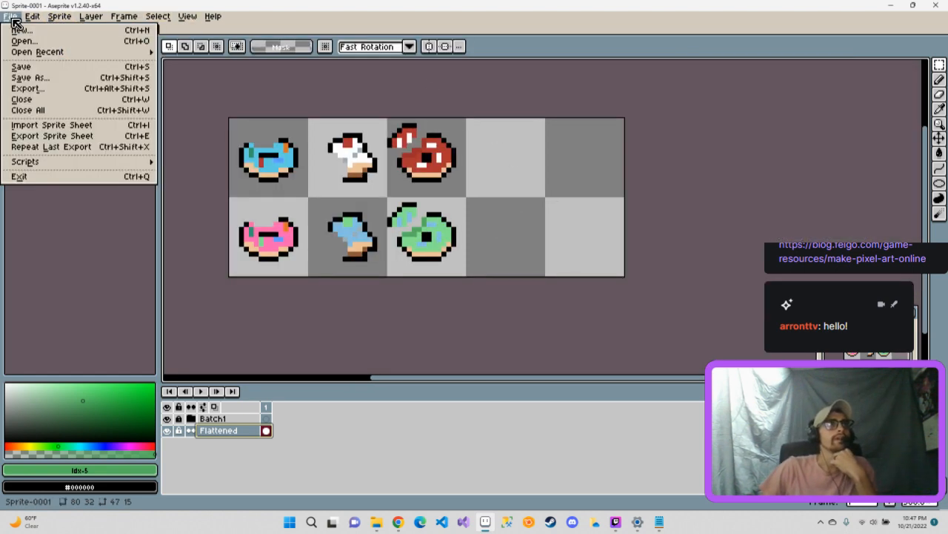
{"action": "mouse_move", "coordinate": [34, 23]}
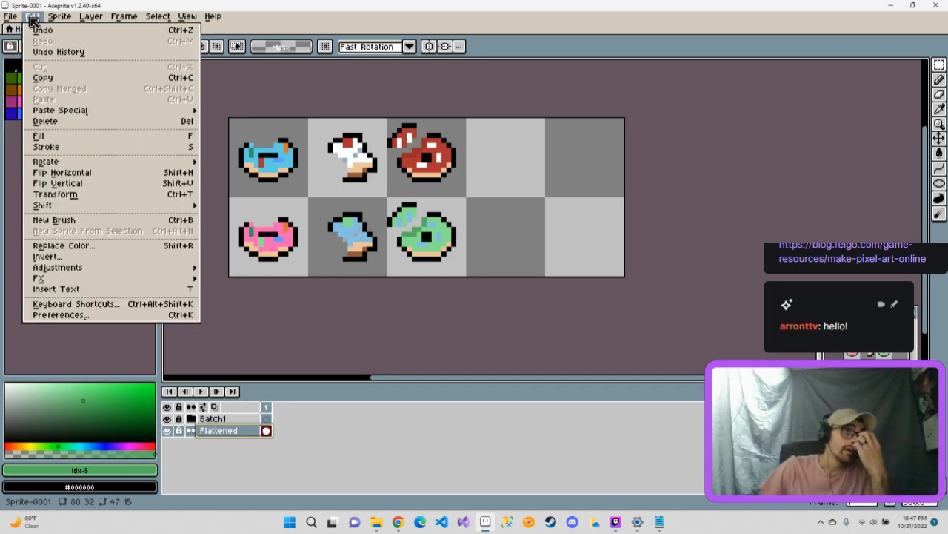
{"action": "mouse_move", "coordinate": [79, 20]}
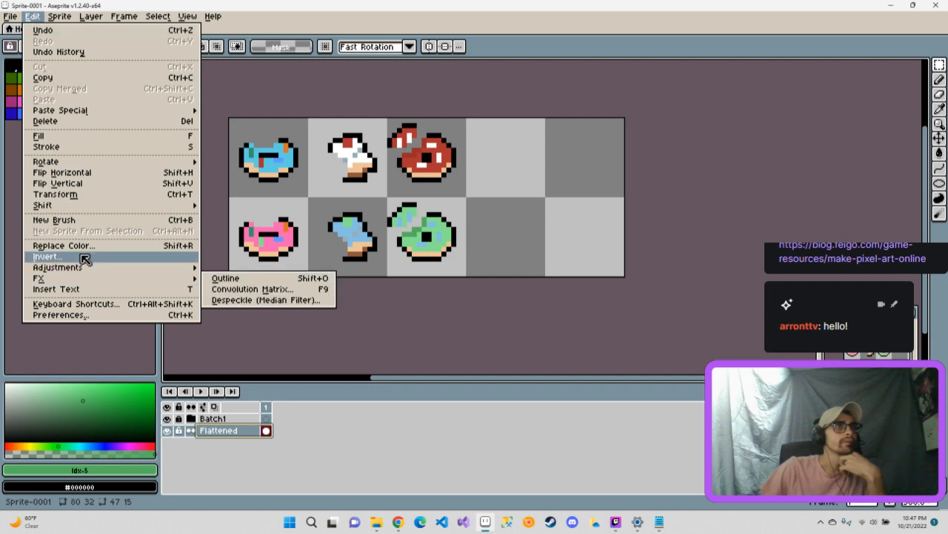
{"action": "mouse_move", "coordinate": [83, 267]}
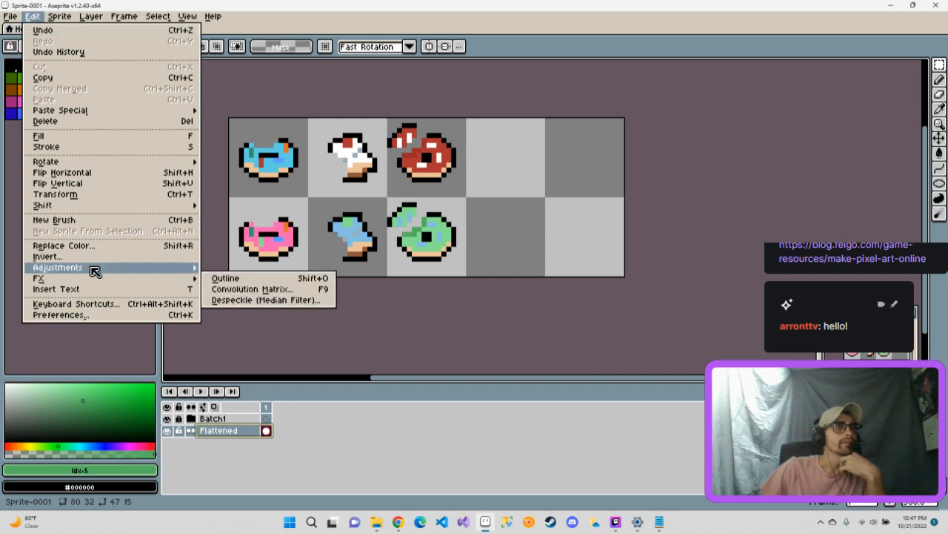
{"action": "left_click", "coordinate": [96, 315]}
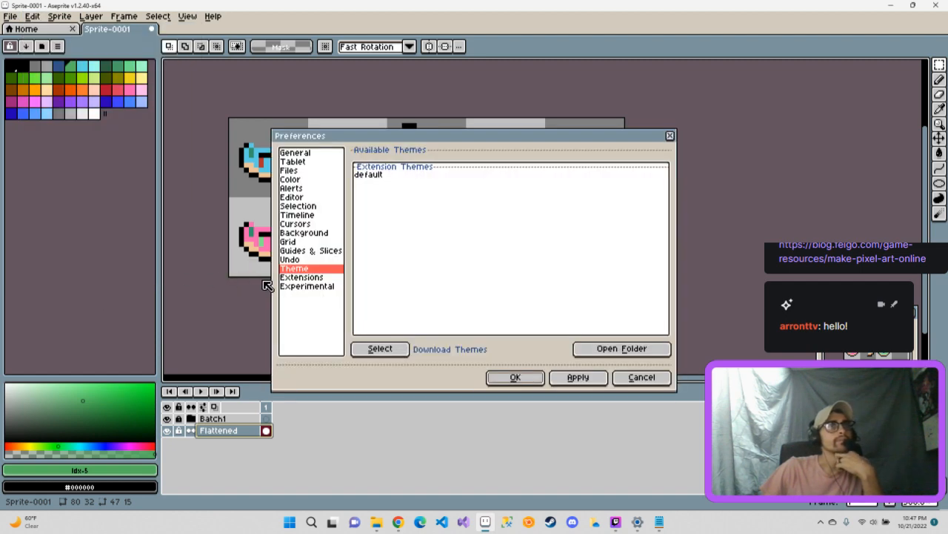
{"action": "left_click", "coordinate": [295, 278]}
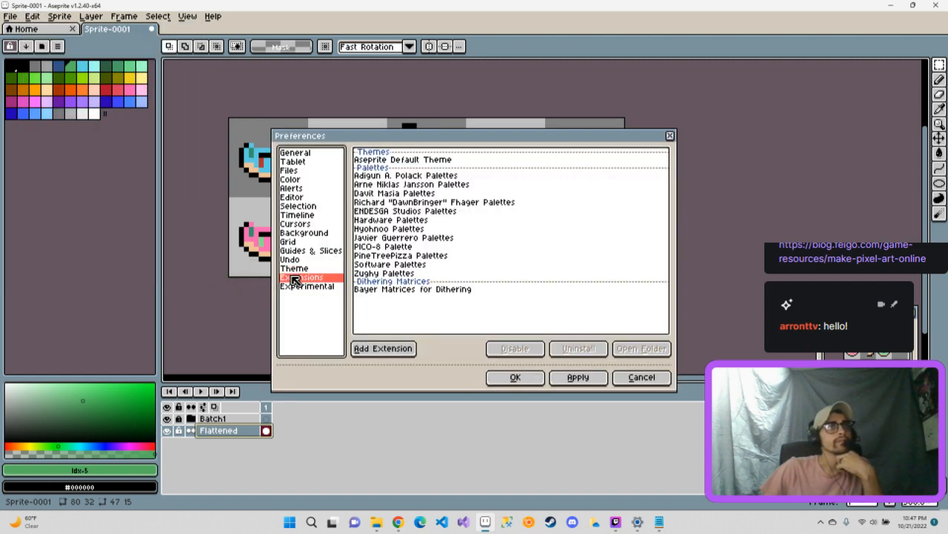
{"action": "left_click", "coordinate": [301, 233]}
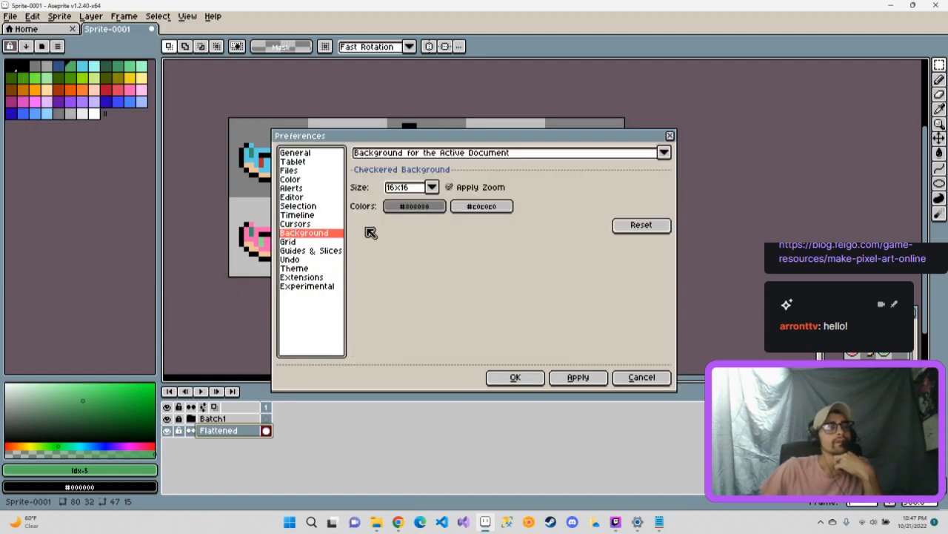
Set the checkered background to a custom size of 32 by 32 and apply it to the active document.
{"action": "left_click", "coordinate": [435, 184]}
{"action": "left_click", "coordinate": [435, 184]}
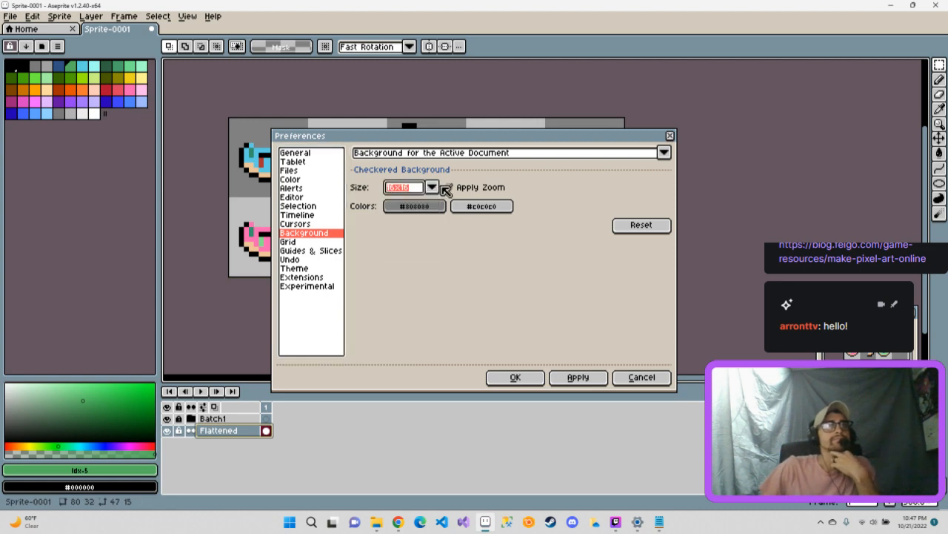
{"action": "left_click", "coordinate": [431, 187]}
{"action": "left_click", "coordinate": [417, 253]}
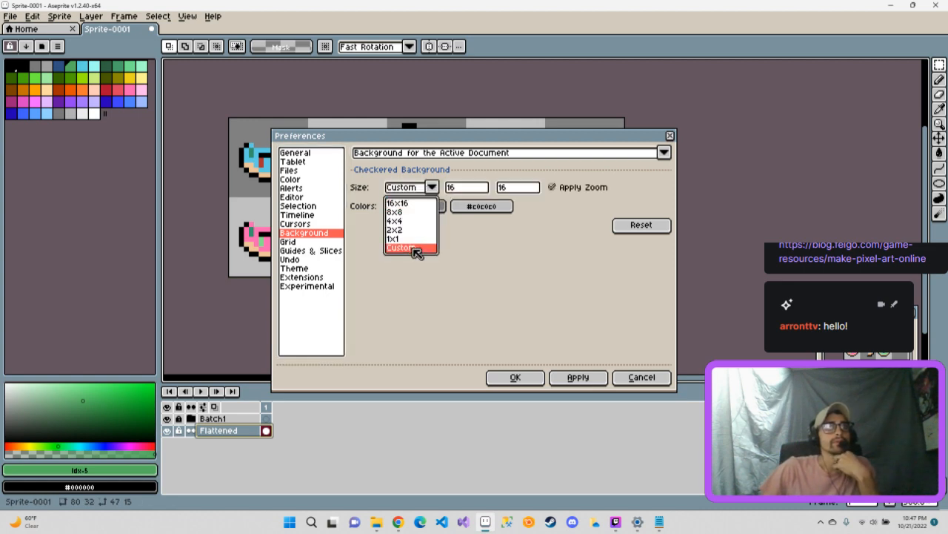
{"action": "double_click", "coordinate": [467, 187]}
{"action": "key", "text": "BackSpace"}
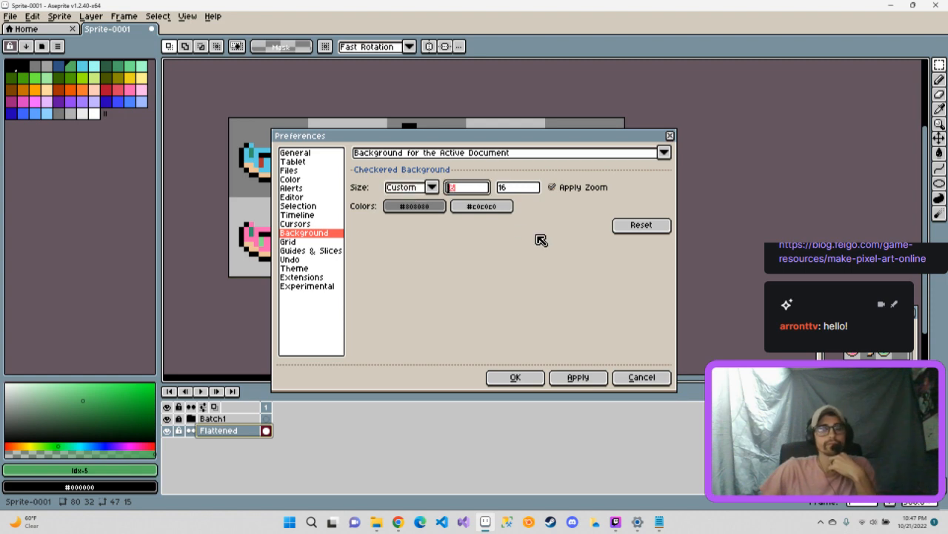
{"action": "type", "text": "32"}
{"action": "key", "text": "Tab"}
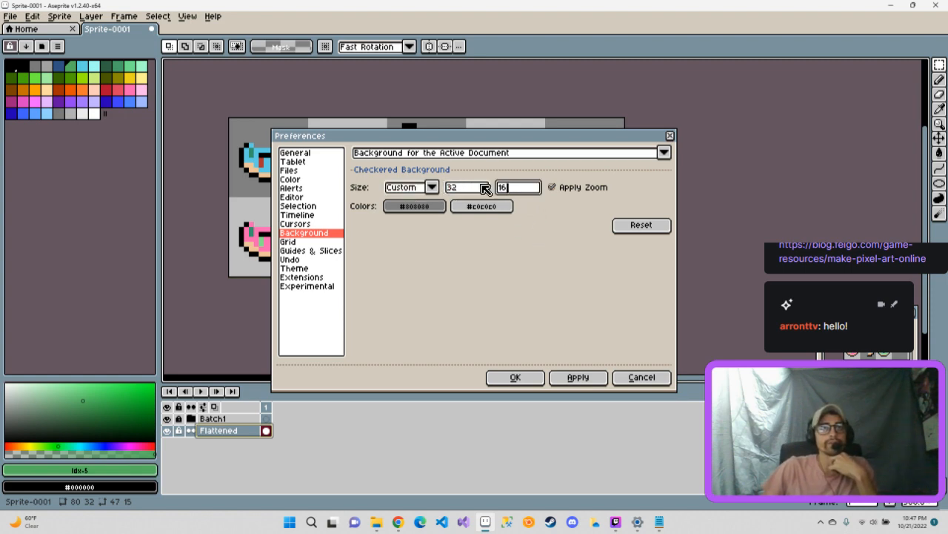
{"action": "type", "text": "32"}
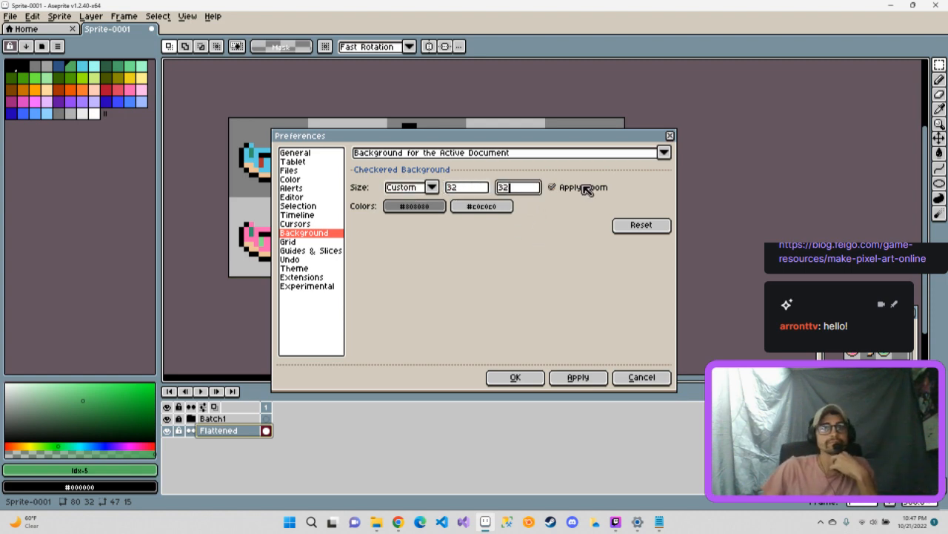
{"action": "left_click", "coordinate": [600, 379]}
{"action": "left_click", "coordinate": [515, 378]}
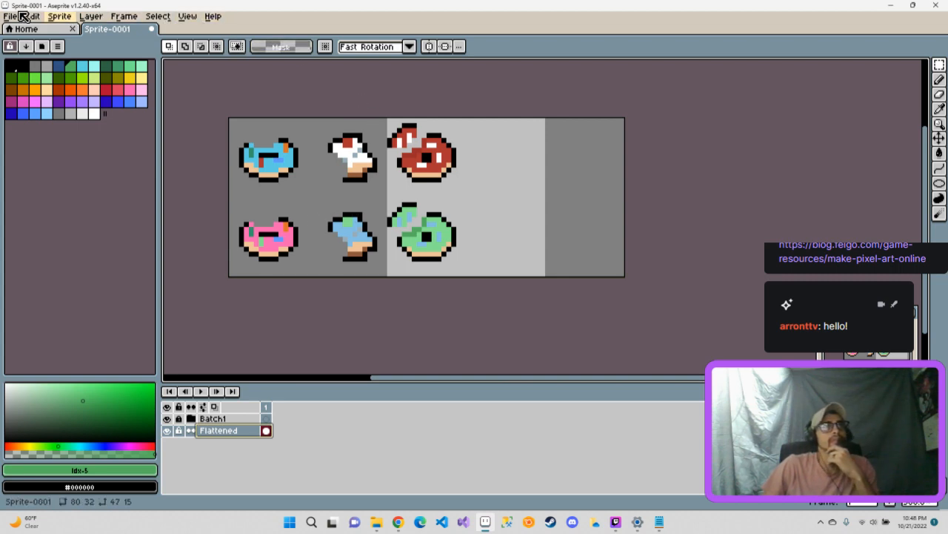
Recheck the checkered background's custom size in the preferences and close them without changing anything.
{"action": "left_click", "coordinate": [23, 17]}
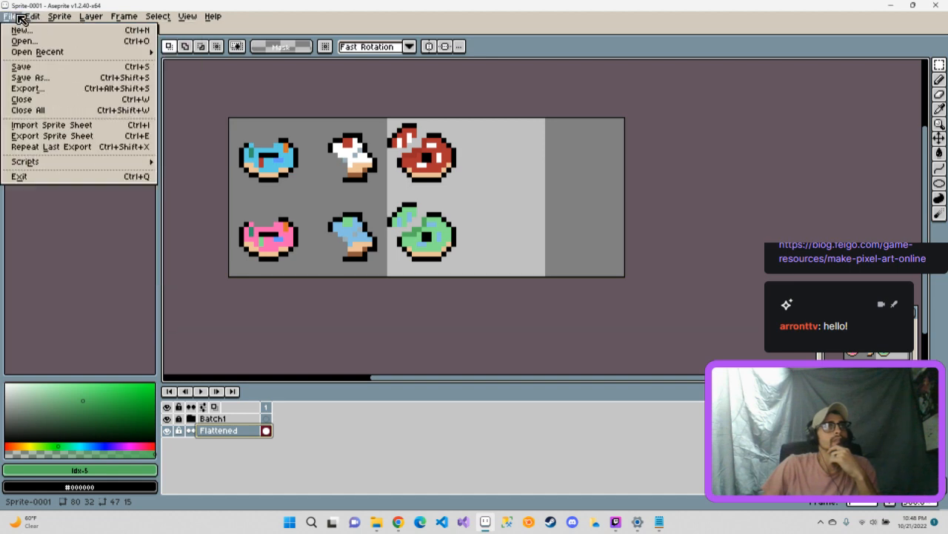
{"action": "mouse_move", "coordinate": [34, 15]}
{"action": "left_click", "coordinate": [66, 312]}
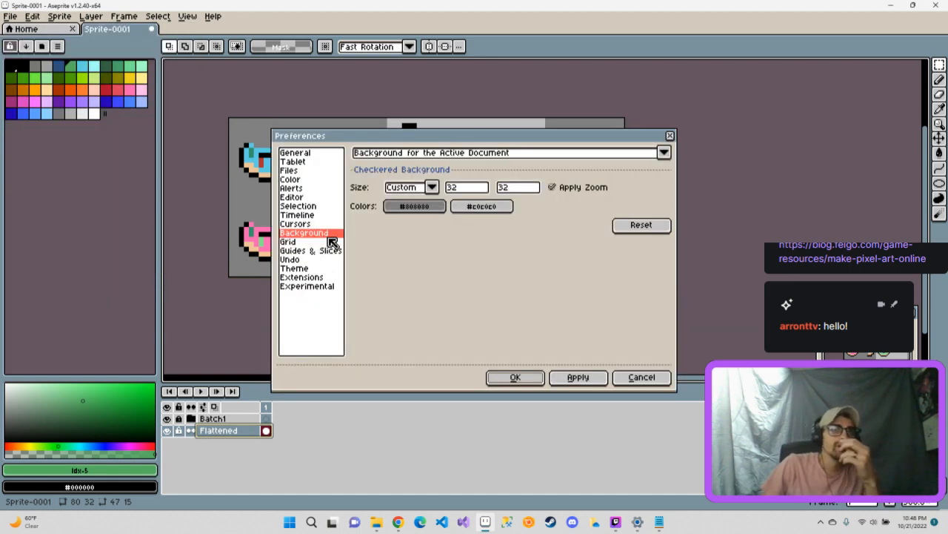
{"action": "left_click", "coordinate": [477, 192]}
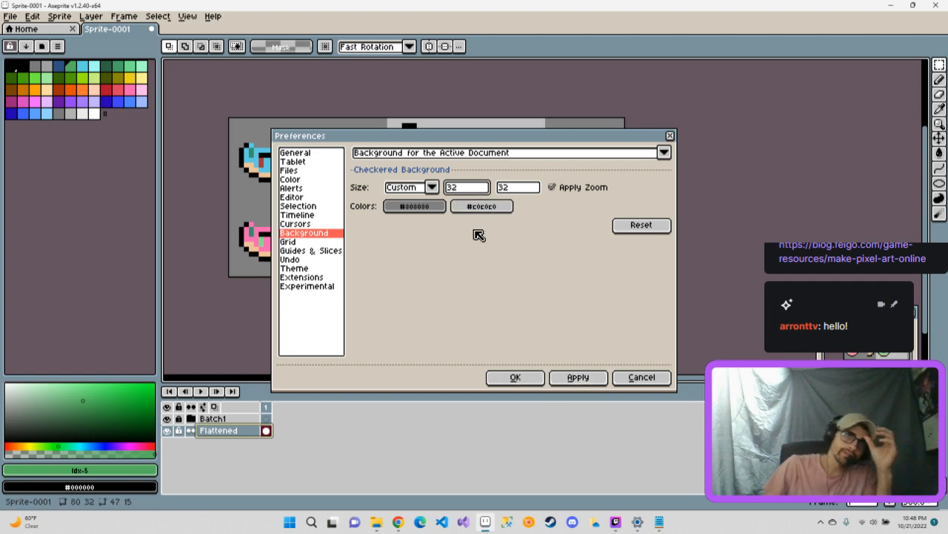
{"action": "left_click", "coordinate": [513, 378]}
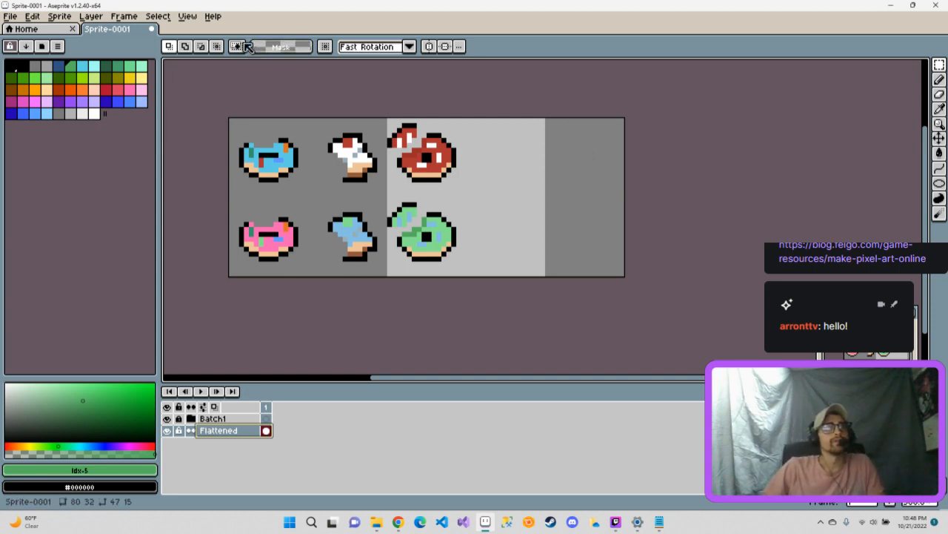
{"action": "left_click", "coordinate": [43, 21]}
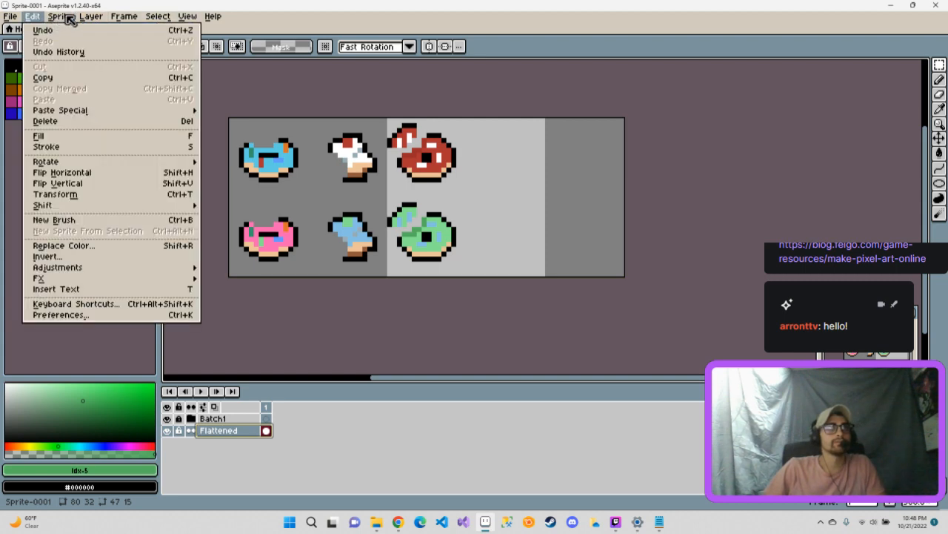
{"action": "mouse_move", "coordinate": [73, 18]}
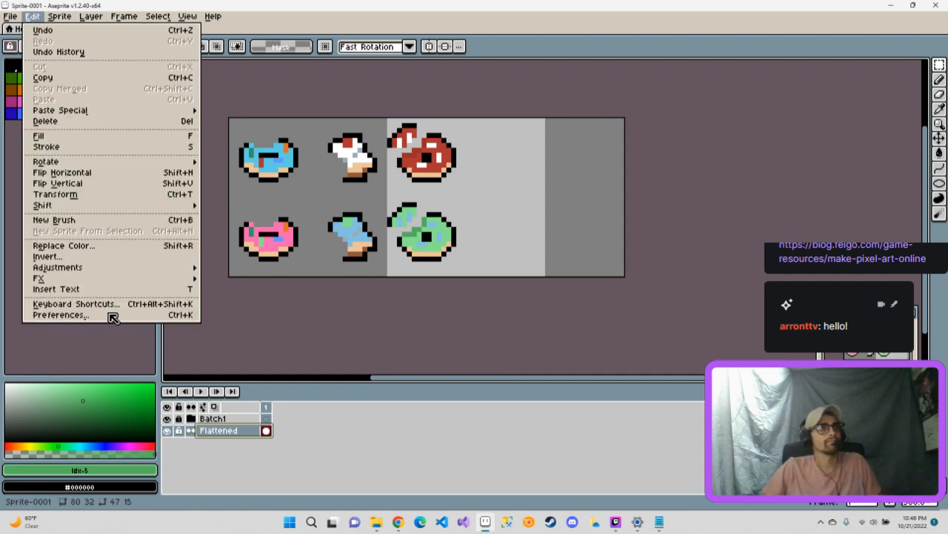
{"action": "left_click", "coordinate": [111, 314]}
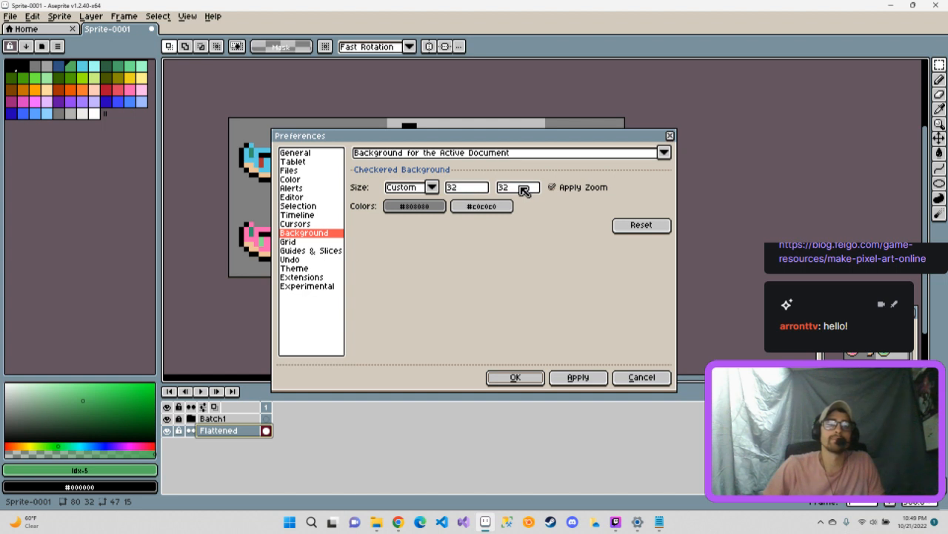
{"action": "left_click", "coordinate": [669, 137]}
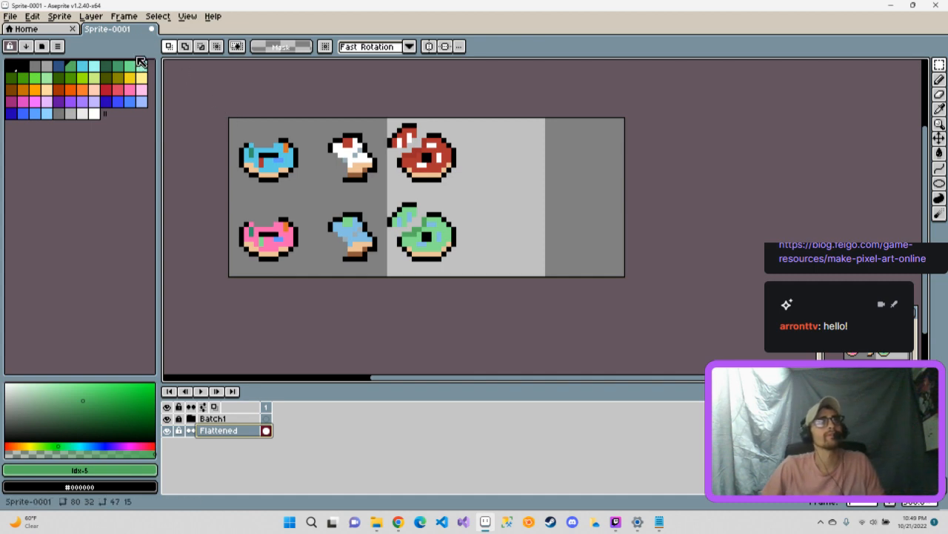
Extend the canvas by a 16 px right border, making it 96 px wide.
{"action": "left_click", "coordinate": [59, 16]}
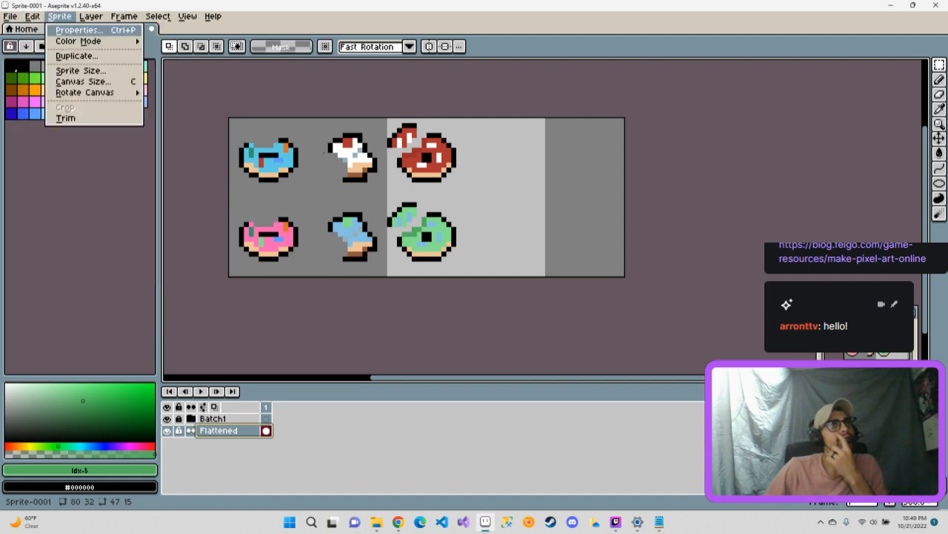
{"action": "left_click", "coordinate": [601, 352]}
{"action": "key", "text": "ctrl+alt+c"}
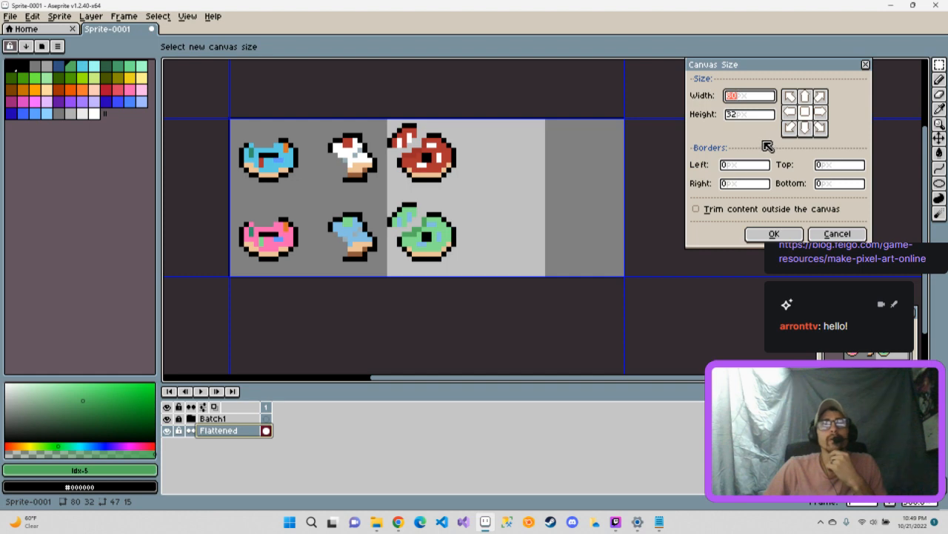
{"action": "left_click", "coordinate": [741, 186]}
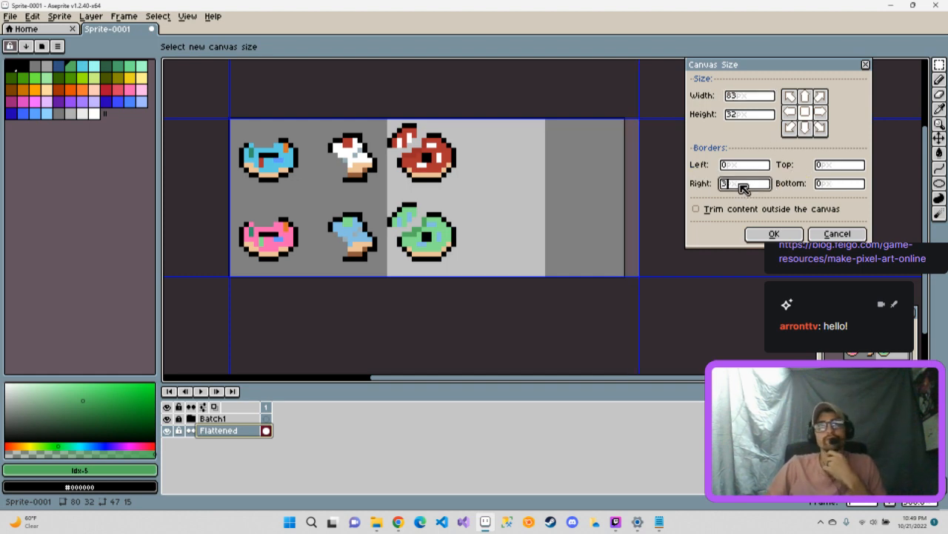
{"action": "type", "text": "32"}
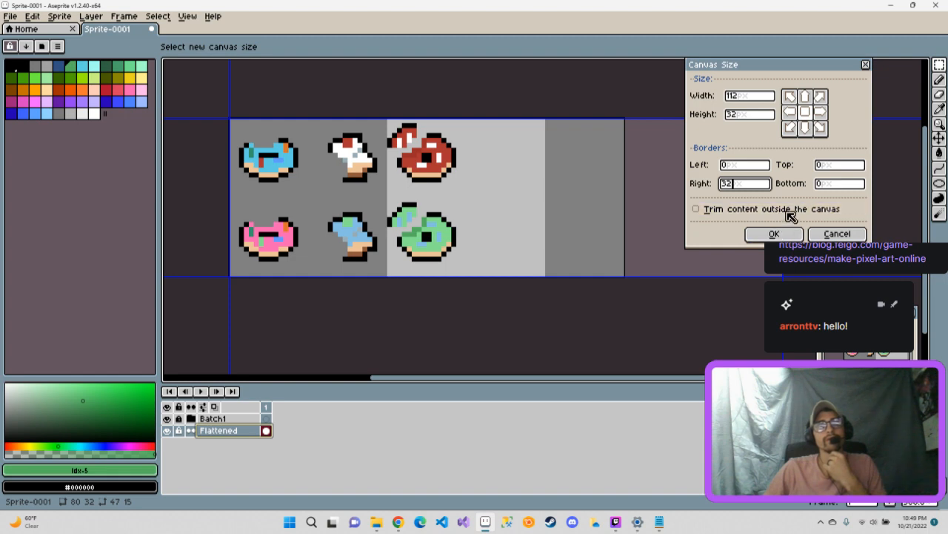
{"action": "key", "text": "BackSpace"}
{"action": "key", "text": "BackSpace"}
{"action": "type", "text": "16"}
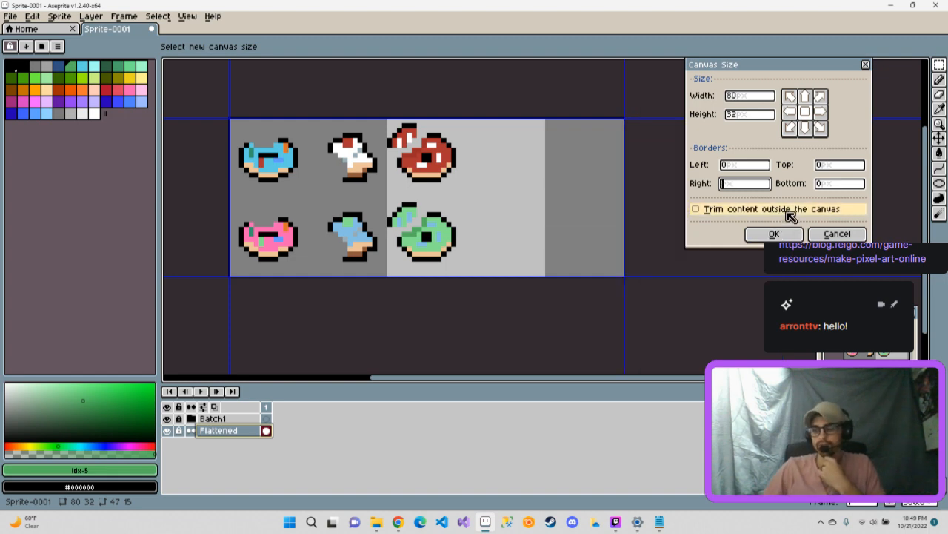
{"action": "left_click", "coordinate": [774, 235]}
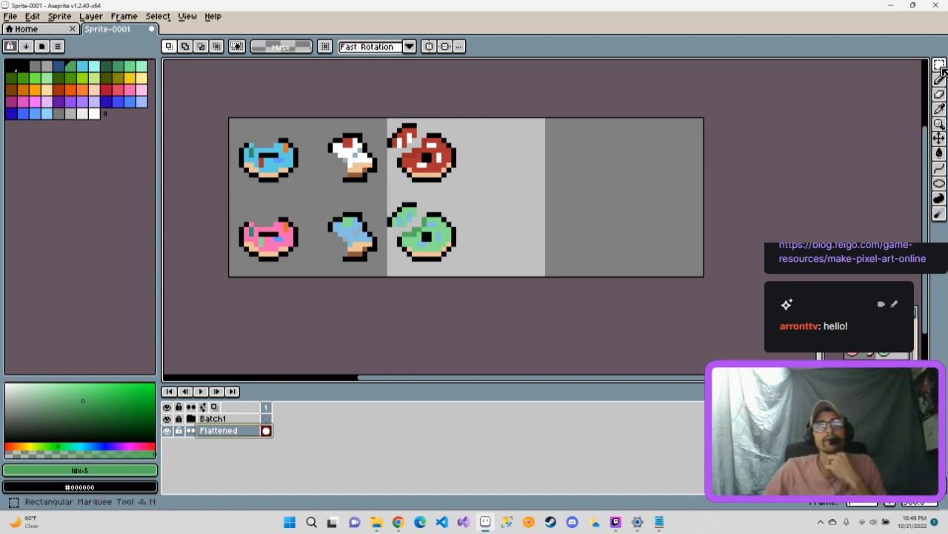
{"action": "mouse_move", "coordinate": [939, 66]}
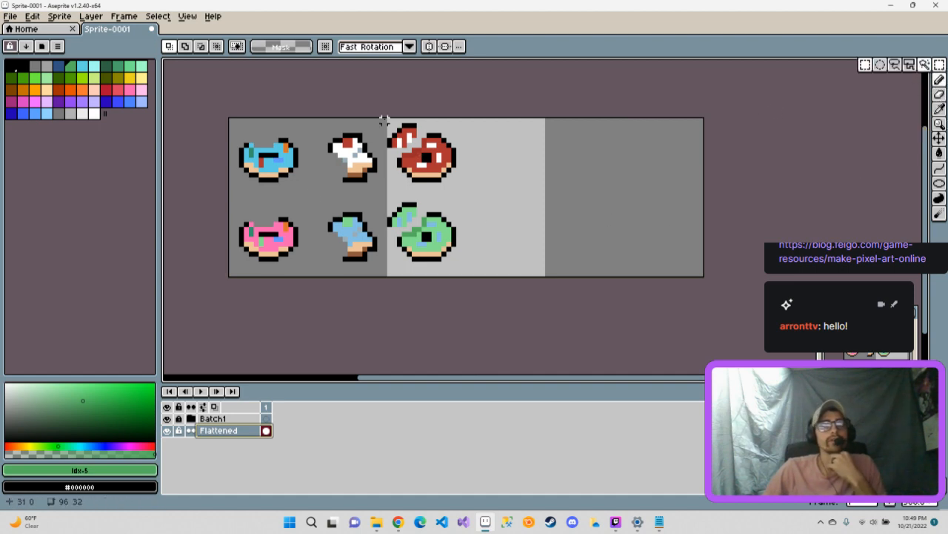
{"action": "left_click_drag", "start_coordinate": [383, 118], "coordinate": [478, 267]}
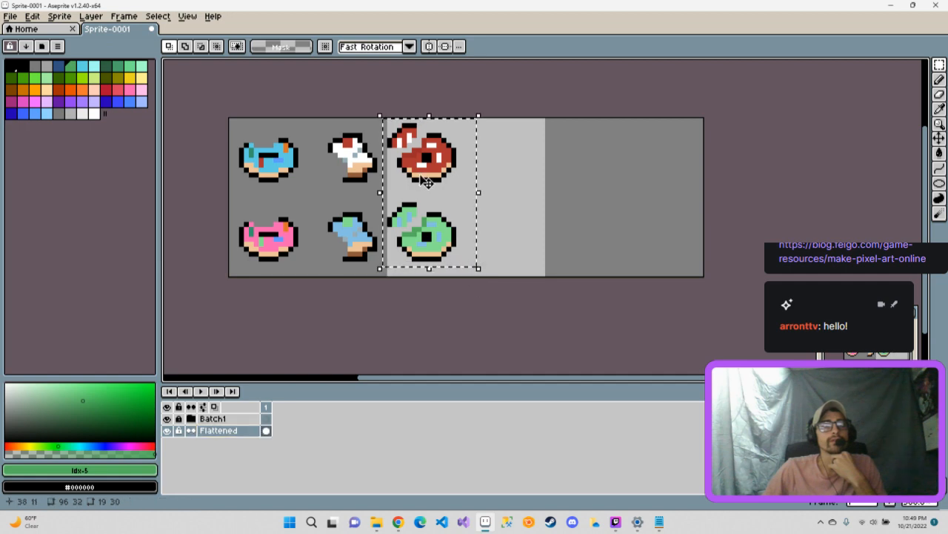
{"action": "left_click_drag", "start_coordinate": [426, 182], "coordinate": [455, 186]}
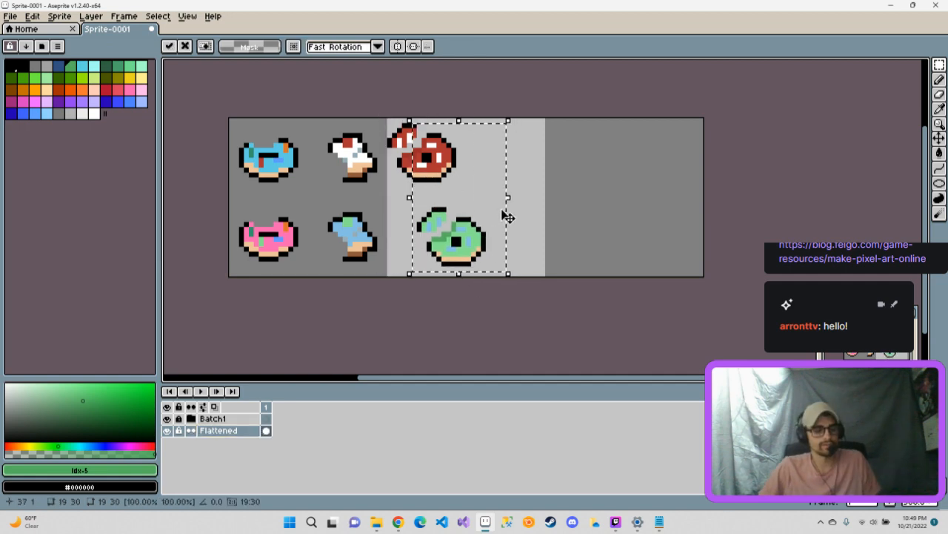
{"action": "key", "text": "Escape"}
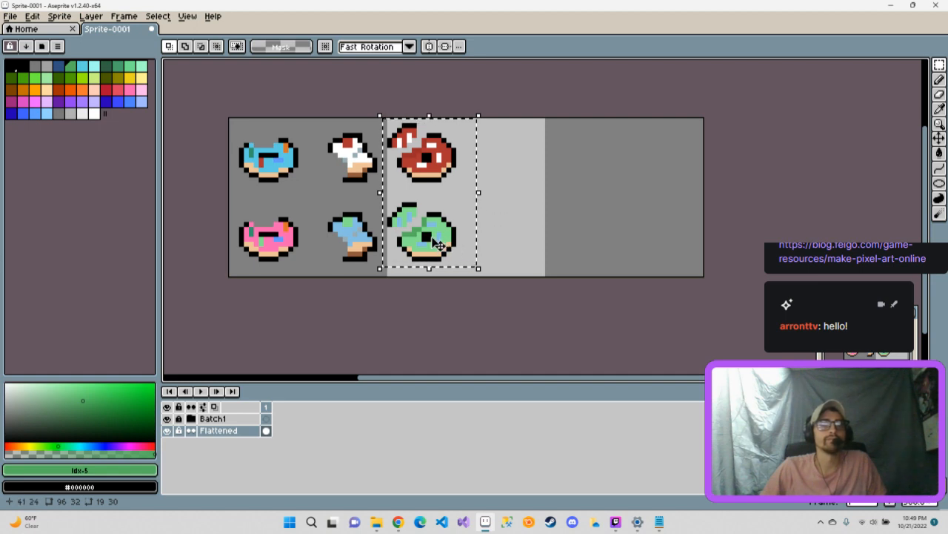
{"action": "key", "text": "ctrl+d"}
Marquee-select the green donut and move it about 7 px right and 1 px down into the light background cell.
{"action": "left_click_drag", "start_coordinate": [378, 188], "coordinate": [478, 266]}
{"action": "left_click_drag", "start_coordinate": [431, 245], "coordinate": [460, 245]}
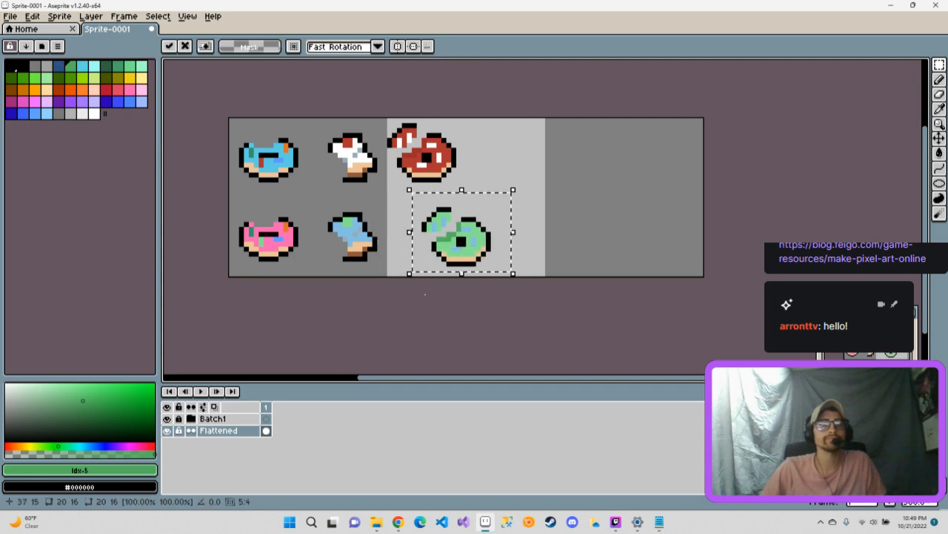
Marquee-select the red donut on the Donut_2 layer of the Batch1 group and move it about 7 px right into the light cell.
{"action": "left_click", "coordinate": [223, 417]}
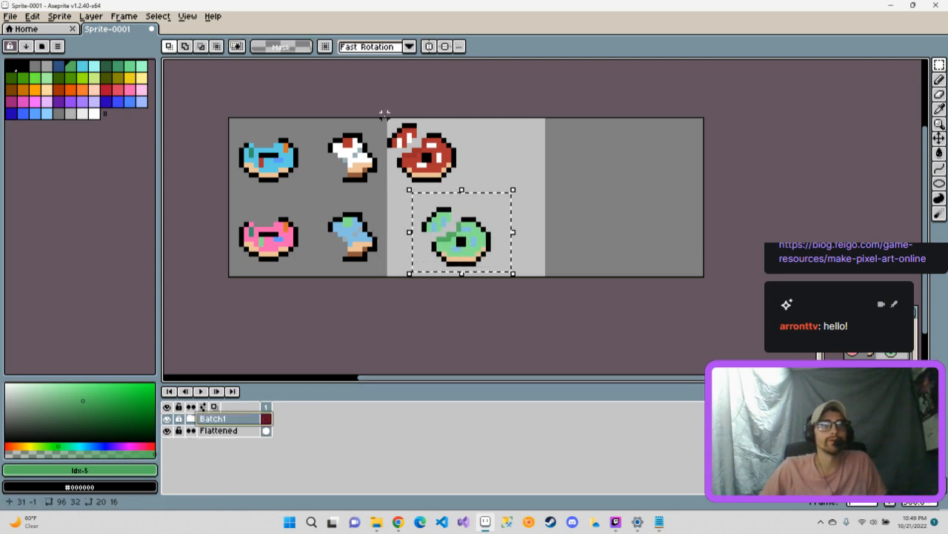
{"action": "left_click_drag", "start_coordinate": [383, 119], "coordinate": [463, 194]}
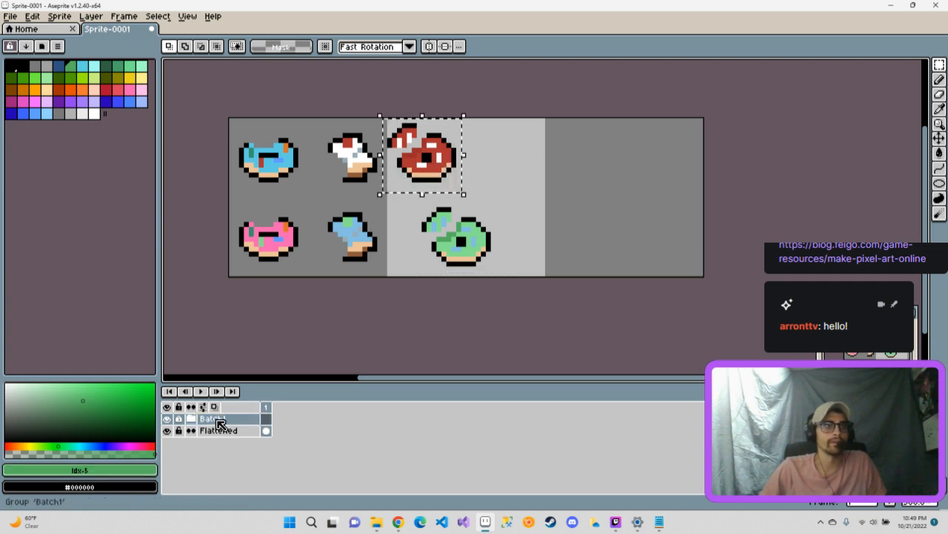
{"action": "left_click", "coordinate": [188, 420]}
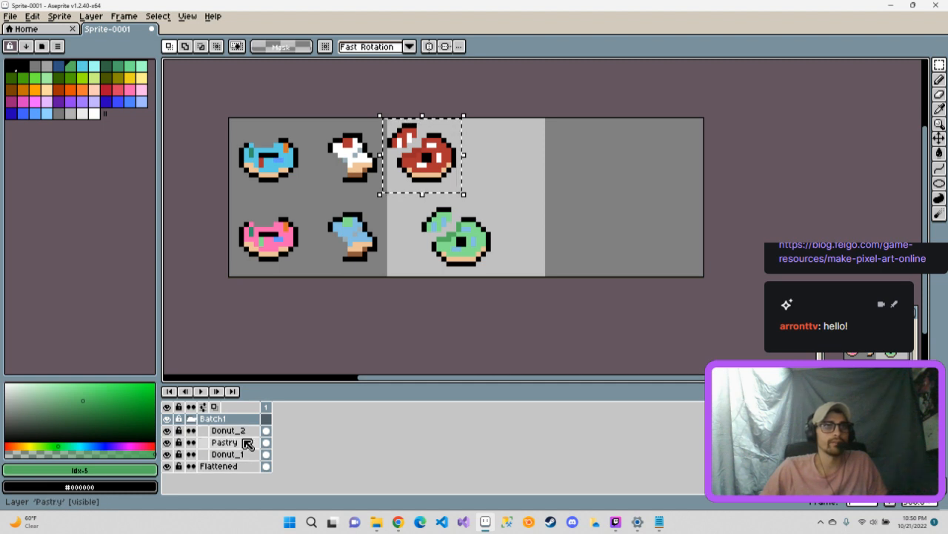
{"action": "left_click", "coordinate": [231, 430]}
{"action": "left_click_drag", "start_coordinate": [423, 152], "coordinate": [448, 156]}
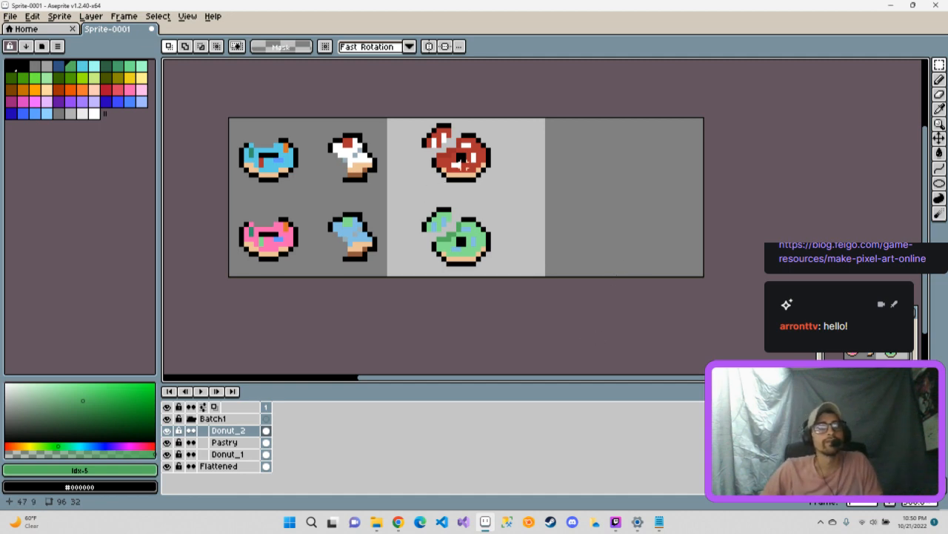
Marquee-select the red donut again and nudge it 1 px left.
{"action": "left_click_drag", "start_coordinate": [401, 115], "coordinate": [517, 193]}
{"action": "left_click_drag", "start_coordinate": [472, 167], "coordinate": [467, 167]}
{"action": "left_click", "coordinate": [542, 210]}
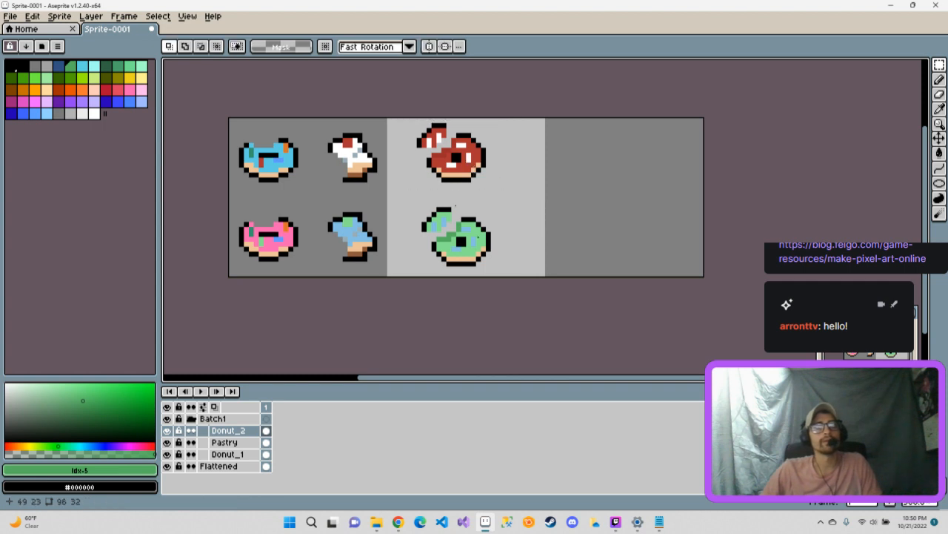
Reselect the whole red donut and move it 1 px right, back in line with the green donut below.
{"action": "left_click_drag", "start_coordinate": [399, 119], "coordinate": [492, 174]}
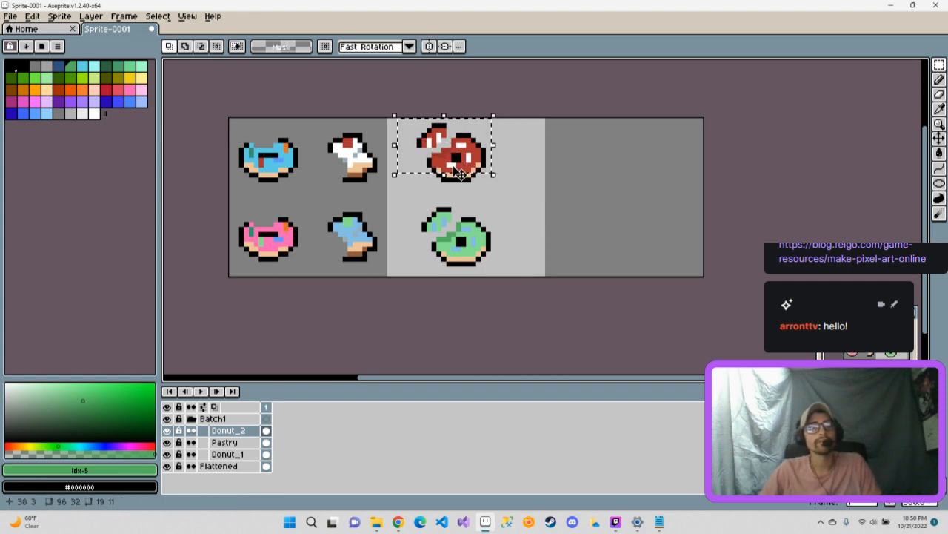
{"action": "key", "text": "ctrl+d"}
{"action": "left_click_drag", "start_coordinate": [383, 115], "coordinate": [524, 199]}
{"action": "left_click_drag", "start_coordinate": [471, 156], "coordinate": [465, 153]}
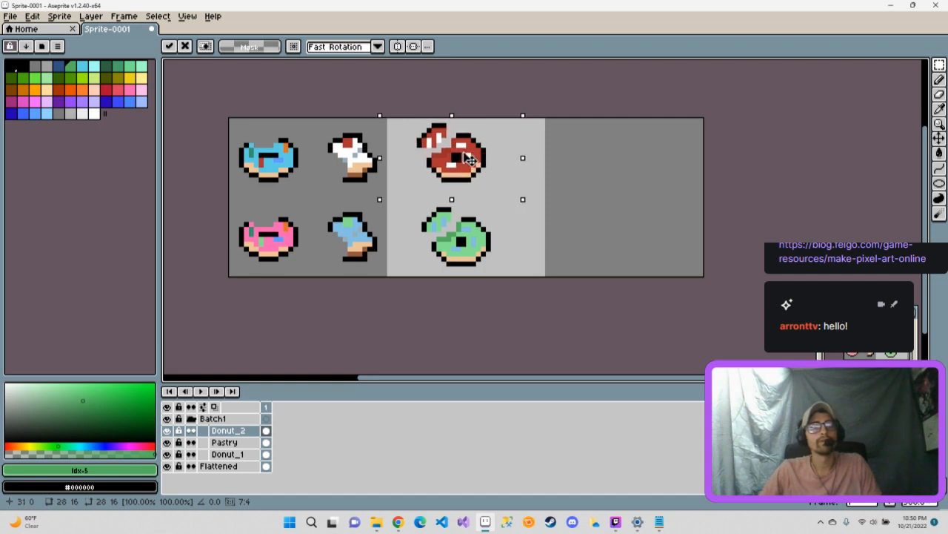
{"action": "left_click_drag", "start_coordinate": [465, 153], "coordinate": [470, 154]}
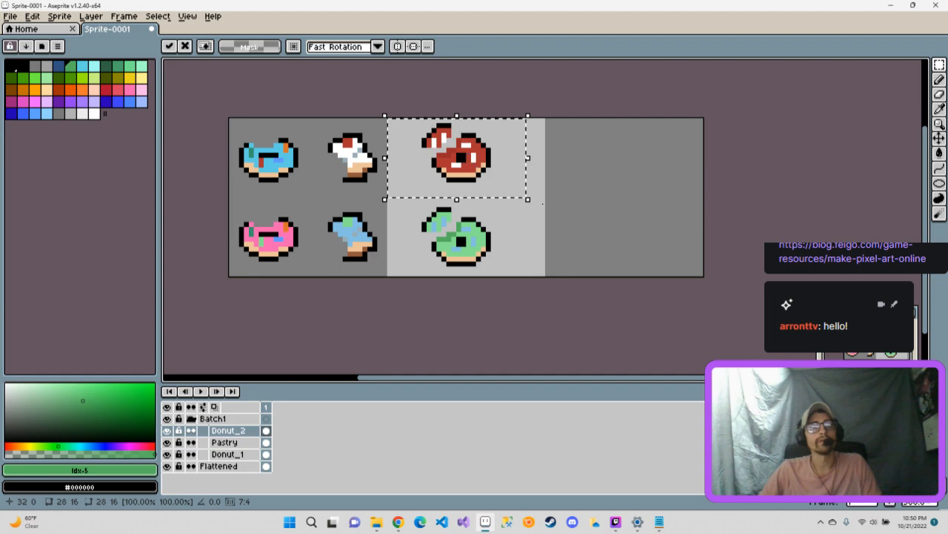
{"action": "left_click", "coordinate": [547, 225]}
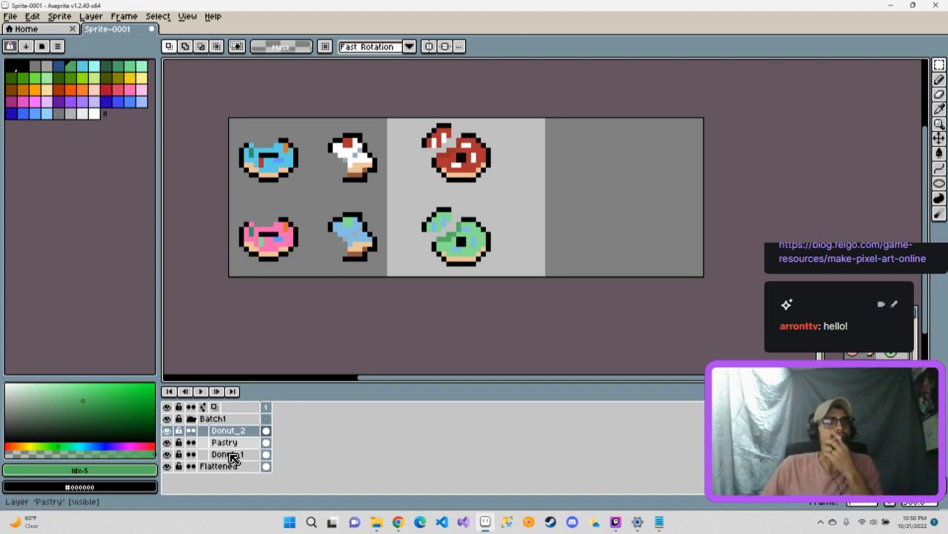
Add a new layer directly above Flattened, outside the Batch1 group, and name it BIG_DONUT.
{"action": "left_click", "coordinate": [190, 418]}
{"action": "double_click", "coordinate": [220, 431]}
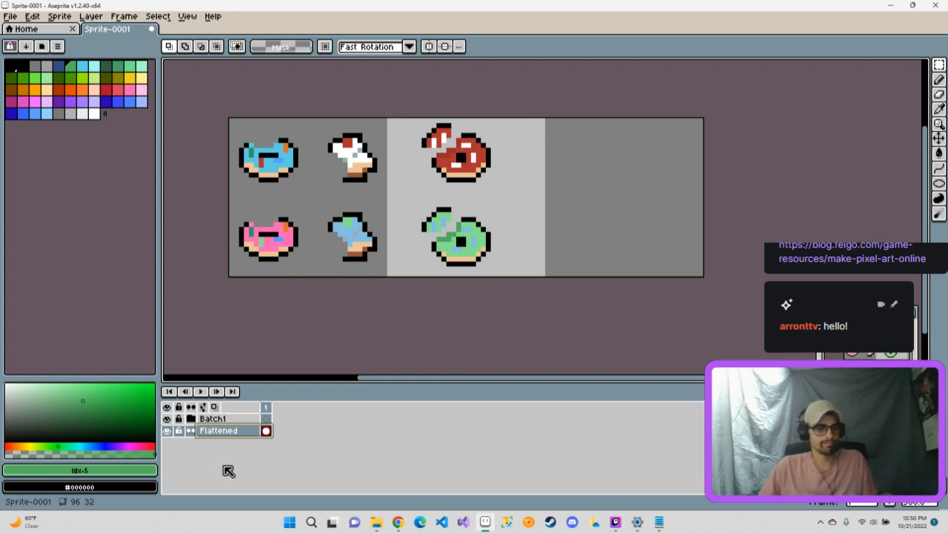
{"action": "key", "text": "shift+n"}
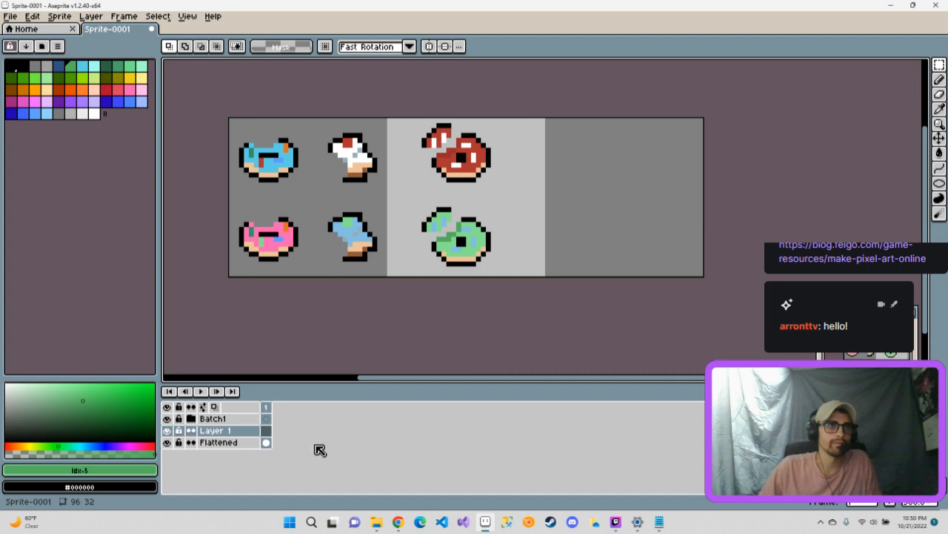
{"action": "double_click", "coordinate": [234, 431]}
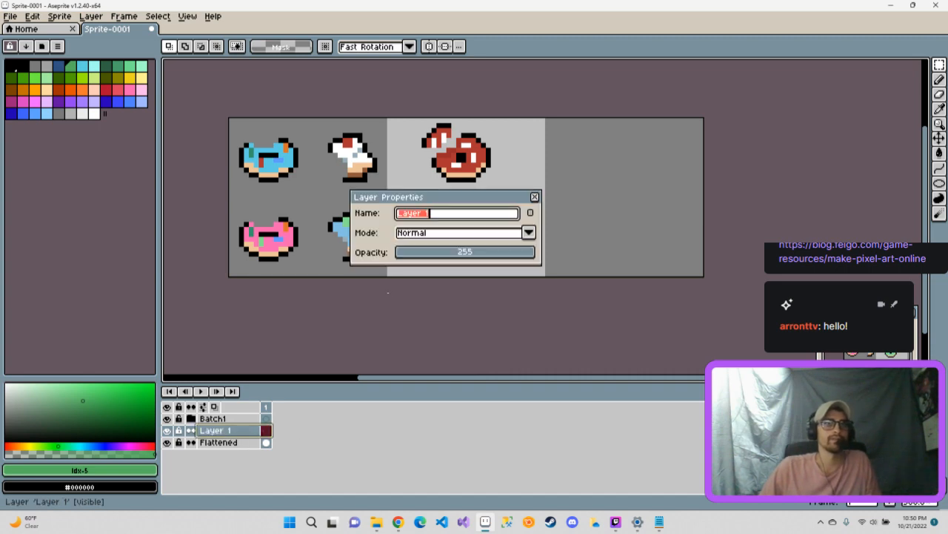
{"action": "type", "text": "B"}
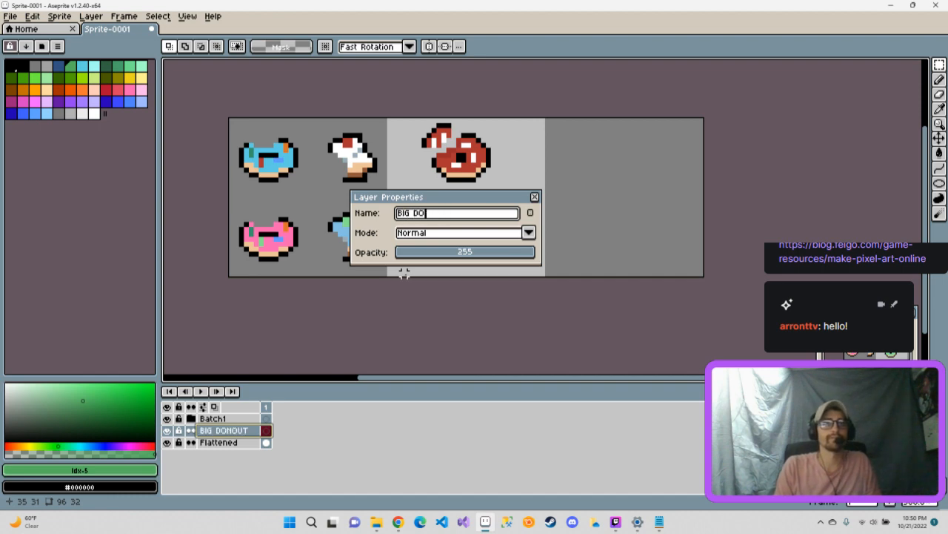
{"action": "type", "text": "IG_"}
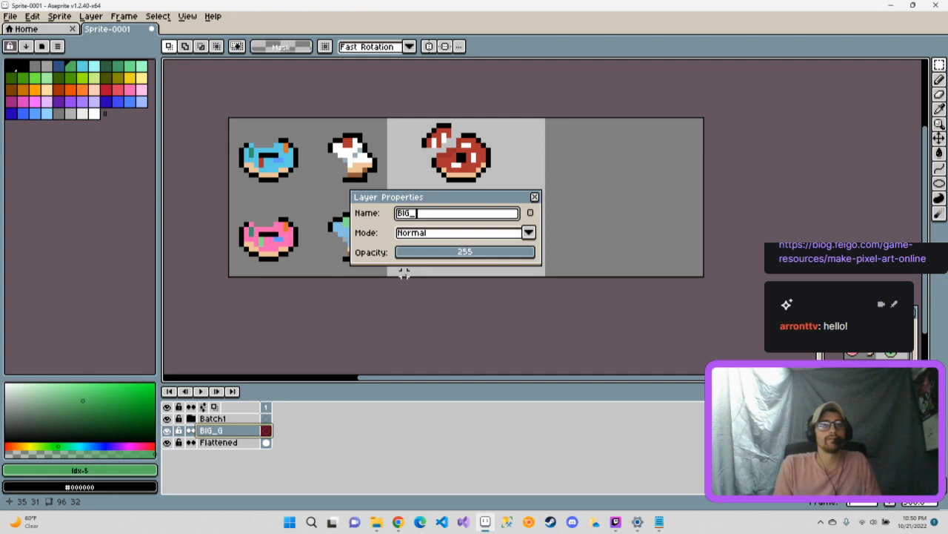
{"action": "type", "text": "_"}
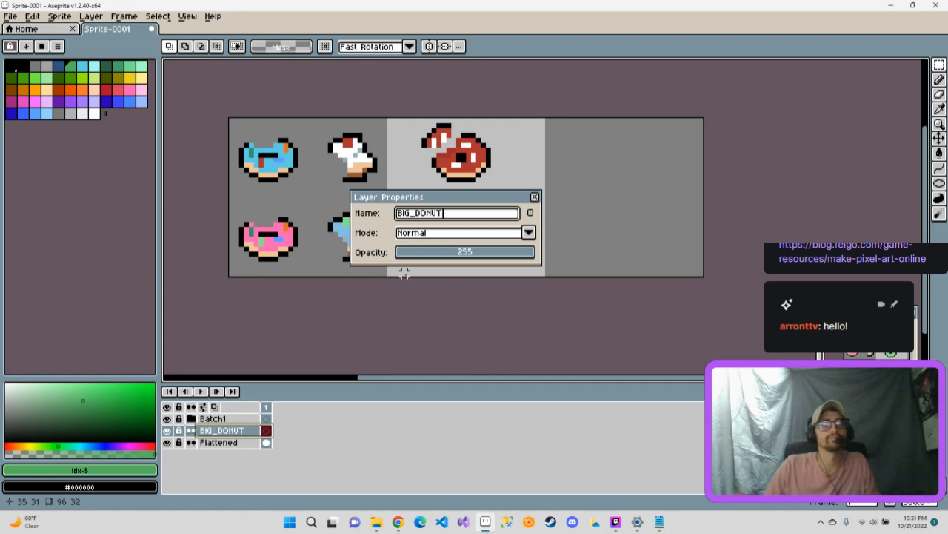
{"action": "key", "text": "Return"}
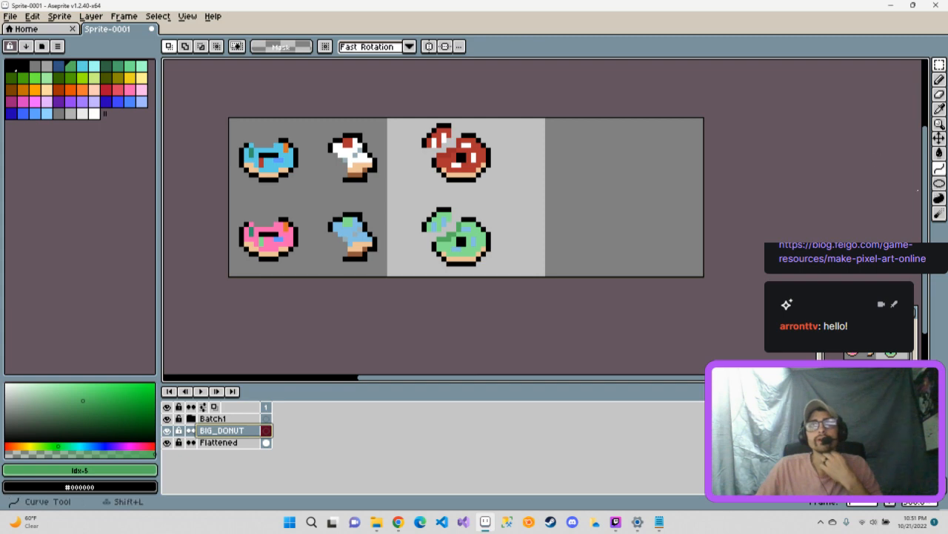
{"action": "left_click", "coordinate": [941, 71]}
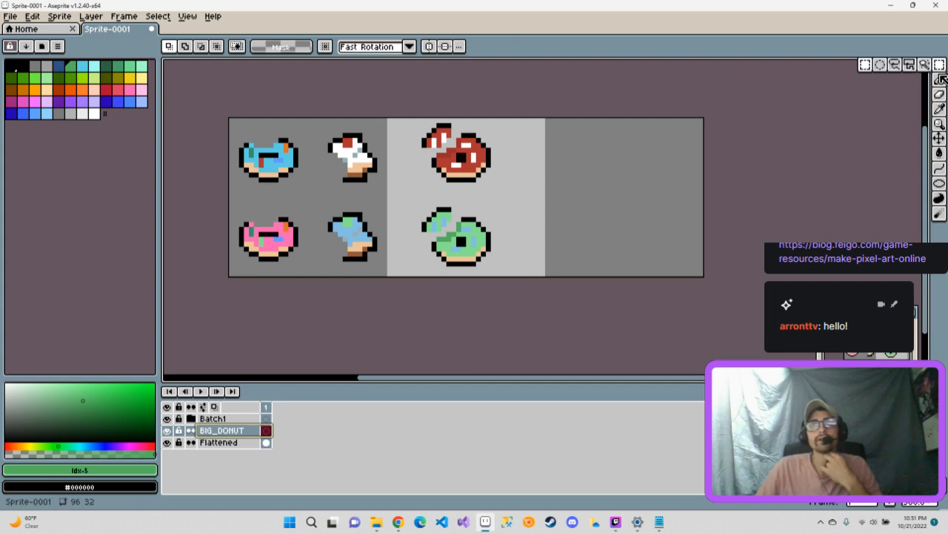
{"action": "left_click", "coordinate": [881, 66]}
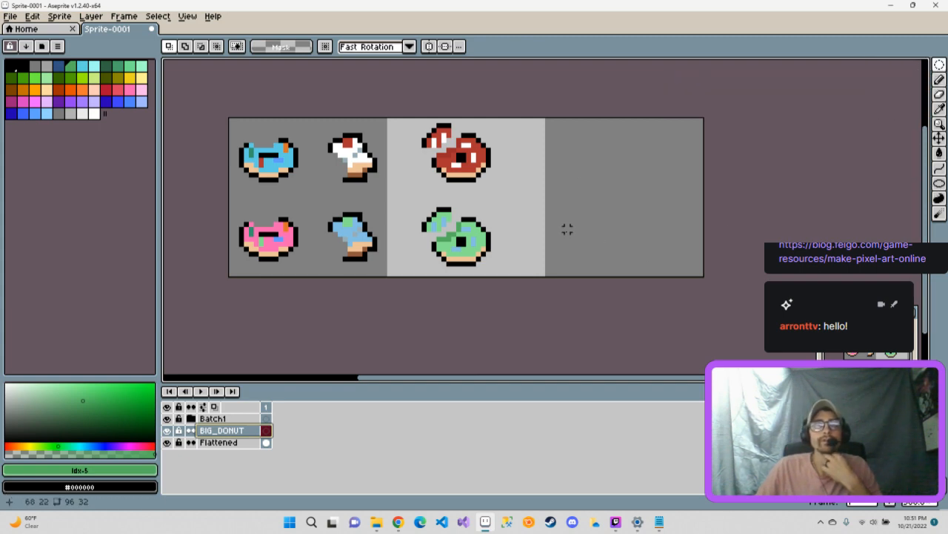
{"action": "left_click_drag", "start_coordinate": [566, 246], "coordinate": [654, 183]}
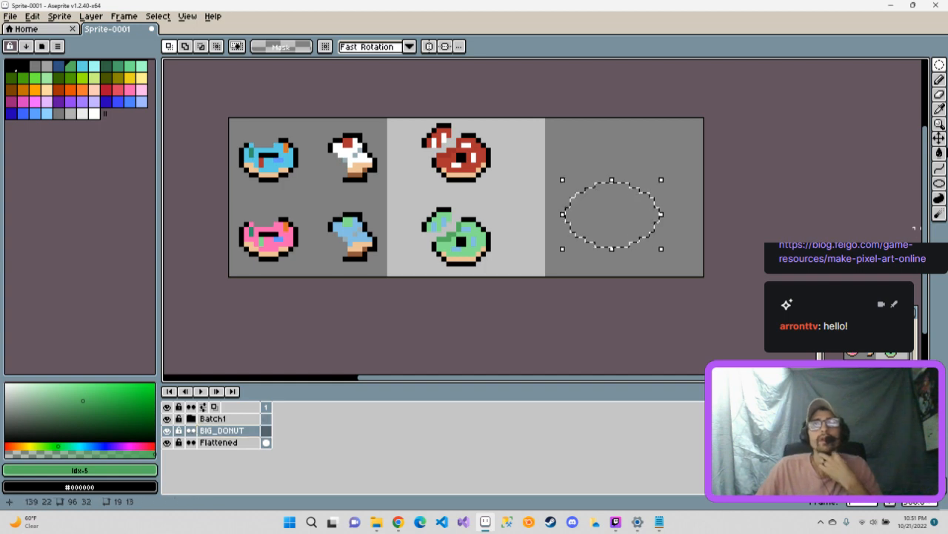
{"action": "left_click", "coordinate": [718, 201]}
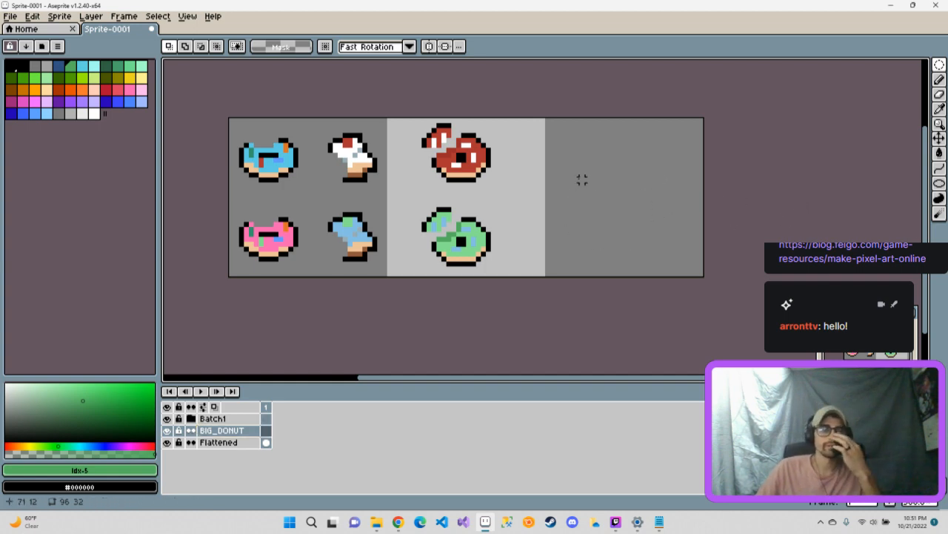
Draw a black 1 px ellipse outline in the empty dark cell beside the red and green donuts on the BIG_DONUT layer.
{"action": "left_click", "coordinate": [943, 89]}
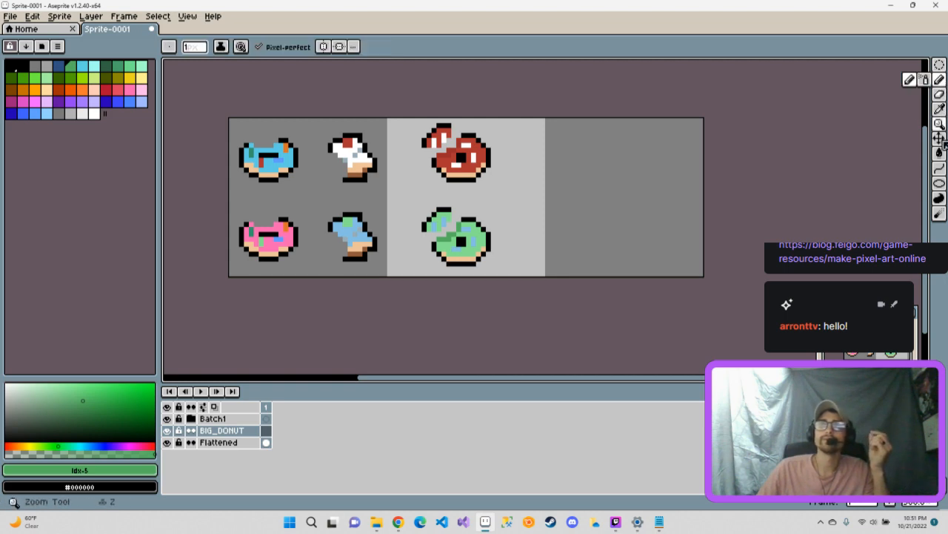
{"action": "left_click", "coordinate": [941, 184]}
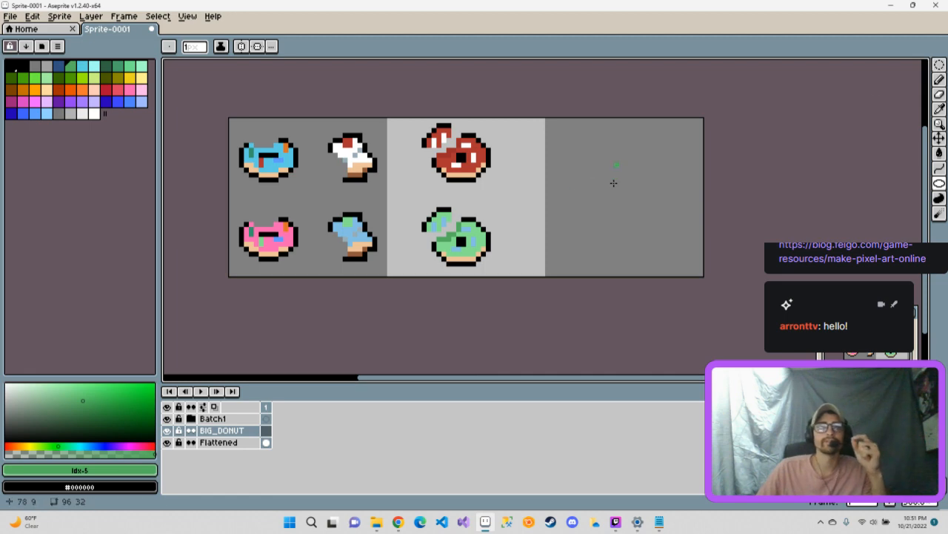
{"action": "left_click", "coordinate": [15, 68]}
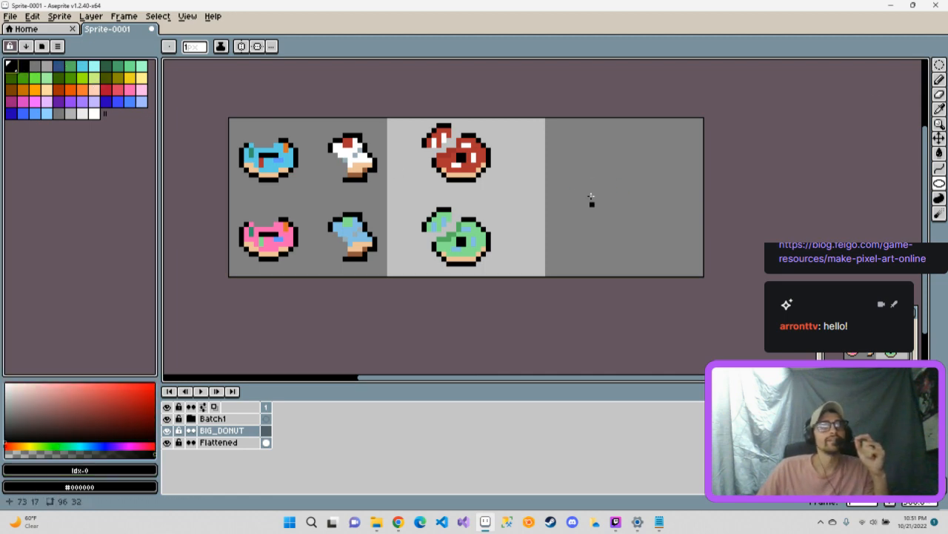
{"action": "left_click_drag", "start_coordinate": [584, 167], "coordinate": [681, 233]}
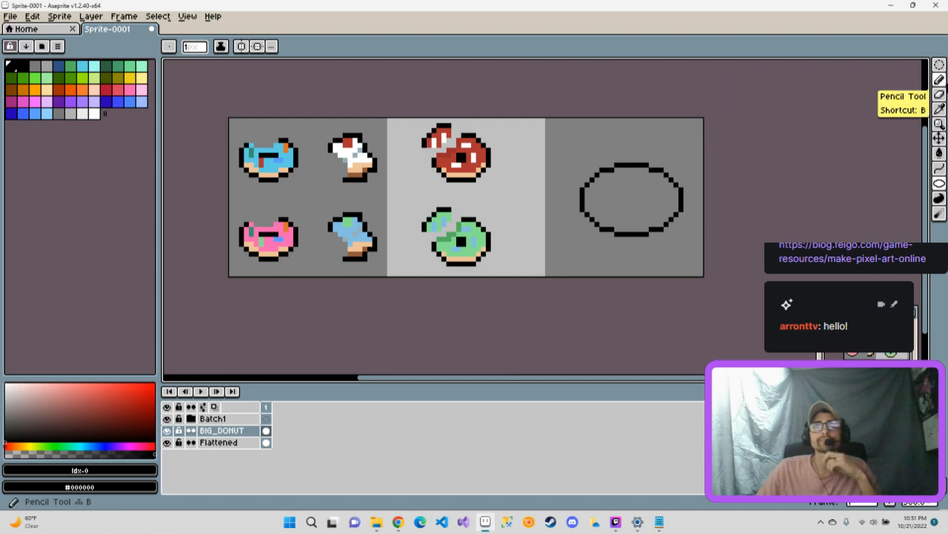
{"action": "left_click", "coordinate": [939, 65]}
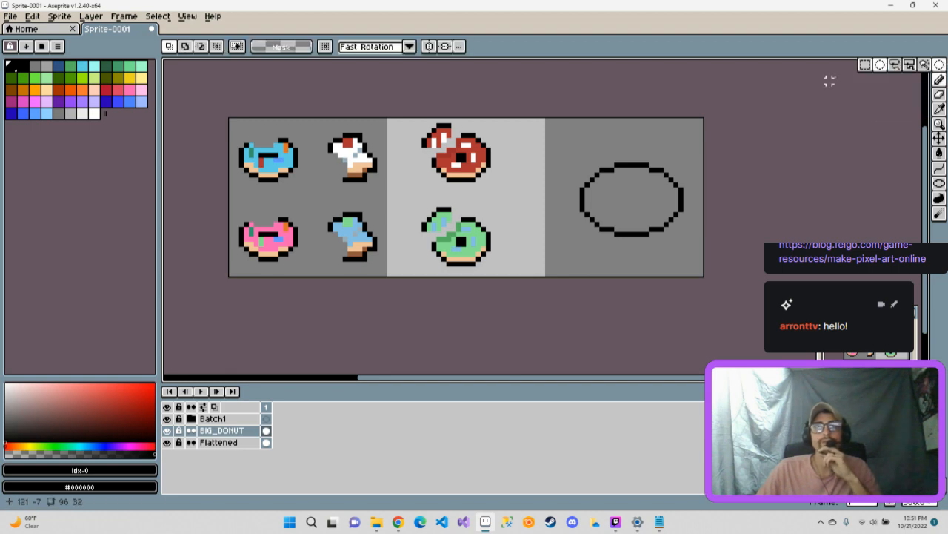
{"action": "left_click", "coordinate": [899, 67]}
{"action": "left_click_drag", "start_coordinate": [556, 140], "coordinate": [691, 233]}
{"action": "key", "text": "ctrl+d"}
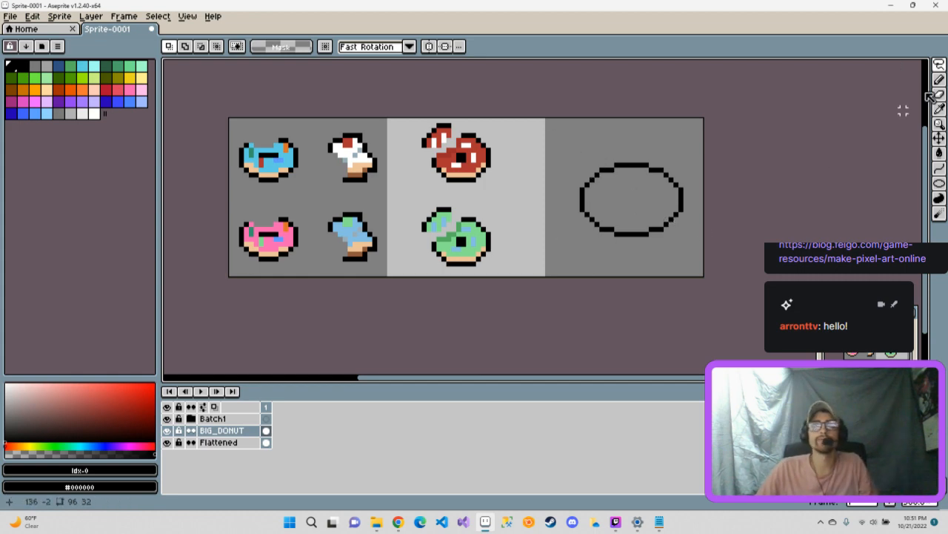
Select the black ellipse with a rectangular marquee and move it 1 px left and 1 px up.
{"action": "left_click", "coordinate": [940, 65]}
{"action": "left_click", "coordinate": [875, 68]}
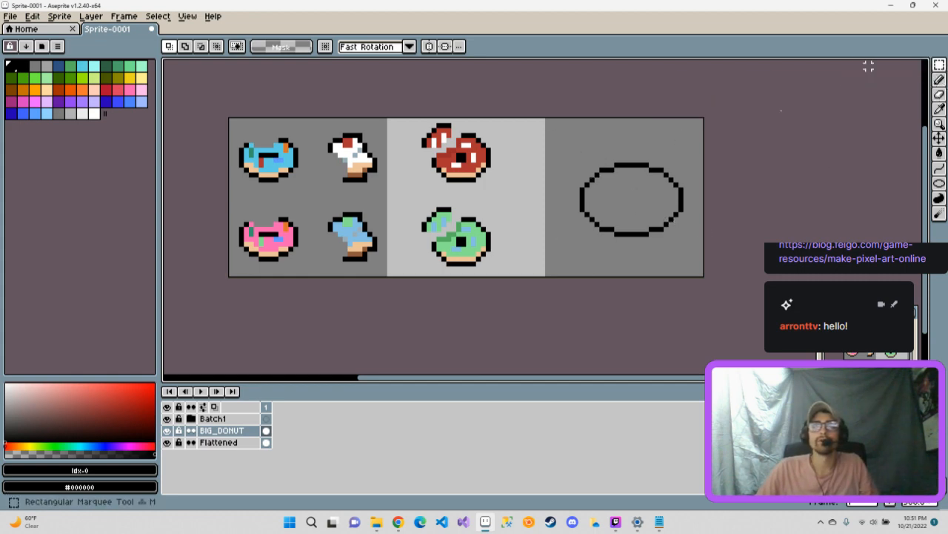
{"action": "left_click_drag", "start_coordinate": [547, 154], "coordinate": [696, 254]}
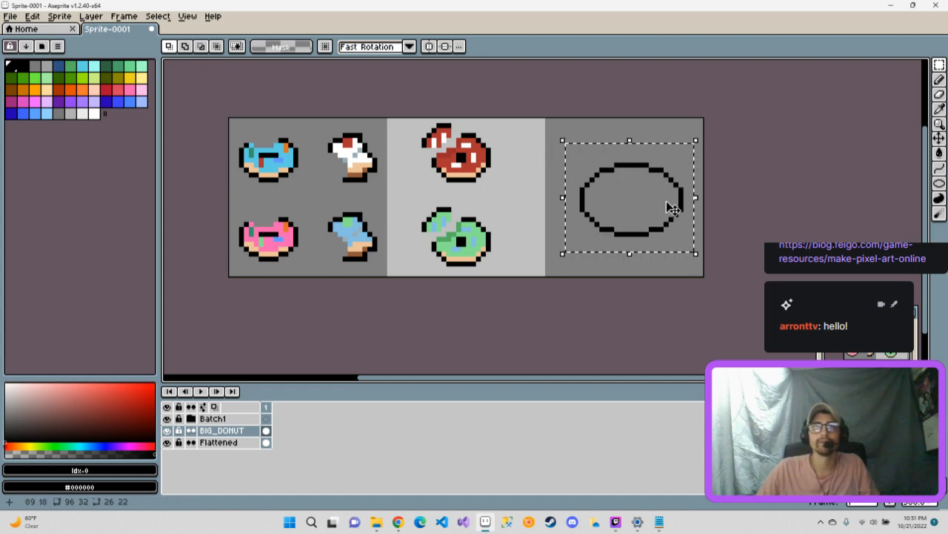
{"action": "left_click_drag", "start_coordinate": [653, 206], "coordinate": [648, 201]}
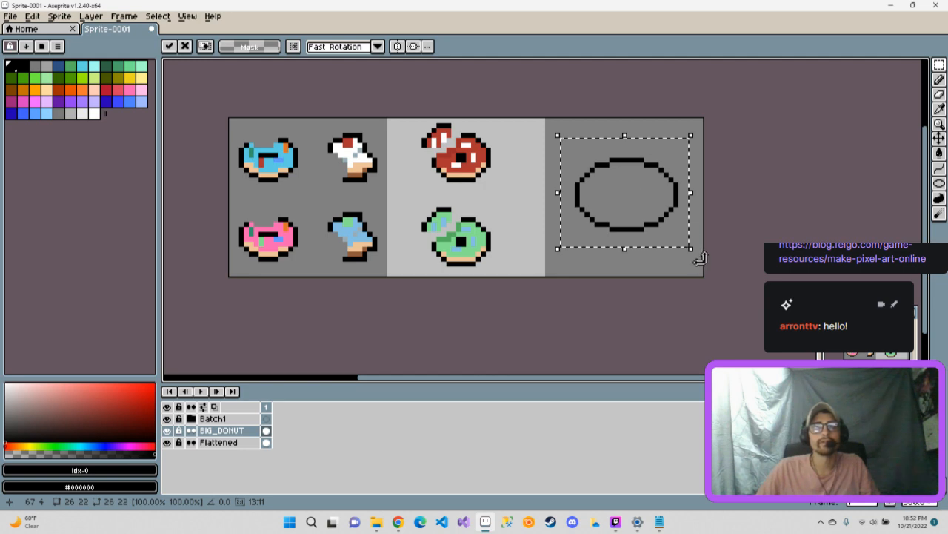
Rotate the selected ellipse by about 33.8° counterclockwise, apply the transformation and clear the selection.
{"action": "mouse_move", "coordinate": [707, 262]}
{"action": "left_mouse_down"}
{"action": "mouse_move", "coordinate": [714, 196]}
{"action": "mouse_move", "coordinate": [707, 233]}
{"action": "mouse_move", "coordinate": [721, 215]}
{"action": "mouse_move", "coordinate": [716, 245]}
{"action": "mouse_move", "coordinate": [693, 261]}
{"action": "mouse_move", "coordinate": [707, 246]}
{"action": "mouse_move", "coordinate": [708, 269]}
{"action": "left_mouse_up"}
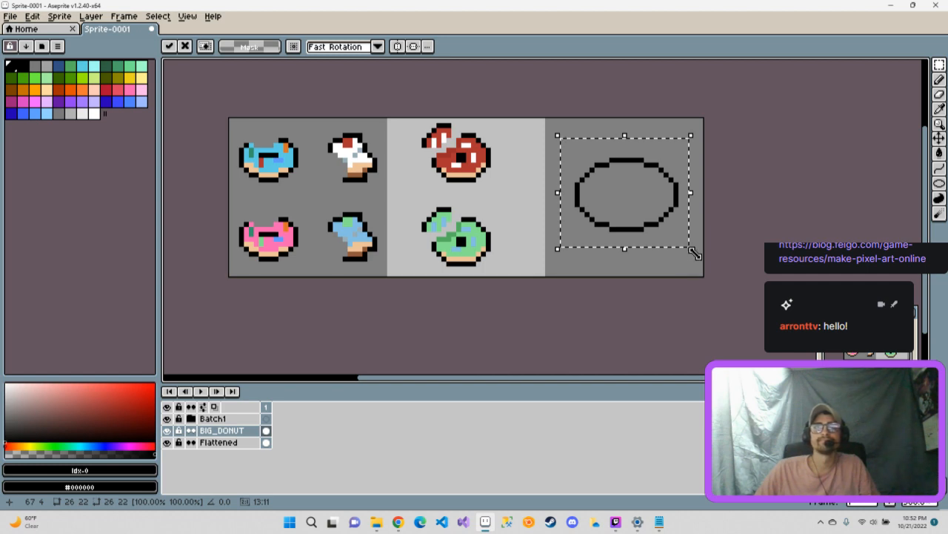
{"action": "left_click_drag", "start_coordinate": [690, 253], "coordinate": [752, 213]}
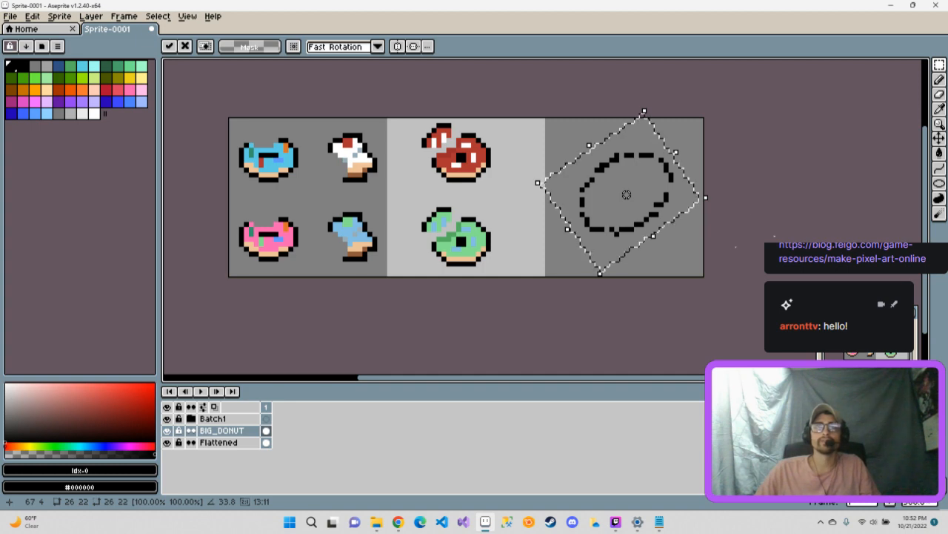
{"action": "key", "text": "Return"}
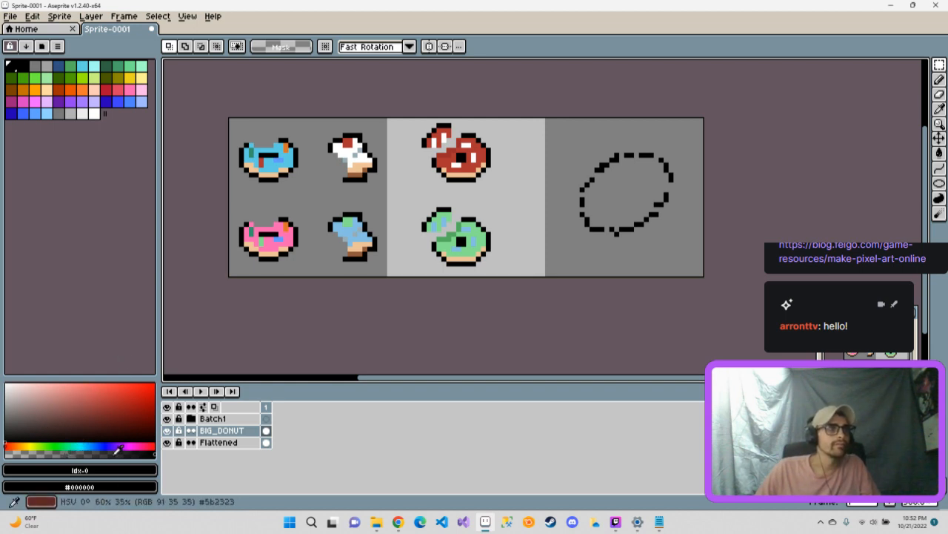
Make the background color fully transparent by setting its alpha to 0.
{"action": "left_click", "coordinate": [94, 486]}
{"action": "left_click", "coordinate": [94, 486]}
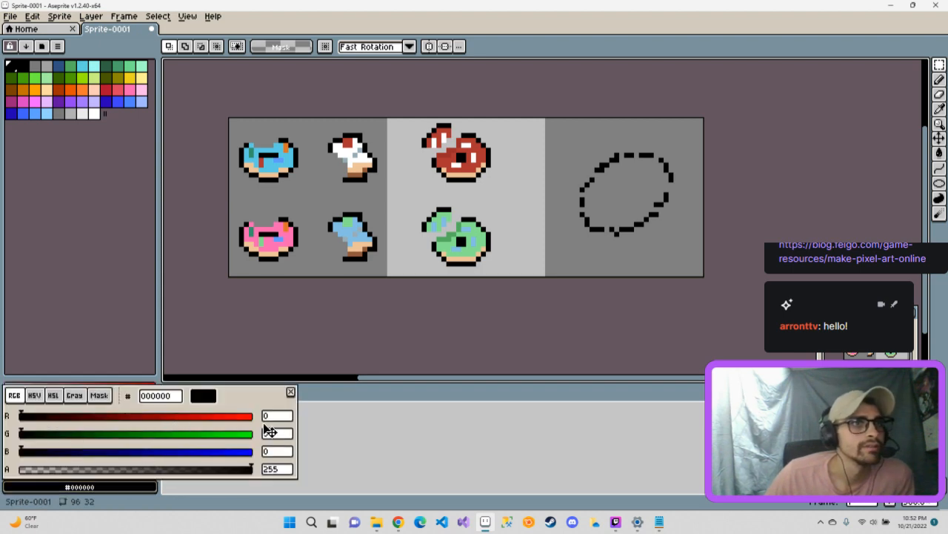
{"action": "left_click_drag", "start_coordinate": [253, 469], "coordinate": [18, 470]}
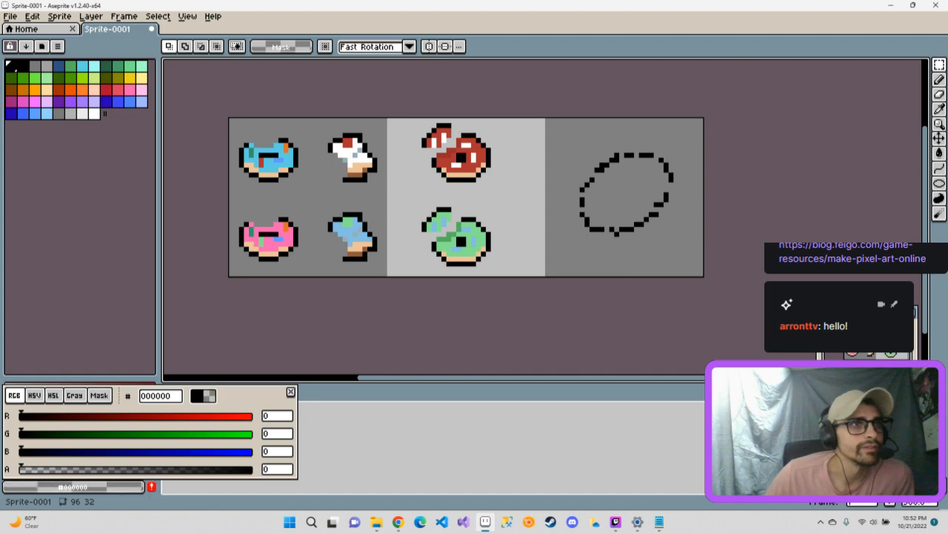
{"action": "left_click", "coordinate": [123, 492]}
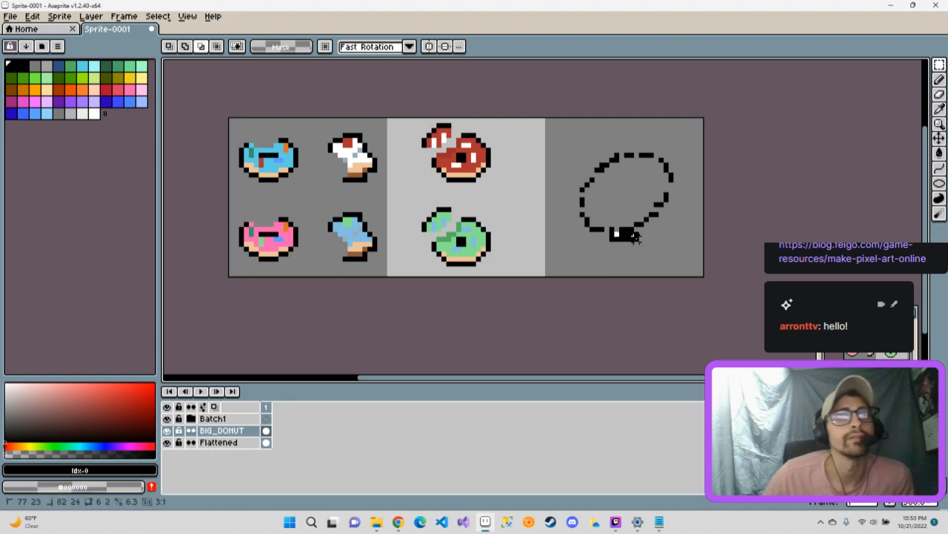
Reshape the ellipse's lower-left edge with the 1 px Pencil by adding outer black pixels and erasing the old inner ones.
{"action": "key", "text": "b"}
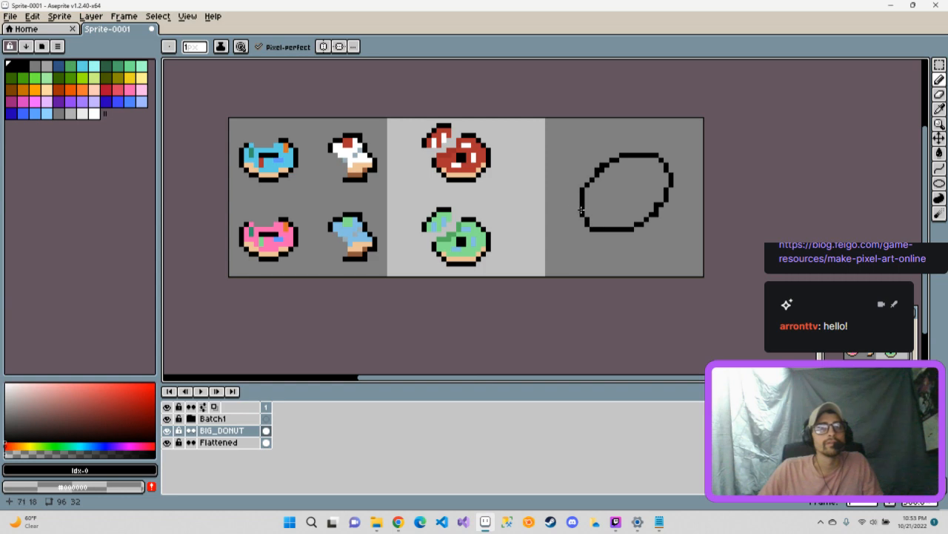
{"action": "left_click", "coordinate": [661, 239]}
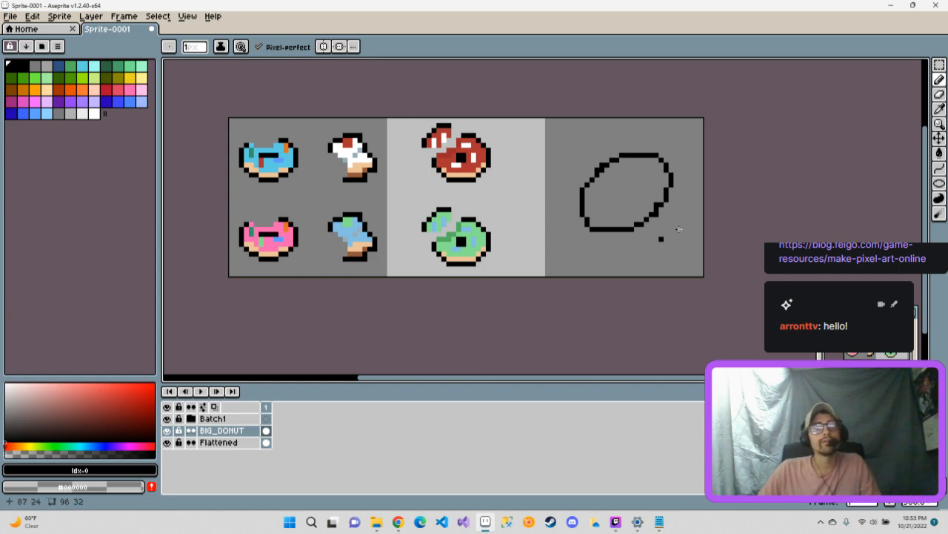
{"action": "key", "text": "ctrl+z"}
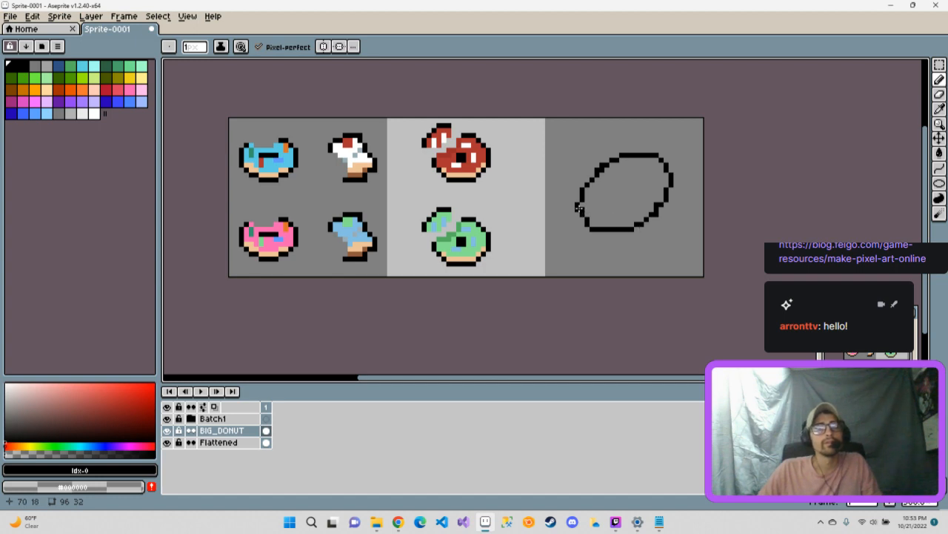
{"action": "left_click_drag", "start_coordinate": [579, 208], "coordinate": [586, 210]}
{"action": "right_click", "coordinate": [583, 210]}
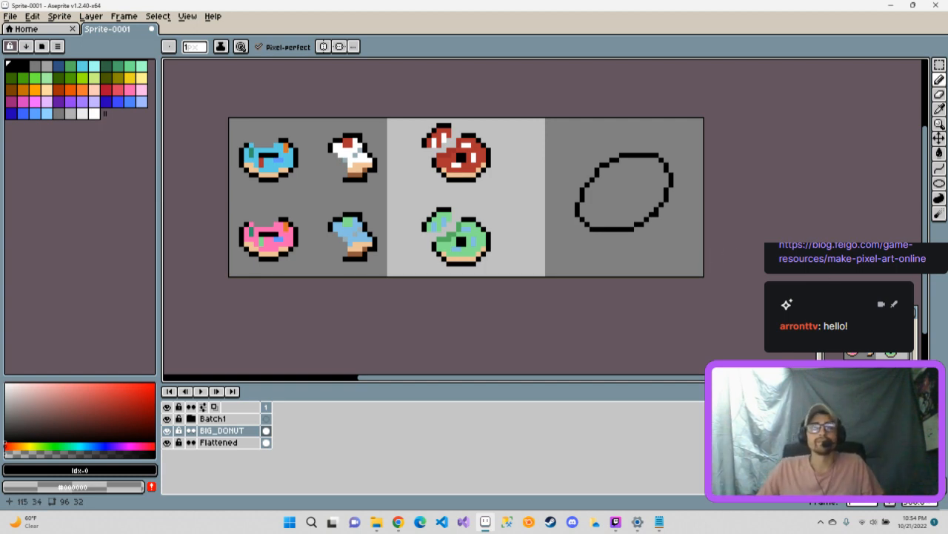
{"action": "left_click", "coordinate": [686, 224]}
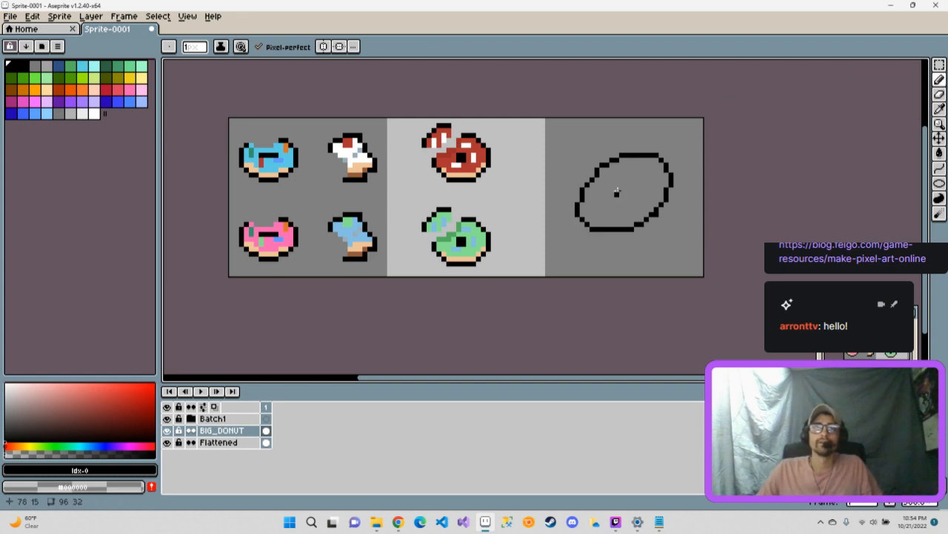
{"action": "mouse_move", "coordinate": [621, 185]}
{"action": "left_mouse_down"}
{"action": "mouse_move", "coordinate": [612, 210]}
{"action": "mouse_move", "coordinate": [637, 198]}
{"action": "mouse_move", "coordinate": [623, 180]}
{"action": "left_mouse_up"}
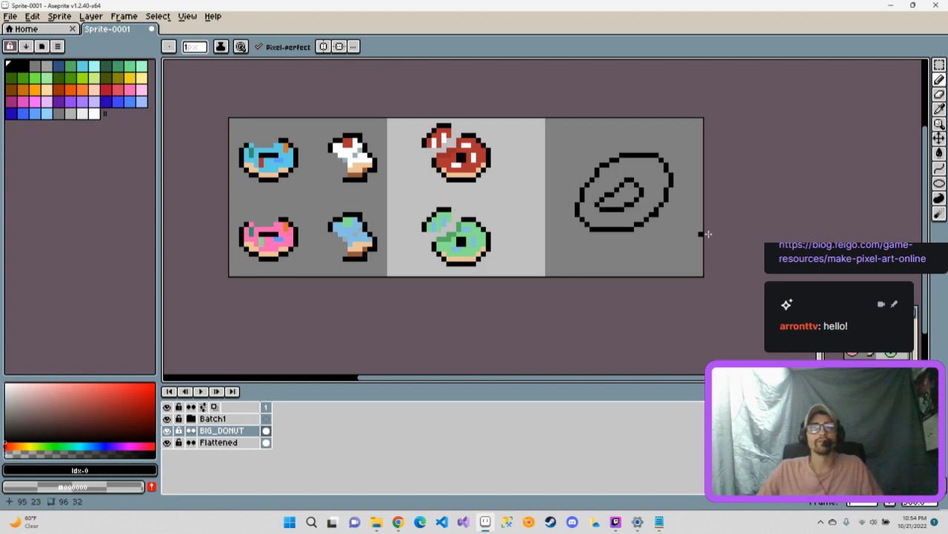
{"action": "key", "text": "ctrl+z"}
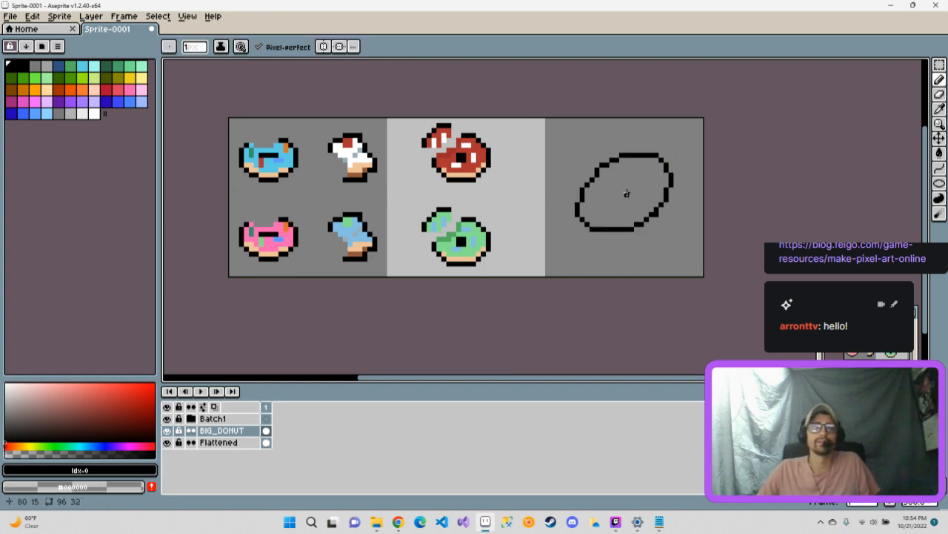
{"action": "mouse_move", "coordinate": [622, 185]}
{"action": "left_mouse_down"}
{"action": "mouse_move", "coordinate": [615, 206]}
{"action": "mouse_move", "coordinate": [631, 207]}
{"action": "mouse_move", "coordinate": [626, 181]}
{"action": "mouse_move", "coordinate": [631, 198]}
{"action": "left_mouse_up"}
{"action": "key", "text": "ctrl+z"}
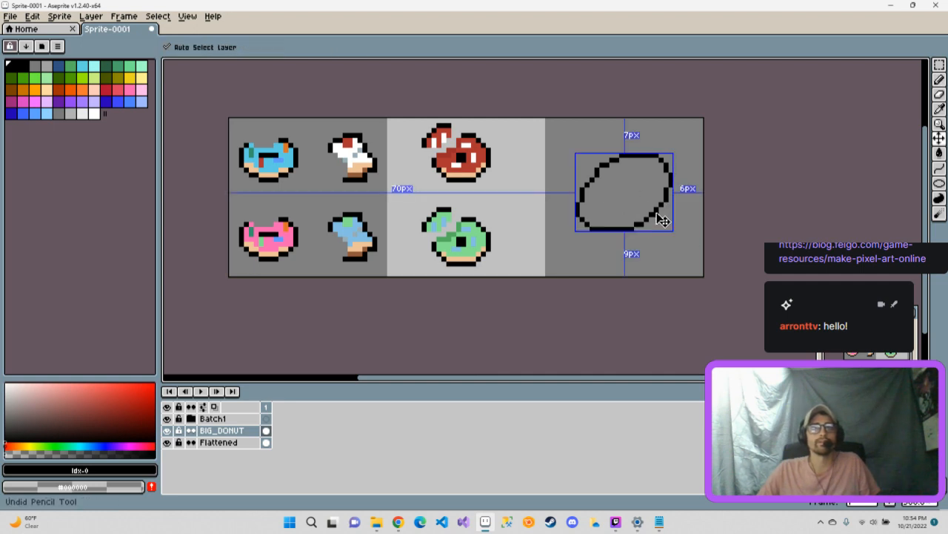
{"action": "key", "text": "ctrl+z"}
{"action": "mouse_move", "coordinate": [627, 184]}
{"action": "left_mouse_down"}
{"action": "mouse_move", "coordinate": [622, 210]}
{"action": "mouse_move", "coordinate": [639, 187]}
{"action": "left_mouse_up"}
{"action": "key", "text": "ctrl+z"}
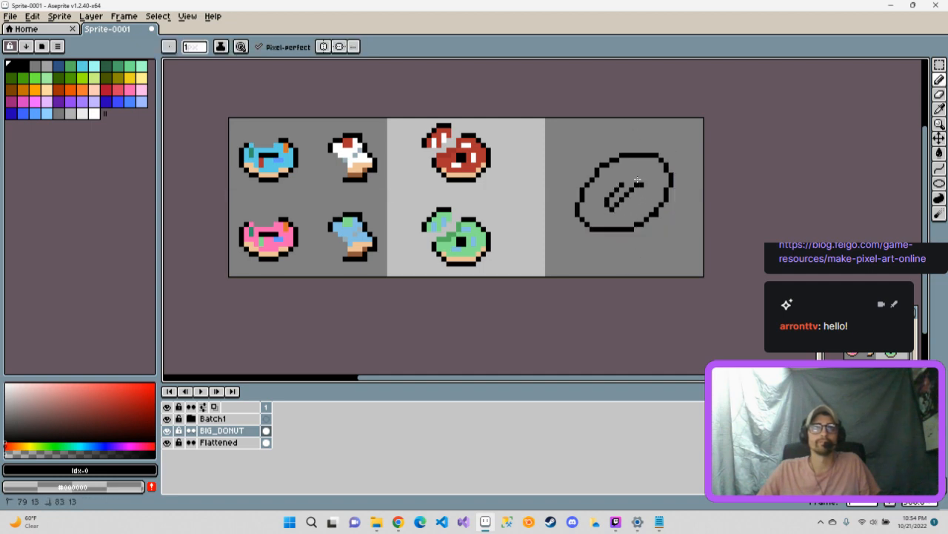
{"action": "left_click_drag", "start_coordinate": [637, 180], "coordinate": [618, 187]}
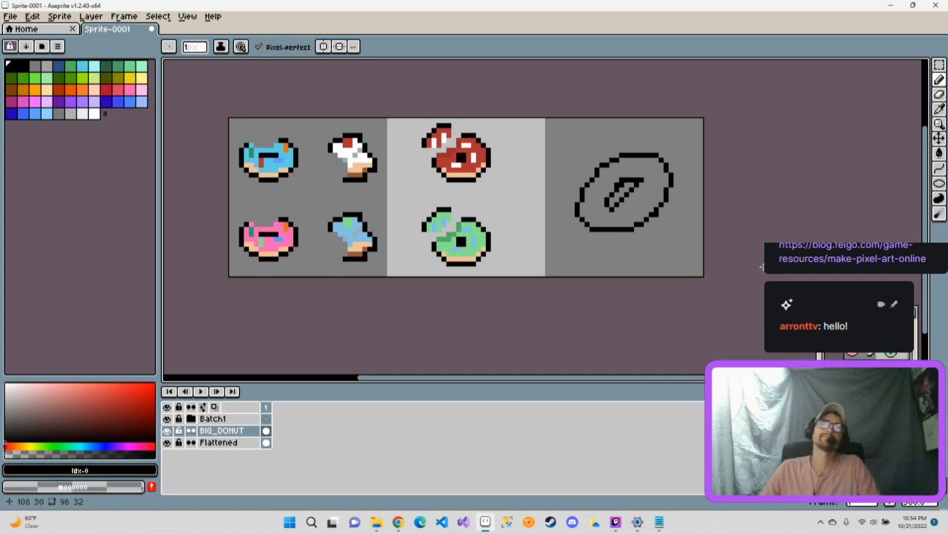
{"action": "key", "text": "ctrl+z"}
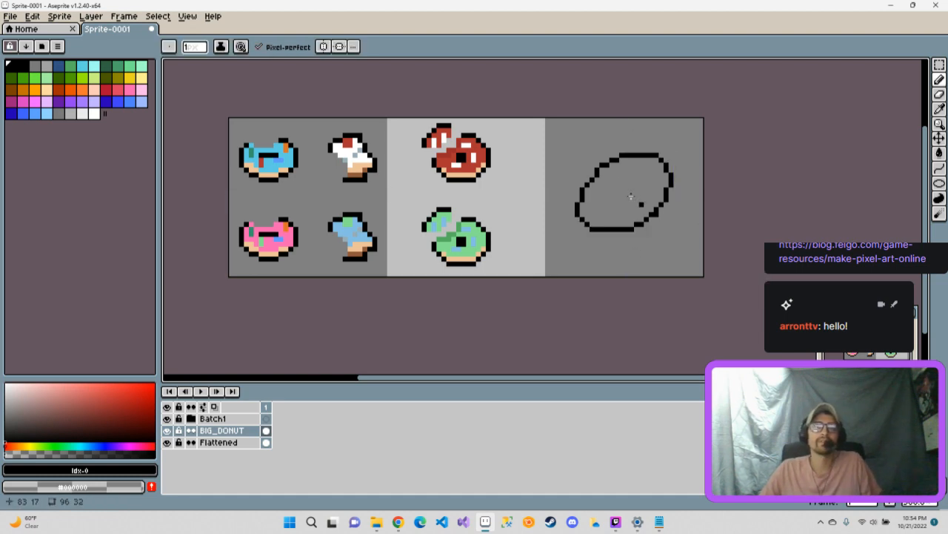
{"action": "mouse_move", "coordinate": [626, 185]}
{"action": "left_mouse_down"}
{"action": "mouse_move", "coordinate": [611, 205]}
{"action": "mouse_move", "coordinate": [636, 200]}
{"action": "mouse_move", "coordinate": [640, 180]}
{"action": "mouse_move", "coordinate": [604, 190]}
{"action": "mouse_move", "coordinate": [602, 201]}
{"action": "mouse_move", "coordinate": [626, 207]}
{"action": "mouse_move", "coordinate": [618, 185]}
{"action": "left_mouse_up"}
{"action": "key", "text": "ctrl"}
{"action": "key", "text": "ctrl+z"}
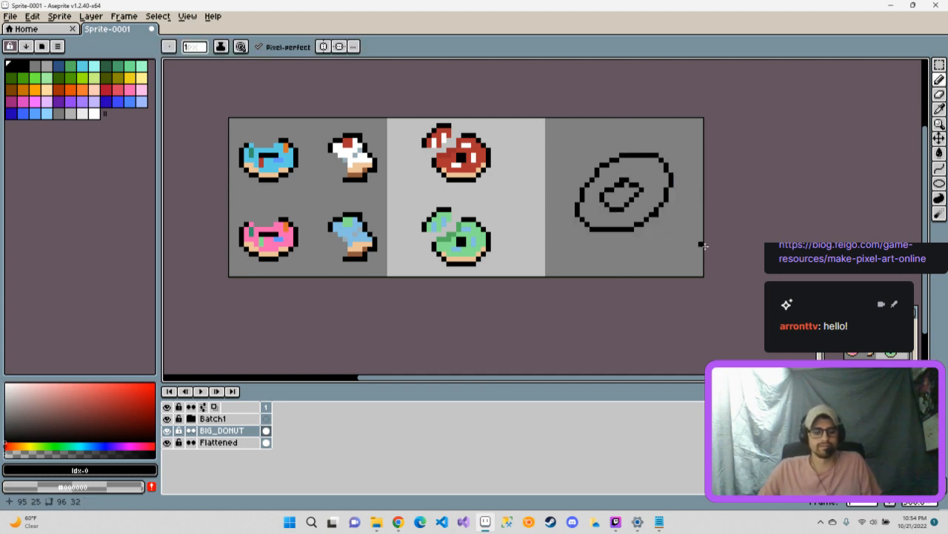
{"action": "key", "text": "ctrl"}
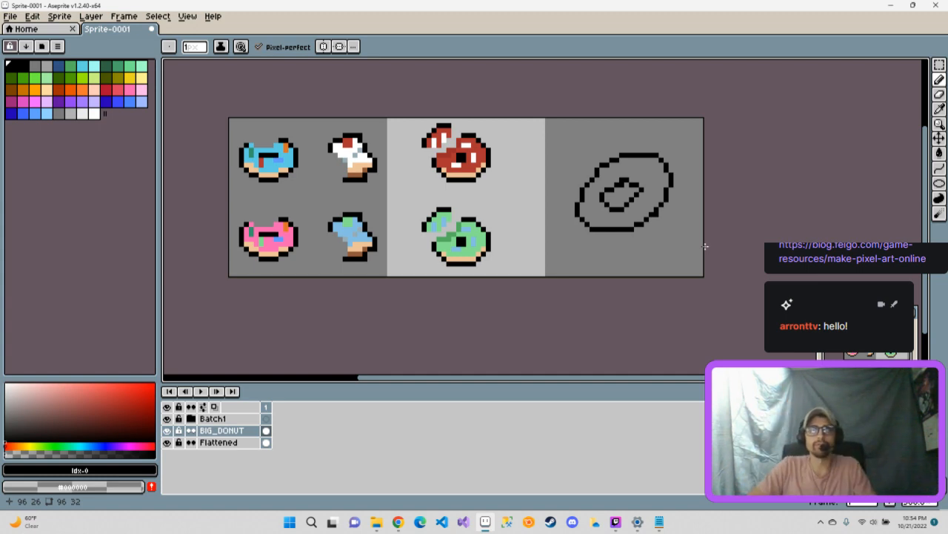
{"action": "key", "text": "ctrl+z"}
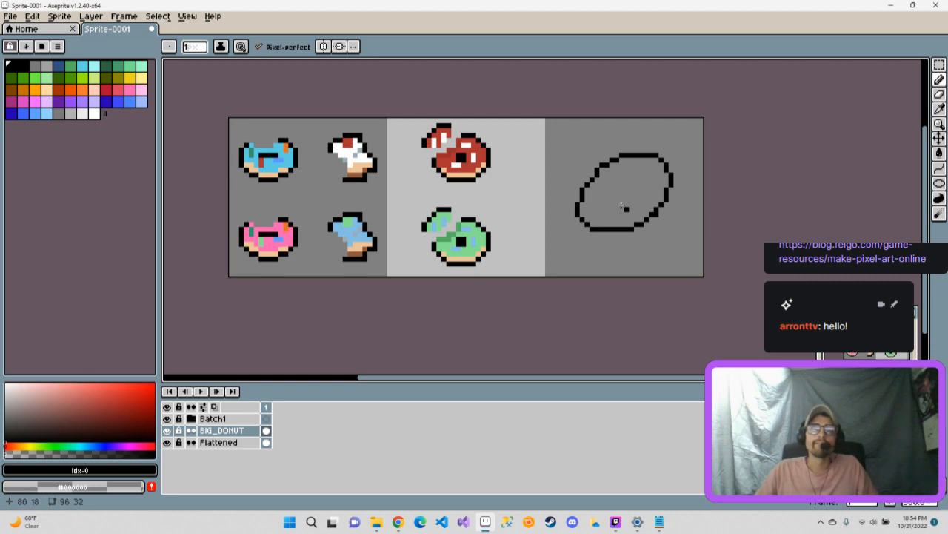
{"action": "mouse_move", "coordinate": [611, 200]}
{"action": "left_mouse_down"}
{"action": "mouse_move", "coordinate": [635, 184]}
{"action": "mouse_move", "coordinate": [662, 202]}
{"action": "mouse_move", "coordinate": [622, 205]}
{"action": "left_mouse_up"}
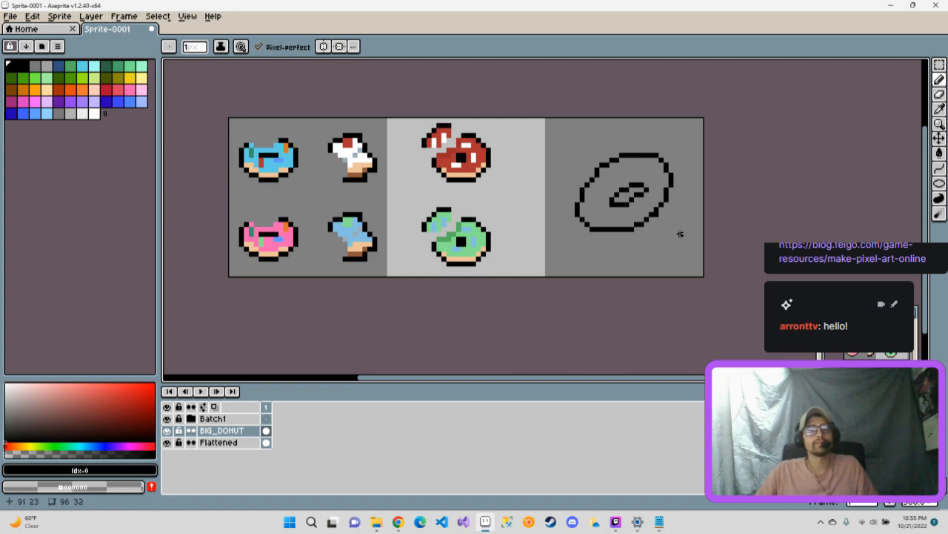
{"action": "key", "text": "ctrl"}
{"action": "key", "text": "ctrl+z"}
{"action": "key", "text": "ctrl+z"}
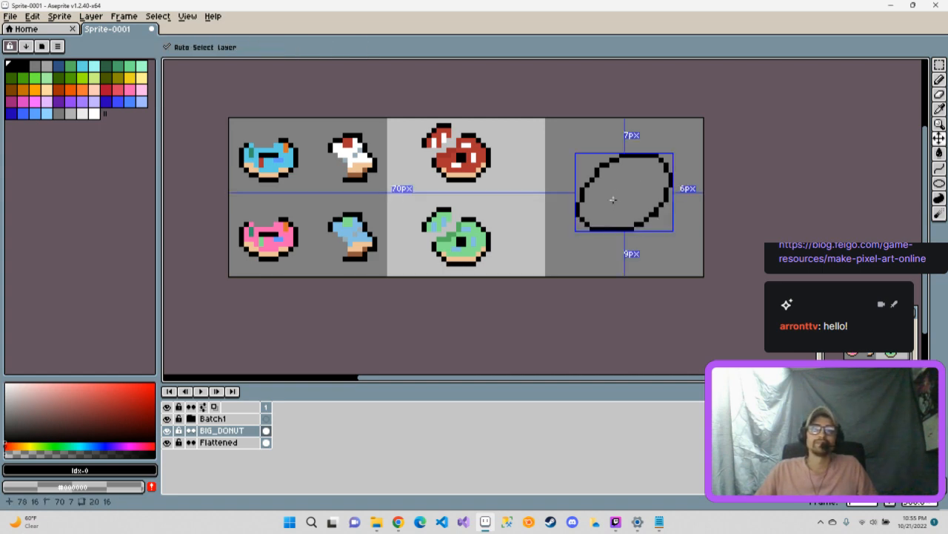
Draw a small slanted oval hole with the 1 px black Pencil in the middle of the big donut outline.
{"action": "left_click", "coordinate": [607, 194]}
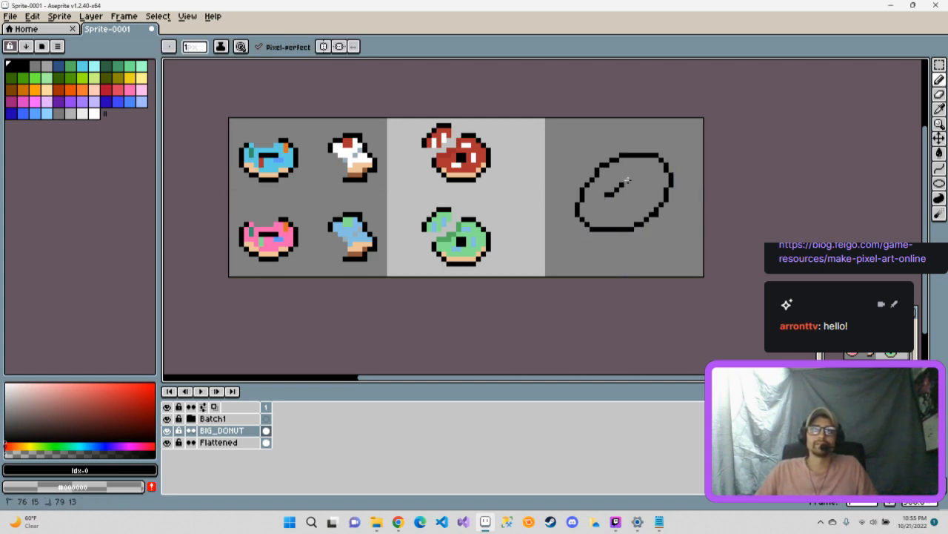
{"action": "left_click_drag", "start_coordinate": [640, 192], "coordinate": [624, 205]}
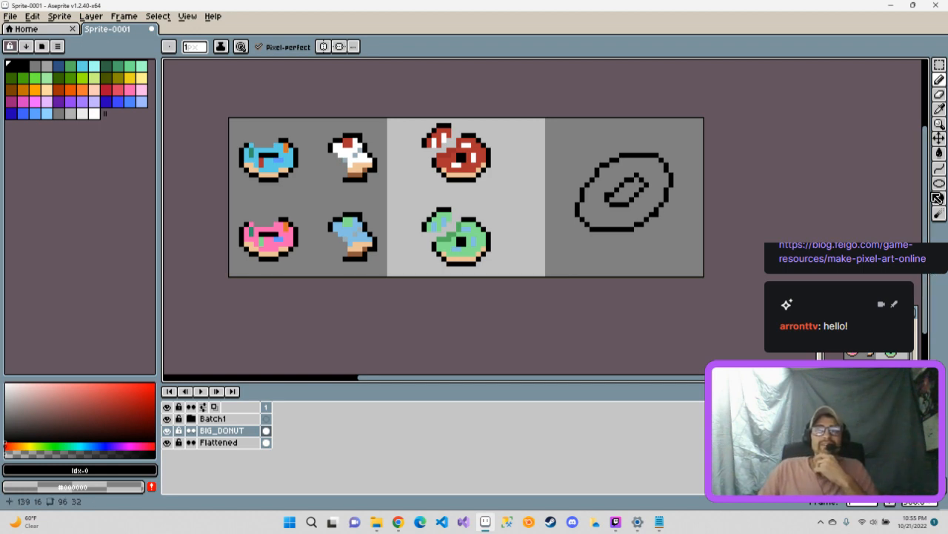
{"action": "left_click", "coordinate": [940, 153]}
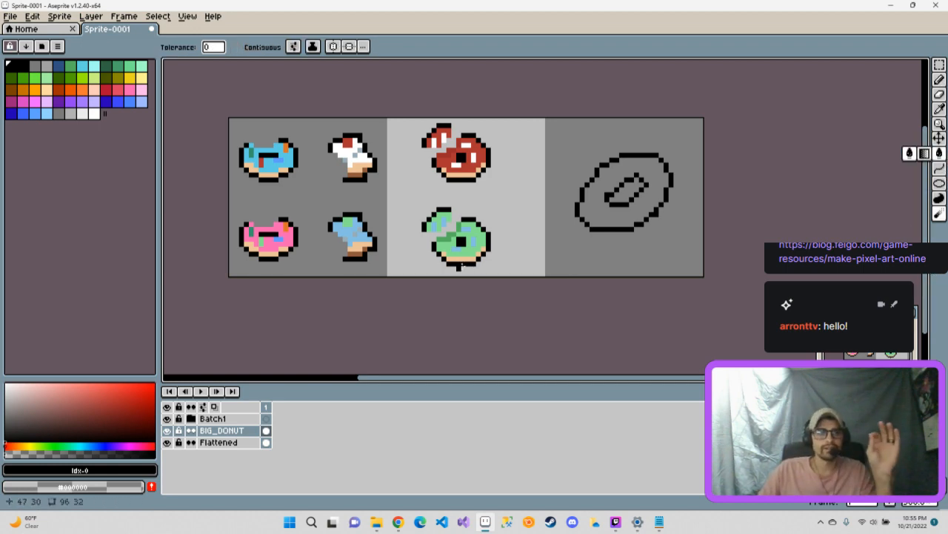
{"action": "left_click", "coordinate": [133, 80]}
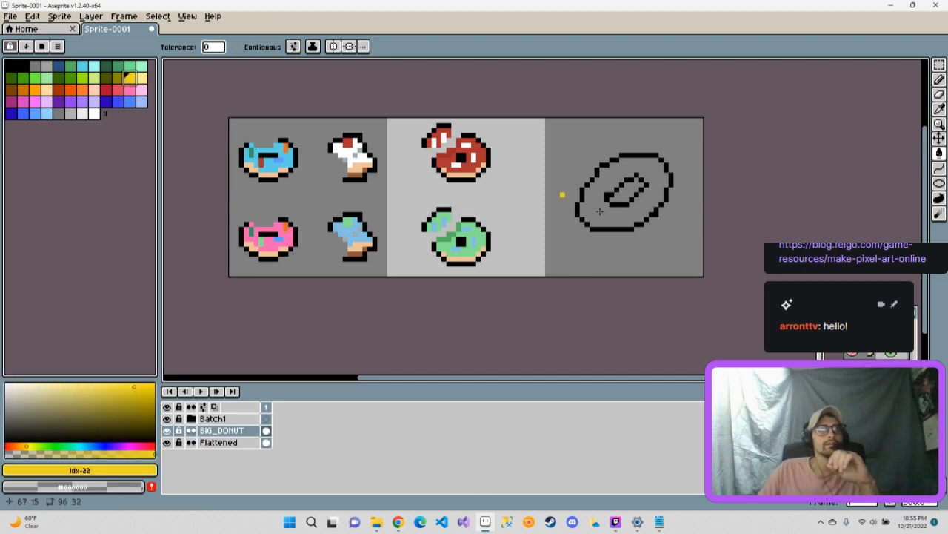
{"action": "left_click", "coordinate": [680, 258]}
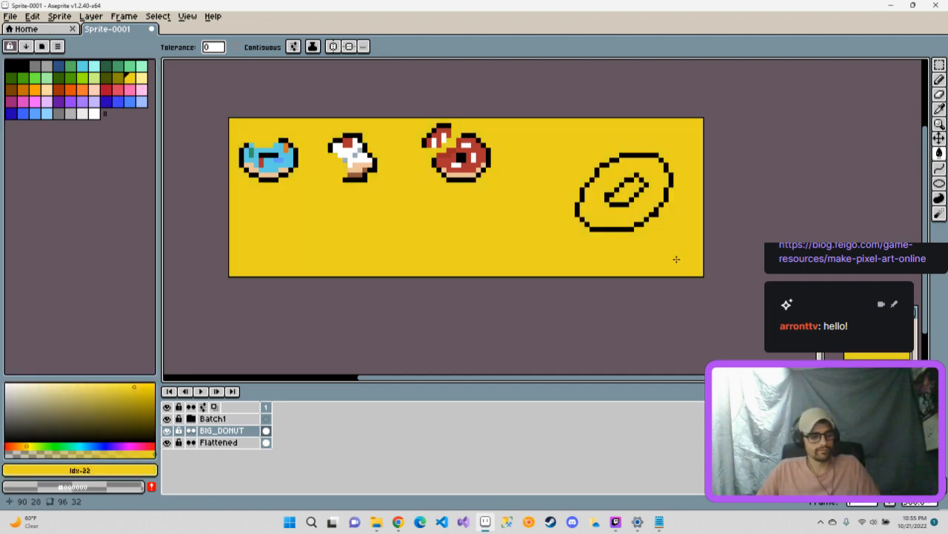
{"action": "key", "text": "ctrl+z"}
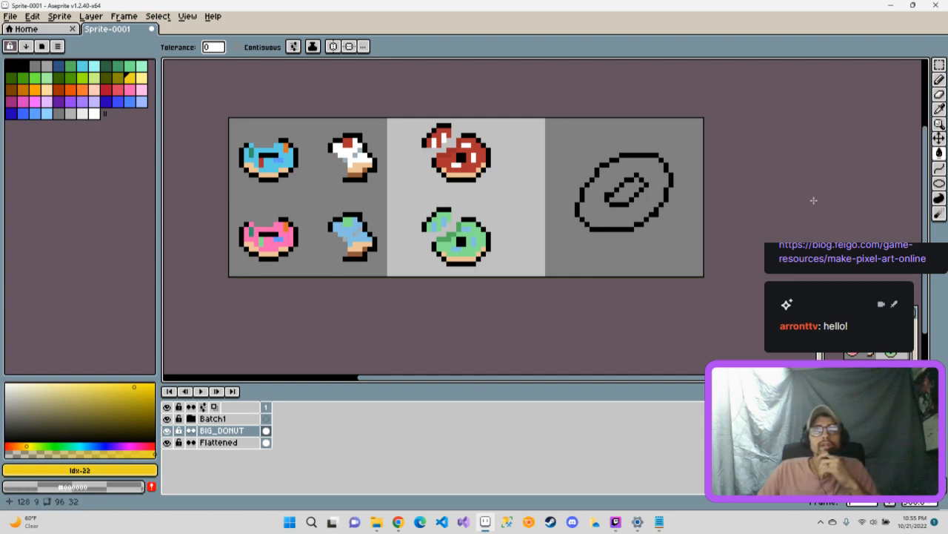
Enable contiguous filling for the Paint Bucket and fill the ring between the two donut outlines with light peach palette color 27.
{"action": "left_click", "coordinate": [237, 46]}
{"action": "left_click", "coordinate": [625, 214]}
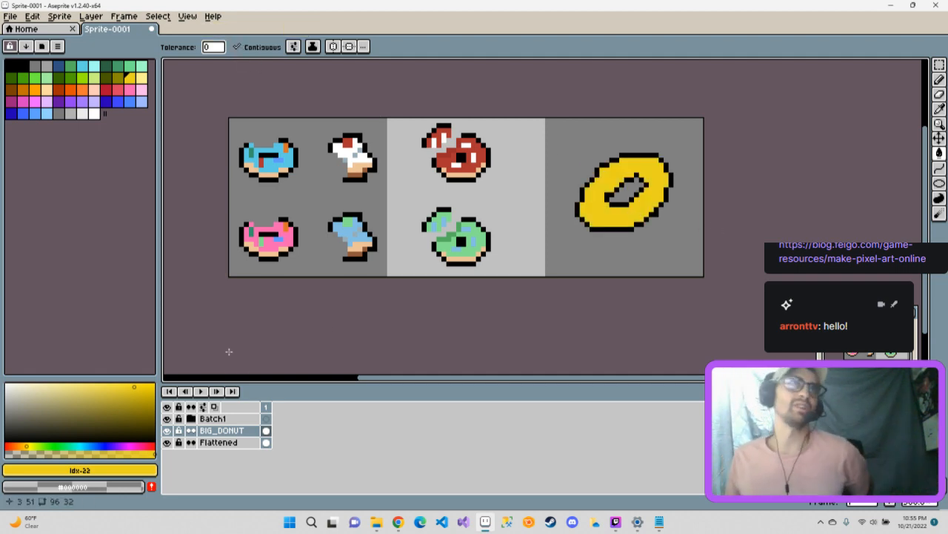
{"action": "left_click", "coordinate": [47, 89]}
{"action": "left_click", "coordinate": [638, 216]}
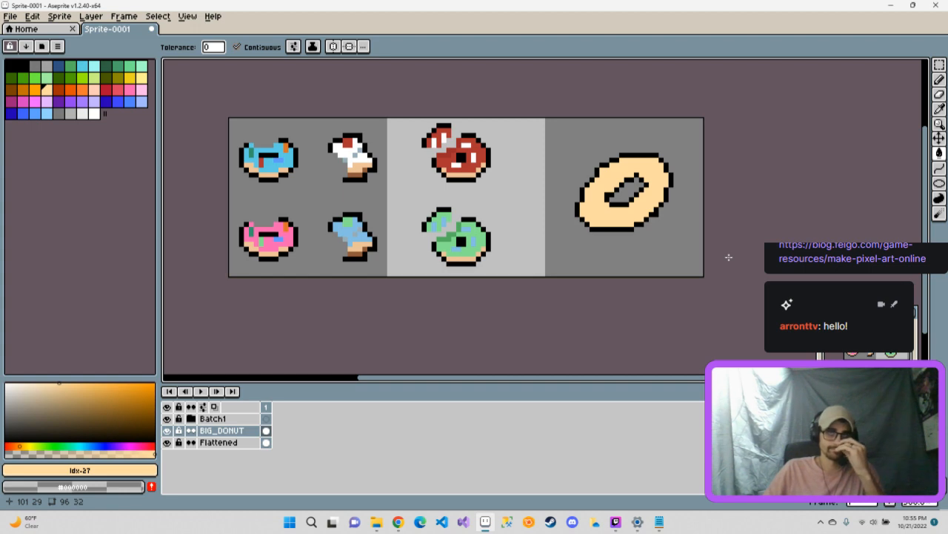
Select the big donut with the Lasso, leaving a thin strip along its bottom edge outside the selection.
{"action": "left_click", "coordinate": [939, 66]}
{"action": "left_click", "coordinate": [897, 66]}
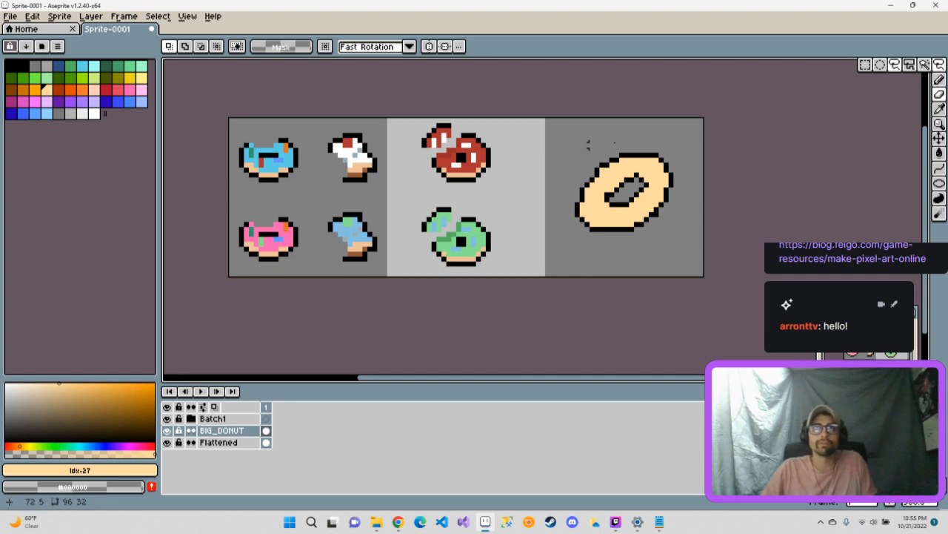
{"action": "mouse_move", "coordinate": [633, 134]}
{"action": "left_mouse_down"}
{"action": "mouse_move", "coordinate": [609, 137]}
{"action": "mouse_move", "coordinate": [564, 172]}
{"action": "mouse_move", "coordinate": [566, 191]}
{"action": "mouse_move", "coordinate": [598, 219]}
{"action": "mouse_move", "coordinate": [646, 214]}
{"action": "left_mouse_up"}
{"action": "left_click_drag", "start_coordinate": [667, 144], "coordinate": [645, 133]}
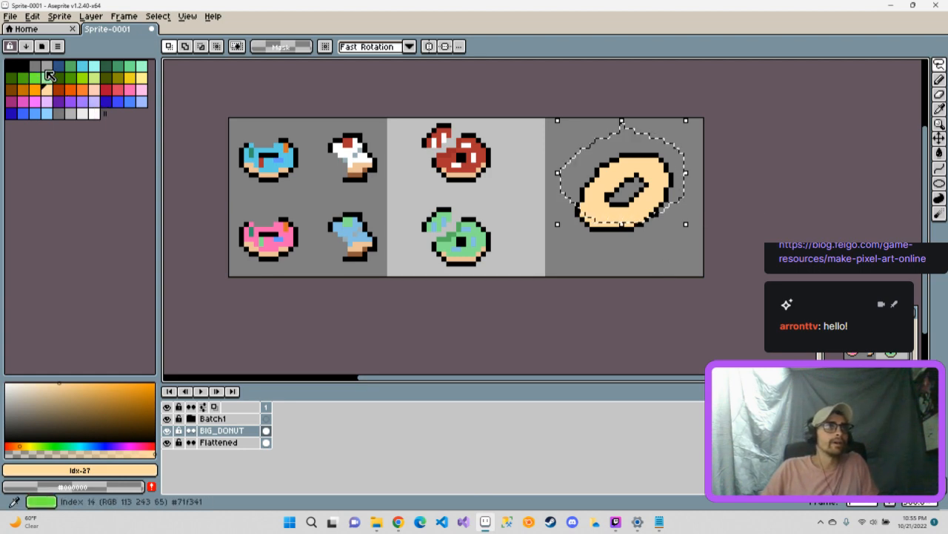
Darken light blue palette color 51 to a medium blue and fill the donut's selected area with it as icing.
{"action": "left_click", "coordinate": [118, 102]}
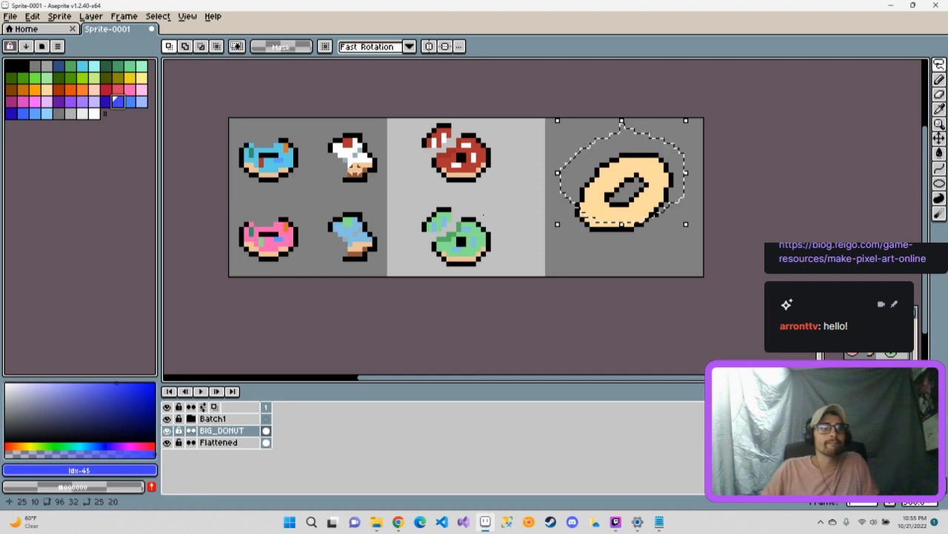
{"action": "left_click", "coordinate": [77, 409]}
{"action": "mouse_move", "coordinate": [78, 410]}
{"action": "left_mouse_down"}
{"action": "mouse_move", "coordinate": [77, 381]}
{"action": "mouse_move", "coordinate": [123, 398]}
{"action": "mouse_move", "coordinate": [113, 386]}
{"action": "mouse_move", "coordinate": [90, 386]}
{"action": "left_mouse_up"}
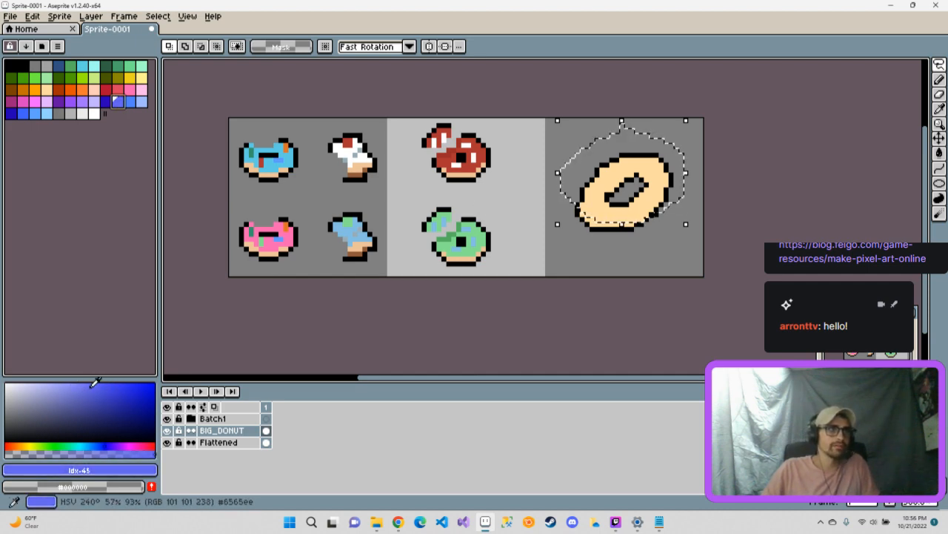
{"action": "left_click", "coordinate": [46, 112]}
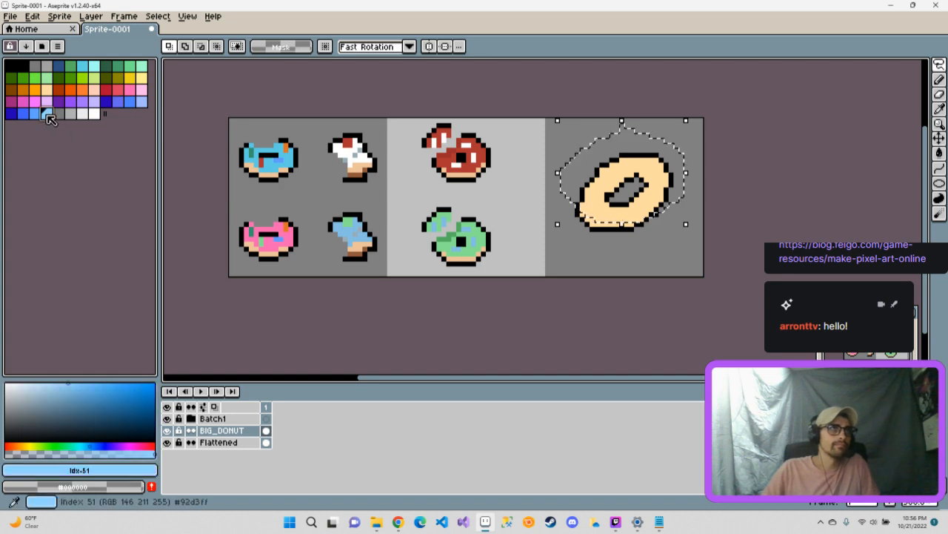
{"action": "mouse_move", "coordinate": [74, 390]}
{"action": "left_mouse_down"}
{"action": "mouse_move", "coordinate": [96, 395]}
{"action": "mouse_move", "coordinate": [63, 384]}
{"action": "mouse_move", "coordinate": [80, 390]}
{"action": "left_mouse_up"}
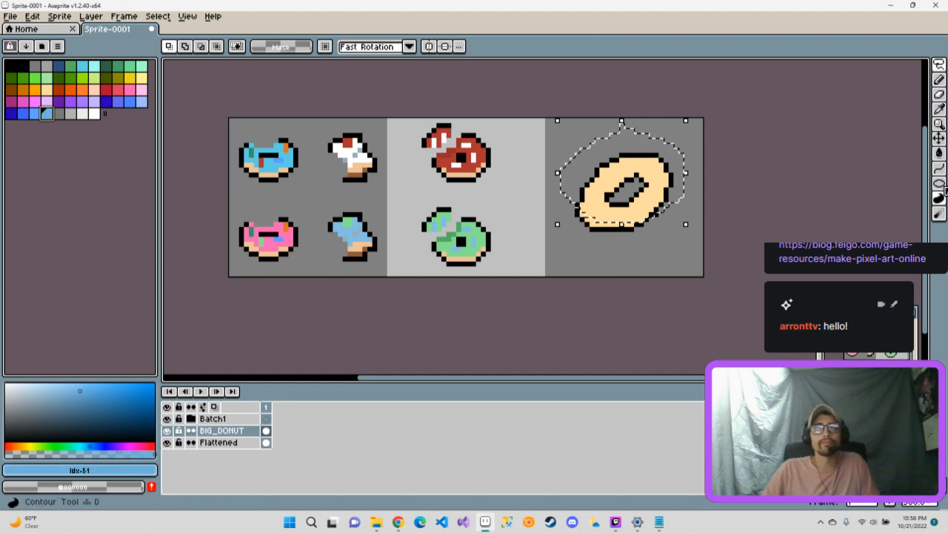
{"action": "left_click", "coordinate": [939, 153]}
{"action": "left_click", "coordinate": [652, 193]}
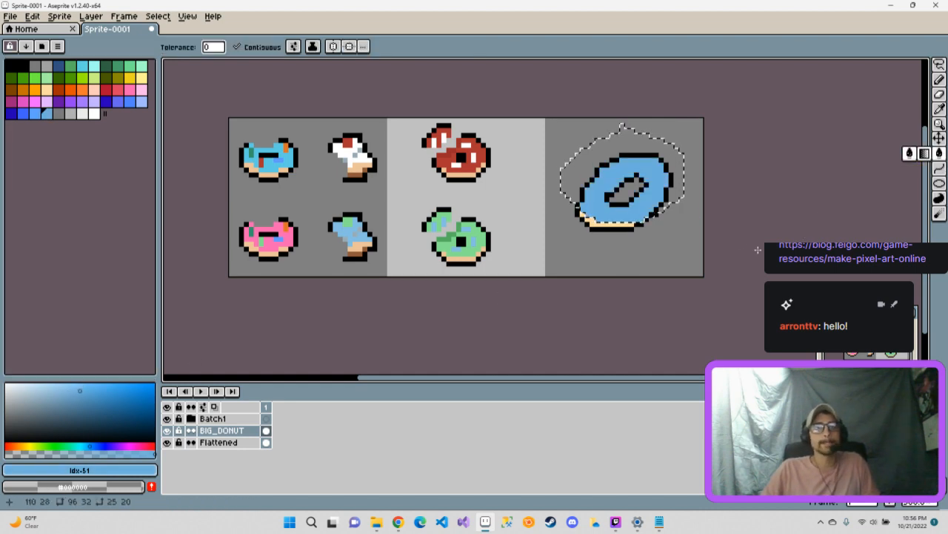
Paint the lower edge of the big blue donut's icing in the tan dough color with the Pencil.
{"action": "left_click", "coordinate": [47, 89]}
{"action": "left_click", "coordinate": [938, 80]}
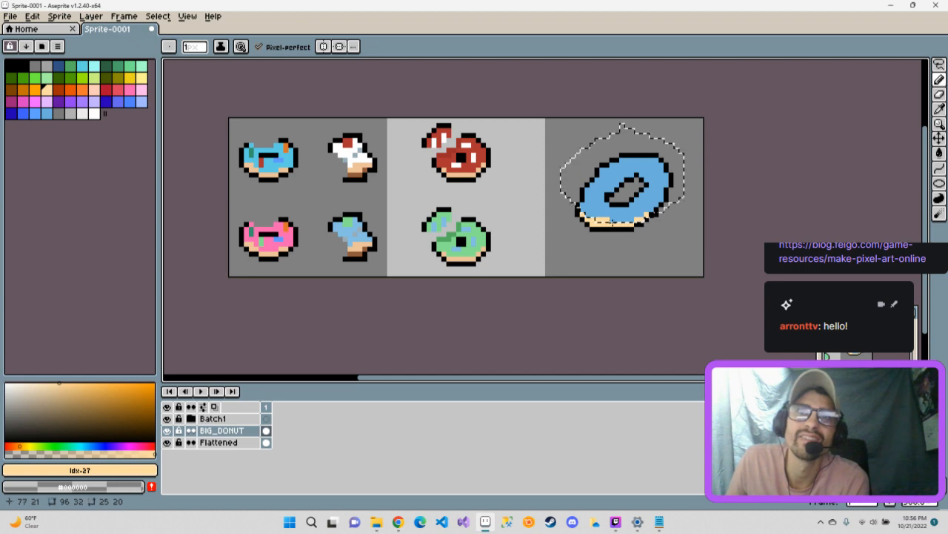
{"action": "left_click_drag", "start_coordinate": [613, 220], "coordinate": [642, 220]}
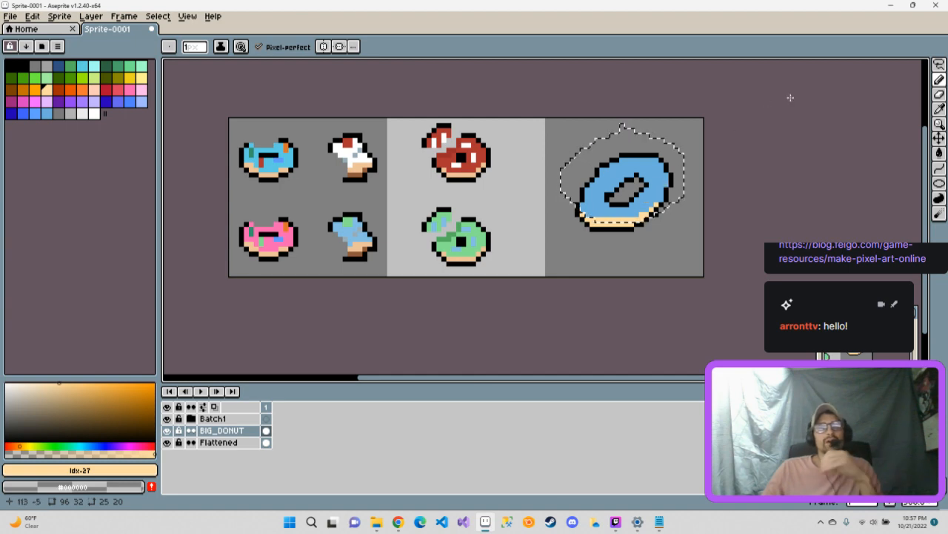
Select the whole big blue donut on the BIG_DONUT layer with a rectangular marquee and delete it.
{"action": "key", "text": "m"}
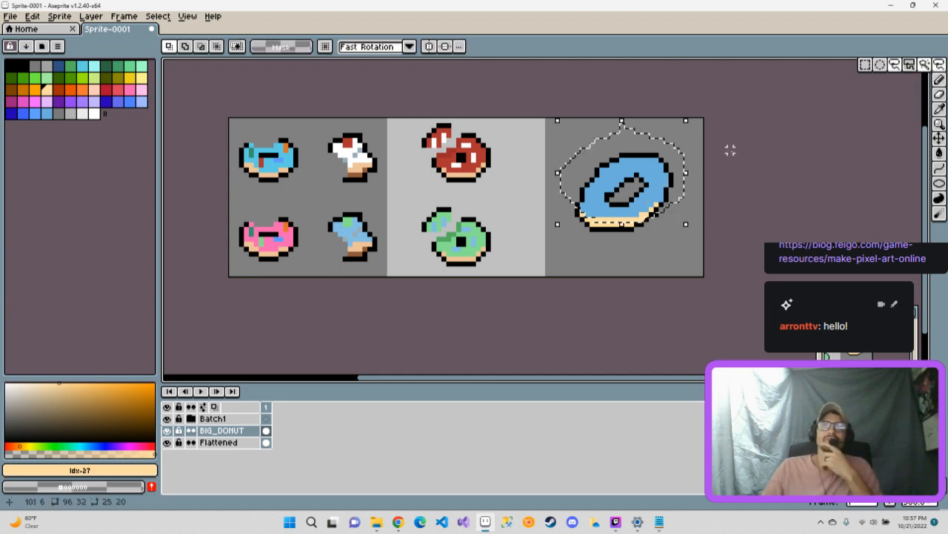
{"action": "left_click", "coordinate": [866, 68]}
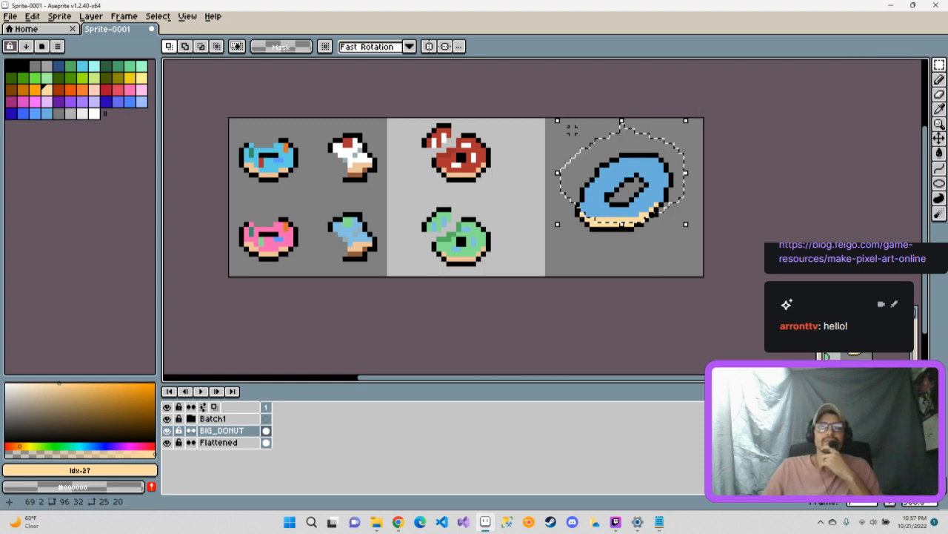
{"action": "mouse_move", "coordinate": [563, 133]}
{"action": "left_mouse_down"}
{"action": "mouse_move", "coordinate": [693, 232]}
{"action": "mouse_move", "coordinate": [694, 274]}
{"action": "mouse_move", "coordinate": [695, 249]}
{"action": "left_mouse_up"}
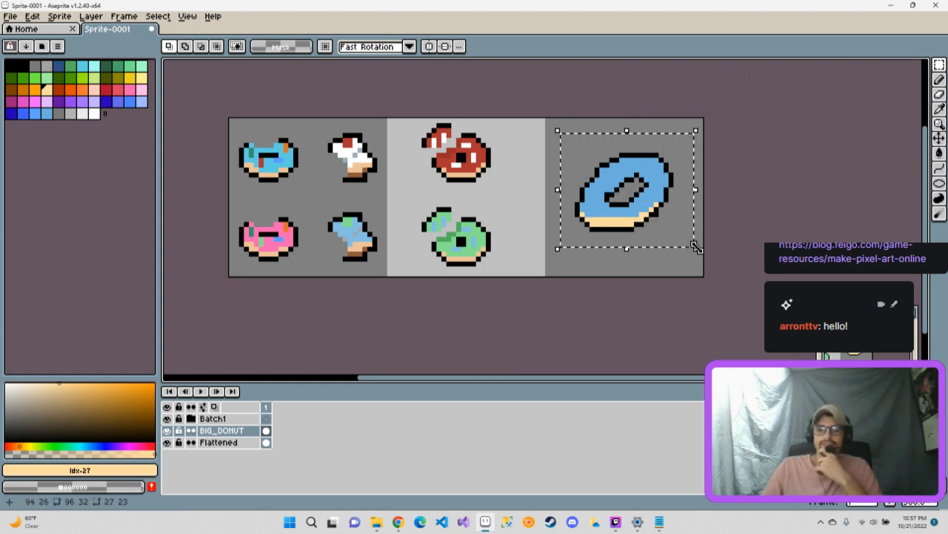
{"action": "key", "text": "Delete"}
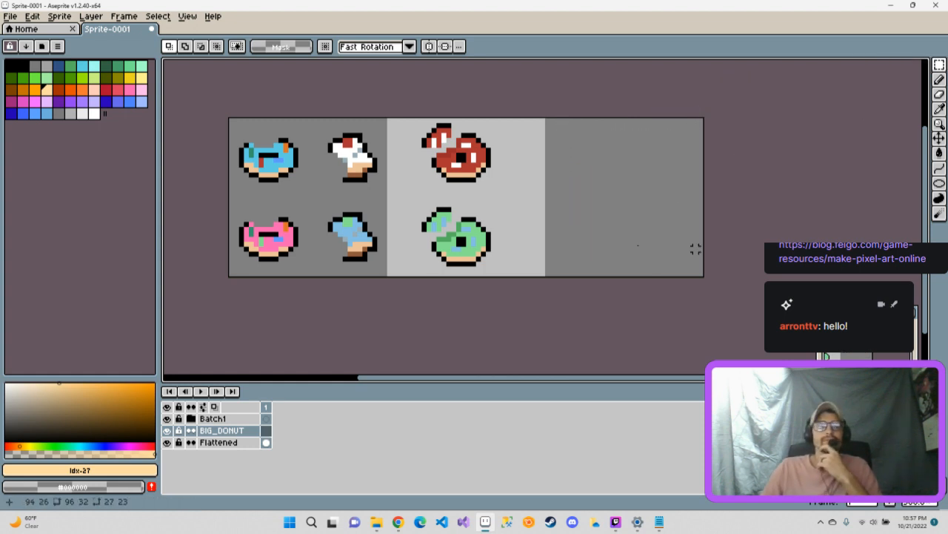
Set up the Pencil with the tan dough color and a brush size of 6 px.
{"action": "left_click", "coordinate": [11, 66]}
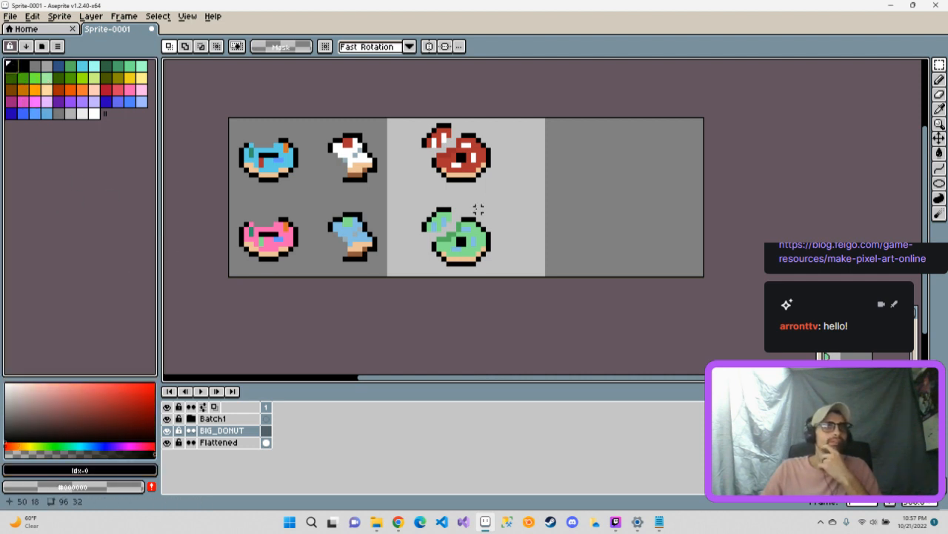
{"action": "left_click", "coordinate": [47, 89]}
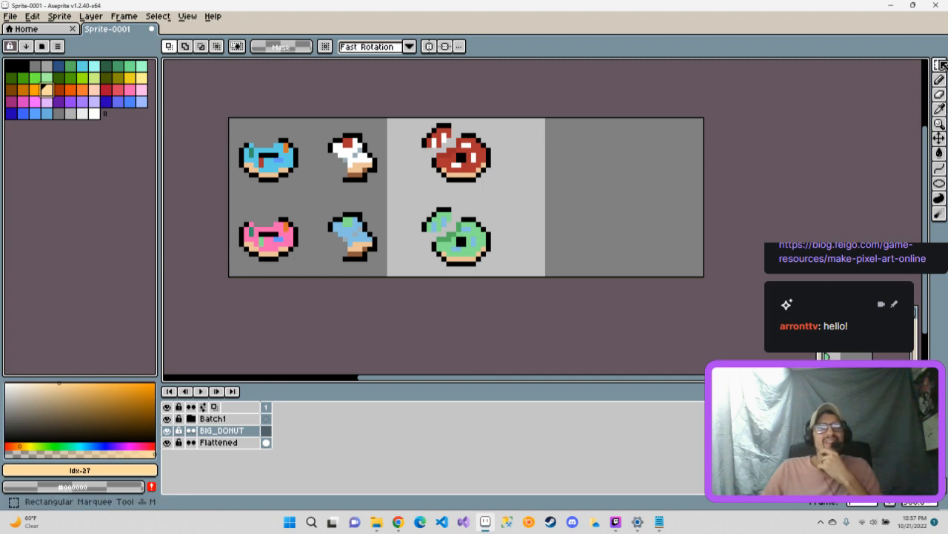
{"action": "left_click", "coordinate": [880, 65]}
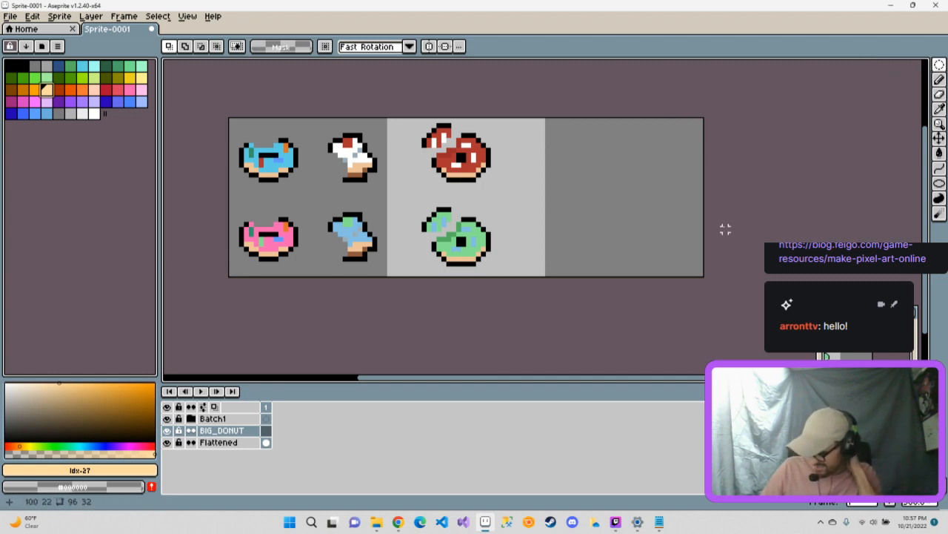
{"action": "key", "text": "b"}
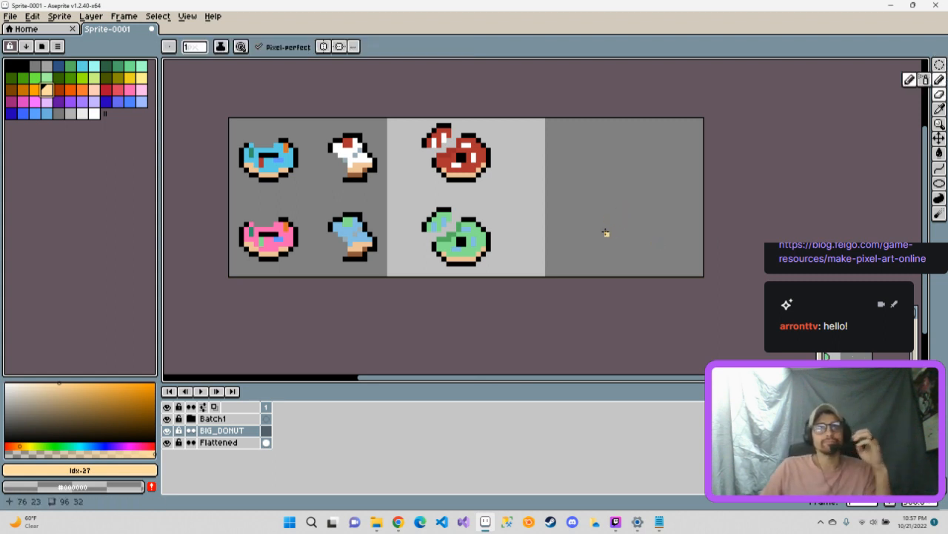
{"action": "key", "text": "plus"}
{"action": "key", "text": "plus"}
{"action": "key", "text": "plus"}
{"action": "key", "text": "plus"}
{"action": "key", "text": "plus"}
{"action": "key", "text": "plus"}
{"action": "key", "text": "plus"}
{"action": "key", "text": "plus"}
{"action": "key", "text": "plus"}
{"action": "key", "text": "plus"}
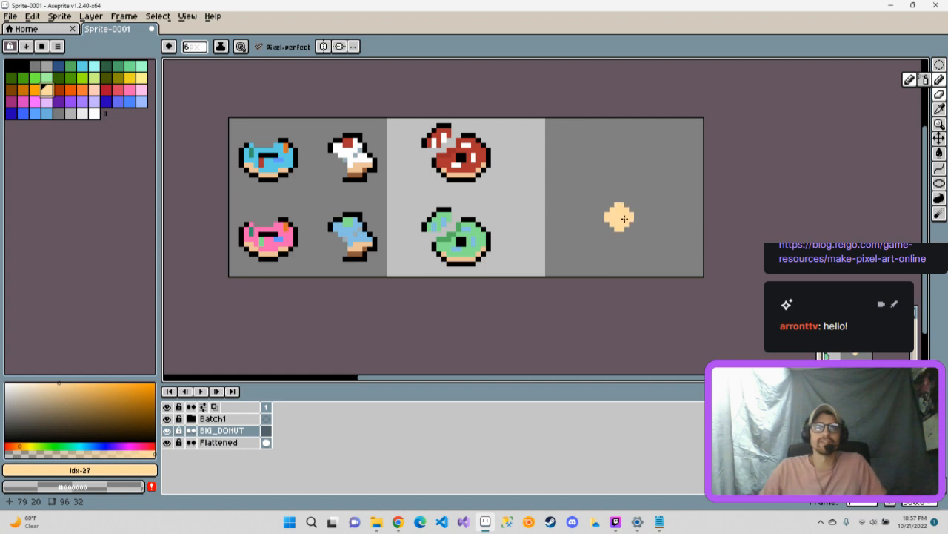
{"action": "key", "text": "minus"}
{"action": "key", "text": "minus"}
{"action": "key", "text": "minus"}
{"action": "key", "text": "minus"}
{"action": "key", "text": "minus"}
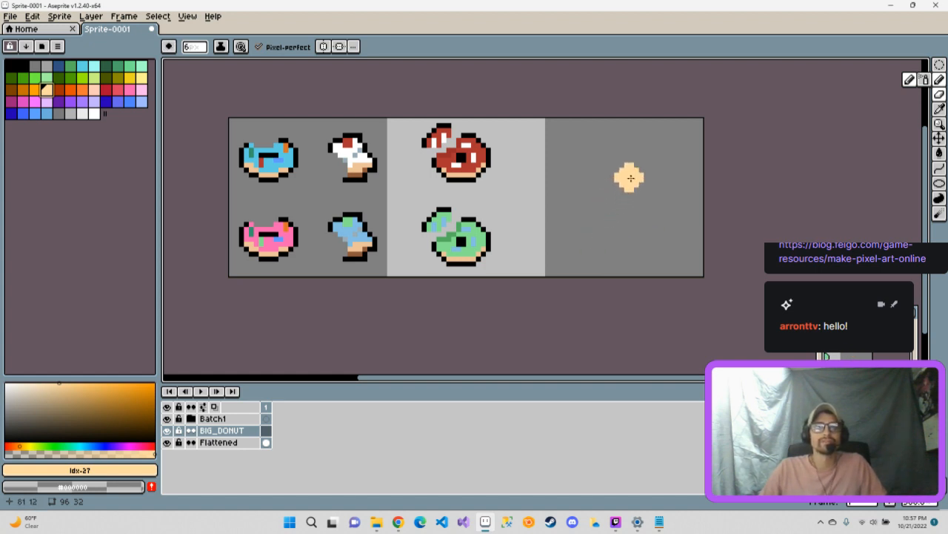
{"action": "mouse_move", "coordinate": [629, 175]}
{"action": "left_mouse_down"}
{"action": "mouse_move", "coordinate": [608, 181]}
{"action": "mouse_move", "coordinate": [574, 217]}
{"action": "mouse_move", "coordinate": [604, 237]}
{"action": "mouse_move", "coordinate": [644, 194]}
{"action": "mouse_move", "coordinate": [619, 182]}
{"action": "mouse_move", "coordinate": [603, 207]}
{"action": "mouse_move", "coordinate": [615, 211]}
{"action": "left_mouse_up"}
{"action": "left_click", "coordinate": [679, 271]}
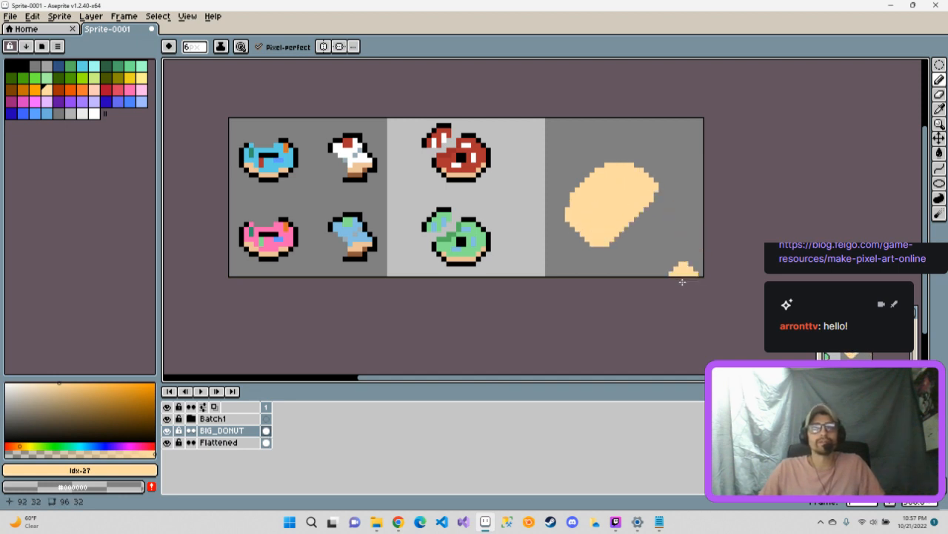
{"action": "key", "text": "ctrl+z"}
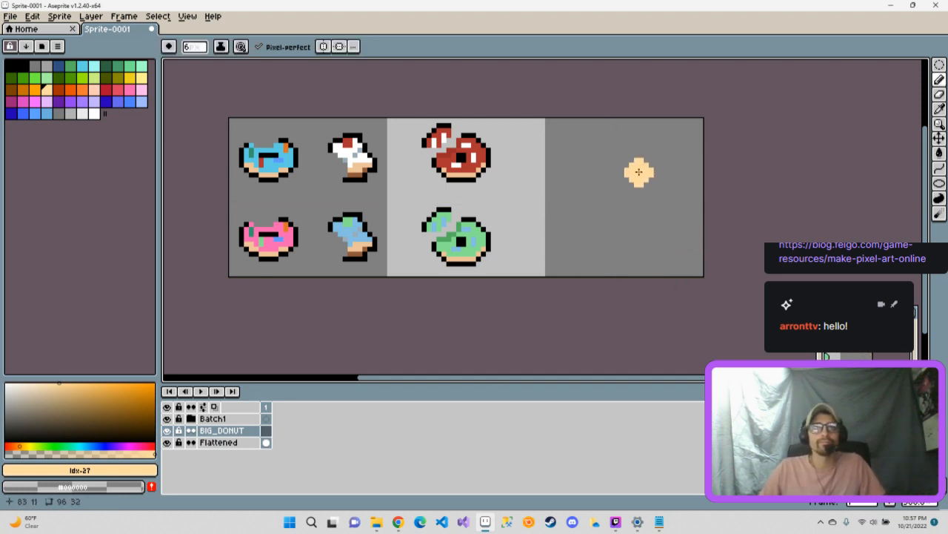
Paint a large, filled, rounded tan donut base in the empty gray area, without stray dabs beside it.
{"action": "mouse_move", "coordinate": [641, 170]}
{"action": "left_mouse_down"}
{"action": "mouse_move", "coordinate": [601, 177]}
{"action": "mouse_move", "coordinate": [585, 210]}
{"action": "mouse_move", "coordinate": [600, 238]}
{"action": "mouse_move", "coordinate": [631, 243]}
{"action": "mouse_move", "coordinate": [663, 188]}
{"action": "mouse_move", "coordinate": [645, 174]}
{"action": "mouse_move", "coordinate": [613, 196]}
{"action": "mouse_move", "coordinate": [604, 228]}
{"action": "mouse_move", "coordinate": [641, 184]}
{"action": "mouse_move", "coordinate": [613, 196]}
{"action": "left_mouse_up"}
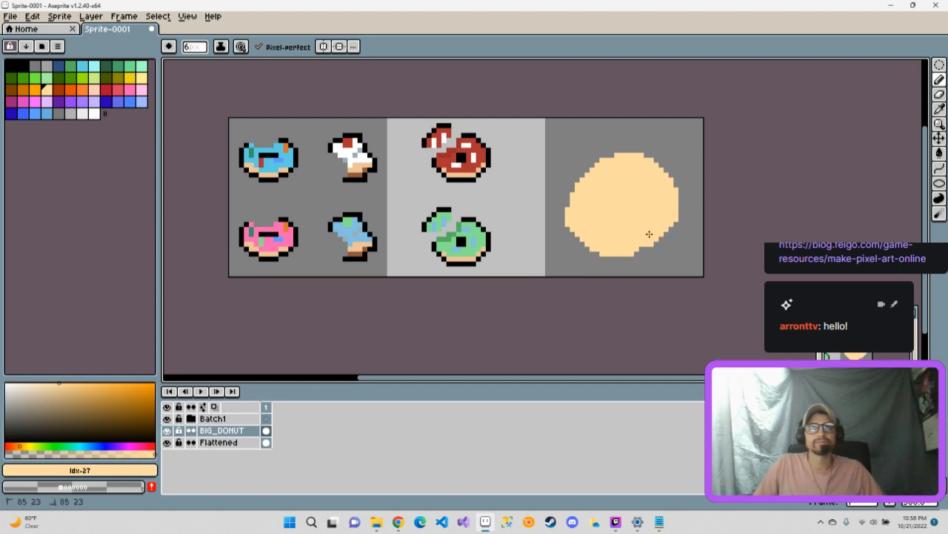
{"action": "left_click", "coordinate": [668, 261]}
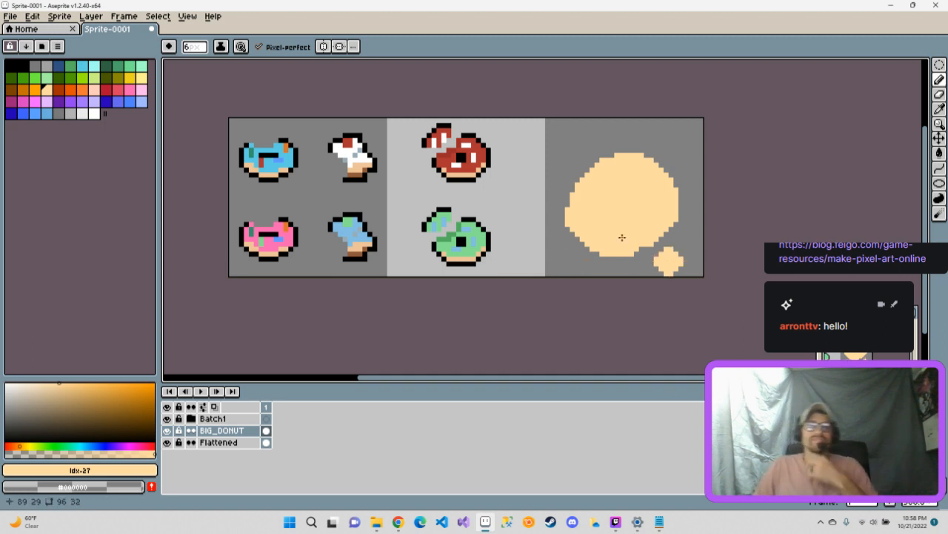
{"action": "key", "text": "ctrl+z"}
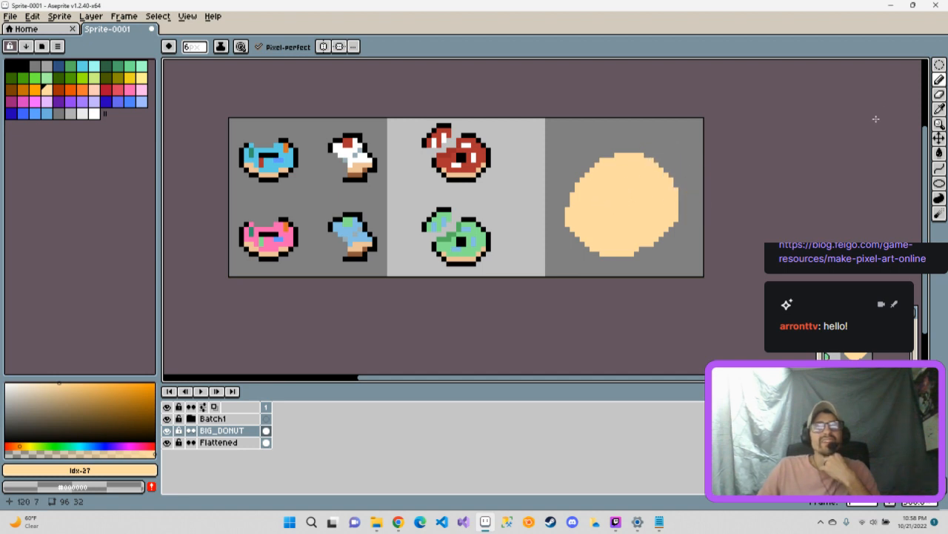
{"action": "left_click", "coordinate": [939, 65]}
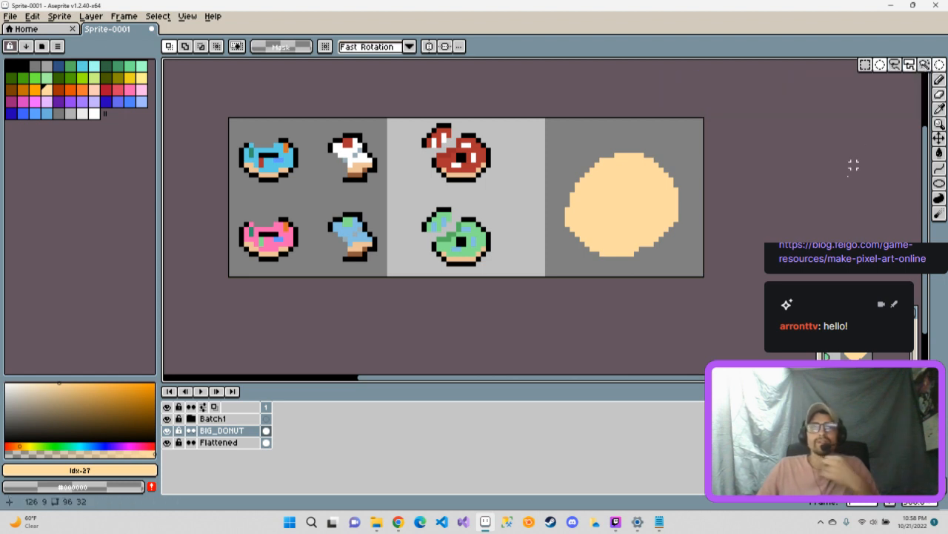
{"action": "key", "text": "q"}
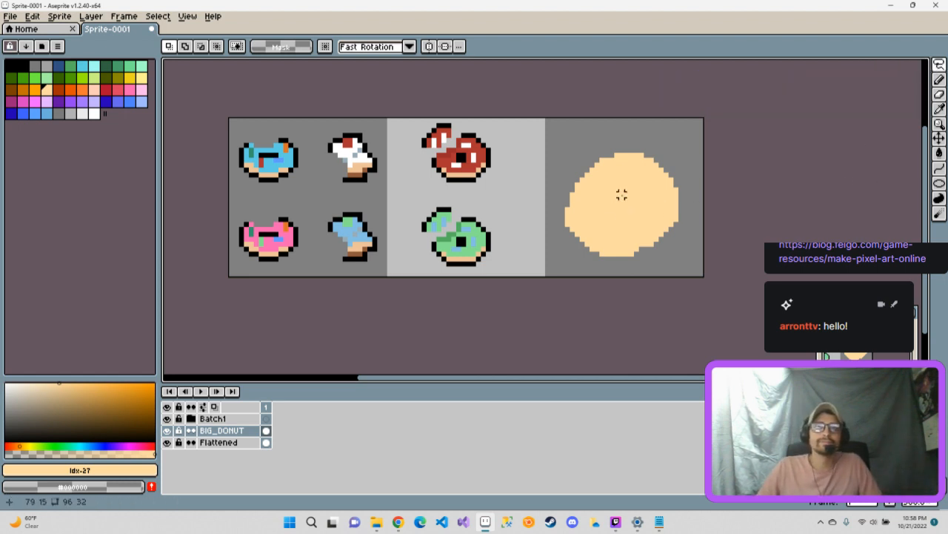
{"action": "mouse_move", "coordinate": [622, 195]}
{"action": "left_mouse_down"}
{"action": "mouse_move", "coordinate": [601, 214]}
{"action": "mouse_move", "coordinate": [624, 214]}
{"action": "mouse_move", "coordinate": [623, 191]}
{"action": "left_mouse_up"}
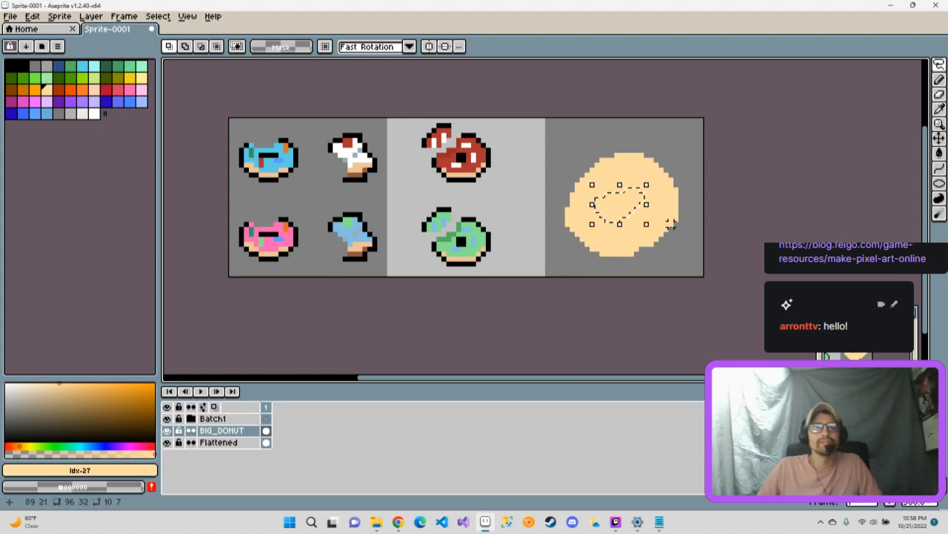
{"action": "key", "text": "ctrl+d"}
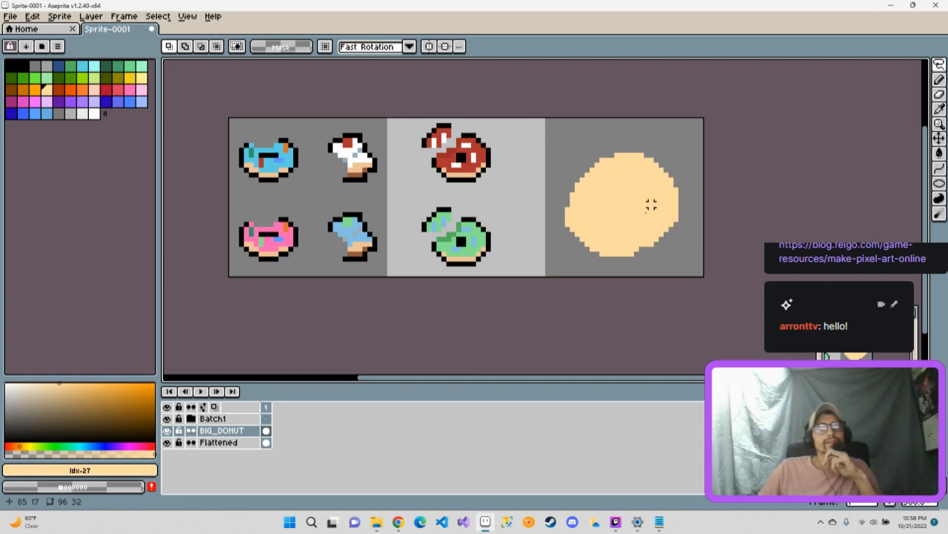
{"action": "mouse_move", "coordinate": [938, 67]}
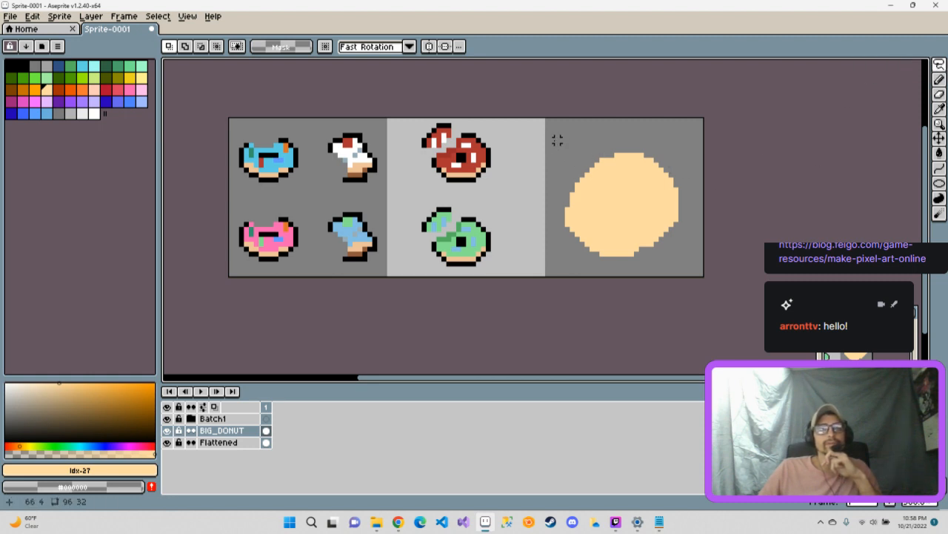
{"action": "left_click_drag", "start_coordinate": [548, 135], "coordinate": [627, 209]}
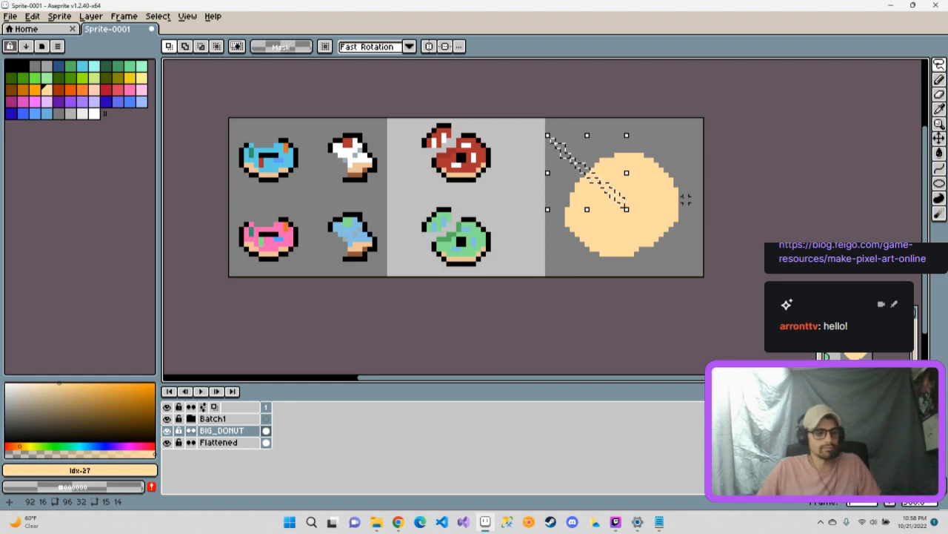
{"action": "left_click", "coordinate": [650, 178]}
Lasso the upper part of the tan base with a wavy lower edge and fill it with light blue icing.
{"action": "mouse_move", "coordinate": [583, 140]}
{"action": "left_mouse_down"}
{"action": "mouse_move", "coordinate": [552, 163]}
{"action": "mouse_move", "coordinate": [565, 222]}
{"action": "left_mouse_up"}
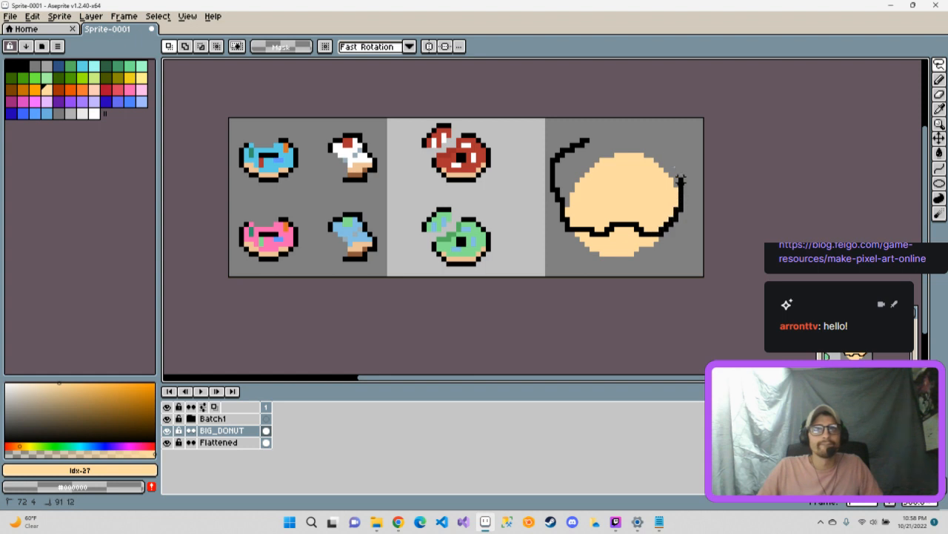
{"action": "left_click_drag", "start_coordinate": [632, 135], "coordinate": [635, 134]}
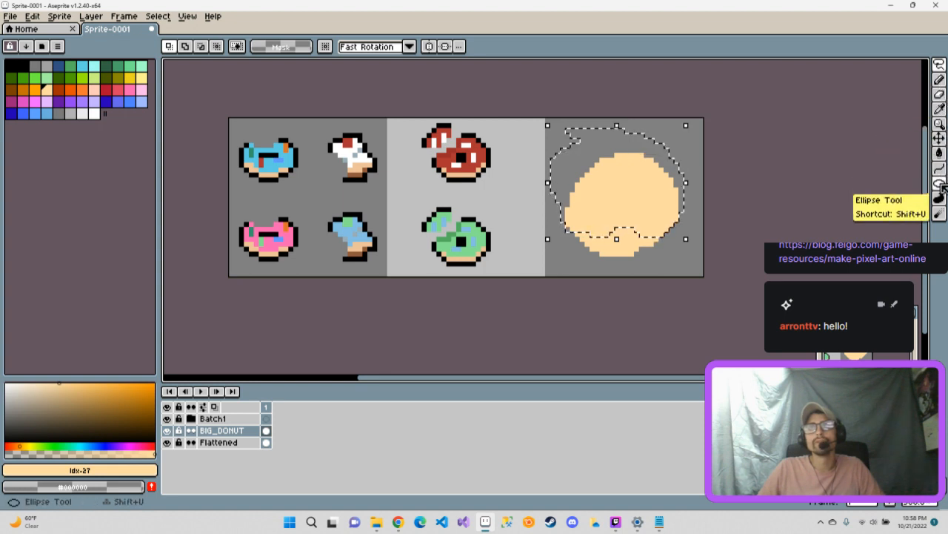
{"action": "left_click", "coordinate": [939, 153]}
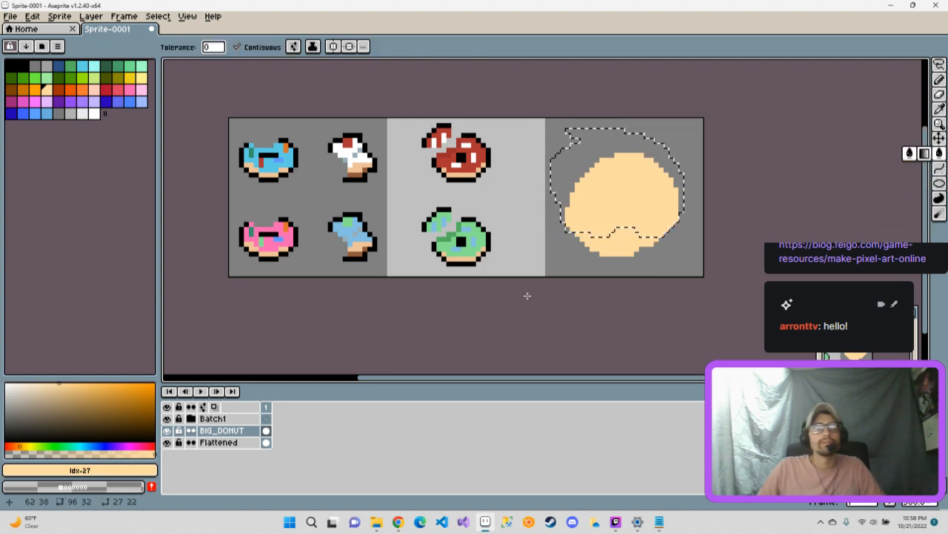
{"action": "left_click", "coordinate": [48, 114]}
{"action": "left_click", "coordinate": [607, 201]}
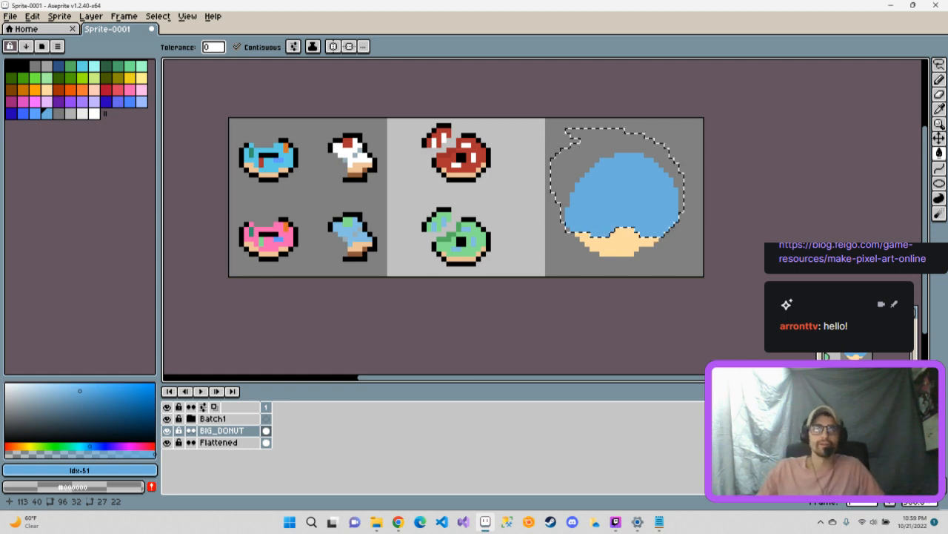
{"action": "left_click", "coordinate": [939, 79]}
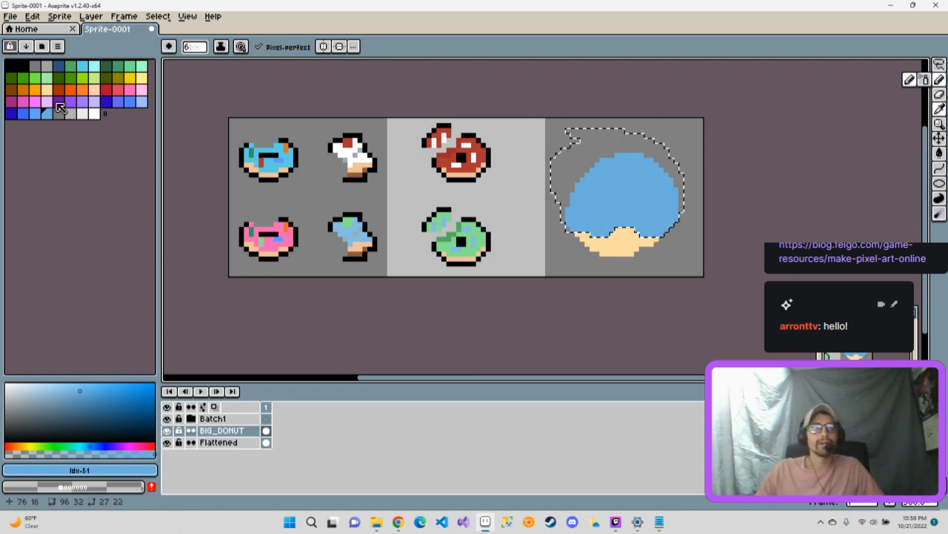
{"action": "left_click", "coordinate": [12, 66]}
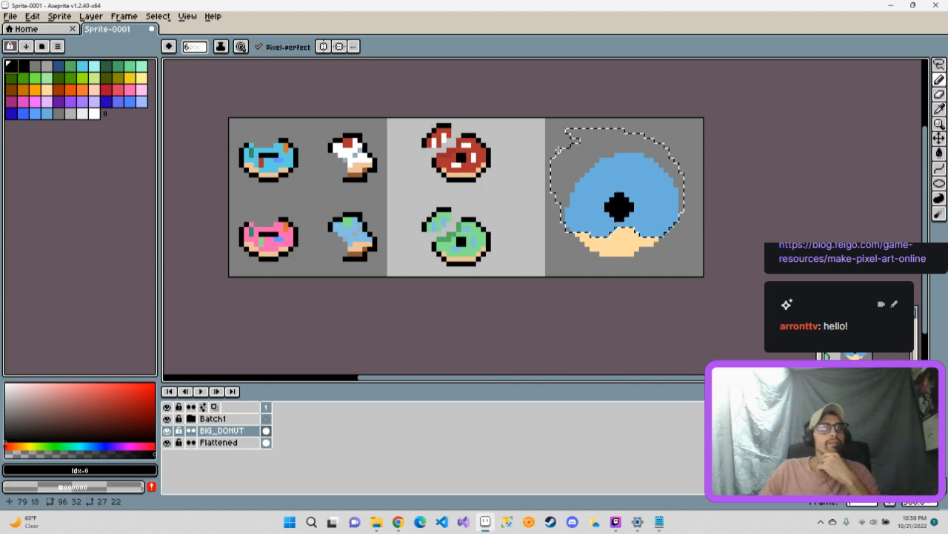
{"action": "left_click", "coordinate": [13, 18]}
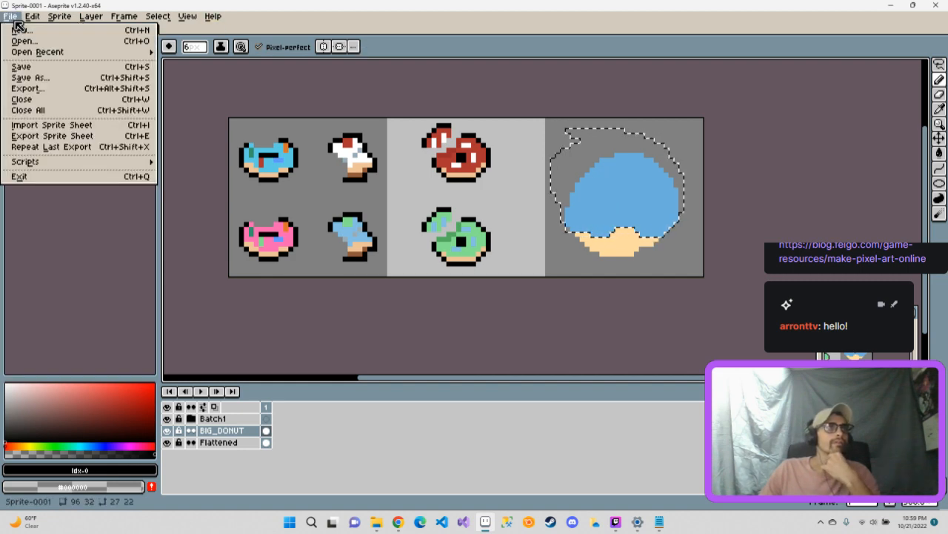
{"action": "mouse_move", "coordinate": [32, 17]}
{"action": "mouse_move", "coordinate": [68, 281]}
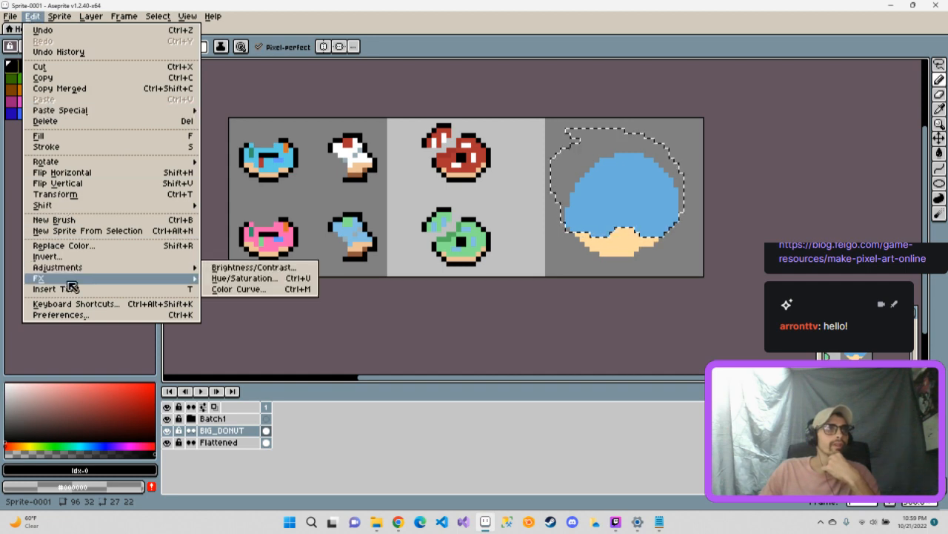
{"action": "left_click", "coordinate": [222, 277]}
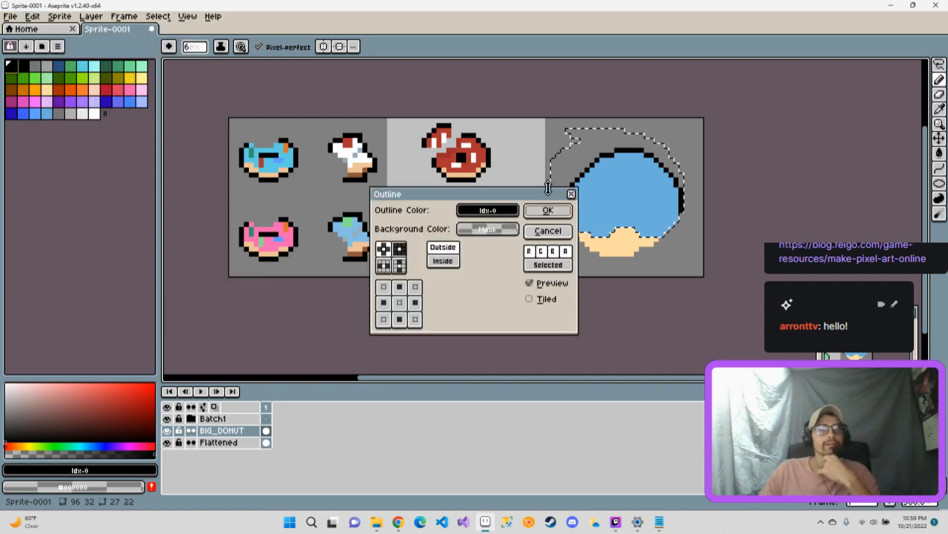
{"action": "left_click_drag", "start_coordinate": [542, 197], "coordinate": [485, 210]}
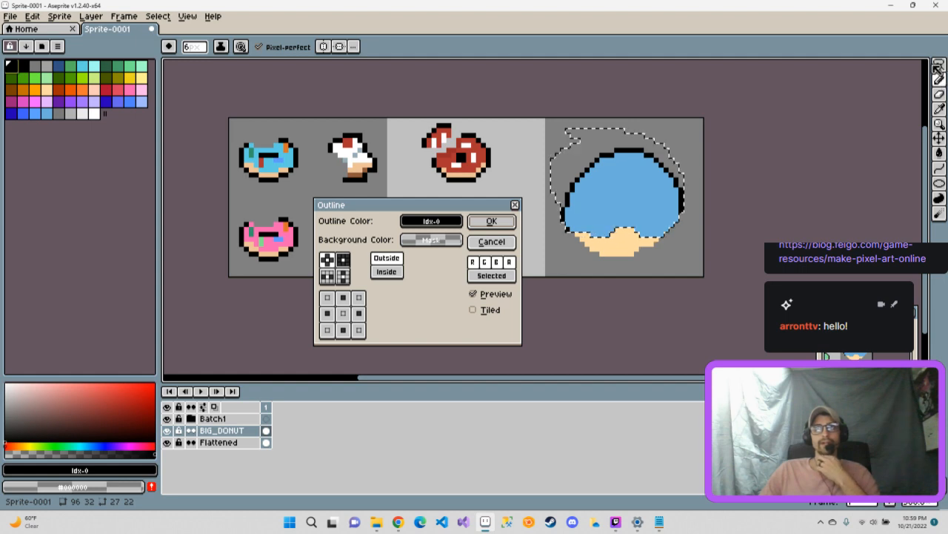
{"action": "left_click", "coordinate": [518, 207]}
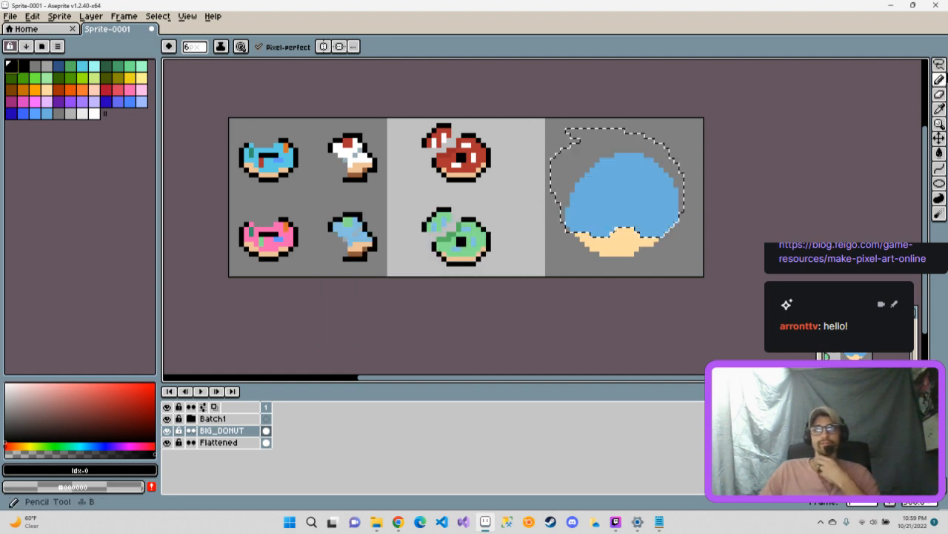
Clear the selection around the blue icing and choose the tan dough color.
{"action": "left_click", "coordinate": [939, 65]}
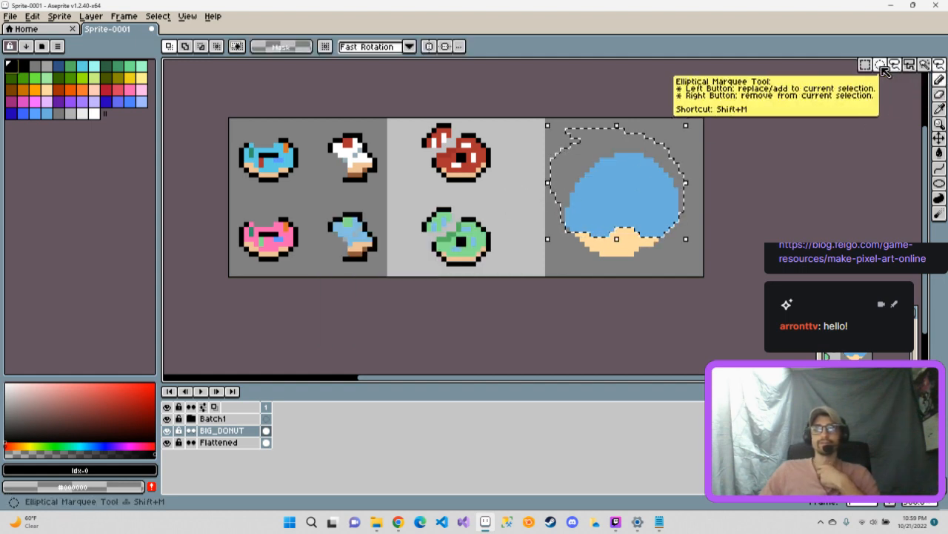
{"action": "left_click", "coordinate": [702, 153]}
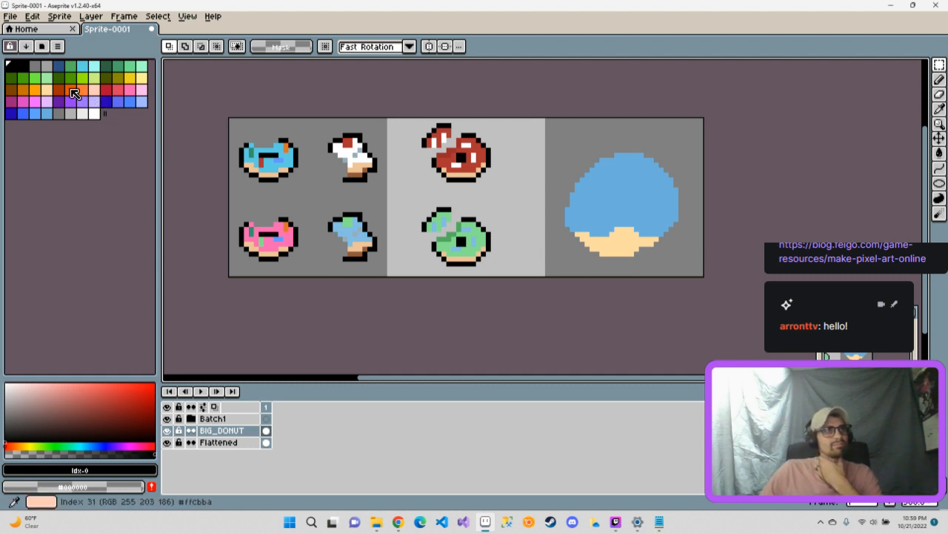
{"action": "left_click", "coordinate": [46, 89]}
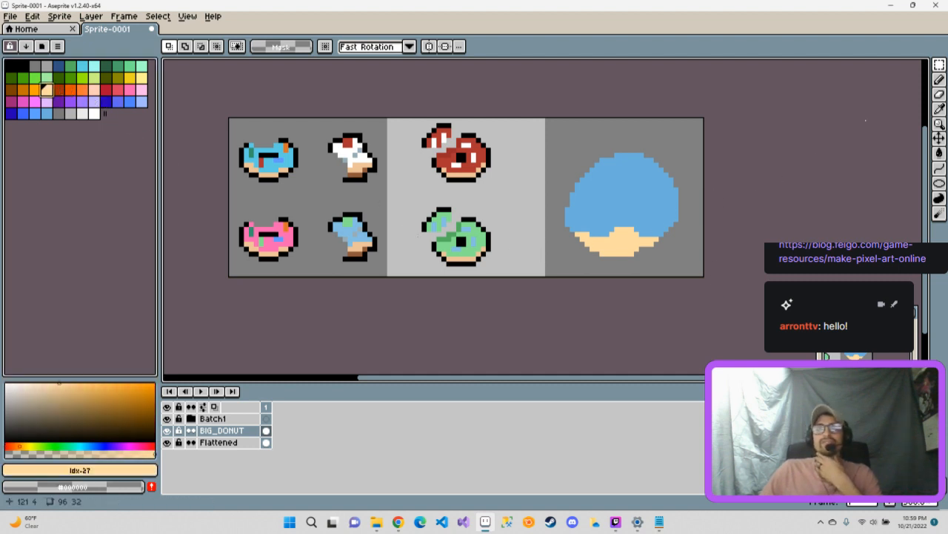
{"action": "left_click", "coordinate": [939, 79]}
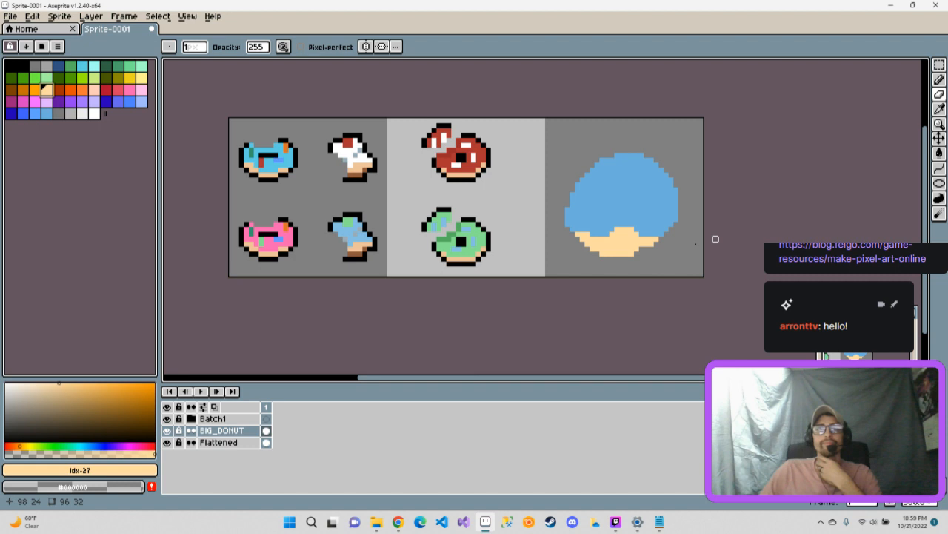
{"action": "left_click", "coordinate": [646, 234]}
{"action": "left_click", "coordinate": [646, 239]}
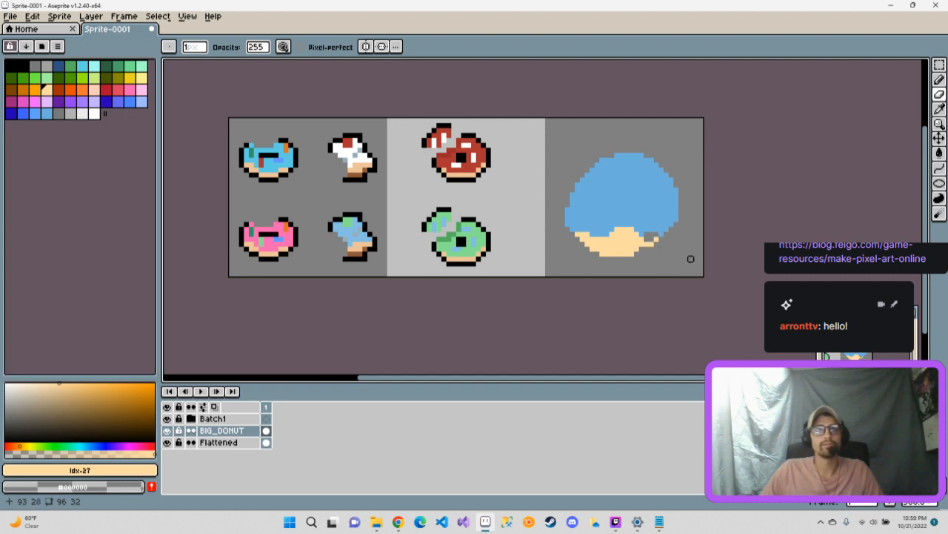
{"action": "key", "text": "ctrl+z"}
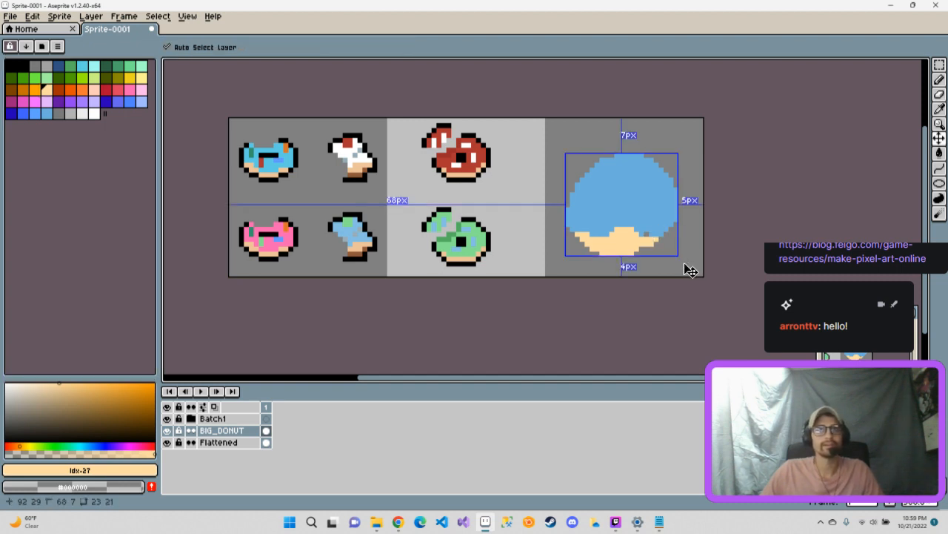
{"action": "key", "text": "ctrl+z"}
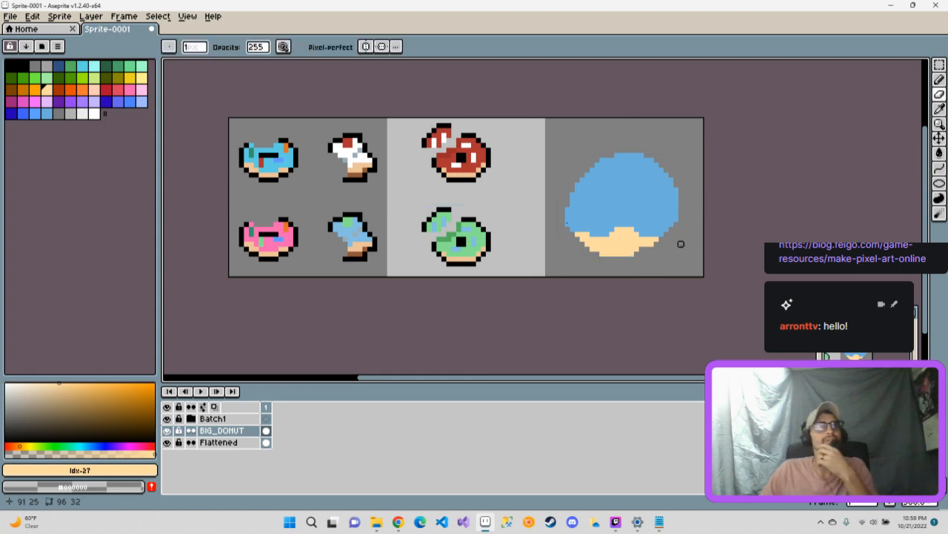
{"action": "left_click", "coordinate": [102, 470]}
{"action": "left_click", "coordinate": [415, 446]}
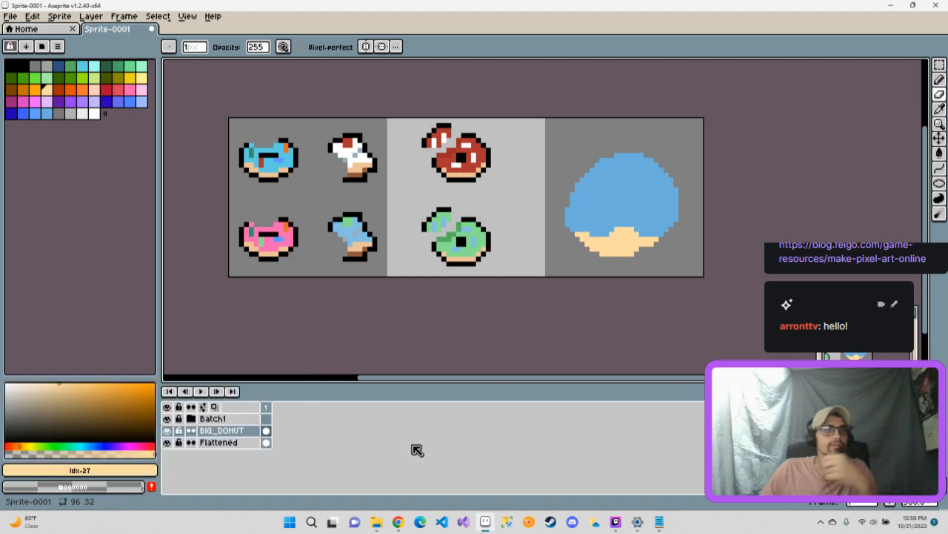
Extend the tan dough upward along the donut's lower-right edge using the Pencil with a 2 px brush.
{"action": "left_click", "coordinate": [939, 79]}
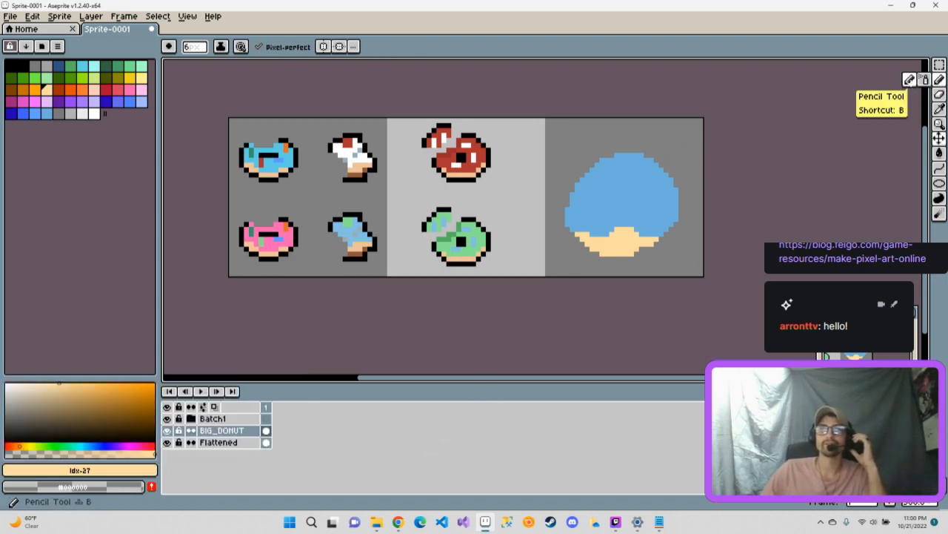
{"action": "left_click", "coordinate": [910, 81]}
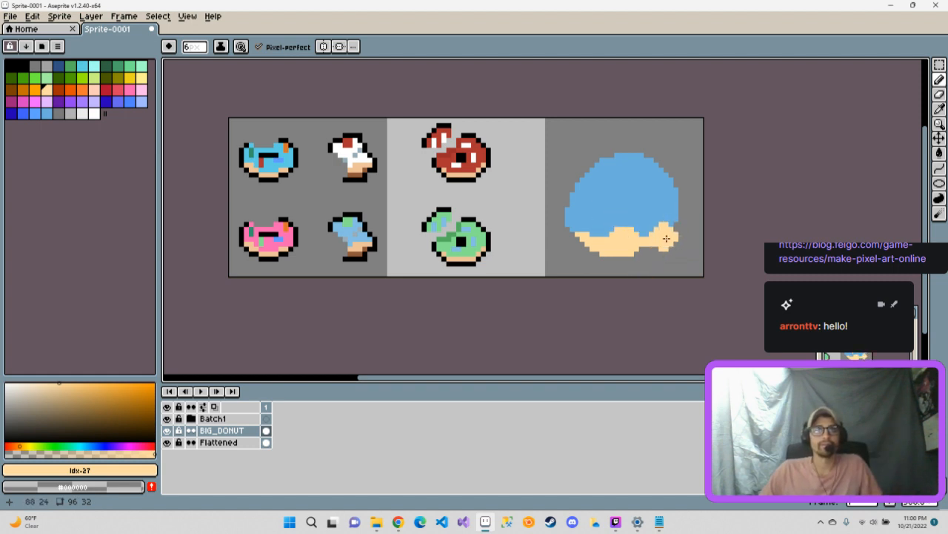
{"action": "key", "text": "ctrl"}
{"action": "key", "text": "ctrl"}
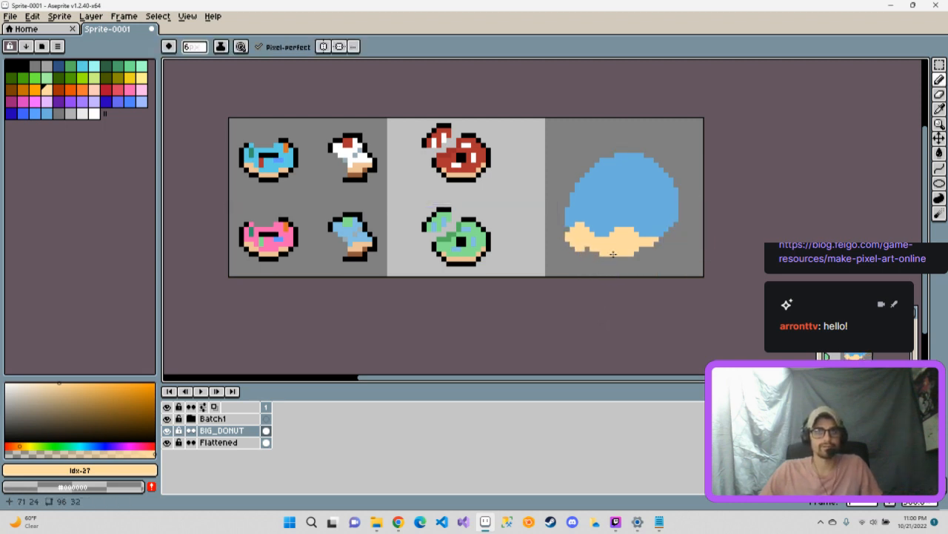
{"action": "scroll", "coordinate": [607, 239], "scroll_direction": "up", "scroll_amount": 3}
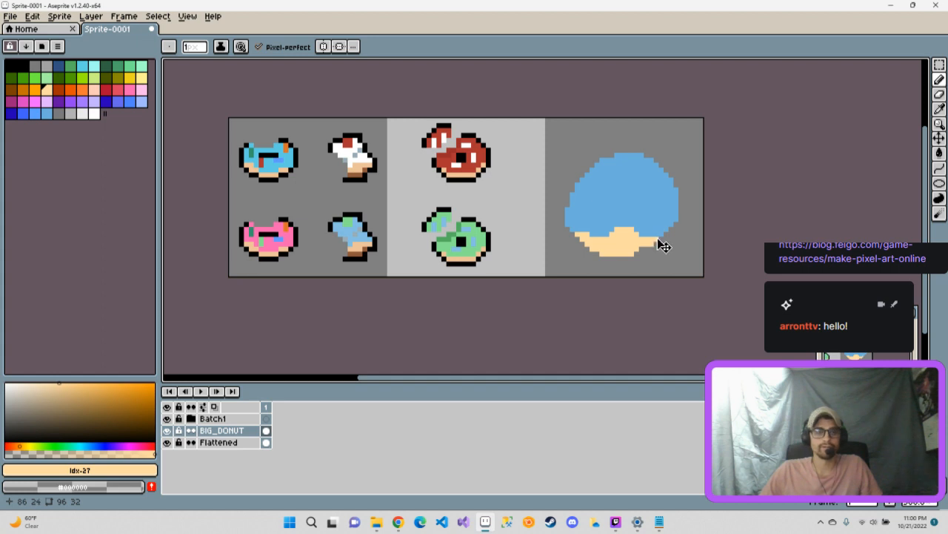
{"action": "scroll", "coordinate": [660, 237], "scroll_direction": "down", "scroll_amount": 1}
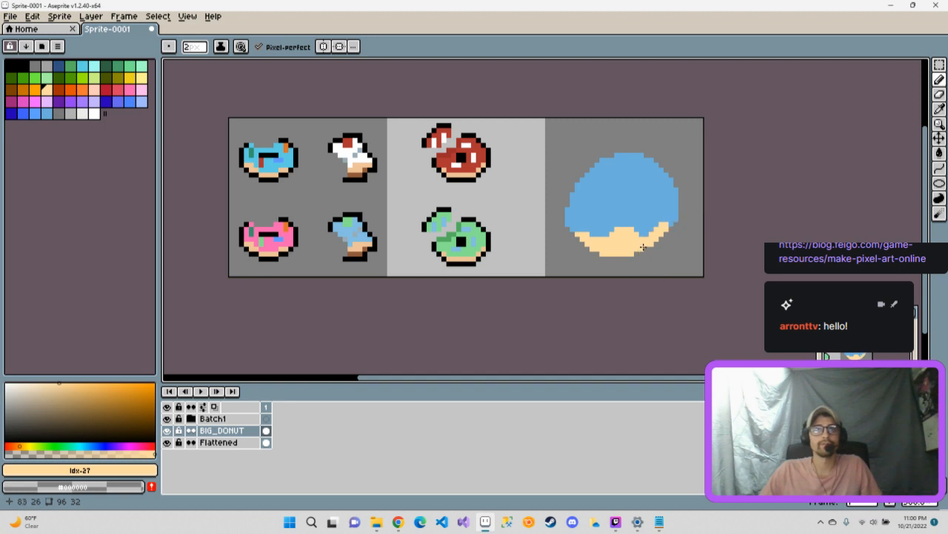
{"action": "left_click", "coordinate": [646, 239]}
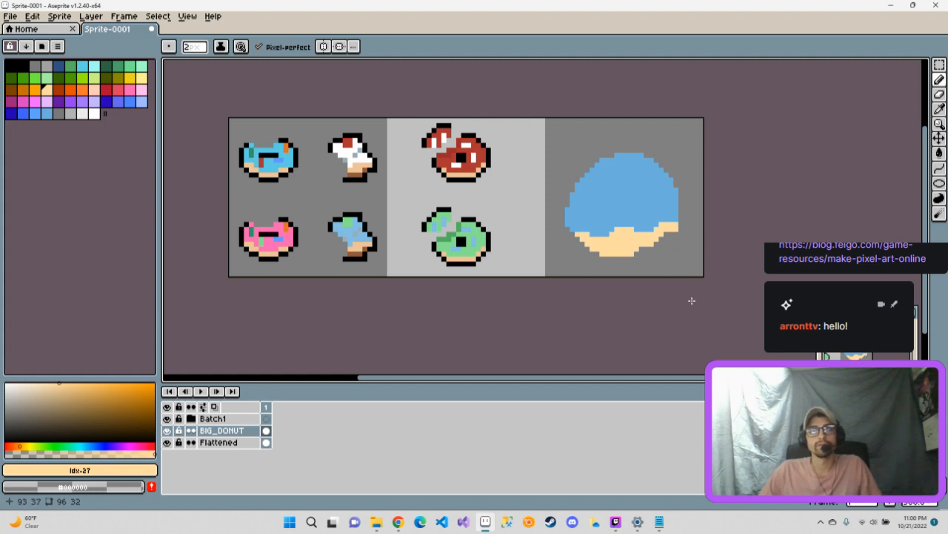
{"action": "key", "text": "ctrl"}
{"action": "key", "text": "ctrl"}
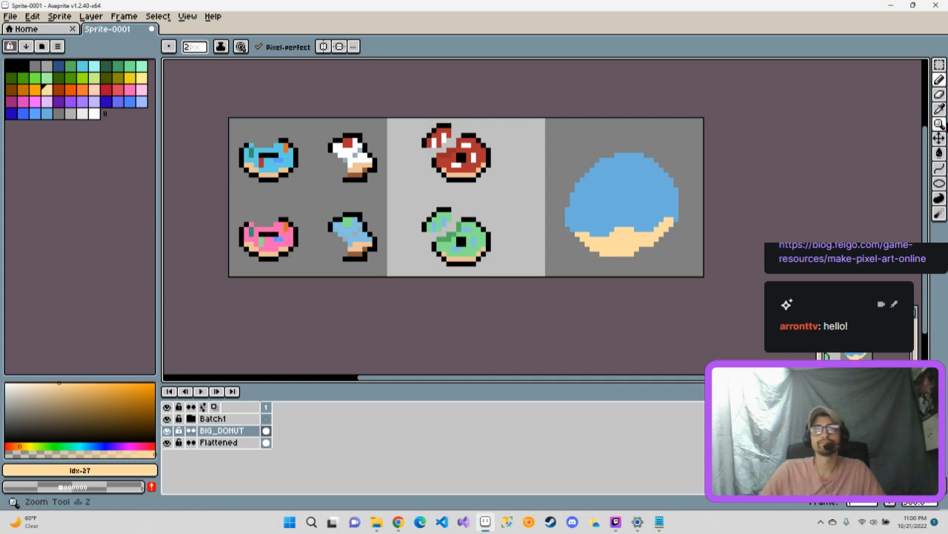
{"action": "left_click", "coordinate": [939, 111]}
{"action": "left_click", "coordinate": [666, 194]}
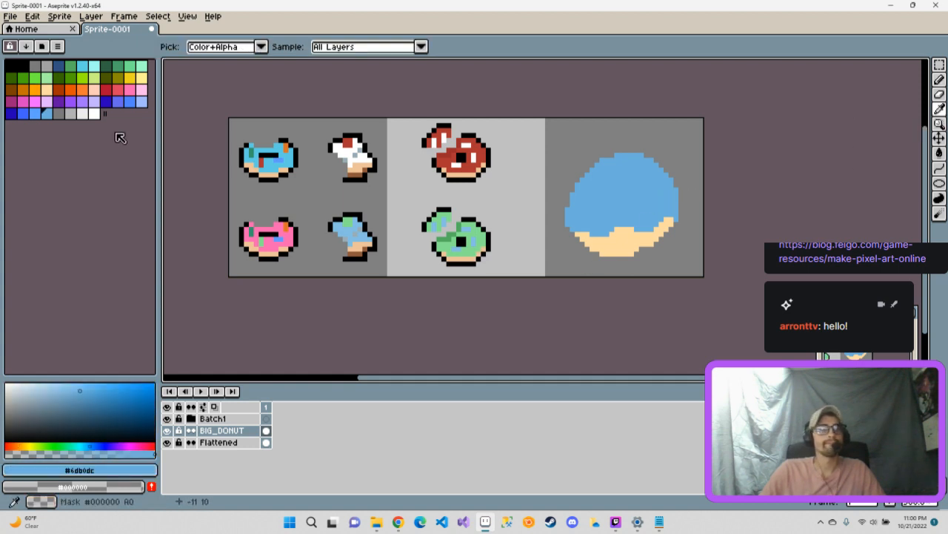
{"action": "left_click", "coordinate": [46, 88]}
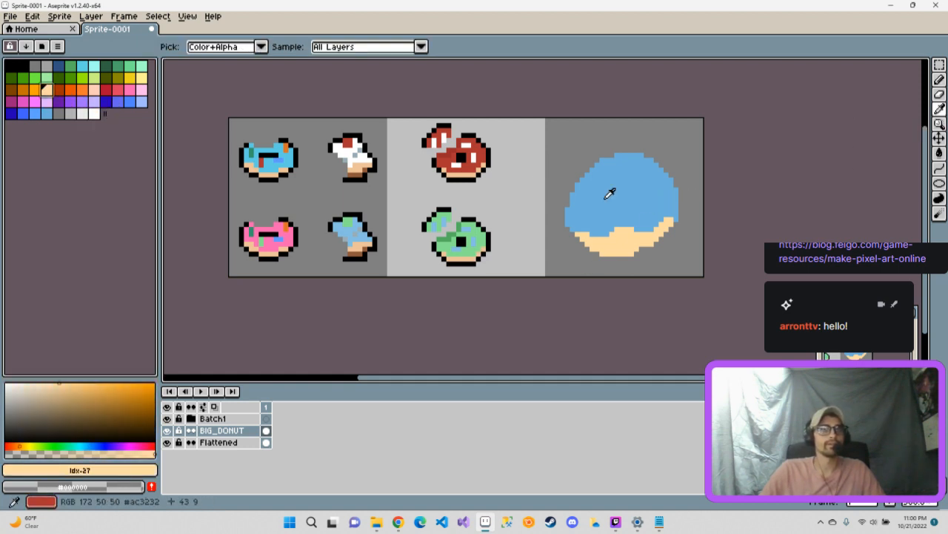
{"action": "left_click", "coordinate": [938, 79]}
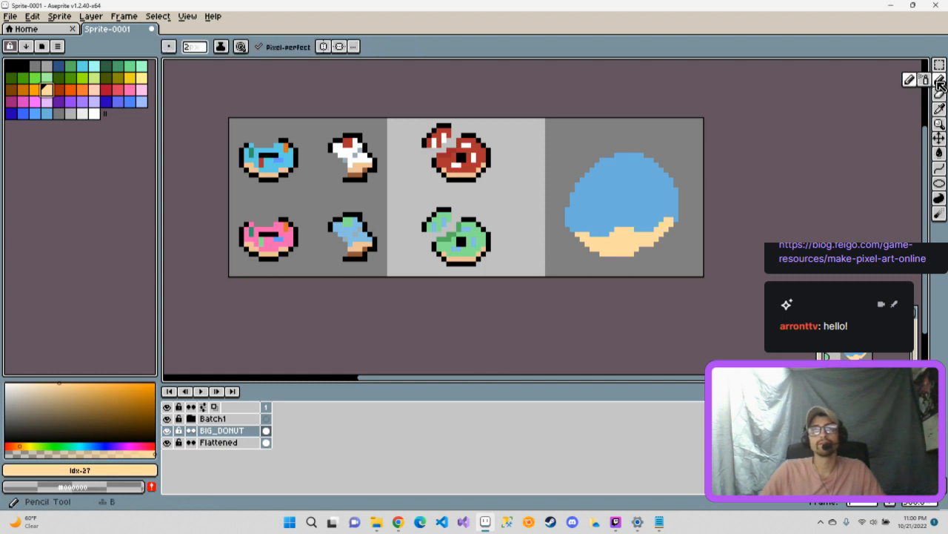
{"action": "left_click", "coordinate": [693, 222]}
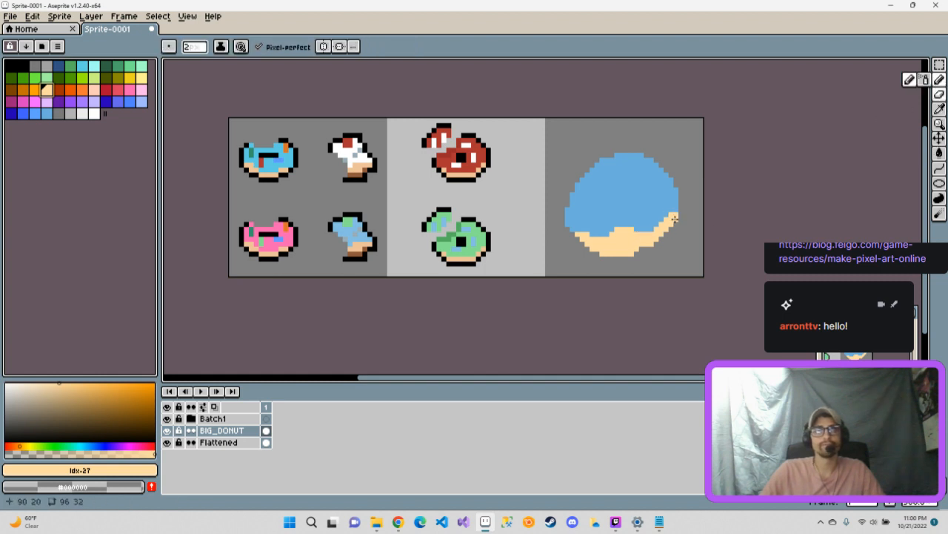
{"action": "left_click_drag", "start_coordinate": [675, 215], "coordinate": [661, 222]}
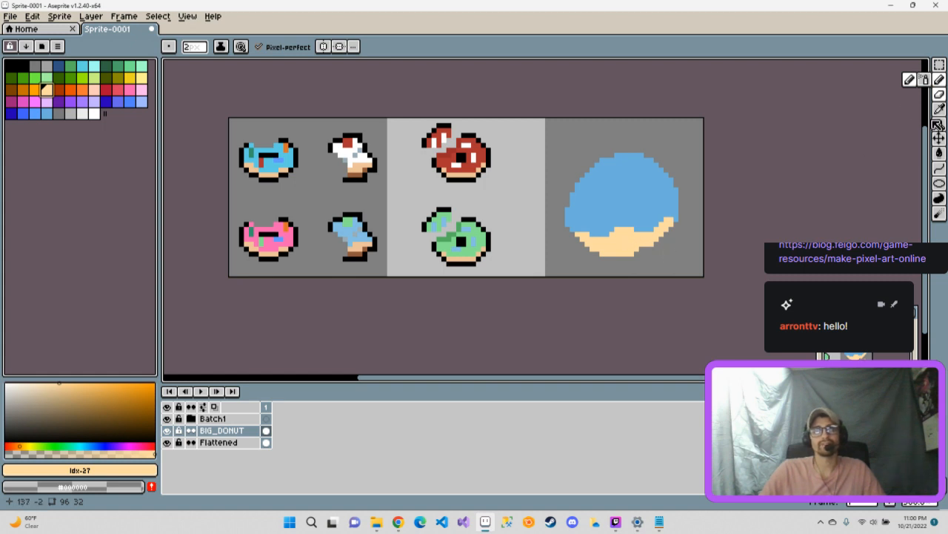
Sample the icing blue #6db0dc and draw a small icing drip over the middle of the tan base with the Pencil.
{"action": "left_click", "coordinate": [939, 108]}
{"action": "left_click", "coordinate": [675, 193]}
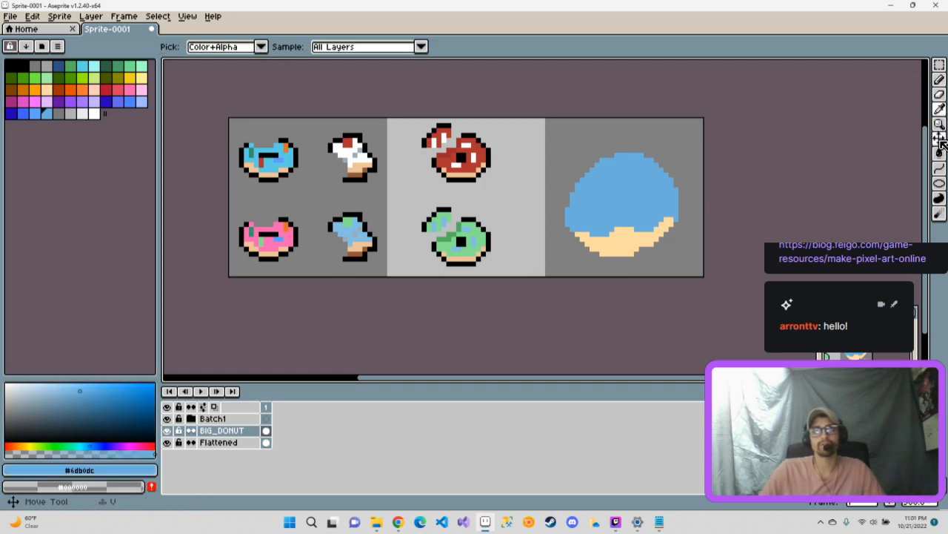
{"action": "left_click", "coordinate": [939, 79]}
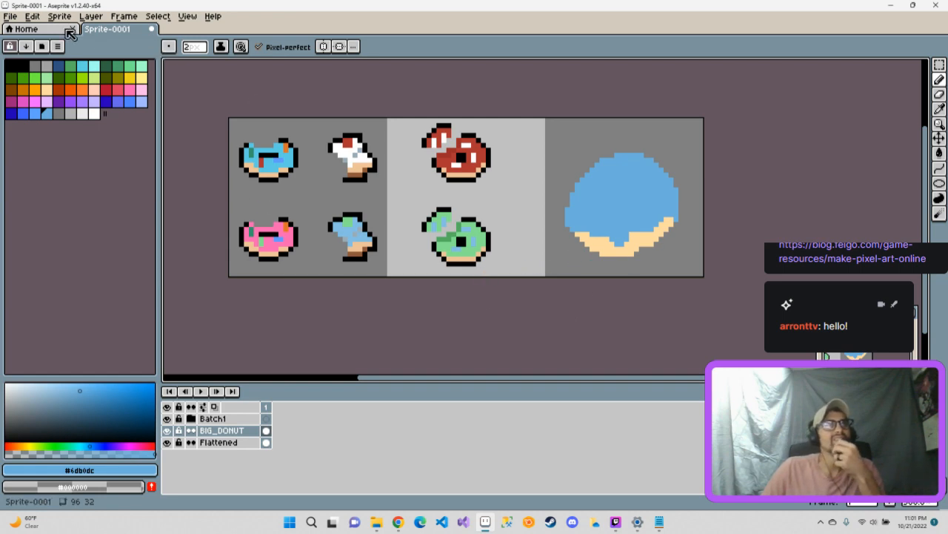
Add an outside outline in black #000000 around the big donut with the Outline effect.
{"action": "left_click", "coordinate": [10, 16]}
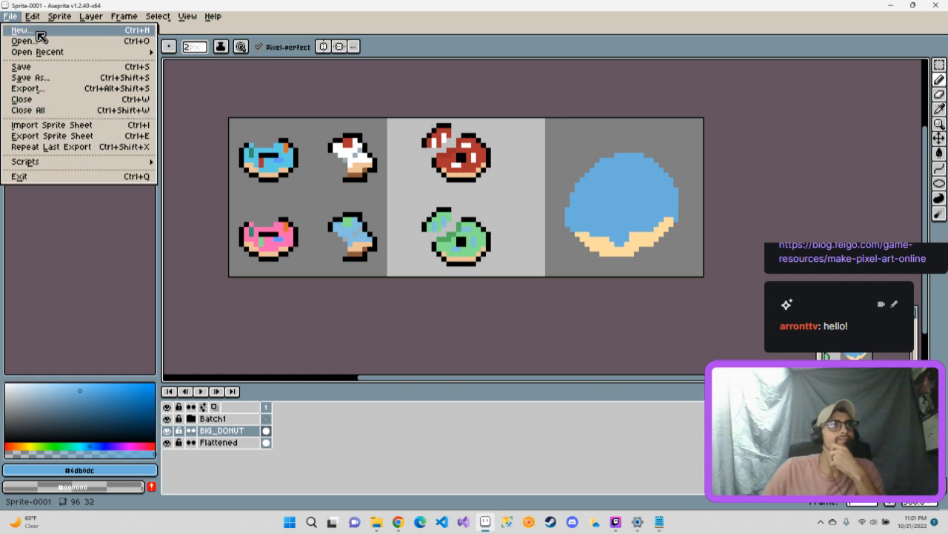
{"action": "mouse_move", "coordinate": [41, 16]}
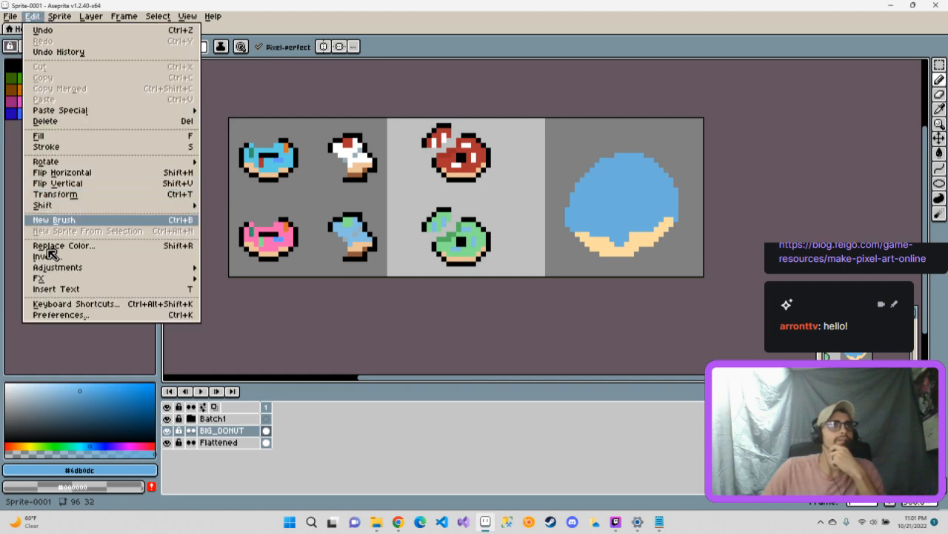
{"action": "mouse_move", "coordinate": [64, 279]}
{"action": "left_click", "coordinate": [244, 284]}
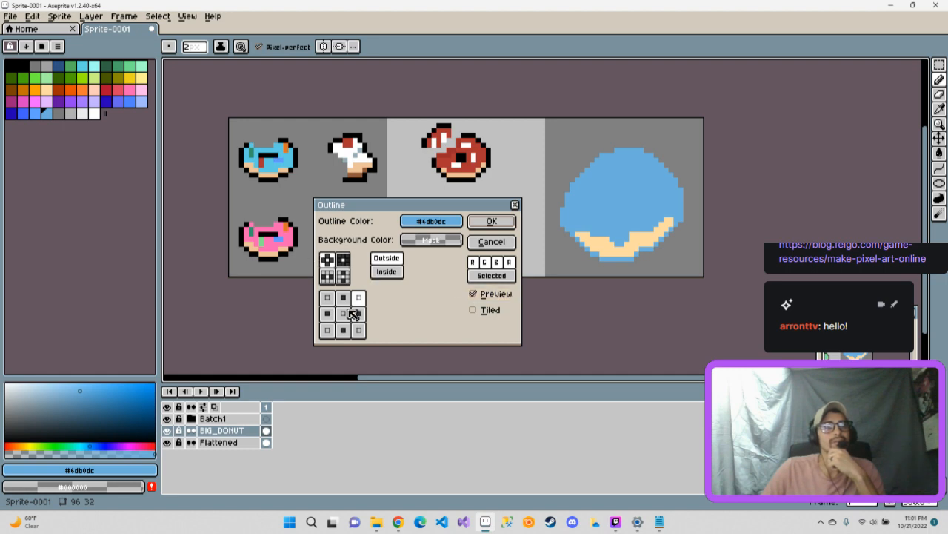
{"action": "left_click", "coordinate": [446, 224]}
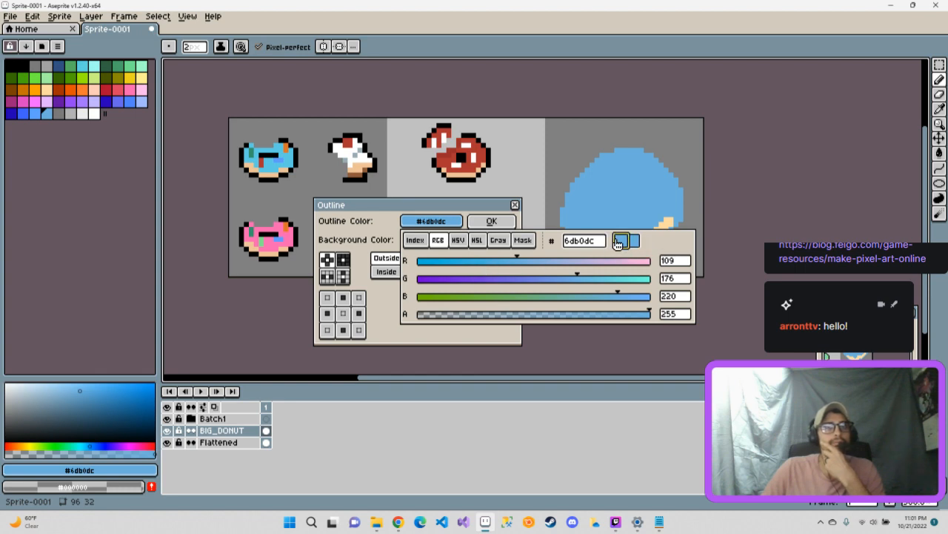
{"action": "left_click", "coordinate": [599, 243]}
{"action": "left_click", "coordinate": [560, 261]}
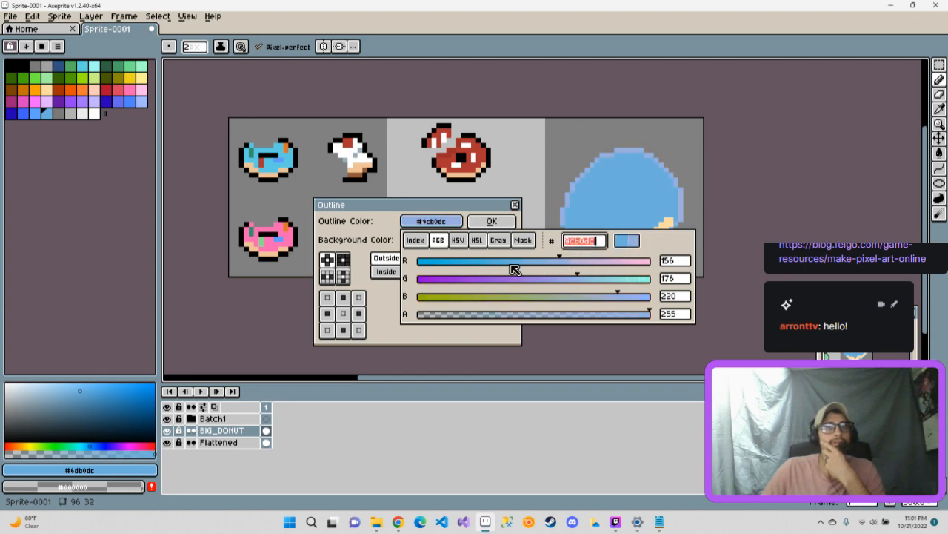
{"action": "left_click_drag", "start_coordinate": [510, 265], "coordinate": [373, 263]}
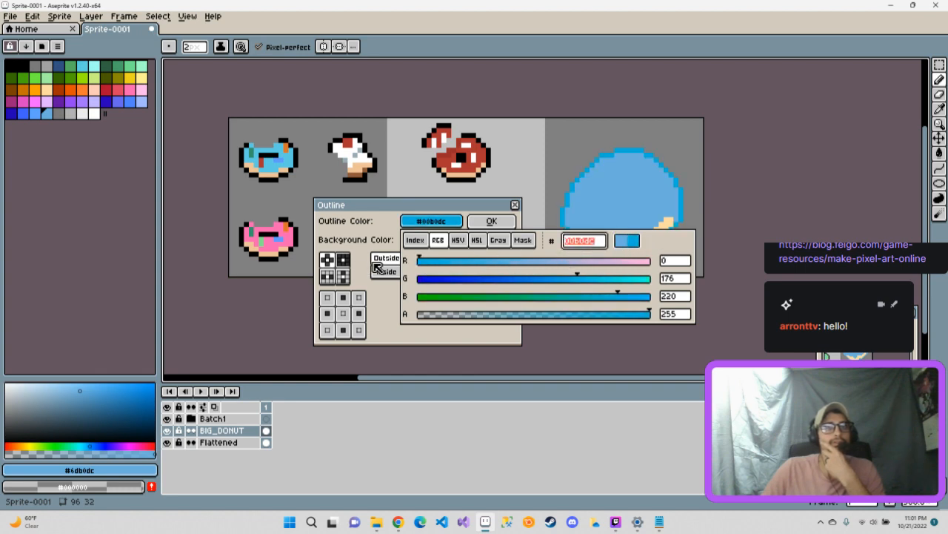
{"action": "left_click", "coordinate": [449, 228]}
{"action": "left_click_drag", "start_coordinate": [539, 278], "coordinate": [415, 300]}
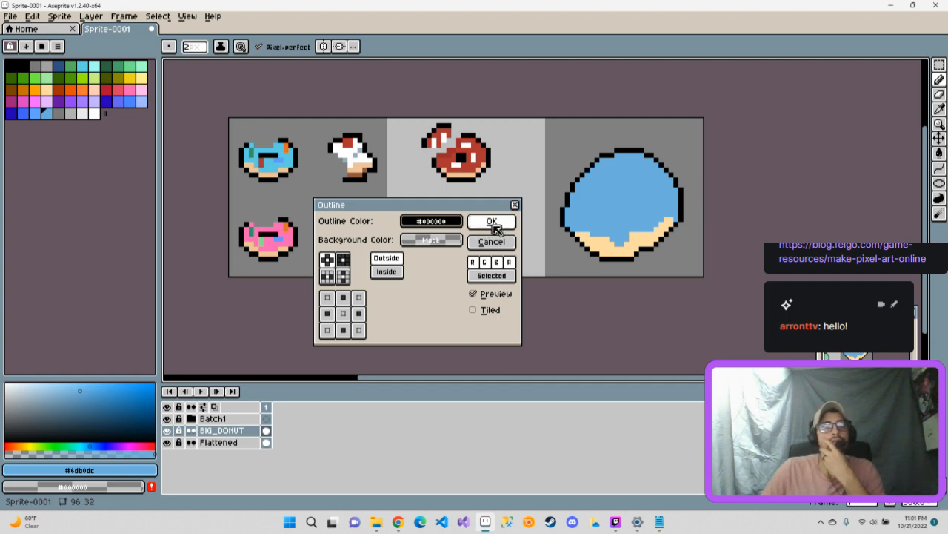
{"action": "left_click", "coordinate": [492, 222]}
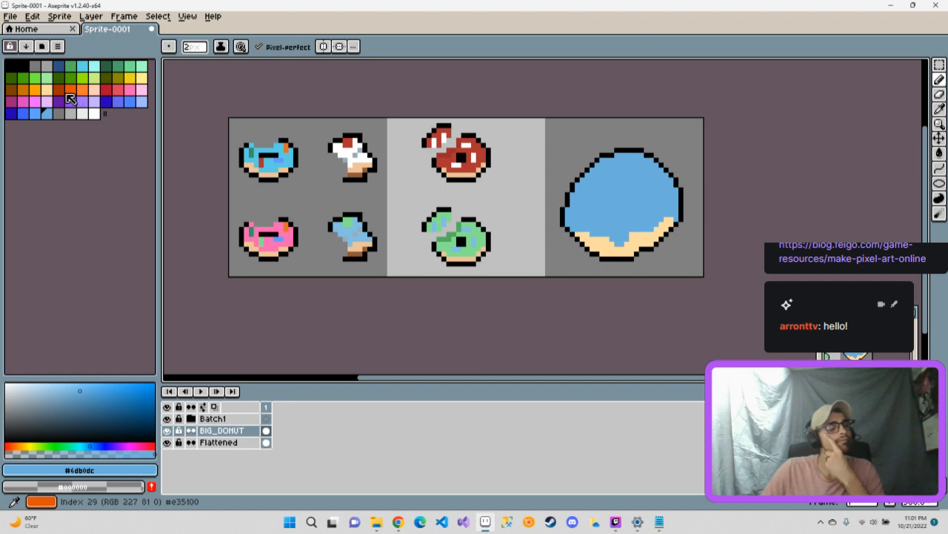
Try to paint a filled black oval hole in the middle of the icing with the 2 px Pencil.
{"action": "left_click", "coordinate": [9, 66]}
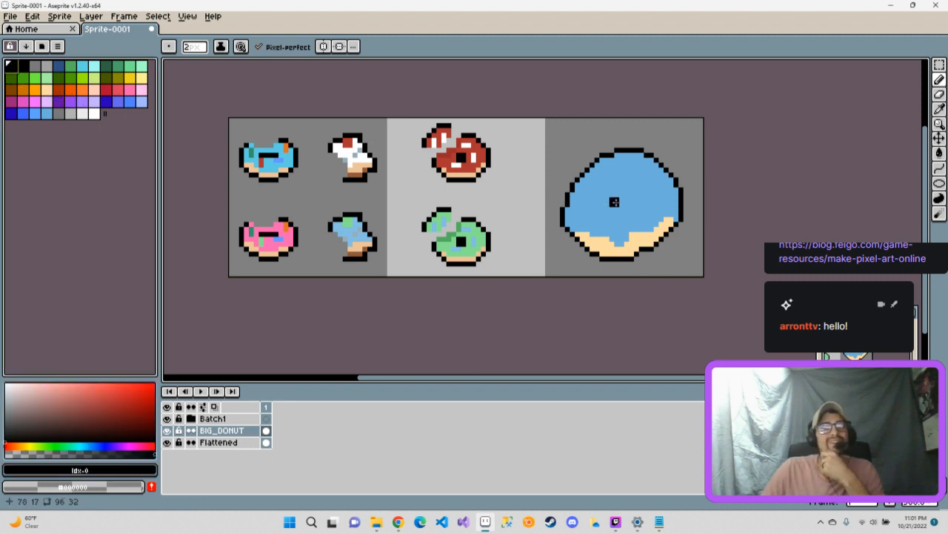
{"action": "mouse_move", "coordinate": [619, 193]}
{"action": "left_mouse_down"}
{"action": "mouse_move", "coordinate": [594, 197]}
{"action": "mouse_move", "coordinate": [602, 219]}
{"action": "mouse_move", "coordinate": [636, 194]}
{"action": "mouse_move", "coordinate": [621, 206]}
{"action": "left_mouse_up"}
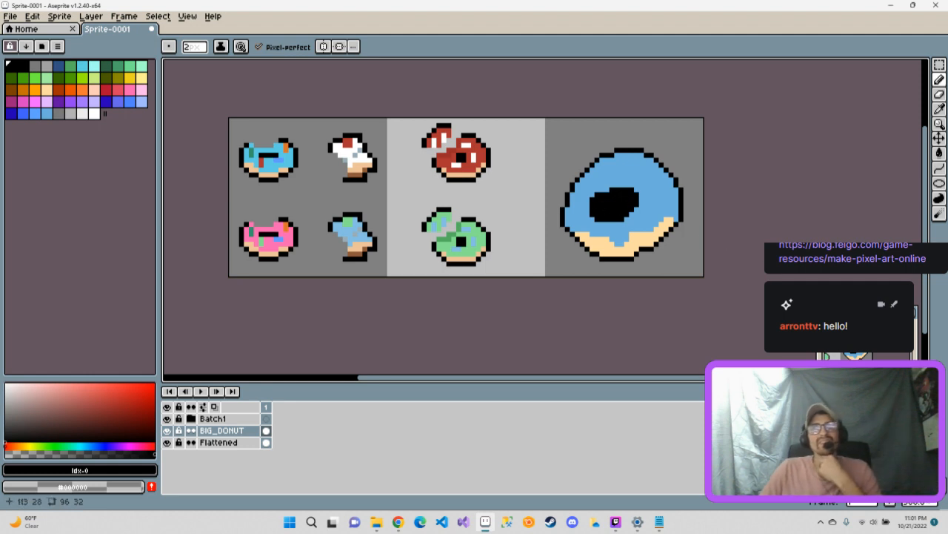
{"action": "key", "text": "ctrl+z"}
{"action": "key", "text": "ctrl+z"}
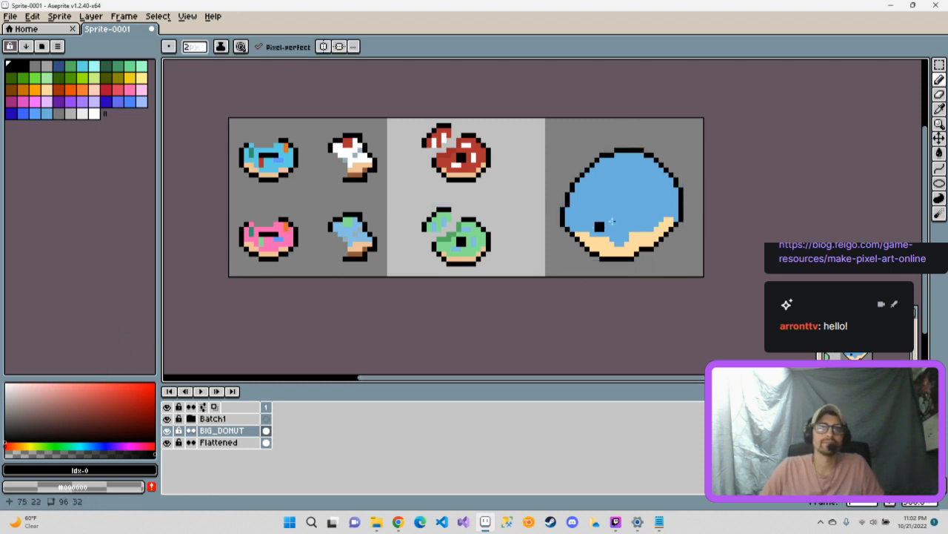
Lasso a small slanted oval selection about 8 × 6 px in the middle of the icing for the donut hole.
{"action": "left_click", "coordinate": [940, 65]}
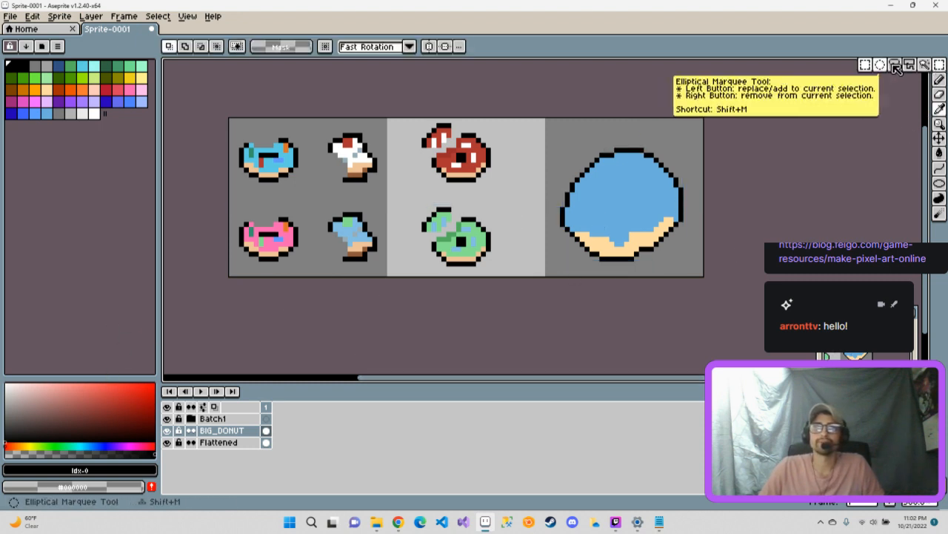
{"action": "left_click", "coordinate": [895, 65]}
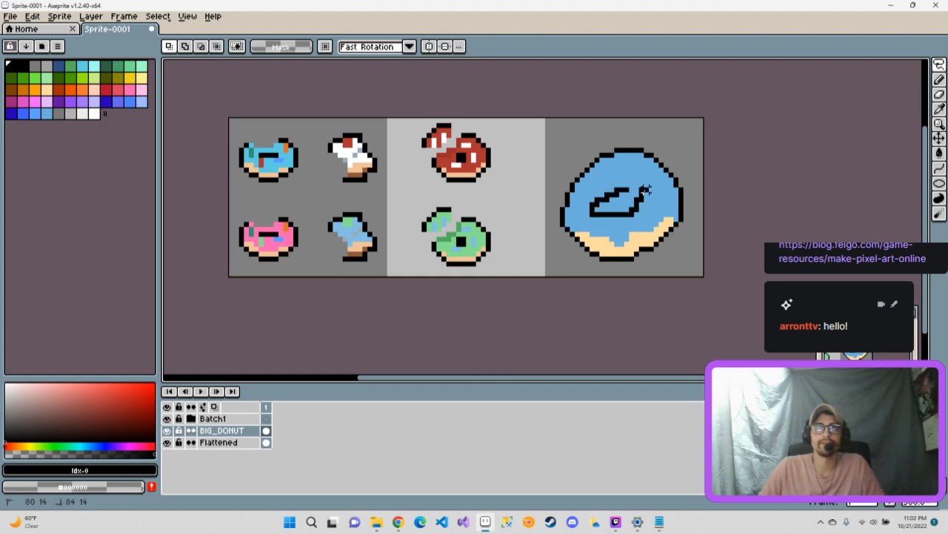
{"action": "left_click_drag", "start_coordinate": [645, 190], "coordinate": [643, 191]}
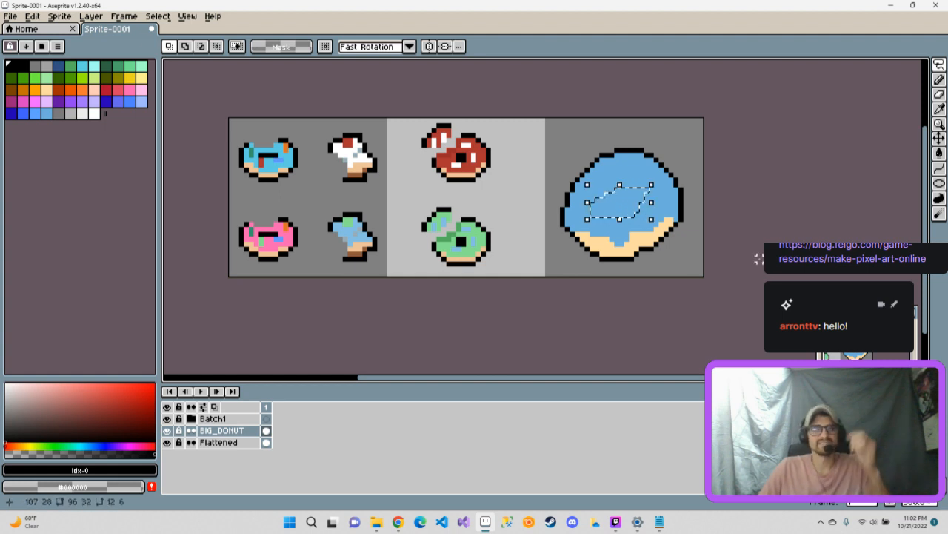
{"action": "left_click", "coordinate": [645, 213]}
{"action": "left_click", "coordinate": [642, 199]}
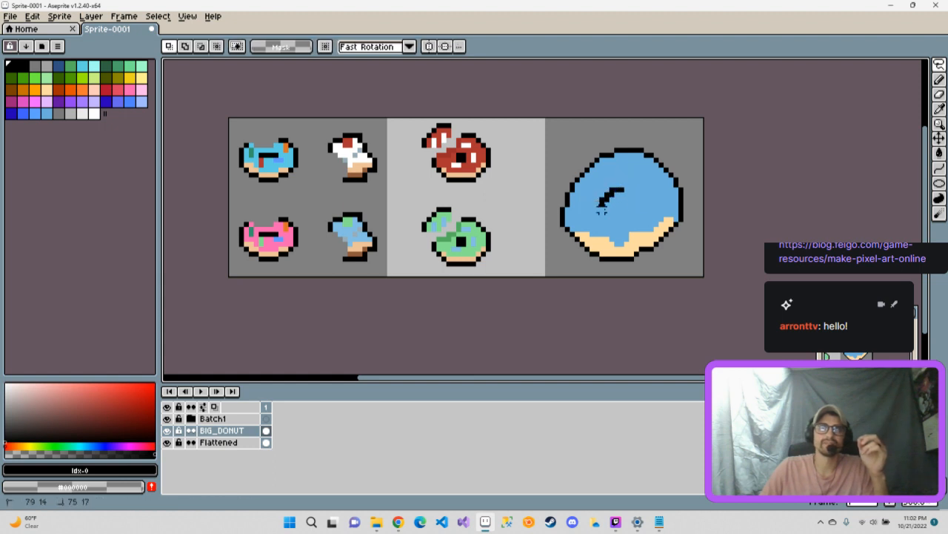
{"action": "left_click_drag", "start_coordinate": [621, 185], "coordinate": [628, 185]}
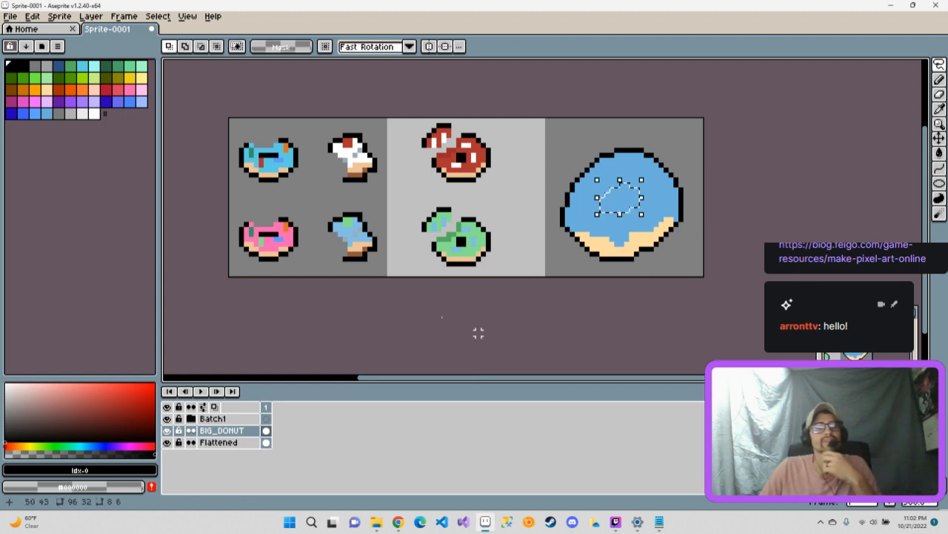
Fill the hole selection with dark blue Idx-4 and move the big donut one pixel right and one pixel up.
{"action": "left_click", "coordinate": [59, 66]}
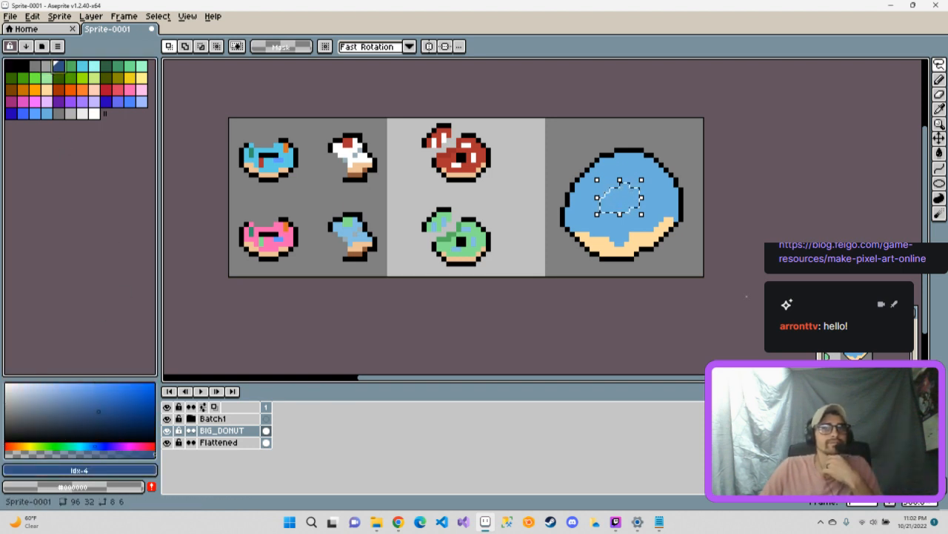
{"action": "left_click", "coordinate": [940, 153]}
{"action": "left_click", "coordinate": [622, 199]}
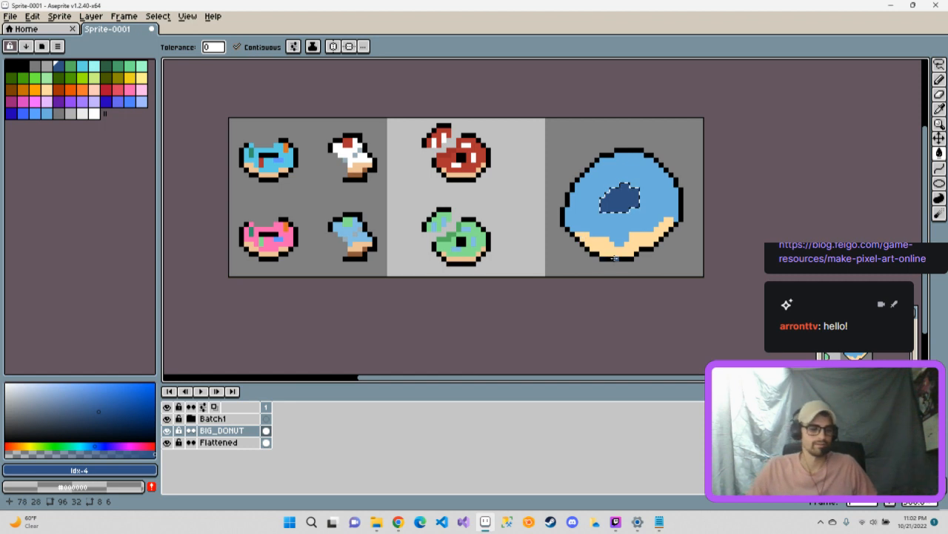
{"action": "key", "text": "v"}
{"action": "left_click_drag", "start_coordinate": [601, 211], "coordinate": [608, 201]}
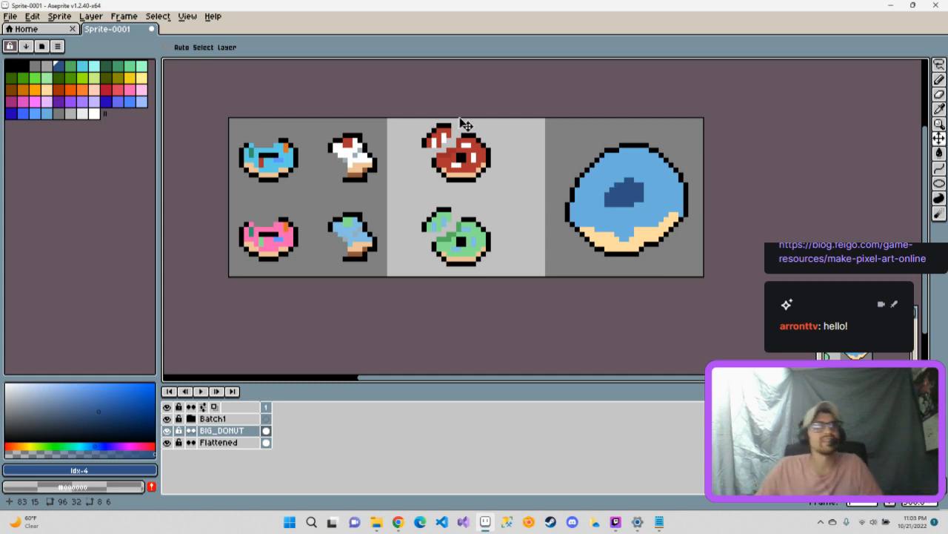
Draw a black outline around the inside edge of the selected hole with the Pencil at 1 px.
{"action": "left_click", "coordinate": [12, 66]}
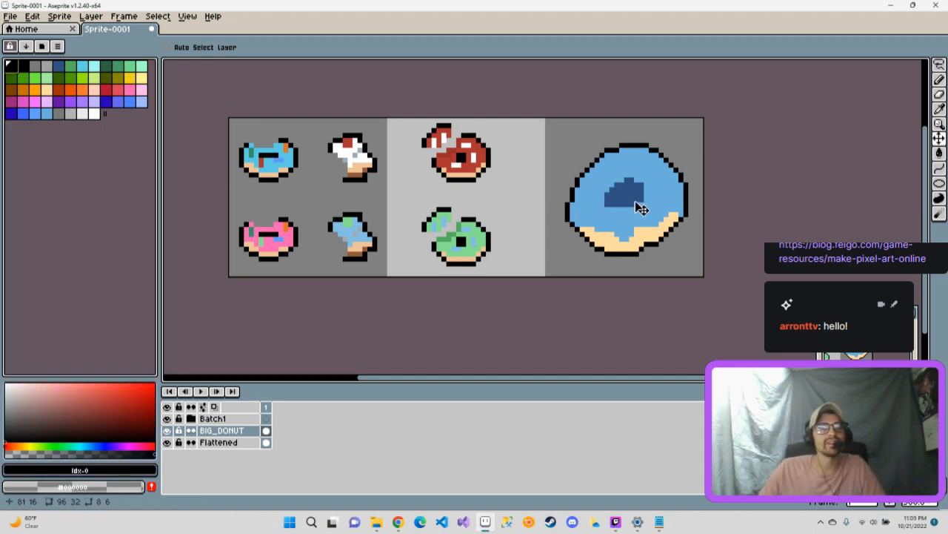
{"action": "left_click", "coordinate": [939, 80]}
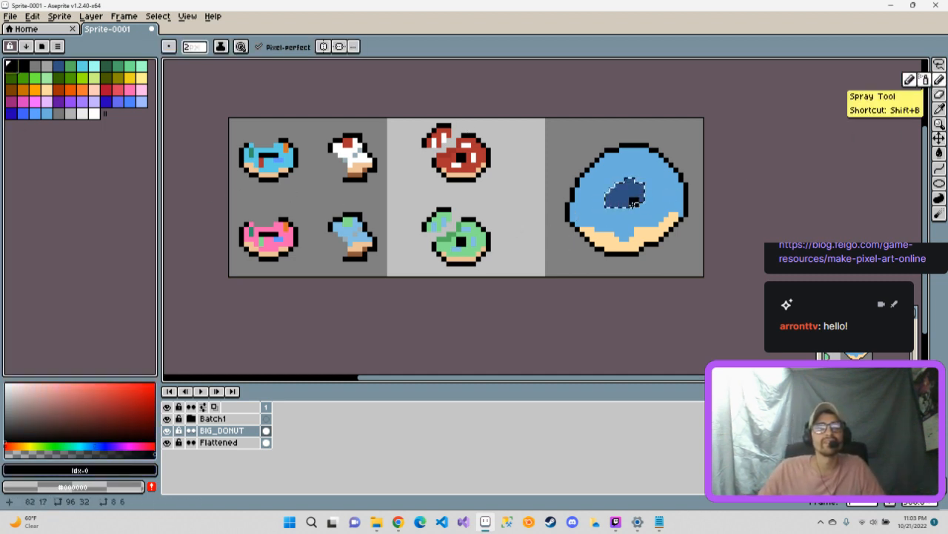
{"action": "scroll", "coordinate": [631, 205], "scroll_direction": "down", "scroll_amount": 1}
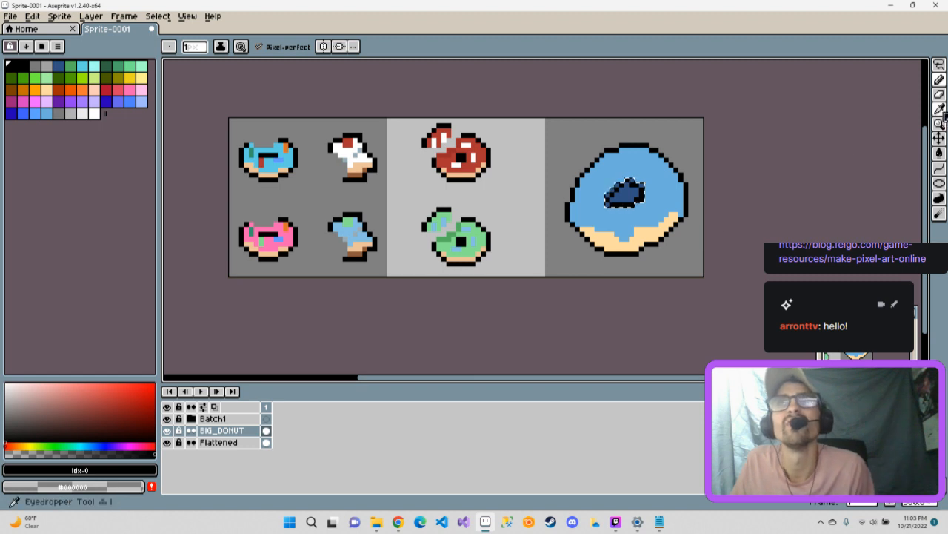
{"action": "key", "text": "b"}
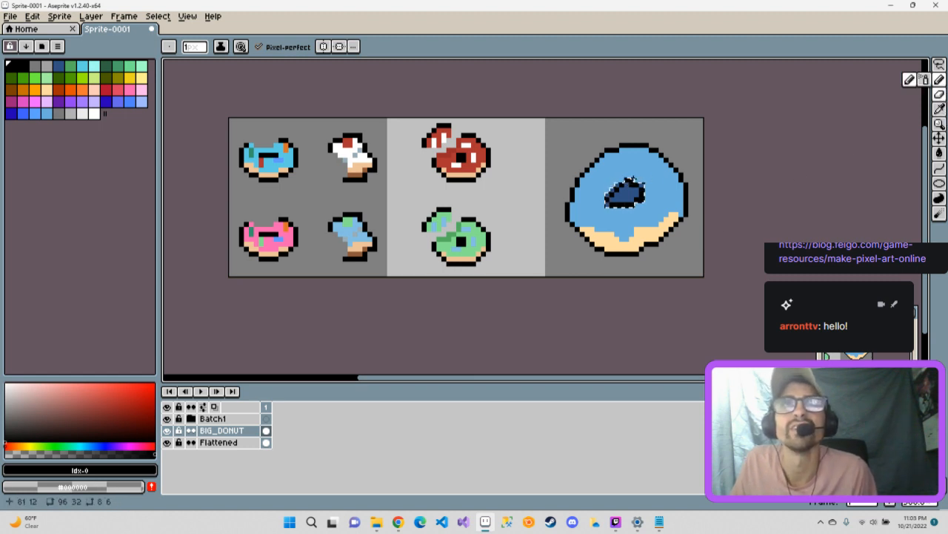
{"action": "left_click_drag", "start_coordinate": [632, 184], "coordinate": [649, 185]}
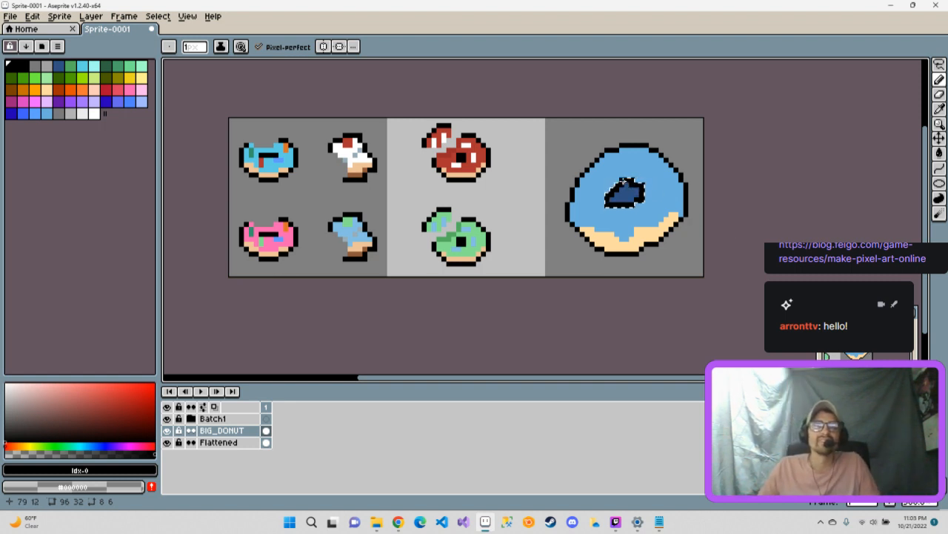
Switch to the Rectangular Marquee and clear the selection around the donut hole.
{"action": "left_click", "coordinate": [938, 67]}
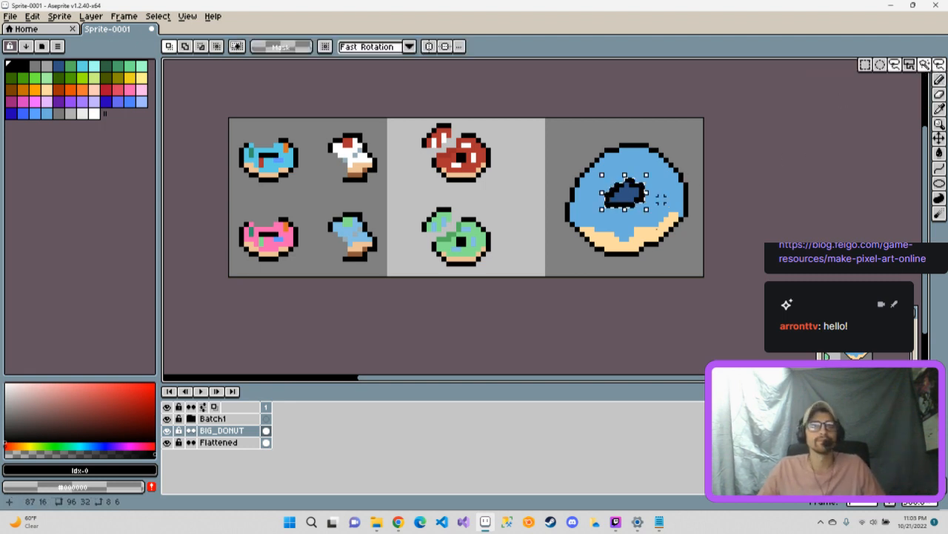
{"action": "key", "text": "v"}
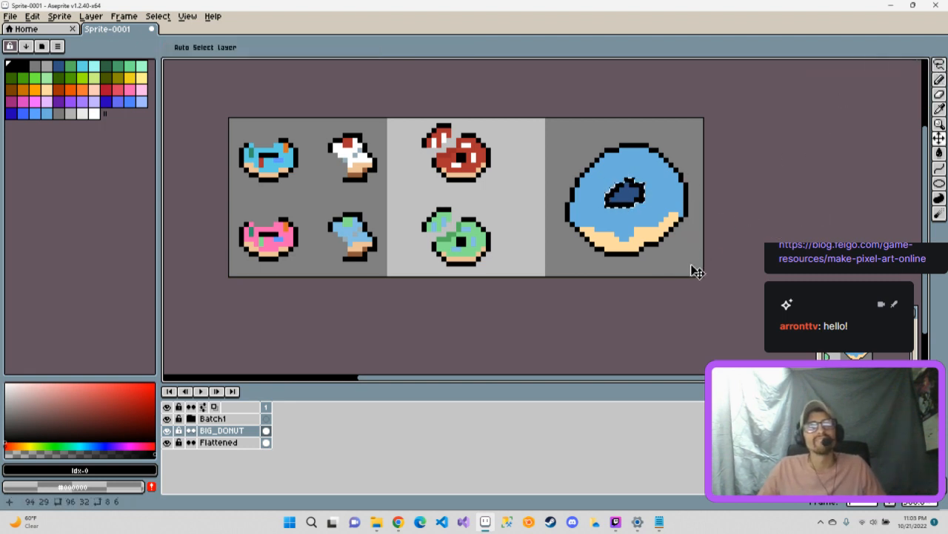
{"action": "left_click", "coordinate": [938, 67]}
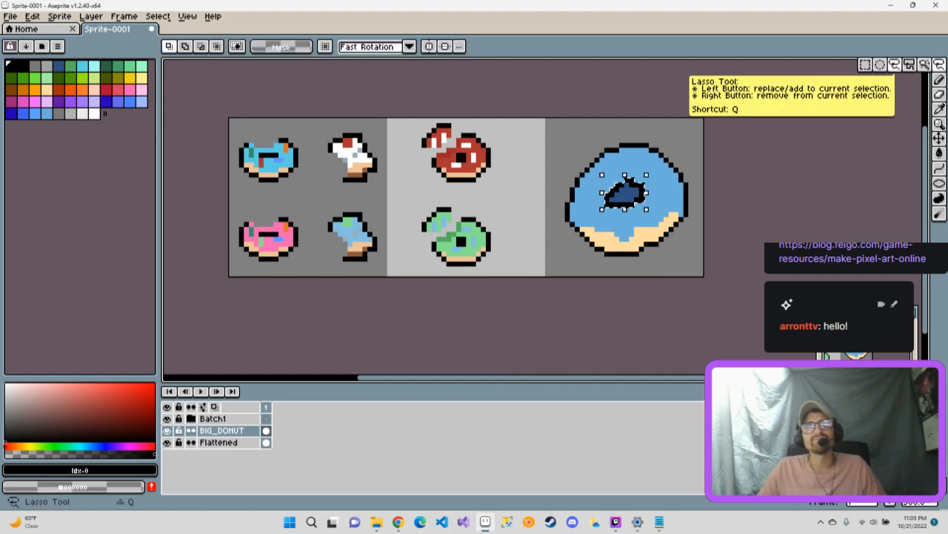
{"action": "left_click", "coordinate": [939, 79]}
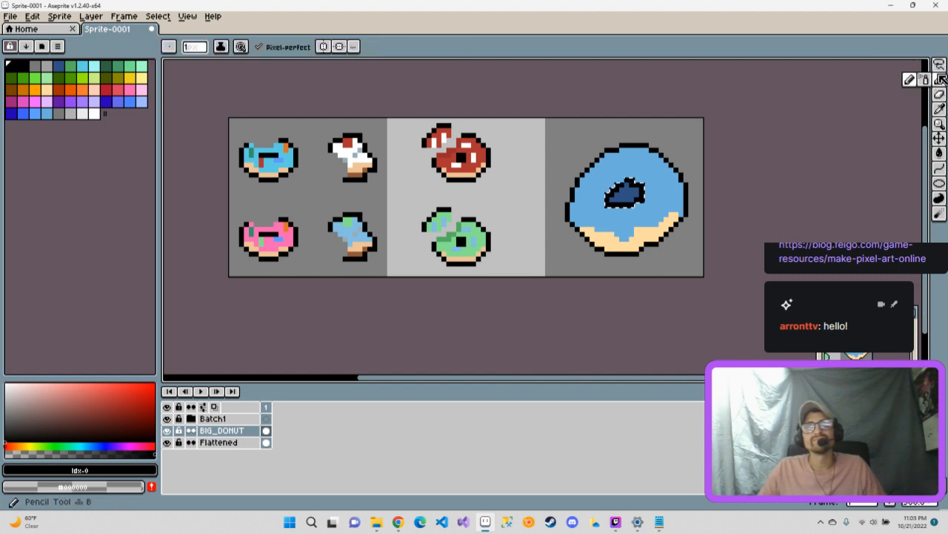
{"action": "left_click", "coordinate": [939, 66]}
{"action": "left_click", "coordinate": [868, 66]}
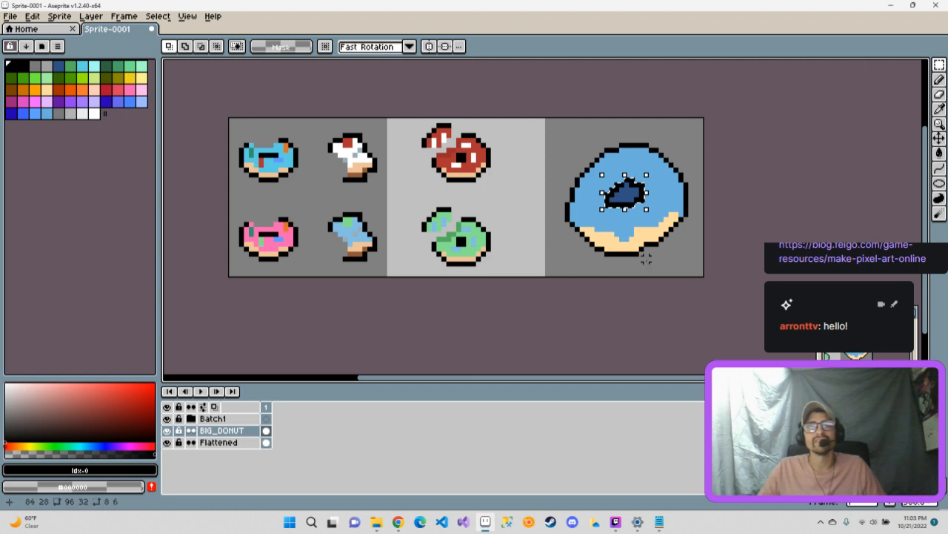
{"action": "left_click", "coordinate": [670, 259]}
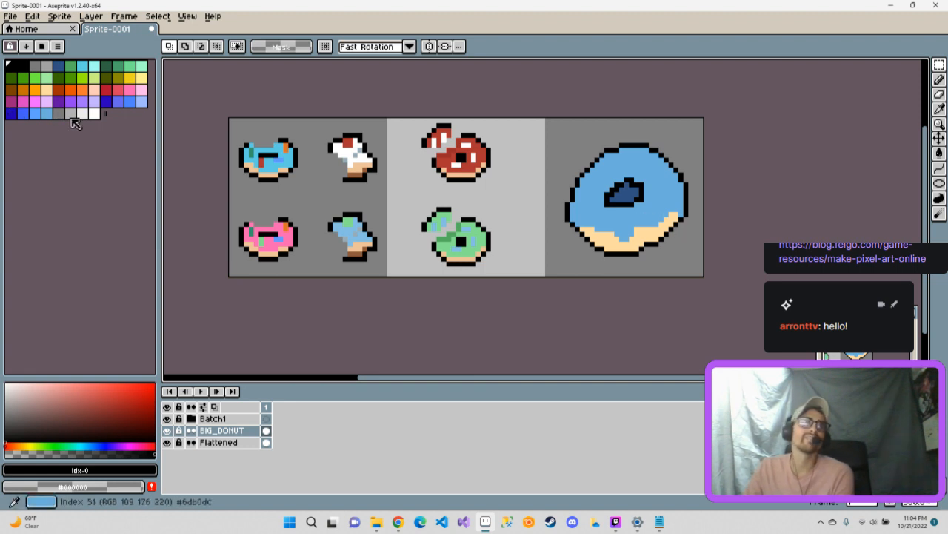
Paint tan Idx-27 dough pixels inside the lower-right edge of the hole with the 1 px Pencil.
{"action": "left_click", "coordinate": [47, 89]}
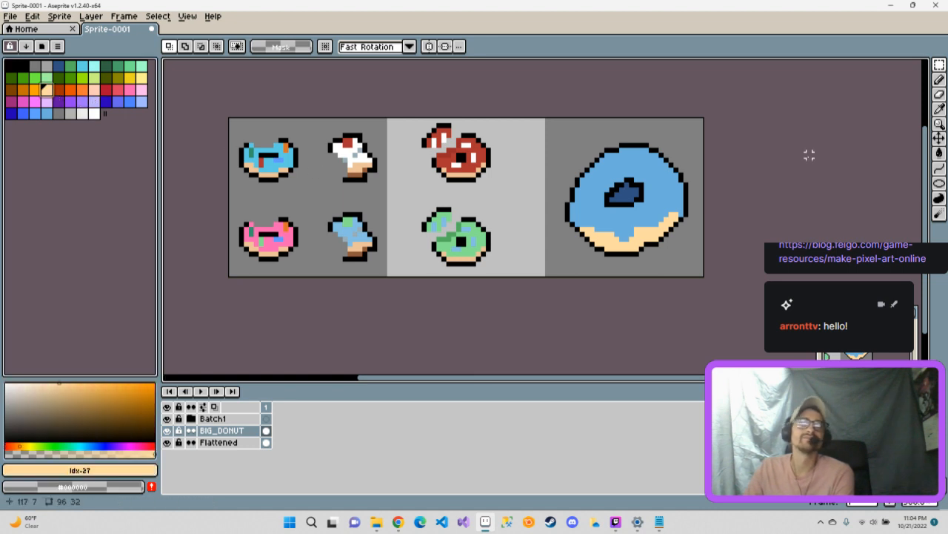
{"action": "key", "text": "b"}
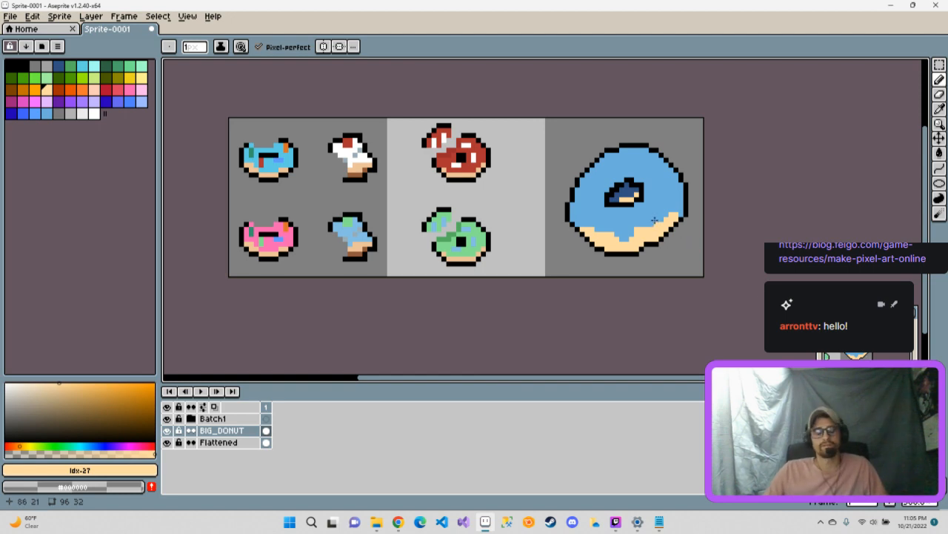
{"action": "key", "text": "v"}
{"action": "key", "text": "b"}
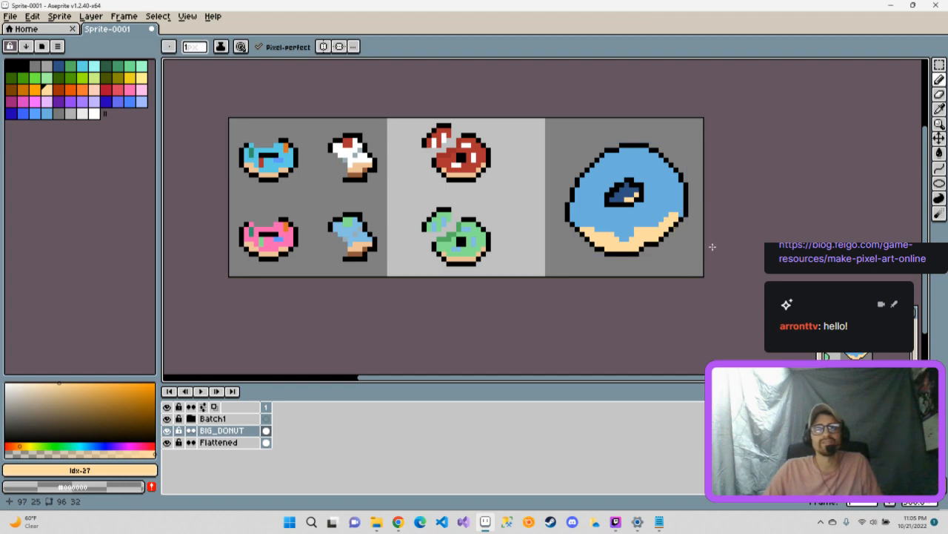
{"action": "left_click", "coordinate": [646, 203]}
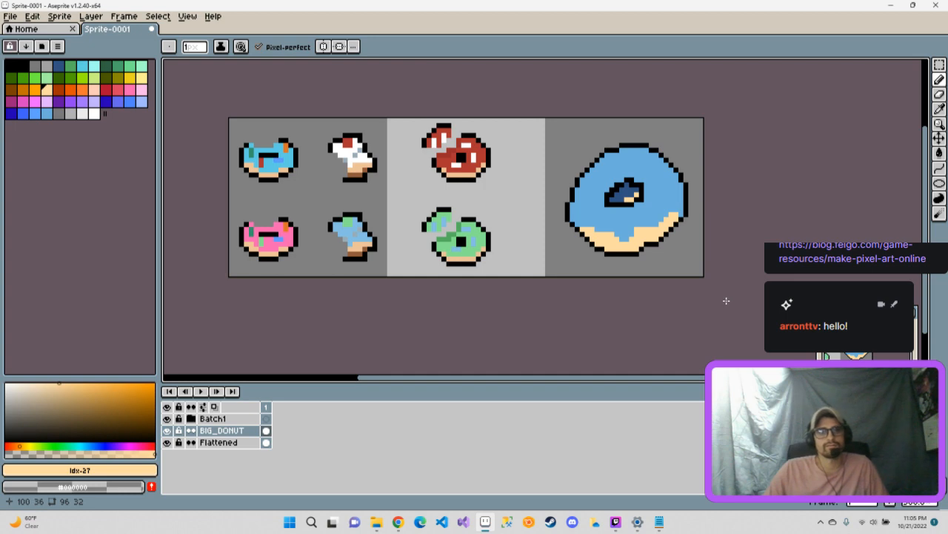
Draw short white #ffffff sprinkles in varied directions all around the blue icing with the 1 px Pencil.
{"action": "left_click", "coordinate": [93, 113]}
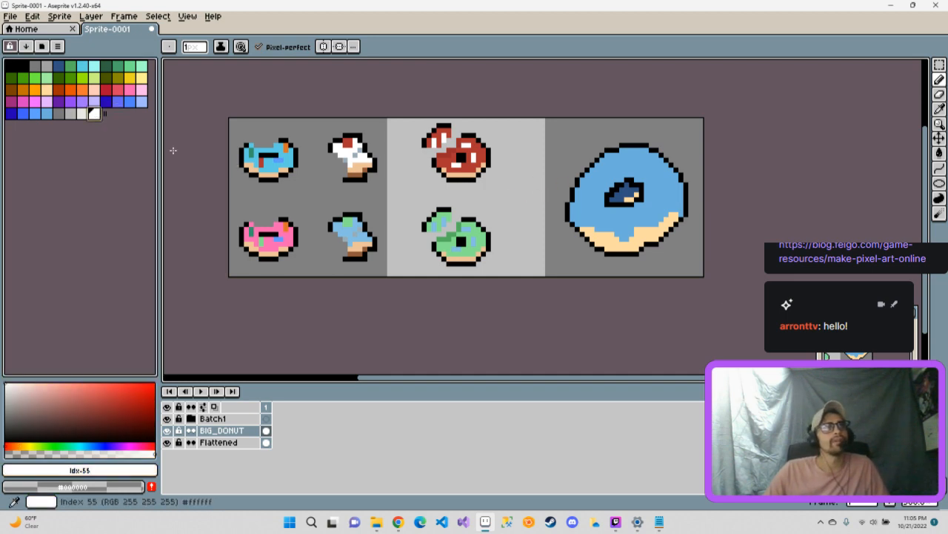
{"action": "left_click", "coordinate": [612, 164]}
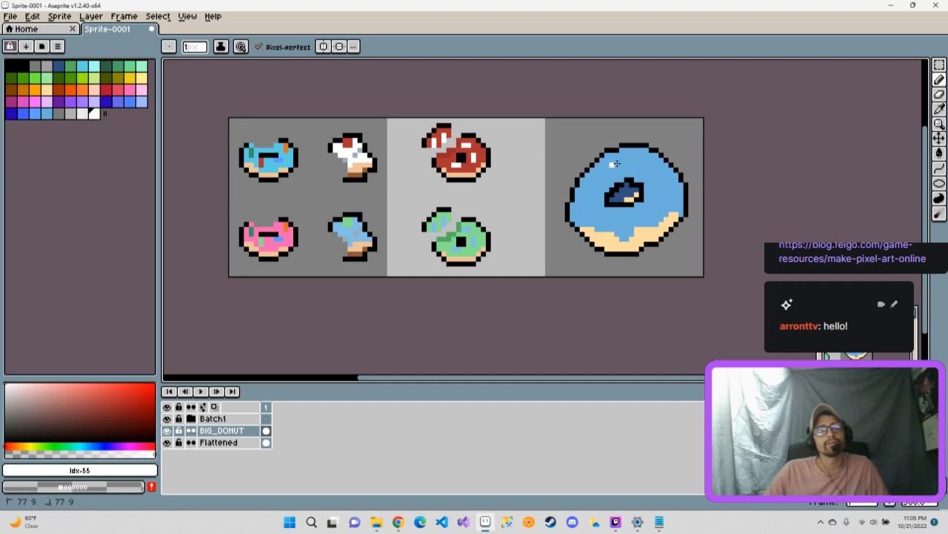
{"action": "left_click_drag", "start_coordinate": [624, 163], "coordinate": [633, 163]}
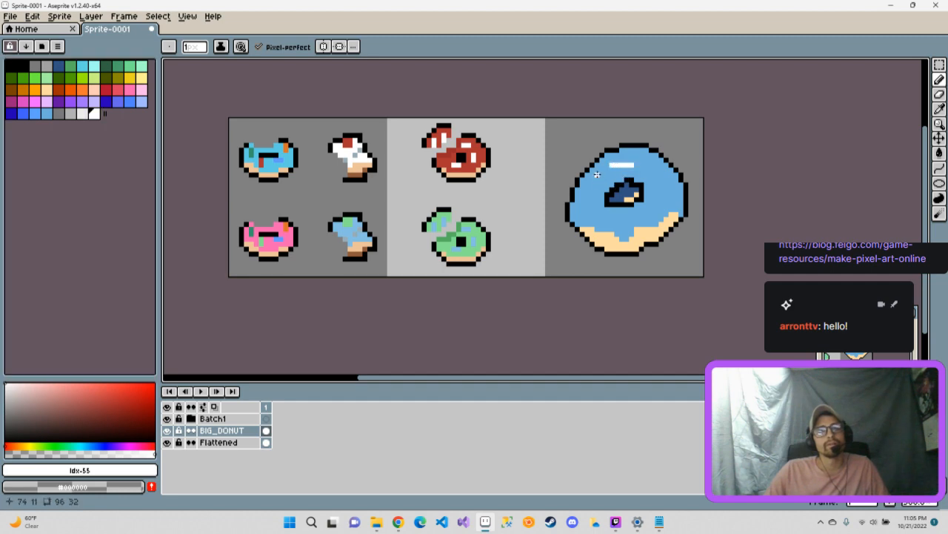
{"action": "key", "text": "ctrl+z"}
{"action": "key", "text": "ctrl+z"}
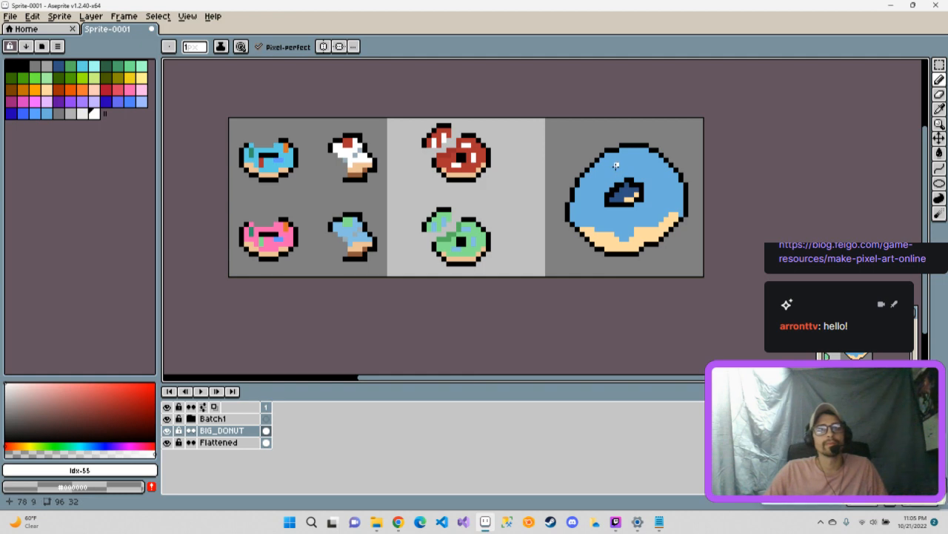
{"action": "left_click_drag", "start_coordinate": [620, 164], "coordinate": [634, 164]}
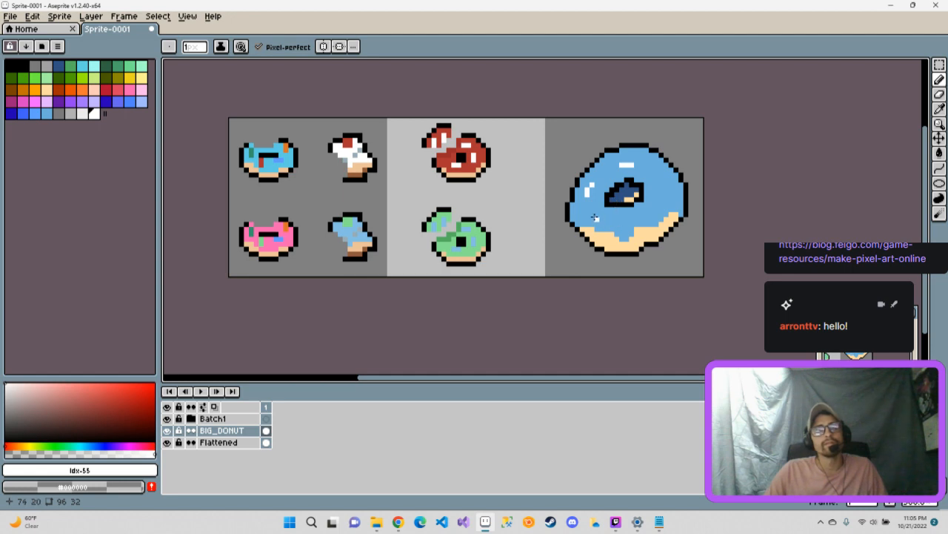
{"action": "mouse_move", "coordinate": [596, 215]}
{"action": "left_mouse_down"}
{"action": "mouse_move", "coordinate": [628, 215]}
{"action": "mouse_move", "coordinate": [628, 225]}
{"action": "mouse_move", "coordinate": [659, 185]}
{"action": "mouse_move", "coordinate": [658, 200]}
{"action": "mouse_move", "coordinate": [652, 164]}
{"action": "left_mouse_up"}
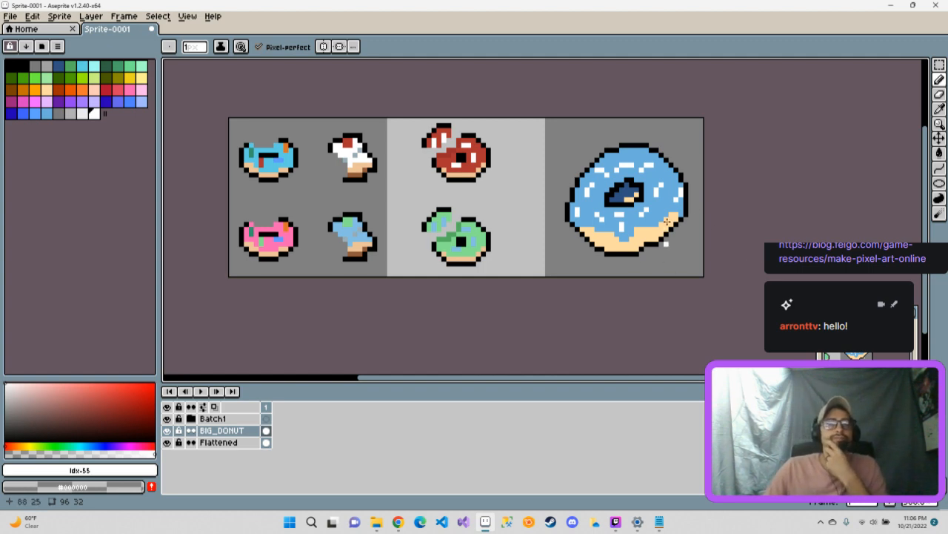
{"action": "left_click", "coordinate": [577, 244]}
{"action": "key", "text": "ctrl+z"}
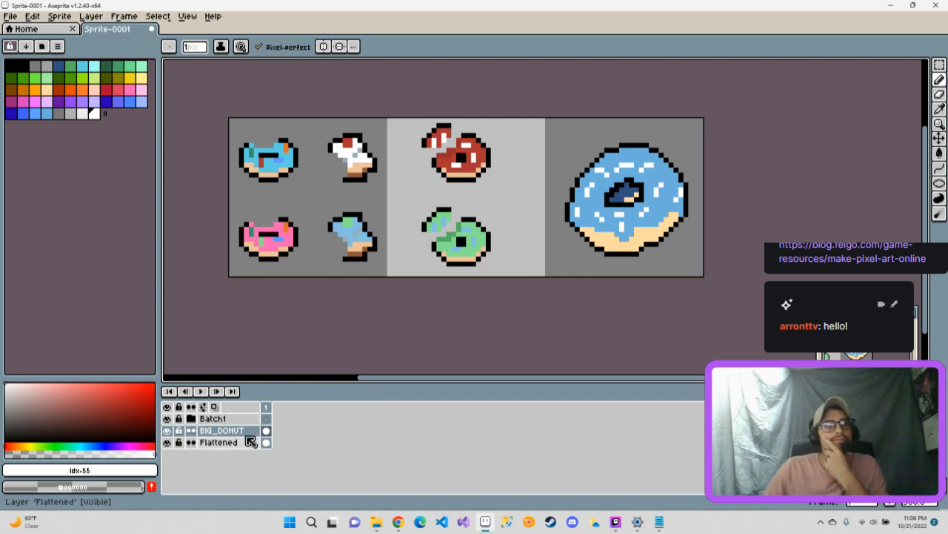
Put the Flattened layer into a new layer group.
{"action": "left_click", "coordinate": [191, 444]}
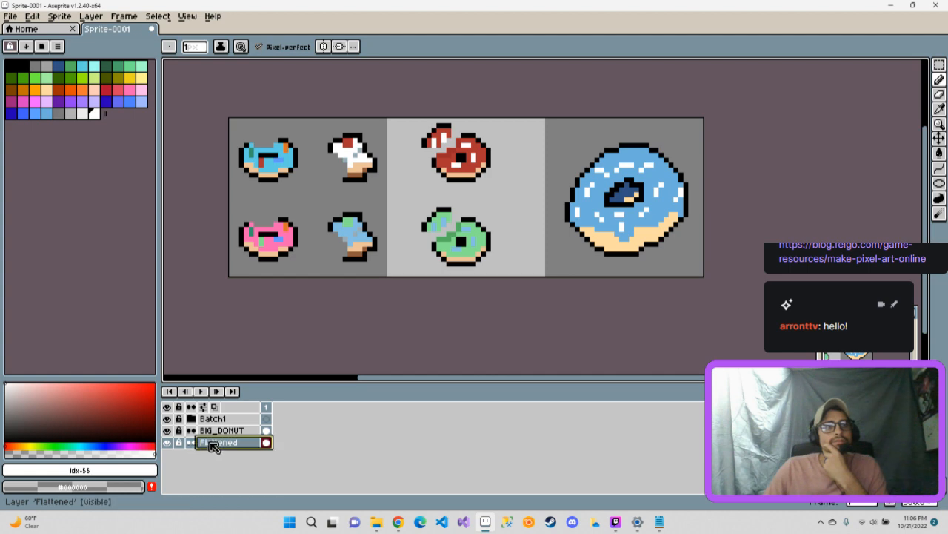
{"action": "right_click", "coordinate": [213, 445]}
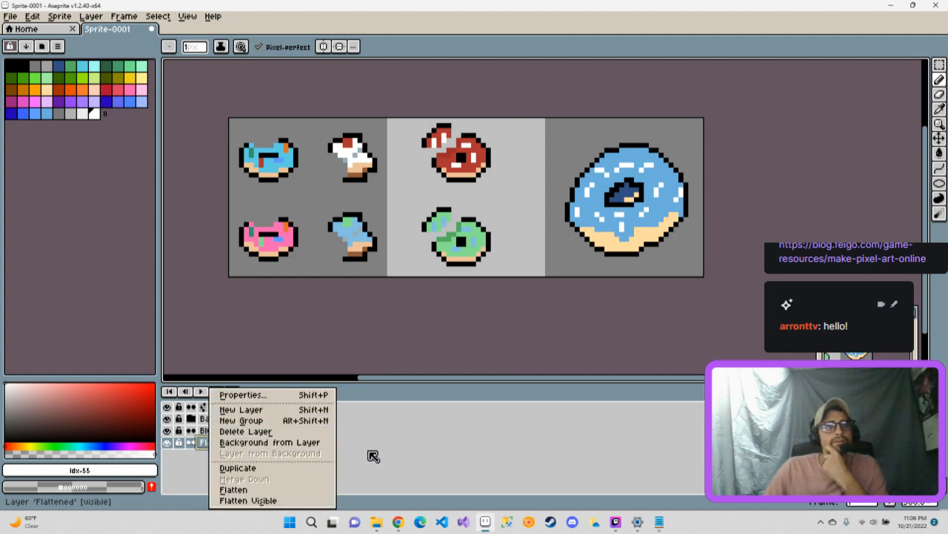
{"action": "left_click", "coordinate": [228, 420]}
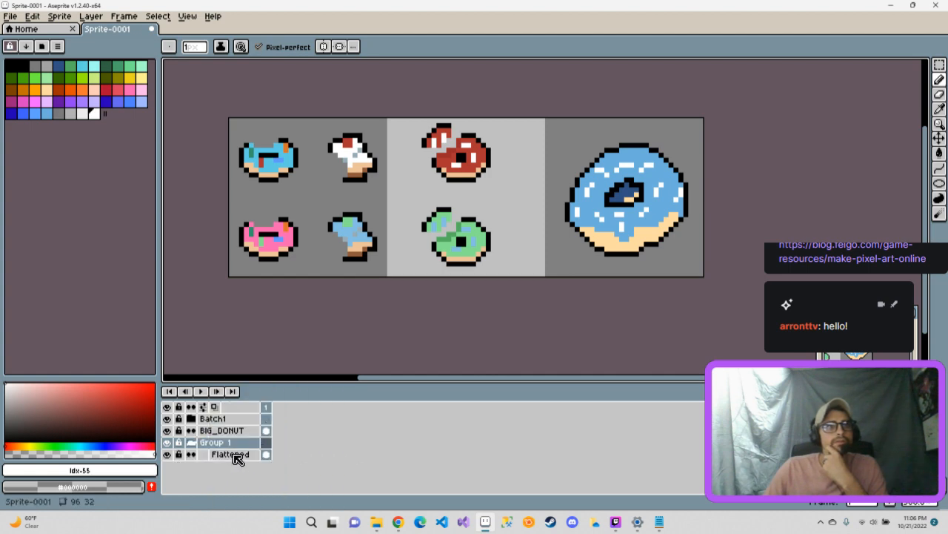
{"action": "left_click", "coordinate": [236, 445]}
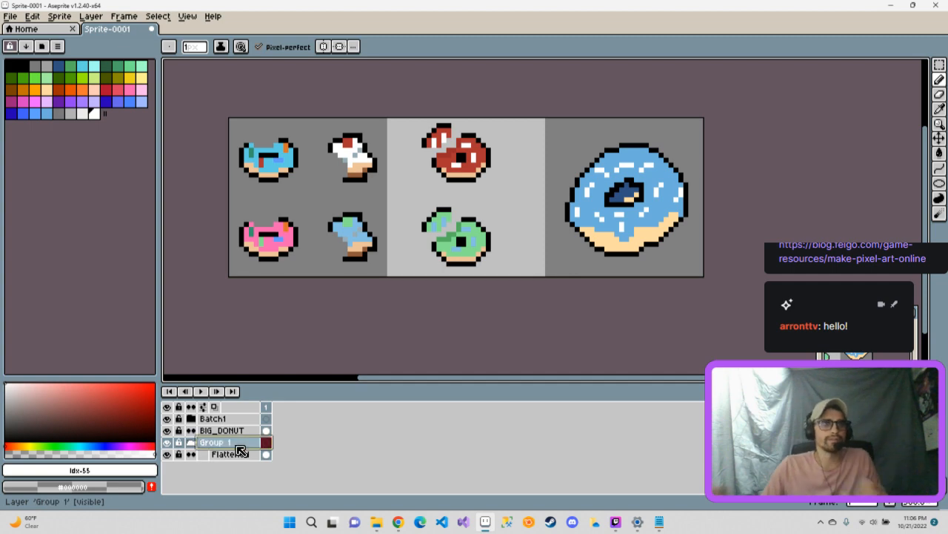
{"action": "key", "text": "shift+b"}
{"action": "type", "text": "atC"}
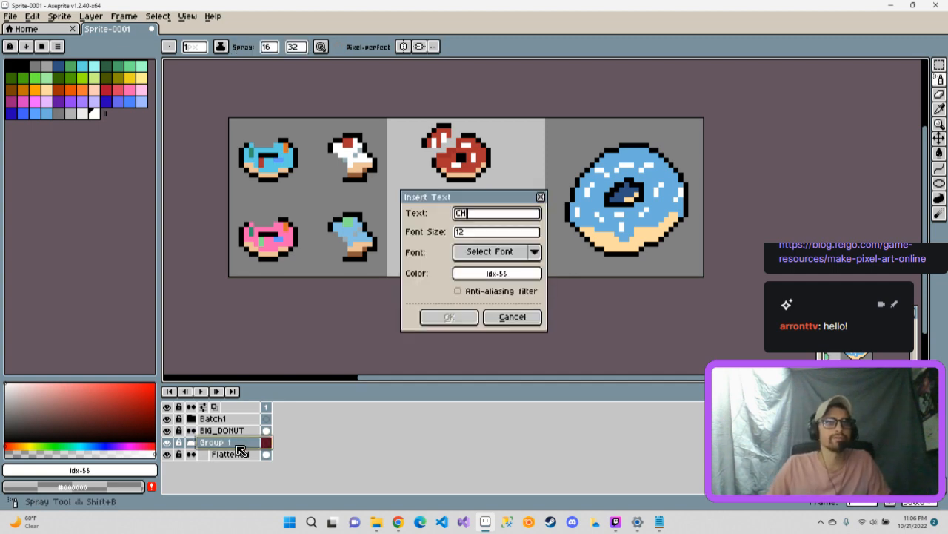
{"action": "left_click", "coordinate": [509, 323]}
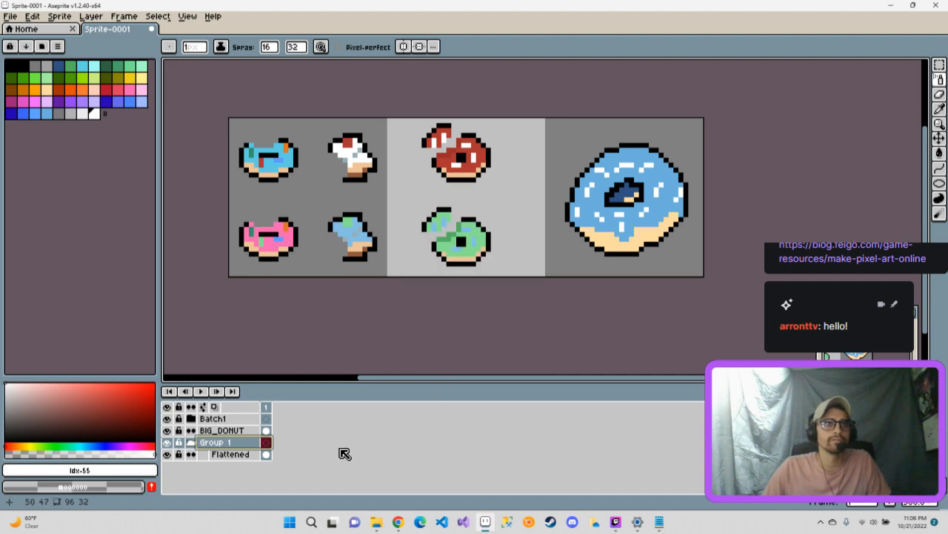
Rename the group holding the Flattened layer as Batch2 and collapse it.
{"action": "double_click", "coordinate": [223, 443]}
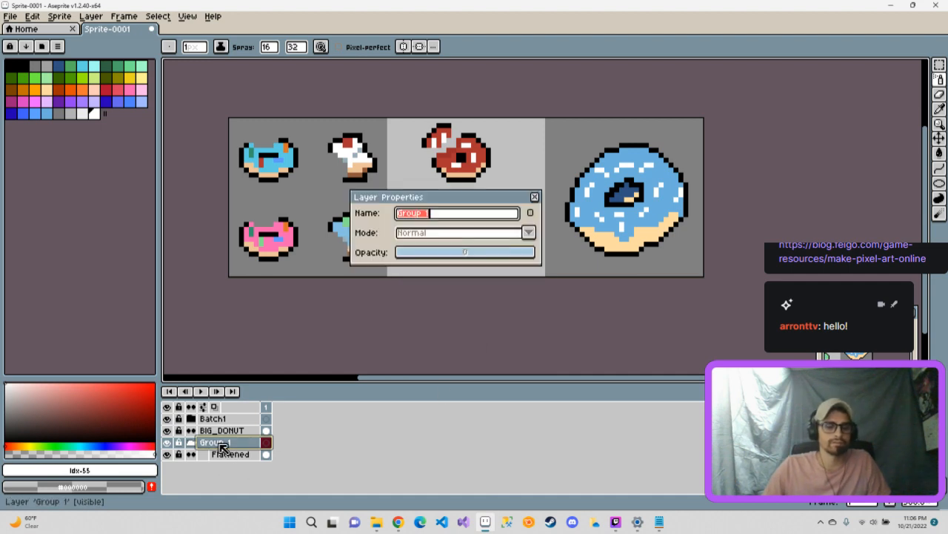
{"action": "type", "text": "bA"}
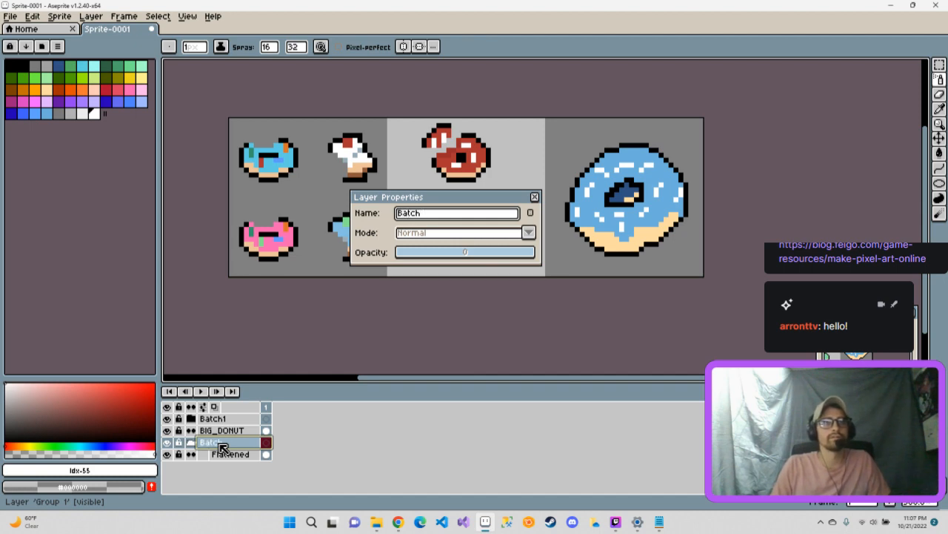
{"action": "key", "text": "Return"}
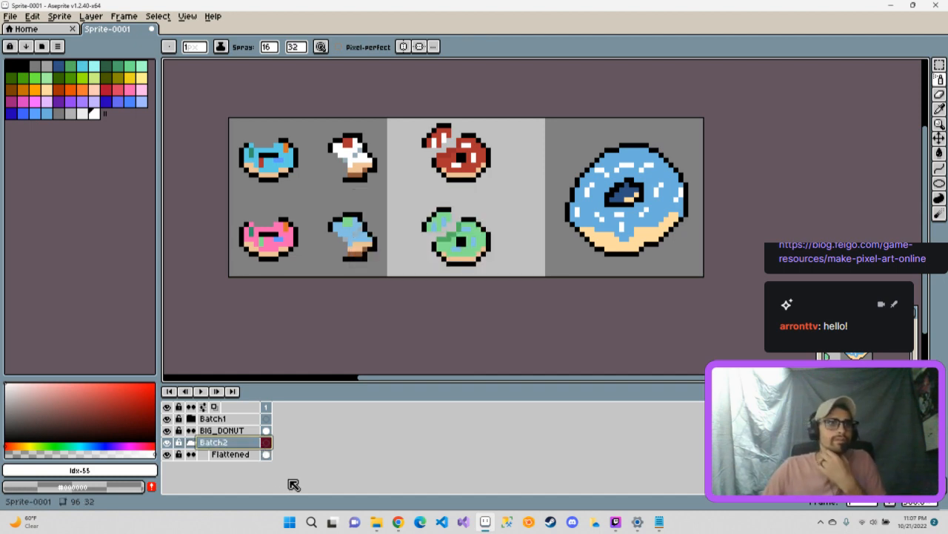
{"action": "left_click", "coordinate": [191, 443]}
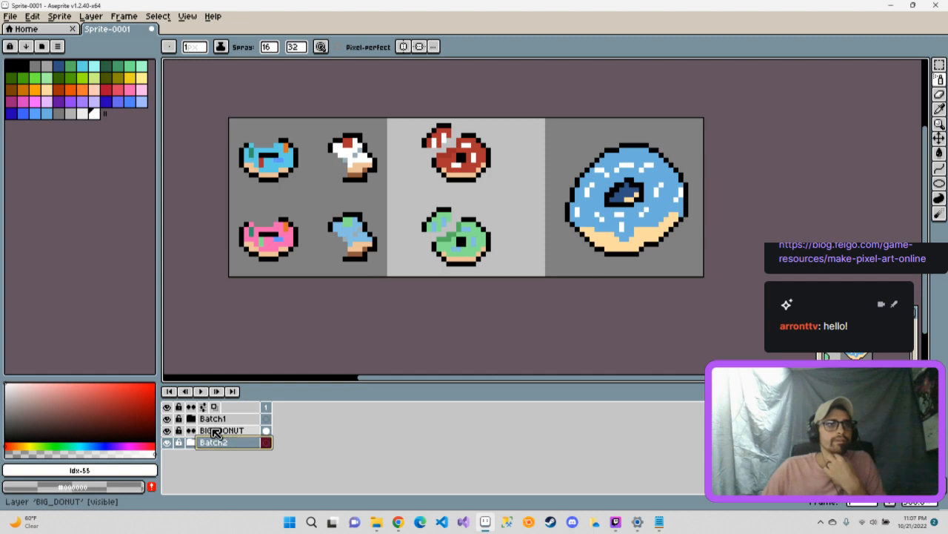
Add a new layer directly above BIG_DONUT and name it Glossiness.
{"action": "left_click", "coordinate": [215, 434]}
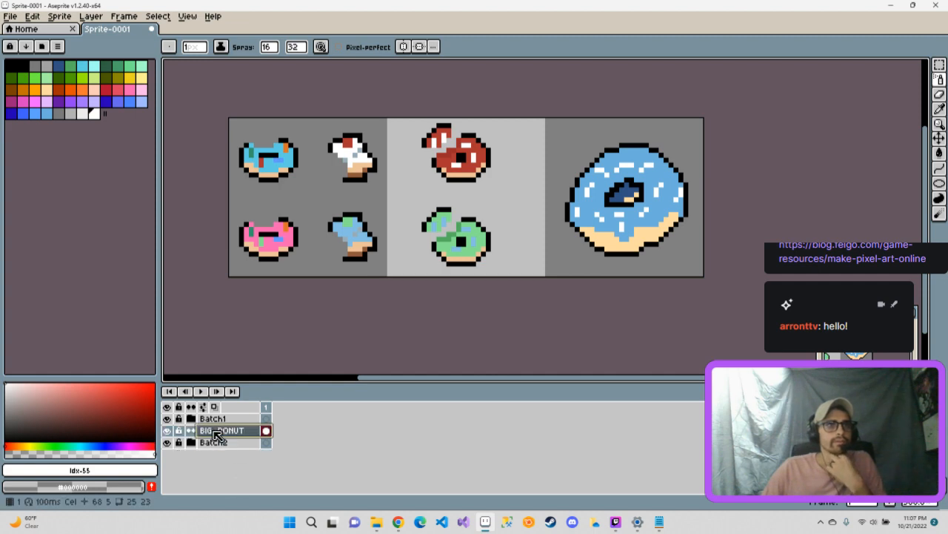
{"action": "right_click", "coordinate": [214, 433]}
{"action": "left_click", "coordinate": [263, 349]}
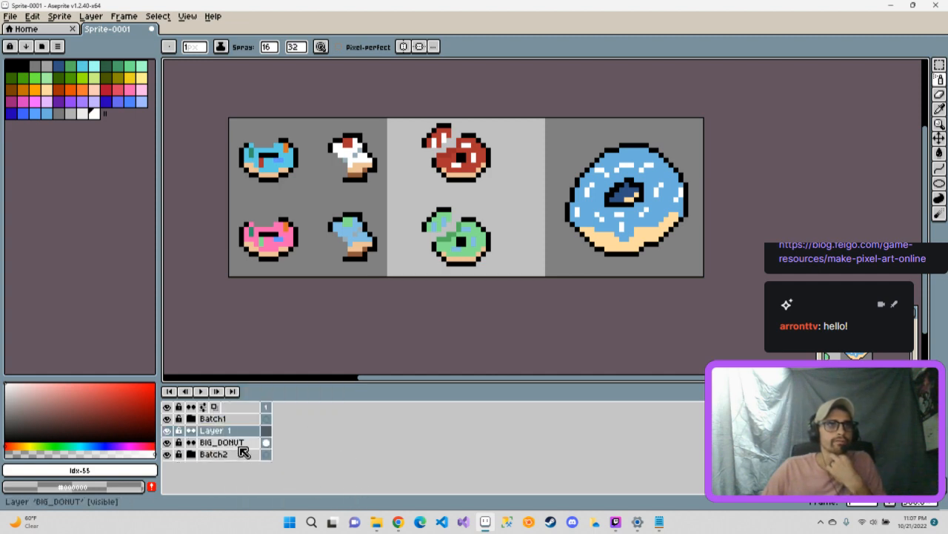
{"action": "double_click", "coordinate": [223, 431]}
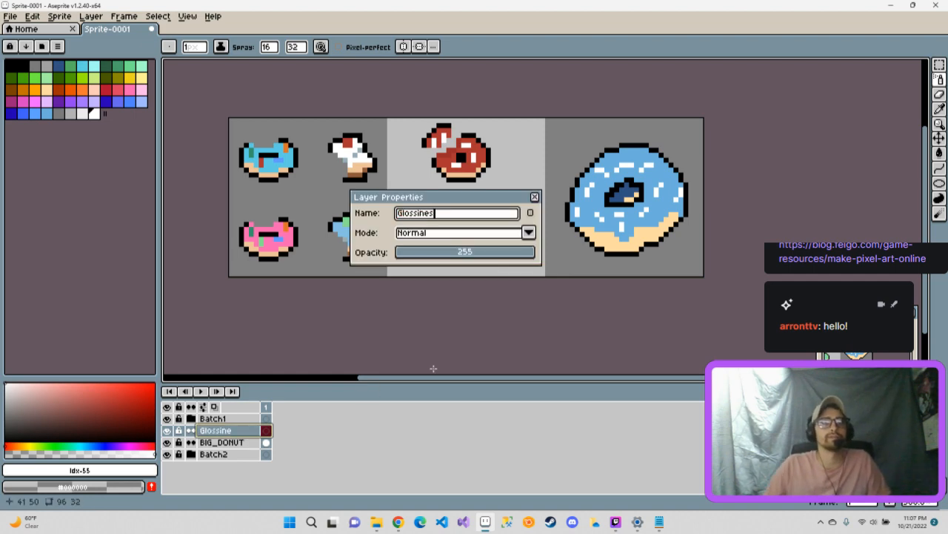
{"action": "left_click", "coordinate": [534, 196]}
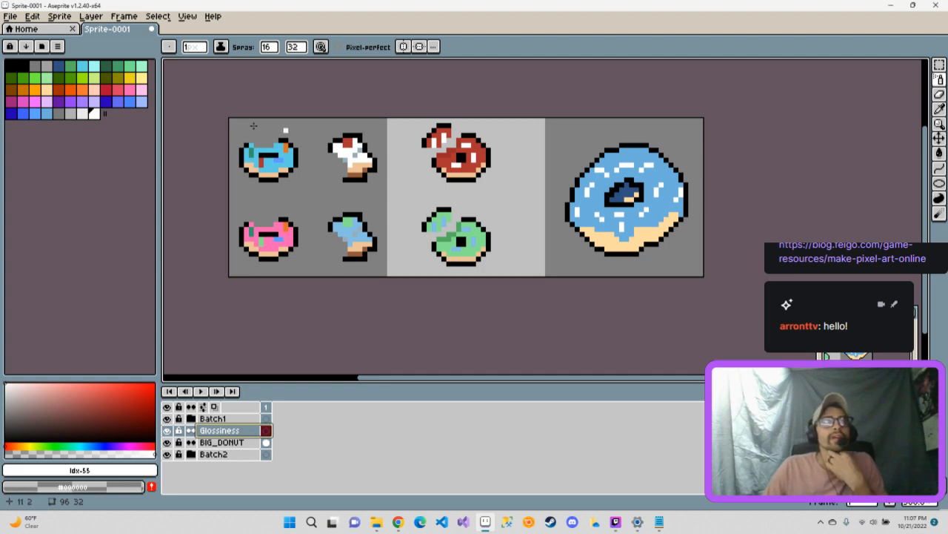
Try spraying white over the big donut's icing with the Spray tool at 6 px, and undo the strokes.
{"action": "key", "text": "plus"}
{"action": "key", "text": "plus"}
{"action": "key", "text": "plus"}
{"action": "key", "text": "plus"}
{"action": "key", "text": "plus"}
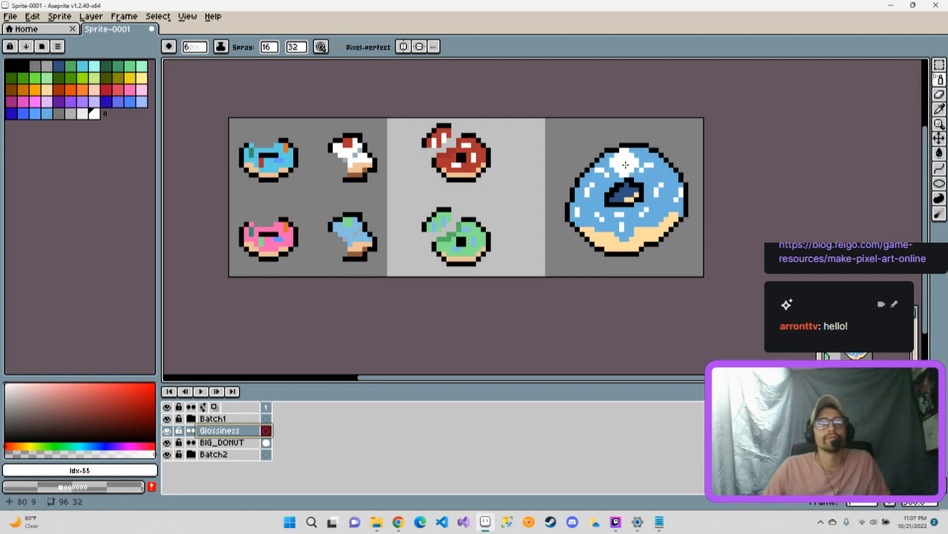
{"action": "left_click_drag", "start_coordinate": [626, 165], "coordinate": [633, 158]}
{"action": "key", "text": "v"}
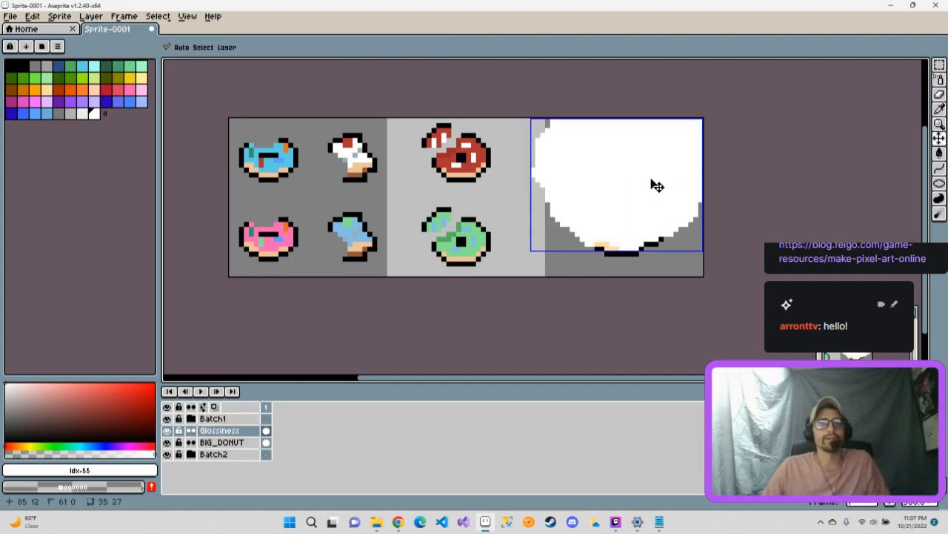
{"action": "key", "text": "ctrl+z"}
{"action": "left_click", "coordinate": [630, 171]}
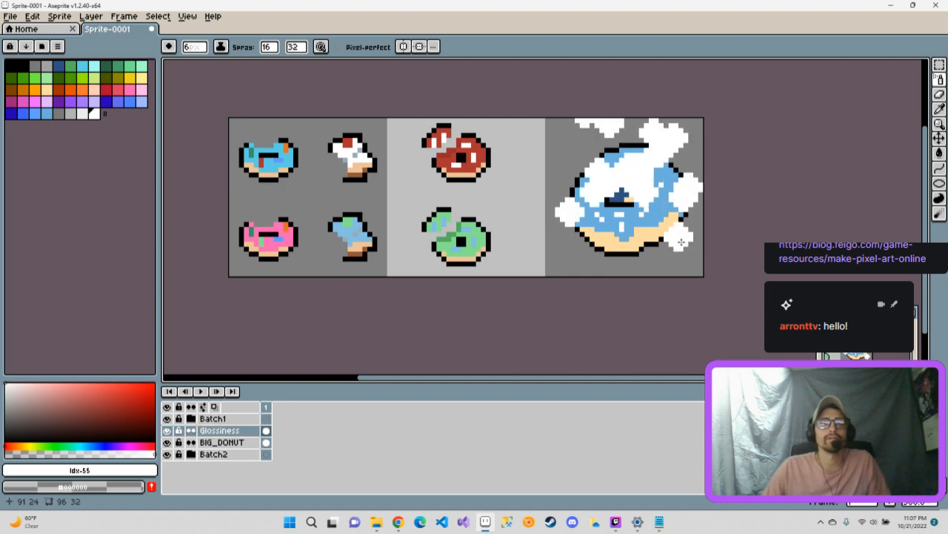
{"action": "key", "text": "ctrl+z"}
{"action": "key", "text": "ctrl+z"}
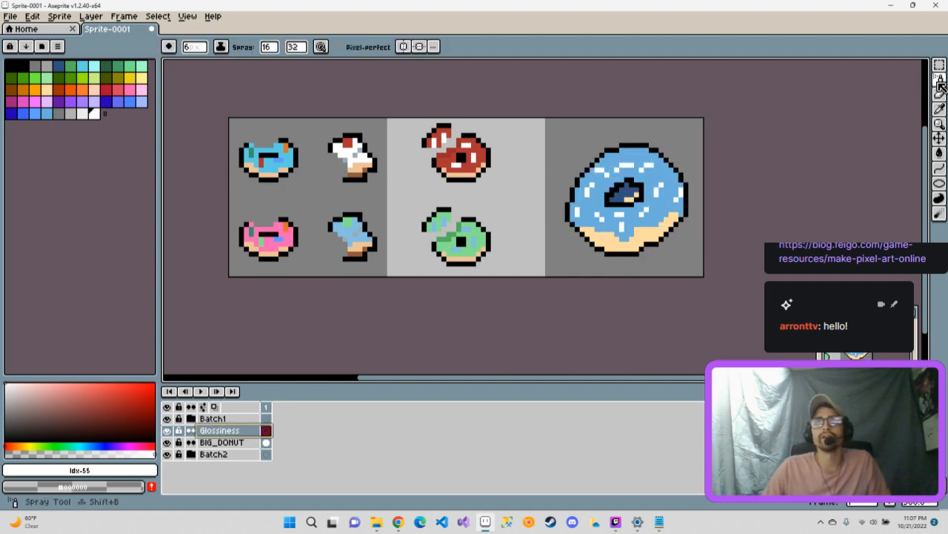
Paint a broad white highlight across the upper and right icing of the big donut with the 5 px Pencil on the Glossiness layer.
{"action": "left_click", "coordinate": [939, 79]}
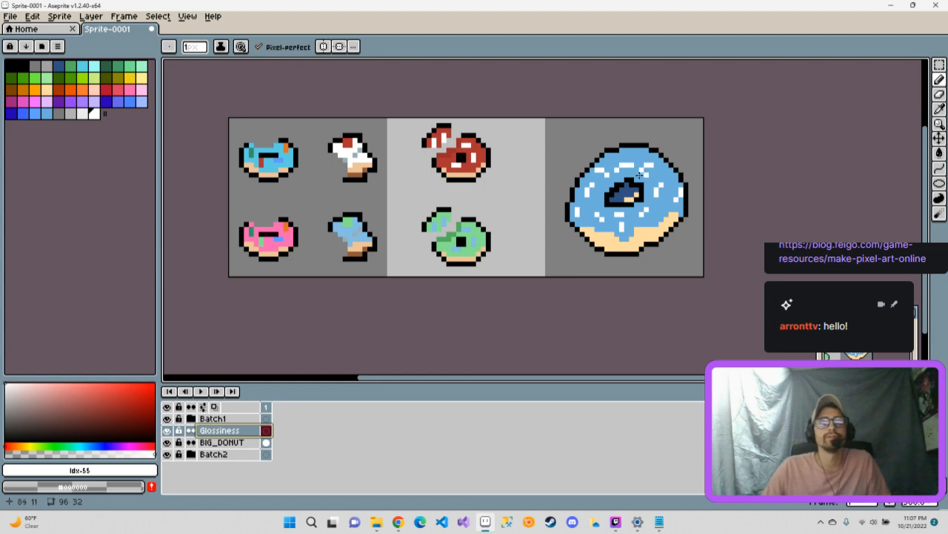
{"action": "key", "text": "plus"}
{"action": "key", "text": "plus"}
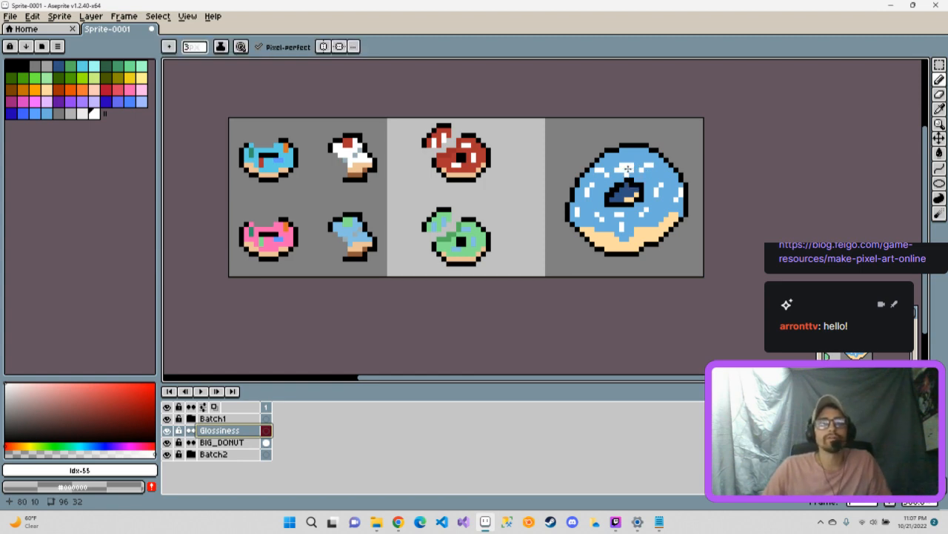
{"action": "key", "text": "plus"}
{"action": "key", "text": "plus"}
{"action": "mouse_move", "coordinate": [627, 160]}
{"action": "left_mouse_down"}
{"action": "mouse_move", "coordinate": [662, 173]}
{"action": "mouse_move", "coordinate": [667, 189]}
{"action": "left_mouse_up"}
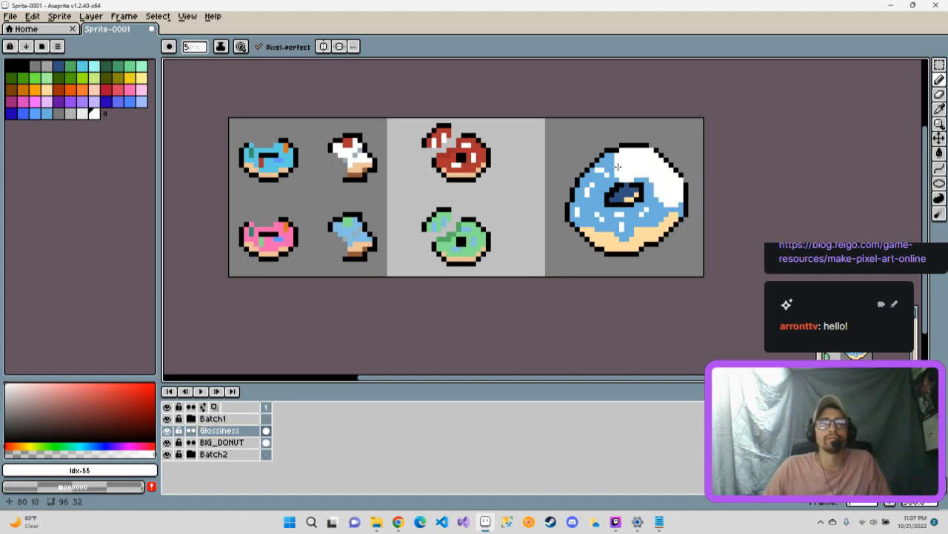
{"action": "left_click_drag", "start_coordinate": [617, 164], "coordinate": [609, 161]}
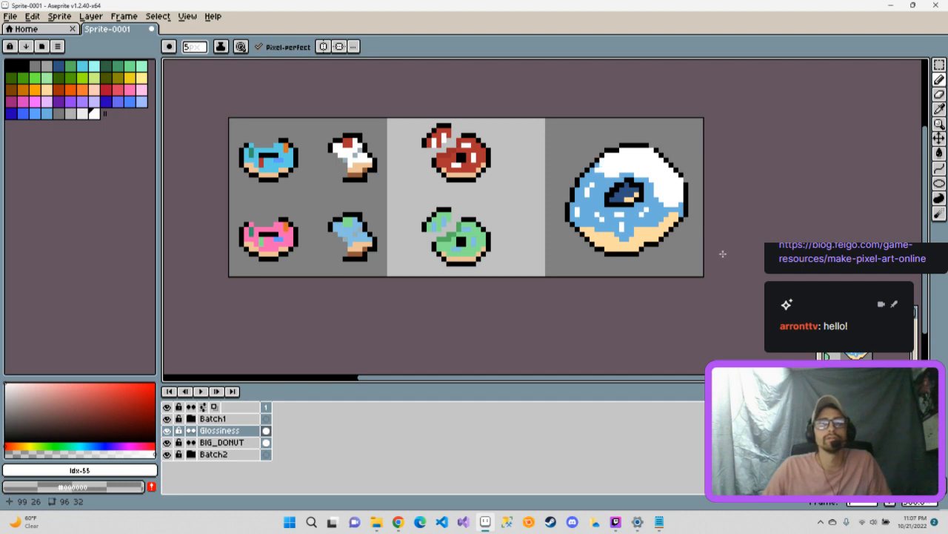
{"action": "left_click_drag", "start_coordinate": [699, 239], "coordinate": [691, 274]}
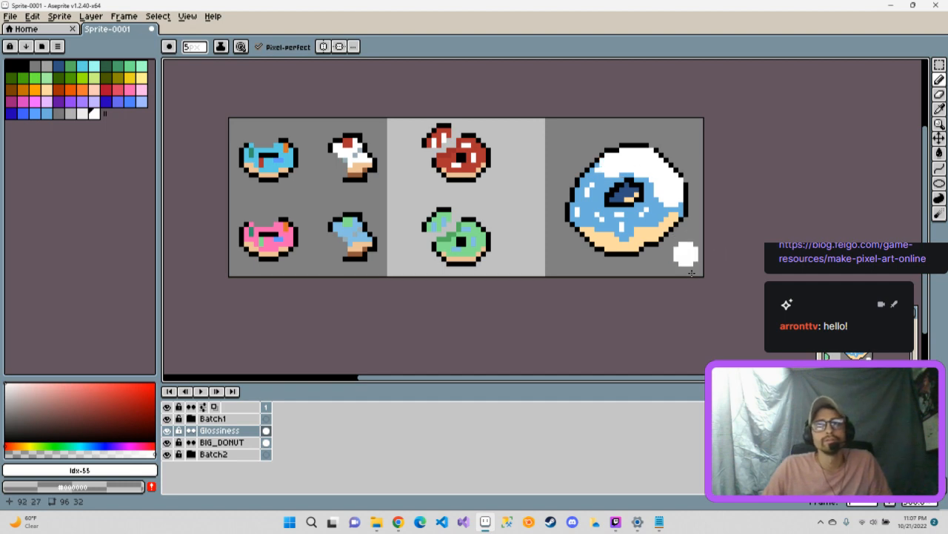
Try the Multiply blend mode on the Glossiness layer and settle on Soft Light.
{"action": "right_click", "coordinate": [205, 432]}
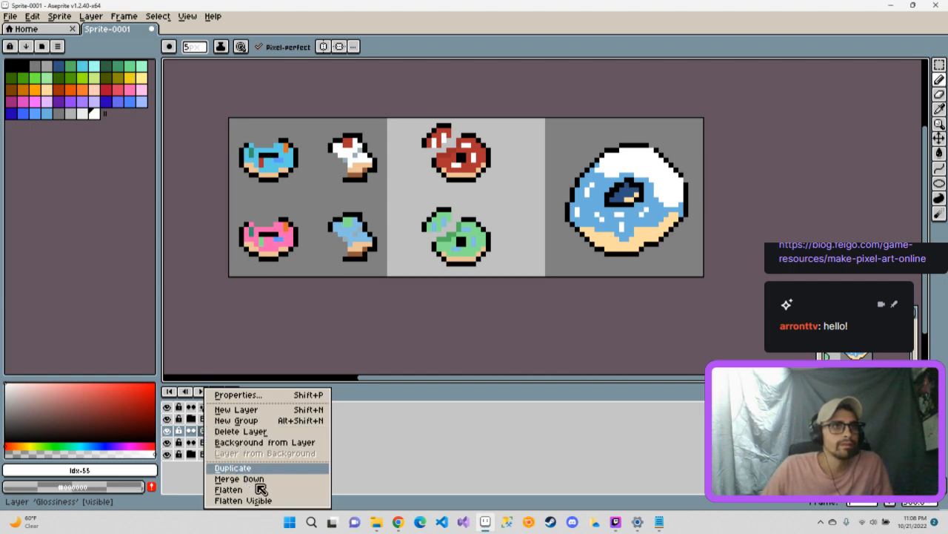
{"action": "left_click", "coordinate": [262, 399]}
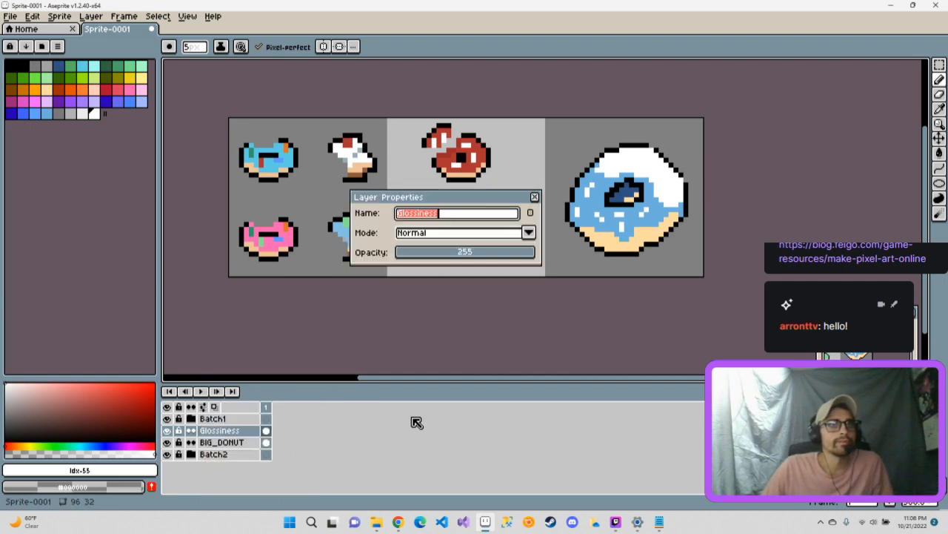
{"action": "left_click", "coordinate": [525, 236]}
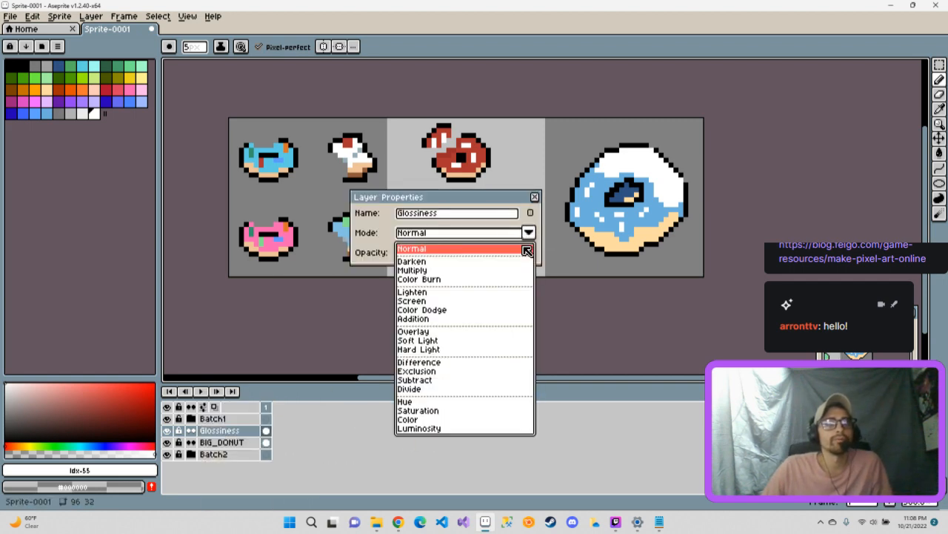
{"action": "left_click", "coordinate": [419, 271]}
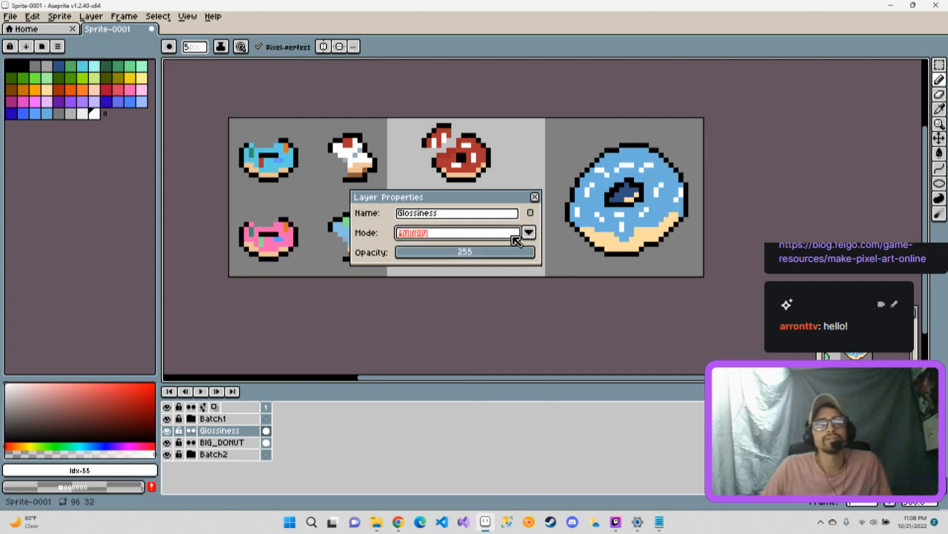
{"action": "left_click", "coordinate": [528, 233]}
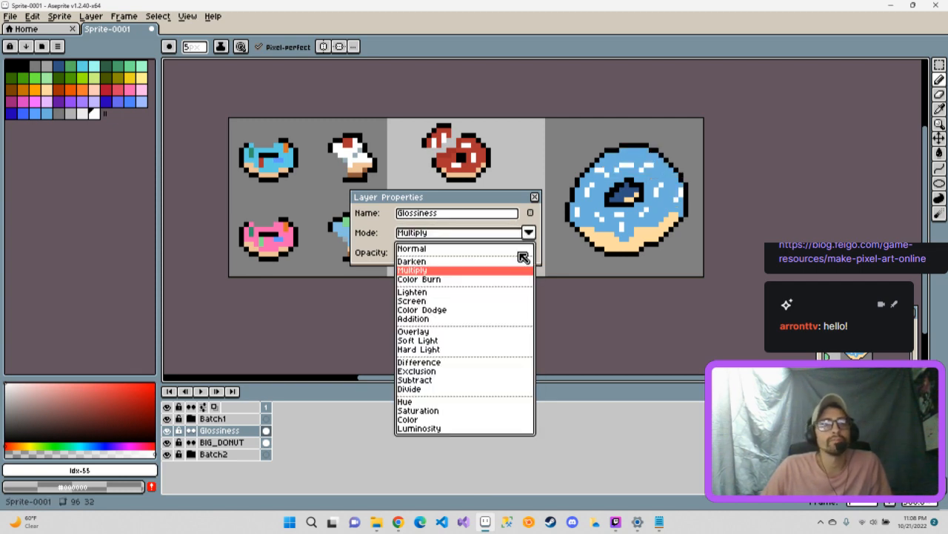
{"action": "left_click", "coordinate": [429, 341]}
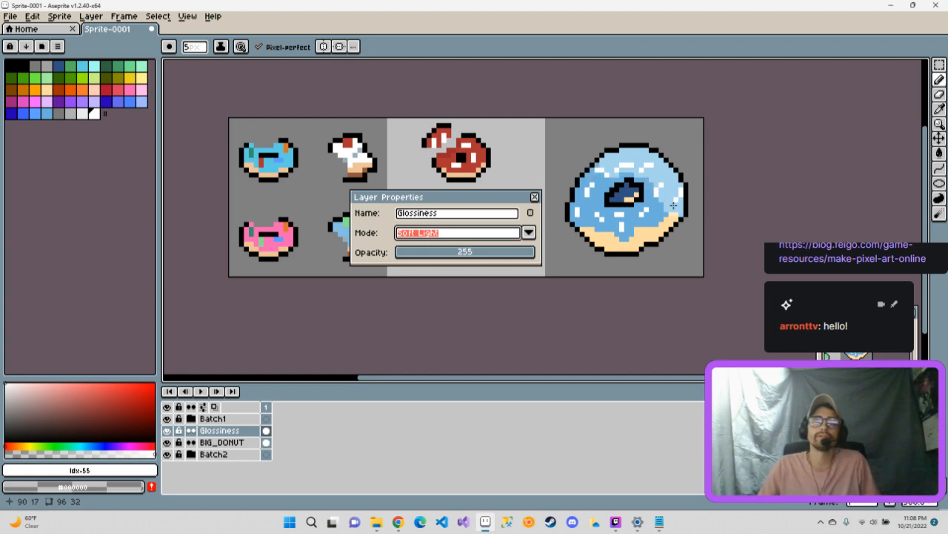
Extend the white gloss over the left side of the big donut's icing and close the layer properties.
{"action": "left_click", "coordinate": [582, 202]}
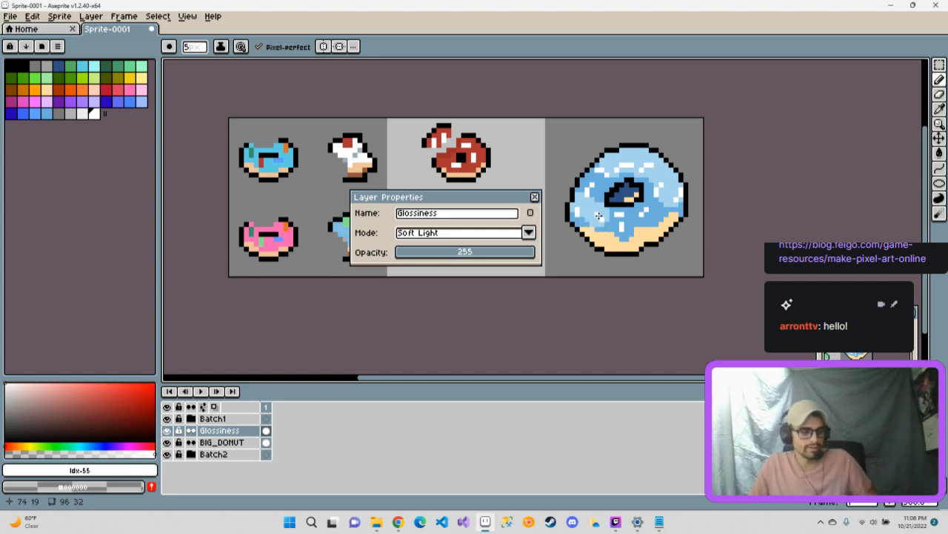
{"action": "scroll", "coordinate": [600, 217], "scroll_direction": "up", "scroll_amount": 1}
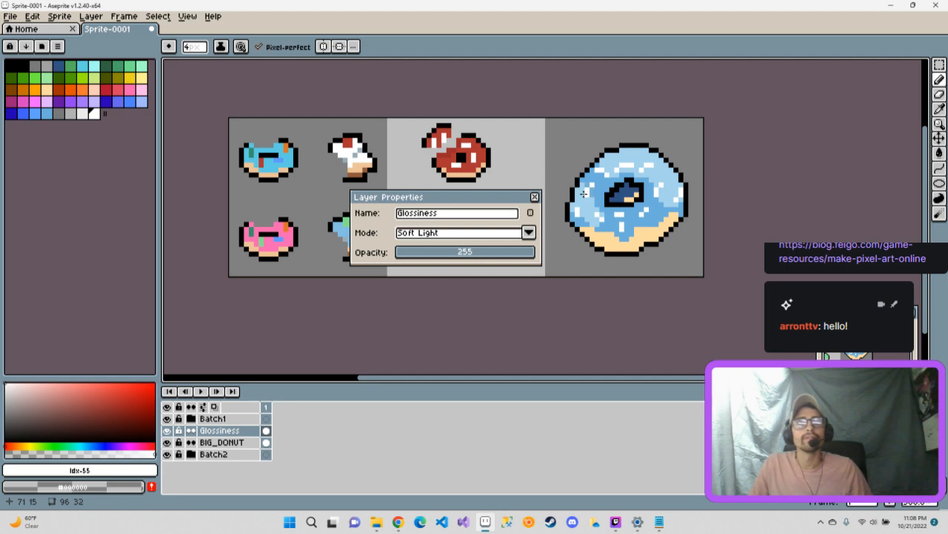
{"action": "left_click", "coordinate": [532, 197]}
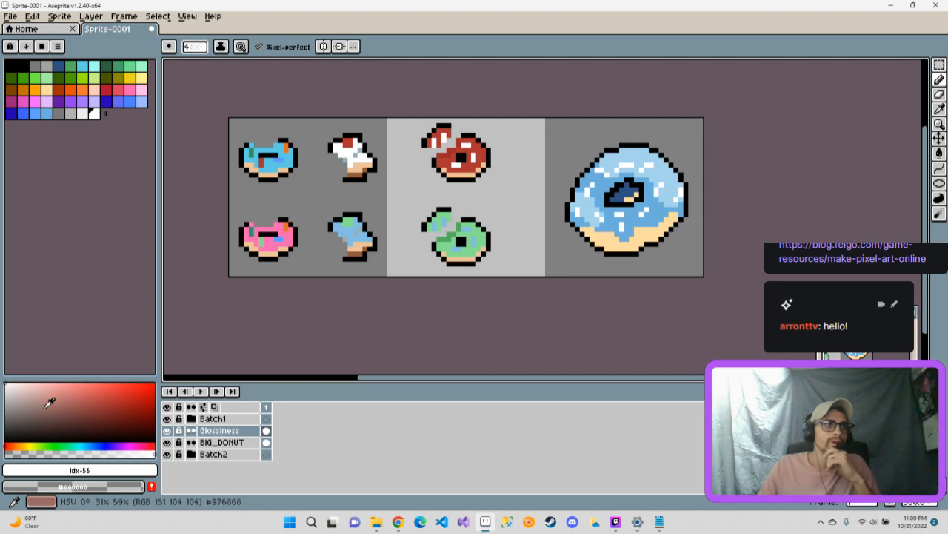
Starting from the Idx-27 dough color, set the foreground to a darker tan with HSV 36°, 46, 91.
{"action": "left_click", "coordinate": [46, 90]}
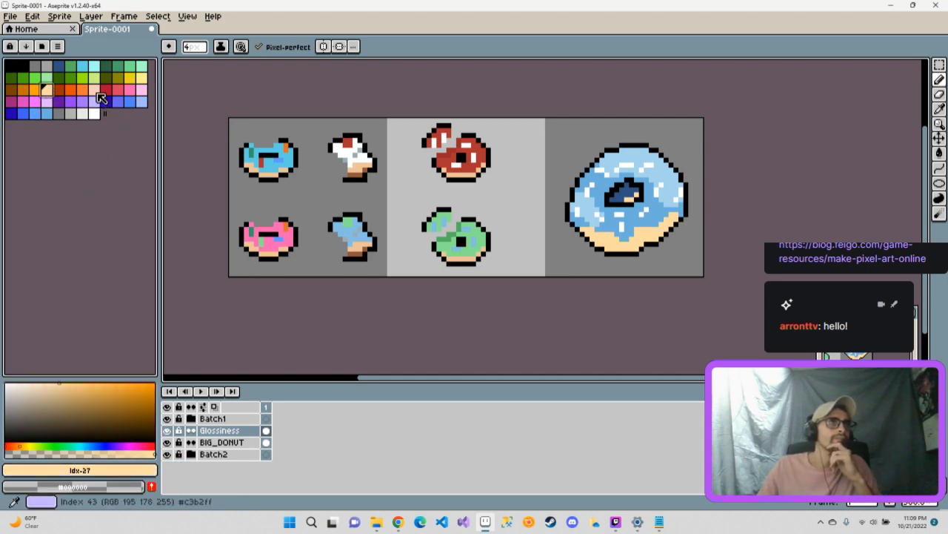
{"action": "left_click", "coordinate": [94, 91]}
{"action": "left_click", "coordinate": [46, 89]}
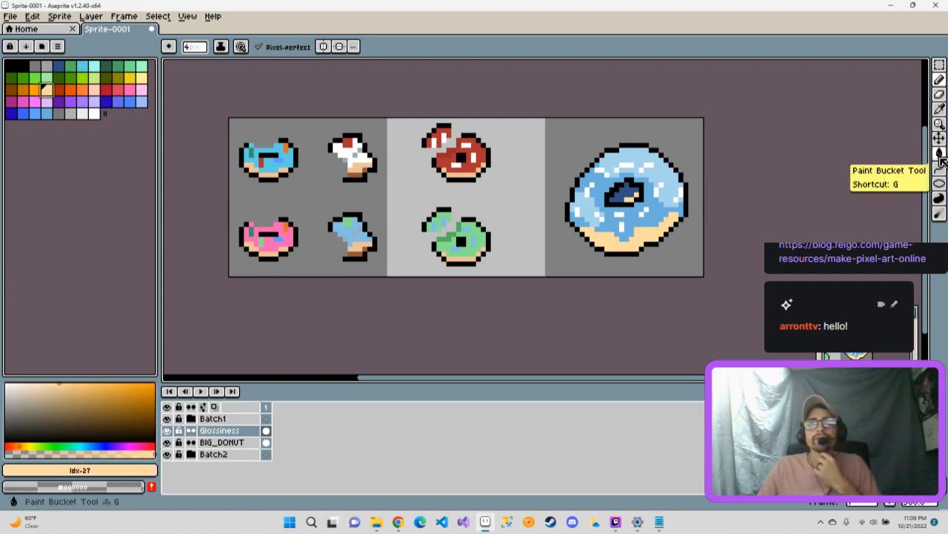
{"action": "left_click", "coordinate": [939, 109]}
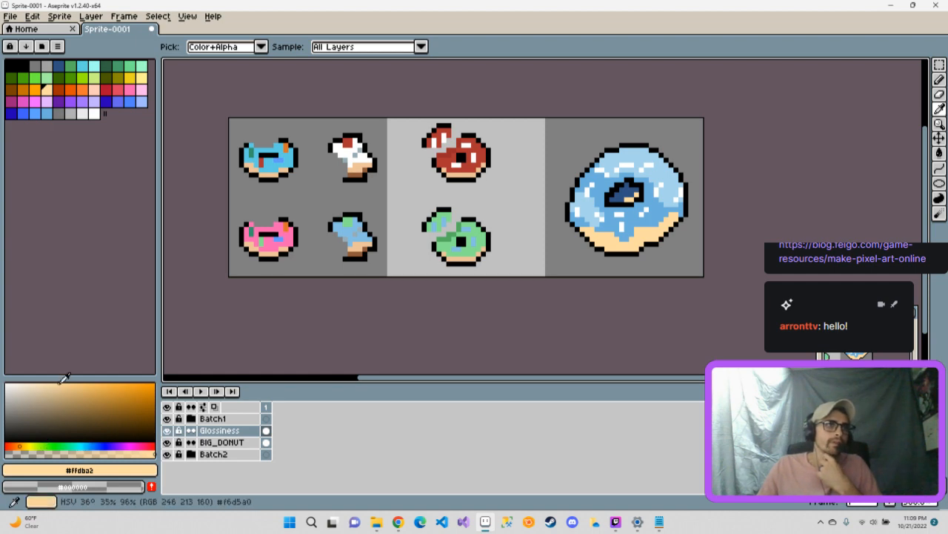
{"action": "left_click_drag", "start_coordinate": [64, 378], "coordinate": [74, 388]}
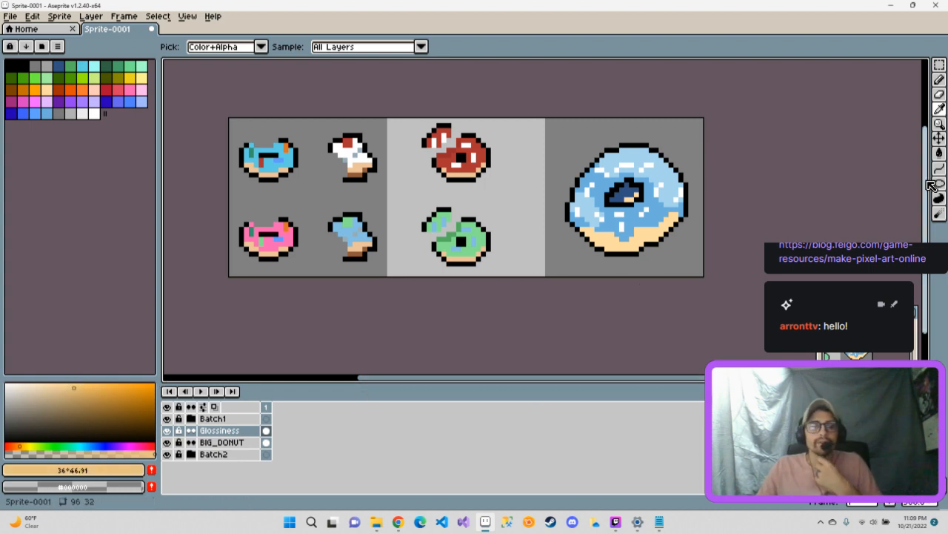
Try filling the big donut's lower edge with the darker tan using the Paint Bucket on the Glossiness layer, and undo the fill.
{"action": "key", "text": "g"}
{"action": "key", "text": "super"}
{"action": "left_click", "coordinate": [653, 244]}
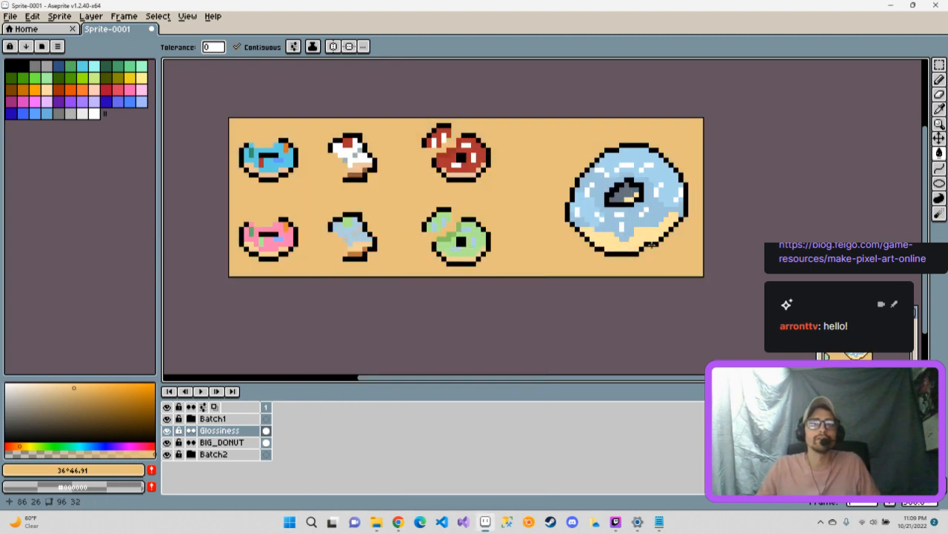
{"action": "key", "text": "ctrl+z"}
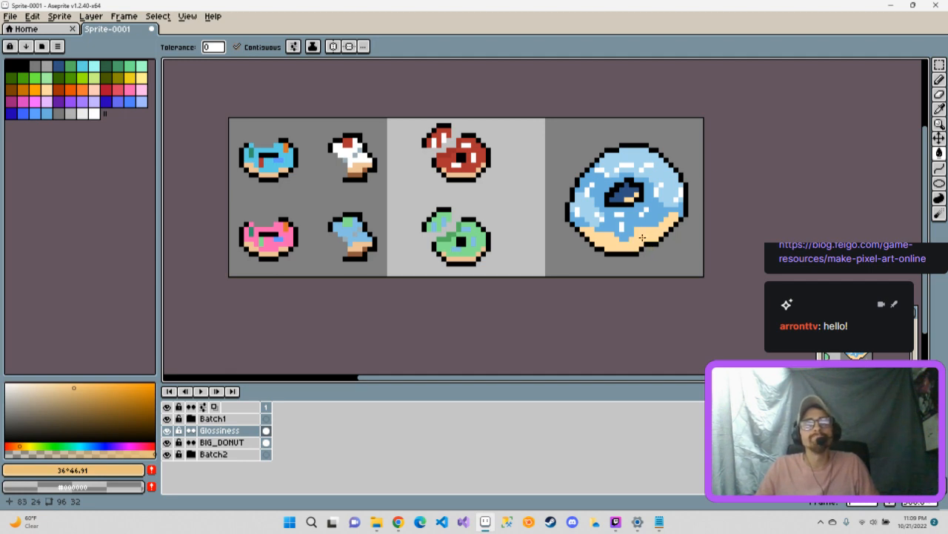
Fill the big donut's dough with the darker tan on the BIG_DONUT layer.
{"action": "left_click", "coordinate": [219, 419]}
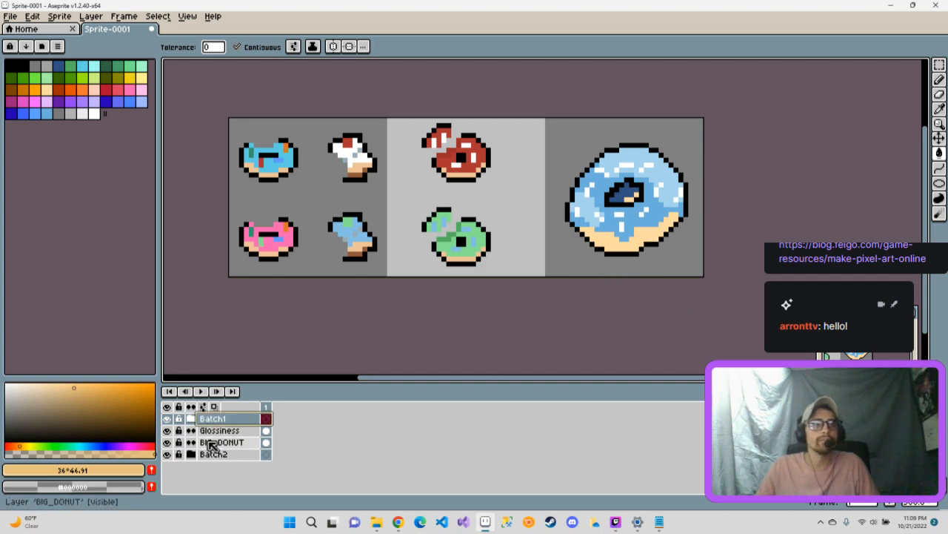
{"action": "left_click", "coordinate": [217, 443]}
{"action": "left_click", "coordinate": [659, 232]}
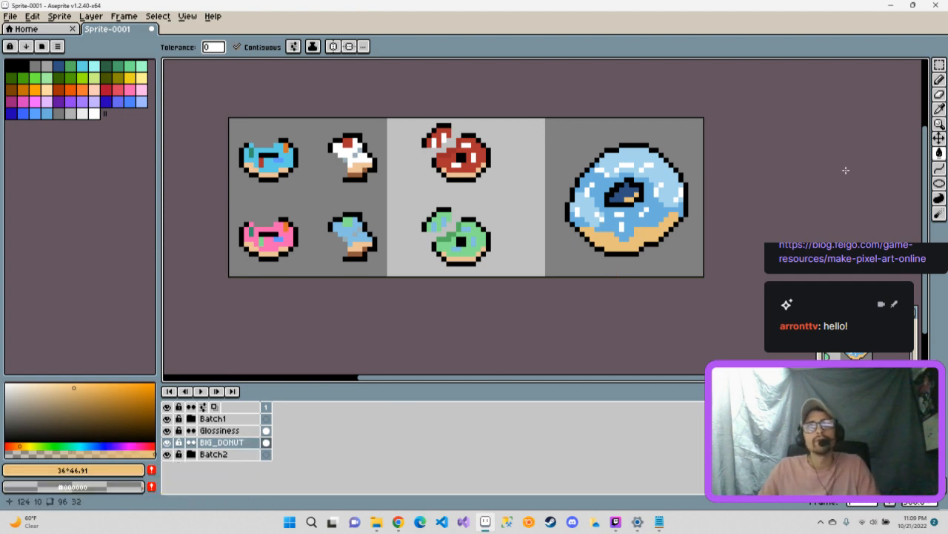
Try flattening all of the sprite's layers into one, and undo the flatten.
{"action": "left_click", "coordinate": [223, 430]}
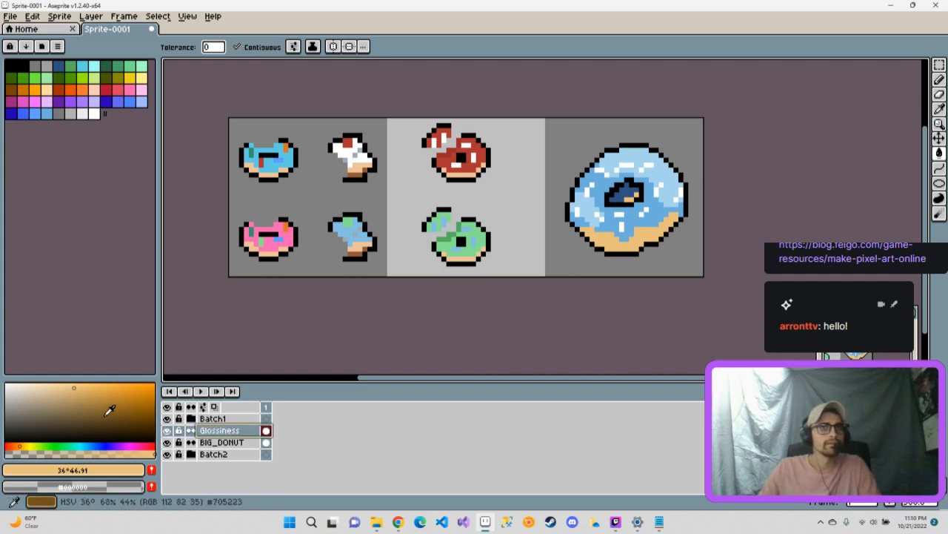
{"action": "left_click", "coordinate": [942, 83]}
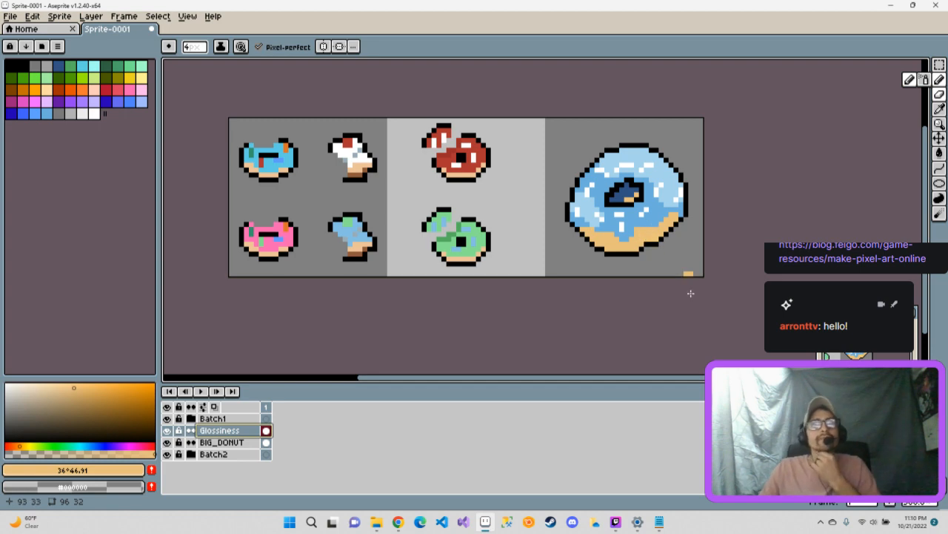
{"action": "right_click", "coordinate": [229, 430]}
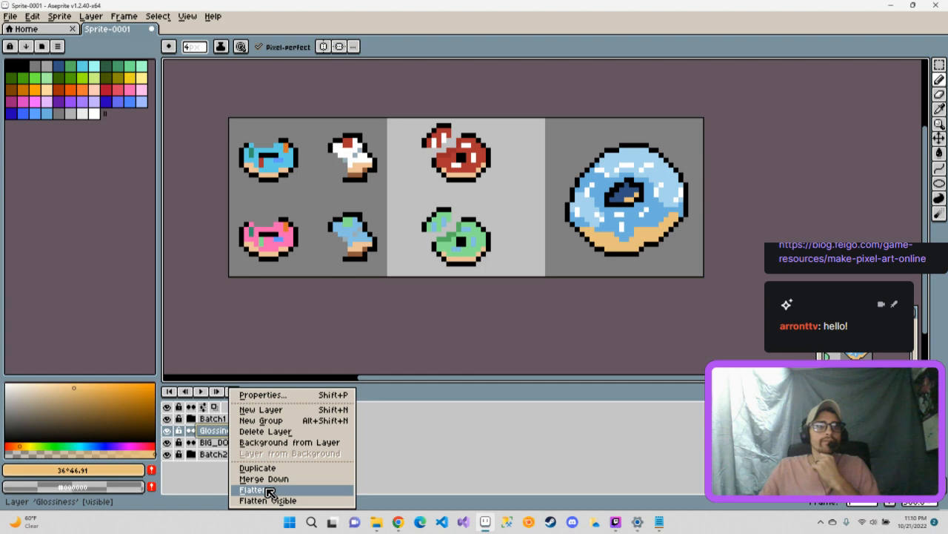
{"action": "left_click", "coordinate": [268, 492]}
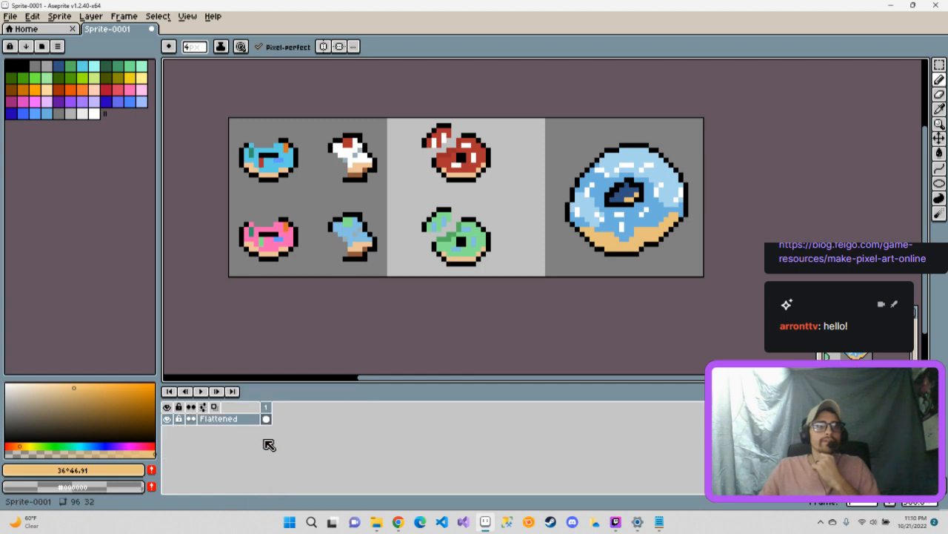
{"action": "right_click", "coordinate": [223, 424]}
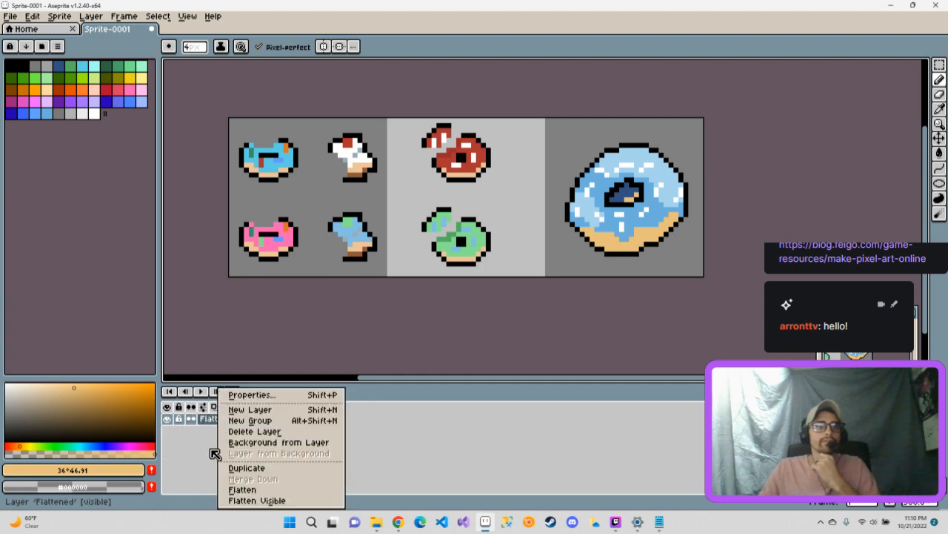
{"action": "key", "text": "Escape"}
{"action": "key", "text": "ctrl+z"}
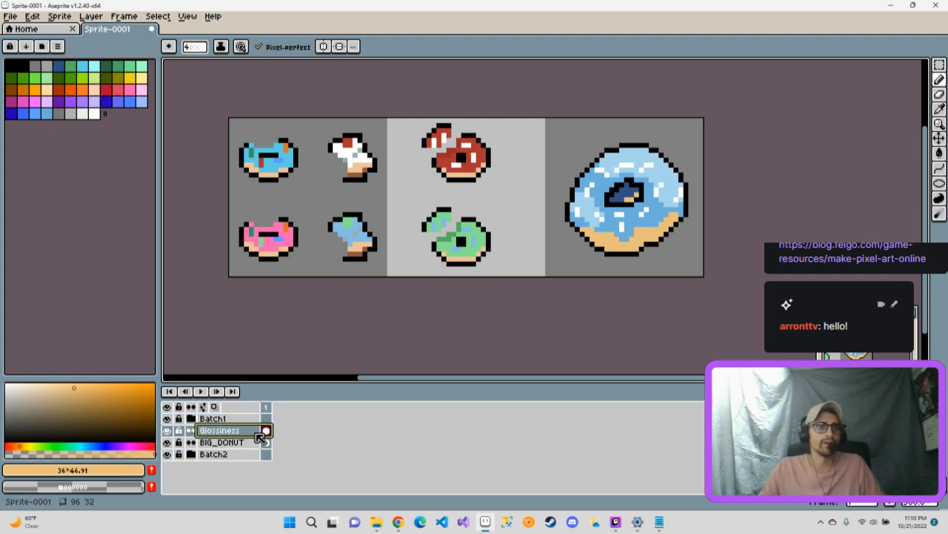
Merge the Glossiness layer down into the BIG_DONUT layer.
{"action": "right_click", "coordinate": [240, 437]}
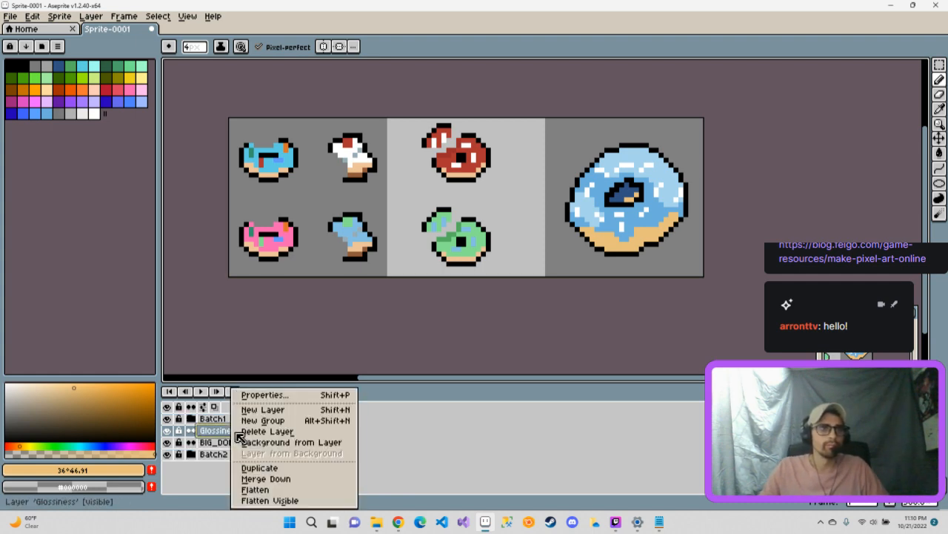
{"action": "left_click", "coordinate": [267, 479]}
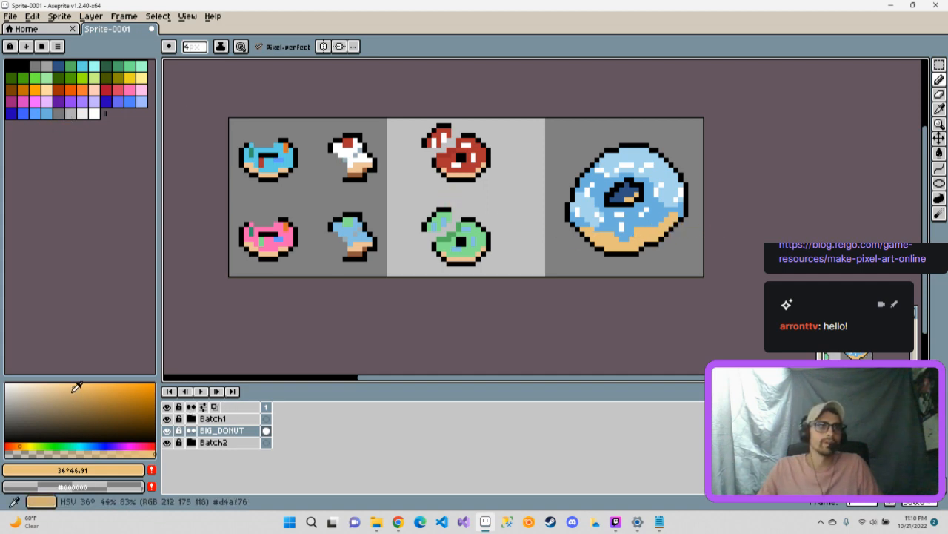
Try painting a paler tan, HSV 36°, 29, 96, on the big donut's lower left dough with a 3 px Pencil, and undo it.
{"action": "left_click_drag", "start_coordinate": [75, 386], "coordinate": [52, 378]}
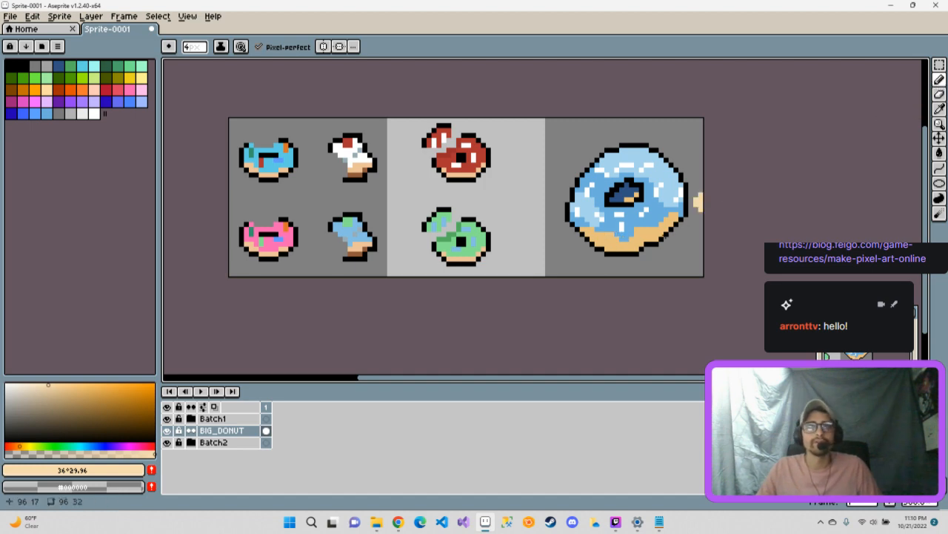
{"action": "key", "text": "minus"}
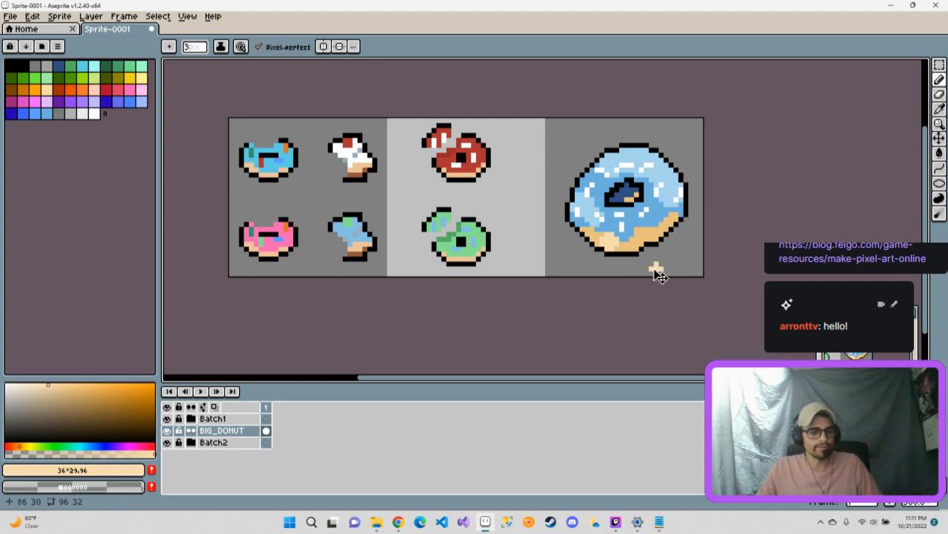
{"action": "key", "text": "ctrl"}
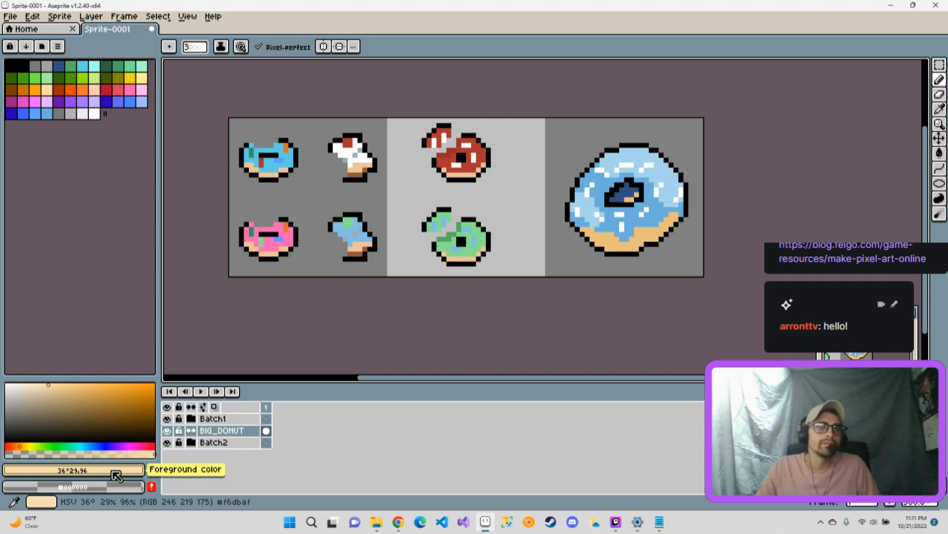
Check the layer properties of BIG_DONUT and close them without changes.
{"action": "right_click", "coordinate": [248, 437]}
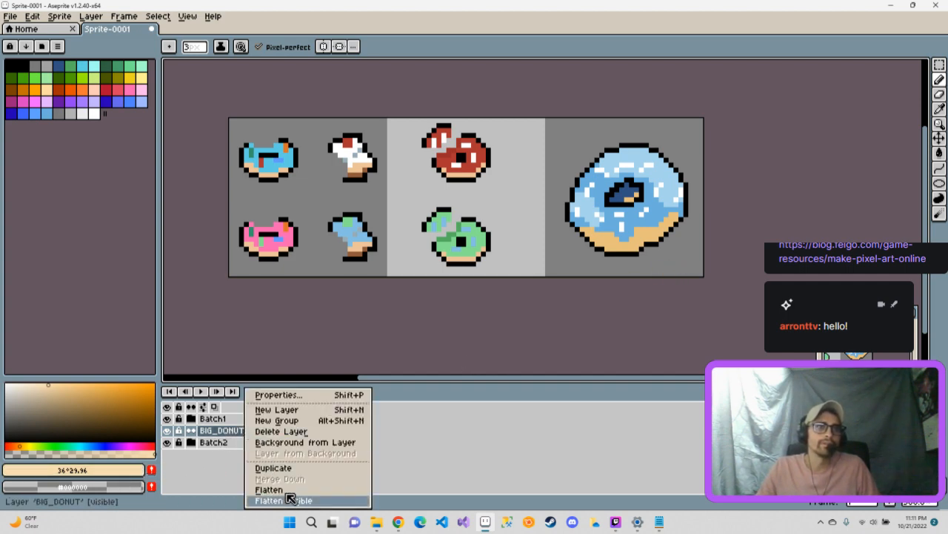
{"action": "left_click", "coordinate": [280, 397]}
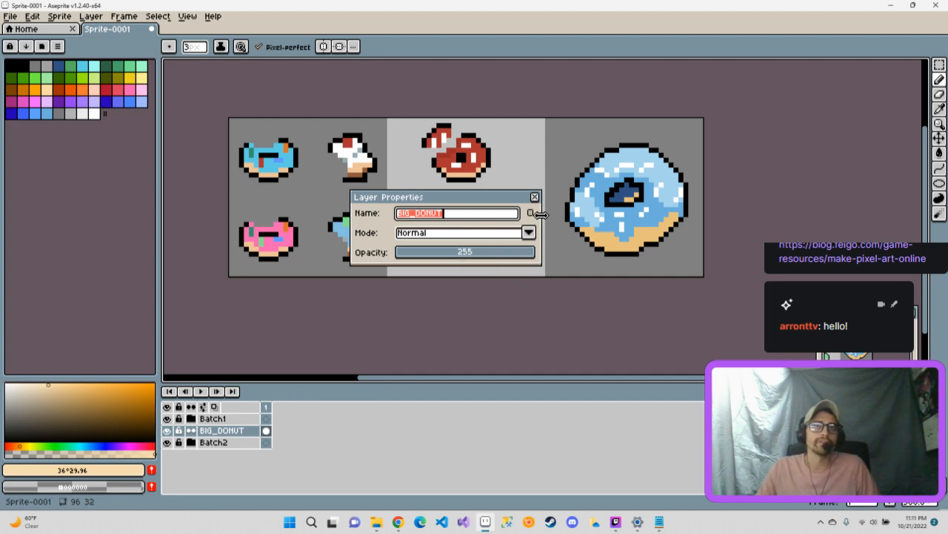
{"action": "left_click", "coordinate": [536, 198]}
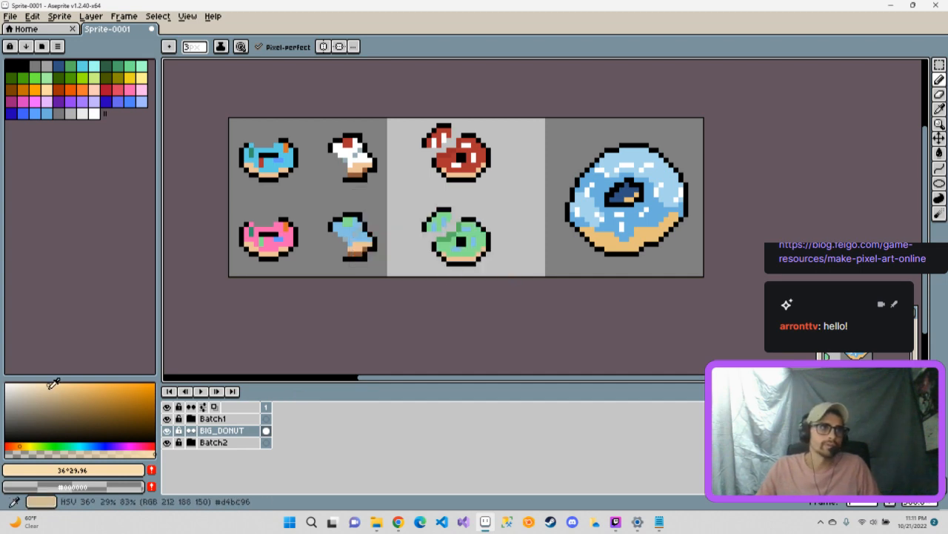
Fill the big donut's dough with a darker tan of HSV 36°, 45, 81 using the Paint Bucket.
{"action": "left_click", "coordinate": [49, 392]}
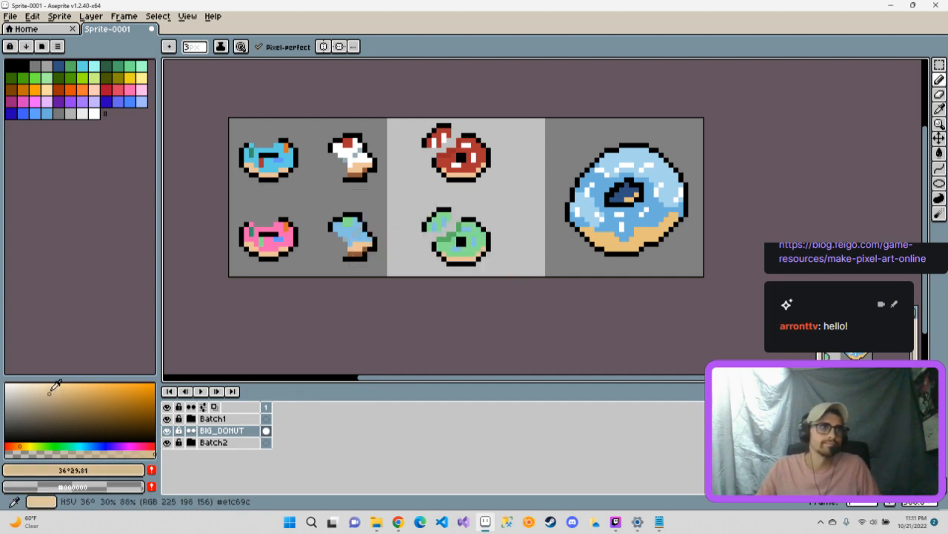
{"action": "left_click", "coordinate": [50, 389]}
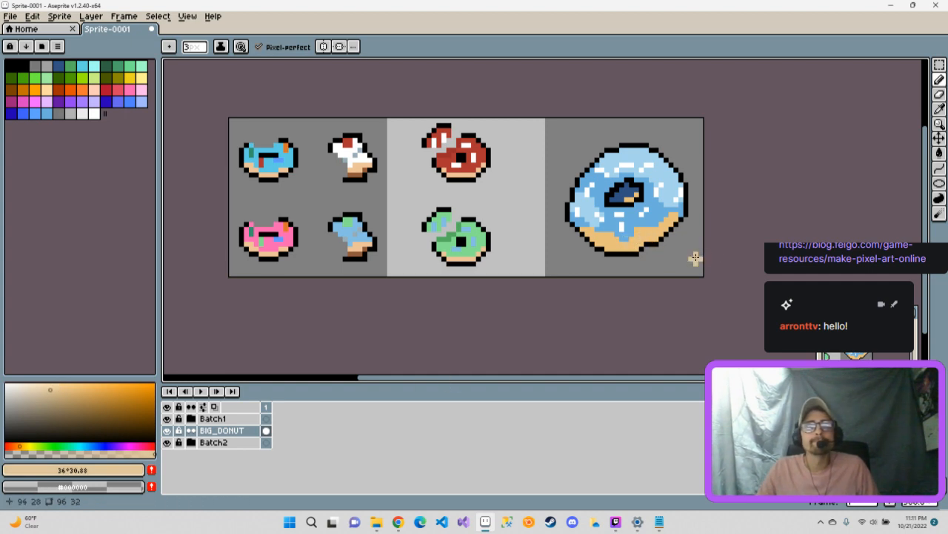
{"action": "left_click", "coordinate": [941, 154]}
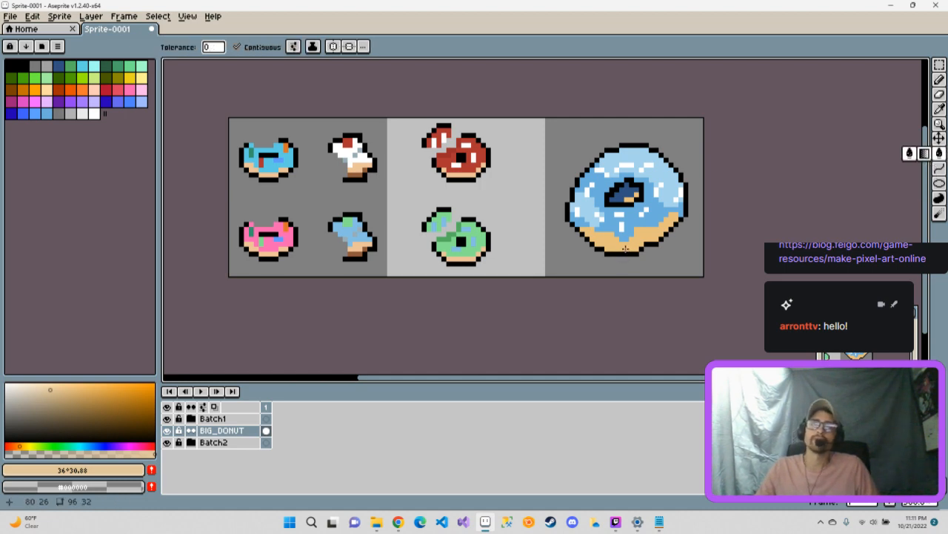
{"action": "left_click", "coordinate": [73, 393]}
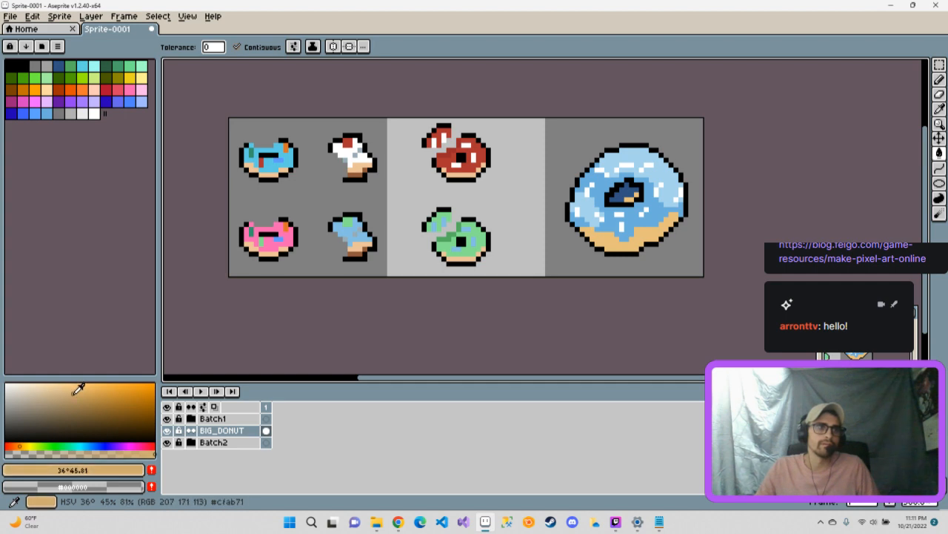
{"action": "left_click", "coordinate": [649, 230]}
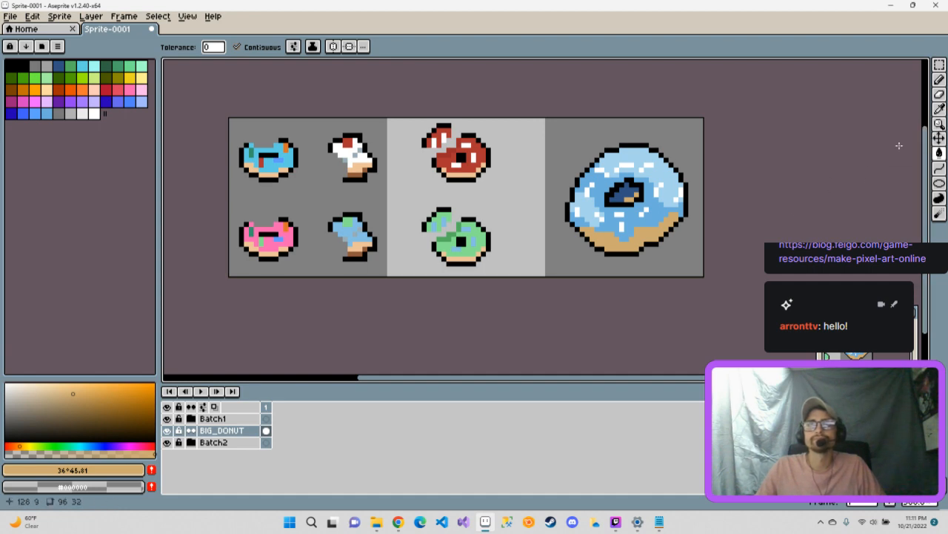
Set the foreground to the light dough color Idx-27 and try painting a highlight on the big donut's lower right dough with the Pencil.
{"action": "left_click", "coordinate": [940, 79]}
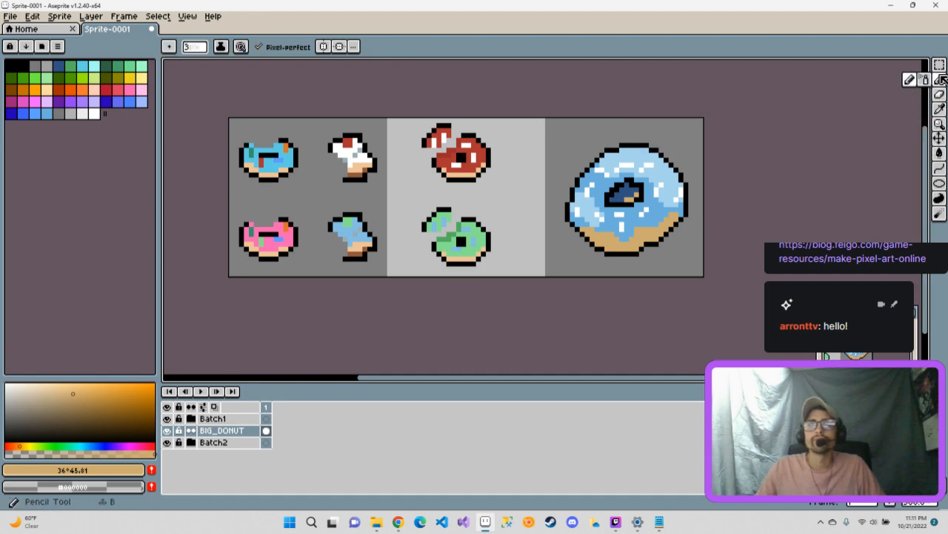
{"action": "left_click", "coordinate": [47, 89]}
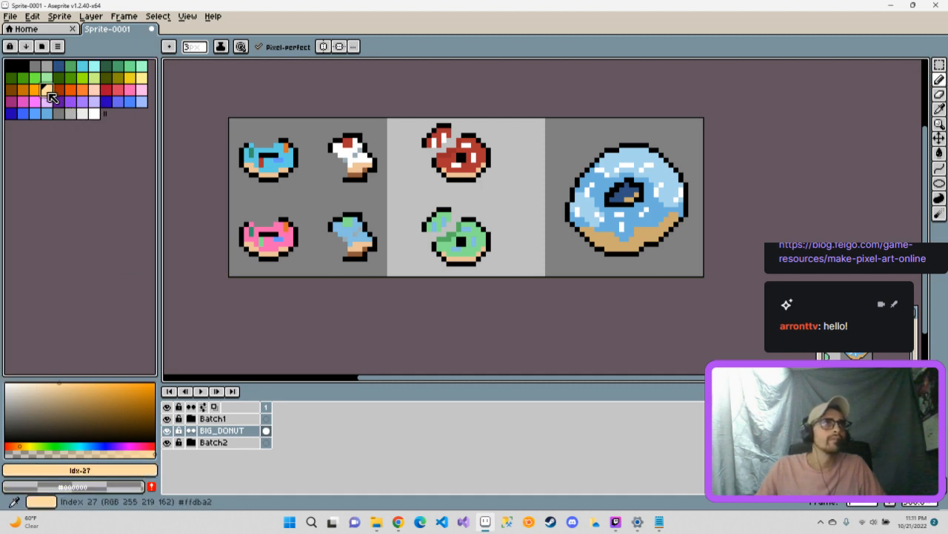
{"action": "left_click", "coordinate": [652, 233]}
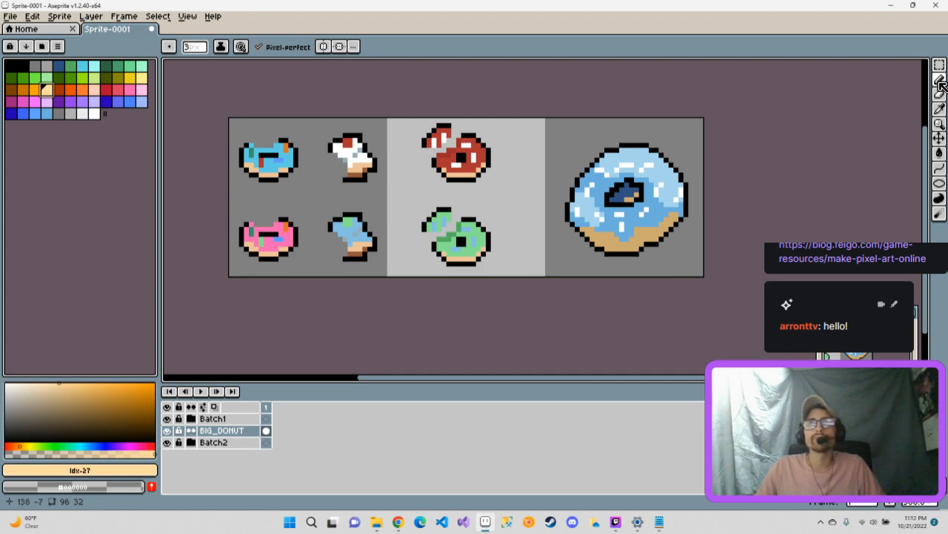
Lasso the lower right part of the big donut's dough, fill it with the light Idx-27 color, and clear the selection.
{"action": "mouse_move", "coordinate": [939, 65]}
{"action": "left_mouse_down"}
{"action": "mouse_move", "coordinate": [875, 76]}
{"action": "mouse_move", "coordinate": [913, 68]}
{"action": "left_mouse_up"}
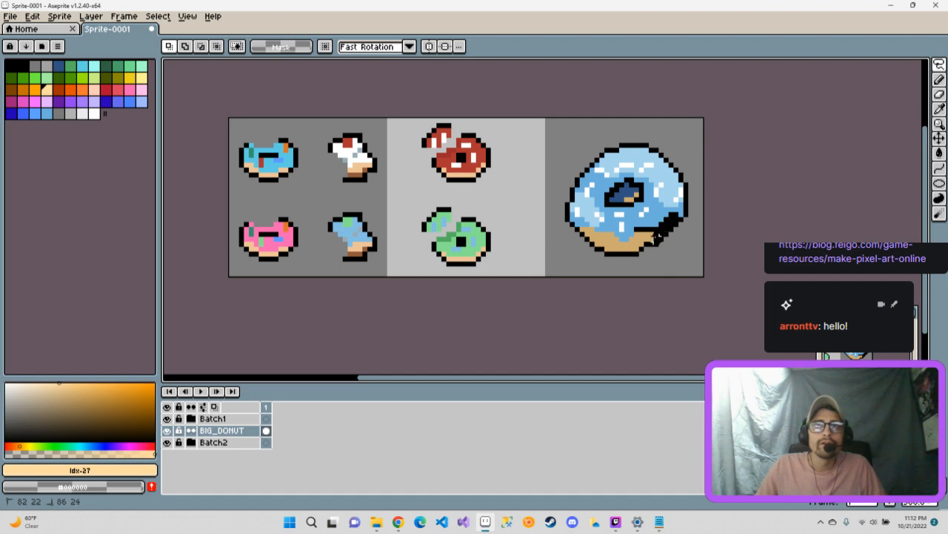
{"action": "left_click_drag", "start_coordinate": [653, 239], "coordinate": [643, 240]}
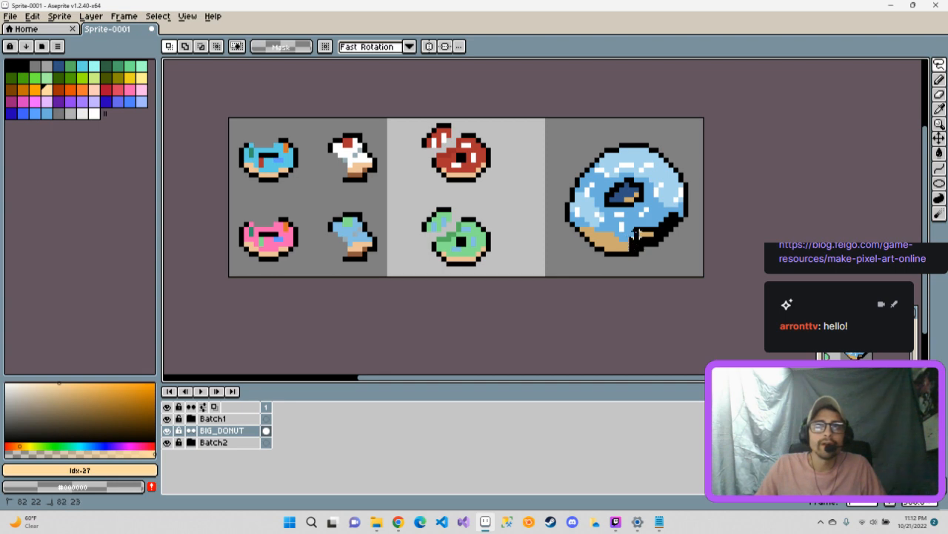
{"action": "left_click_drag", "start_coordinate": [647, 233], "coordinate": [630, 232]}
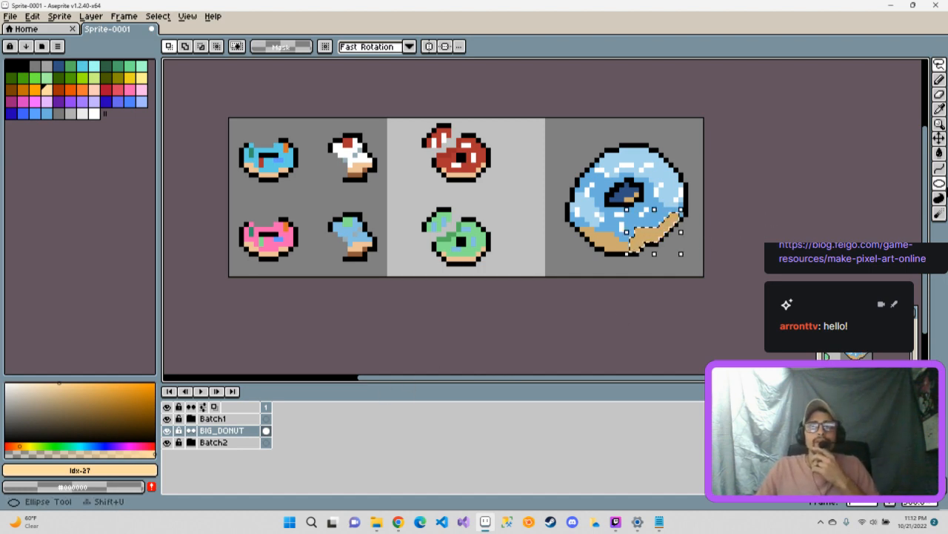
{"action": "left_click", "coordinate": [938, 153]}
{"action": "left_click", "coordinate": [671, 221]}
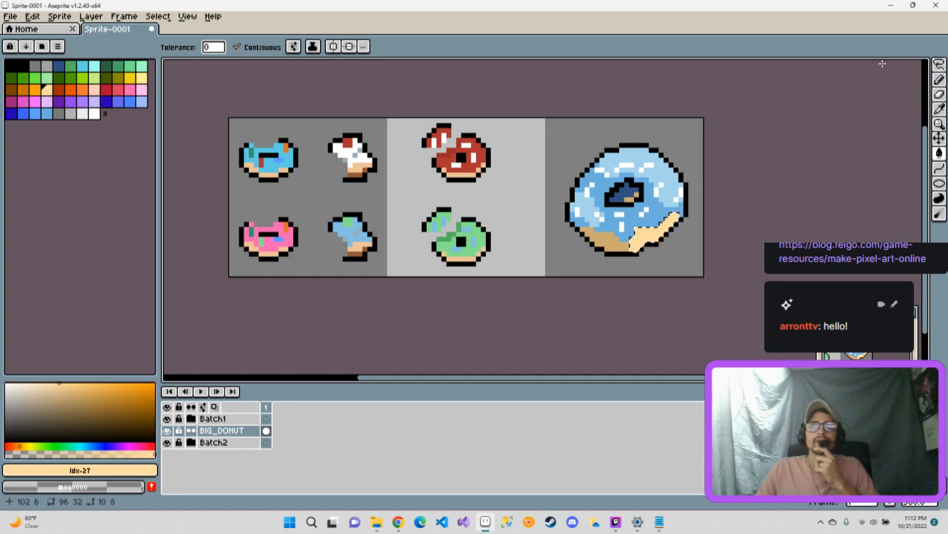
{"action": "left_click", "coordinate": [939, 64]}
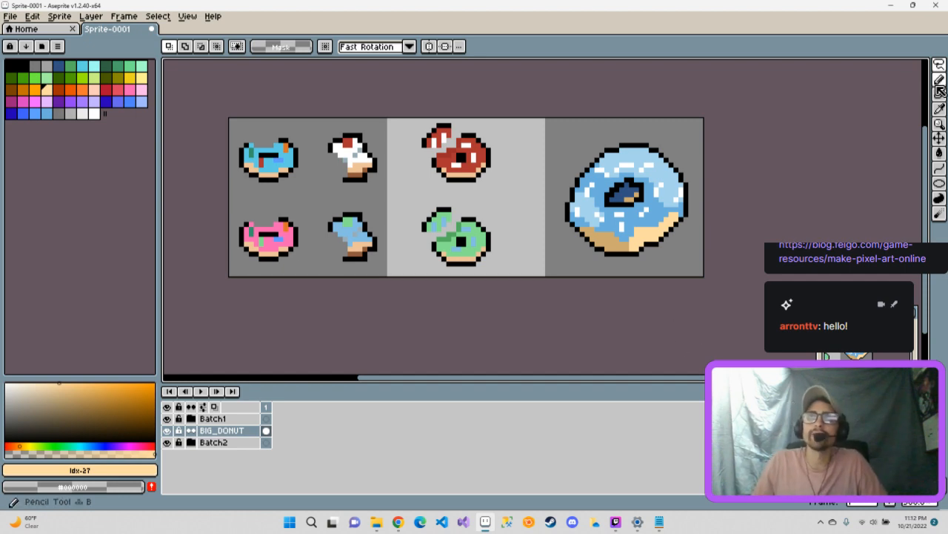
Extend the light dough color along the big donut's bottom edge toward the lower left with a 1 px Pencil.
{"action": "left_click_drag", "start_coordinate": [939, 80], "coordinate": [910, 83]}
{"action": "left_click", "coordinate": [910, 83]}
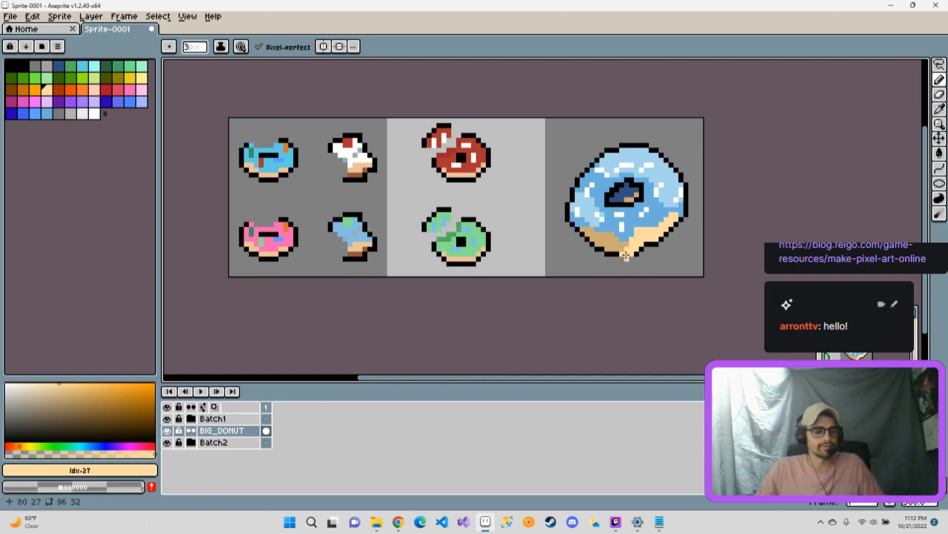
{"action": "key", "text": "ctrl"}
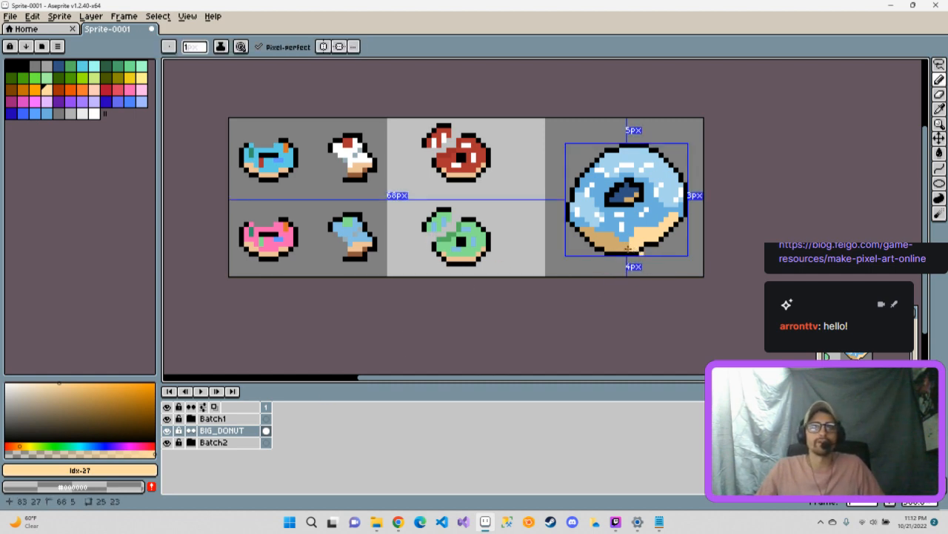
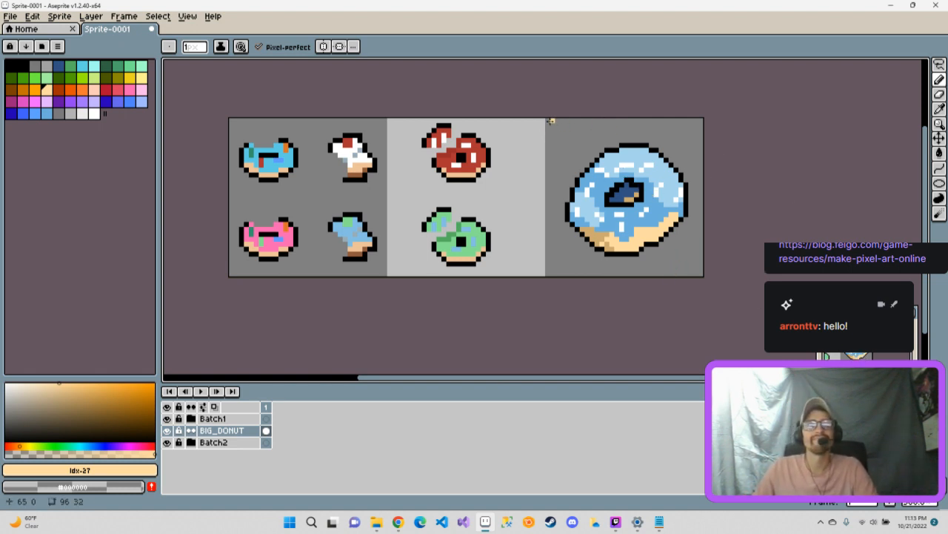
Frame the big donut's tile with a 1 px white border in Idx-55, drawn with the Line tool.
{"action": "left_click", "coordinate": [939, 168]}
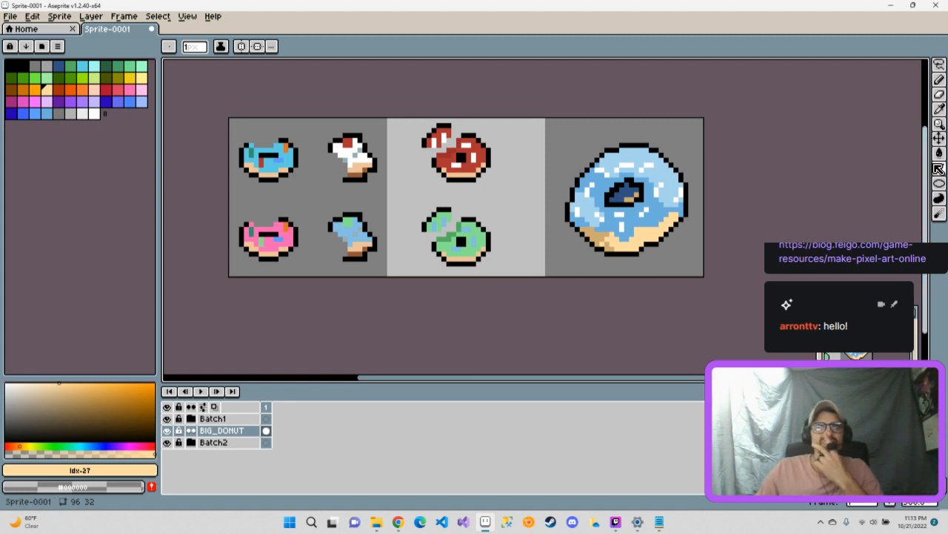
{"action": "left_click", "coordinate": [94, 112]}
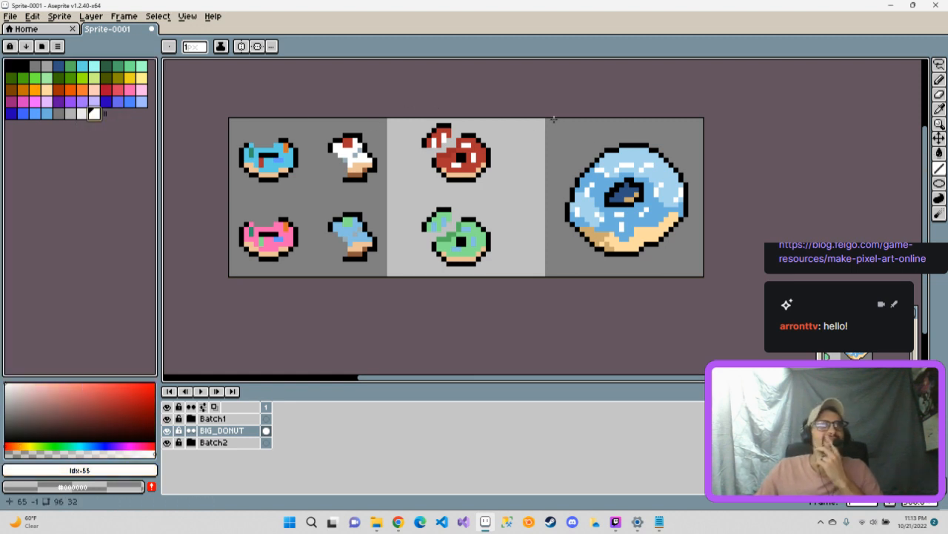
{"action": "mouse_move", "coordinate": [546, 120]}
{"action": "left_mouse_down"}
{"action": "mouse_move", "coordinate": [703, 120]}
{"action": "mouse_move", "coordinate": [702, 276]}
{"action": "mouse_move", "coordinate": [546, 273]}
{"action": "left_mouse_up"}
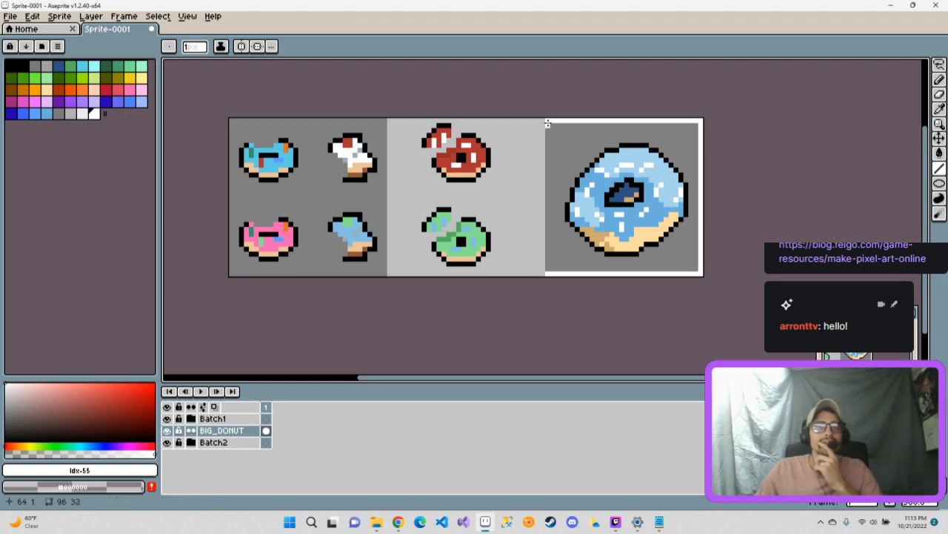
{"action": "left_click_drag", "start_coordinate": [547, 123], "coordinate": [547, 273]}
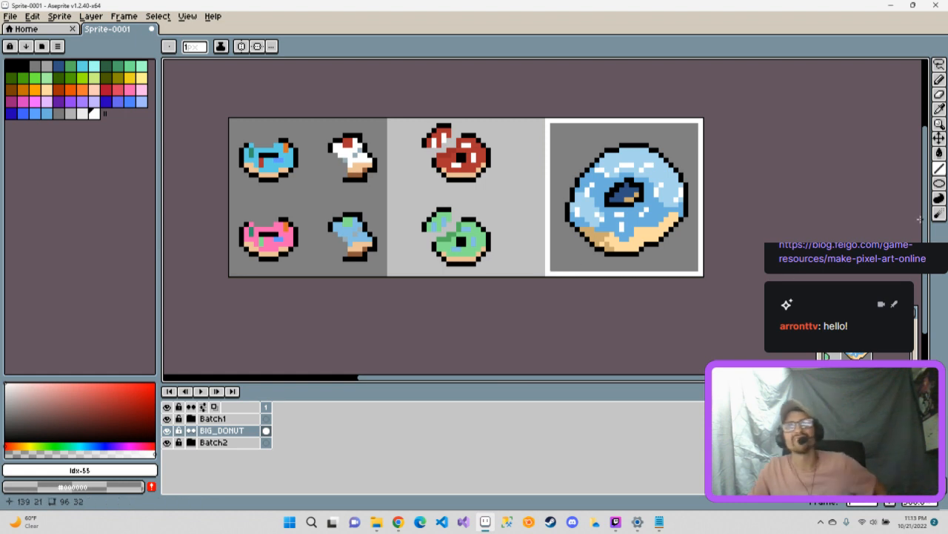
Try filling the big donut tile's gray background with orange Idx-30 using the Paint Bucket, and undo the fill.
{"action": "left_click", "coordinate": [943, 153]}
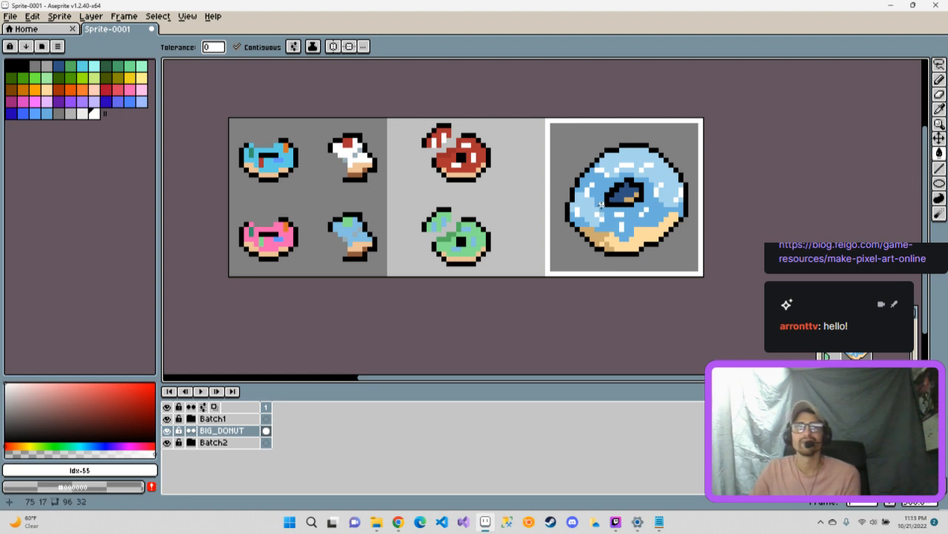
{"action": "left_click", "coordinate": [84, 92]}
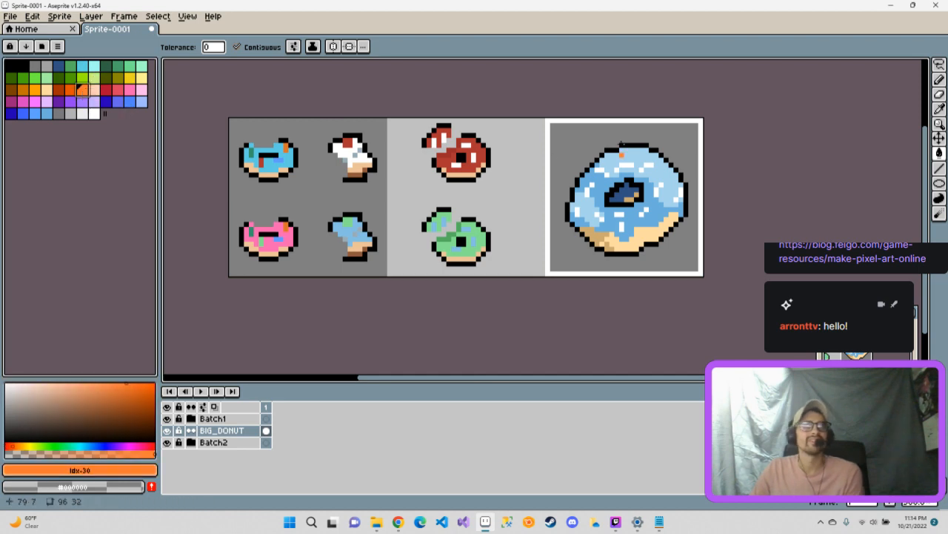
{"action": "left_click", "coordinate": [614, 137]}
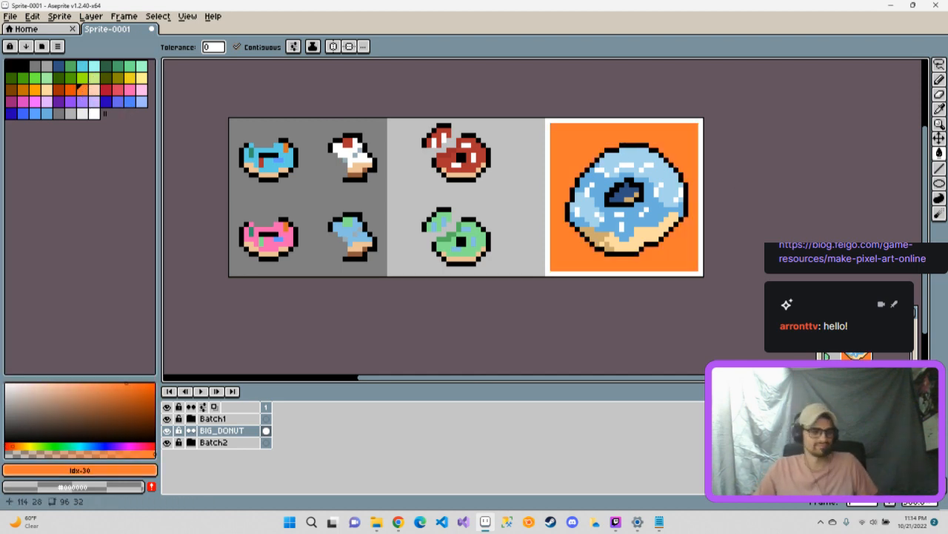
{"action": "key", "text": "ctrl+z"}
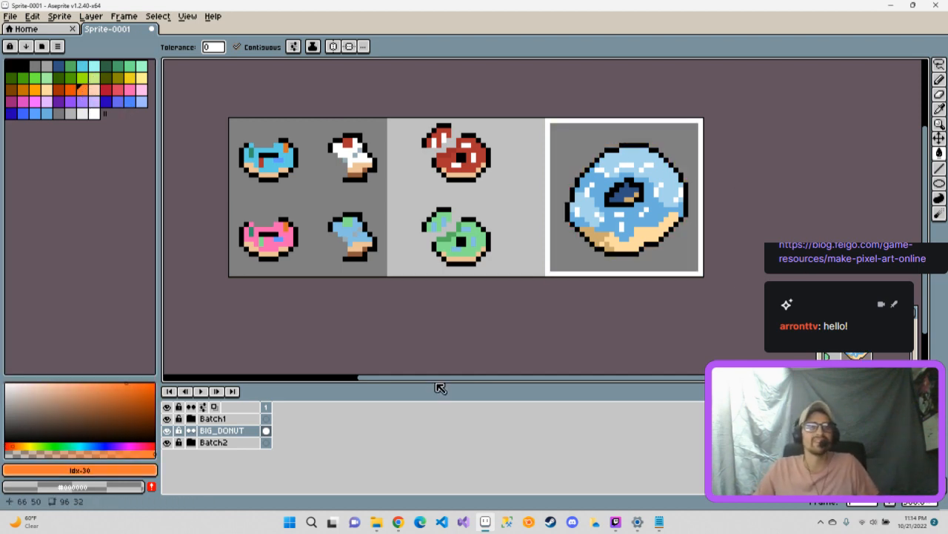
Try a lighter orange background of HSV 21°, 57, 100 in the big donut's tile, and undo the fill.
{"action": "left_click", "coordinate": [103, 390]}
{"action": "left_click_drag", "start_coordinate": [105, 386], "coordinate": [90, 382]}
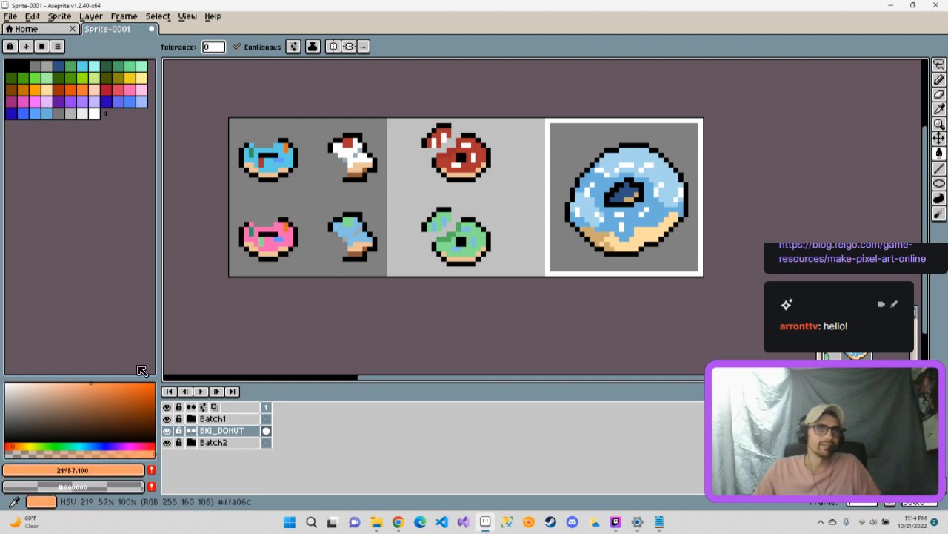
{"action": "left_click", "coordinate": [573, 162]}
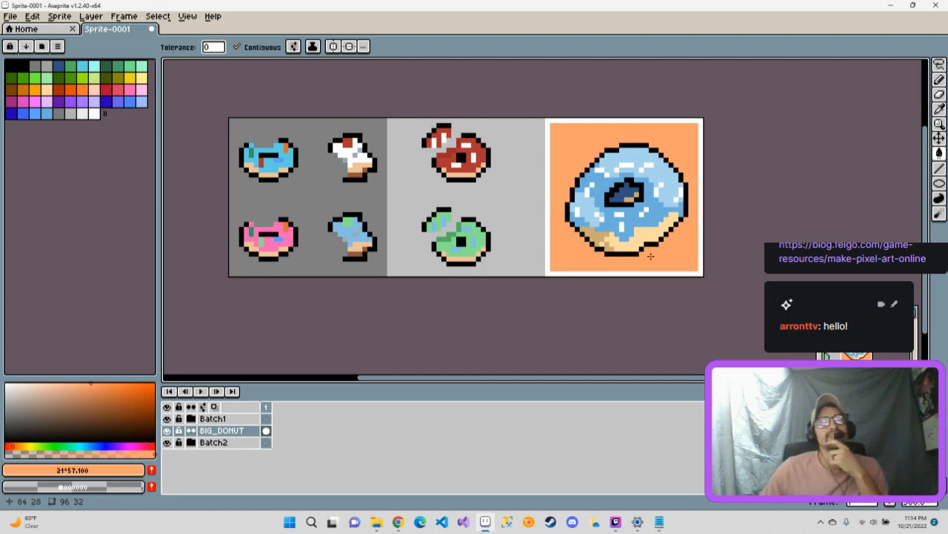
{"action": "key", "text": "ctrl+z"}
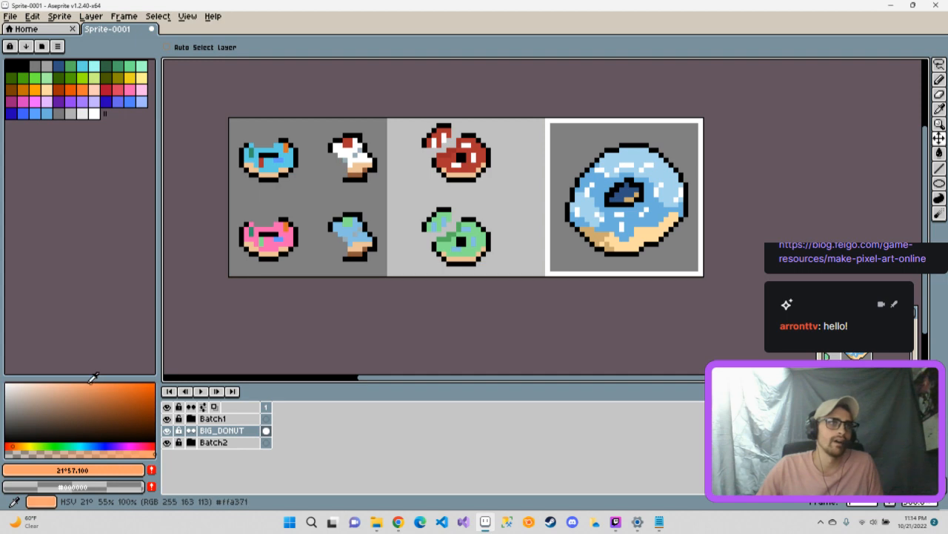
Fill the big donut tile's background with a pale peach of HSV 21°, 48, 100 using the Paint Bucket.
{"action": "left_click", "coordinate": [76, 383]}
{"action": "key", "text": "g"}
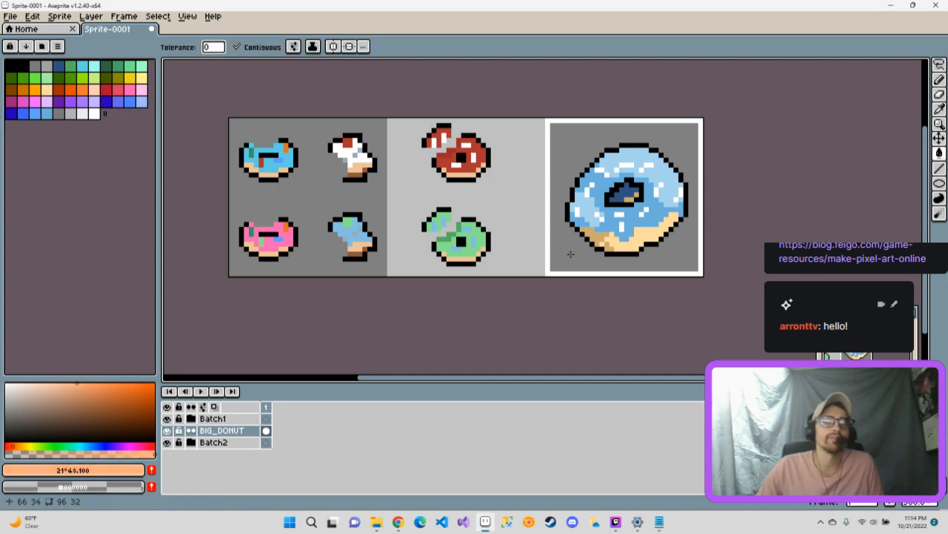
{"action": "left_click", "coordinate": [582, 150]}
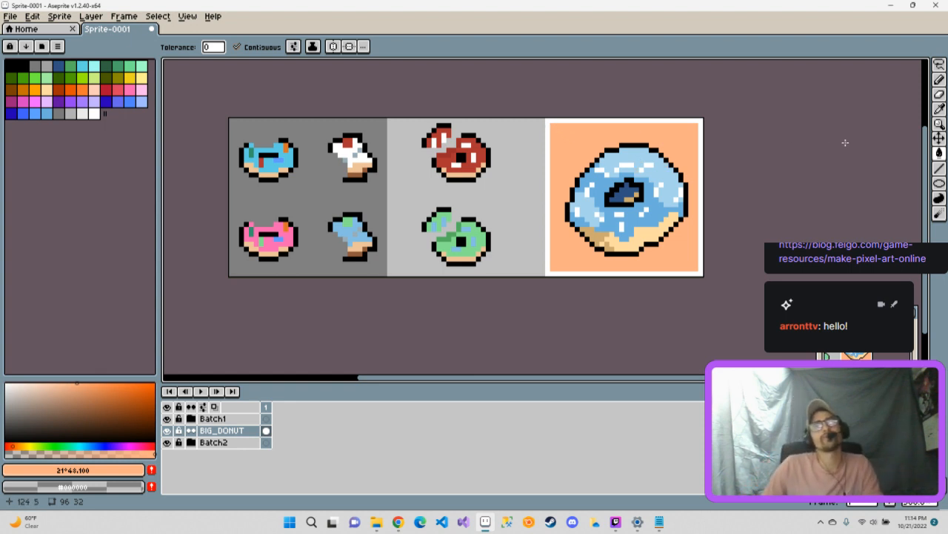
Try the Gradient tool on the peach background with dark brown HSV 21°, 55, 30 and no dithering, and undo it.
{"action": "left_click", "coordinate": [939, 153]}
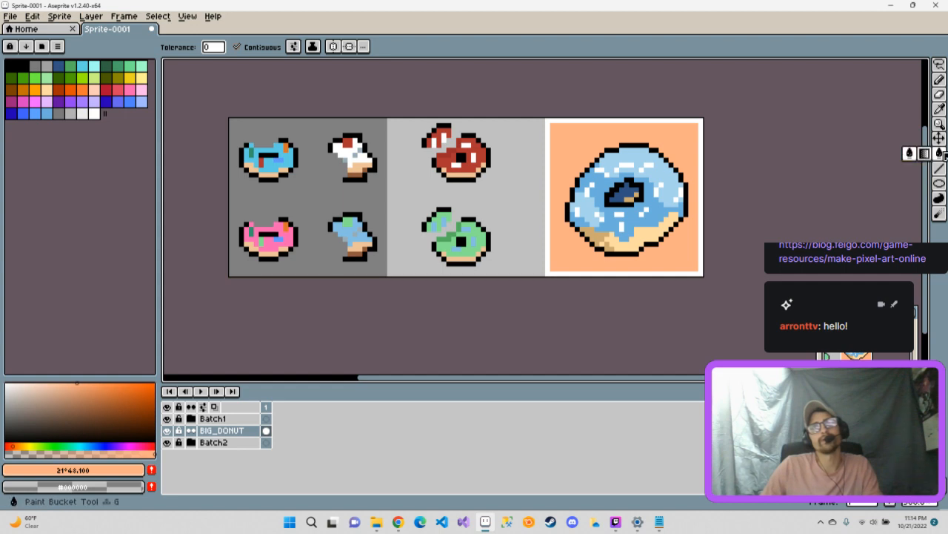
{"action": "left_click", "coordinate": [931, 154]}
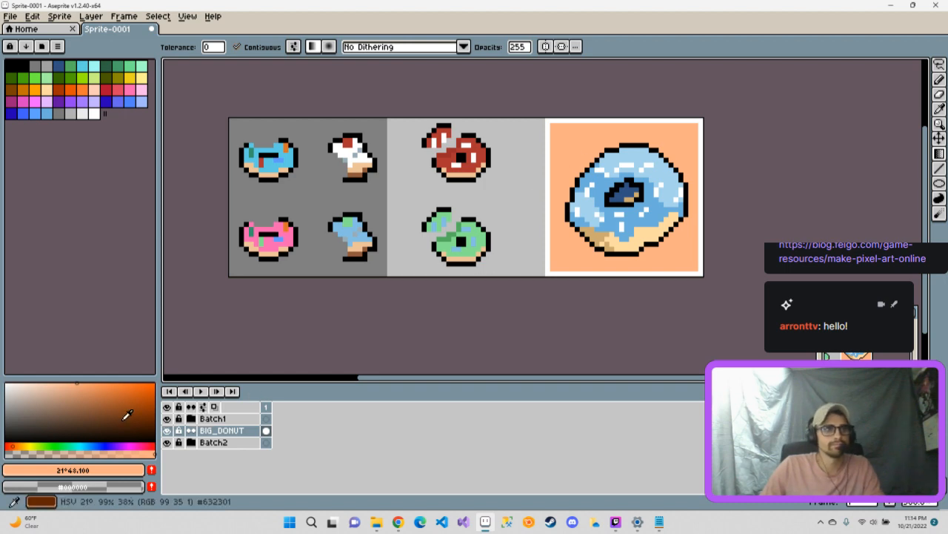
{"action": "left_click", "coordinate": [88, 423]}
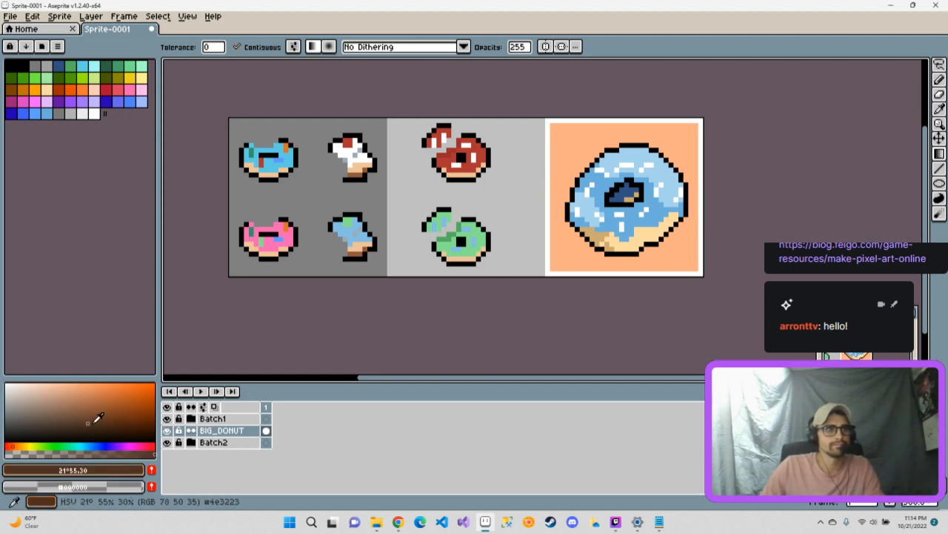
{"action": "left_click", "coordinate": [572, 145]}
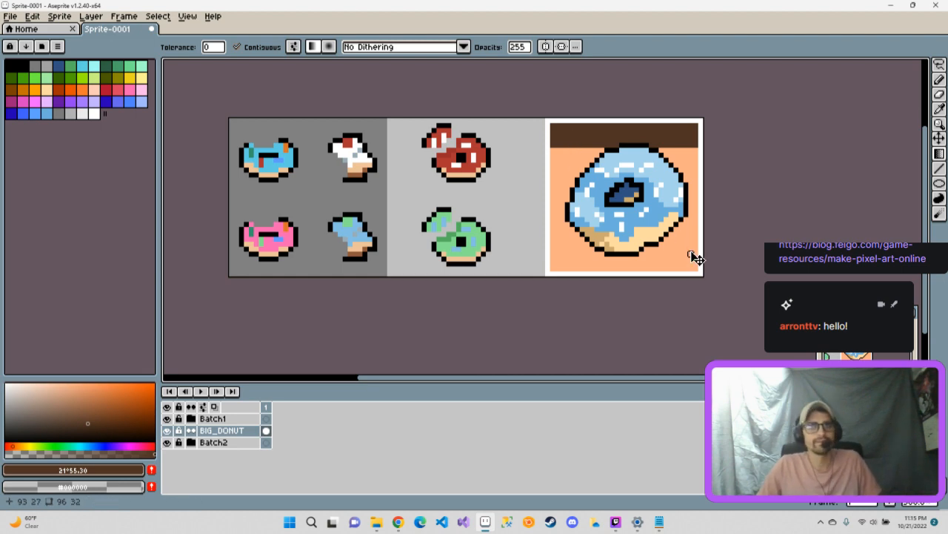
{"action": "key", "text": "ctrl+z"}
{"action": "key", "text": "ctrl+z"}
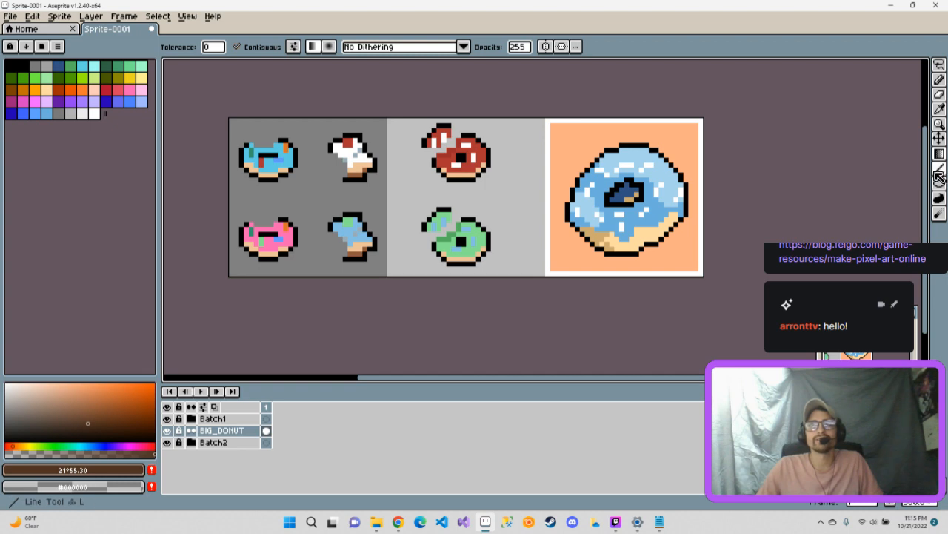
Sample the dark blue #305182 from inside the big donut's hole as the foreground color.
{"action": "left_click", "coordinate": [939, 109]}
{"action": "left_click", "coordinate": [592, 209]}
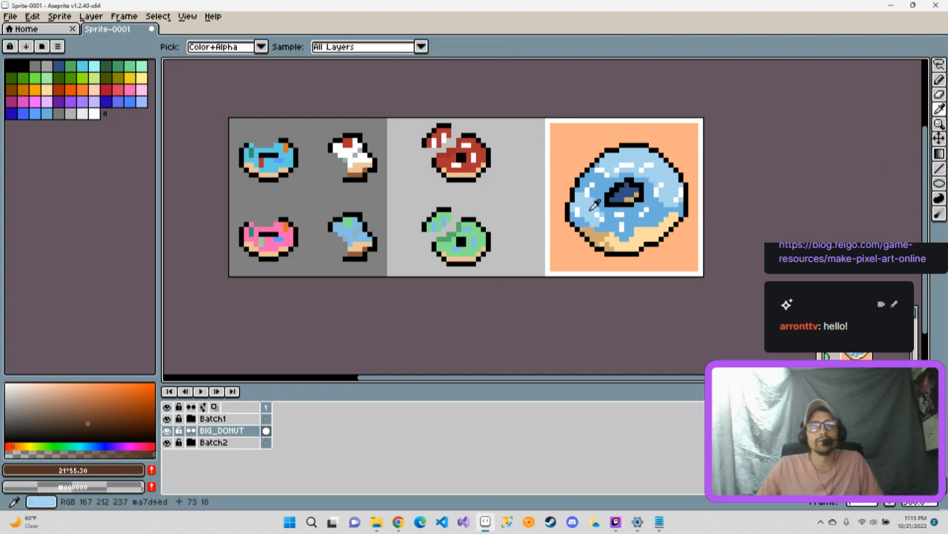
{"action": "left_click", "coordinate": [626, 197]}
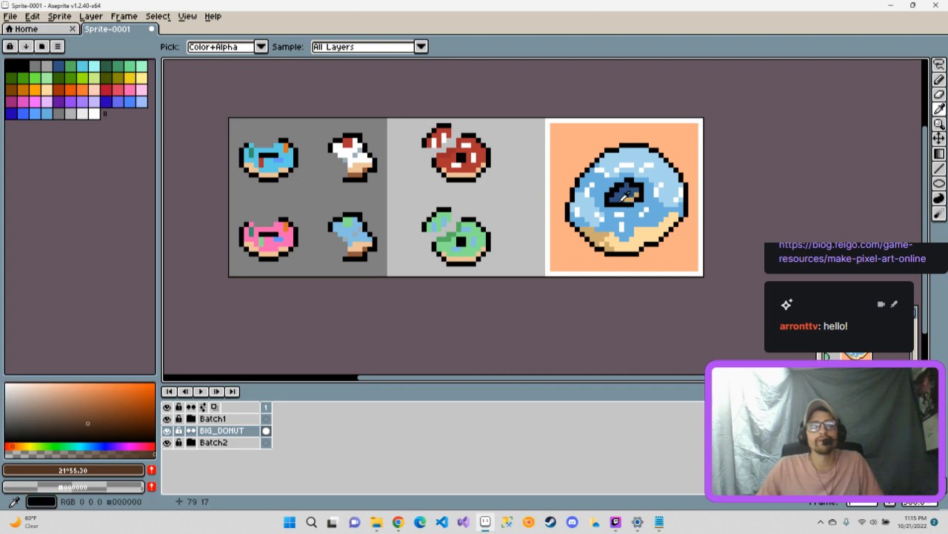
{"action": "left_click", "coordinate": [626, 195]}
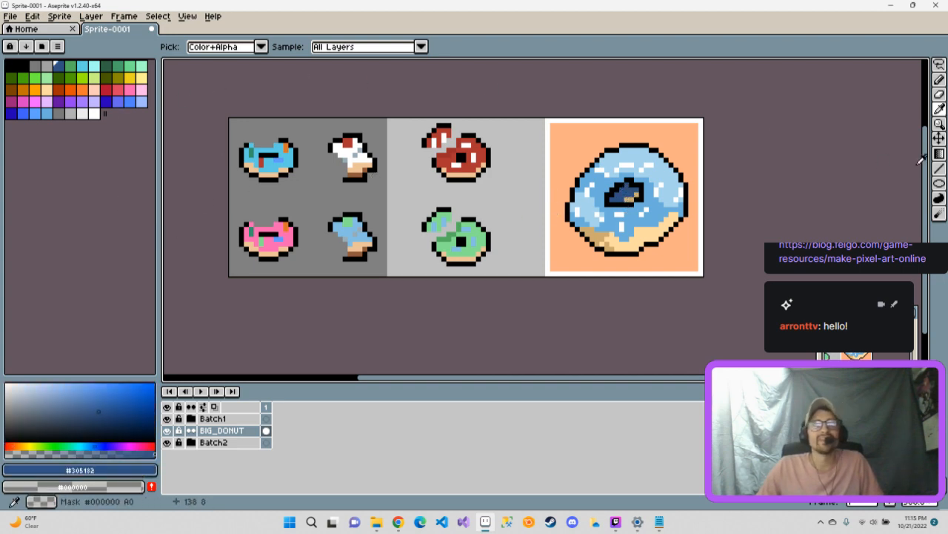
Switch to the Gradient tool and set its dithering to Bayer Matrix 8x8.
{"action": "left_click", "coordinate": [939, 153]}
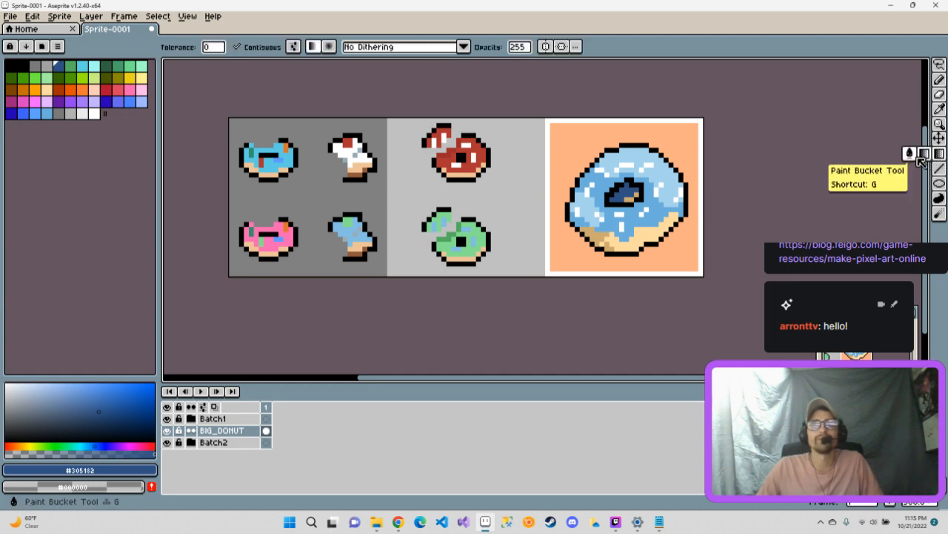
{"action": "left_click", "coordinate": [925, 154]}
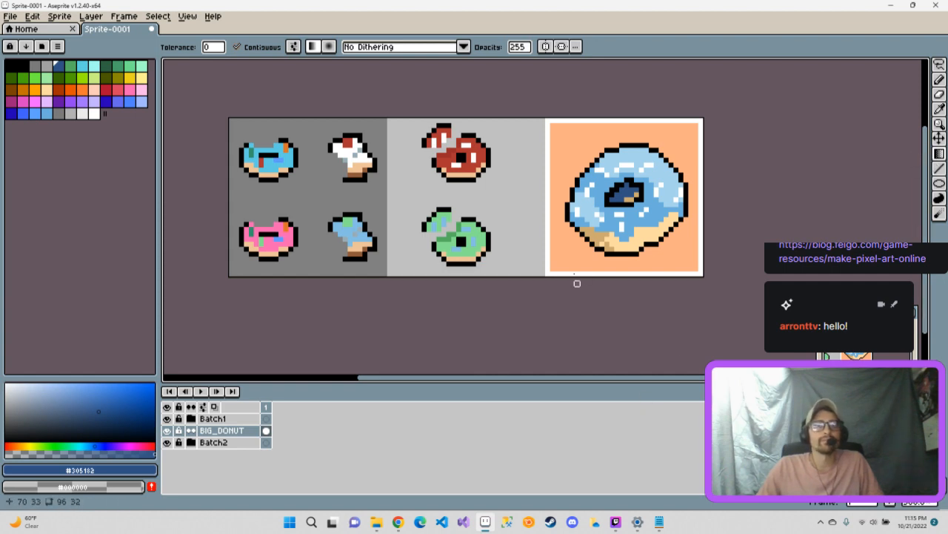
{"action": "left_click", "coordinate": [939, 155]}
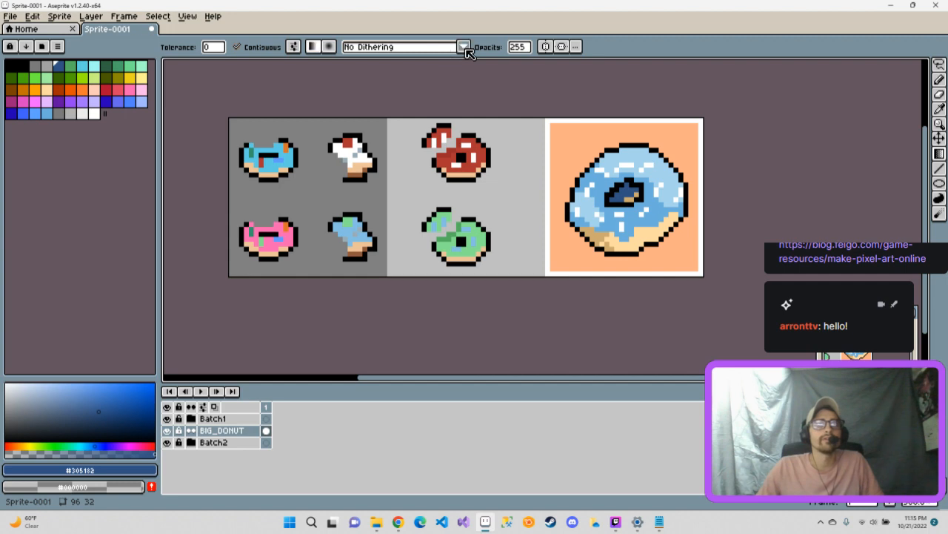
{"action": "left_click", "coordinate": [465, 47]}
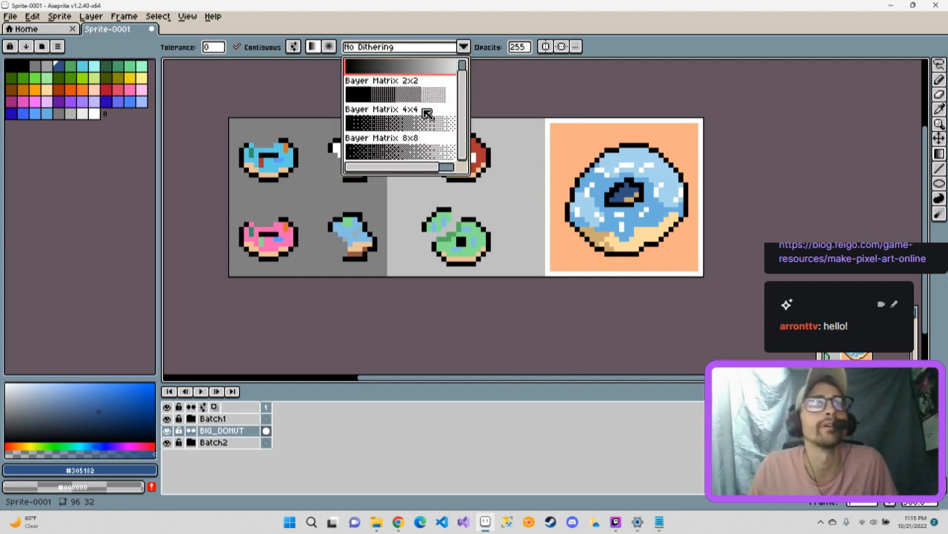
{"action": "left_click", "coordinate": [423, 151]}
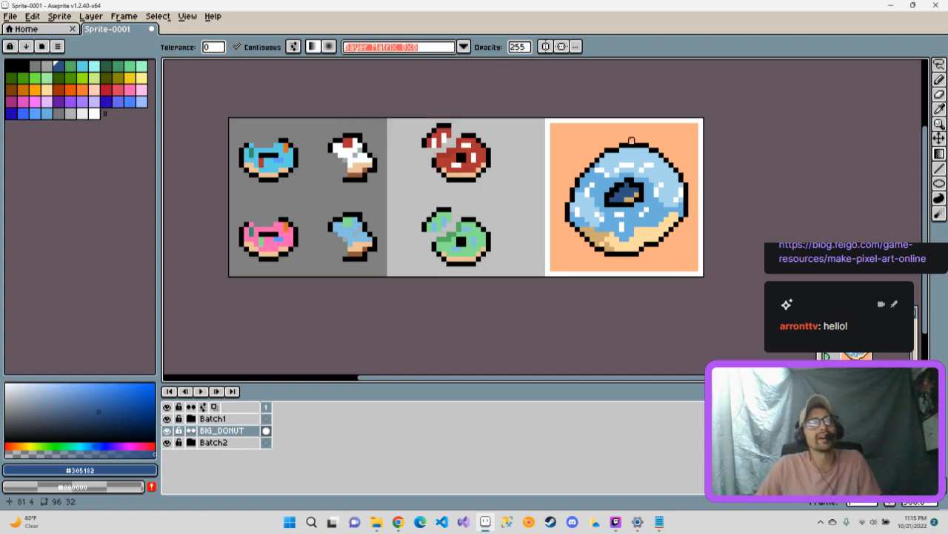
Try a diagonal dithered blue gradient across the big donut's background from upper left to lower right, and undo it.
{"action": "left_click_drag", "start_coordinate": [567, 130], "coordinate": [716, 254]}
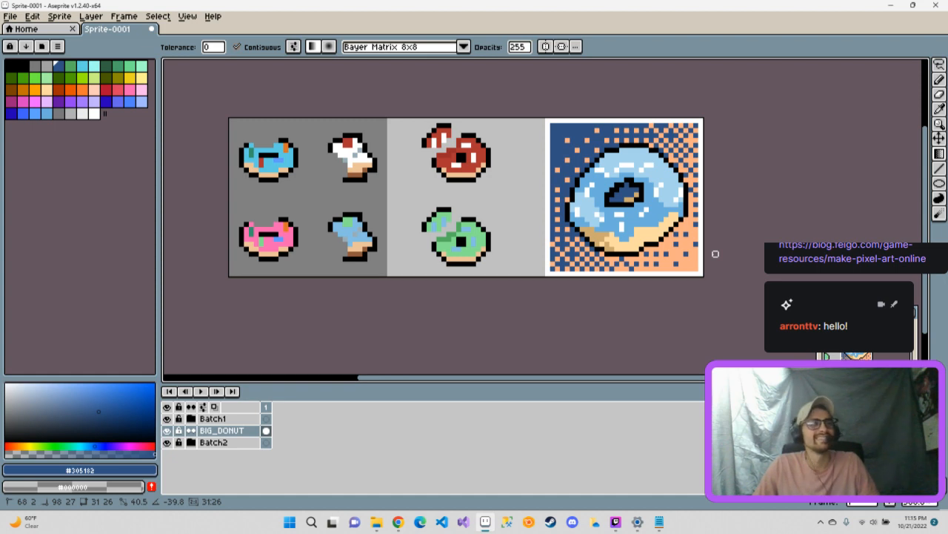
{"action": "left_click_drag", "start_coordinate": [715, 253], "coordinate": [716, 254]}
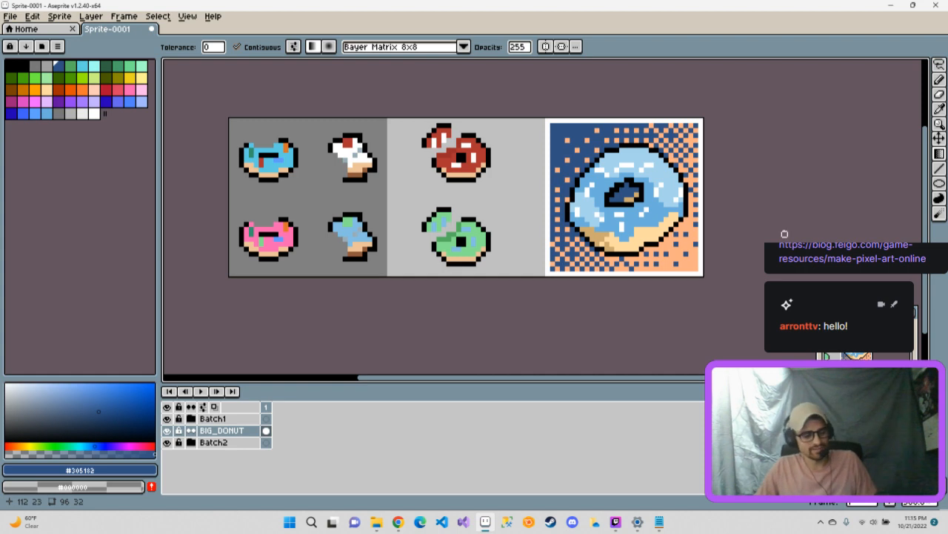
{"action": "key", "text": "ctrl+z"}
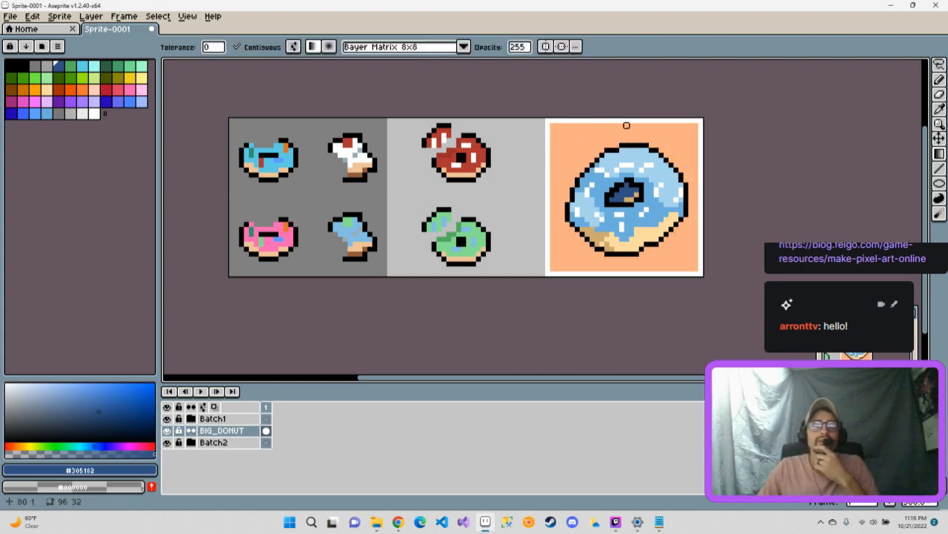
Apply a short vertical dithered blue gradient, about 5 px long, along the upper edge of the big donut's peach background.
{"action": "left_click_drag", "start_coordinate": [622, 125], "coordinate": [622, 140]}
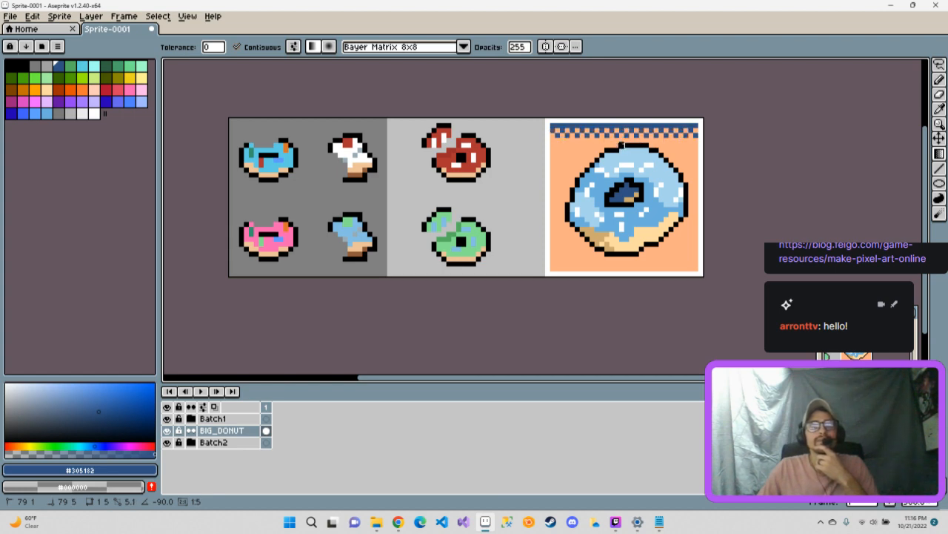
{"action": "left_click_drag", "start_coordinate": [622, 144], "coordinate": [622, 145]}
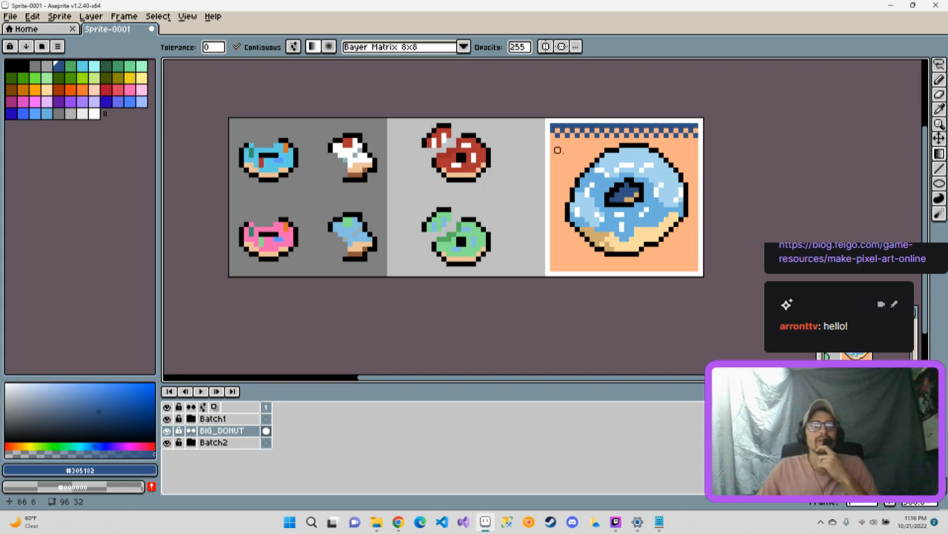
Select the 30×4 px area around the upper checkered strip and try a vertically flipped copy along the tile's lower edge.
{"action": "left_click", "coordinate": [939, 64]}
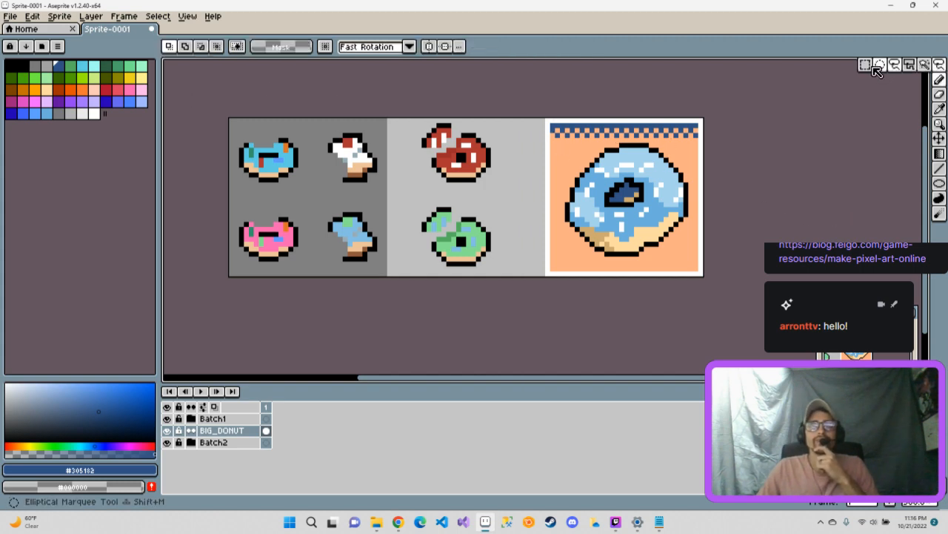
{"action": "left_click", "coordinate": [895, 65]}
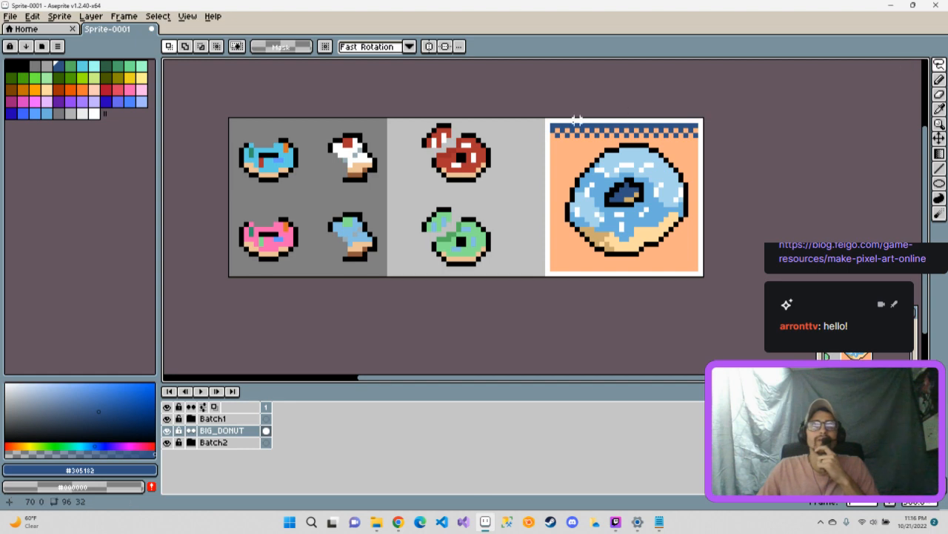
{"action": "mouse_move", "coordinate": [552, 126]}
{"action": "left_mouse_down"}
{"action": "mouse_move", "coordinate": [553, 135]}
{"action": "mouse_move", "coordinate": [598, 139]}
{"action": "mouse_move", "coordinate": [688, 139]}
{"action": "mouse_move", "coordinate": [654, 124]}
{"action": "mouse_move", "coordinate": [553, 125]}
{"action": "left_mouse_up"}
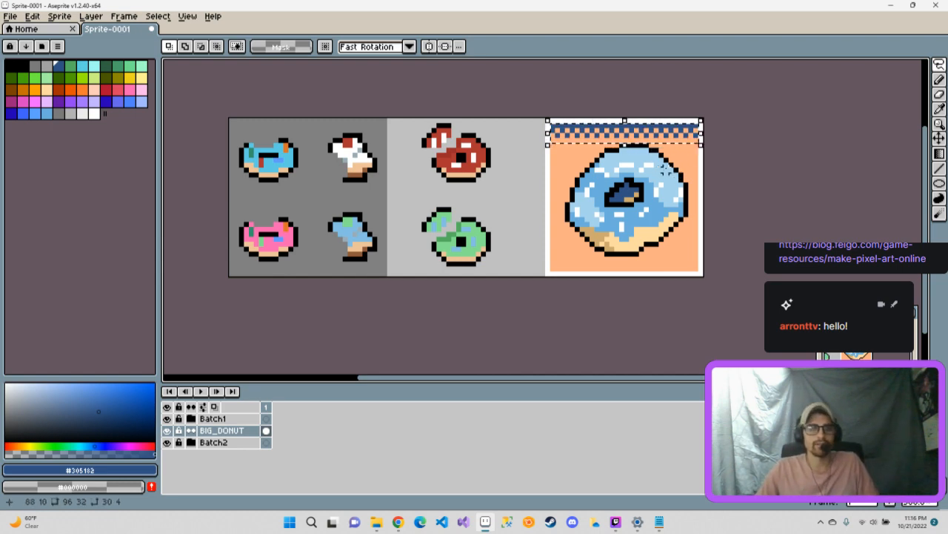
{"action": "left_click", "coordinate": [642, 144]}
{"action": "left_click_drag", "start_coordinate": [646, 148], "coordinate": [644, 277]}
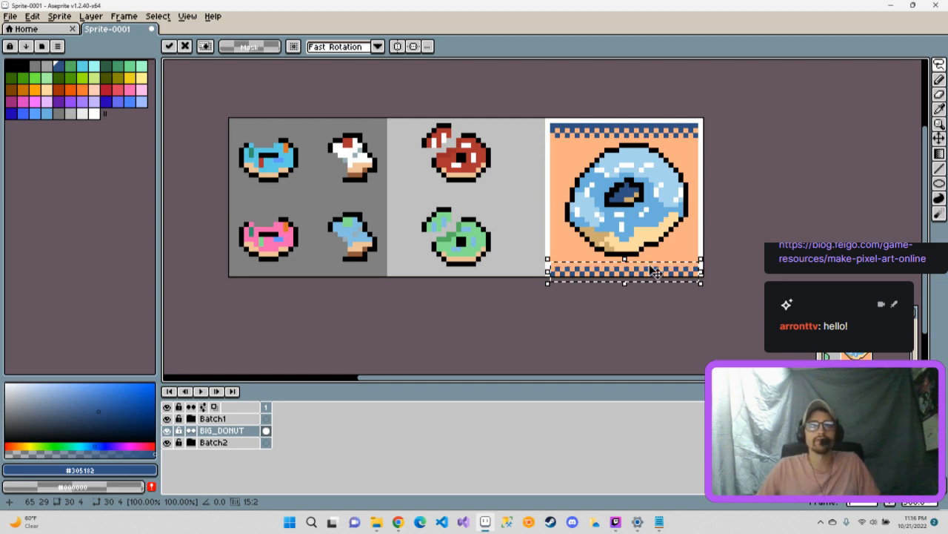
{"action": "left_click_drag", "start_coordinate": [650, 265], "coordinate": [649, 261]}
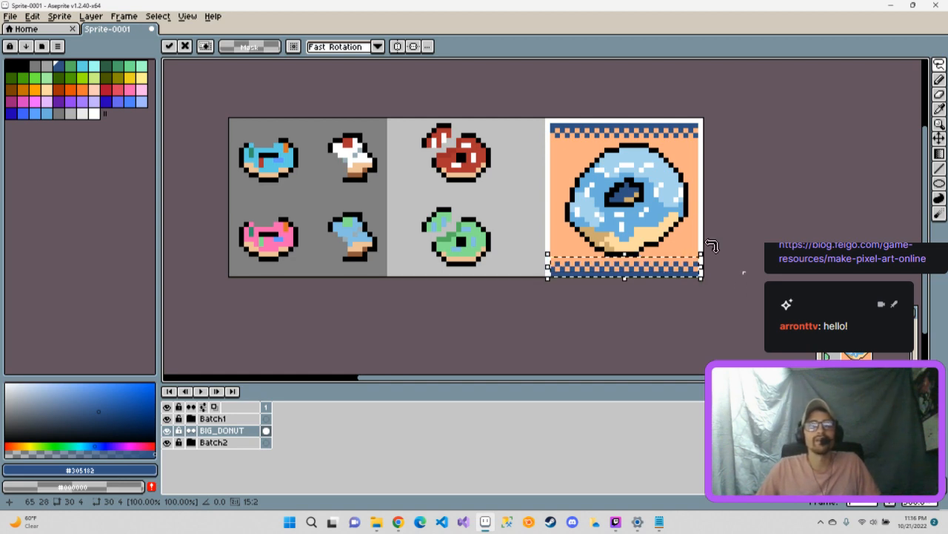
{"action": "left_click", "coordinate": [739, 228]}
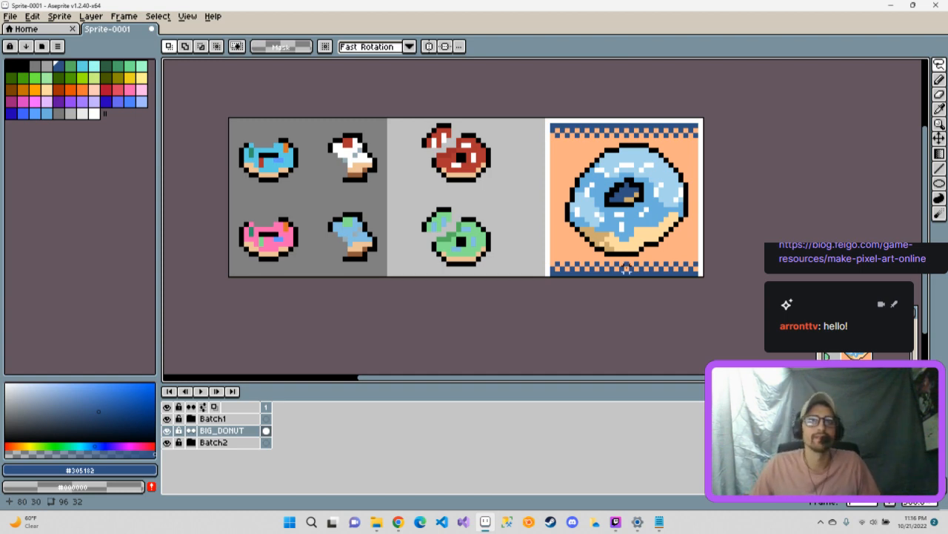
Try shifting the lower strip copy up 1 px, and undo its placement.
{"action": "mouse_move", "coordinate": [626, 270]}
{"action": "left_mouse_down"}
{"action": "mouse_move", "coordinate": [618, 260]}
{"action": "mouse_move", "coordinate": [626, 267]}
{"action": "left_mouse_up"}
{"action": "key", "text": "ctrl+z"}
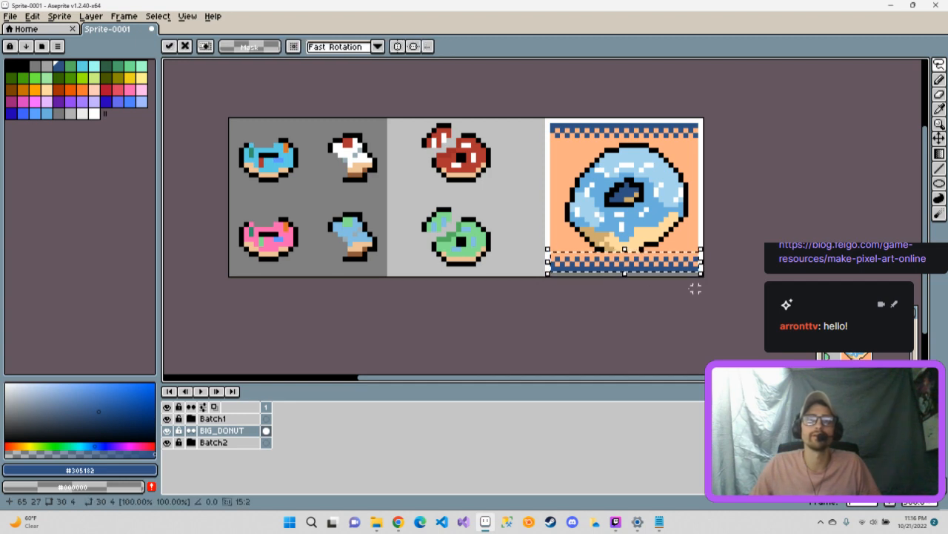
{"action": "key", "text": "Escape"}
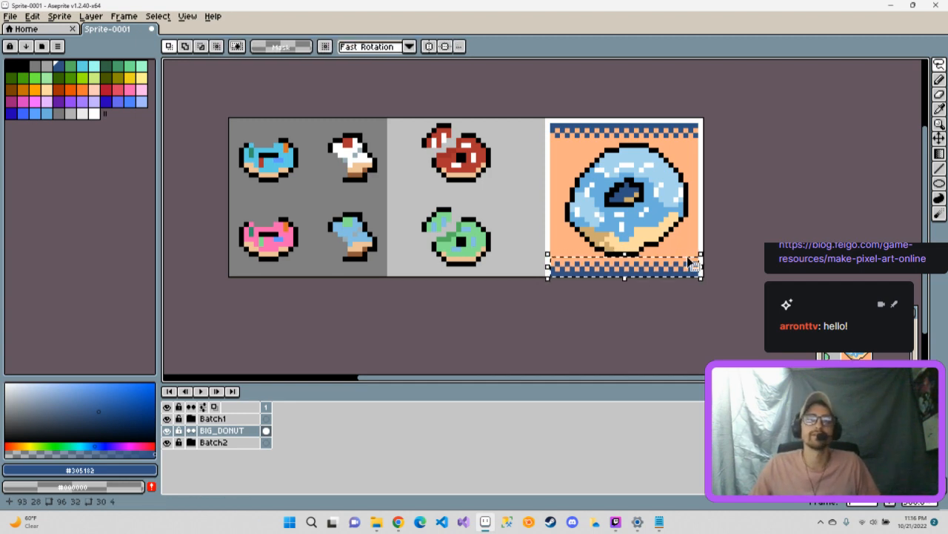
{"action": "key", "text": "ctrl+z"}
{"action": "key", "text": "ctrl+z"}
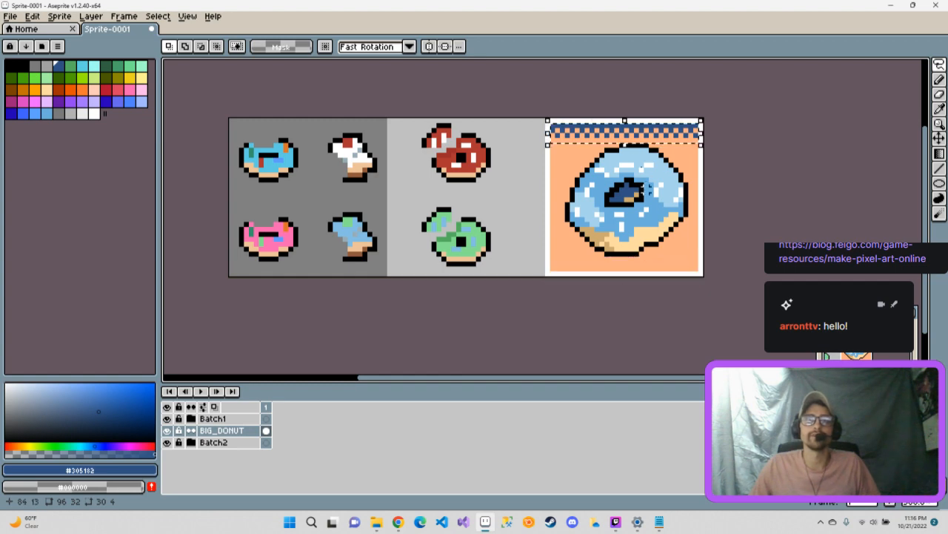
Try moving the selected upper strip down over the big donut, and undo the move.
{"action": "left_click_drag", "start_coordinate": [625, 124], "coordinate": [625, 165]}
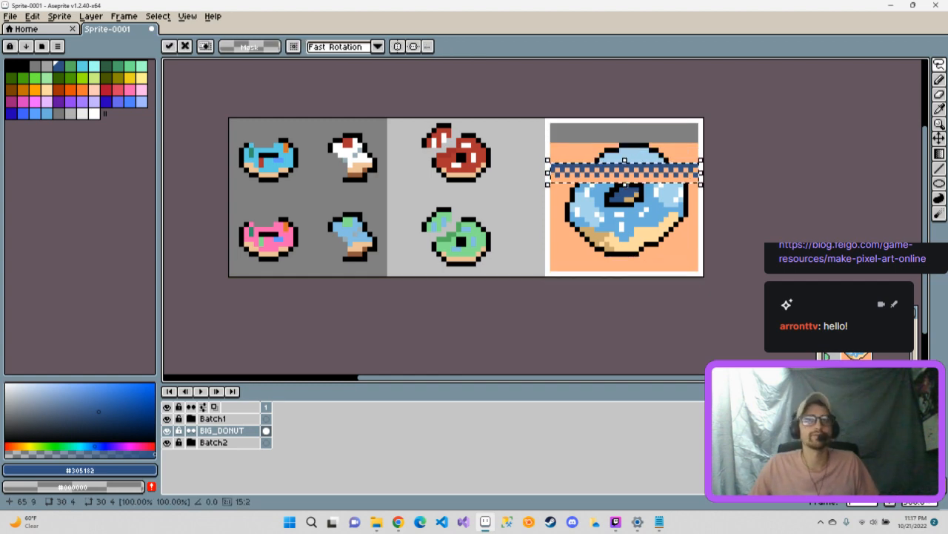
{"action": "key", "text": "ctrl+z"}
{"action": "left_click", "coordinate": [626, 130]}
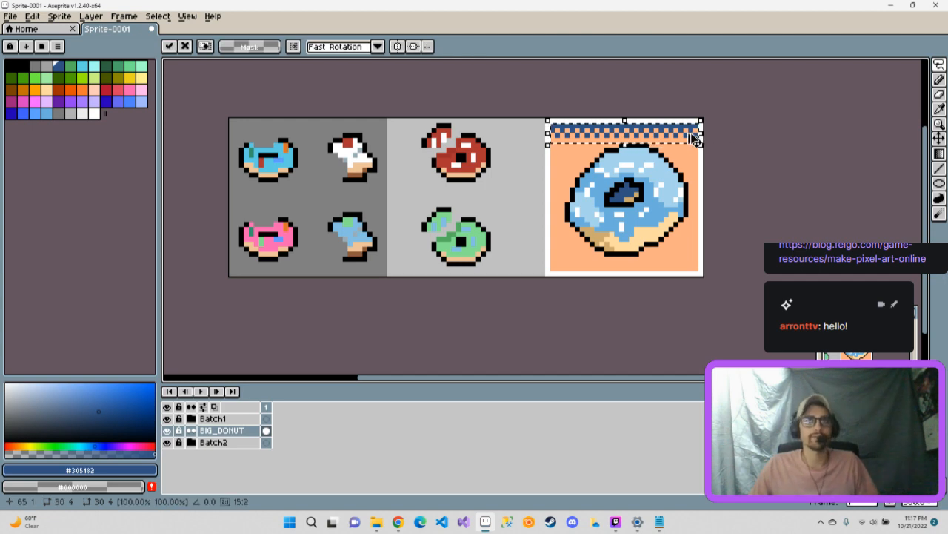
{"action": "key", "text": "Return"}
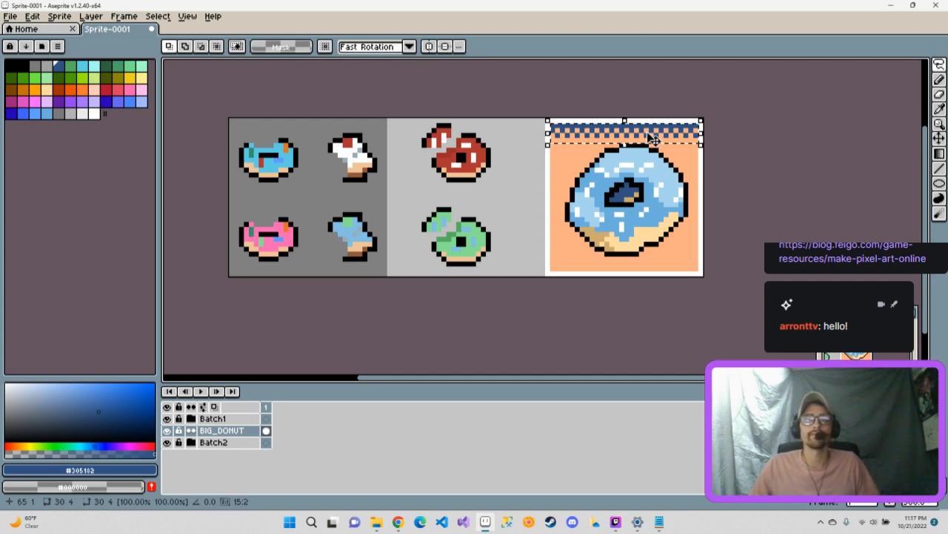
Try a vertically flipped 30×4 px copy of the upper strip just above the lower white border, undo it and deselect.
{"action": "left_click_drag", "start_coordinate": [649, 138], "coordinate": [650, 264]}
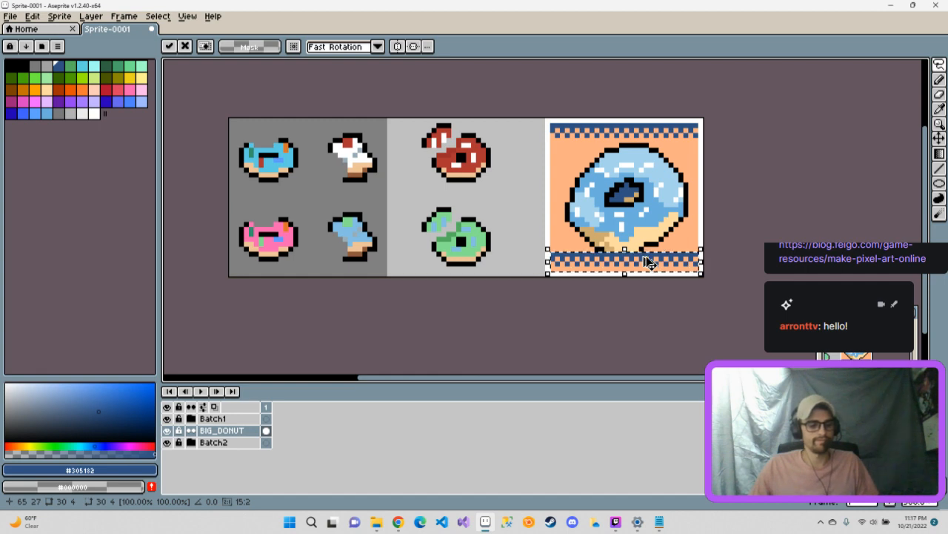
{"action": "key", "text": "ctrl+z"}
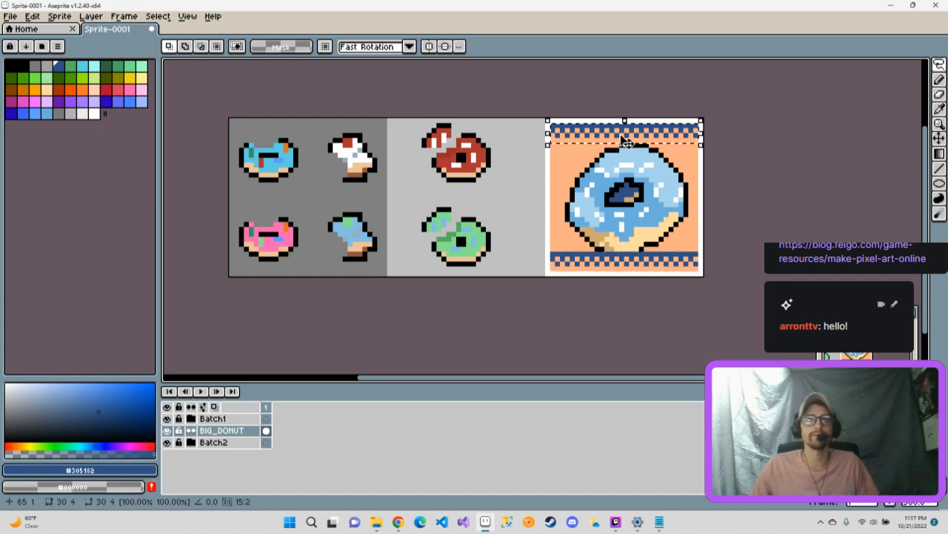
{"action": "key", "text": "ctrl+z"}
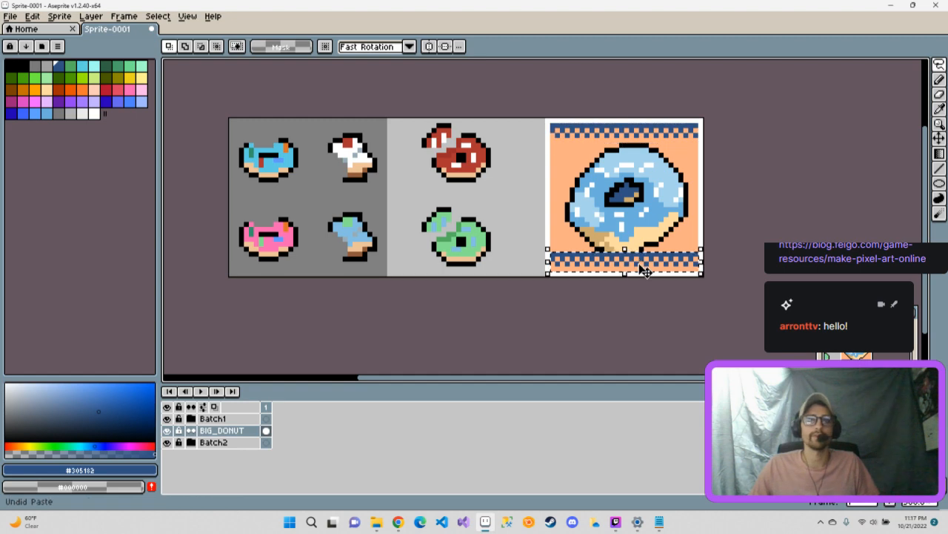
{"action": "key", "text": "ctrl+v"}
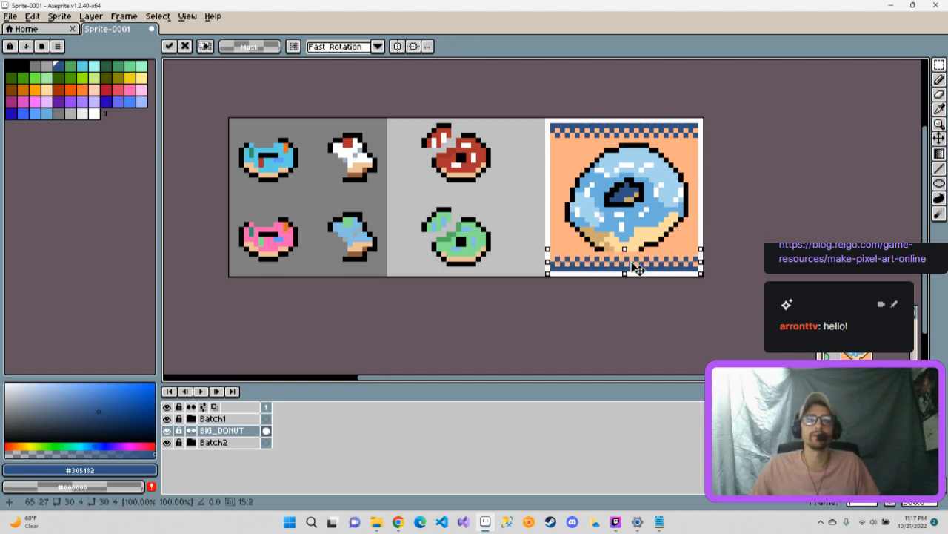
{"action": "left_click_drag", "start_coordinate": [636, 263], "coordinate": [637, 266]}
{"action": "left_click", "coordinate": [747, 247]}
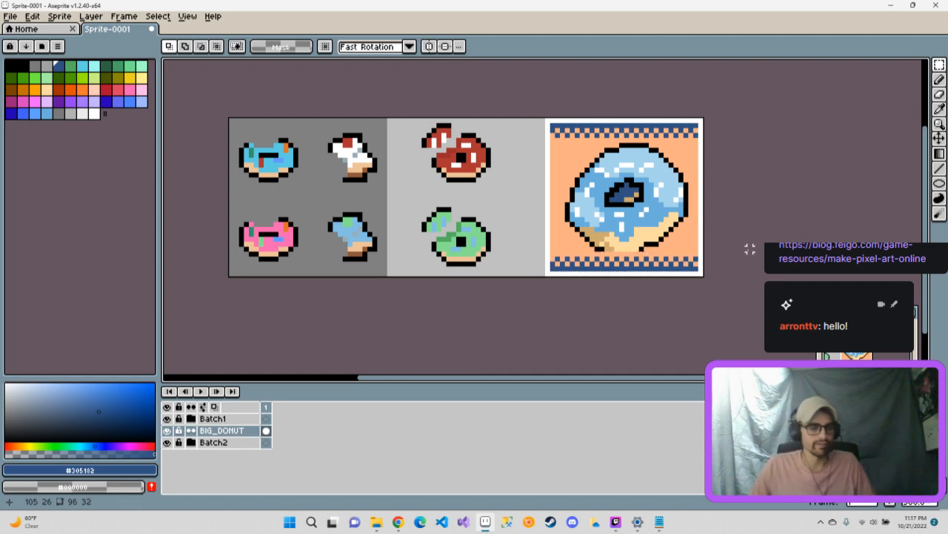
{"action": "key", "text": "ctrl+z"}
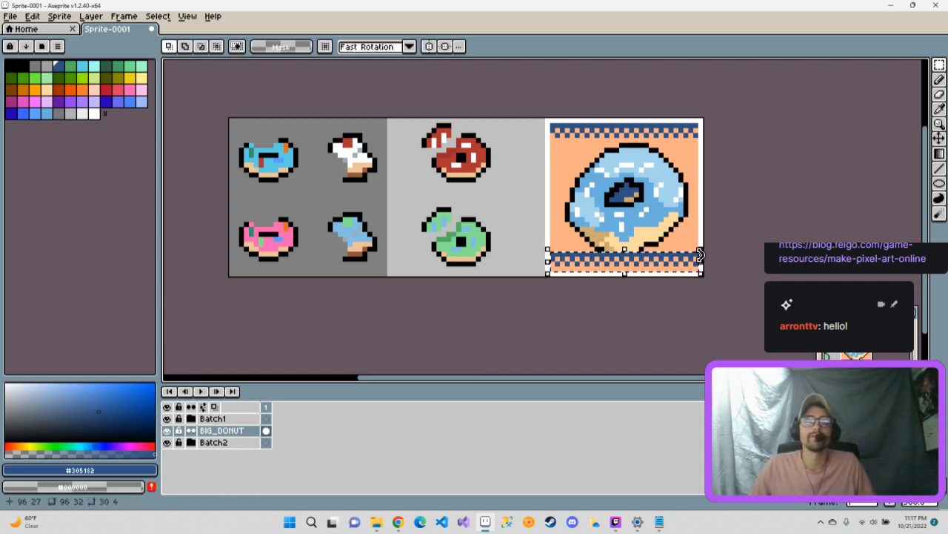
{"action": "key", "text": "ctrl+z"}
{"action": "left_click", "coordinate": [602, 154]}
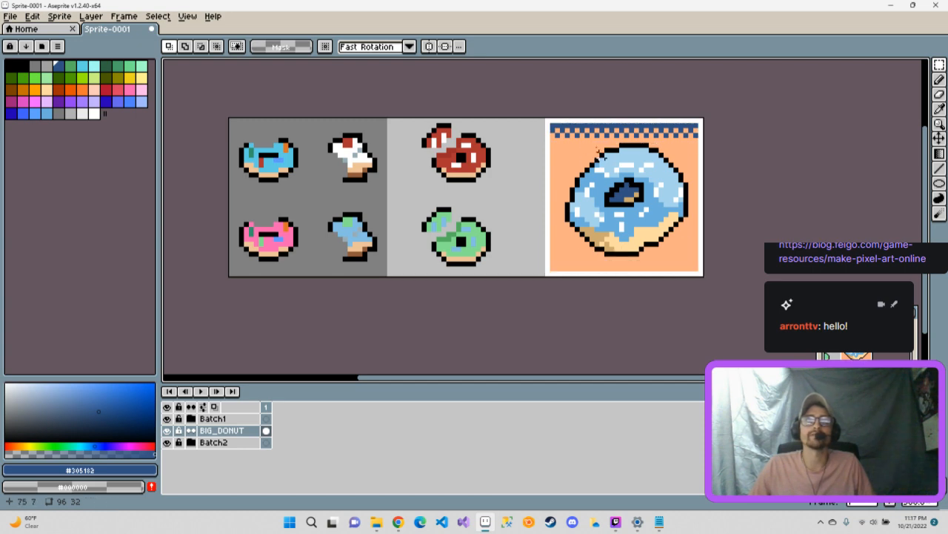
Select the 30×3 px upper checkered strip and place a vertically flipped copy just above the tile's lower white border.
{"action": "left_click", "coordinate": [942, 68]}
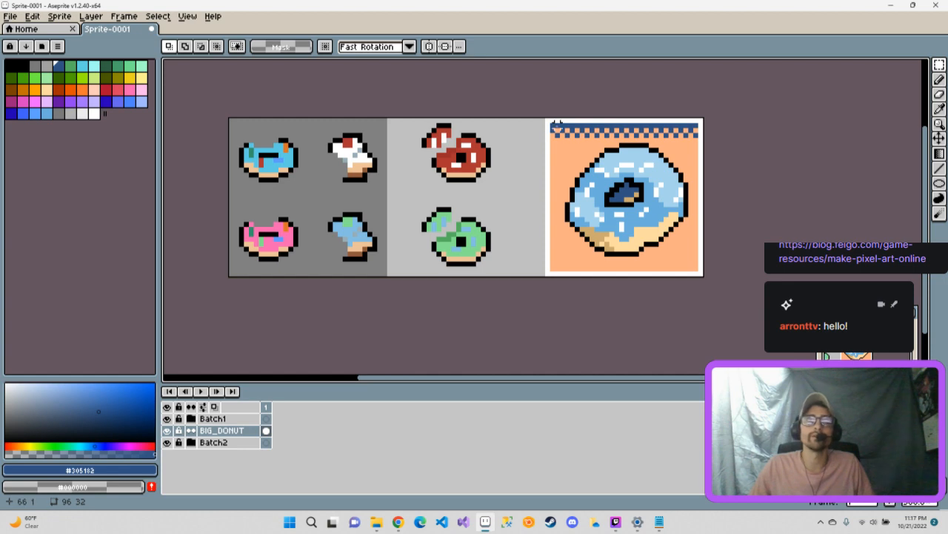
{"action": "left_click_drag", "start_coordinate": [552, 126], "coordinate": [699, 138]}
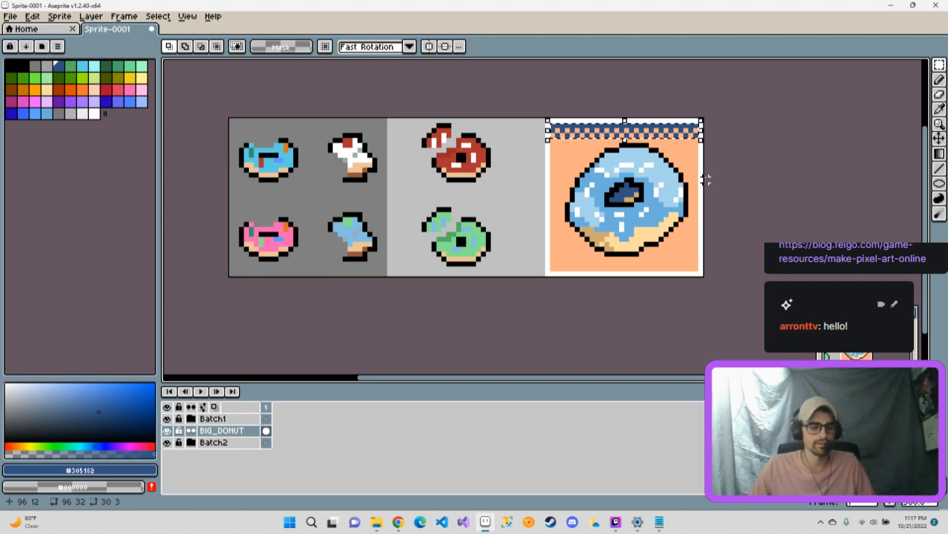
{"action": "key", "text": "ctrl+v"}
{"action": "left_click_drag", "start_coordinate": [651, 142], "coordinate": [650, 268]}
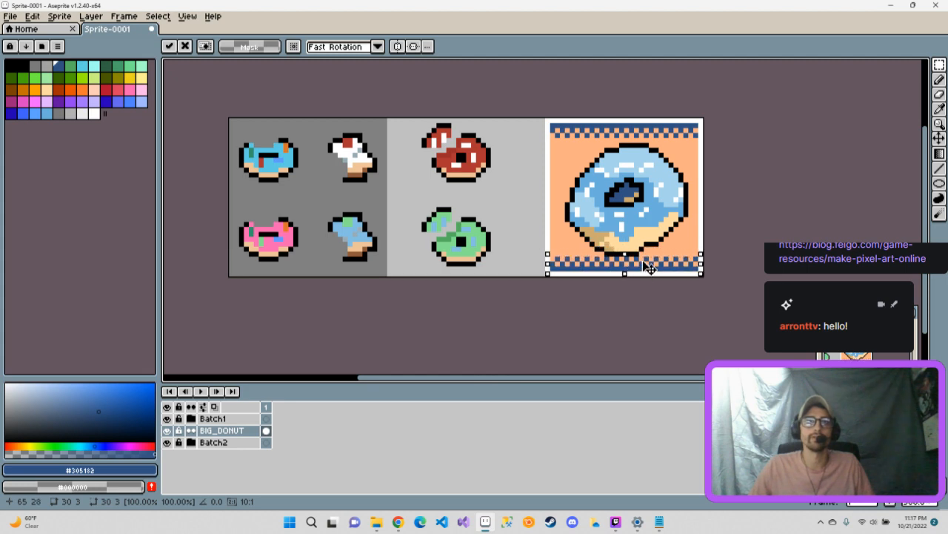
{"action": "left_click", "coordinate": [741, 250]}
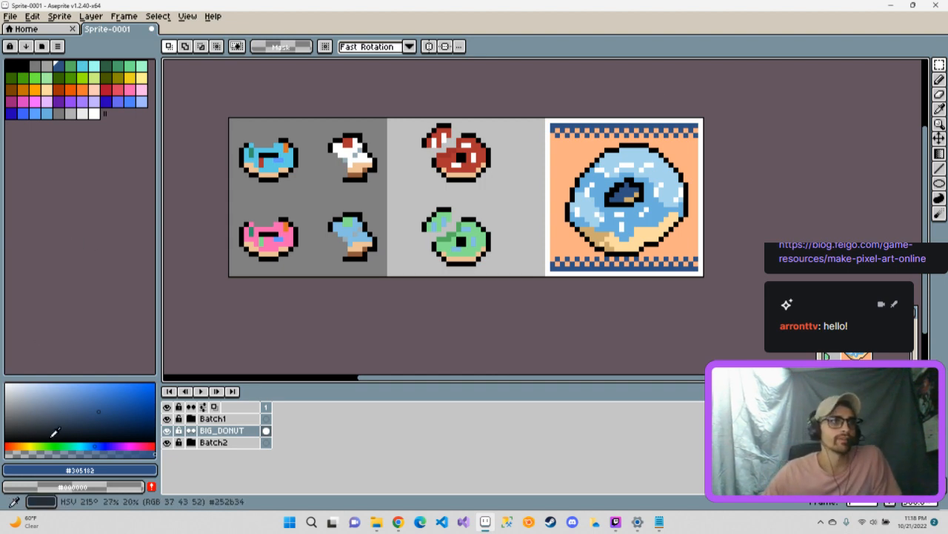
Choose the orange palette color Idx-30 as the foreground color and switch to the Gradient tool.
{"action": "left_click", "coordinate": [85, 91]}
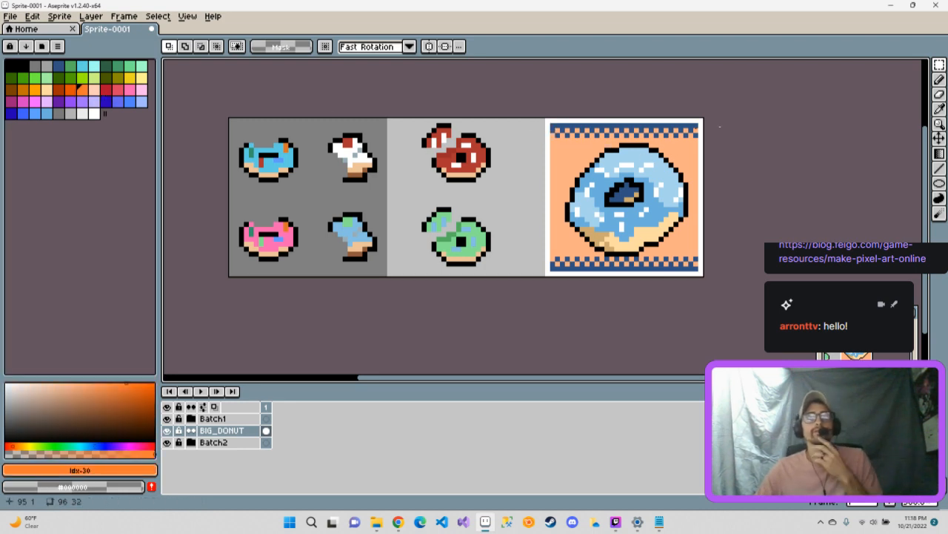
{"action": "left_click", "coordinate": [941, 155]}
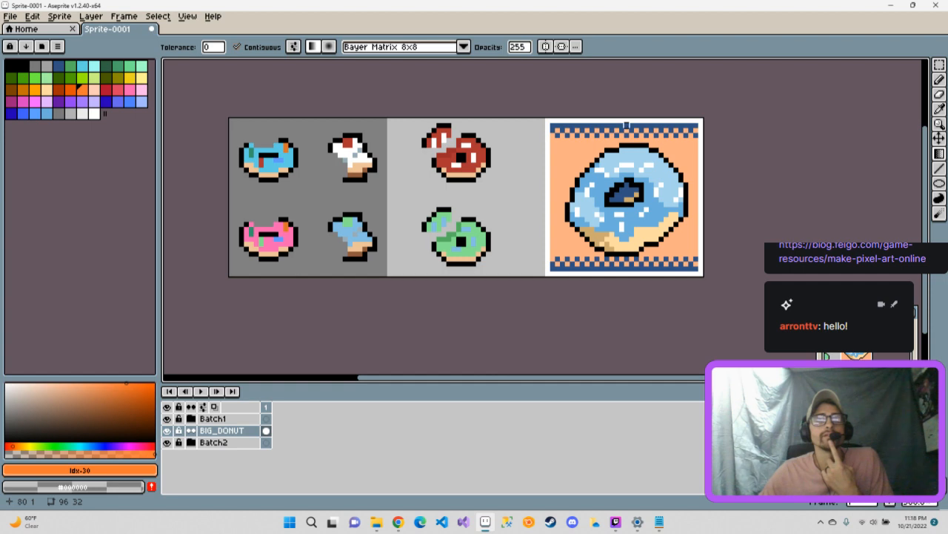
Try two diagonal dithered orange gradients across the blue of the upper checkered strip, undoing each one.
{"action": "left_click_drag", "start_coordinate": [626, 126], "coordinate": [681, 150]}
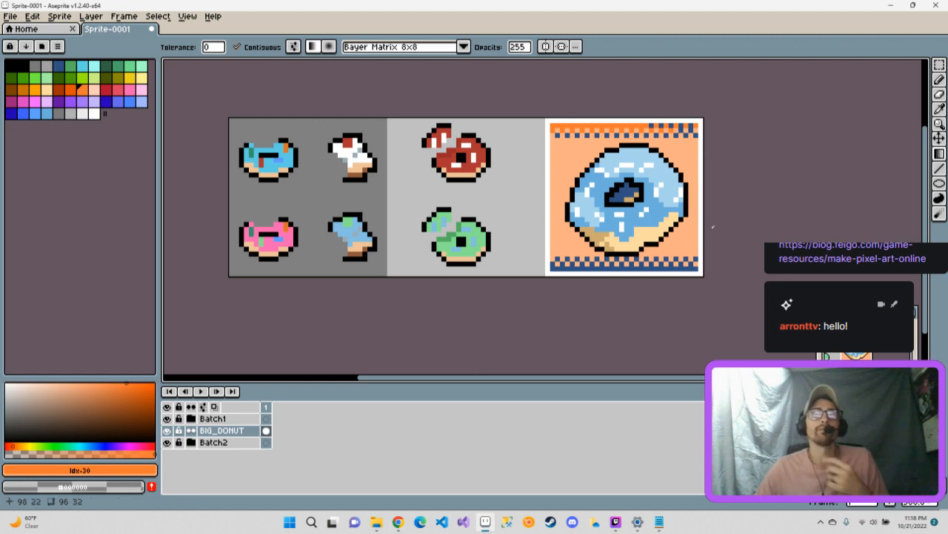
{"action": "key", "text": "ctrl+z"}
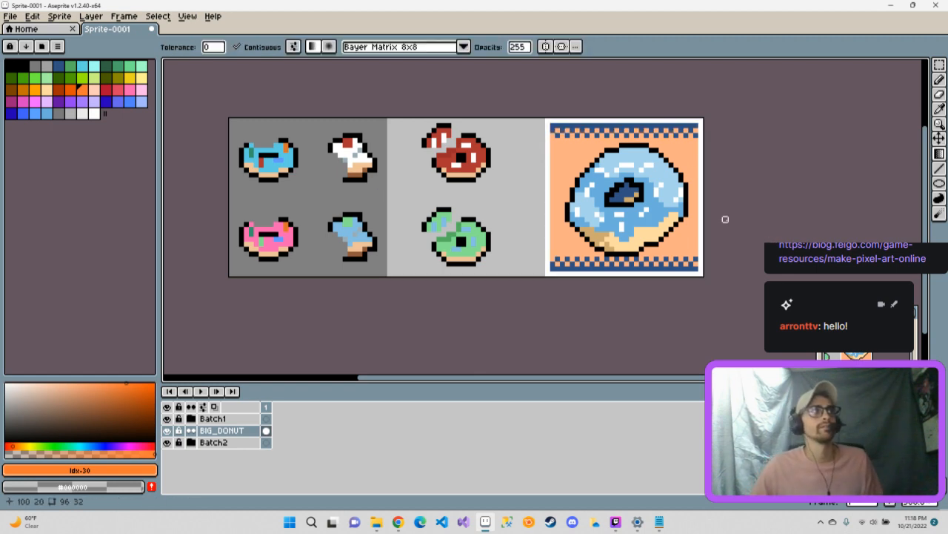
{"action": "left_click_drag", "start_coordinate": [552, 130], "coordinate": [642, 71]}
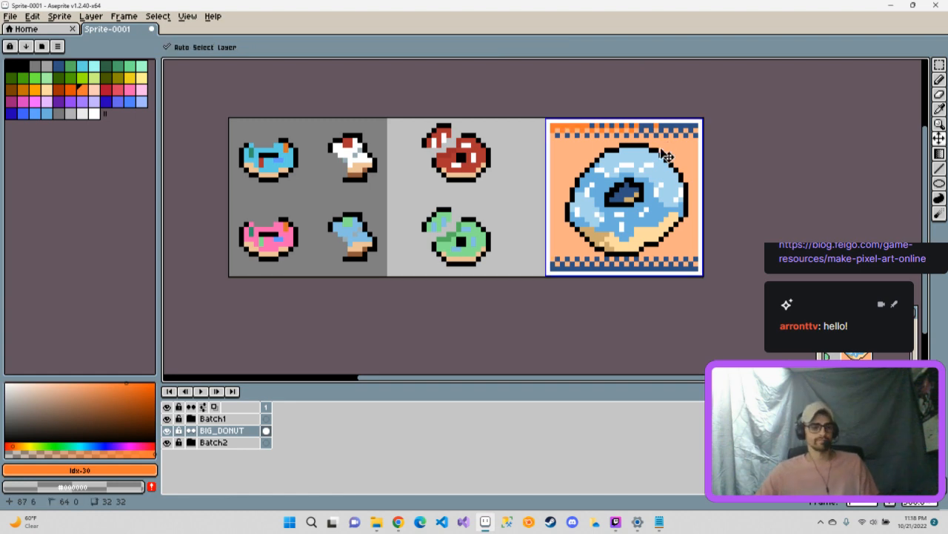
{"action": "key", "text": "ctrl+z"}
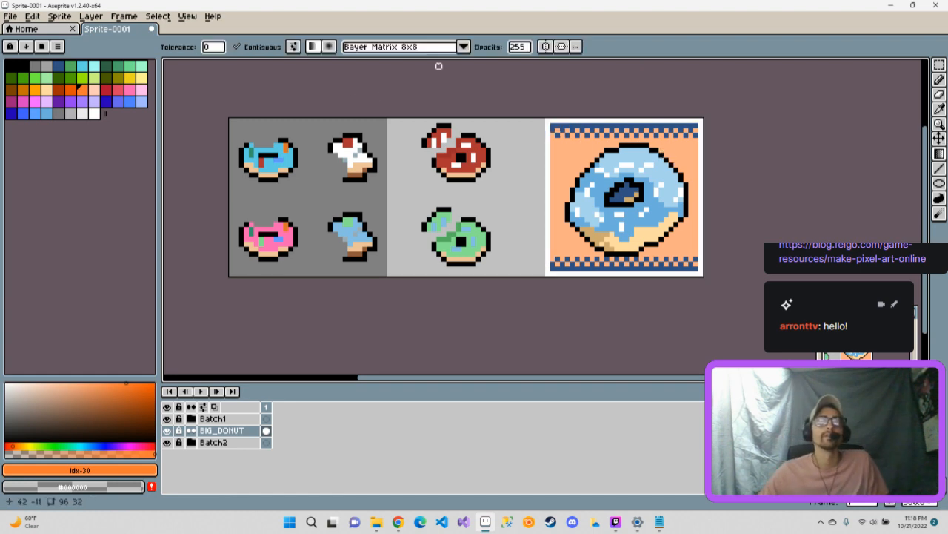
Set the gradient dithering to Bayer Matrix 2x2 and try long, nearly vertical orange gradients over the big donut's tile.
{"action": "left_click", "coordinate": [464, 47]}
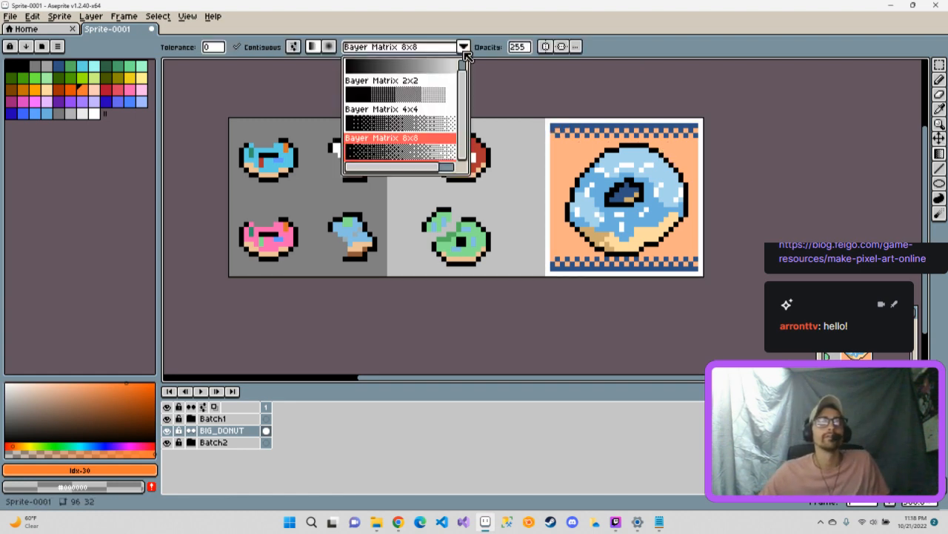
{"action": "left_click", "coordinate": [426, 96]}
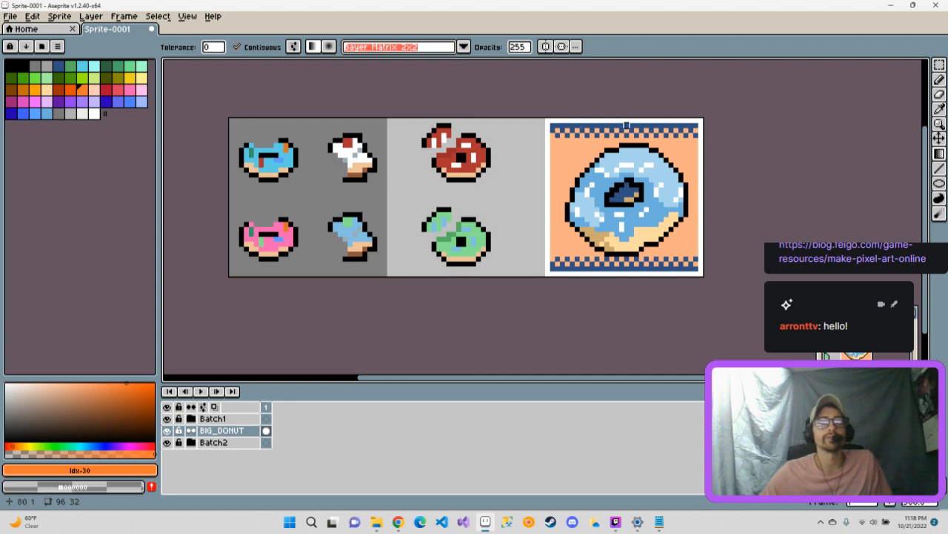
{"action": "left_click_drag", "start_coordinate": [626, 126], "coordinate": [597, 244]}
{"action": "left_click_drag", "start_coordinate": [612, 307], "coordinate": [628, 65]}
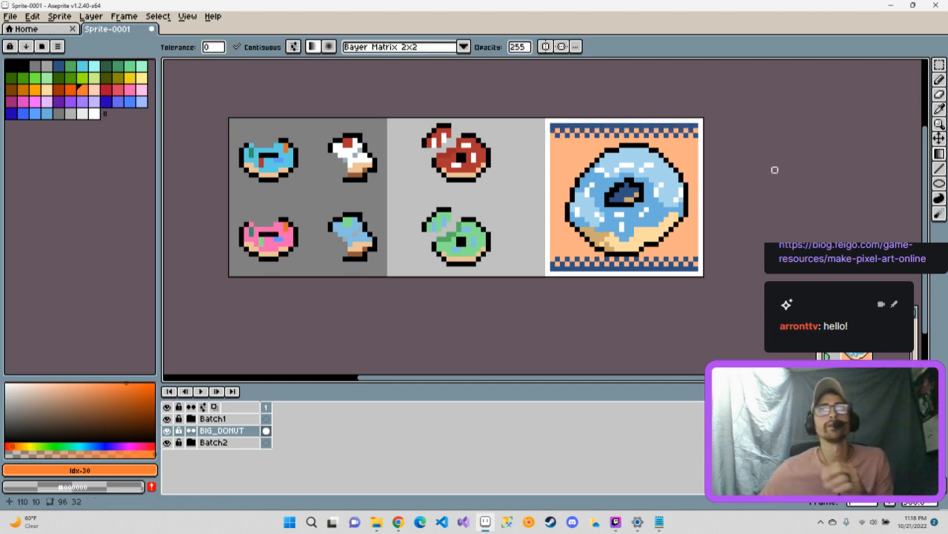
Select the 30×1 px middle row of the upper checkered strip and add the lower strip's middle row to the selection.
{"action": "left_click", "coordinate": [940, 67]}
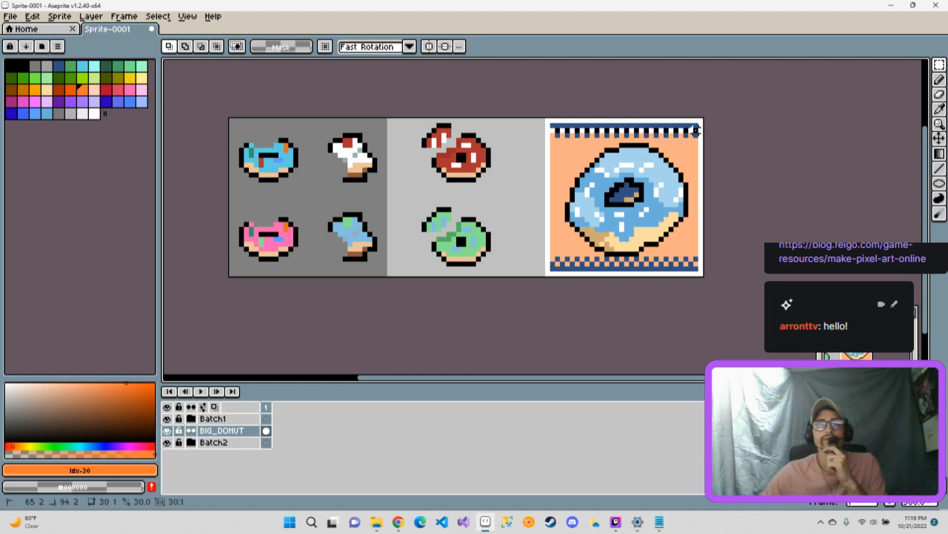
{"action": "left_click_drag", "start_coordinate": [695, 131], "coordinate": [700, 135]}
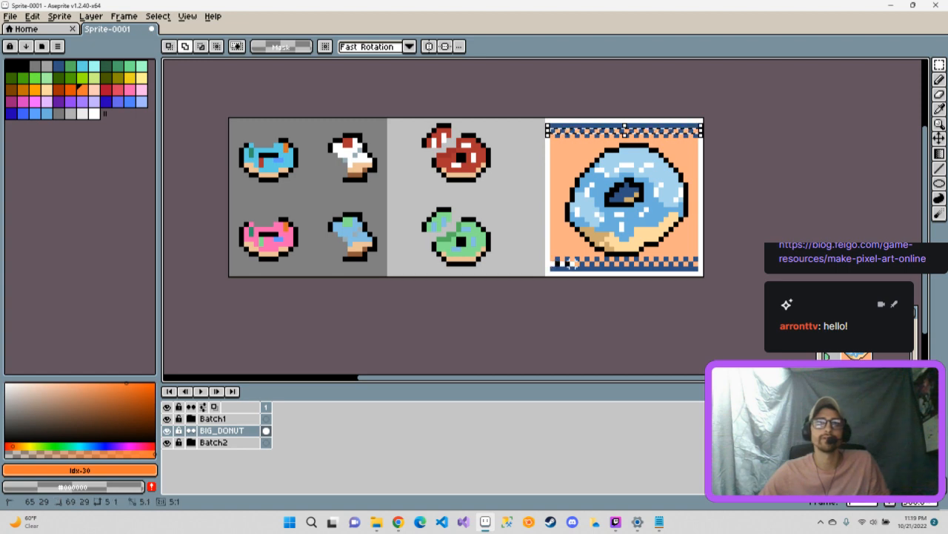
{"action": "left_click_drag", "start_coordinate": [573, 265], "coordinate": [697, 264]}
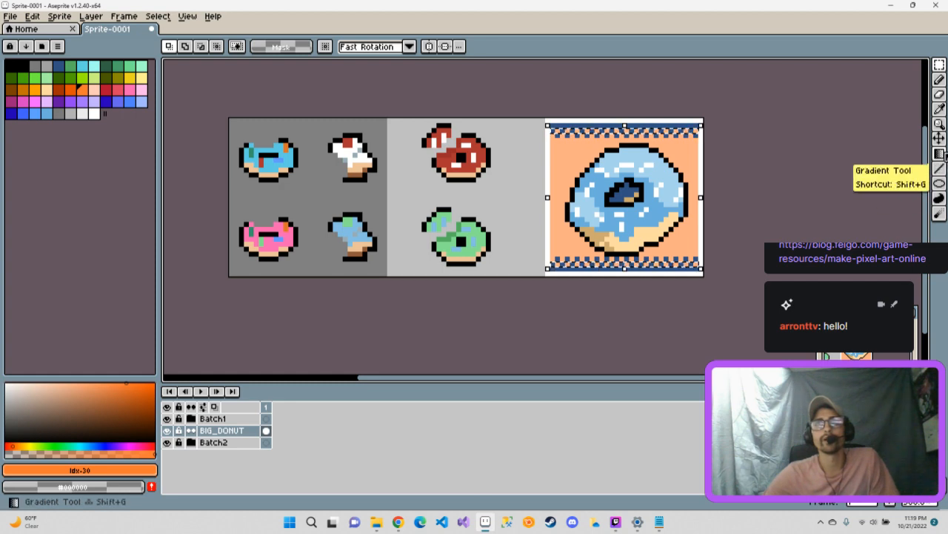
Try filling the selected middle rows of the checkered strips with orange using the Paint Bucket, and undo the fill.
{"action": "left_click", "coordinate": [913, 153]}
{"action": "left_click", "coordinate": [913, 153]}
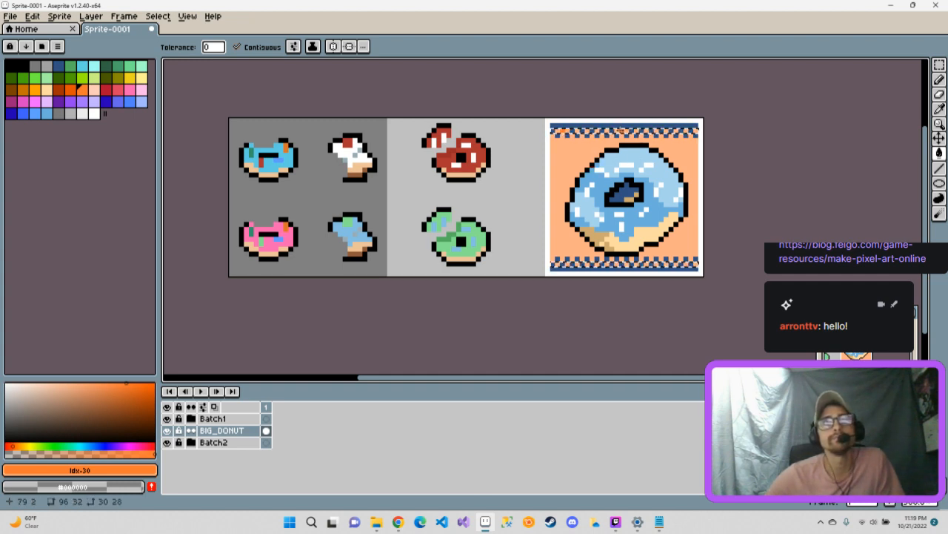
{"action": "left_click", "coordinate": [940, 153]}
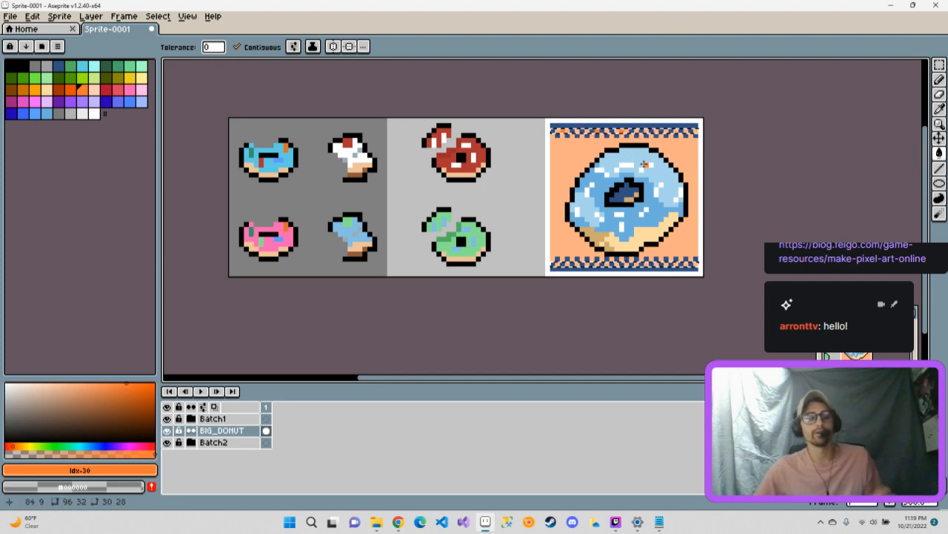
{"action": "key", "text": "ctrl+z"}
{"action": "key", "text": "ctrl+z"}
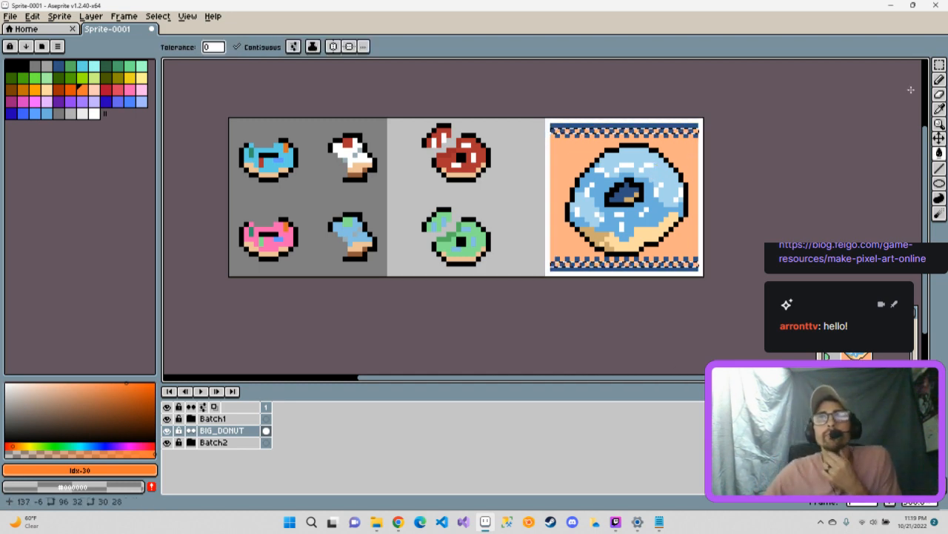
Try selecting the big donut tile's peach and white areas by color with the Magic Wand, and clear the selection.
{"action": "left_click", "coordinate": [939, 66]}
{"action": "left_click", "coordinate": [925, 67]}
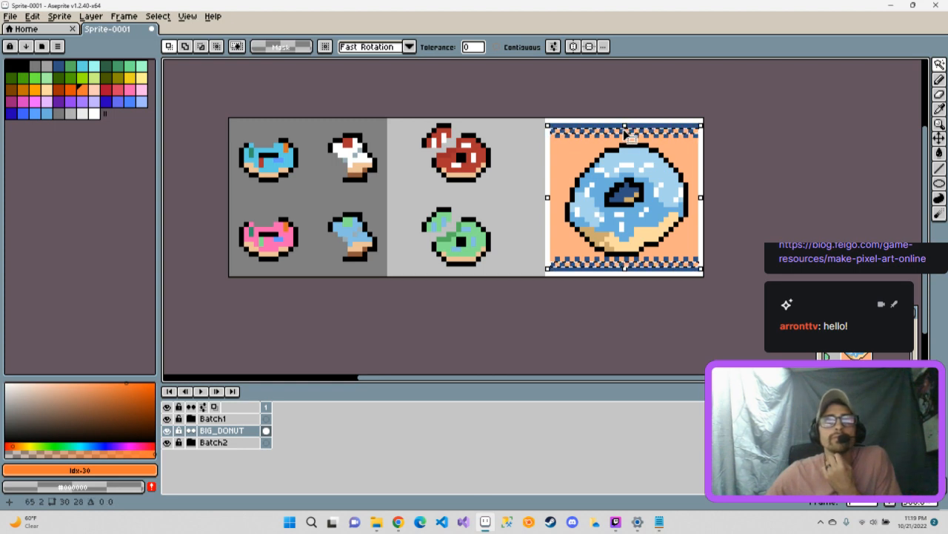
{"action": "left_click", "coordinate": [624, 129]}
{"action": "left_click", "coordinate": [684, 151]}
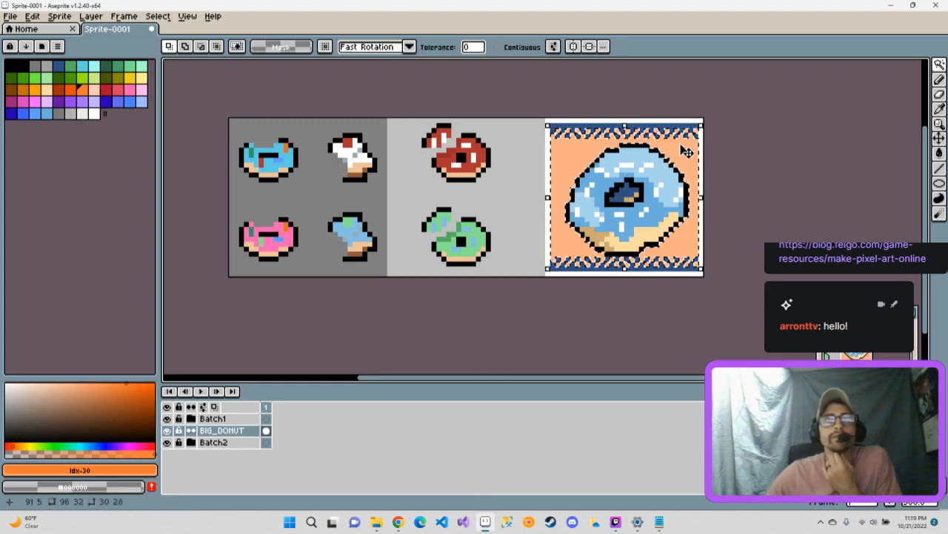
{"action": "left_click", "coordinate": [804, 205]}
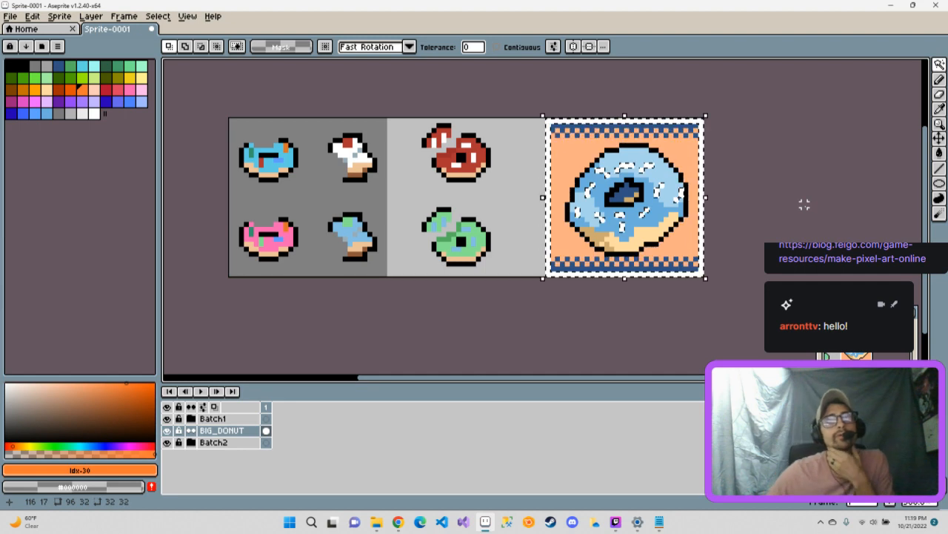
{"action": "left_click", "coordinate": [941, 66]}
{"action": "left_click", "coordinate": [864, 66]}
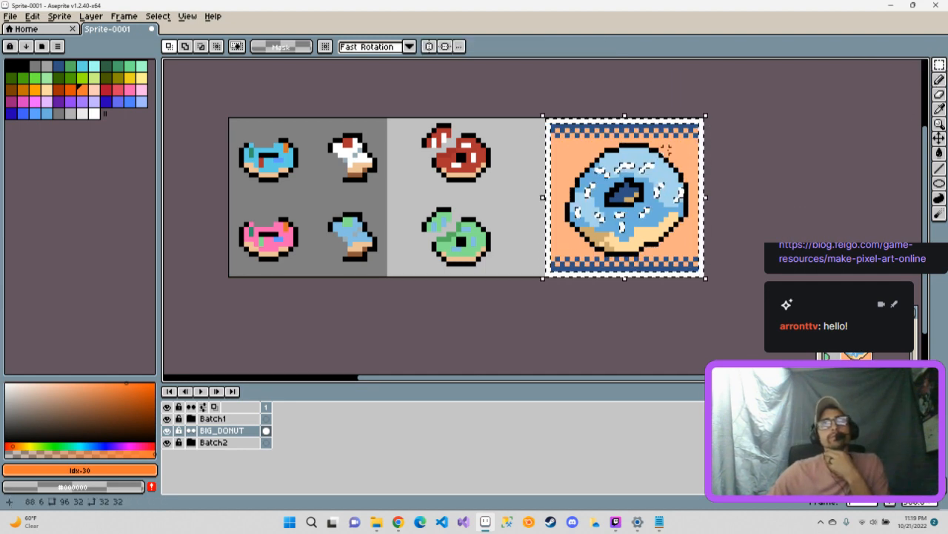
{"action": "left_click", "coordinate": [687, 153]}
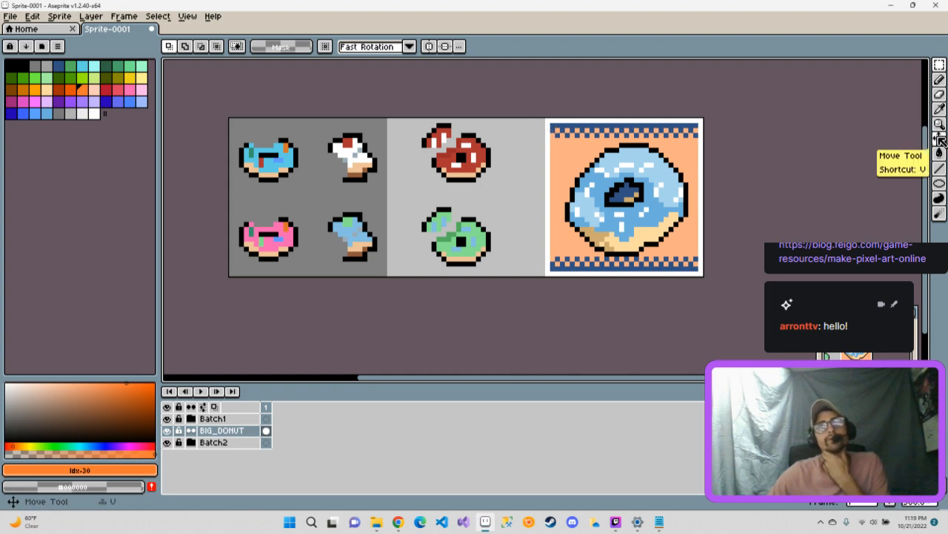
Select the 30×1 px middle row of the upper checkered strip, try filling its pixels with orange, and undo the fill.
{"action": "mouse_move", "coordinate": [938, 65]}
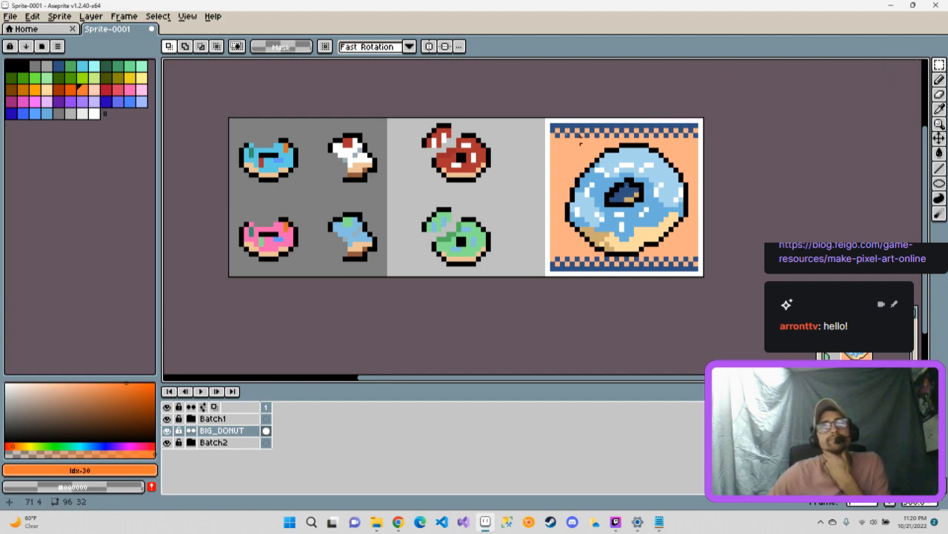
{"action": "left_click_drag", "start_coordinate": [556, 129], "coordinate": [700, 131]}
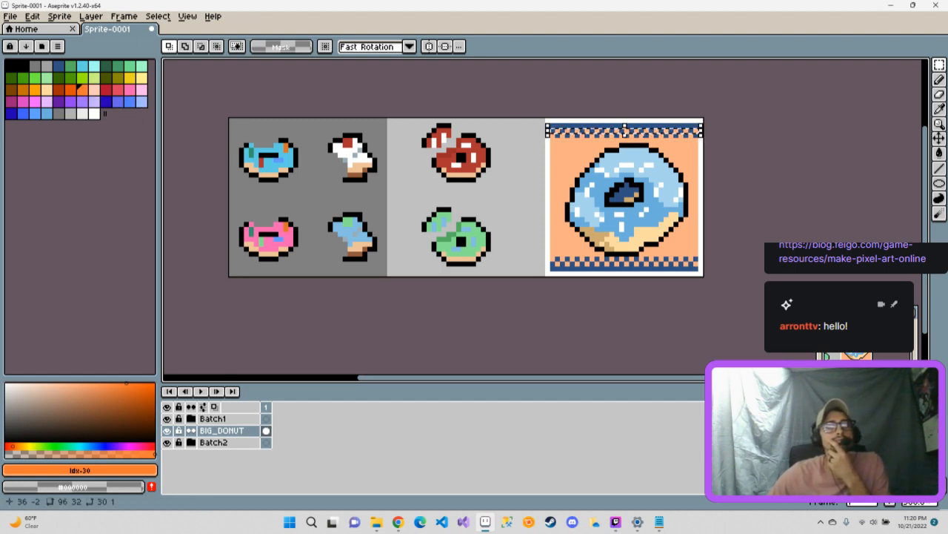
{"action": "left_click", "coordinate": [940, 153]}
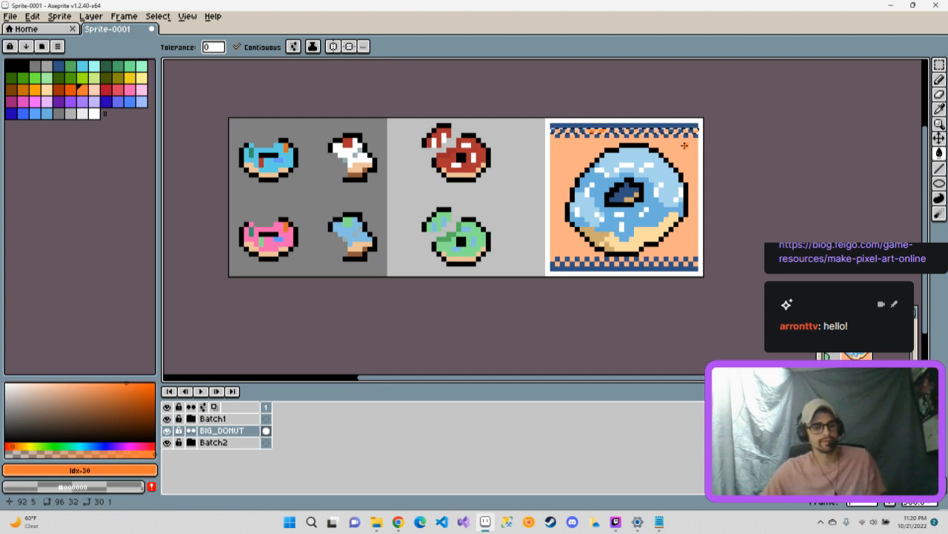
{"action": "key", "text": "ctrl+z"}
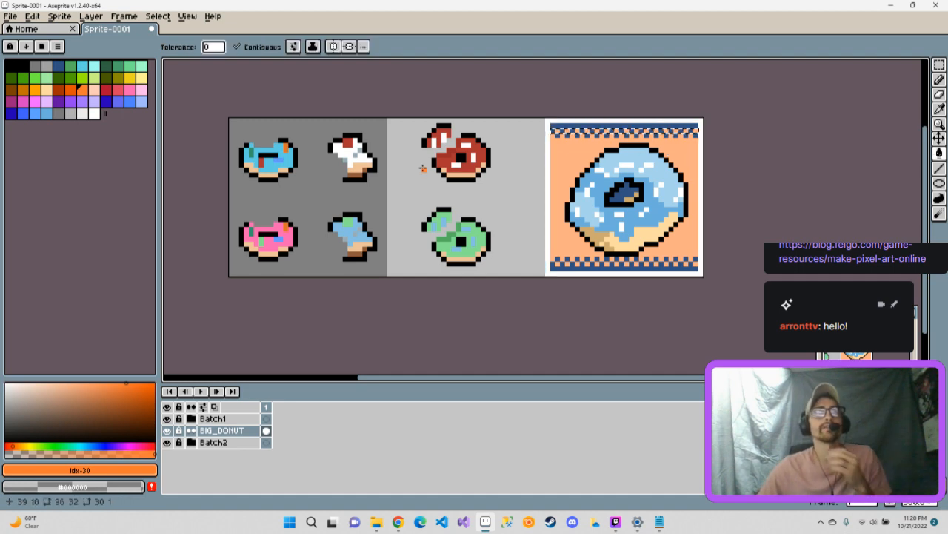
Fill the upper strip's selected middle row with the yellow palette color Idx-22 and clear the selection.
{"action": "left_click", "coordinate": [130, 77]}
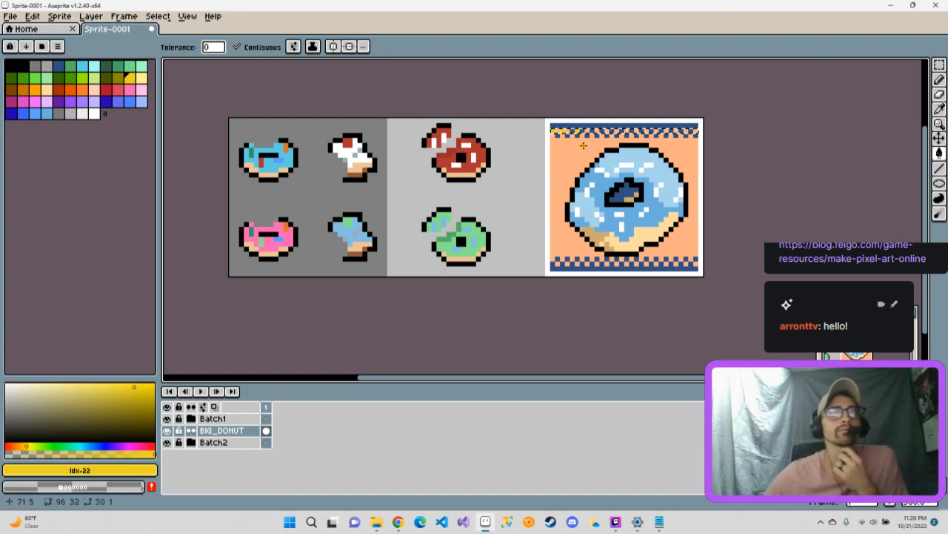
{"action": "left_click", "coordinate": [574, 131]}
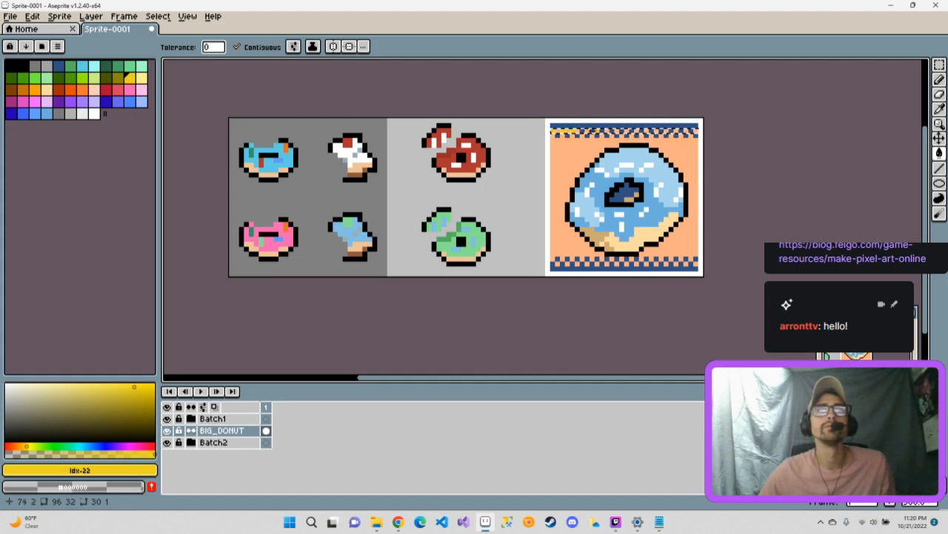
{"action": "left_click", "coordinate": [601, 132]}
{"action": "left_click", "coordinate": [610, 131]}
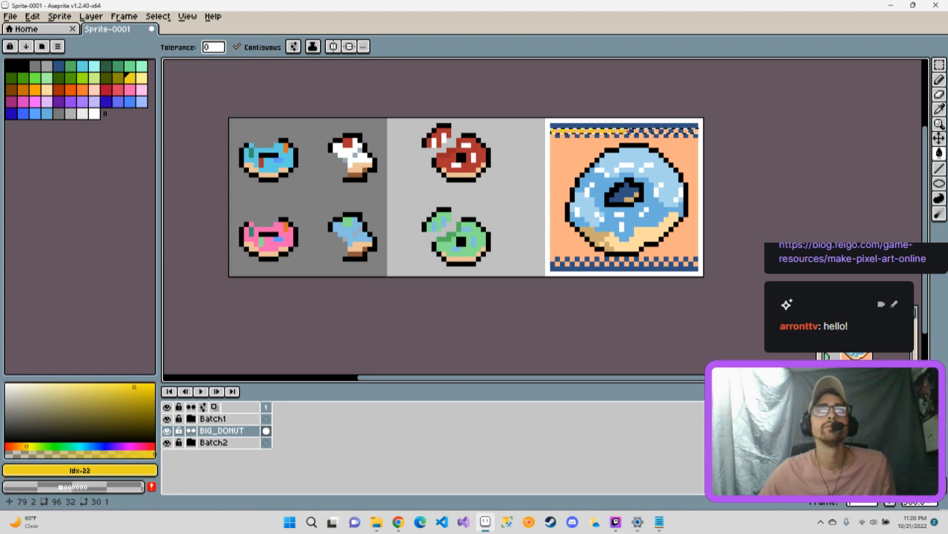
{"action": "key", "text": "ctrl+z"}
{"action": "left_click", "coordinate": [649, 131]}
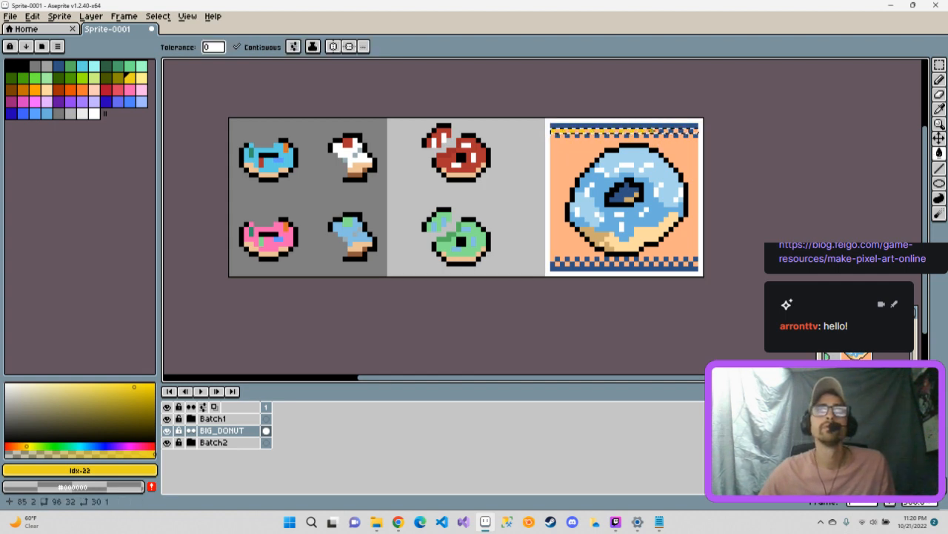
{"action": "left_click", "coordinate": [673, 131]}
{"action": "left_click", "coordinate": [682, 131]}
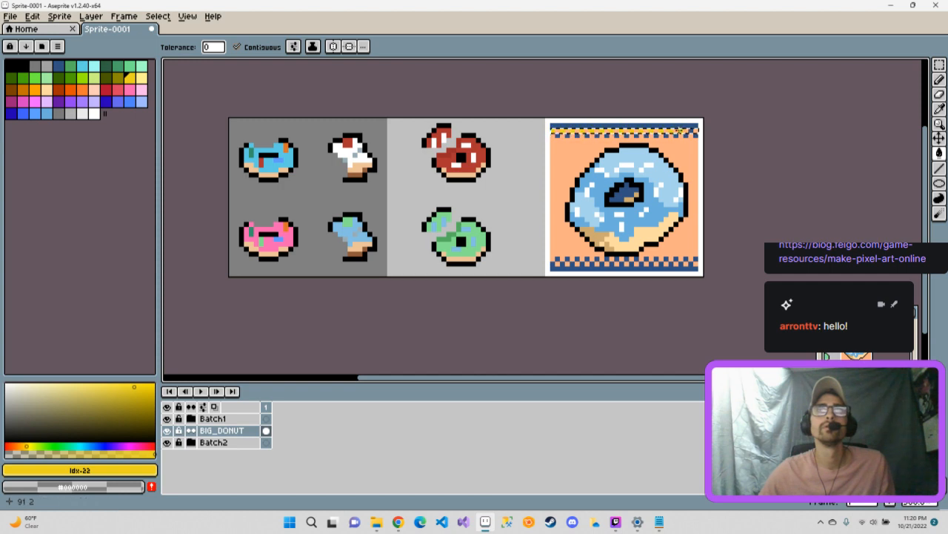
{"action": "left_click", "coordinate": [688, 131]}
{"action": "left_click", "coordinate": [691, 130]}
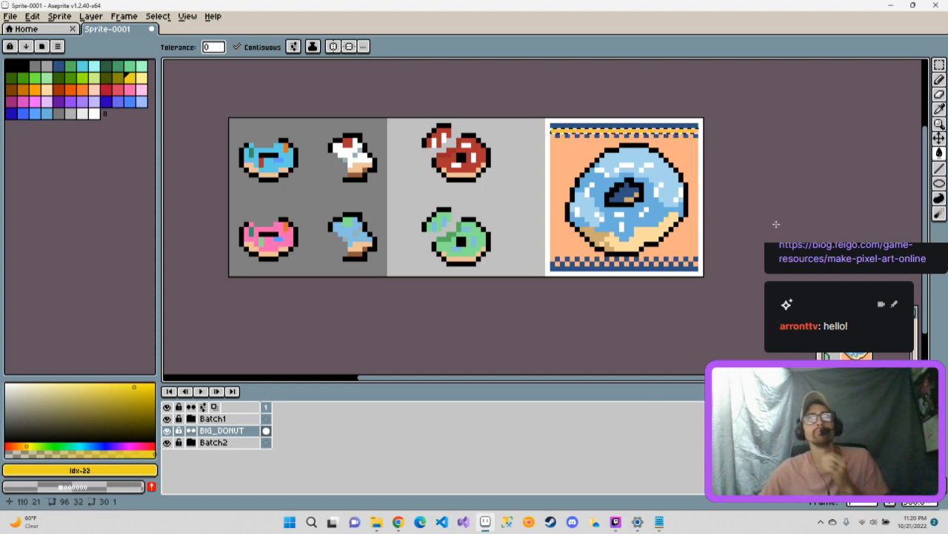
{"action": "left_click", "coordinate": [939, 64]}
{"action": "left_click", "coordinate": [695, 178]}
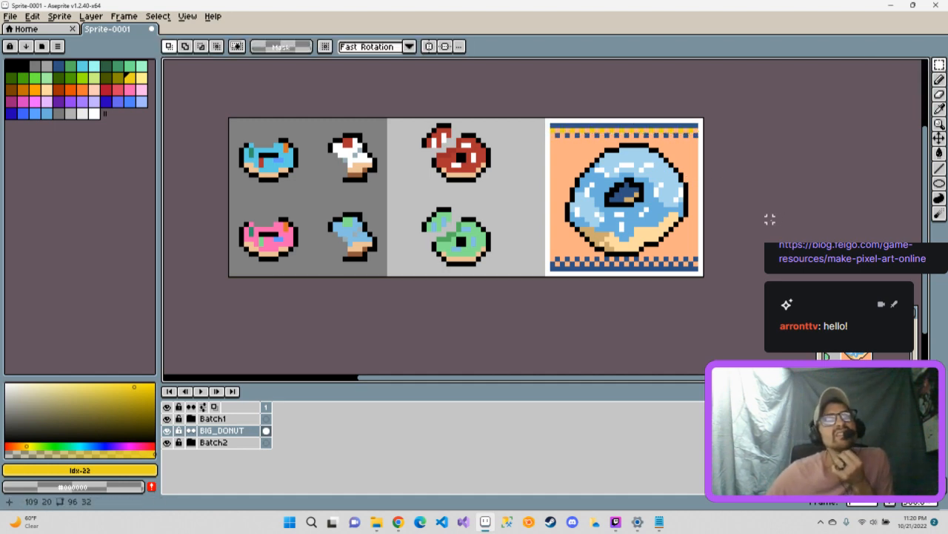
Undo the yellow fills and the row selection on the upper strip, and clear the restored selection around the tile.
{"action": "key", "text": "ctrl+z"}
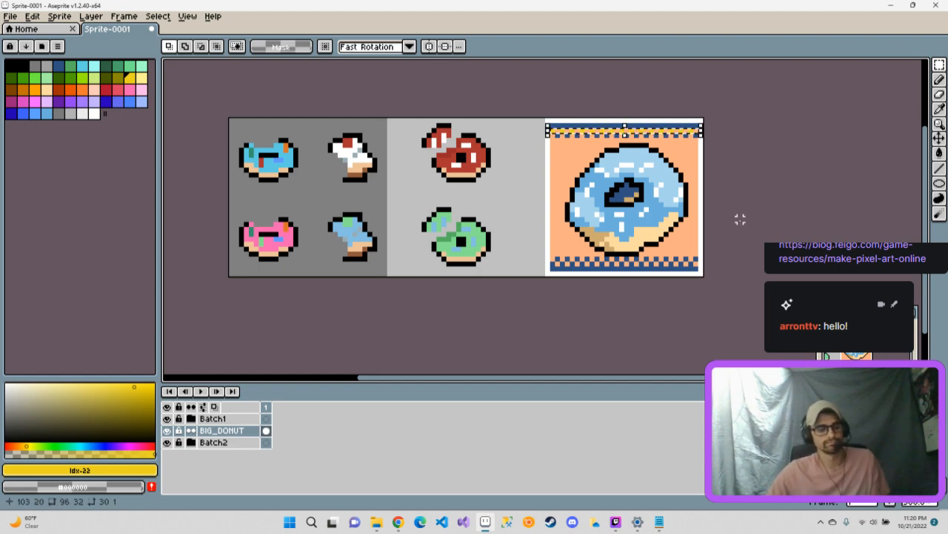
{"action": "key", "text": "ctrl+z"}
{"action": "key", "text": "ctrl+z"}
{"action": "key", "text": "ctrl+z"}
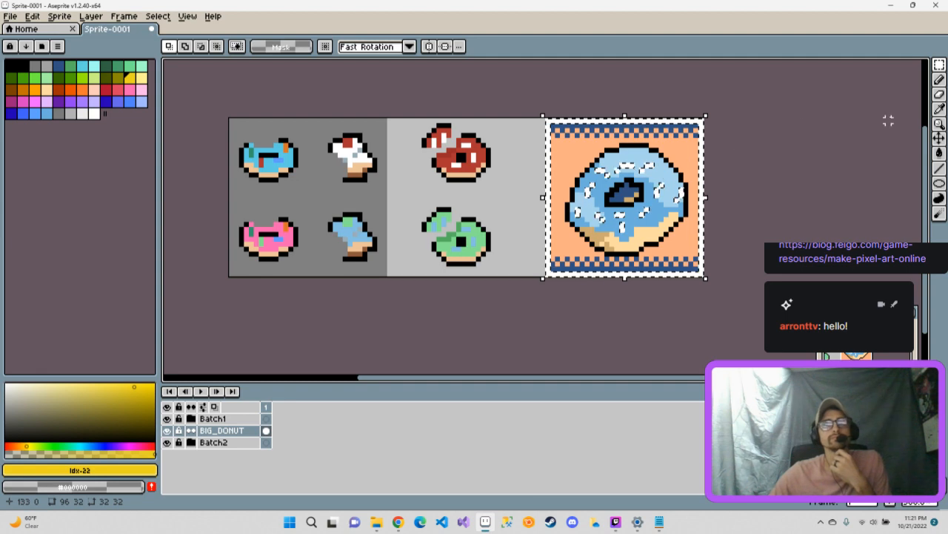
{"action": "left_click", "coordinate": [939, 64]}
{"action": "left_click", "coordinate": [866, 65]}
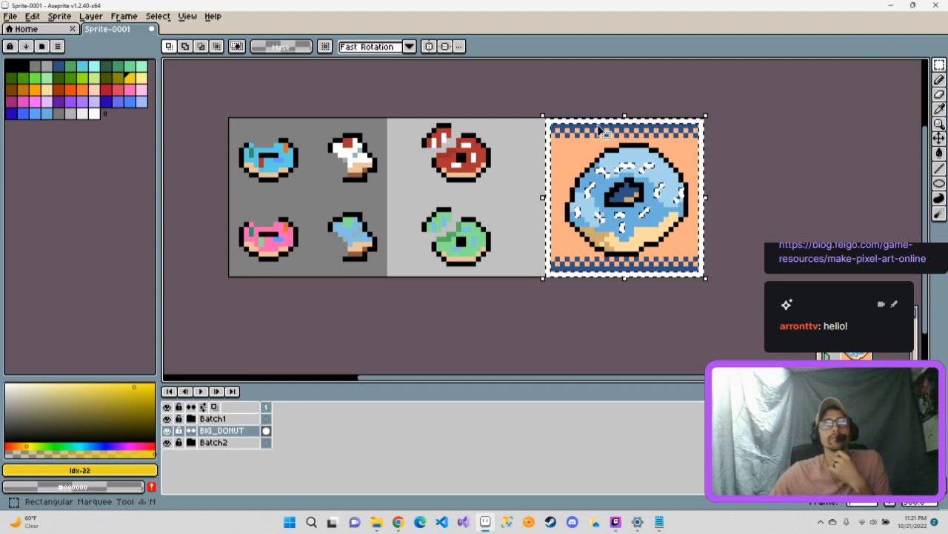
{"action": "left_click", "coordinate": [528, 173]}
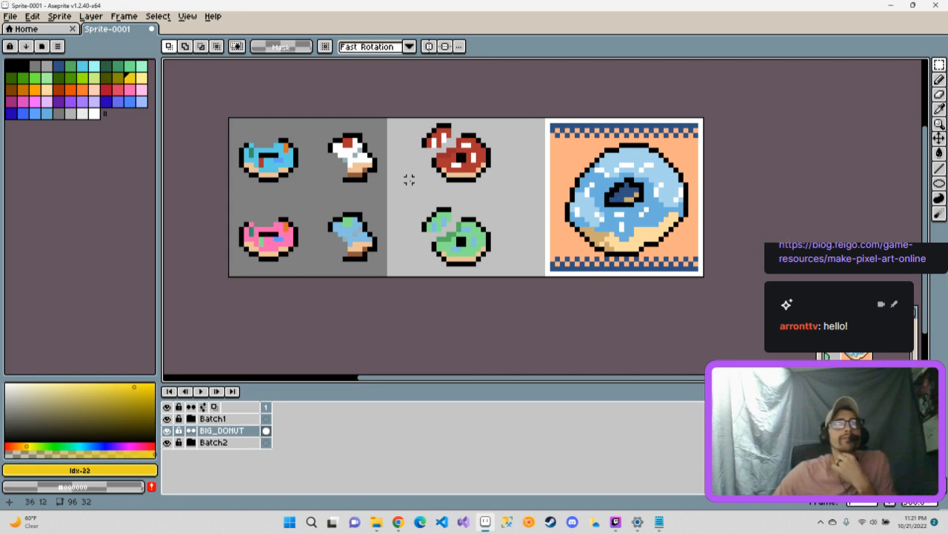
Paint the peach pixels in the middle row of both checkered strips white (Idx-55) with the Pencil tool.
{"action": "left_click", "coordinate": [93, 112]}
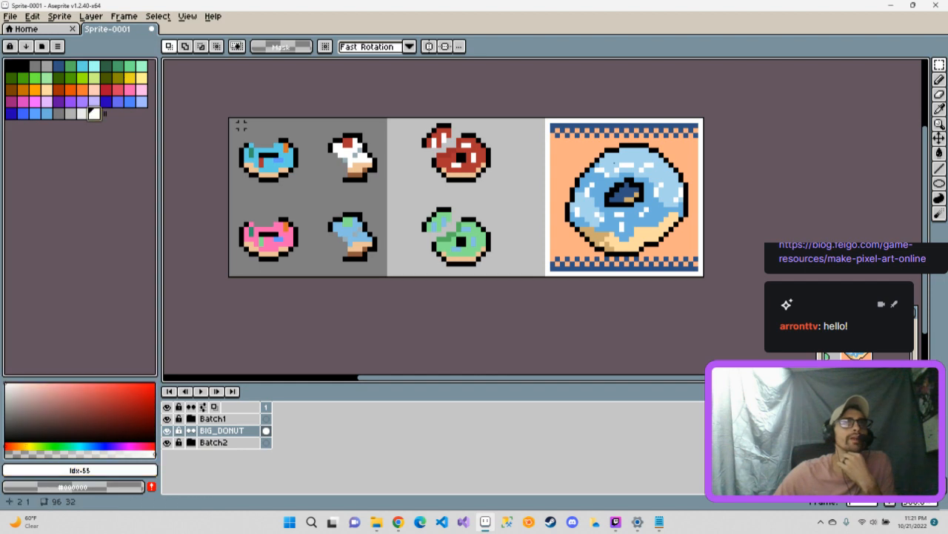
{"action": "left_click", "coordinate": [939, 79]}
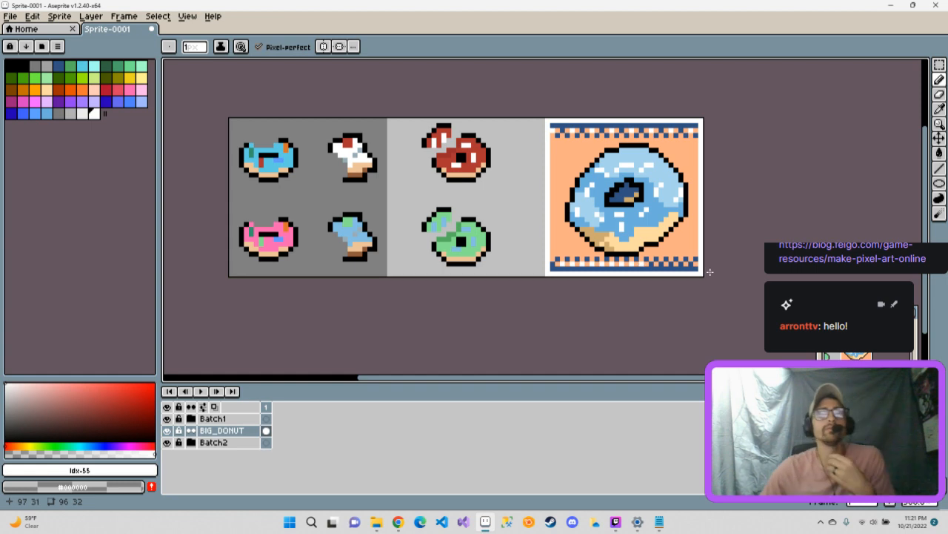
{"action": "key", "text": "v"}
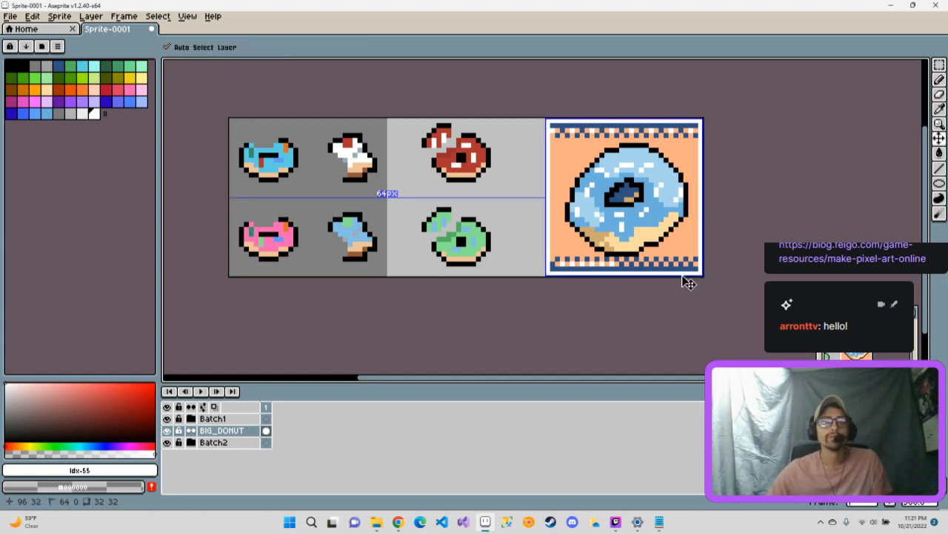
{"action": "key", "text": "b"}
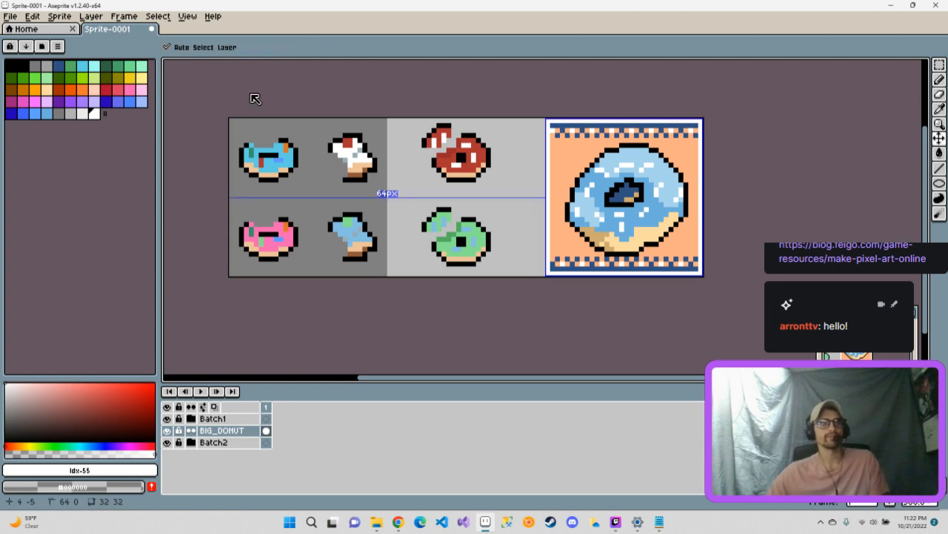
Start saving the sprite and choose the Tutorials folder inside the Desktop's Sprites folder as the location.
{"action": "key", "text": "ctrl+s"}
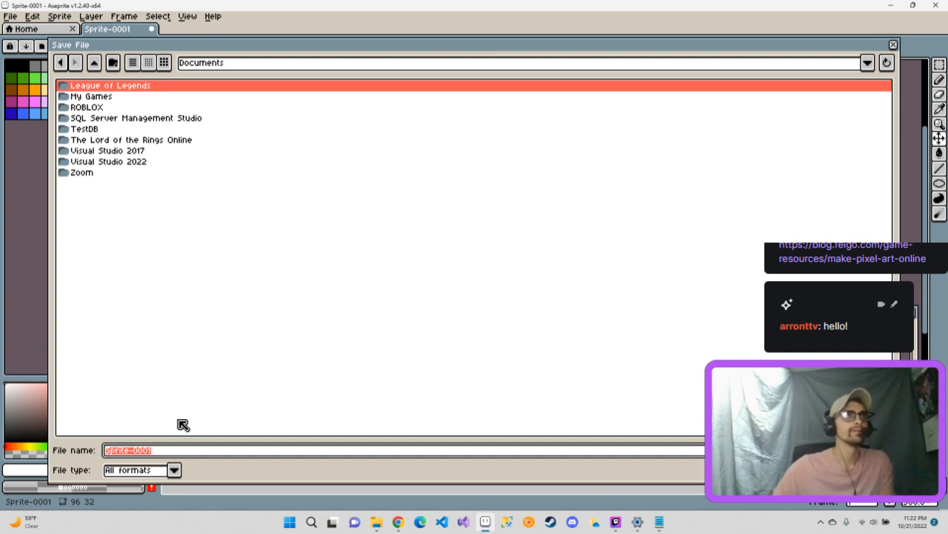
{"action": "left_click", "coordinate": [250, 70]}
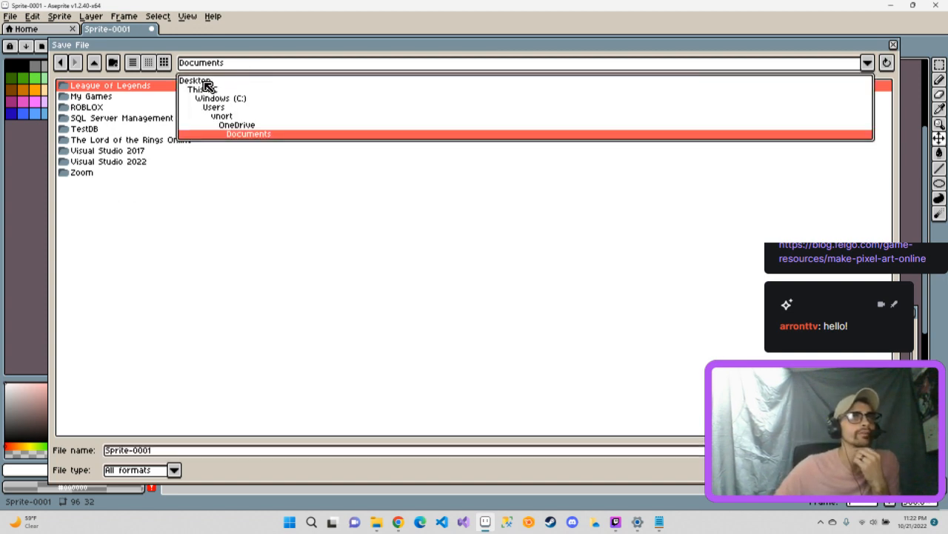
{"action": "left_click", "coordinate": [210, 80]}
{"action": "left_click", "coordinate": [96, 120]}
{"action": "double_click", "coordinate": [97, 120]}
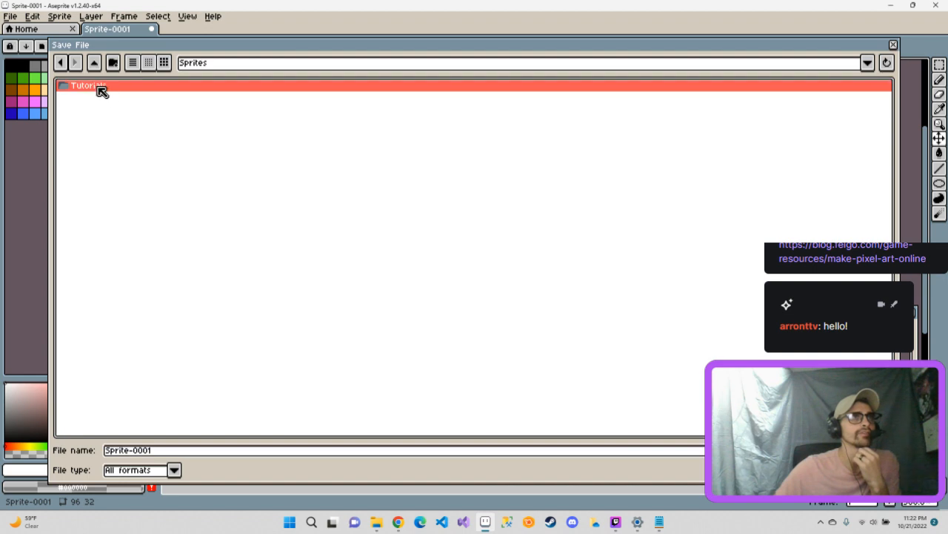
{"action": "double_click", "coordinate": [100, 88]}
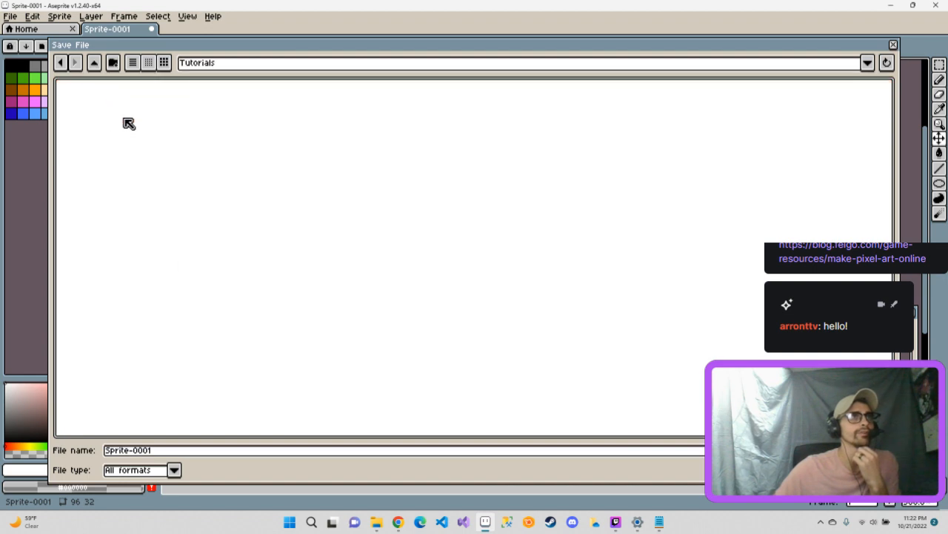
Name the file DonutTutorial and set its file type to aseprite files.
{"action": "left_click", "coordinate": [160, 453]}
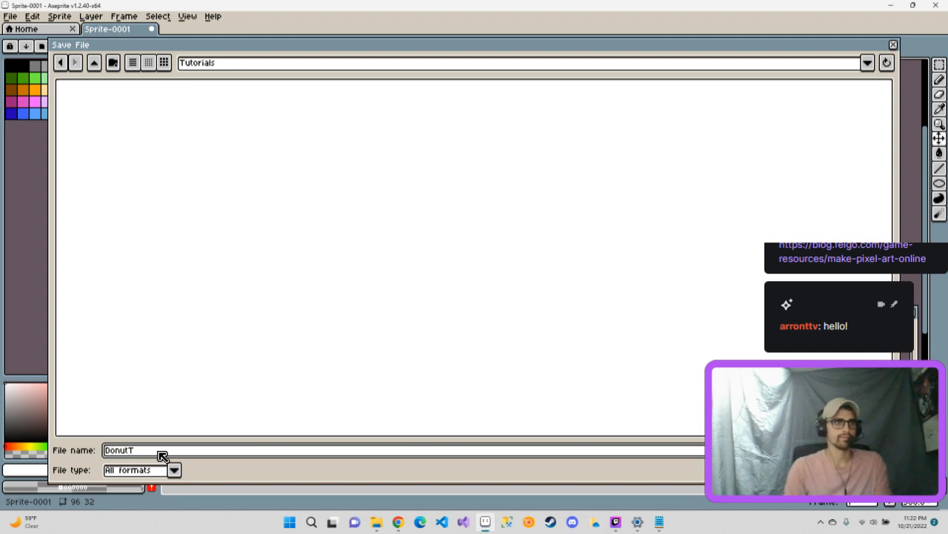
{"action": "type", "text": "DonutTutoria"}
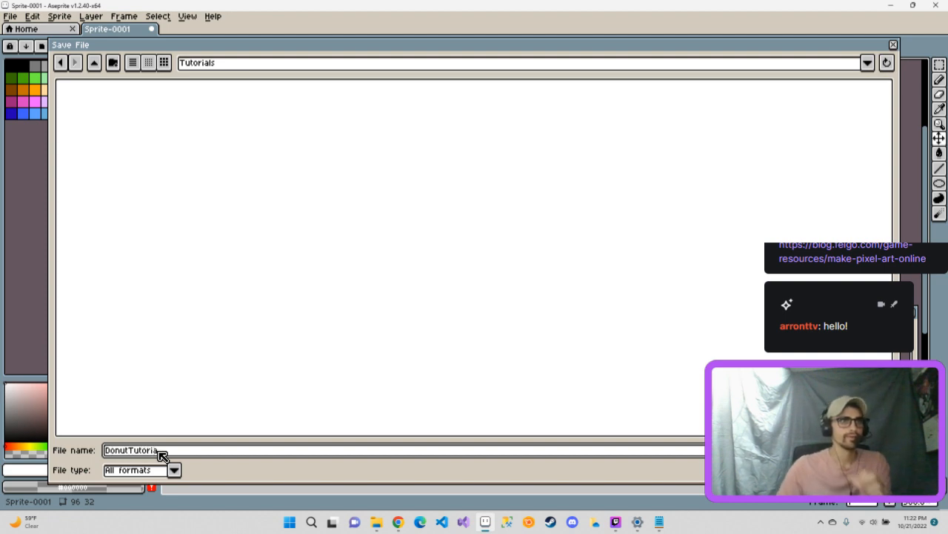
{"action": "type", "text": "l"}
{"action": "left_click", "coordinate": [174, 470]}
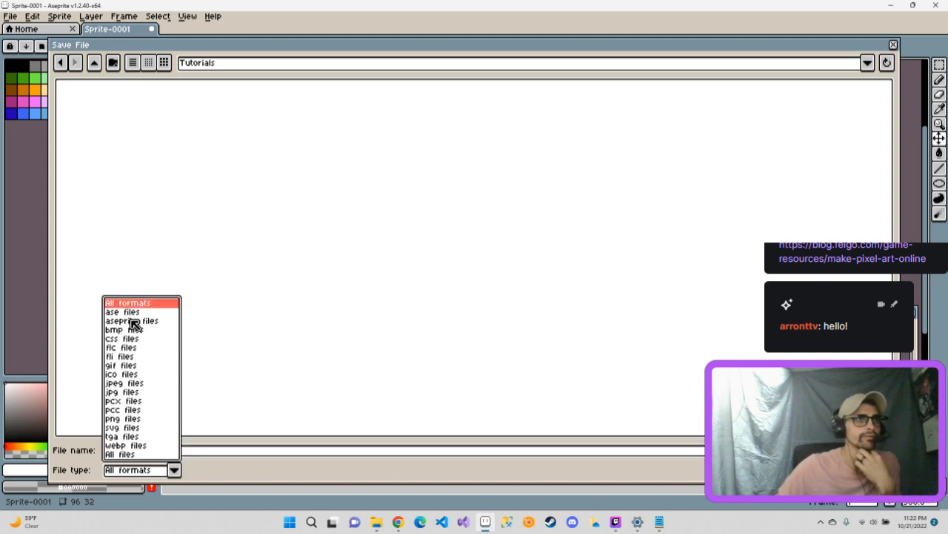
{"action": "left_click", "coordinate": [132, 321]}
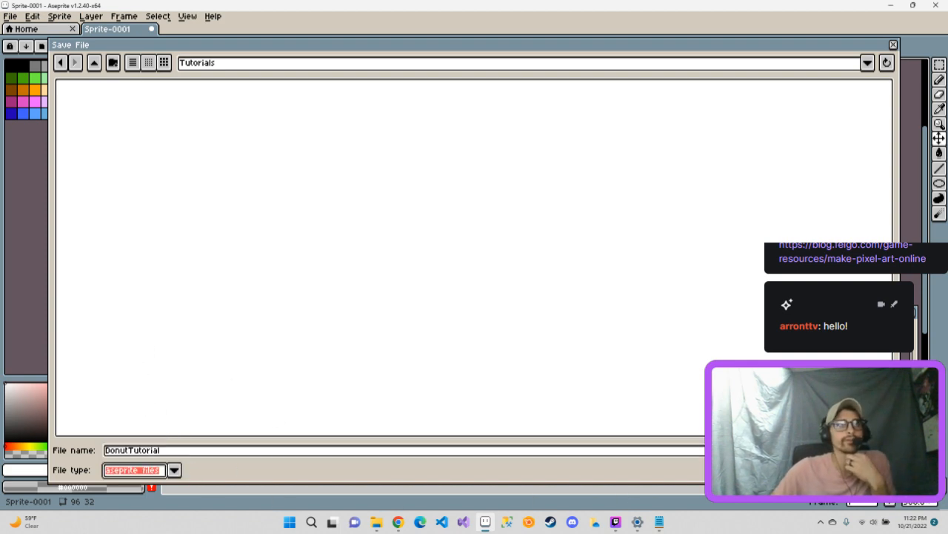
Finish saving the DonutTutorial sprite and set up its PNG export with a resize of 800%.
{"action": "key", "text": "Return"}
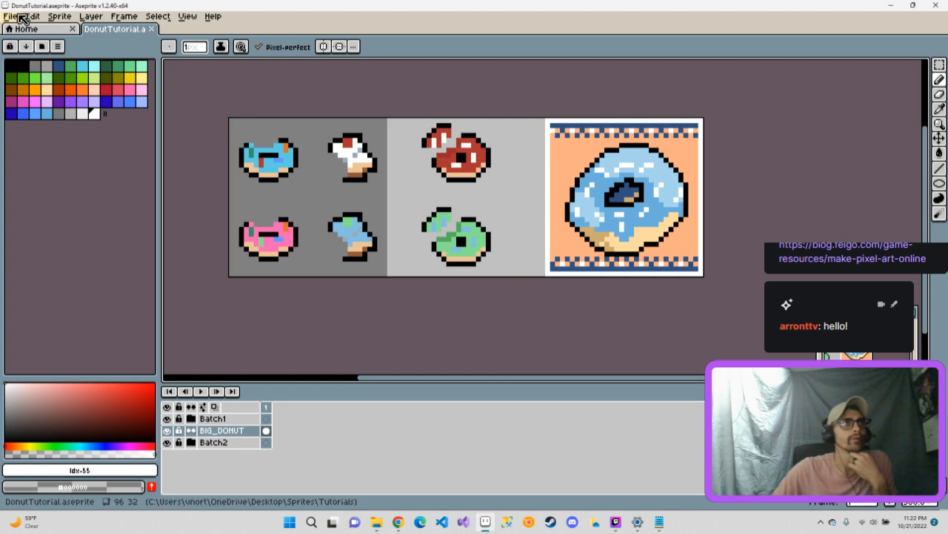
{"action": "left_click", "coordinate": [10, 15]}
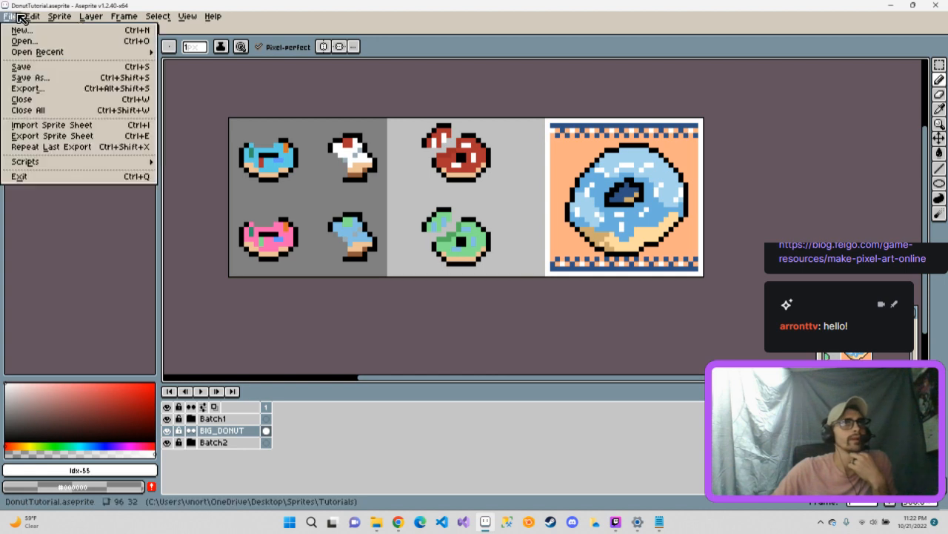
{"action": "left_click", "coordinate": [30, 88]}
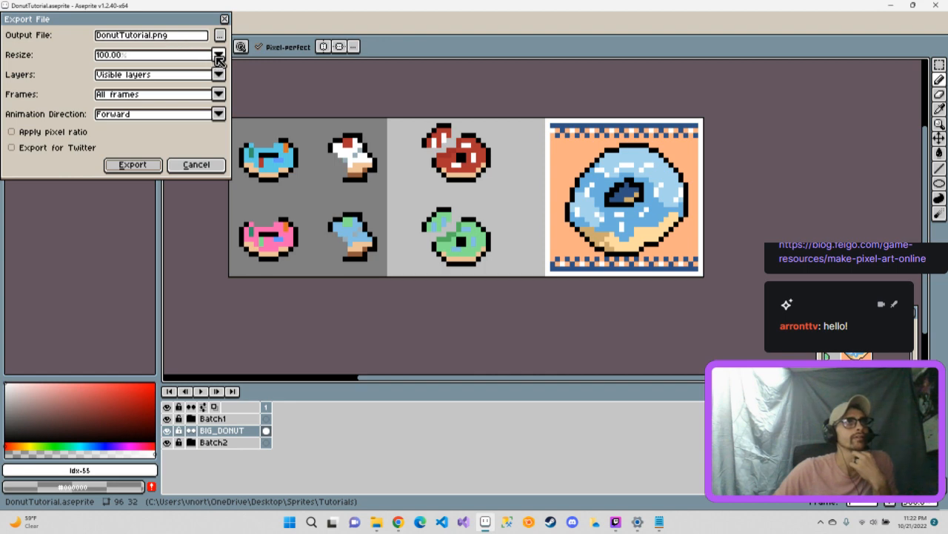
{"action": "left_click", "coordinate": [218, 55]}
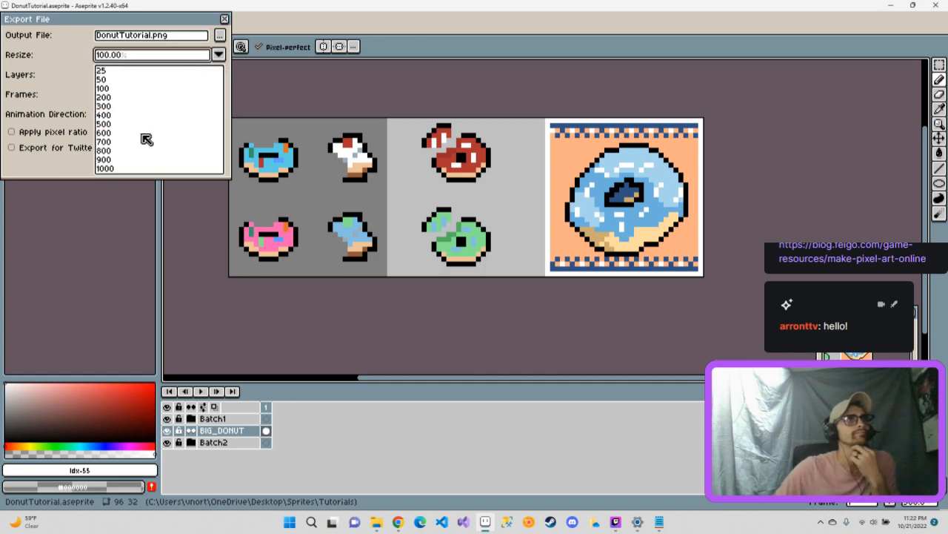
{"action": "left_click", "coordinate": [107, 152]}
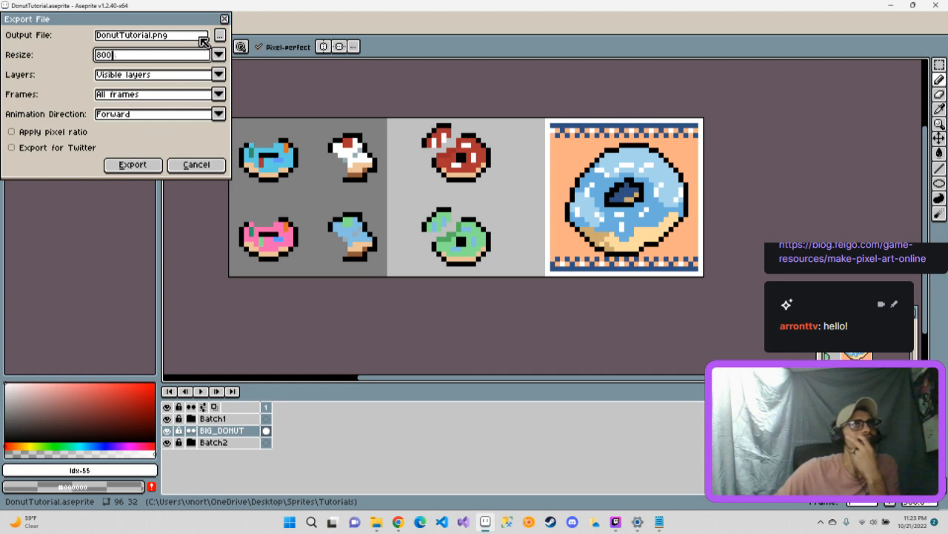
Export the sprite as DonutTutorial.png into the Tutorials folder, accepting that the png format drops the layers.
{"action": "left_click", "coordinate": [224, 37]}
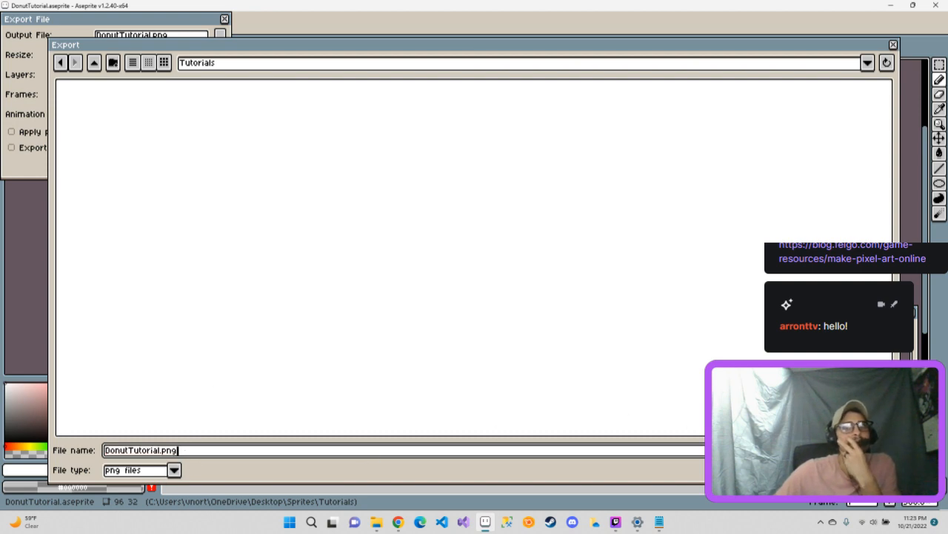
{"action": "key", "text": "Return"}
{"action": "left_click", "coordinate": [145, 166]}
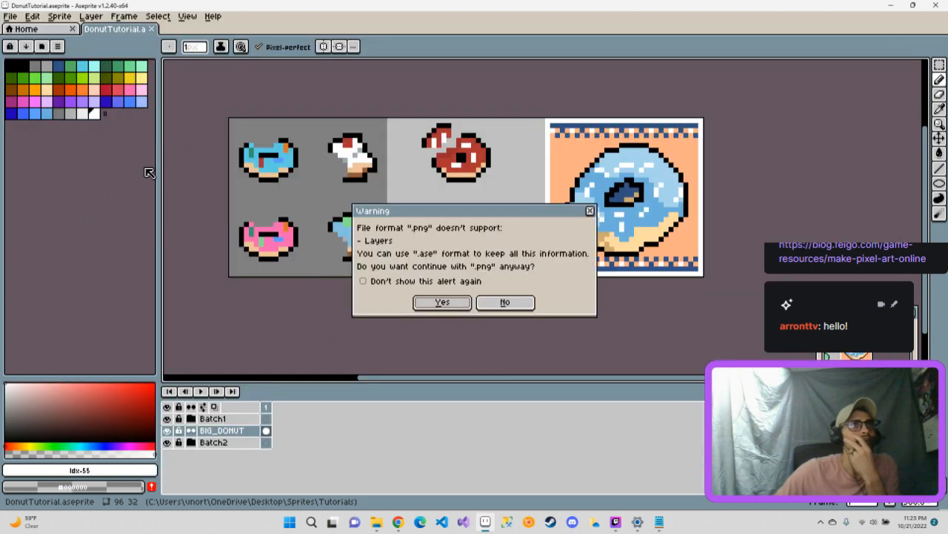
{"action": "left_click", "coordinate": [432, 303]}
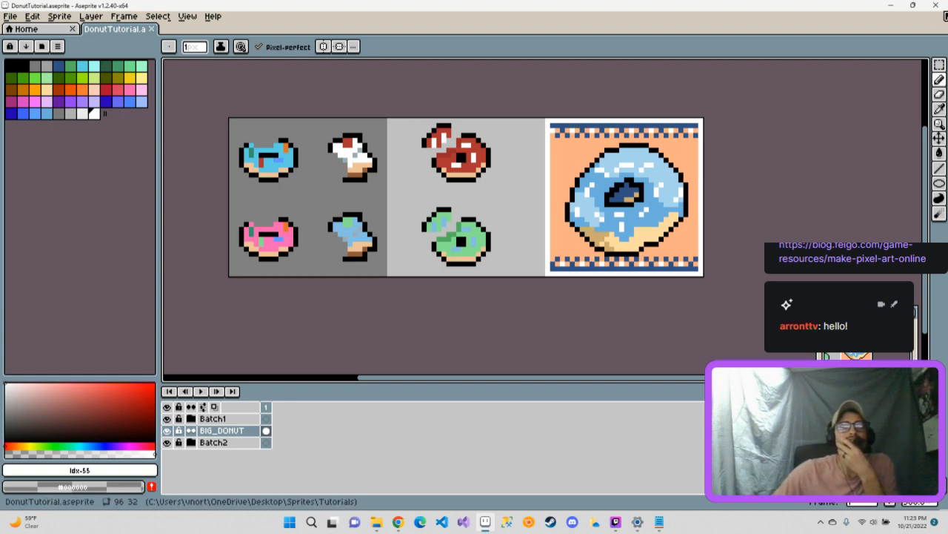
Clear the sprite editor and browser windows off the desktop and place the Sprites folder in the Neverland shortcut's column.
{"action": "left_click", "coordinate": [936, 6]}
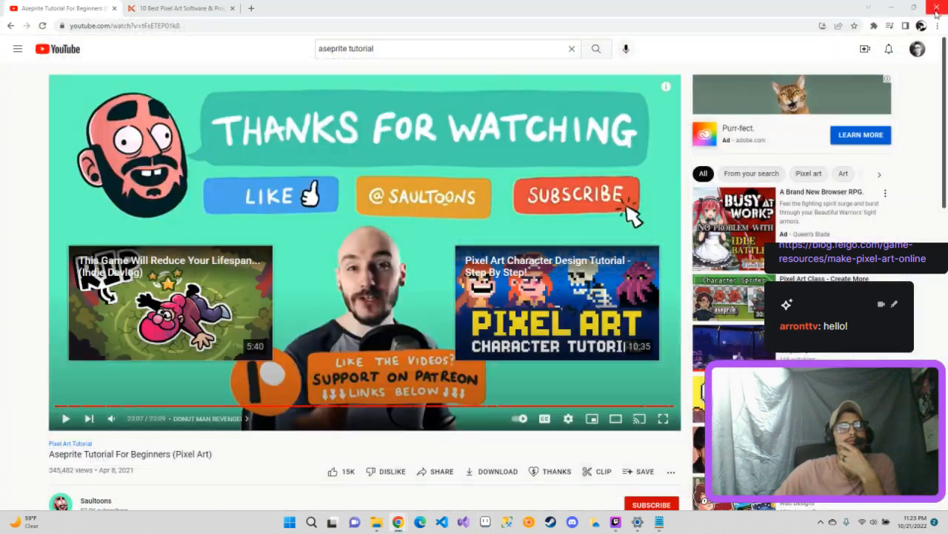
{"action": "left_click", "coordinate": [893, 8]}
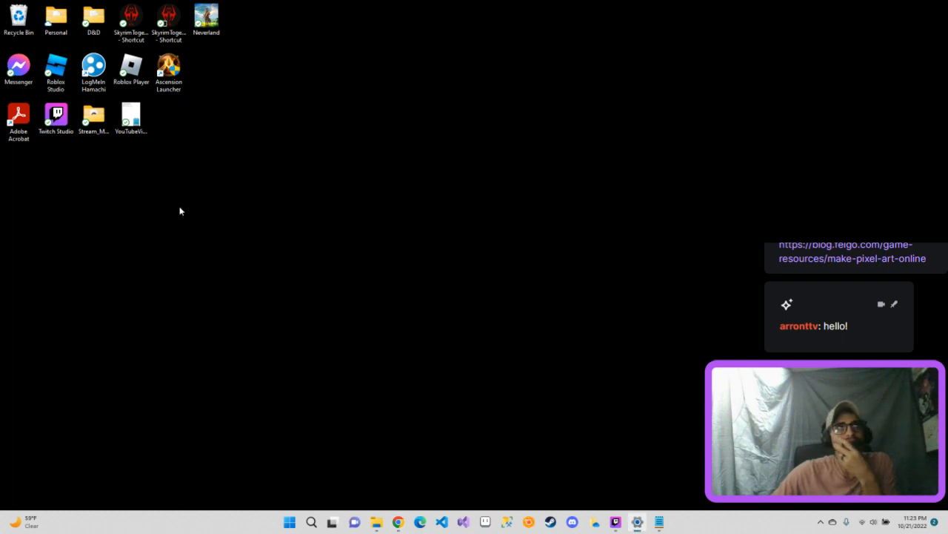
{"action": "left_click_drag", "start_coordinate": [180, 211], "coordinate": [221, 135]}
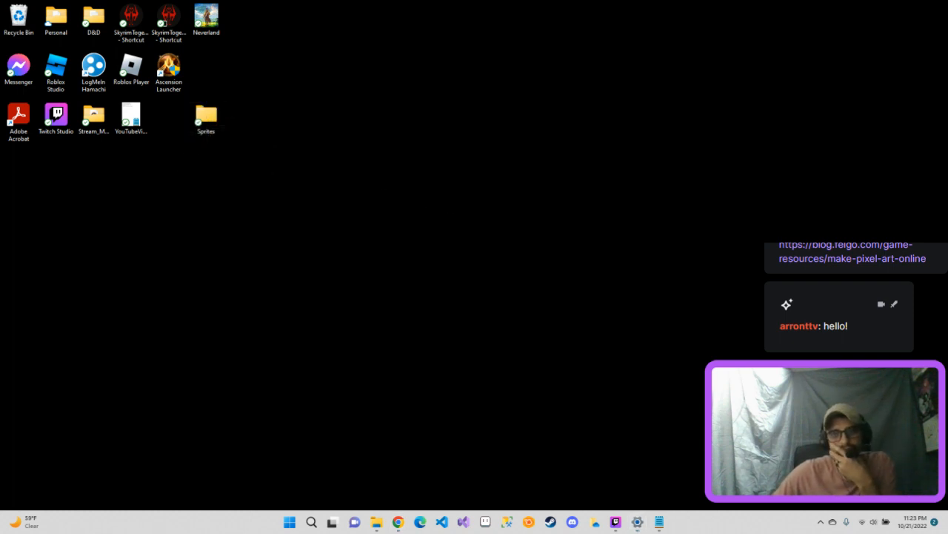
Switch to File Explorer, check the exported DonutTutorial image in the Tutorials folder inside Sprites, and close the folder window.
{"action": "left_click", "coordinate": [376, 522]}
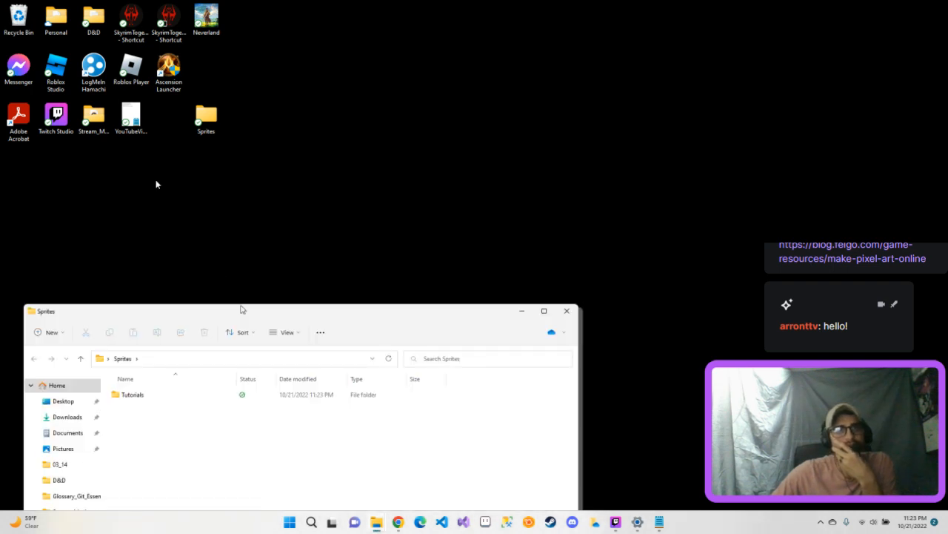
{"action": "left_click", "coordinate": [264, 153]}
{"action": "double_click", "coordinate": [260, 156]}
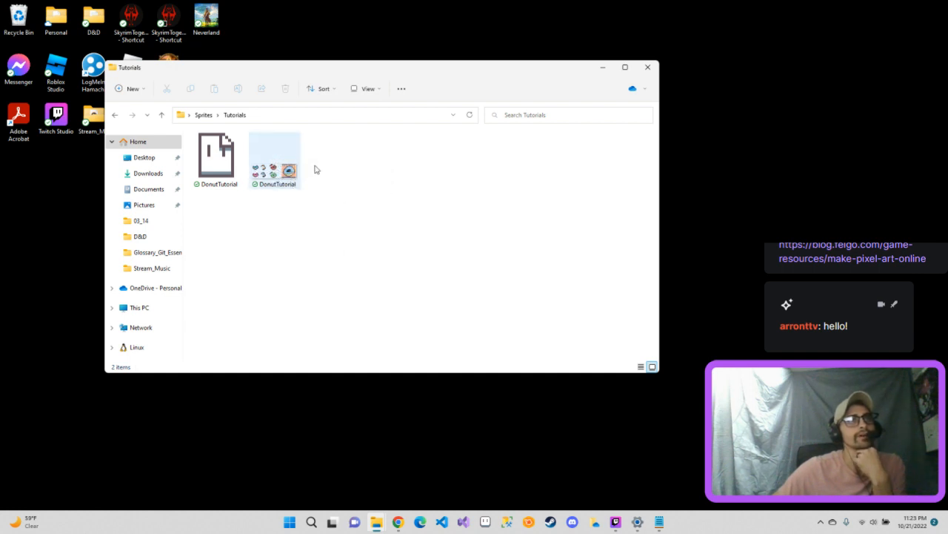
{"action": "left_click", "coordinate": [272, 160]}
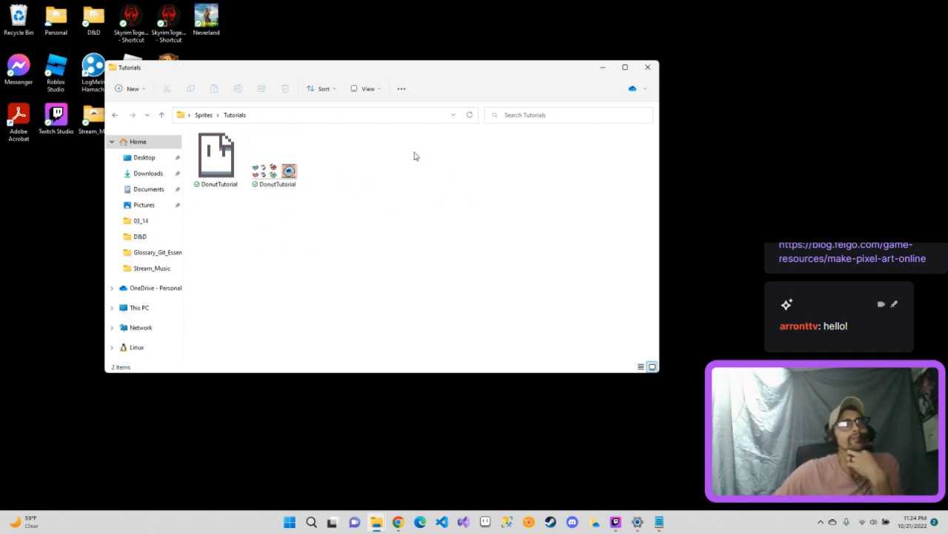
{"action": "left_click", "coordinate": [648, 68]}
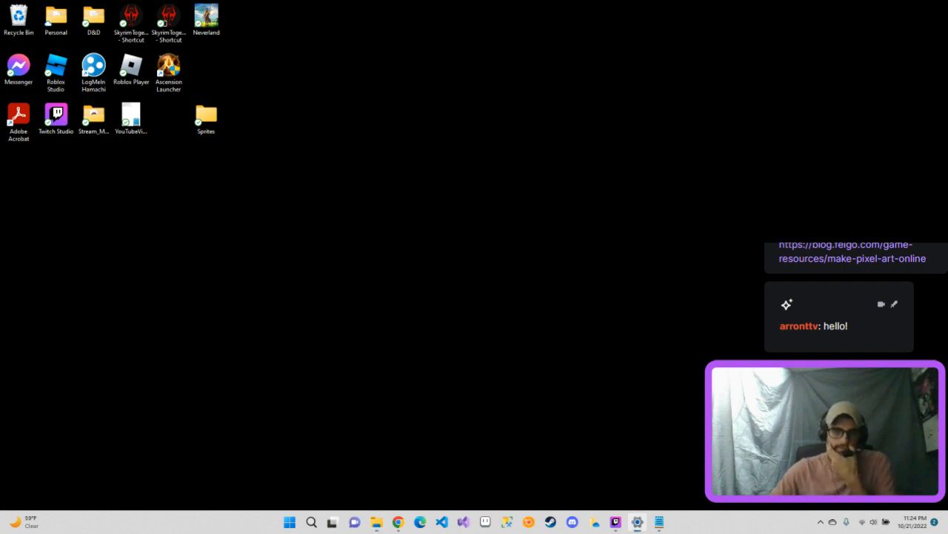
Switch to the browser, return from the finished tutorial video to the "aseprite tutorial" results, and look through the listed videos.
{"action": "left_click", "coordinate": [399, 523]}
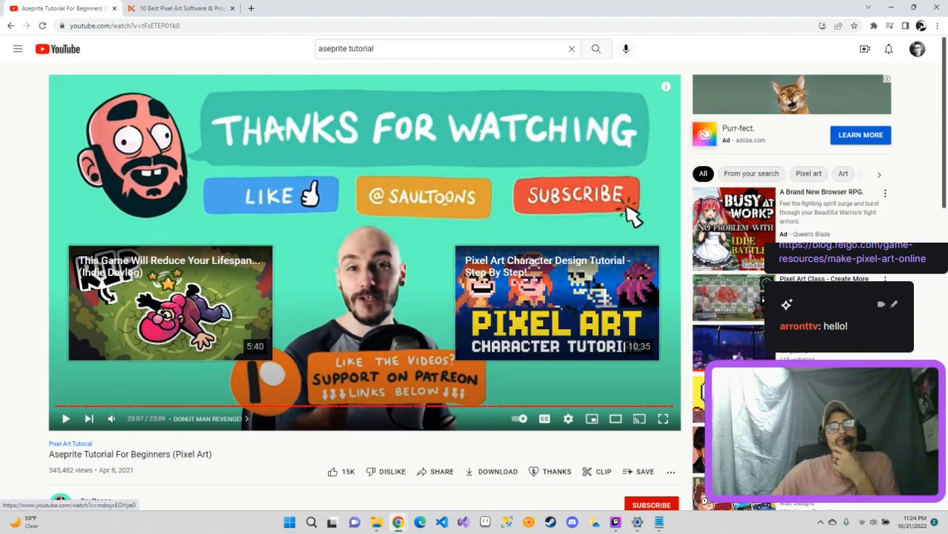
{"action": "scroll", "coordinate": [365, 259], "scroll_direction": "down", "scroll_amount": 1}
{"action": "scroll", "coordinate": [364, 260], "scroll_direction": "down", "scroll_amount": 1}
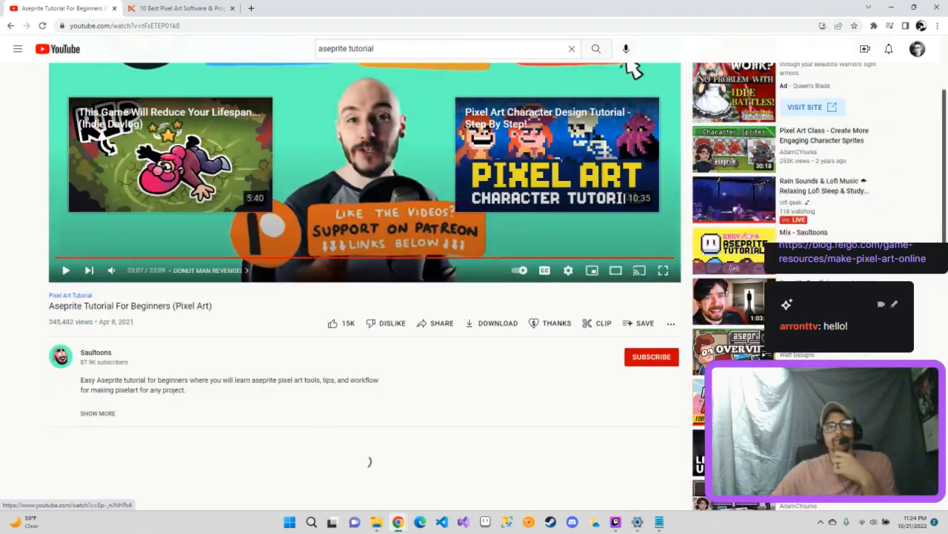
{"action": "scroll", "coordinate": [365, 259], "scroll_direction": "up", "scroll_amount": 2}
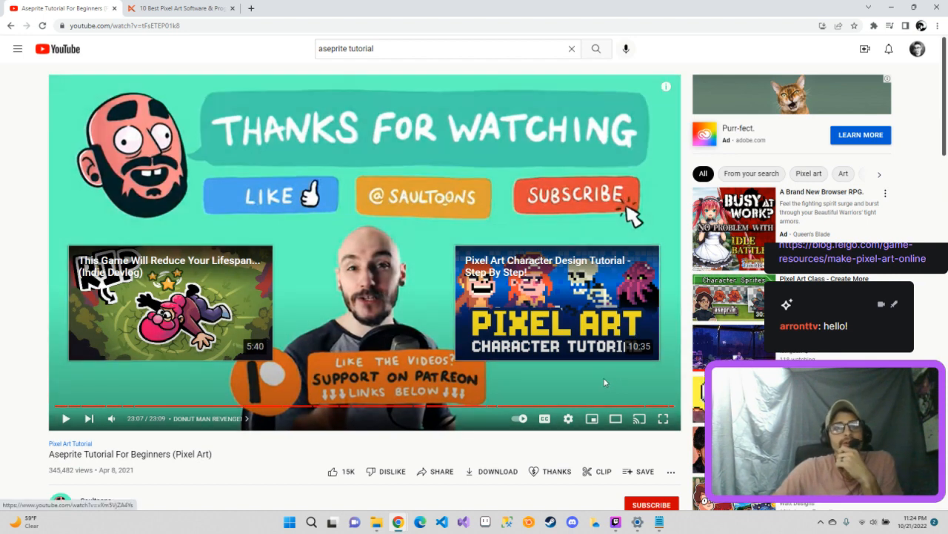
{"action": "left_click", "coordinate": [10, 25]}
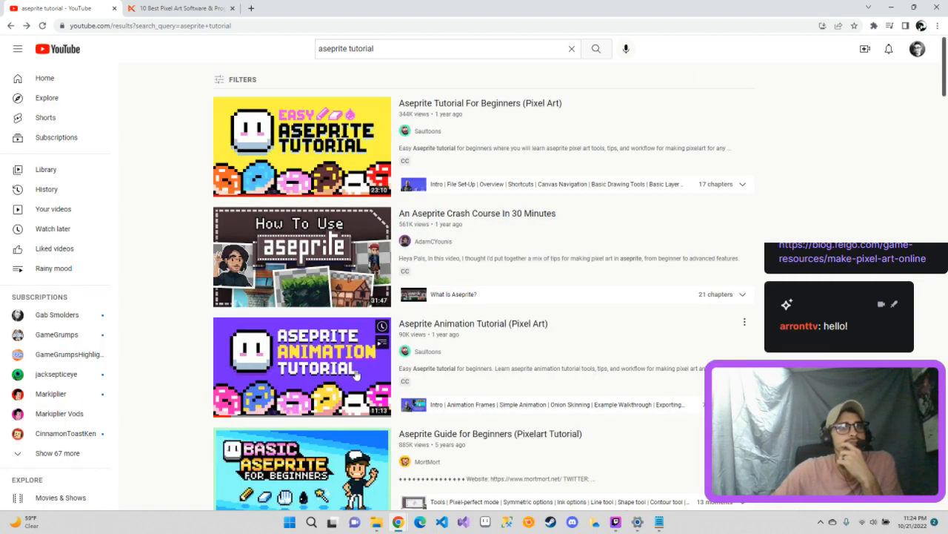
{"action": "scroll", "coordinate": [356, 375], "scroll_direction": "down", "scroll_amount": 1}
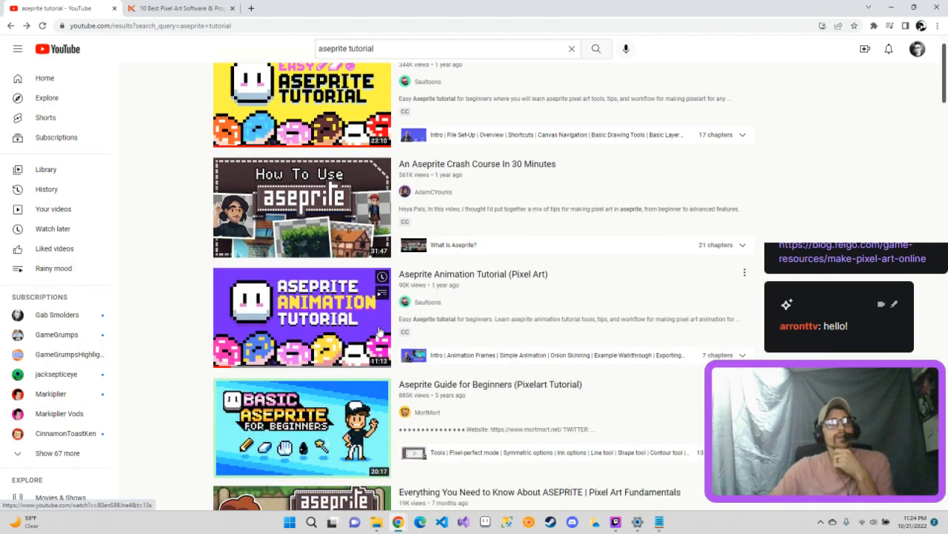
{"action": "scroll", "coordinate": [378, 332], "scroll_direction": "down", "scroll_amount": 3}
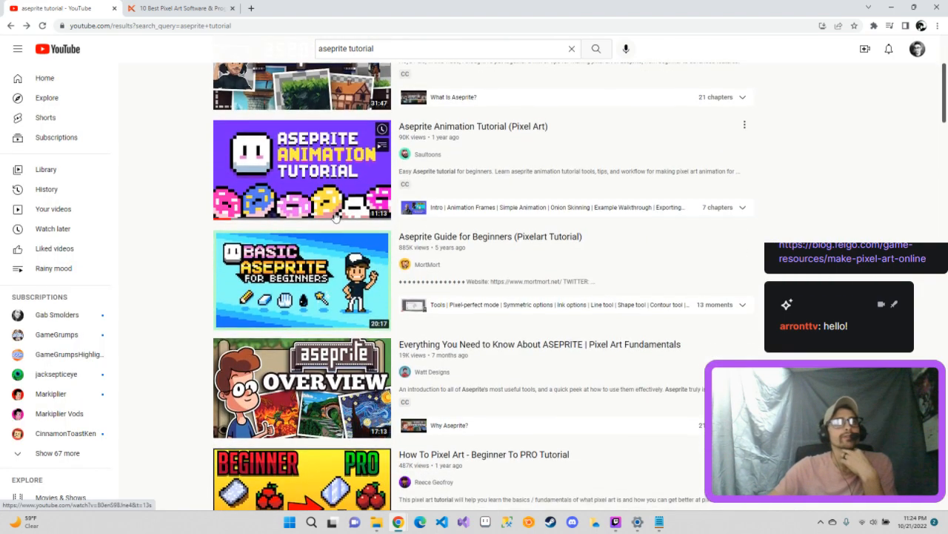
{"action": "scroll", "coordinate": [335, 215], "scroll_direction": "up", "scroll_amount": 1}
Dismiss the sign-up pop-up on Felgo's pixel art software article, skim the article, and return to the YouTube results.
{"action": "left_click", "coordinate": [181, 8]}
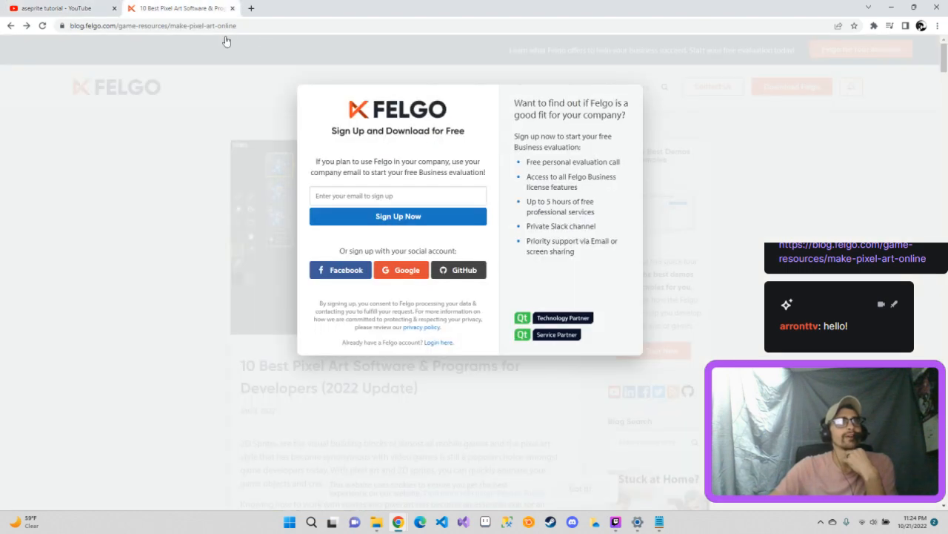
{"action": "left_click", "coordinate": [673, 145]}
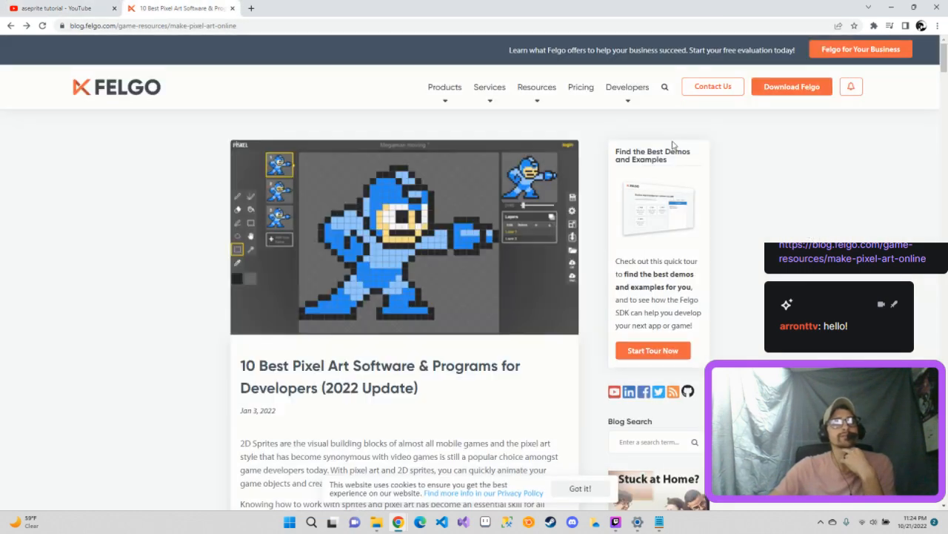
{"action": "scroll", "coordinate": [406, 270], "scroll_direction": "down", "scroll_amount": 5}
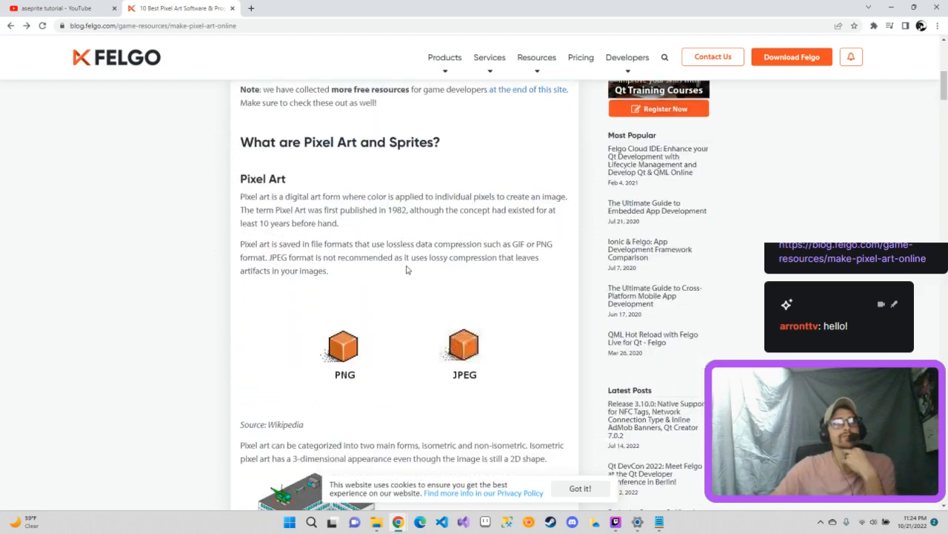
{"action": "scroll", "coordinate": [406, 270], "scroll_direction": "down", "scroll_amount": 3}
{"action": "scroll", "coordinate": [413, 264], "scroll_direction": "up", "scroll_amount": 8}
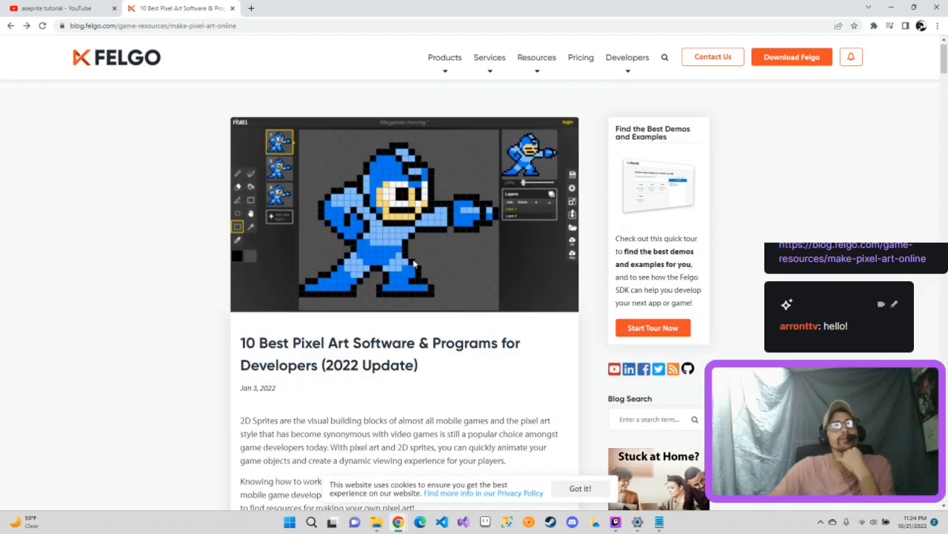
{"action": "scroll", "coordinate": [414, 263], "scroll_direction": "up", "scroll_amount": 1}
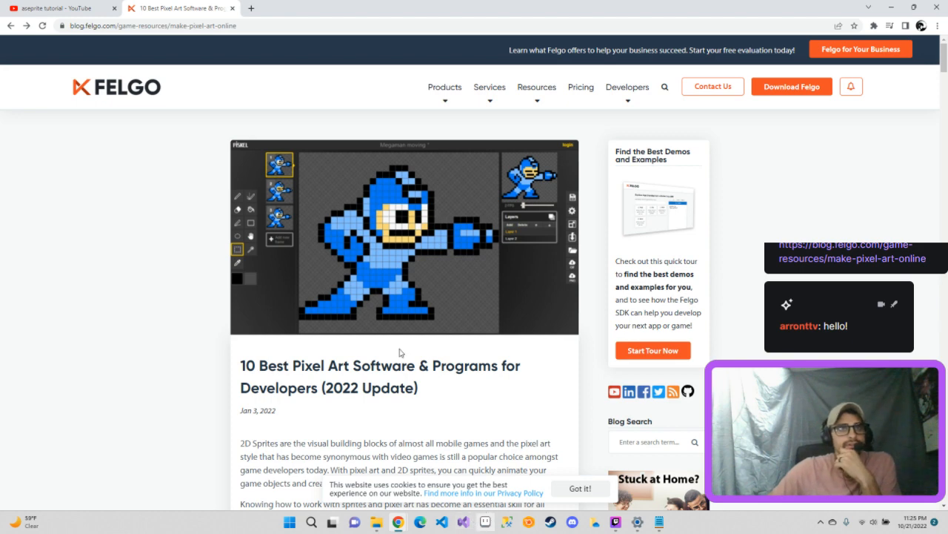
{"action": "left_click", "coordinate": [63, 13]}
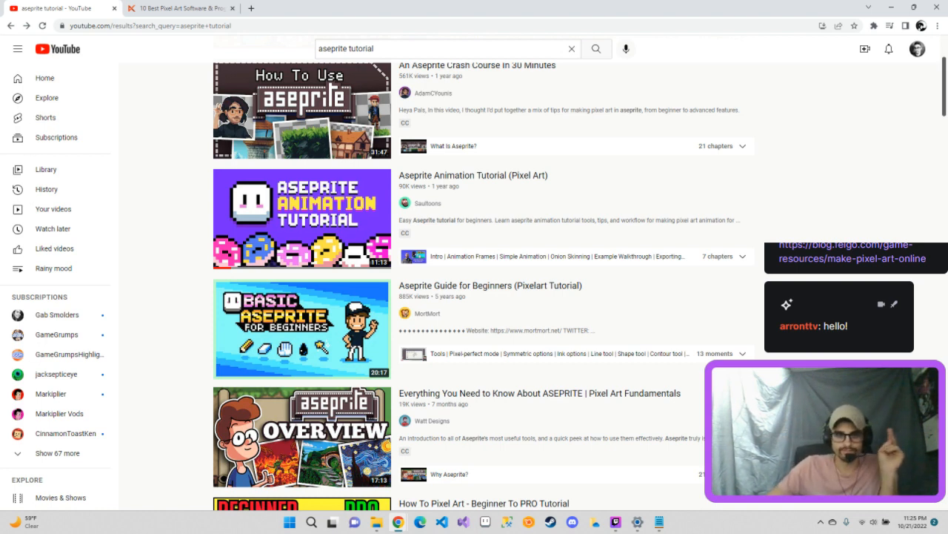
{"action": "key", "text": "alt+Tab"}
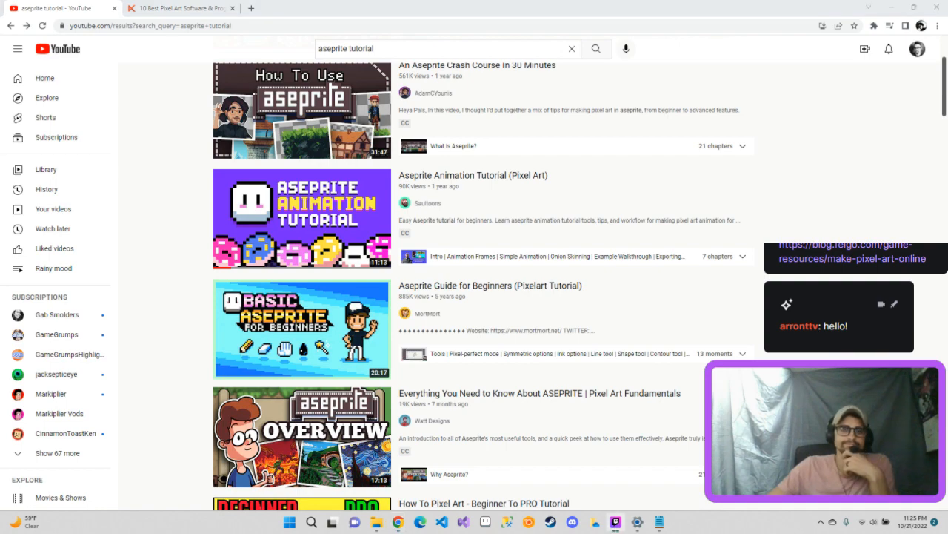